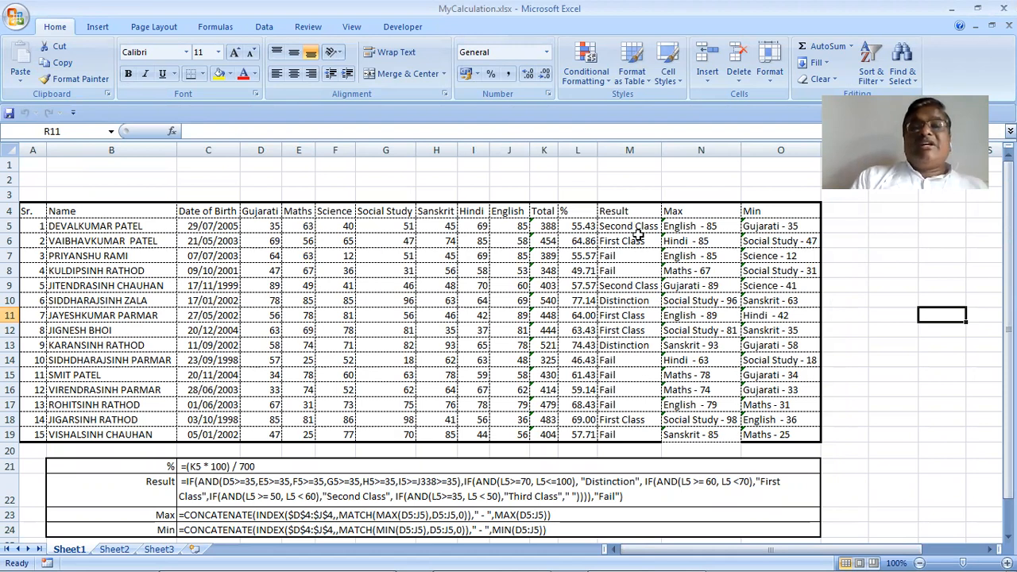
After checking the Result formulas, delete formula-note rows 21–24 beneath the marks table
{"action": "left_click", "coordinate": [641, 226]}
{"action": "left_click", "coordinate": [627, 288]}
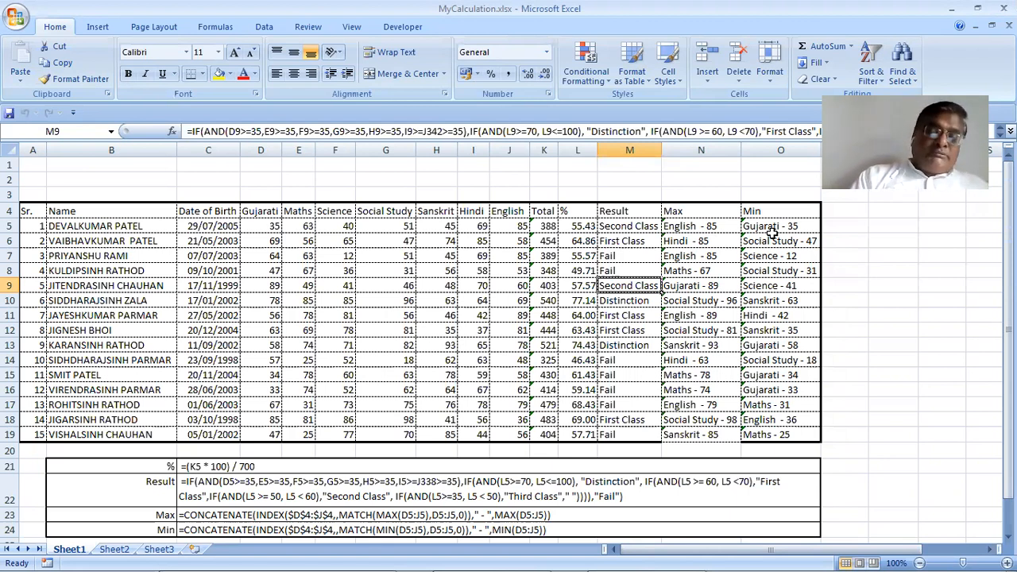
{"action": "left_click", "coordinate": [10, 467]}
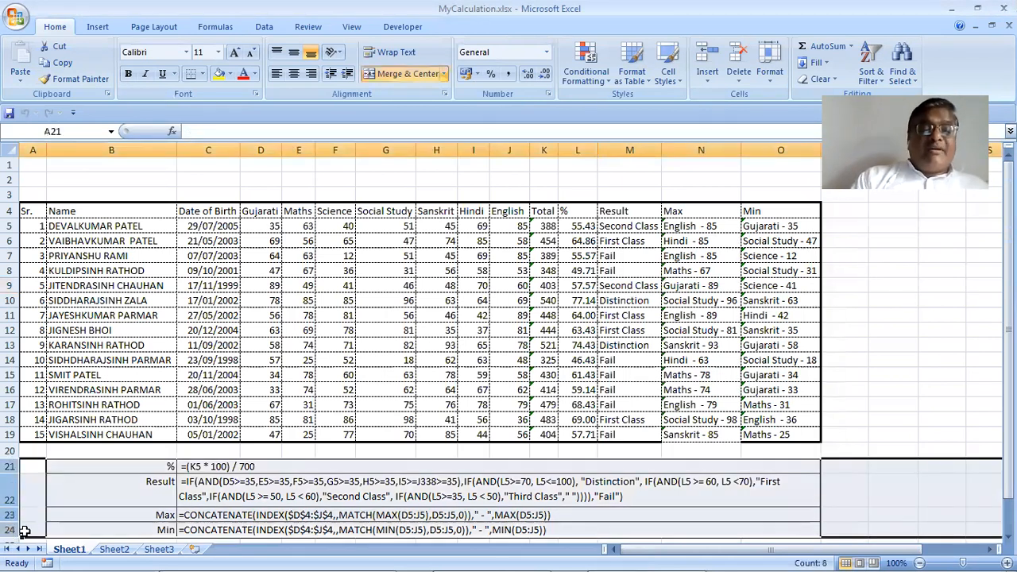
{"action": "right_click", "coordinate": [10, 467]}
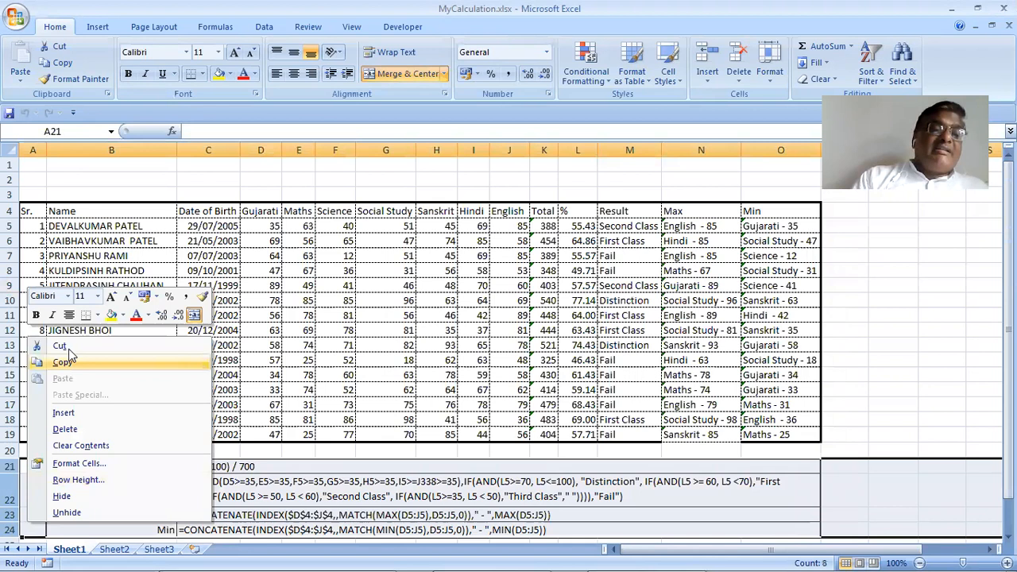
{"action": "left_click", "coordinate": [65, 429]}
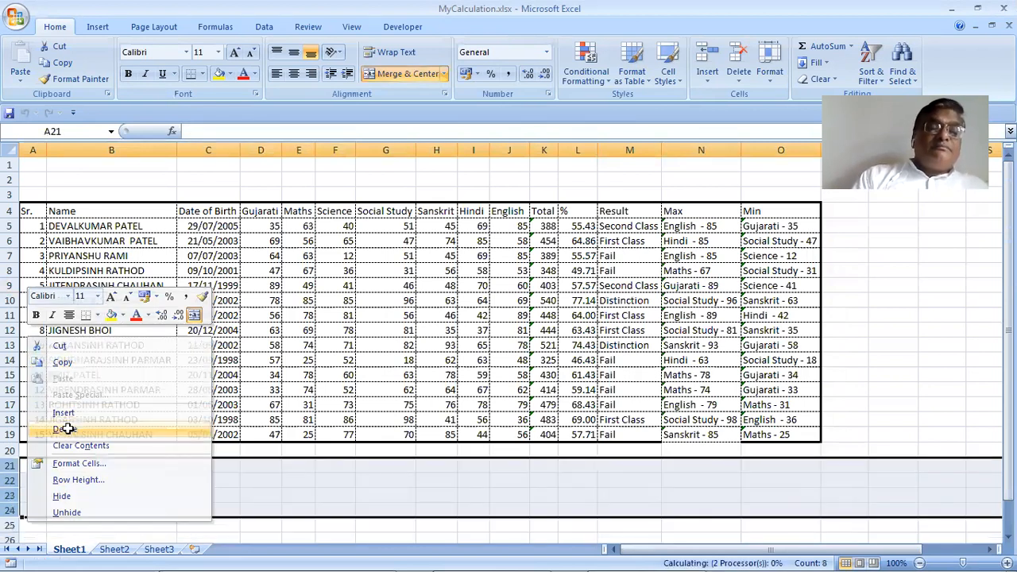
{"action": "left_click", "coordinate": [278, 476]}
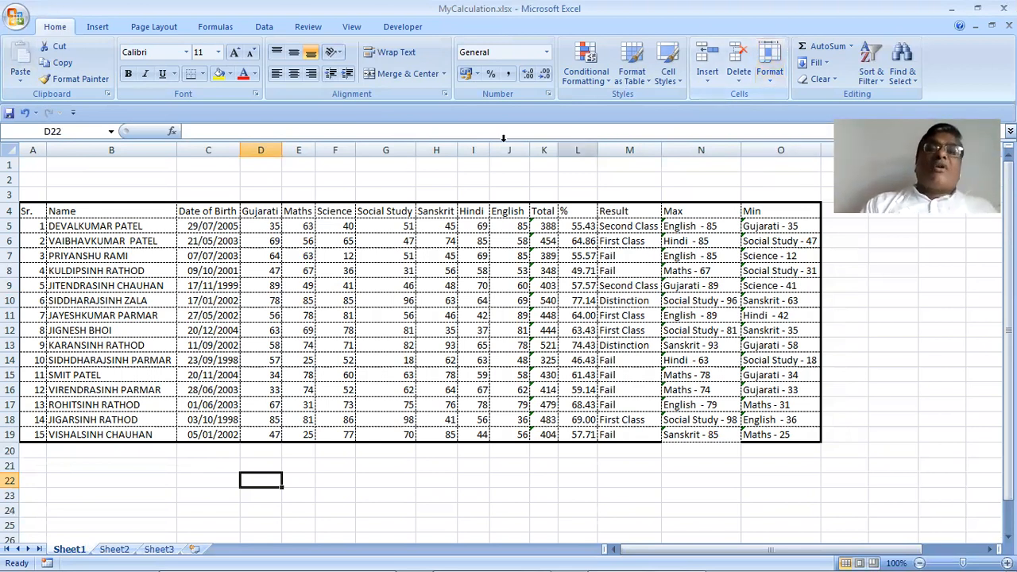
{"action": "left_click", "coordinate": [774, 77]}
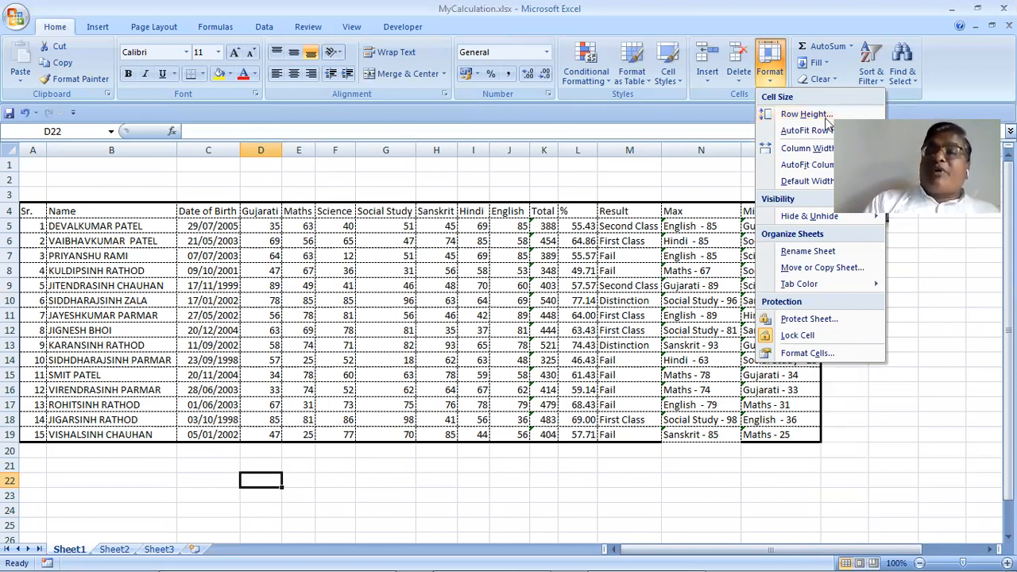
{"action": "left_click", "coordinate": [711, 284]}
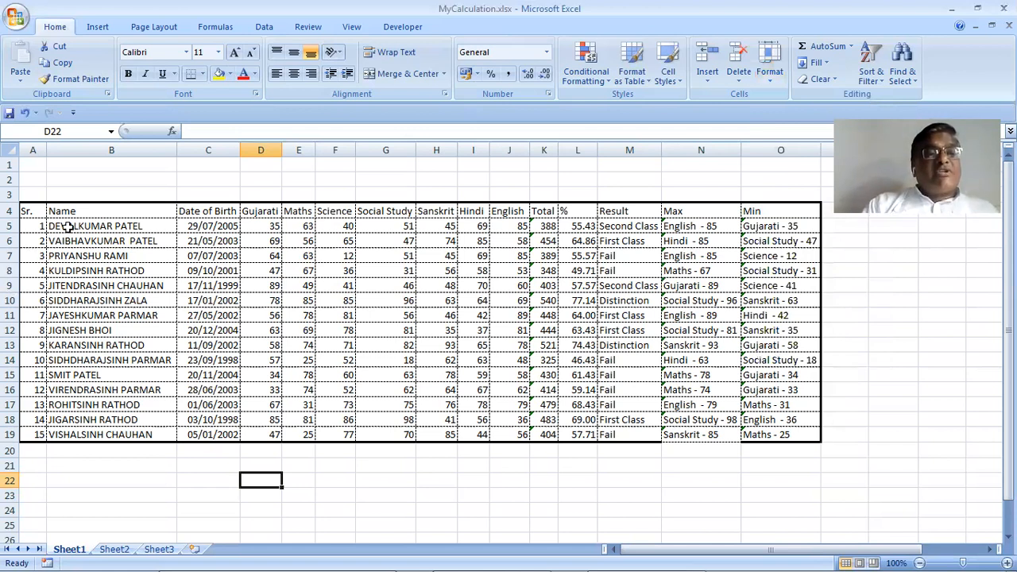
{"action": "left_click_drag", "start_coordinate": [8, 233], "coordinate": [10, 251]}
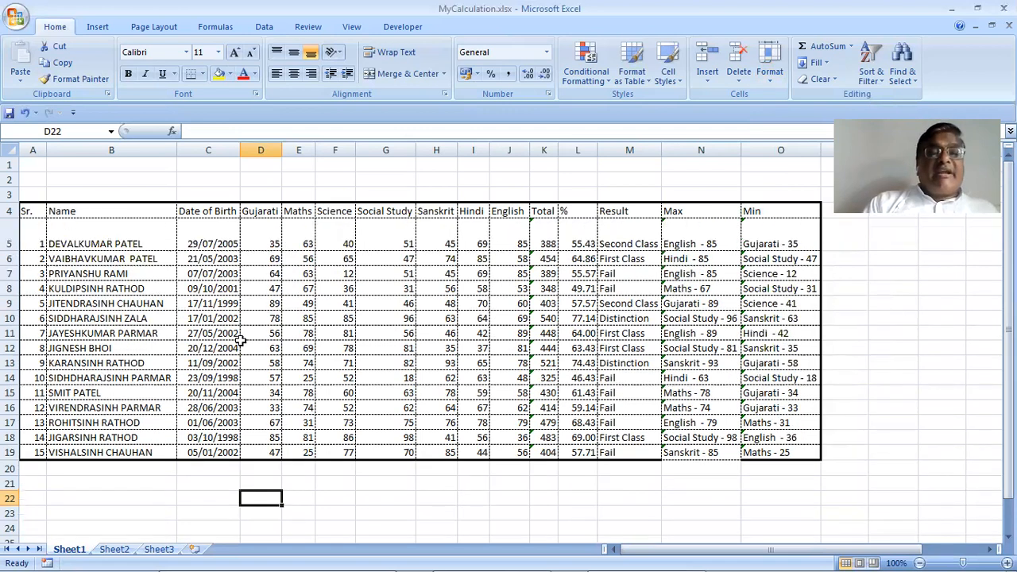
{"action": "left_click", "coordinate": [262, 351]}
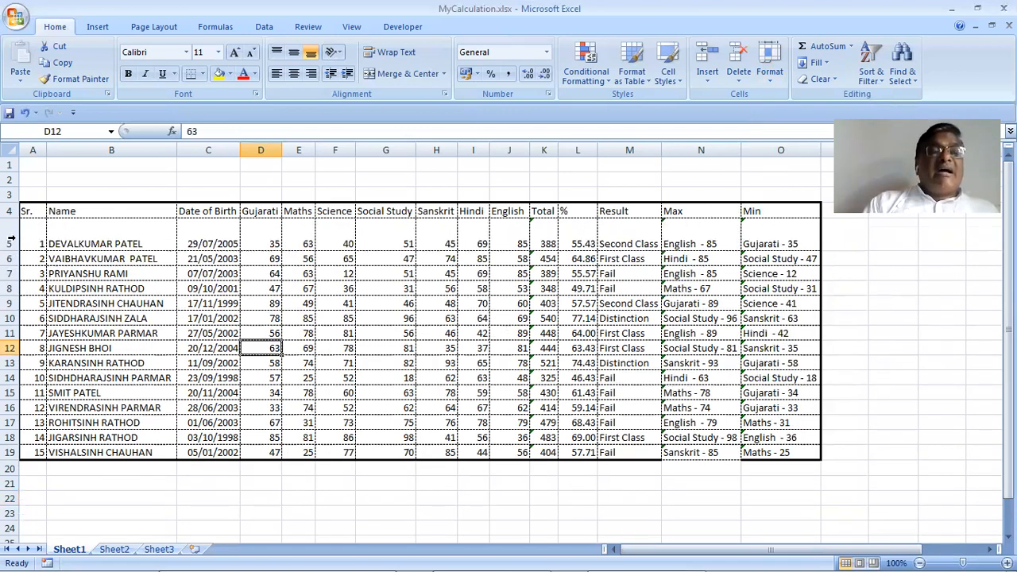
{"action": "left_click_drag", "start_coordinate": [12, 230], "coordinate": [143, 448]}
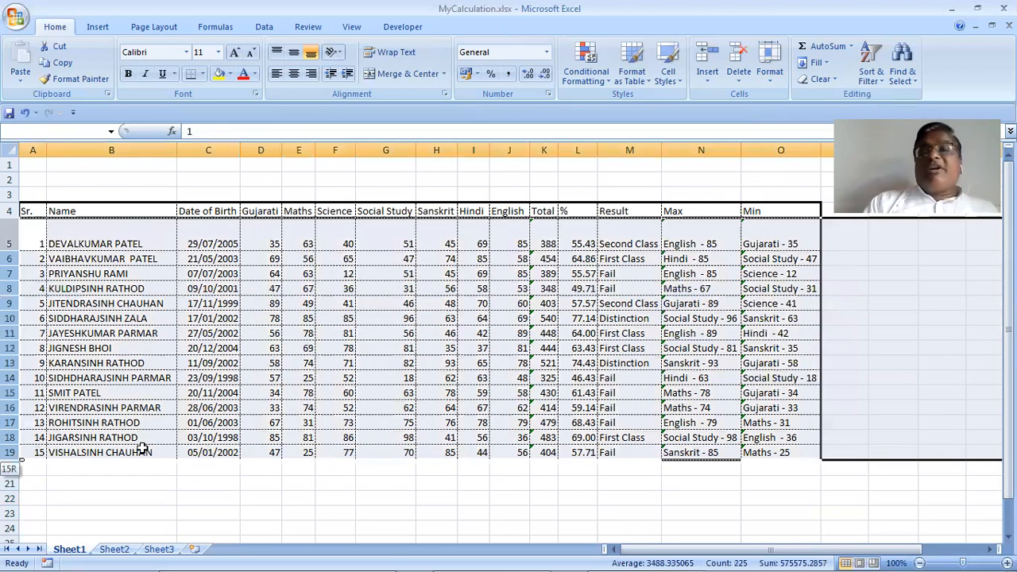
{"action": "left_click", "coordinate": [772, 78]}
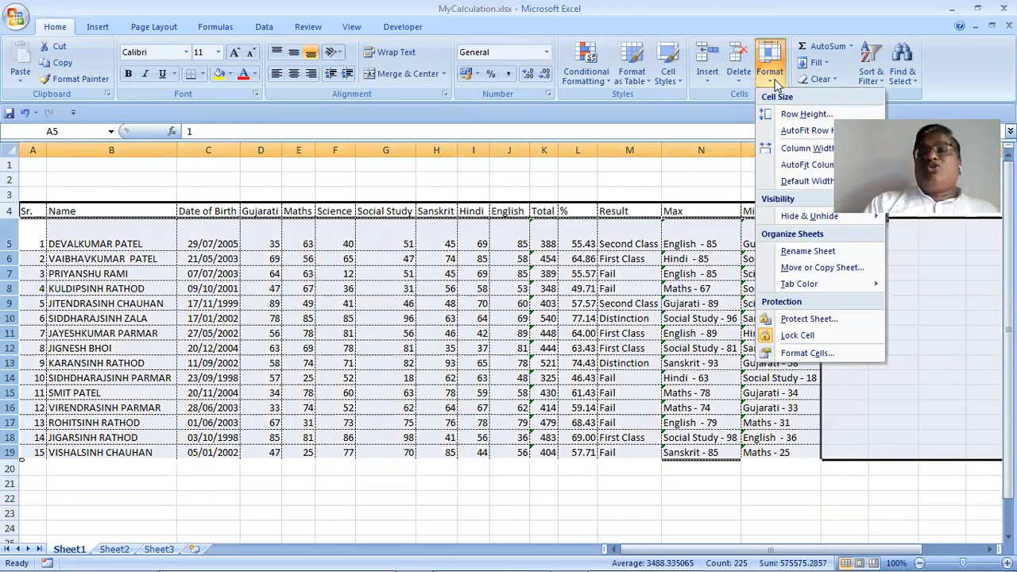
{"action": "left_click", "coordinate": [789, 132]}
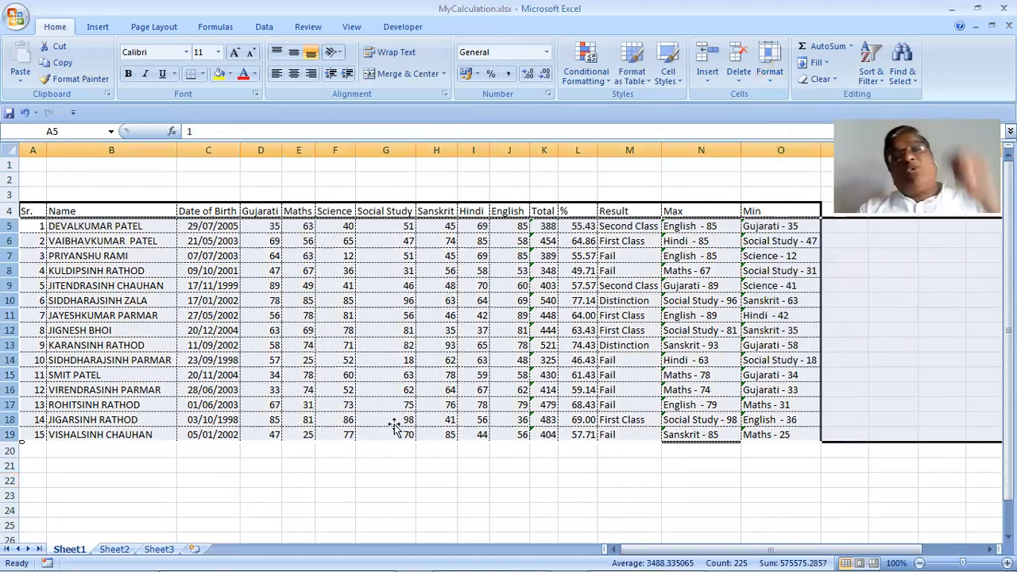
{"action": "left_click", "coordinate": [394, 424]}
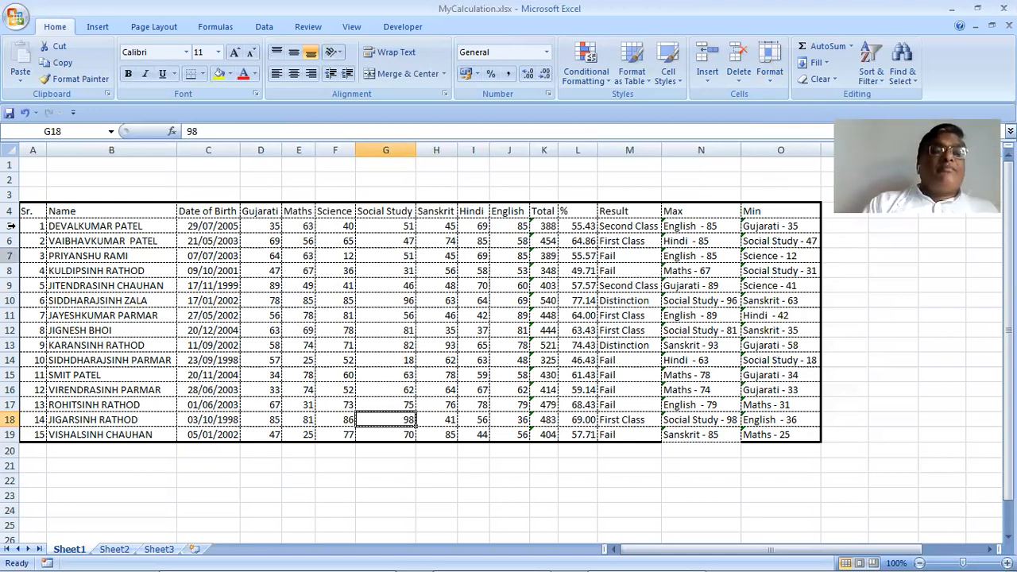
{"action": "left_click_drag", "start_coordinate": [11, 225], "coordinate": [22, 391]}
{"action": "left_click_drag", "start_coordinate": [24, 438], "coordinate": [22, 437]}
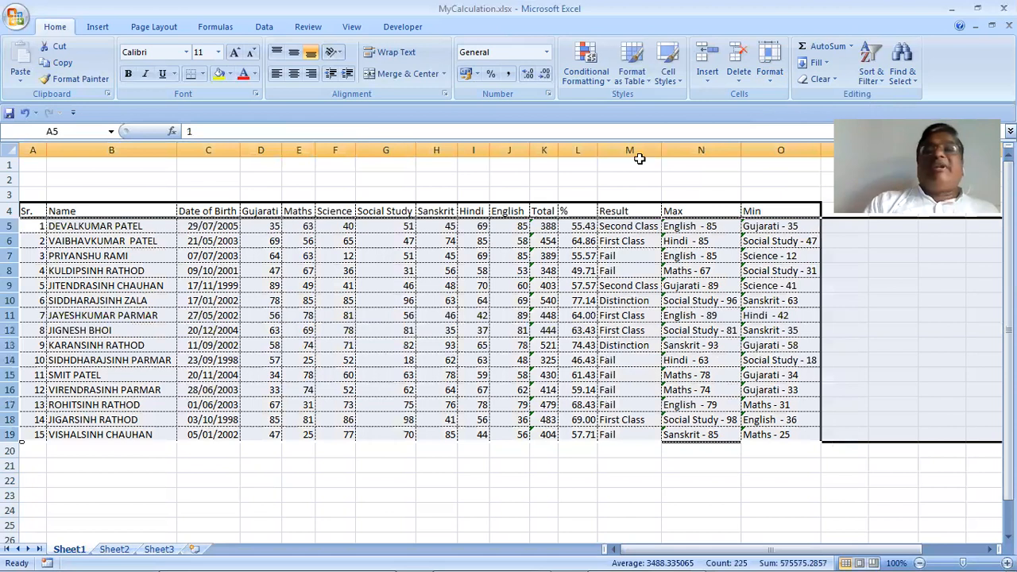
{"action": "key", "text": "alt+h"}
{"action": "key", "text": "o"}
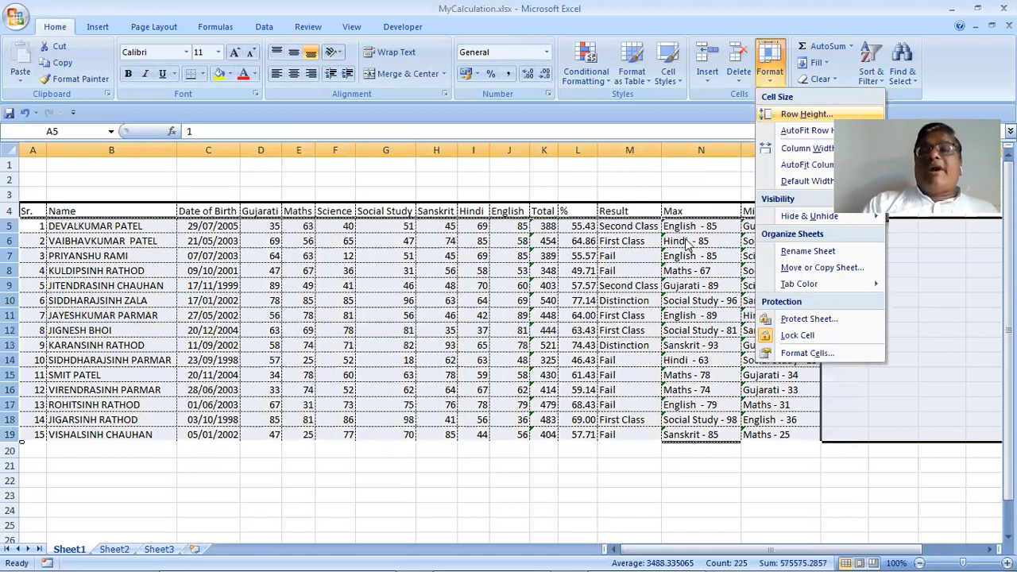
{"action": "key", "text": "h"}
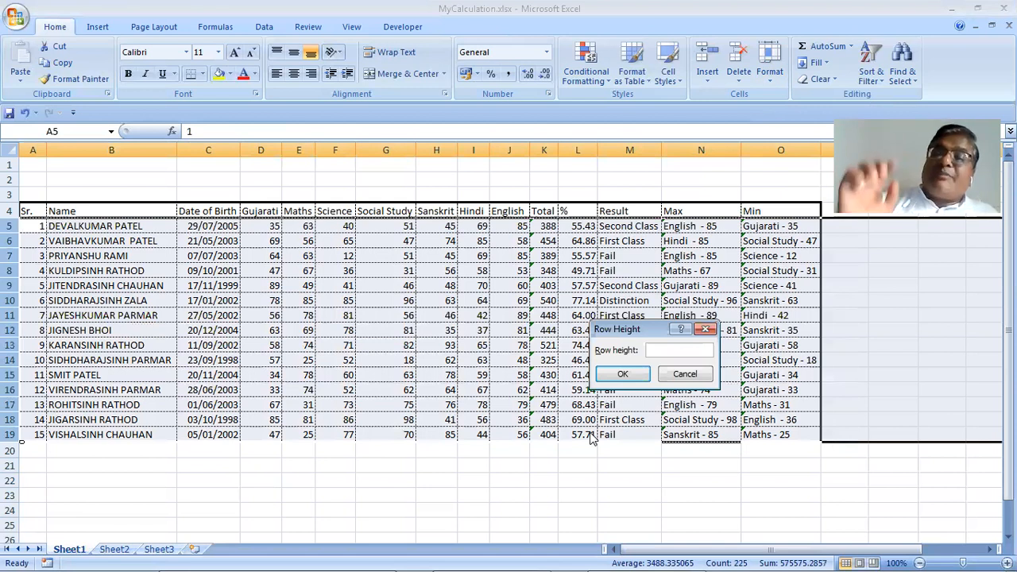
{"action": "type", "text": "15"}
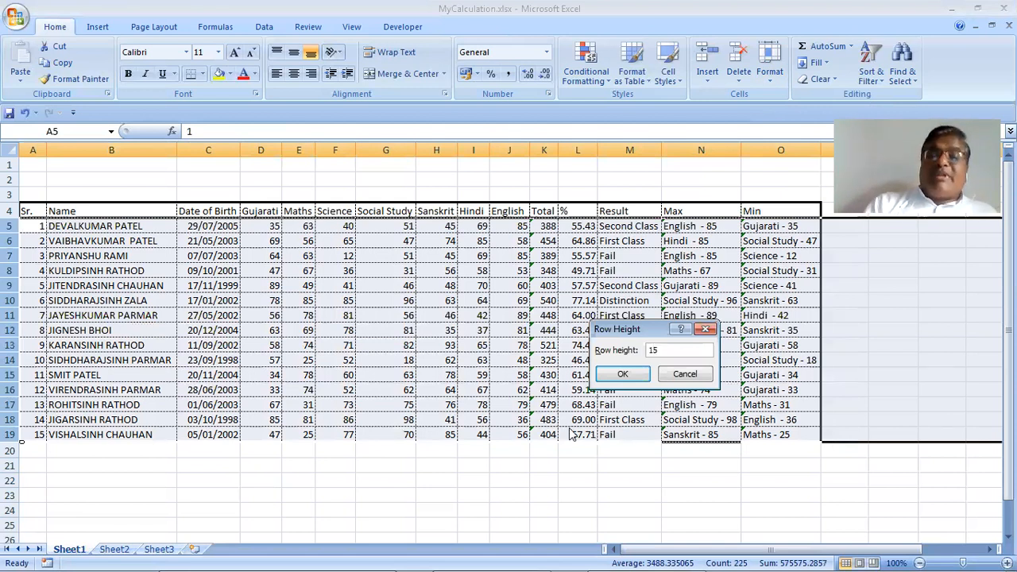
{"action": "left_click", "coordinate": [611, 373]}
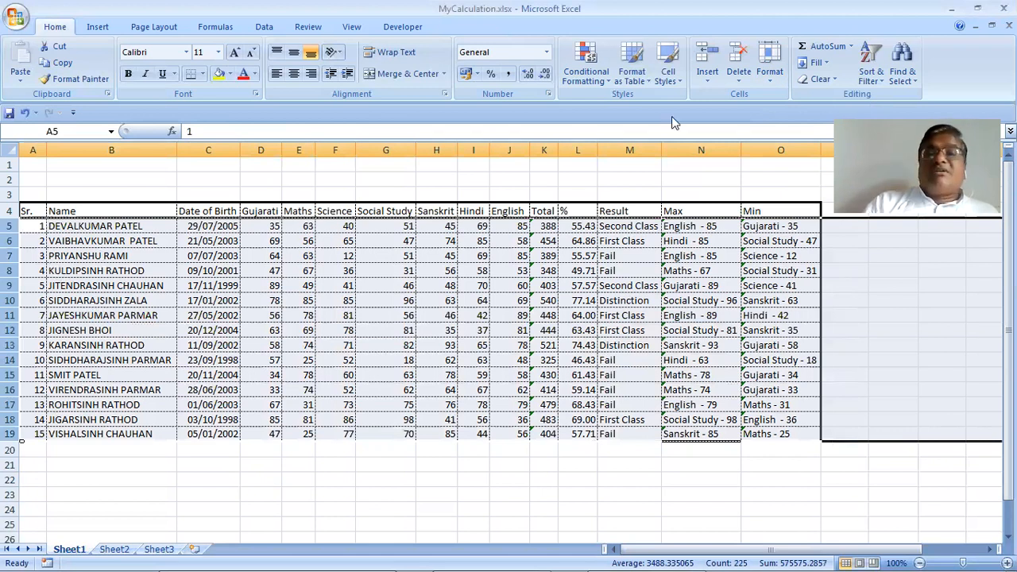
{"action": "left_click", "coordinate": [775, 83]}
{"action": "left_click", "coordinate": [805, 115]}
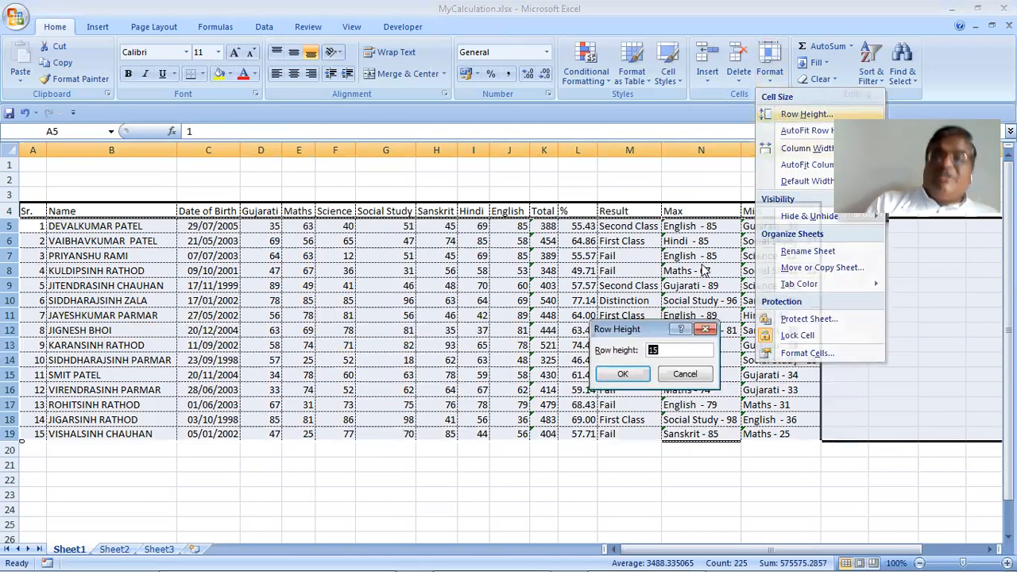
{"action": "type", "text": "30"}
{"action": "key", "text": "Return"}
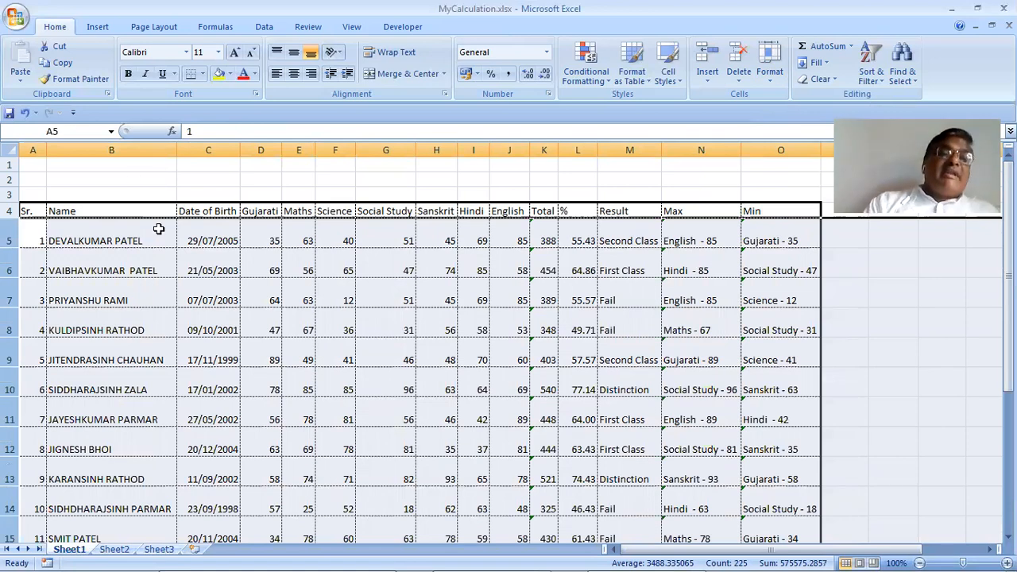
{"action": "left_click", "coordinate": [92, 235]}
{"action": "left_click", "coordinate": [11, 209]}
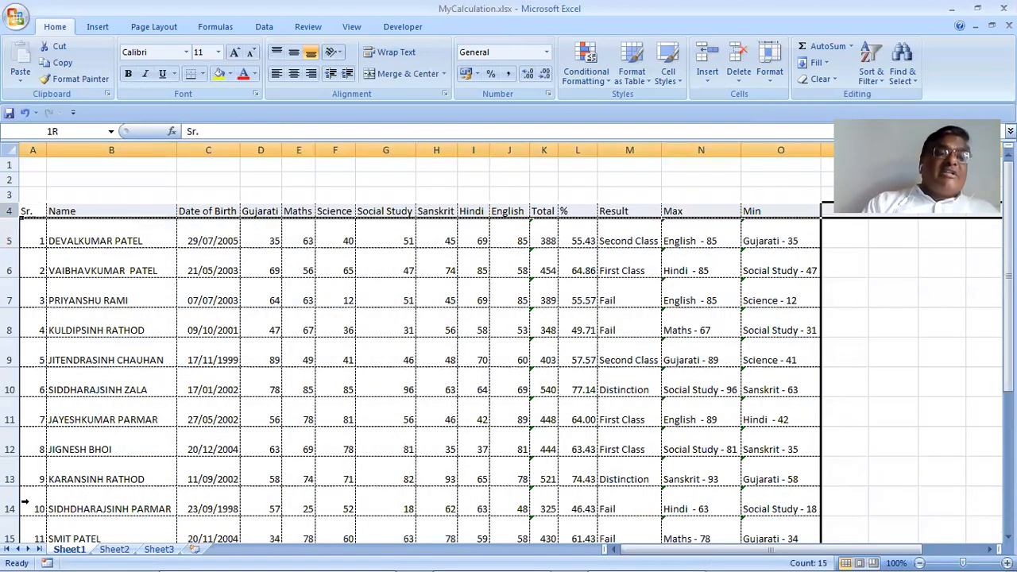
{"action": "left_click_drag", "start_coordinate": [34, 539], "coordinate": [26, 436]}
{"action": "left_click", "coordinate": [772, 81]}
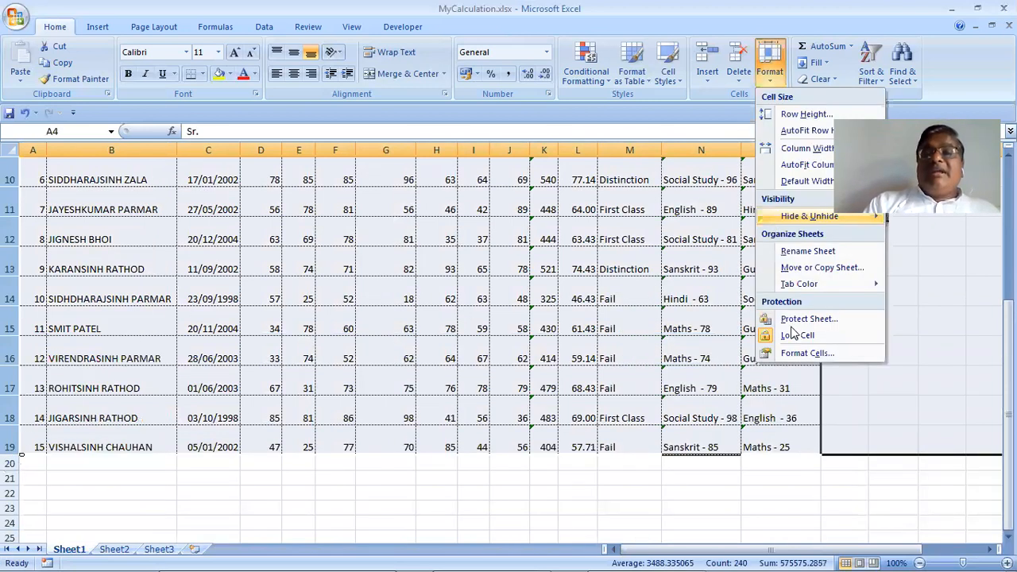
{"action": "left_click", "coordinate": [852, 114]}
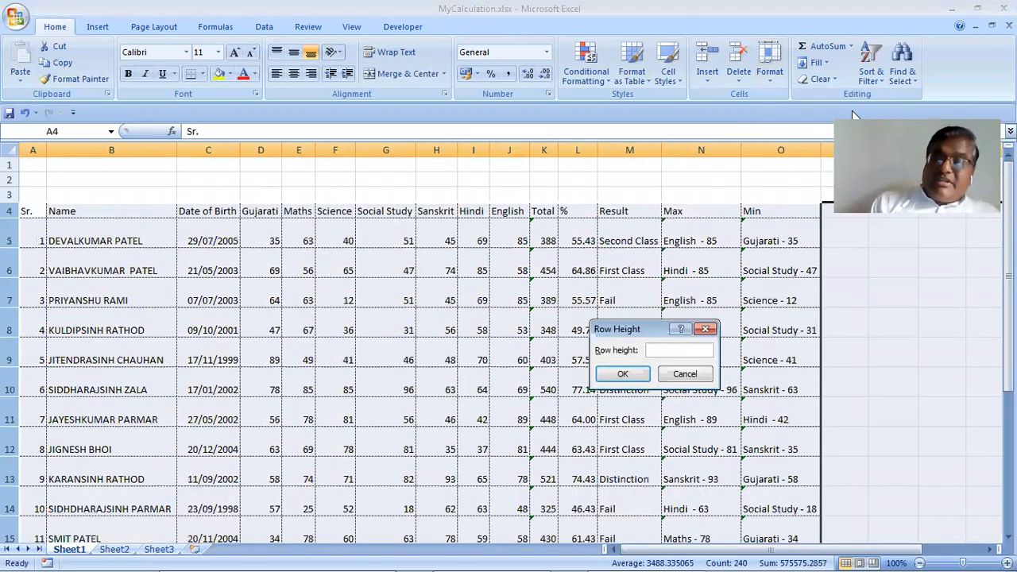
{"action": "key", "text": "Return"}
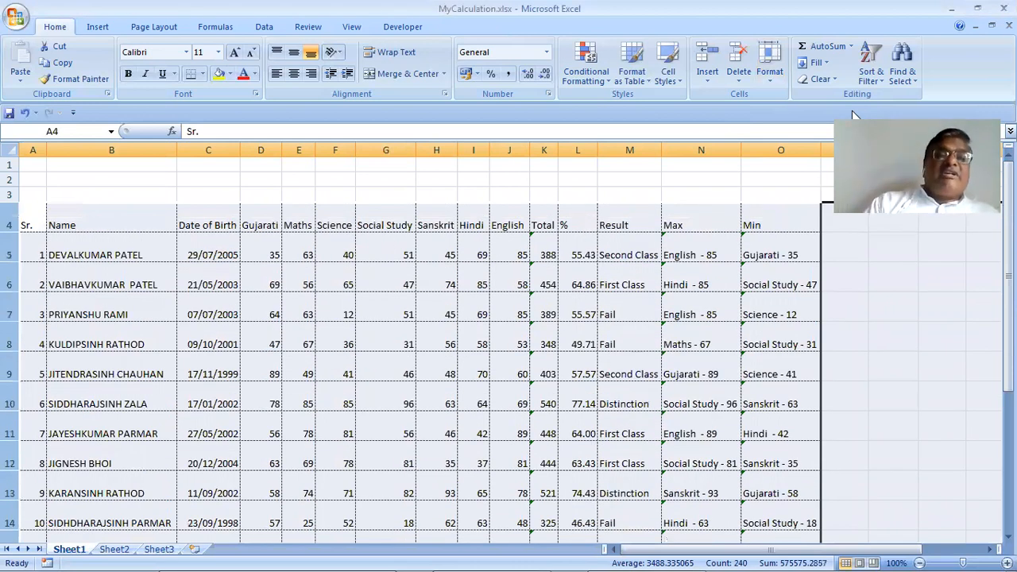
{"action": "left_click", "coordinate": [770, 81]}
{"action": "left_click", "coordinate": [783, 132]}
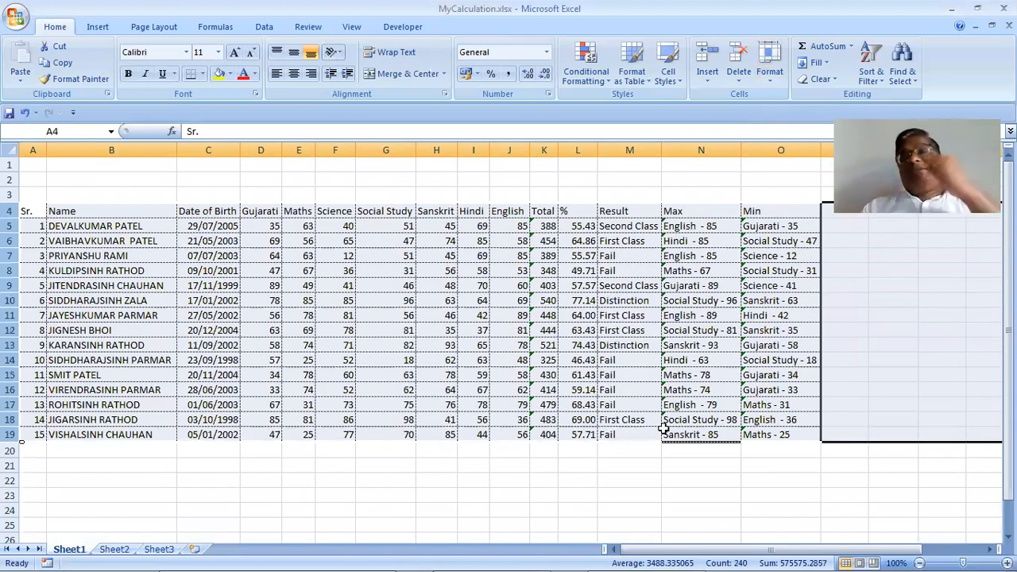
{"action": "left_click", "coordinate": [636, 345]}
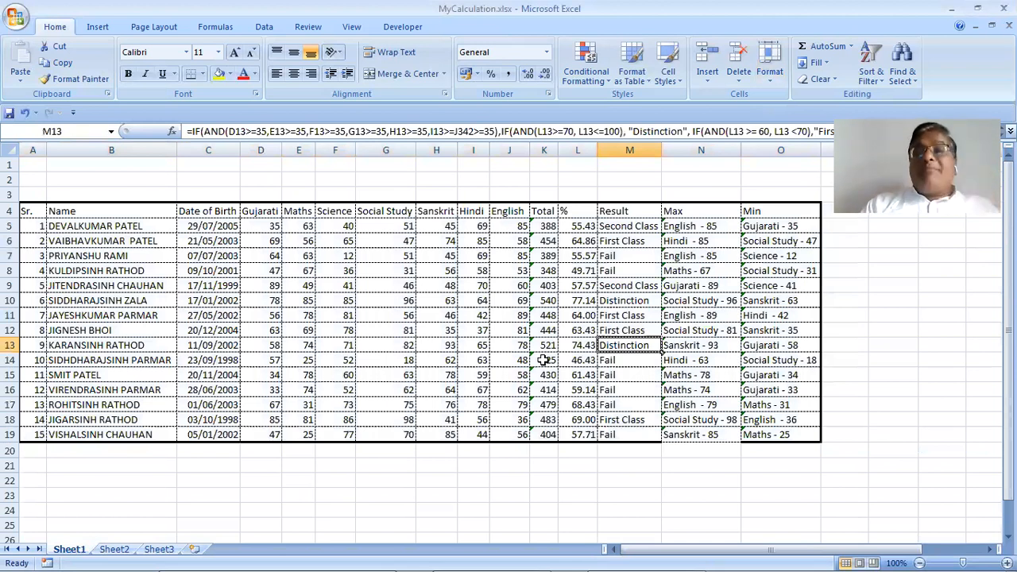
{"action": "left_click", "coordinate": [770, 75]}
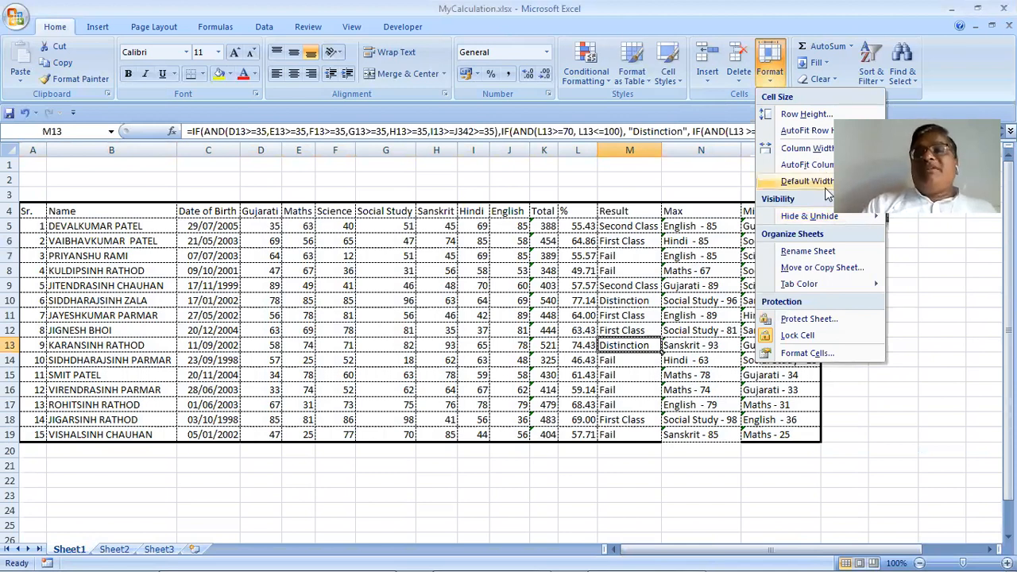
{"action": "left_click", "coordinate": [809, 149]}
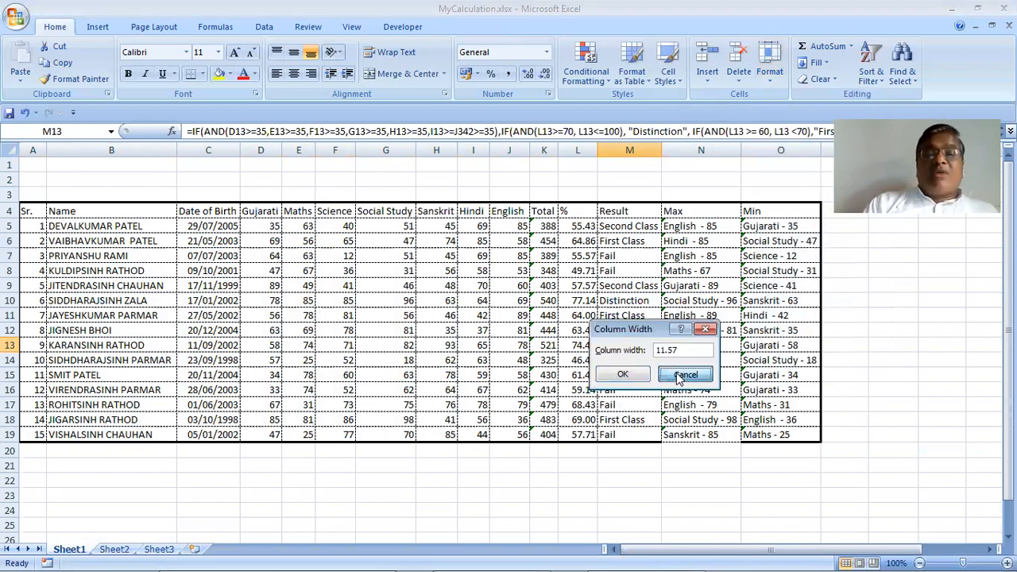
{"action": "left_click", "coordinate": [681, 375]}
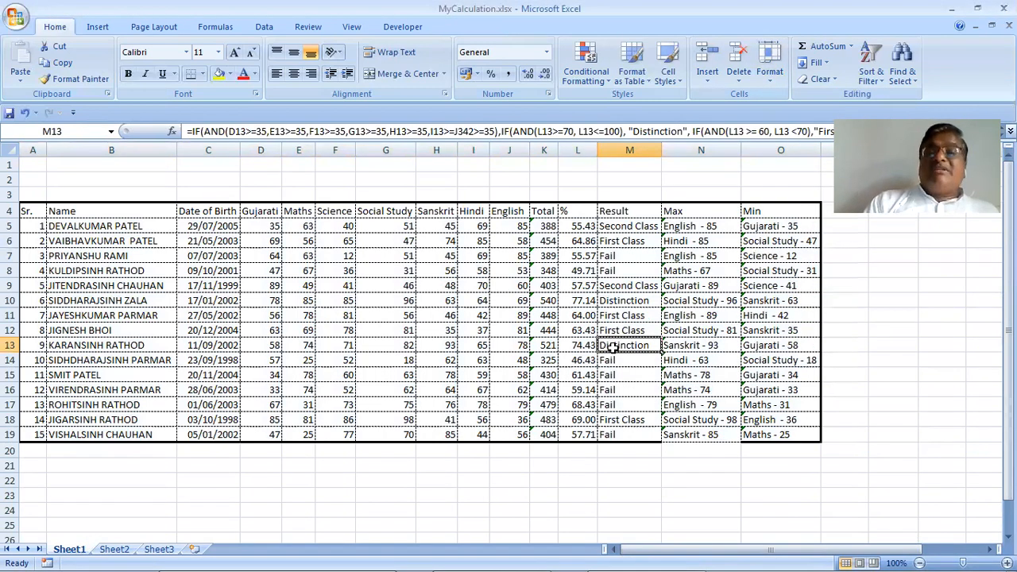
{"action": "left_click", "coordinate": [771, 73]}
{"action": "left_click", "coordinate": [803, 151]}
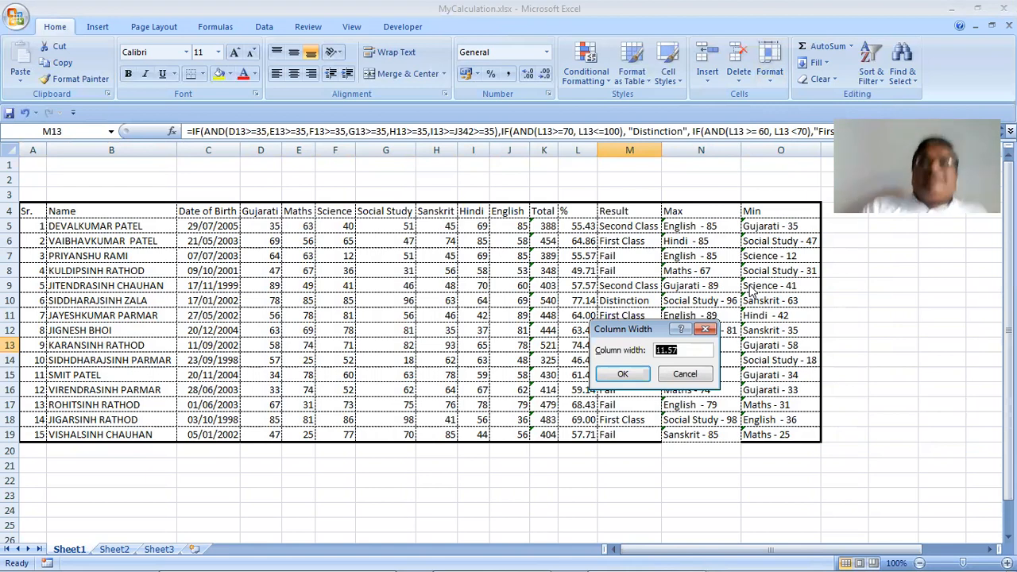
{"action": "left_click", "coordinate": [685, 373]}
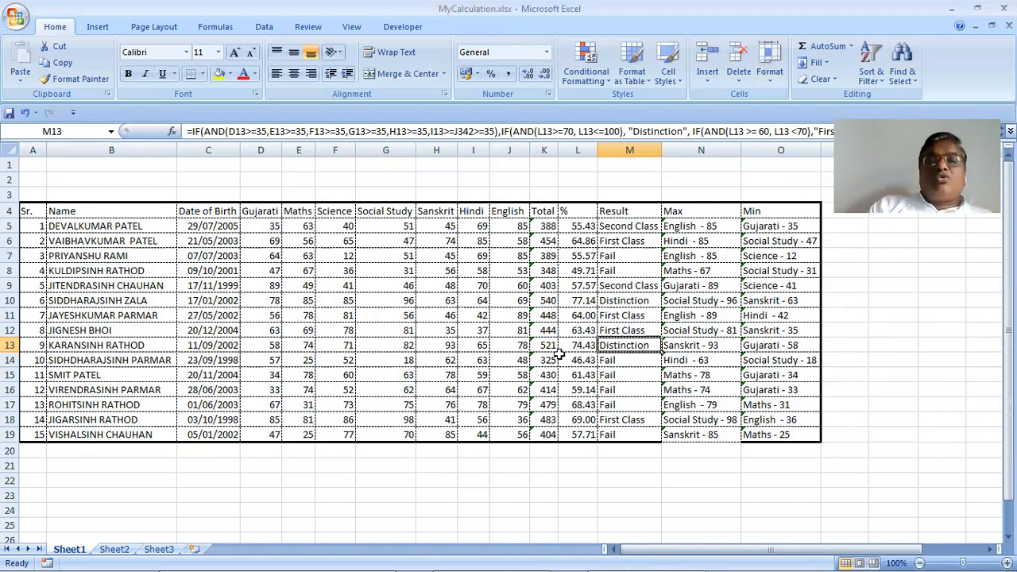
{"action": "left_click", "coordinate": [547, 345]}
{"action": "left_click", "coordinate": [768, 81]}
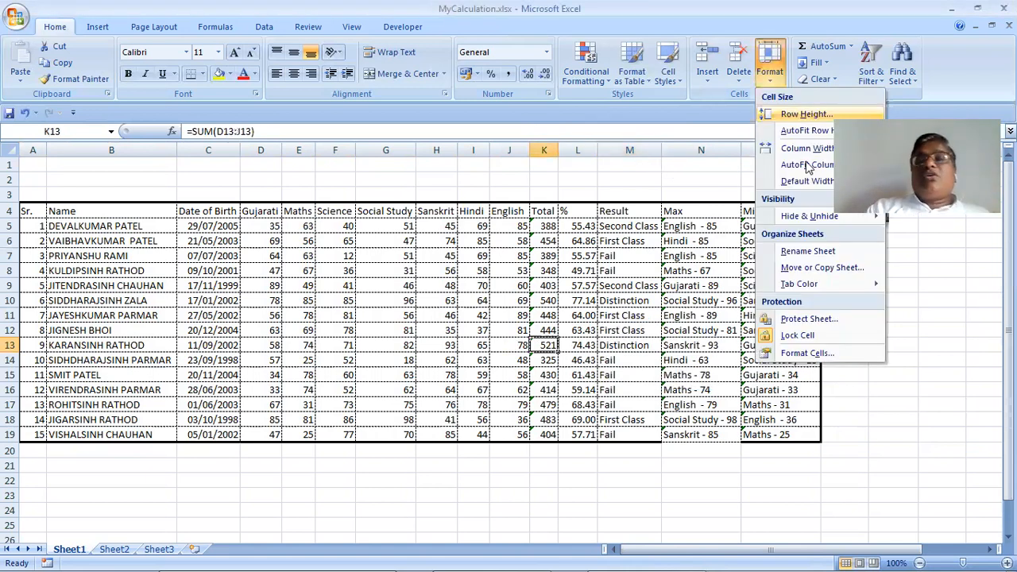
{"action": "left_click", "coordinate": [808, 149]}
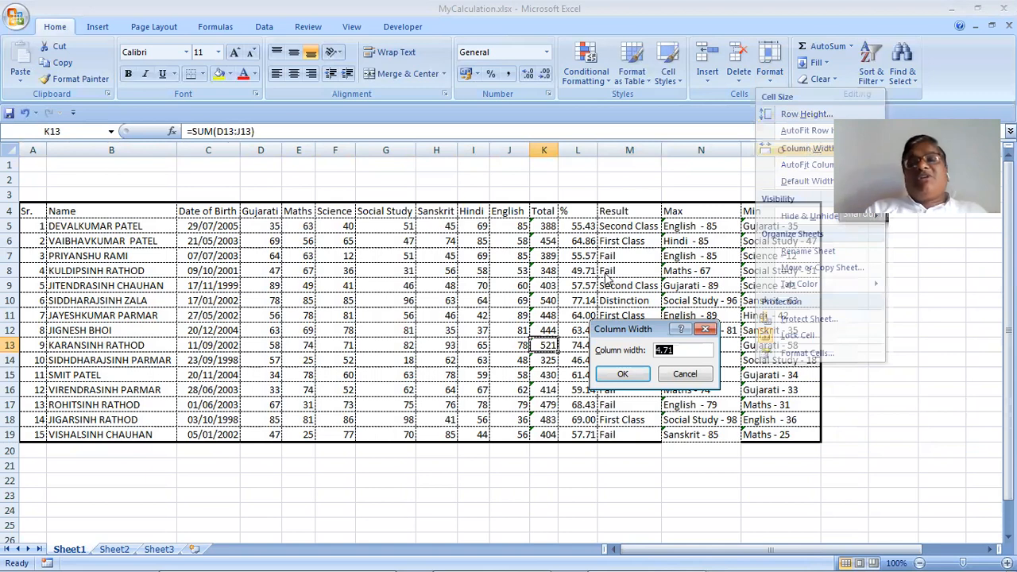
{"action": "left_click", "coordinate": [674, 371]}
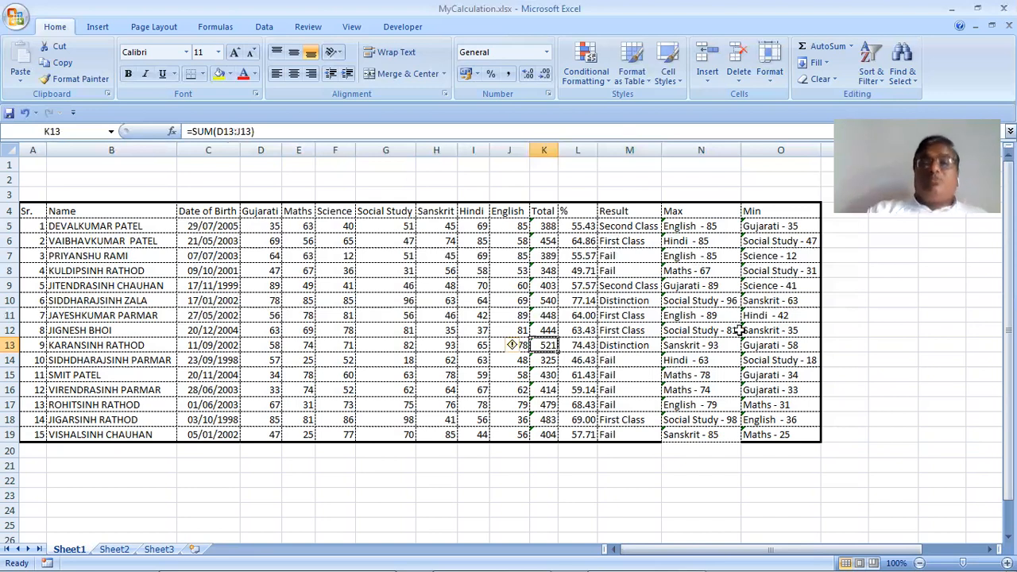
{"action": "left_click", "coordinate": [632, 301]}
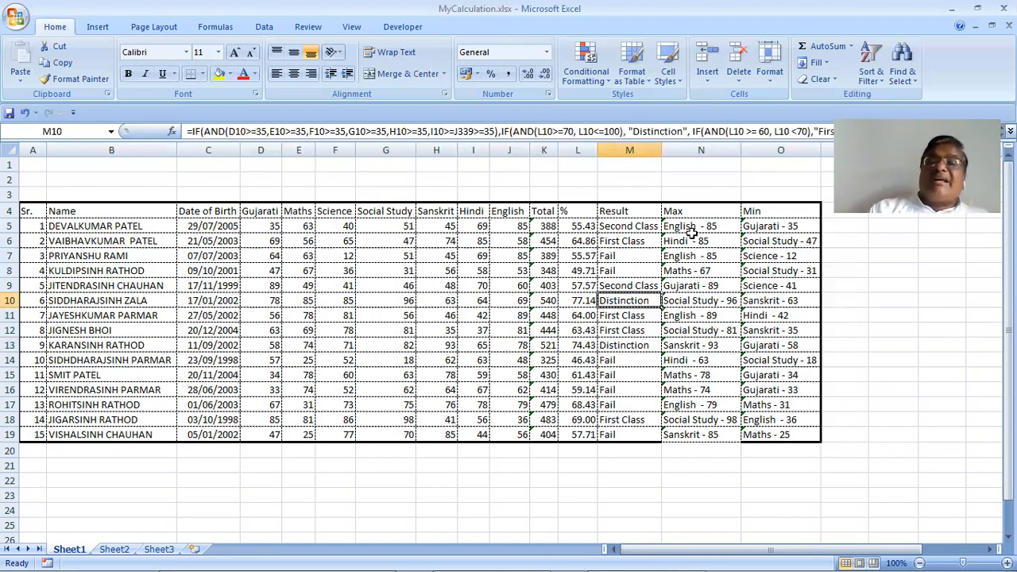
{"action": "left_click", "coordinate": [773, 71]}
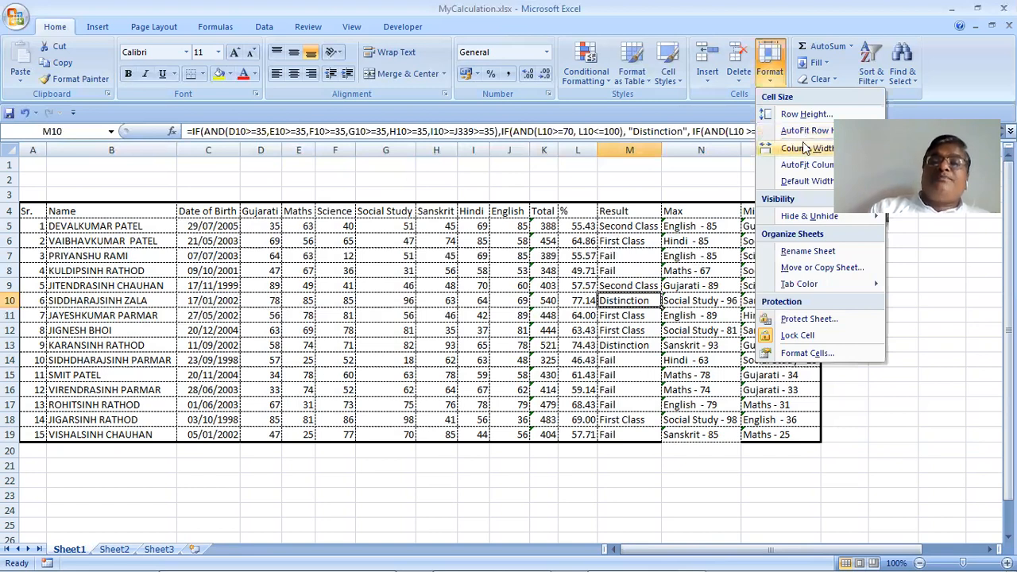
{"action": "left_click", "coordinate": [804, 150]}
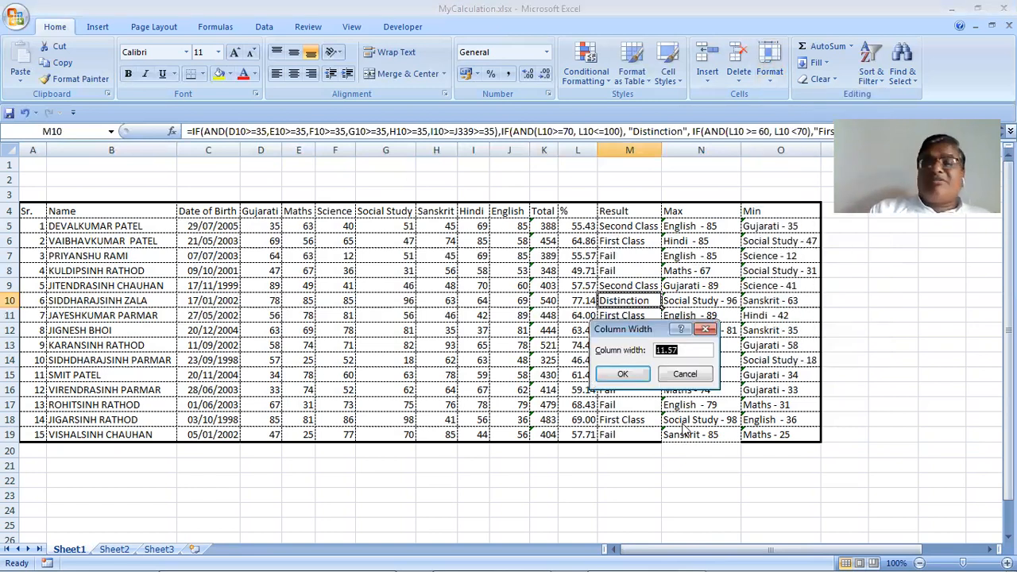
{"action": "key", "text": "Escape"}
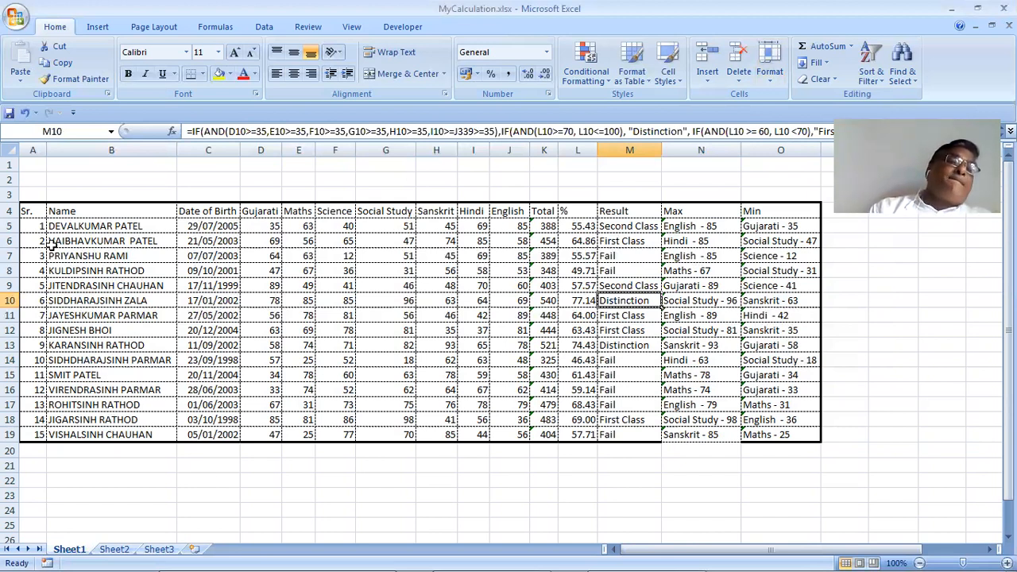
Check column B's current width, then narrow the Name column to about 14.14
{"action": "left_click", "coordinate": [64, 229]}
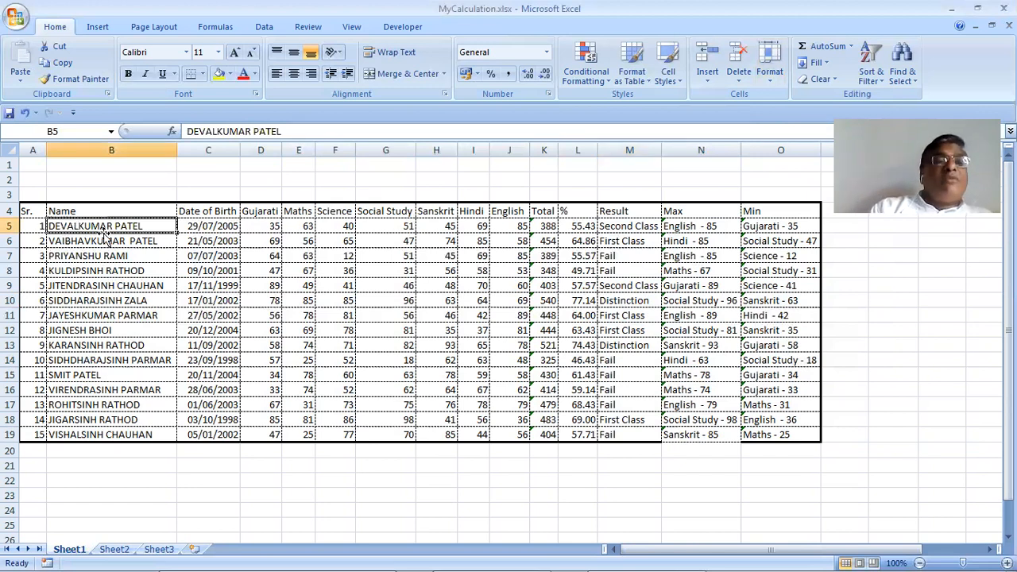
{"action": "left_click", "coordinate": [769, 67]}
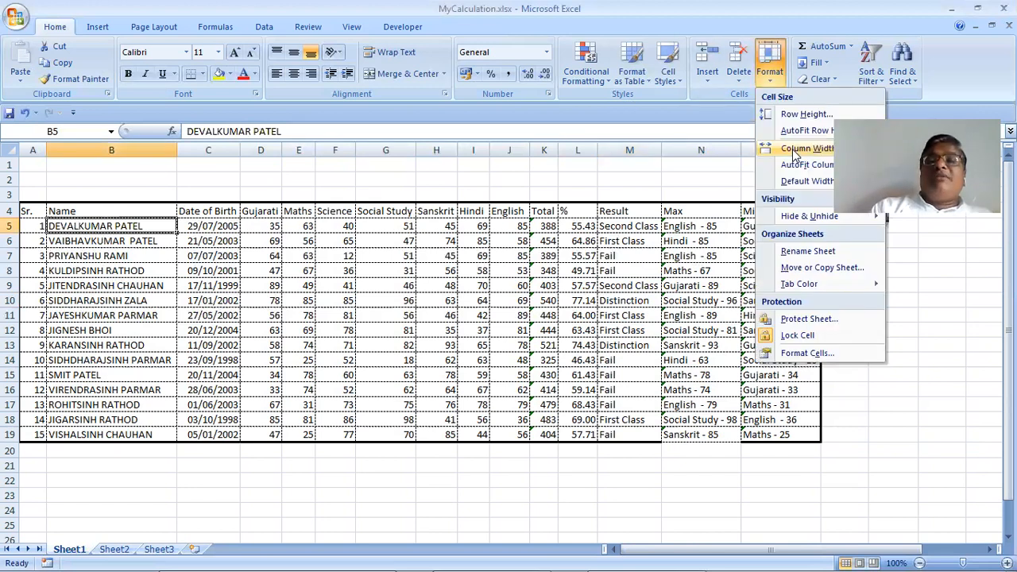
{"action": "left_click", "coordinate": [808, 149]}
{"action": "left_click", "coordinate": [709, 375]}
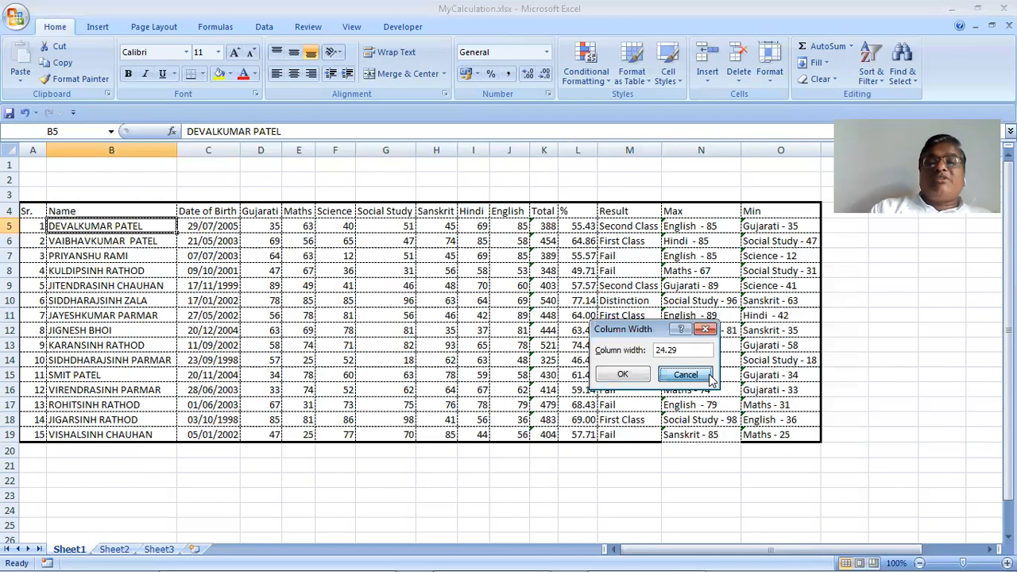
{"action": "key", "text": "Escape"}
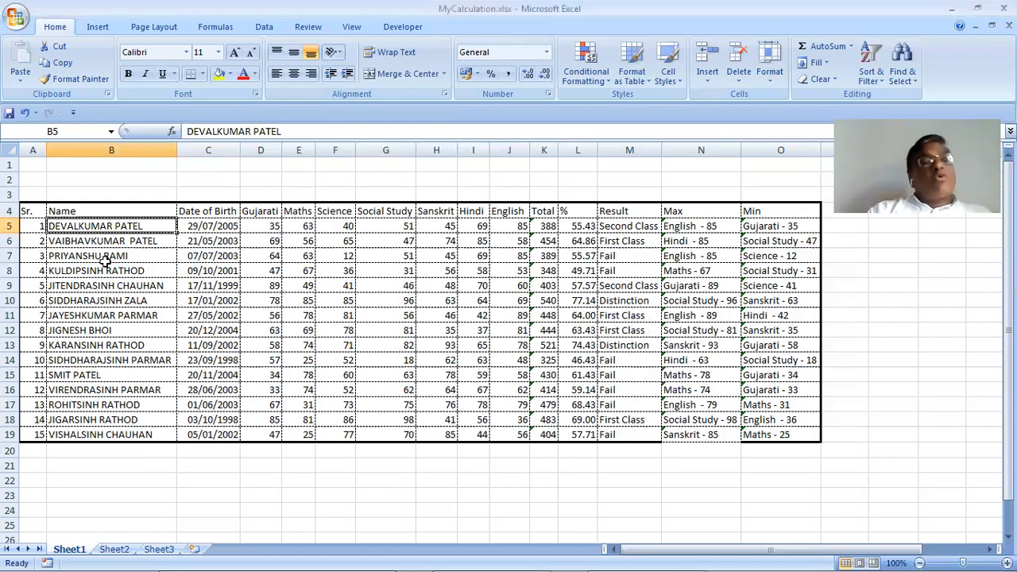
{"action": "key", "text": "Down"}
{"action": "key", "text": "Down"}
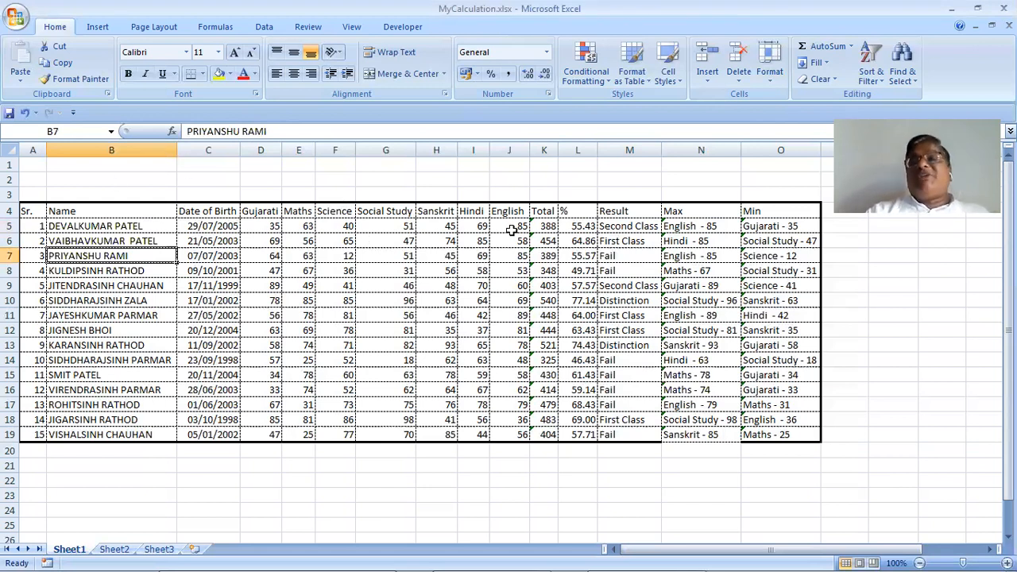
{"action": "left_click_drag", "start_coordinate": [176, 151], "coordinate": [136, 166]}
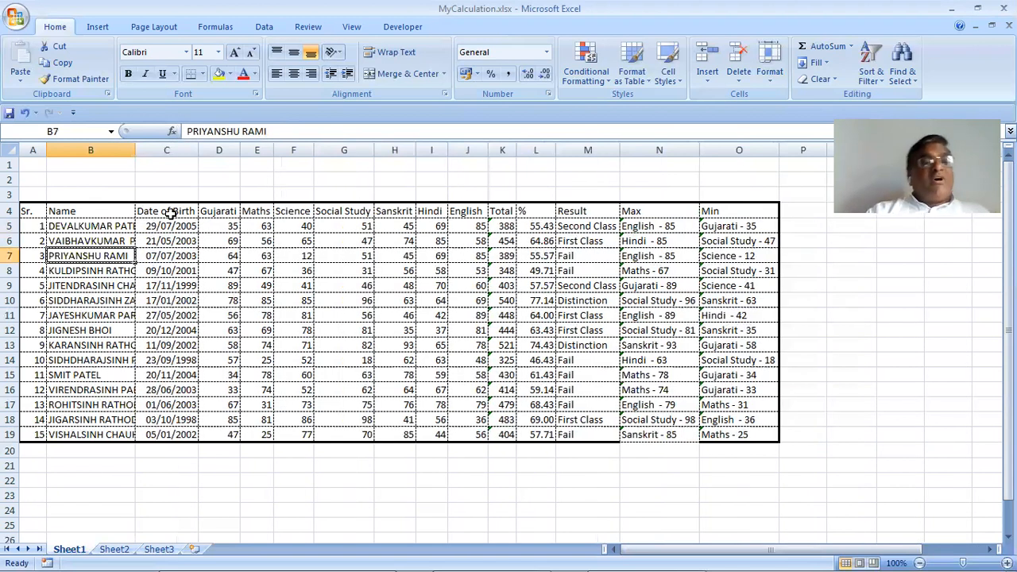
{"action": "left_click", "coordinate": [103, 226]}
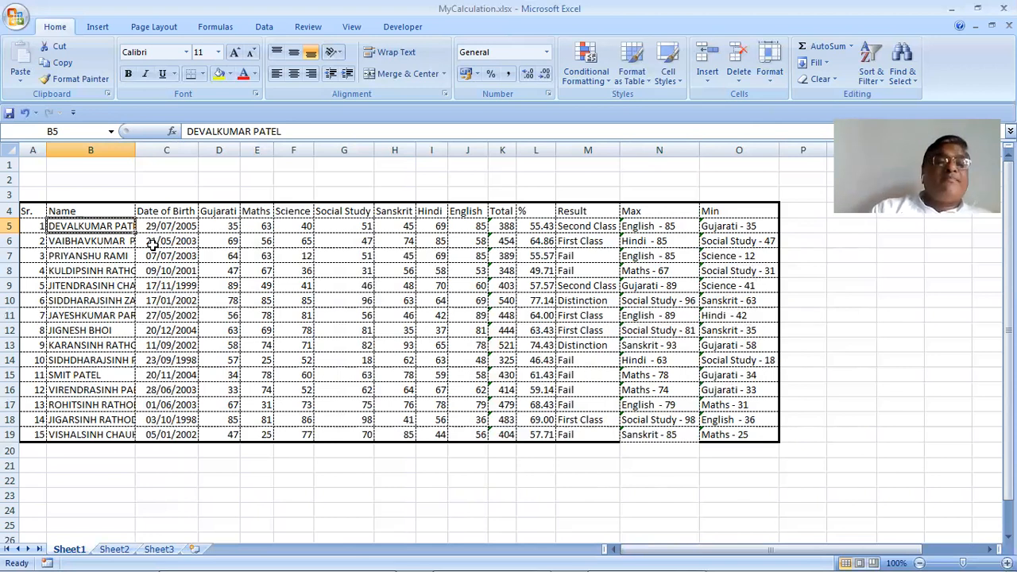
Turn on Wrap text for B5 so the first student's name splits onto two lines
{"action": "left_click", "coordinate": [770, 76]}
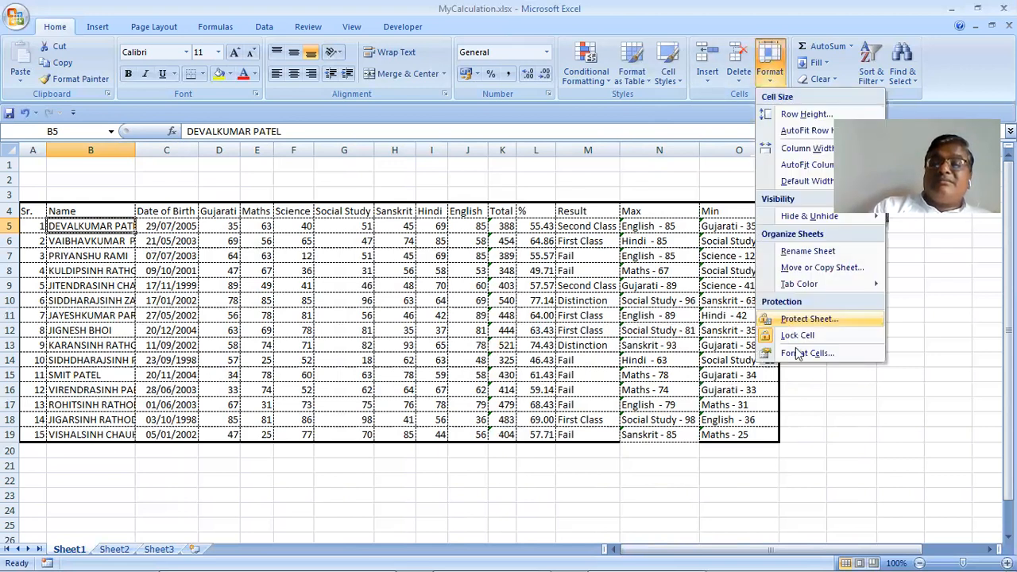
{"action": "left_click", "coordinate": [804, 354]}
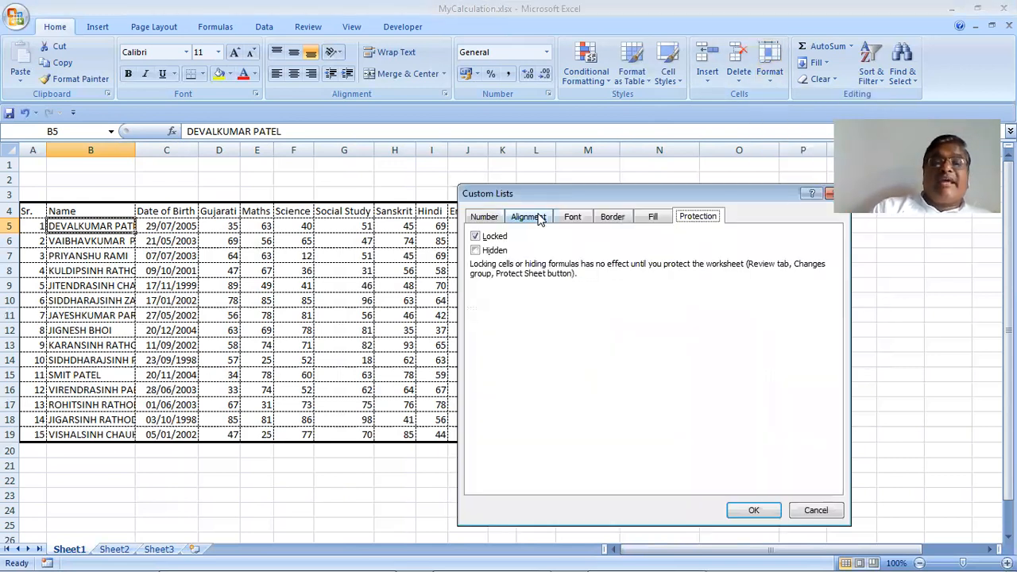
{"action": "left_click", "coordinate": [528, 216]}
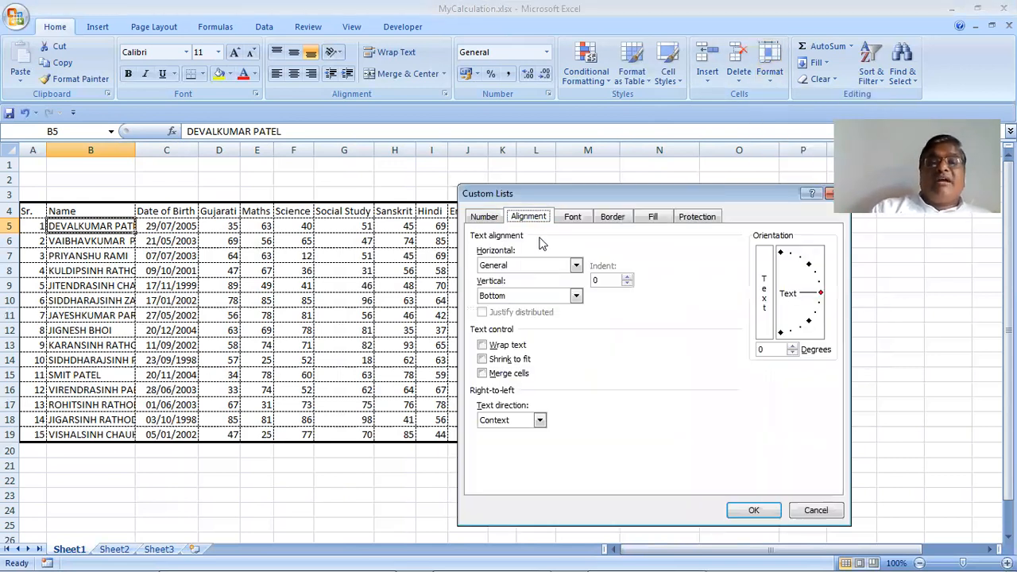
{"action": "left_click", "coordinate": [494, 347]}
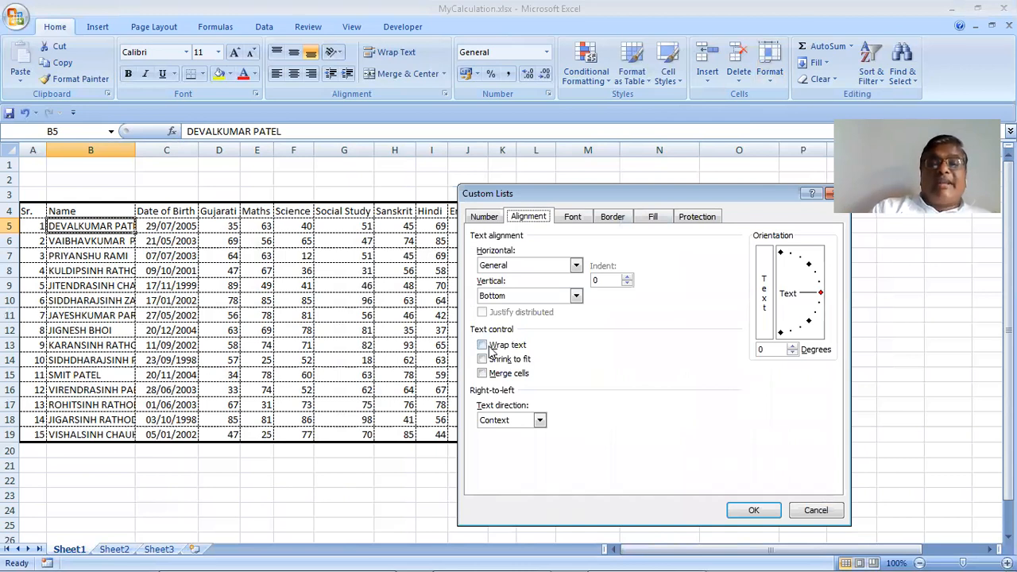
{"action": "left_click", "coordinate": [755, 511]}
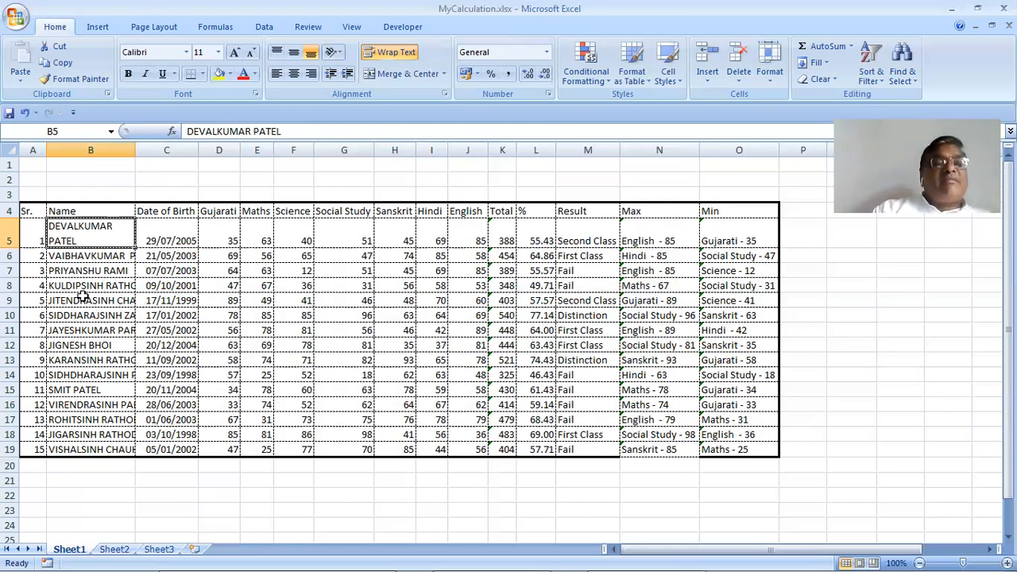
Select the student names down column B and apply Wrap text to all of them
{"action": "left_click_drag", "start_coordinate": [73, 224], "coordinate": [101, 451]}
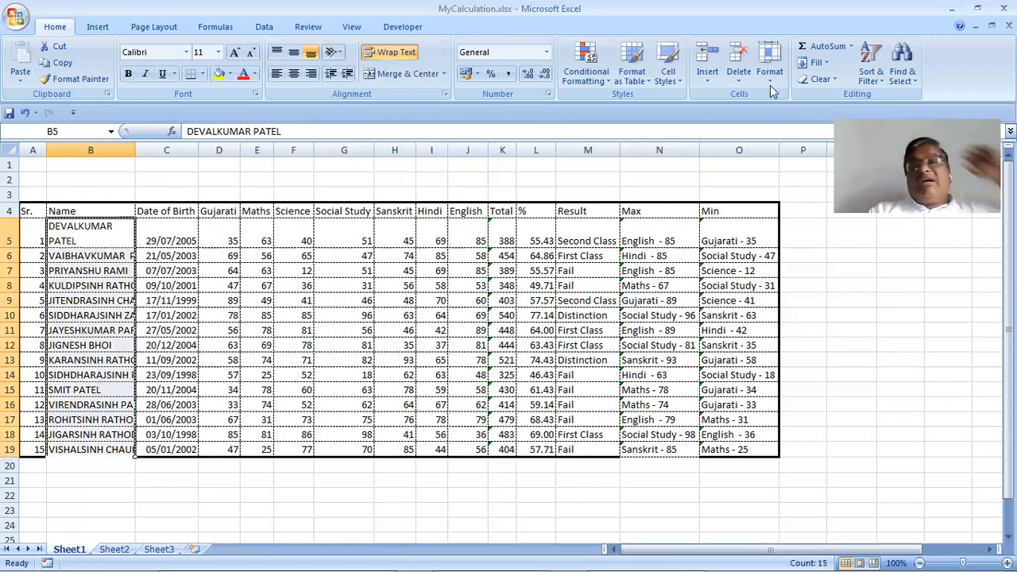
{"action": "left_click", "coordinate": [769, 68]}
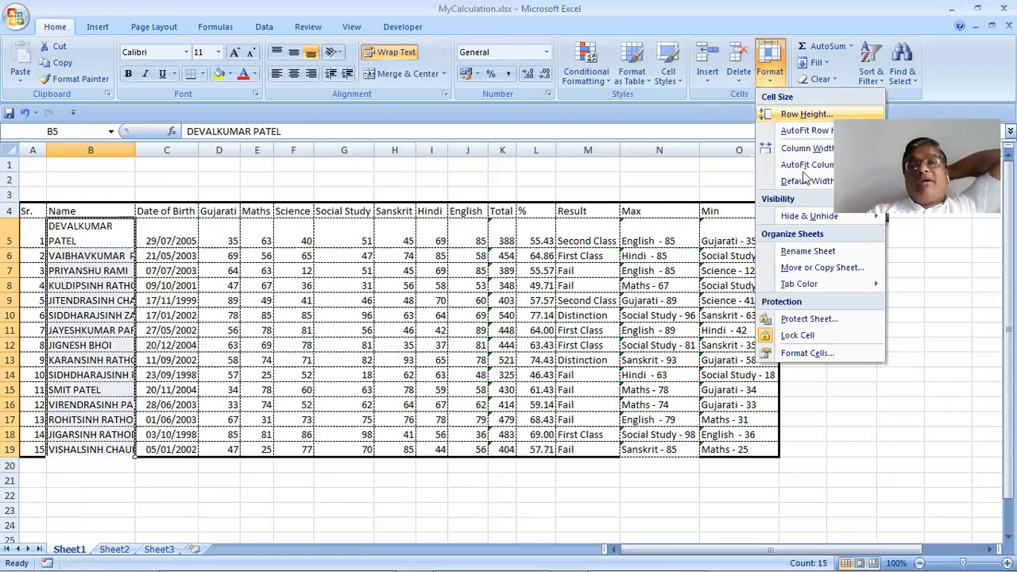
{"action": "left_click", "coordinate": [807, 354]}
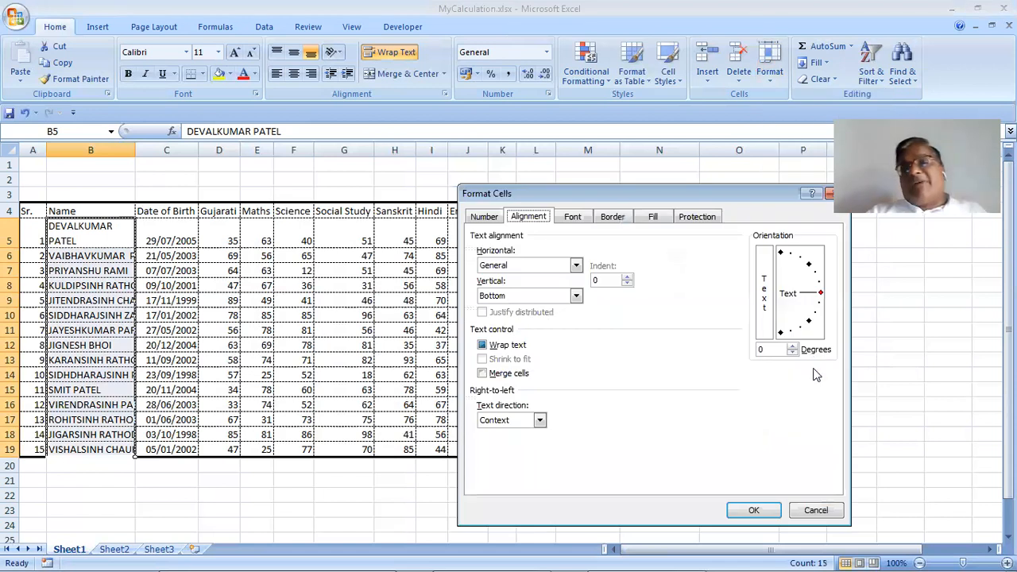
{"action": "left_click", "coordinate": [499, 347]}
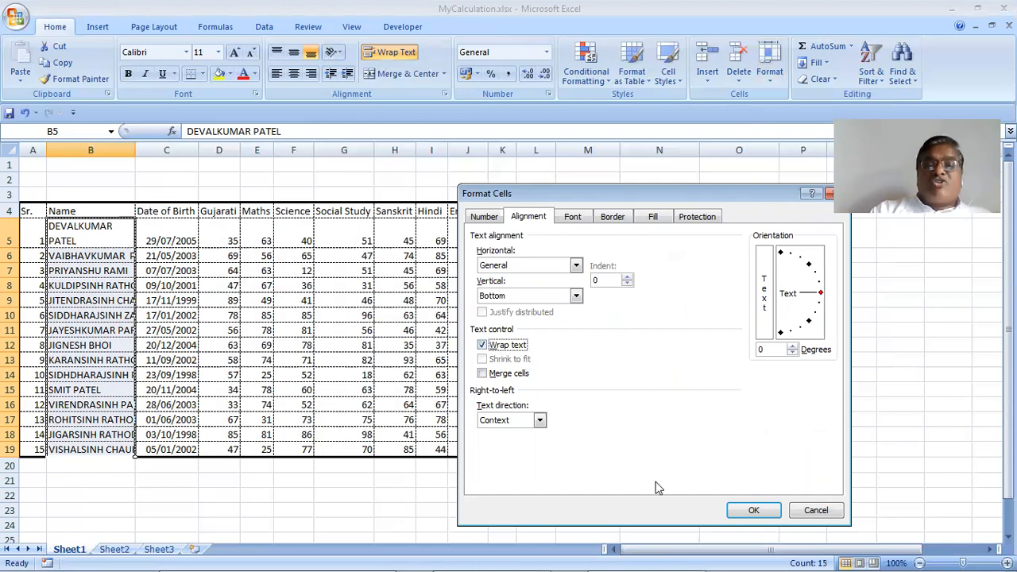
{"action": "left_click", "coordinate": [769, 511]}
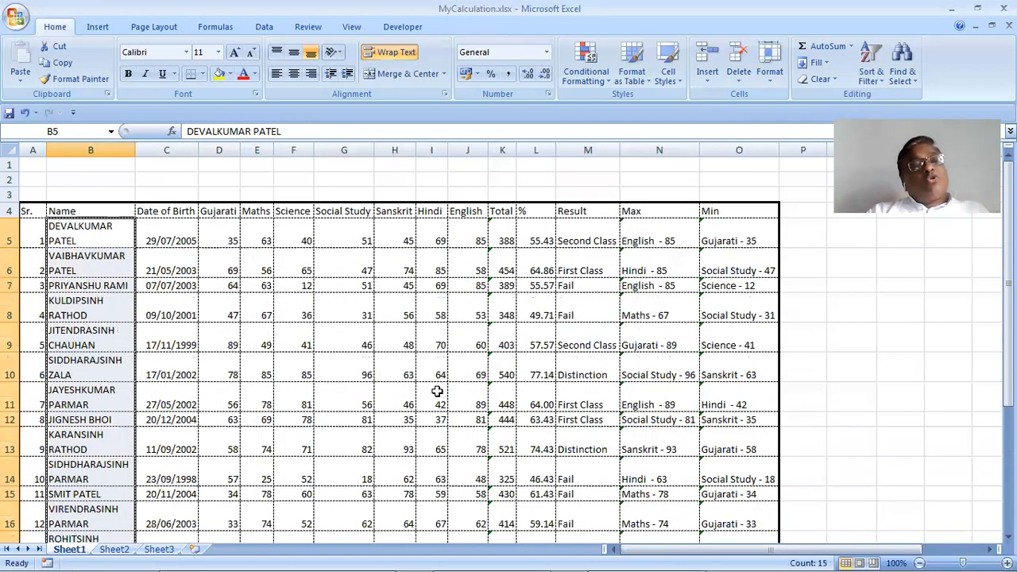
{"action": "scroll", "coordinate": [437, 391], "scroll_direction": "down", "scroll_amount": 3}
{"action": "scroll", "coordinate": [437, 391], "scroll_direction": "up", "scroll_amount": 1}
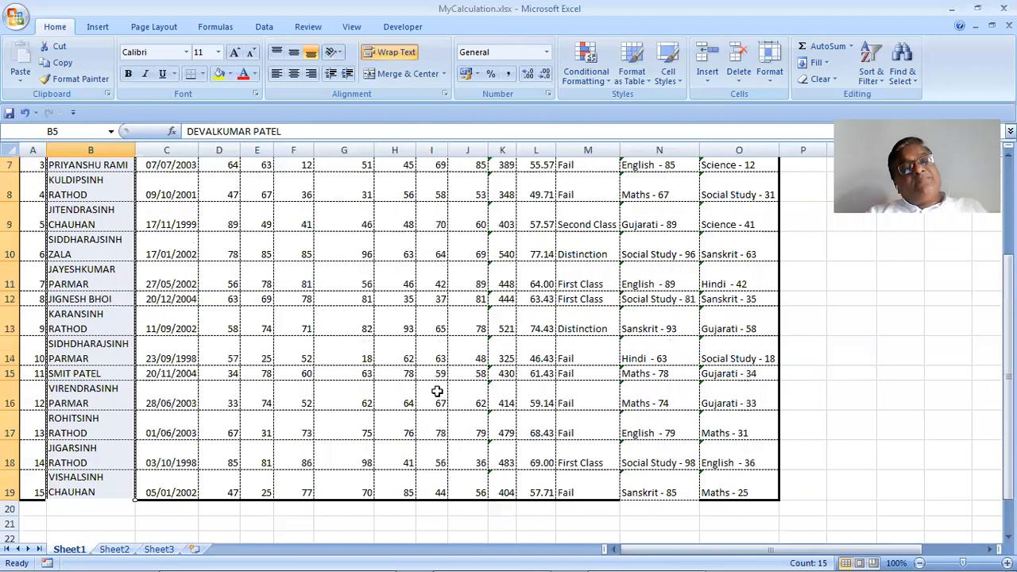
{"action": "scroll", "coordinate": [437, 391], "scroll_direction": "up", "scroll_amount": 1}
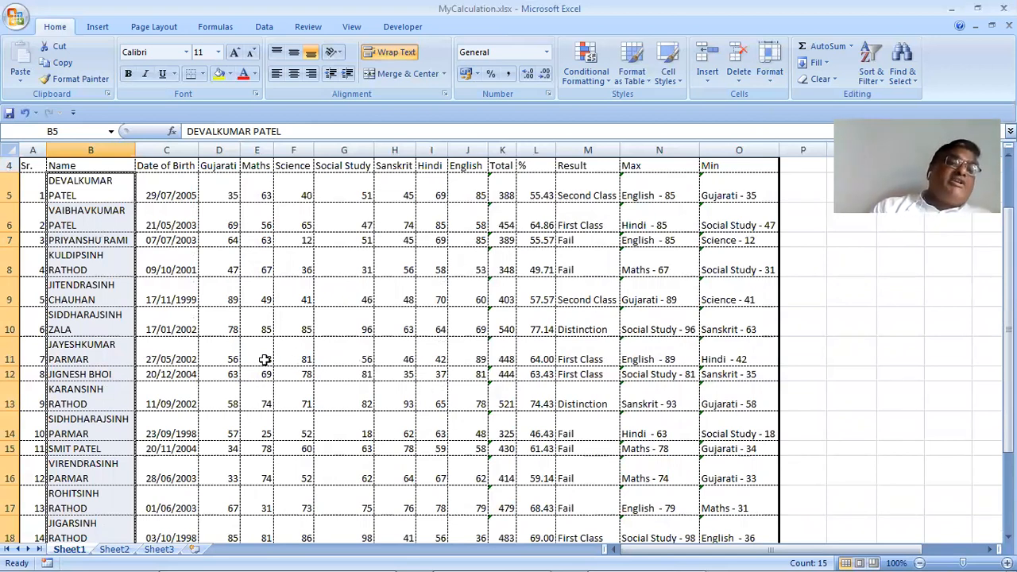
{"action": "scroll", "coordinate": [264, 360], "scroll_direction": "up", "scroll_amount": 1}
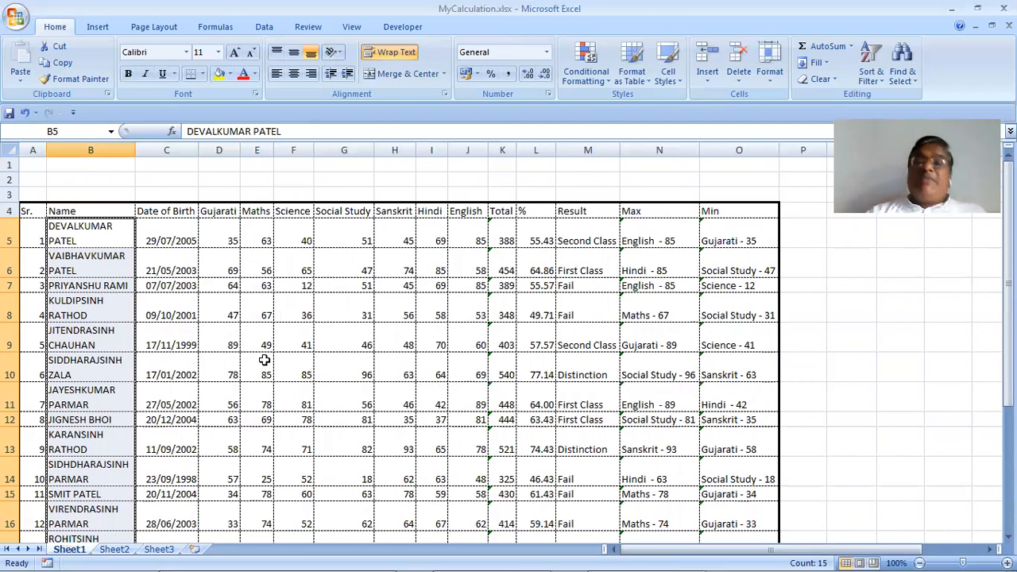
Apply Wrap text to the Result cells M5:M19
{"action": "left_click", "coordinate": [573, 231]}
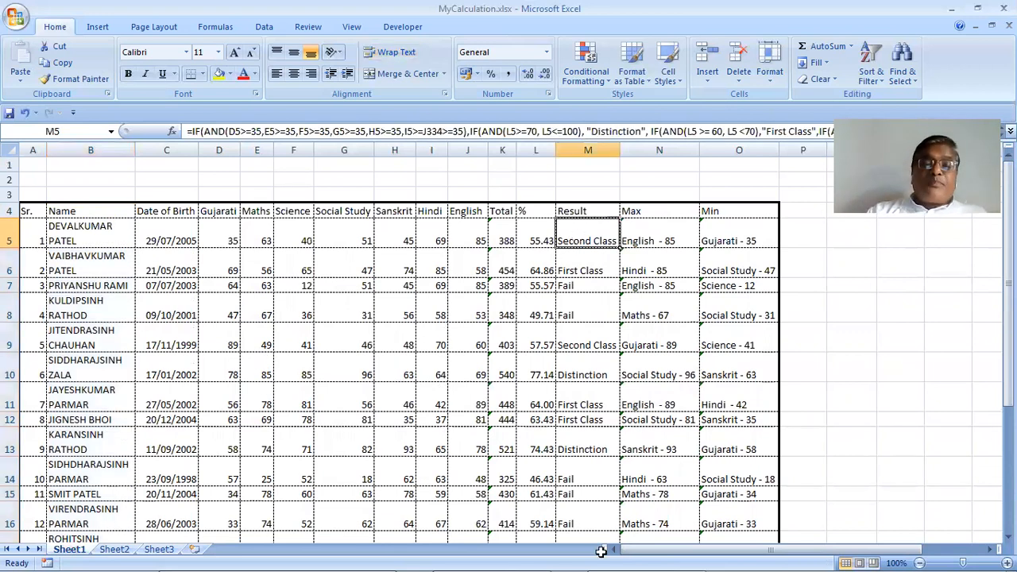
{"action": "left_click_drag", "start_coordinate": [593, 490], "coordinate": [588, 493]}
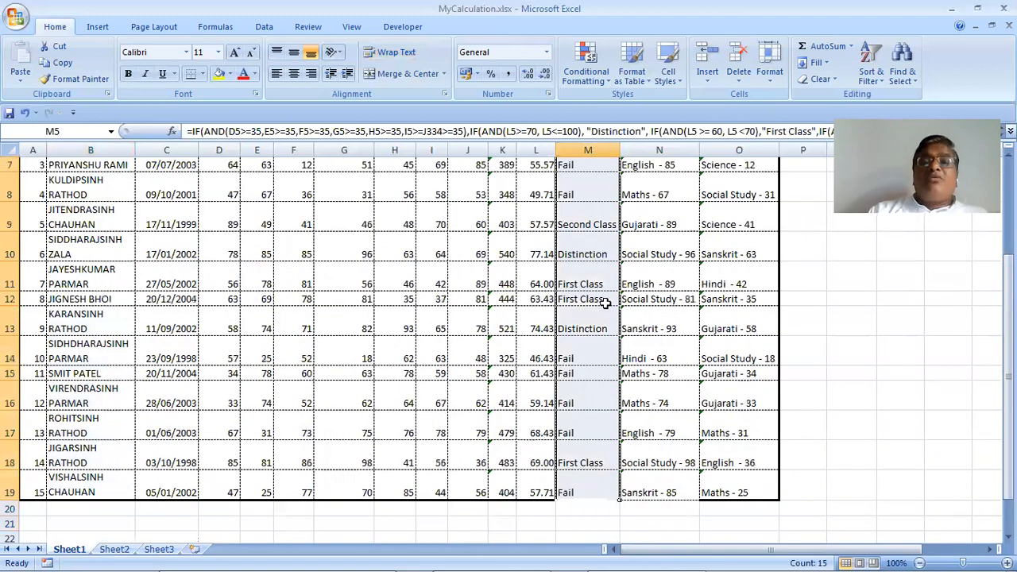
{"action": "scroll", "coordinate": [943, 95], "scroll_direction": "up", "scroll_amount": 2}
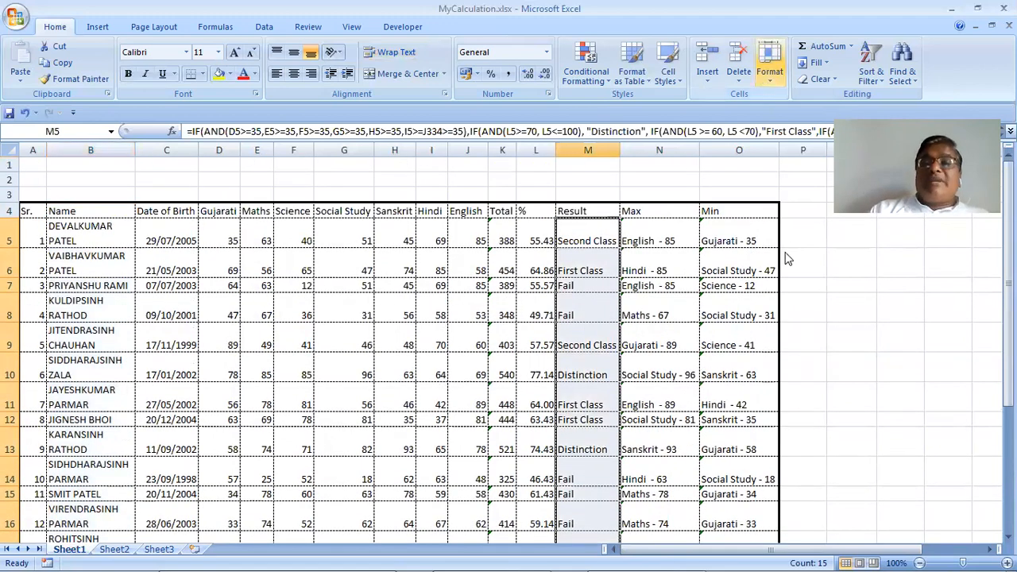
{"action": "left_click", "coordinate": [805, 356]}
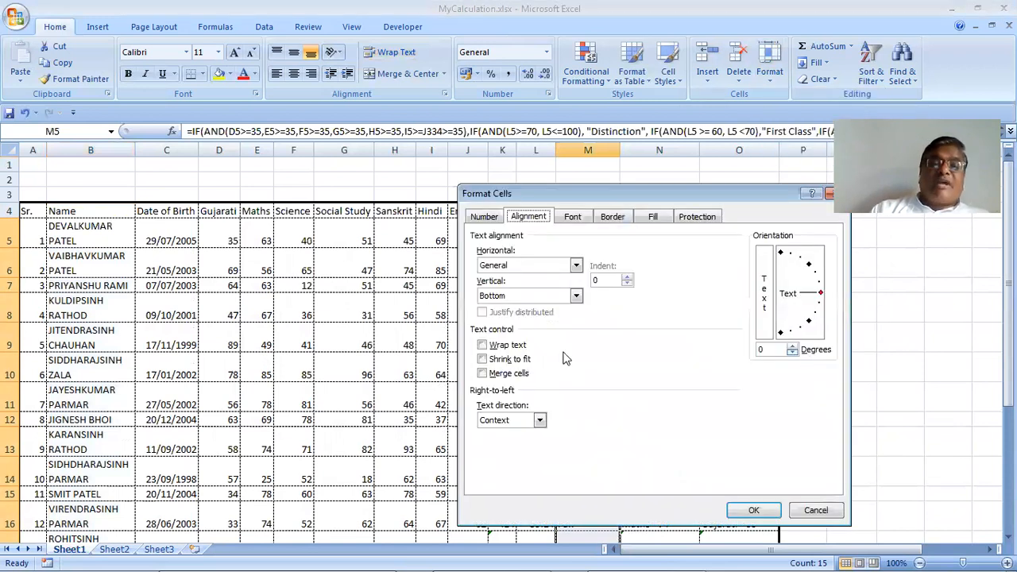
{"action": "left_click", "coordinate": [500, 348]}
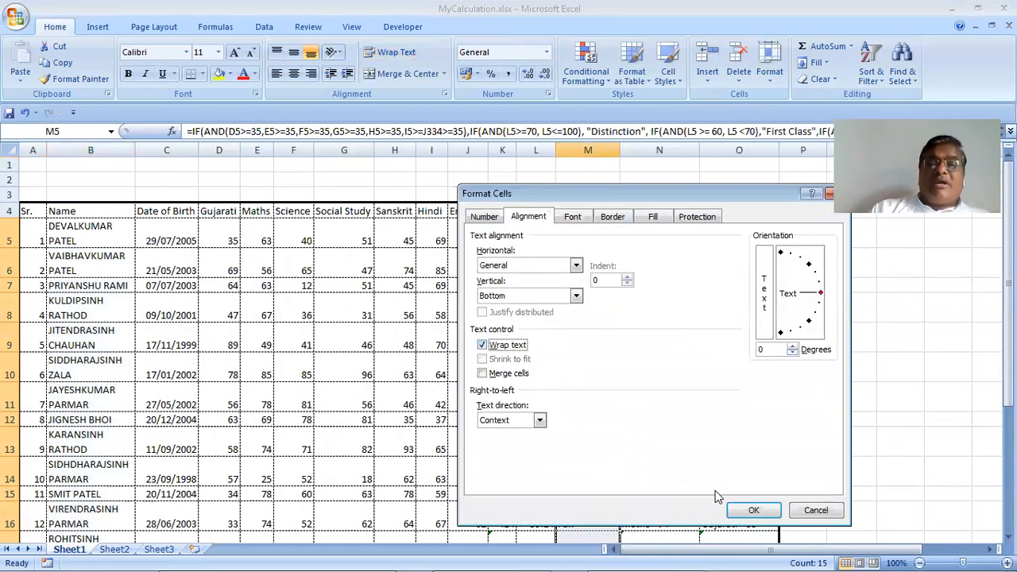
{"action": "left_click", "coordinate": [753, 513]}
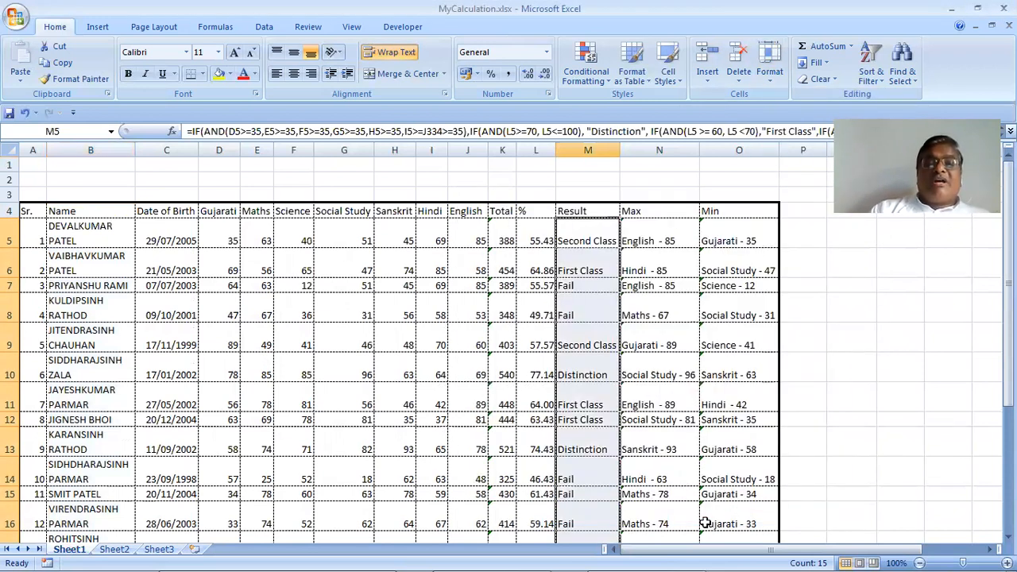
Narrow column M so each result breaks onto two lines
{"action": "left_click", "coordinate": [608, 334]}
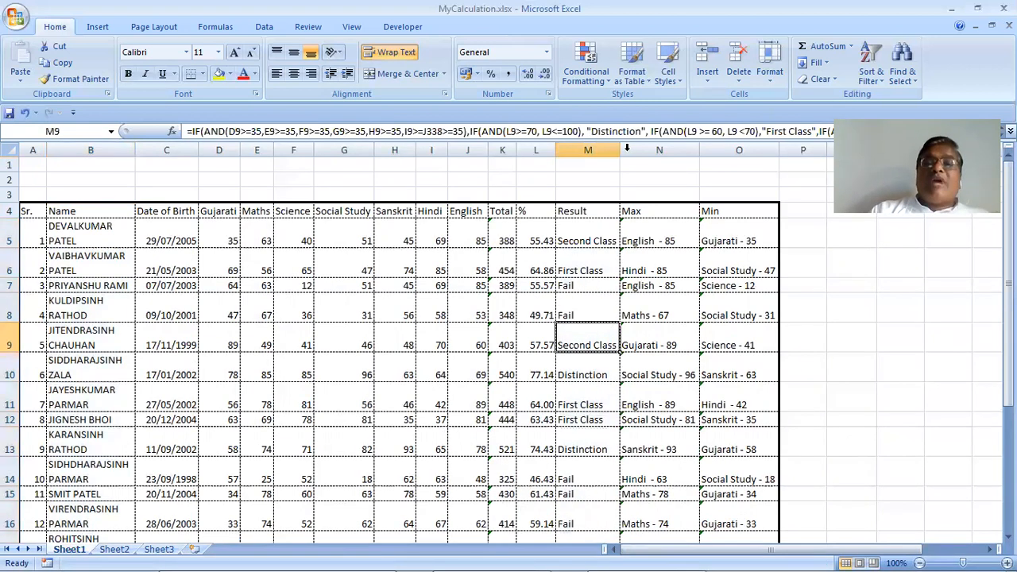
{"action": "left_click_drag", "start_coordinate": [617, 145], "coordinate": [595, 148]}
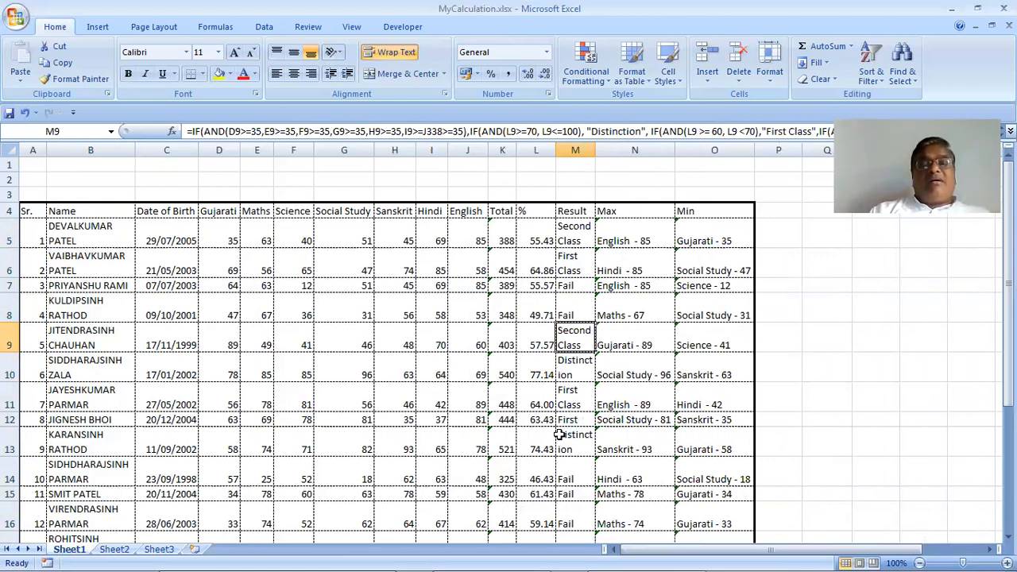
{"action": "scroll", "coordinate": [559, 435], "scroll_direction": "down", "scroll_amount": 2}
{"action": "scroll", "coordinate": [559, 435], "scroll_direction": "up", "scroll_amount": 1}
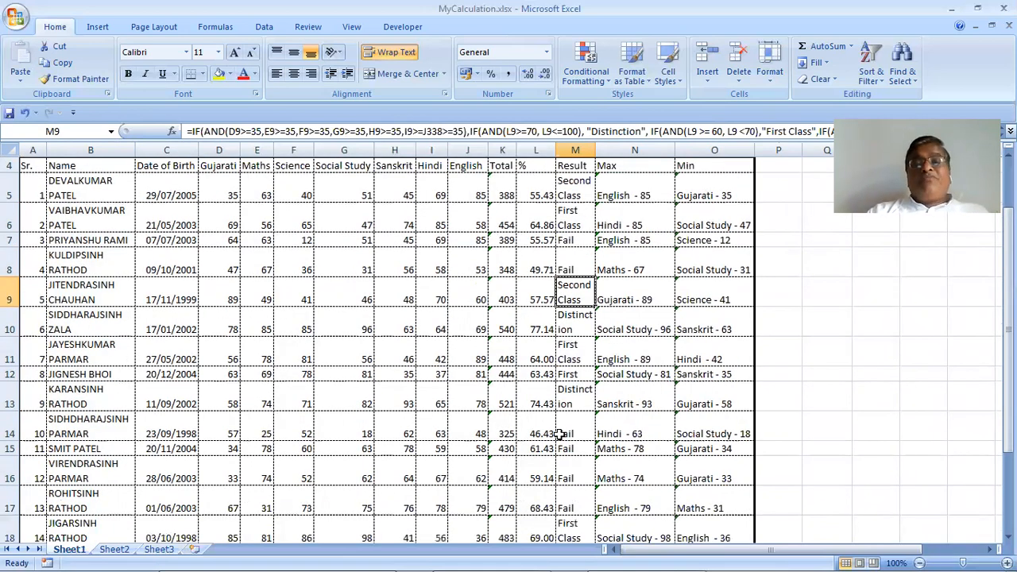
{"action": "scroll", "coordinate": [560, 435], "scroll_direction": "up", "scroll_amount": 1}
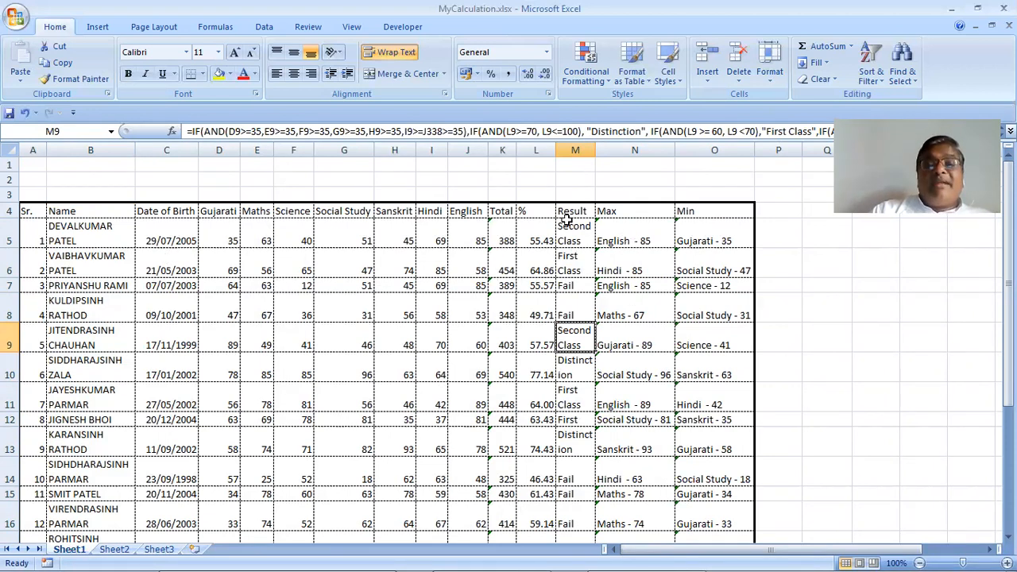
{"action": "left_click_drag", "start_coordinate": [576, 225], "coordinate": [568, 526]}
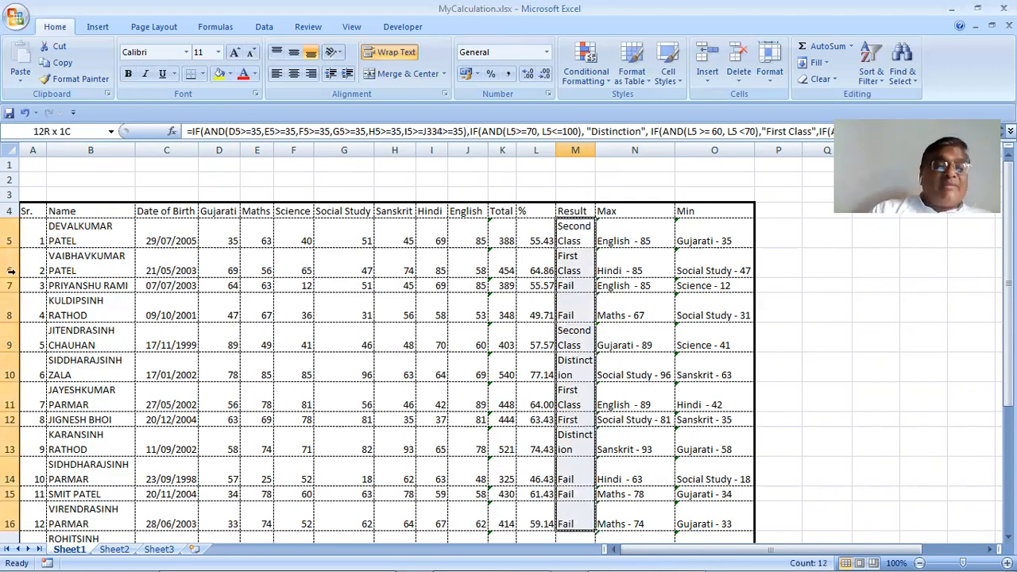
{"action": "left_click_drag", "start_coordinate": [66, 242], "coordinate": [54, 506]}
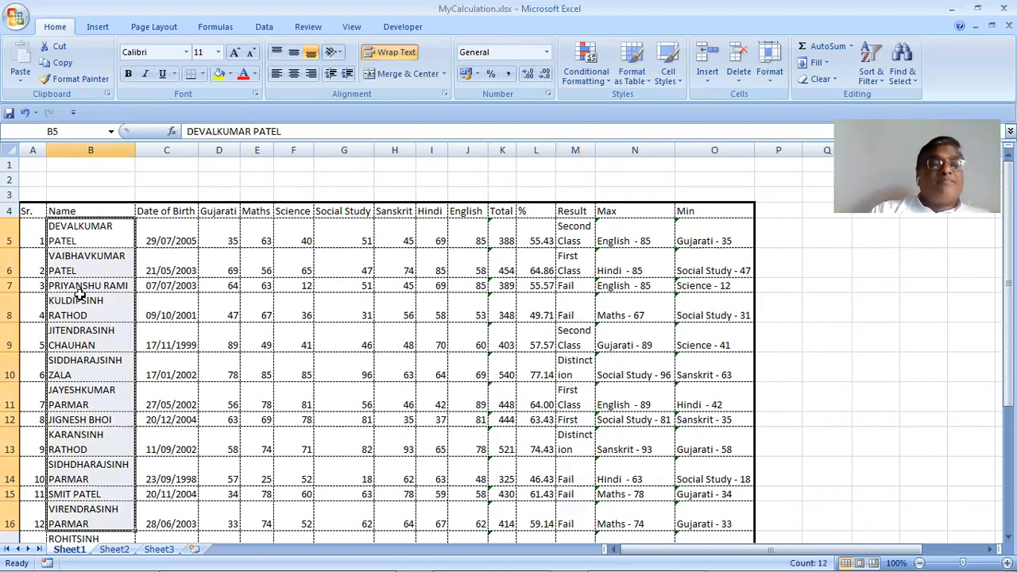
{"action": "left_click", "coordinate": [96, 315]}
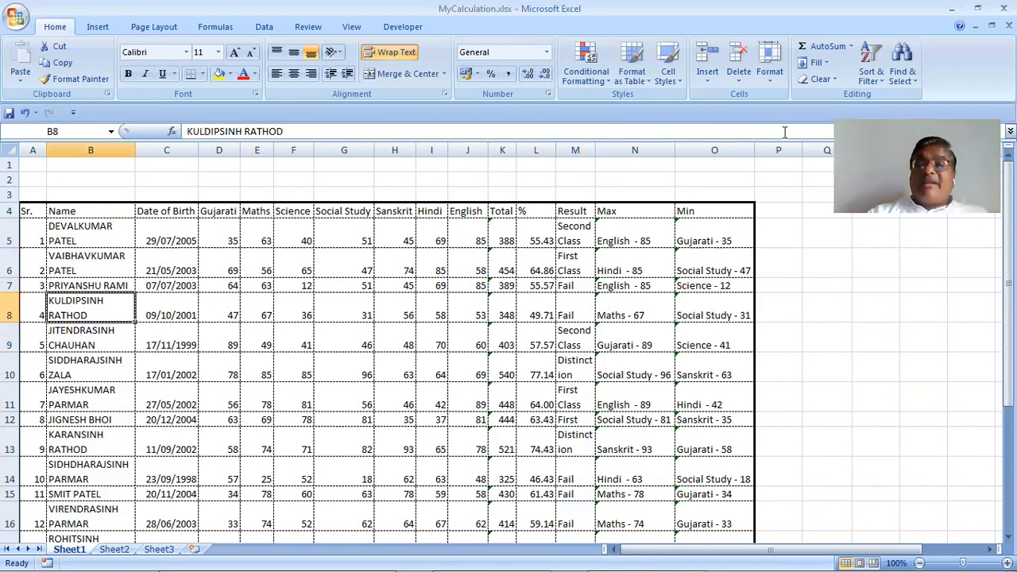
{"action": "left_click", "coordinate": [774, 84]}
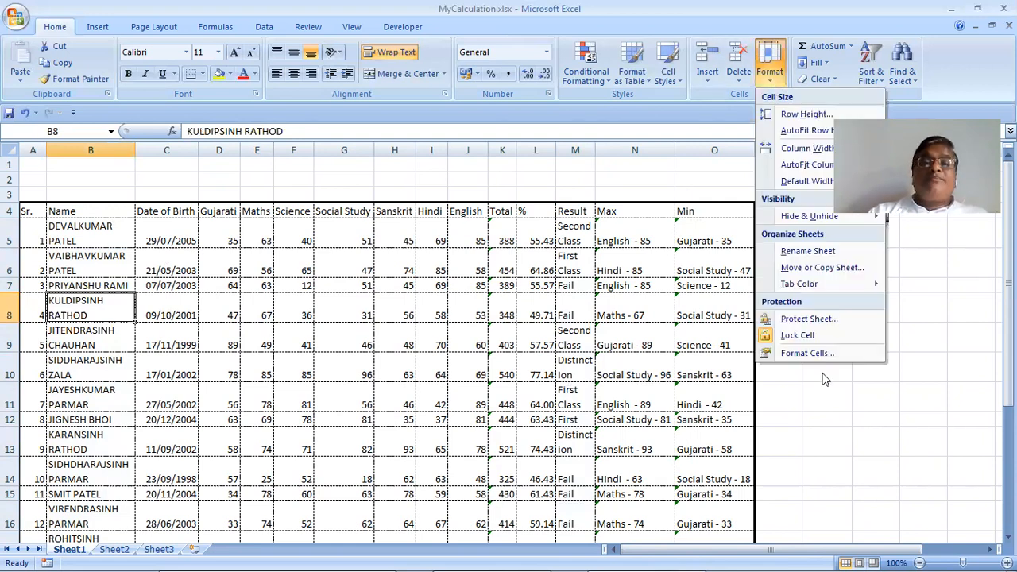
{"action": "left_click", "coordinate": [93, 215]}
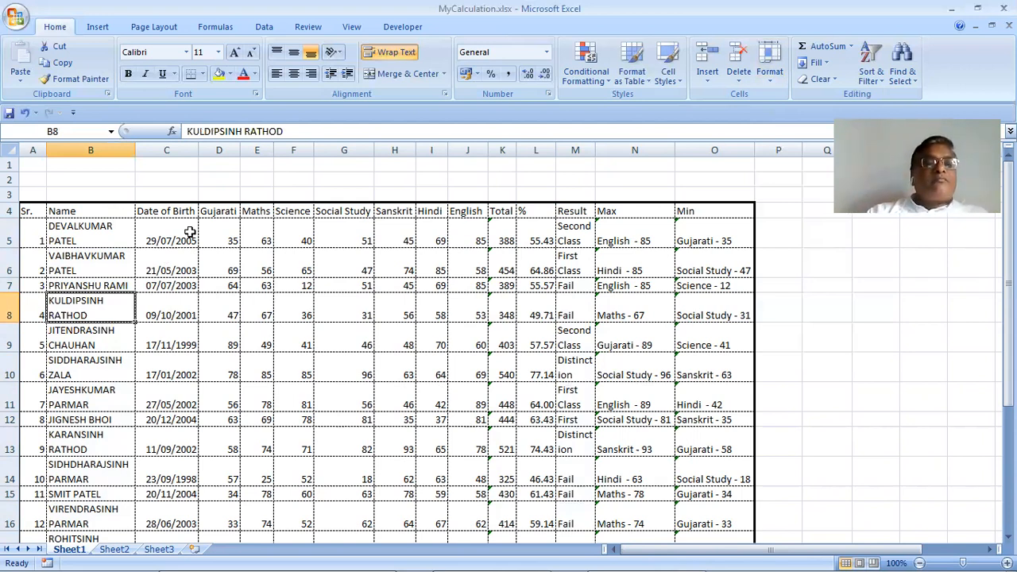
Insert a blank row 5 and move the Gujarati-to-English subject headers down into it
{"action": "right_click", "coordinate": [19, 236]}
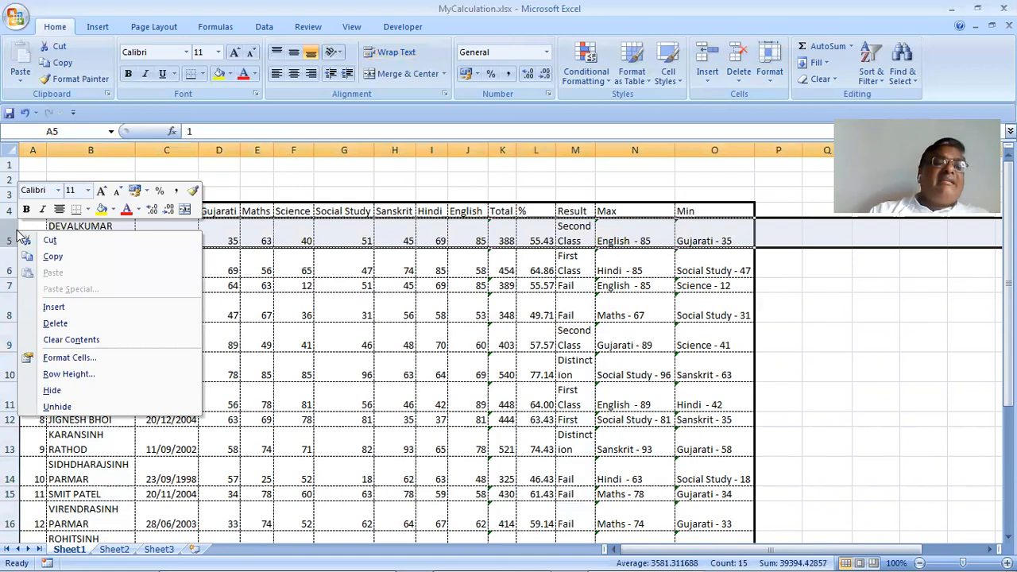
{"action": "left_click", "coordinate": [53, 307]}
{"action": "left_click", "coordinate": [219, 302]}
{"action": "left_click_drag", "start_coordinate": [223, 211], "coordinate": [280, 223]}
{"action": "left_click", "coordinate": [461, 213], "text": "shift"}
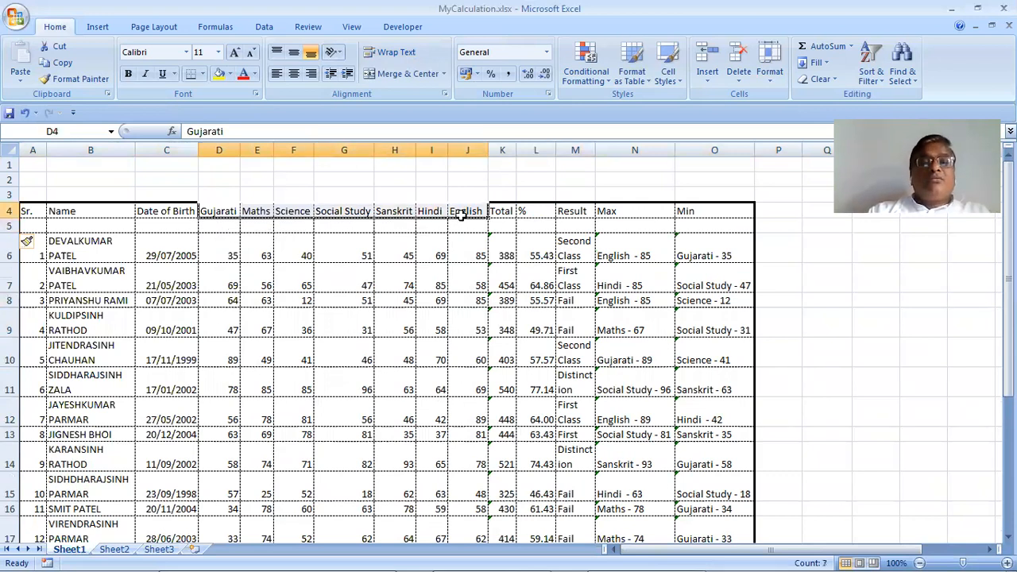
{"action": "key", "text": "ctrl+c"}
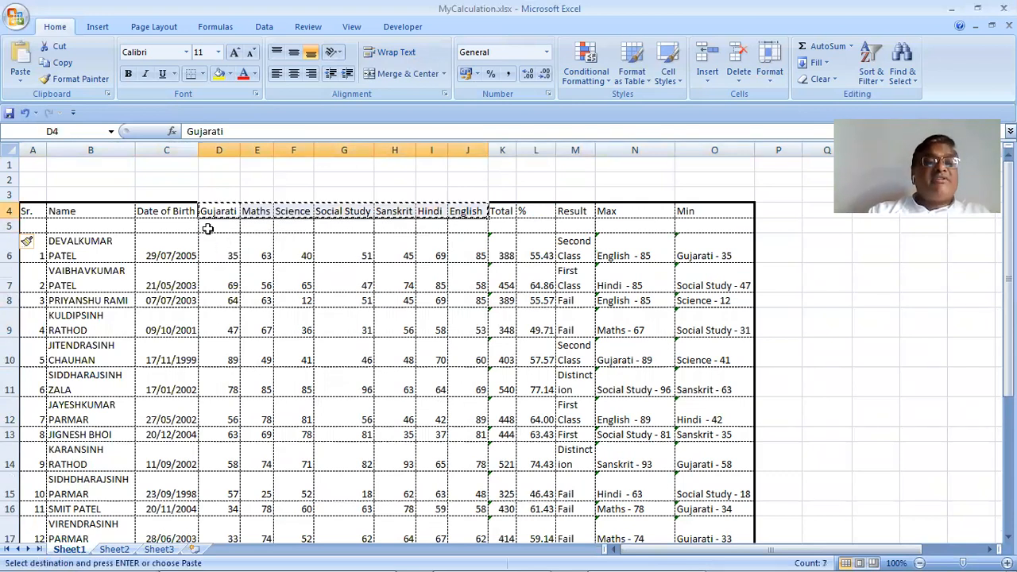
{"action": "left_click_drag", "start_coordinate": [278, 236], "coordinate": [293, 239]}
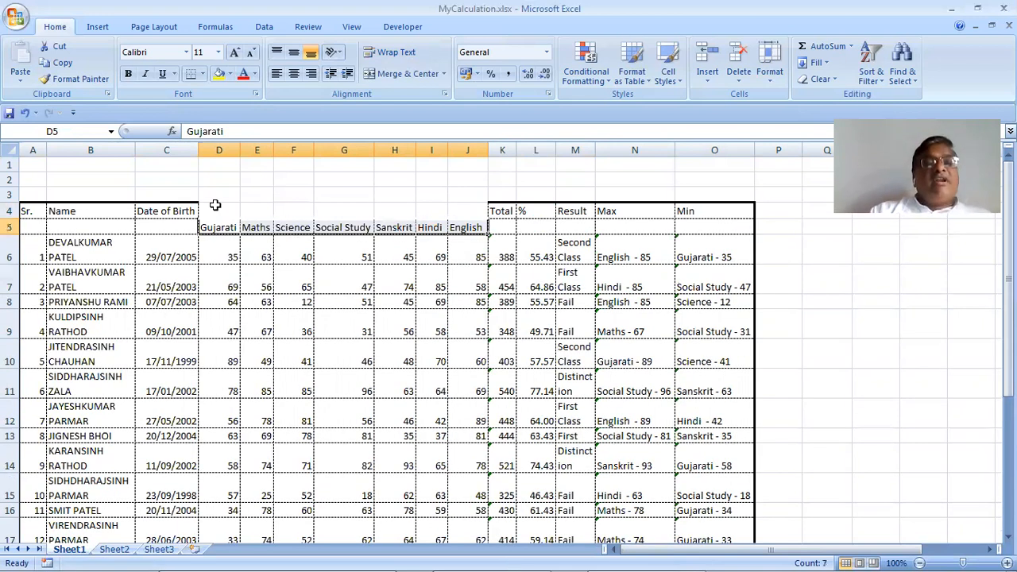
Merge and centre D4:J4 with the heading 'Marks'
{"action": "left_click_drag", "start_coordinate": [219, 210], "coordinate": [467, 209]}
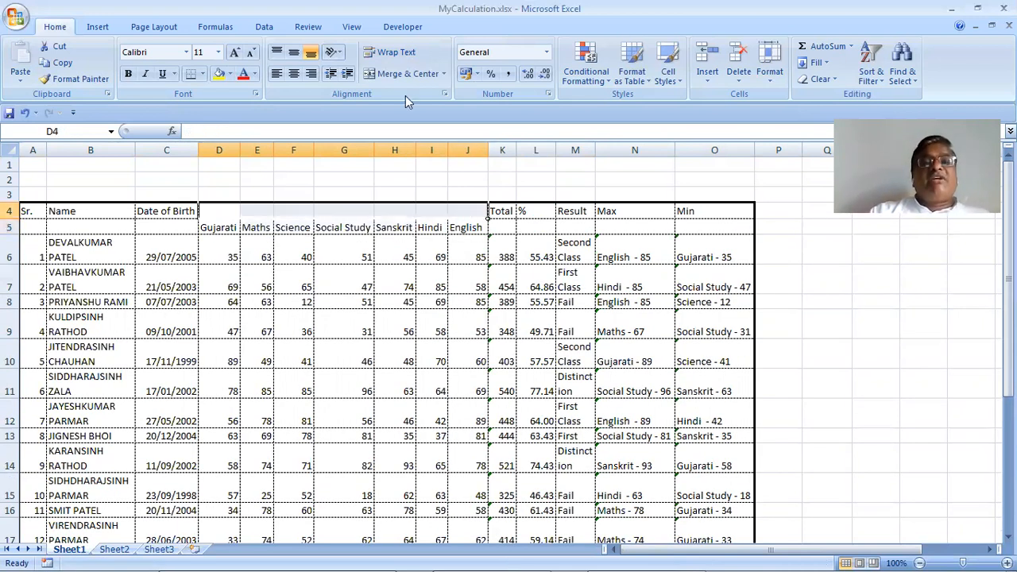
{"action": "left_click", "coordinate": [405, 74]}
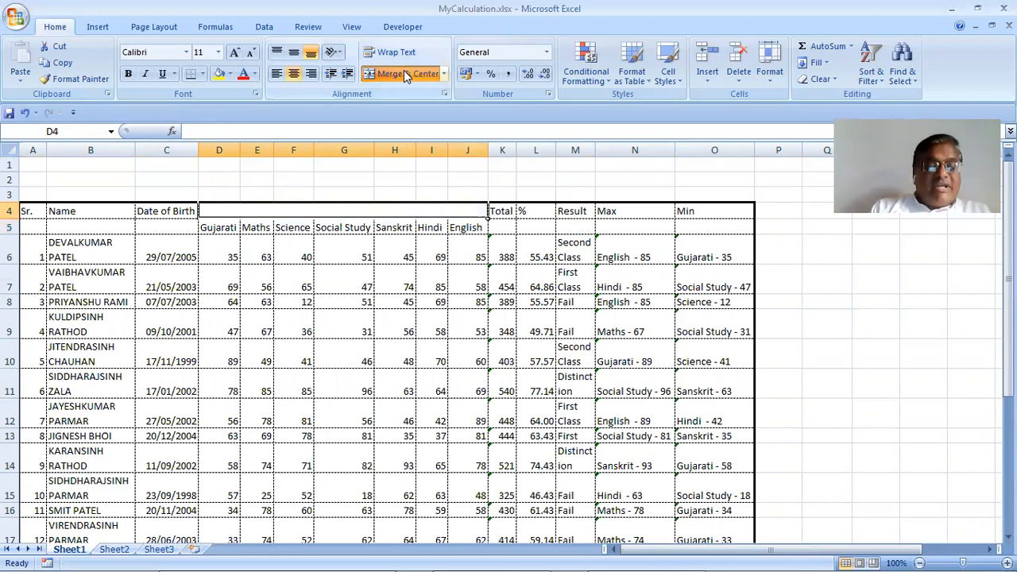
{"action": "type", "text": "Marks"}
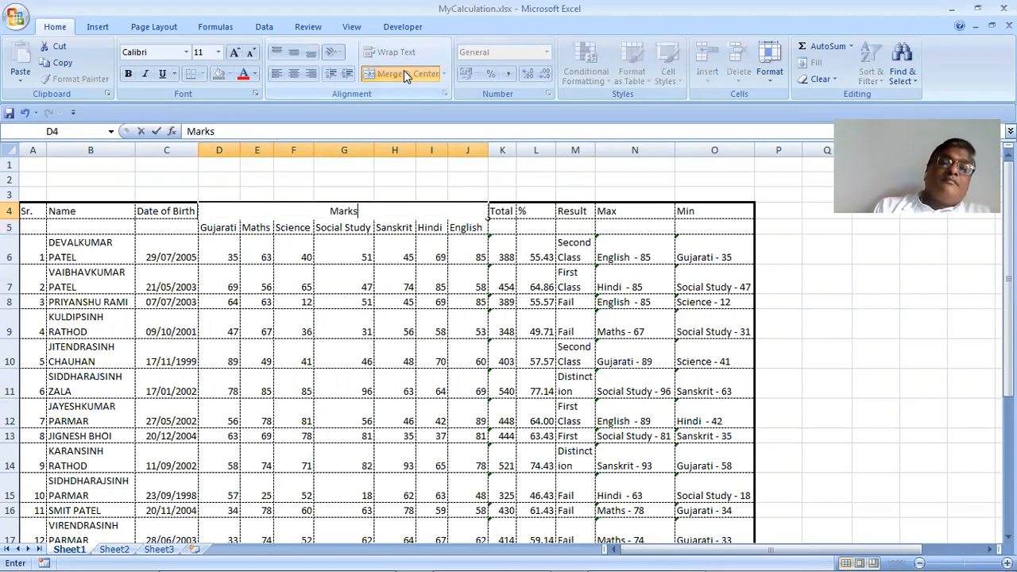
{"action": "key", "text": "Tab"}
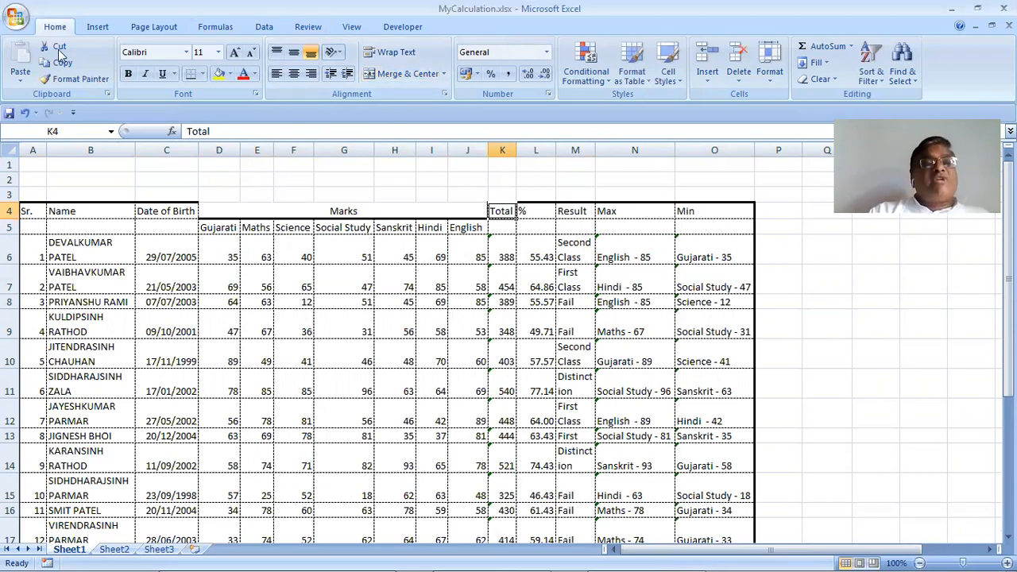
Check the sheet in Print Preview at full size, then close the preview
{"action": "left_click", "coordinate": [28, 25]}
{"action": "mouse_move", "coordinate": [48, 182]}
{"action": "left_click", "coordinate": [148, 145]}
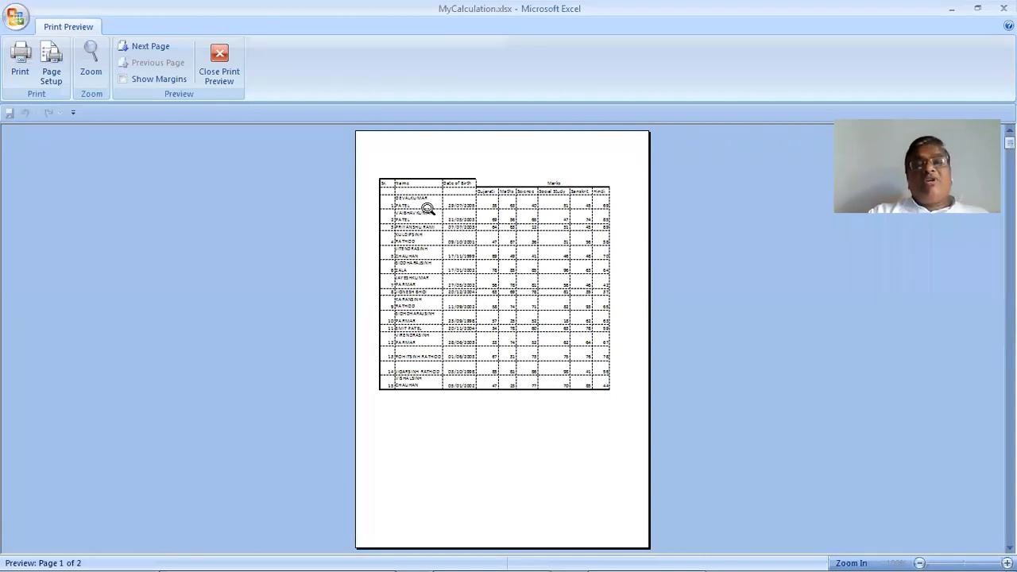
{"action": "left_click", "coordinate": [407, 213]}
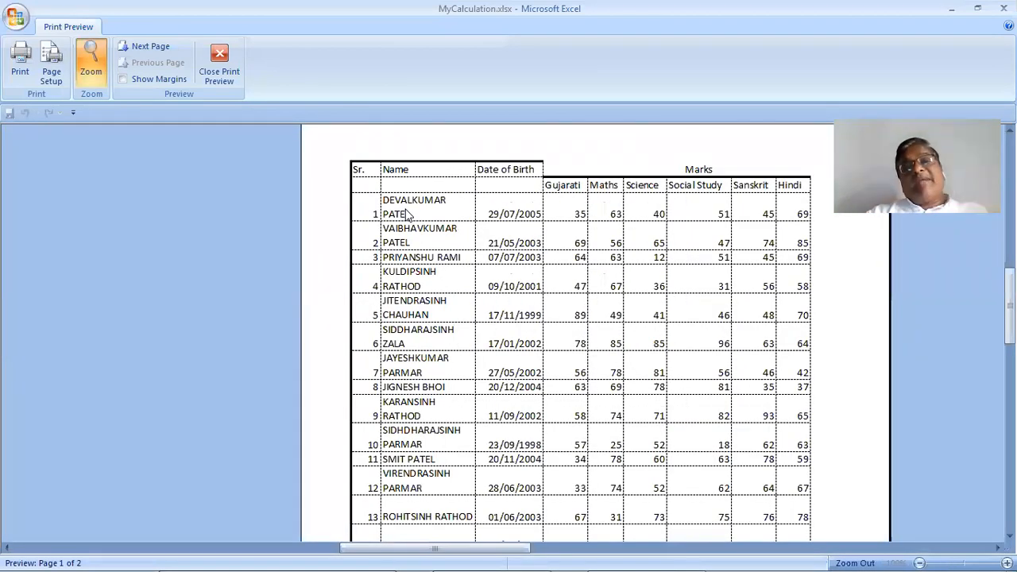
{"action": "key", "text": "Escape"}
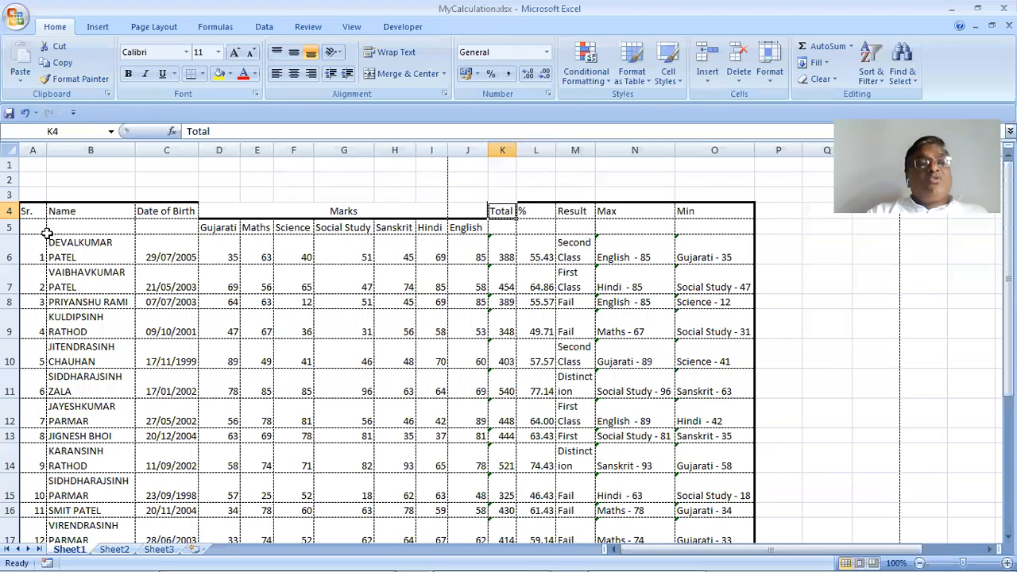
Merge the Sr., Name and Date of Birth headers each across rows 4–5
{"action": "left_click_drag", "start_coordinate": [33, 229], "coordinate": [32, 211]}
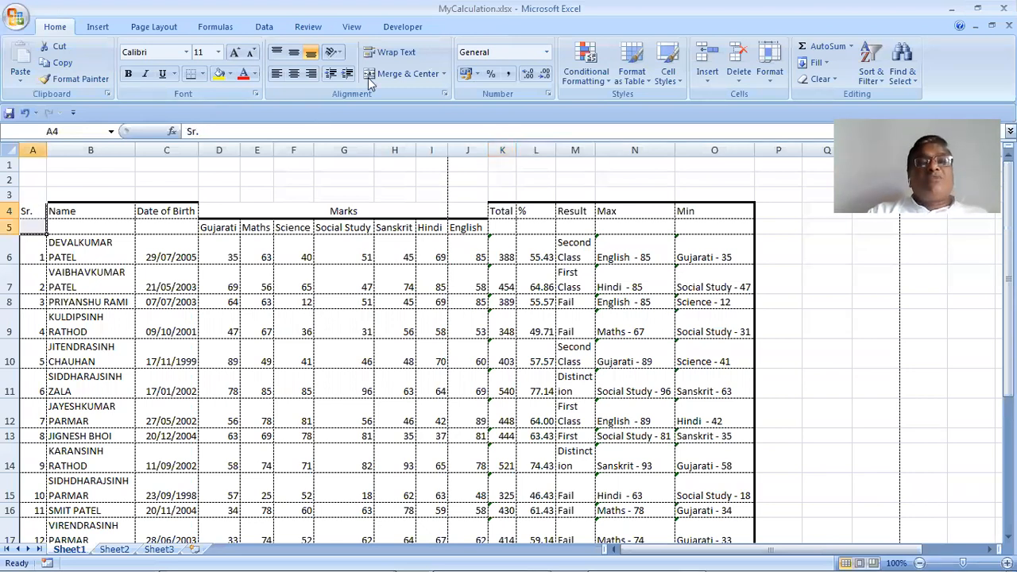
{"action": "left_click", "coordinate": [368, 74]}
{"action": "left_click_drag", "start_coordinate": [99, 215], "coordinate": [103, 223]}
{"action": "key", "text": "F4"}
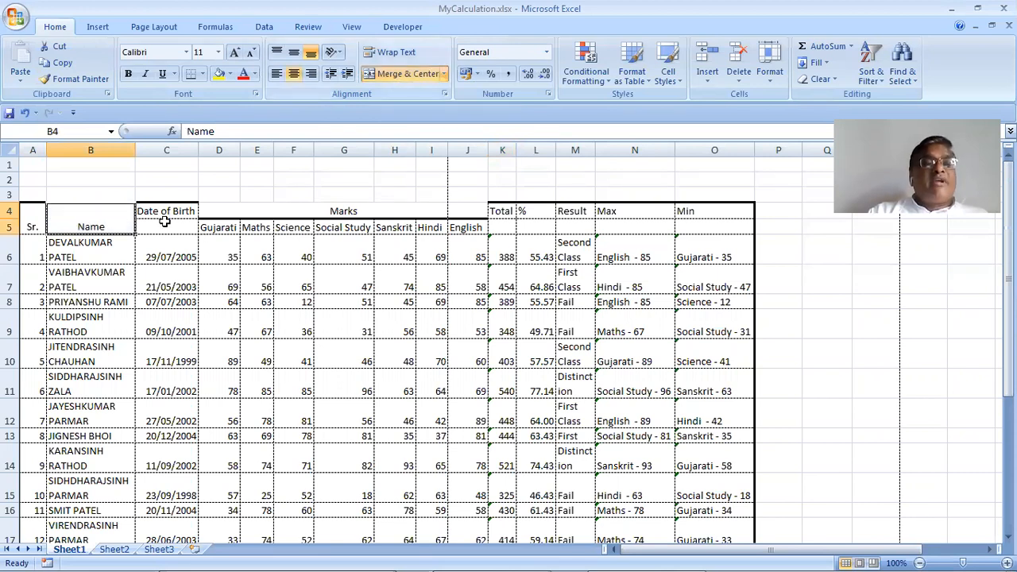
{"action": "left_click_drag", "start_coordinate": [164, 214], "coordinate": [165, 227]}
{"action": "key", "text": "F4"}
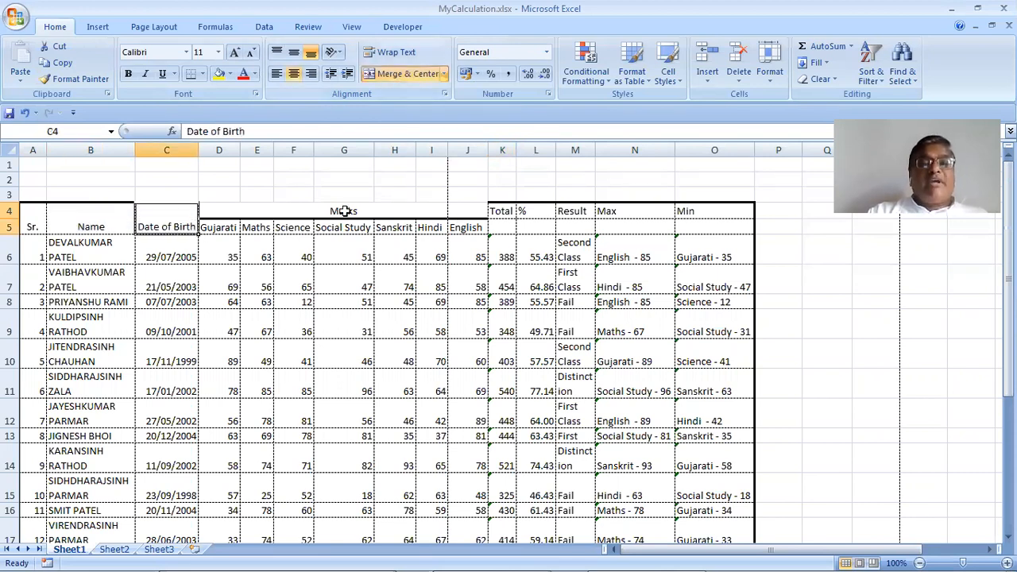
Merge the Total, Max and Min headers each across rows 4–5
{"action": "left_click_drag", "start_coordinate": [502, 212], "coordinate": [577, 226]}
{"action": "left_click", "coordinate": [406, 76]}
{"action": "left_click_drag", "start_coordinate": [649, 211], "coordinate": [652, 227]}
{"action": "left_click", "coordinate": [385, 76]}
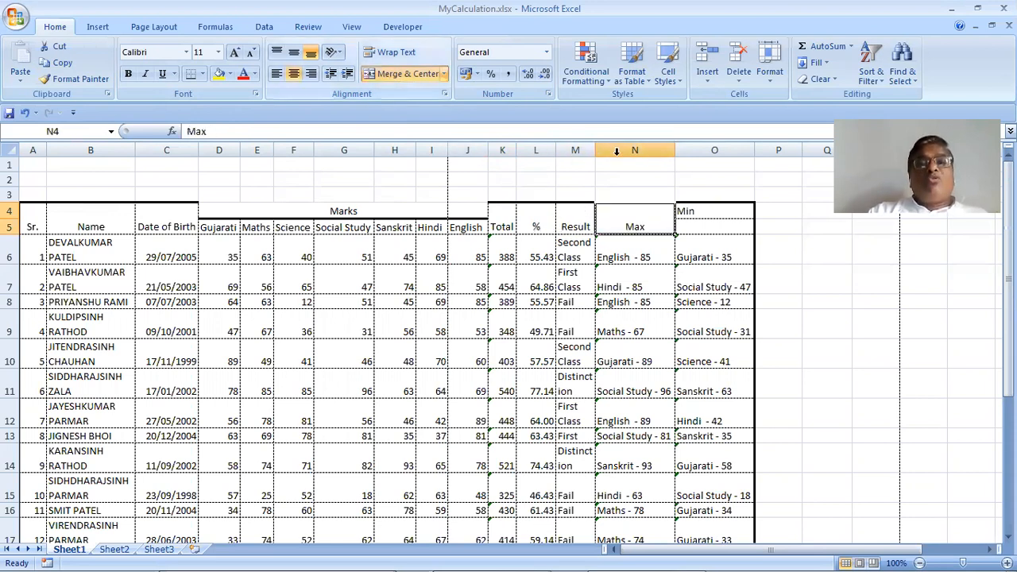
{"action": "left_click_drag", "start_coordinate": [699, 213], "coordinate": [699, 227]}
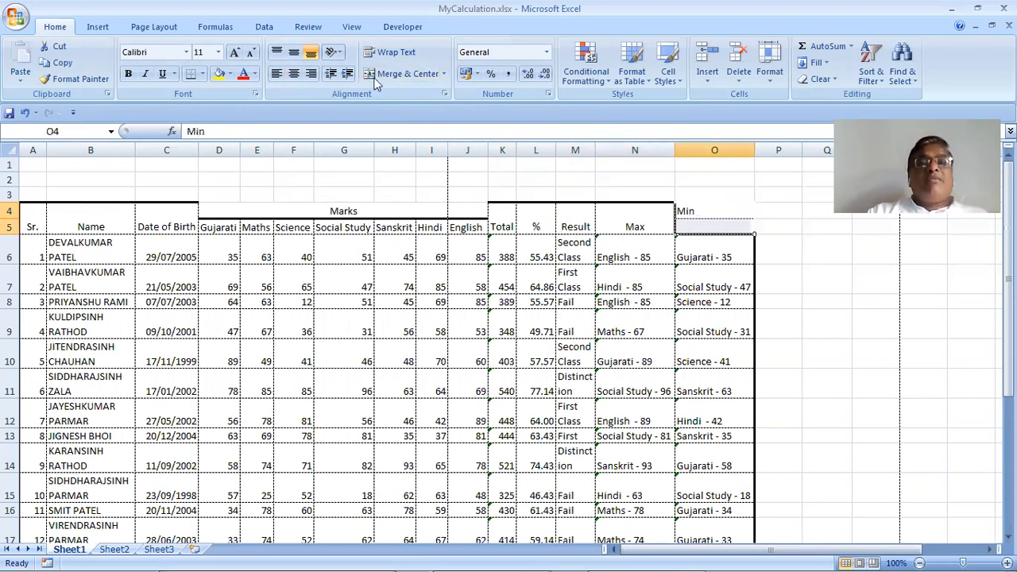
{"action": "left_click", "coordinate": [394, 74]}
Select the marks table from its header row downward
{"action": "left_click", "coordinate": [438, 238]}
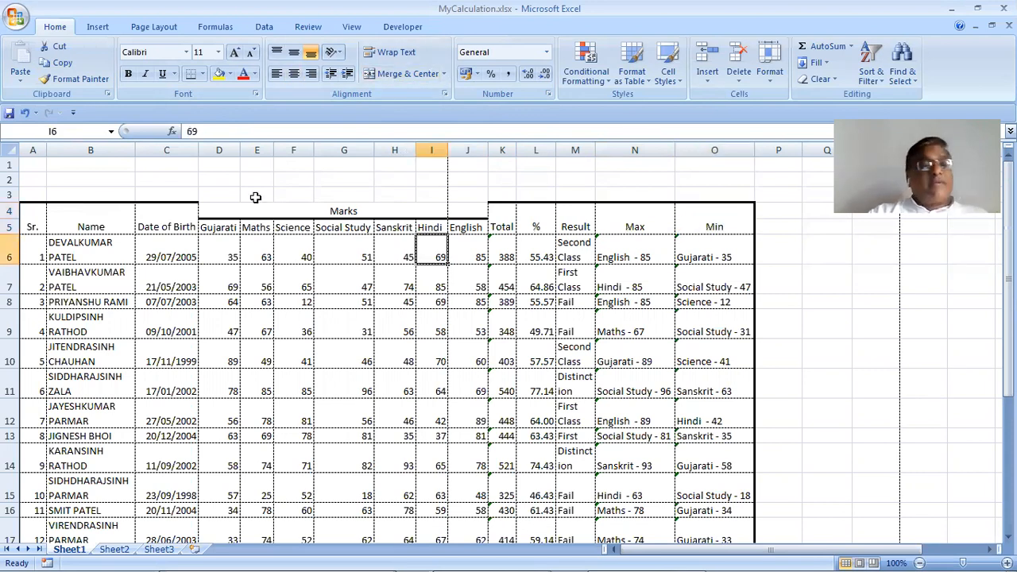
{"action": "left_click_drag", "start_coordinate": [32, 227], "coordinate": [676, 323]}
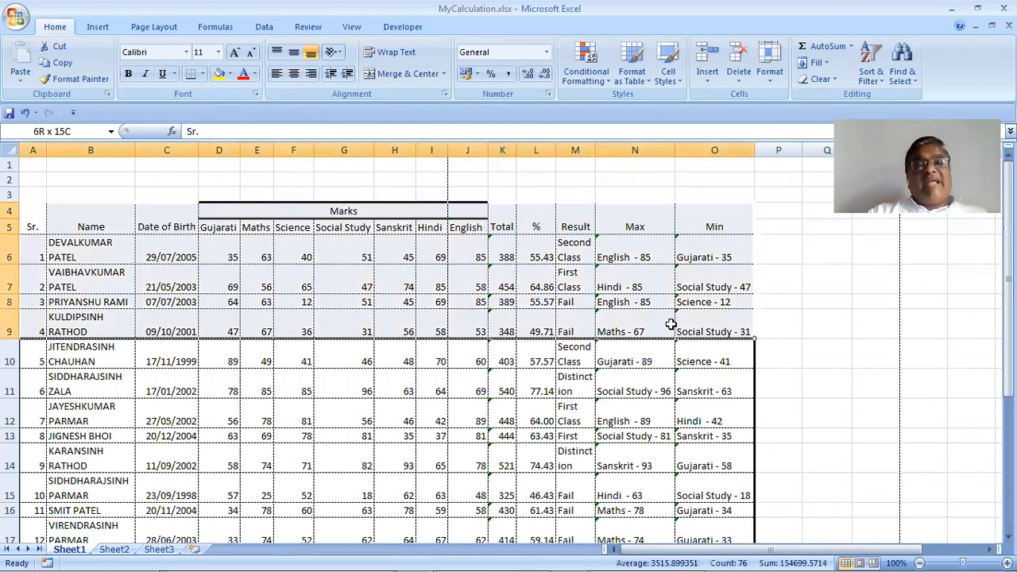
{"action": "left_click_drag", "start_coordinate": [26, 217], "coordinate": [709, 284]}
Clear all borders from A4:O20 using the None border preset
{"action": "left_click_drag", "start_coordinate": [691, 531], "coordinate": [704, 486]}
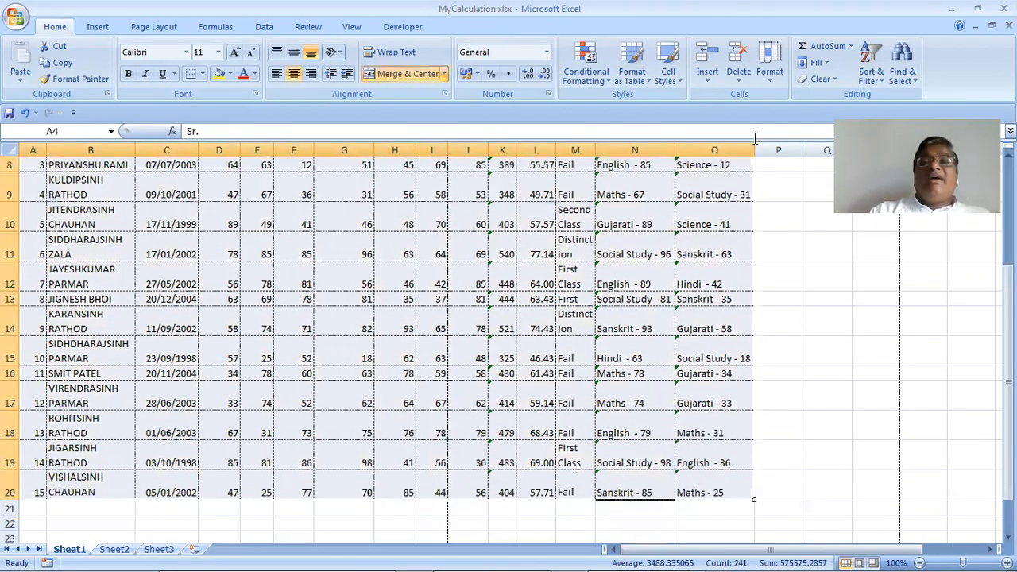
{"action": "left_click", "coordinate": [777, 82]}
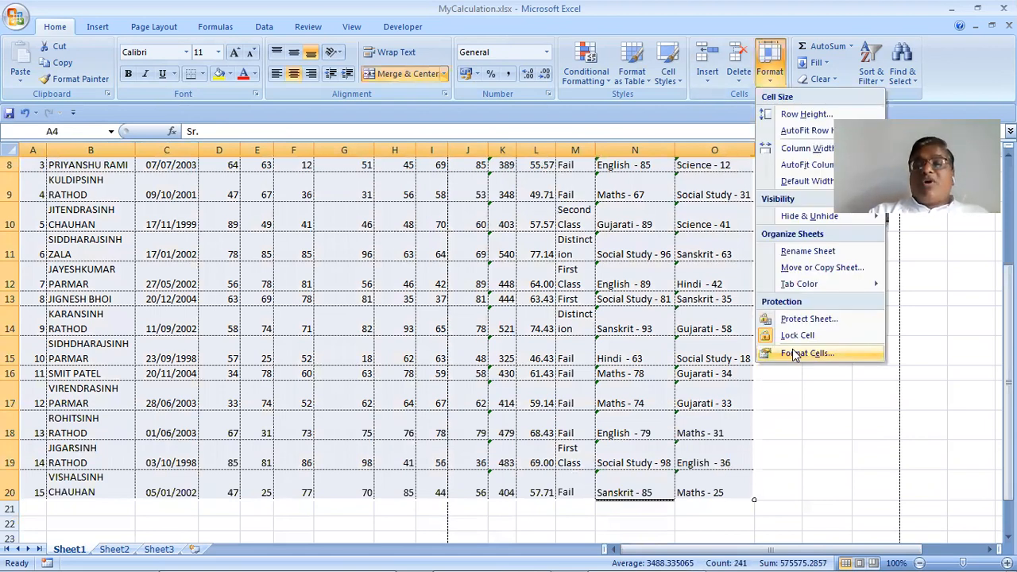
{"action": "left_click", "coordinate": [794, 354]}
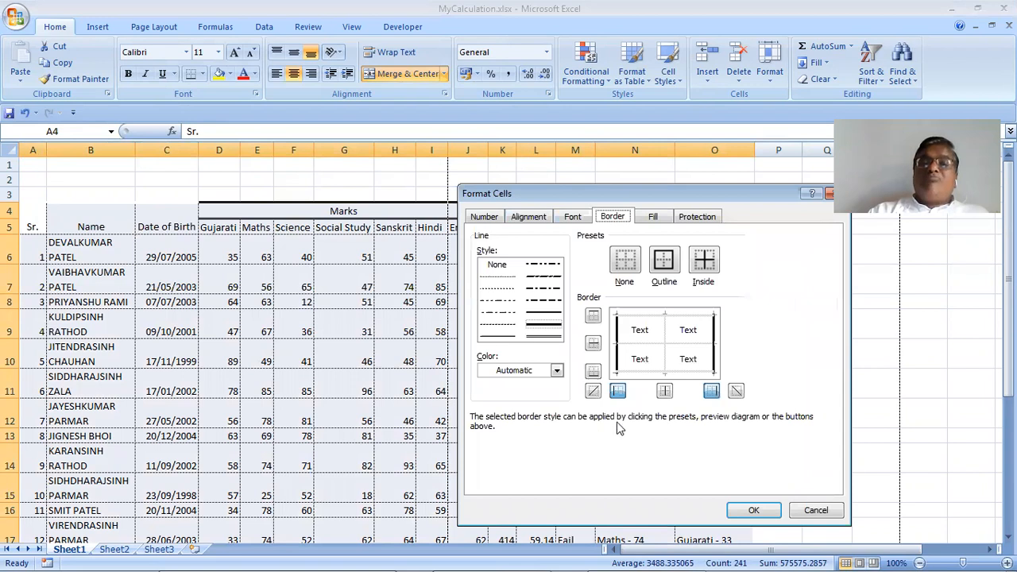
{"action": "left_click", "coordinate": [626, 263]}
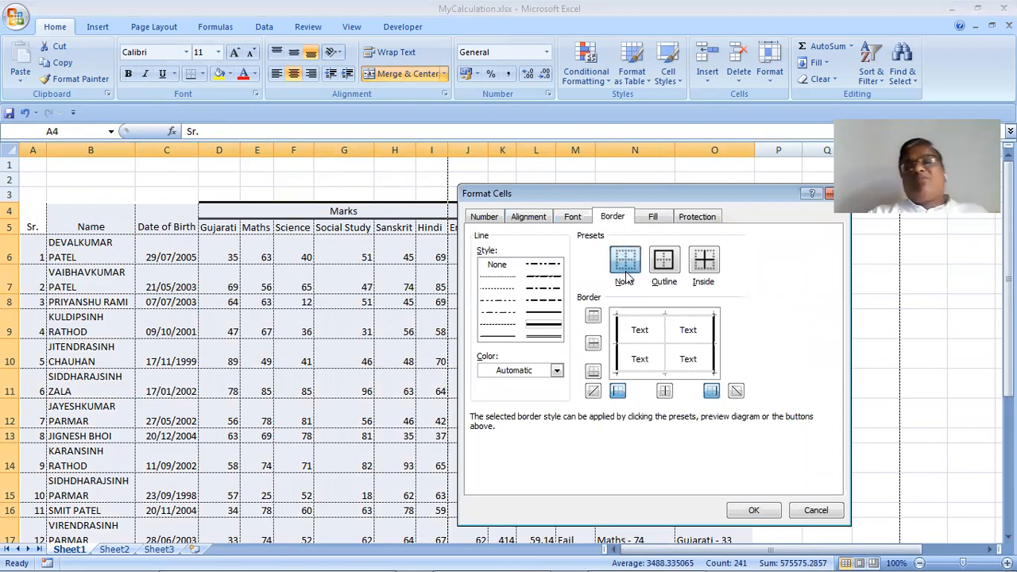
{"action": "left_click", "coordinate": [765, 521]}
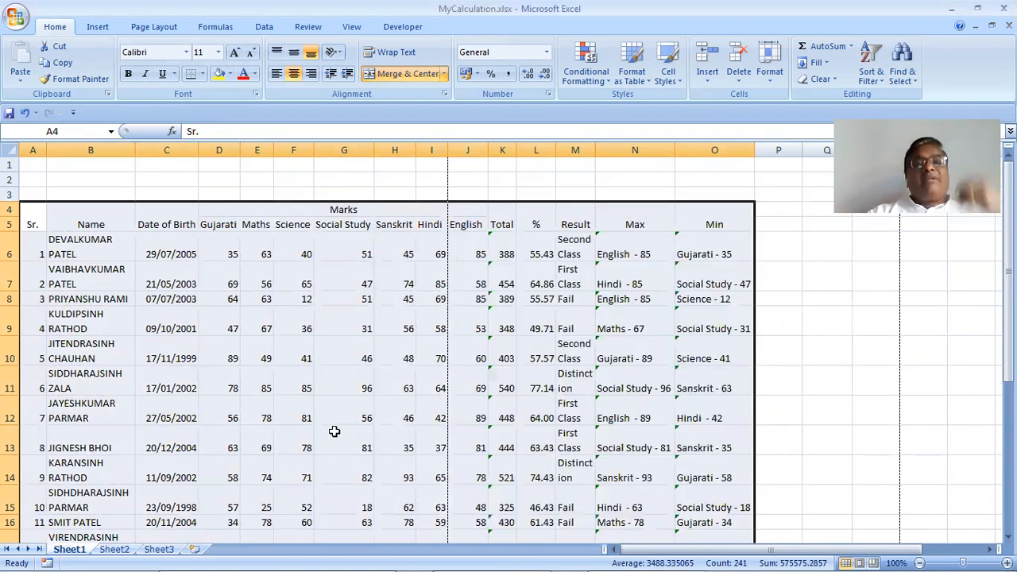
{"action": "left_click", "coordinate": [366, 362]}
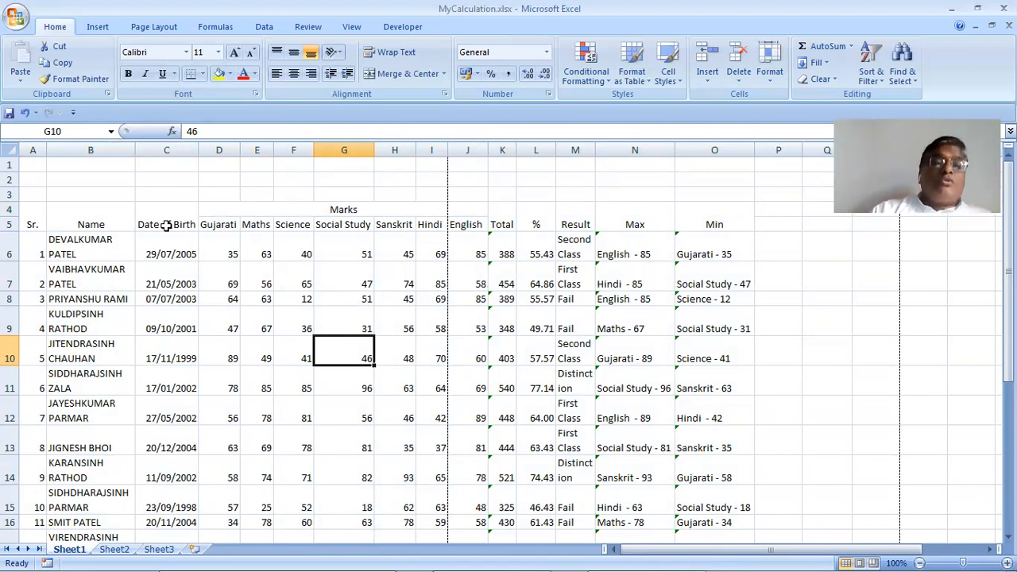
Select the subject marks block D6:J20
{"action": "left_click", "coordinate": [220, 254]}
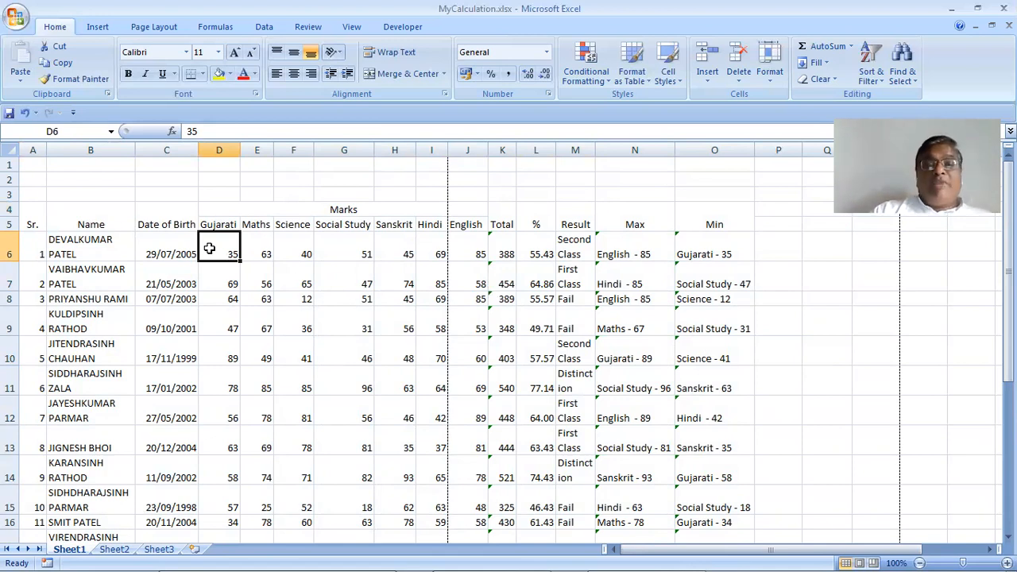
{"action": "left_click_drag", "start_coordinate": [209, 248], "coordinate": [465, 495]}
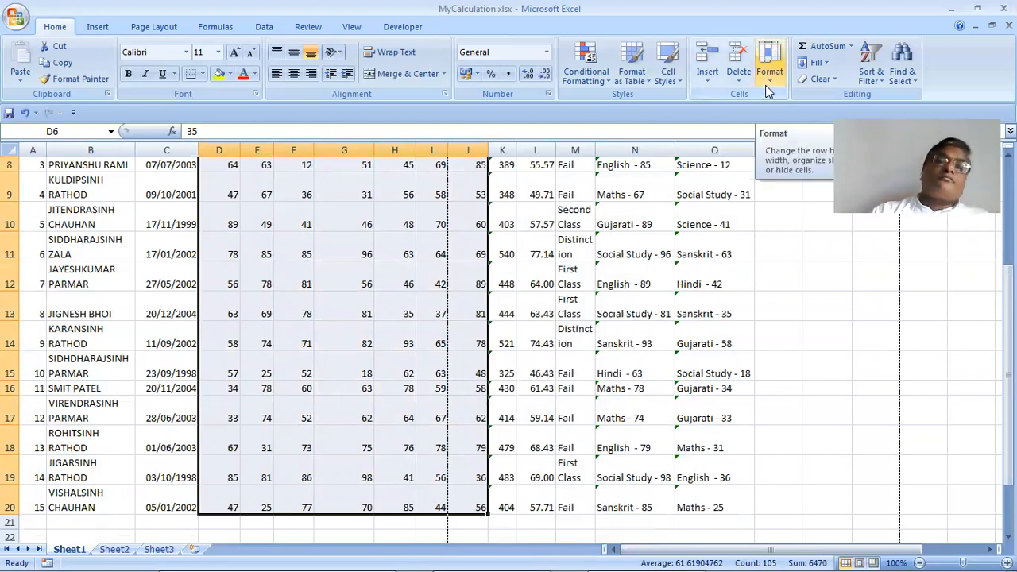
Set the marks' alignment to Top vertically and Center horizontally in Format Cells
{"action": "scroll", "coordinate": [465, 205], "scroll_direction": "up", "scroll_amount": 3}
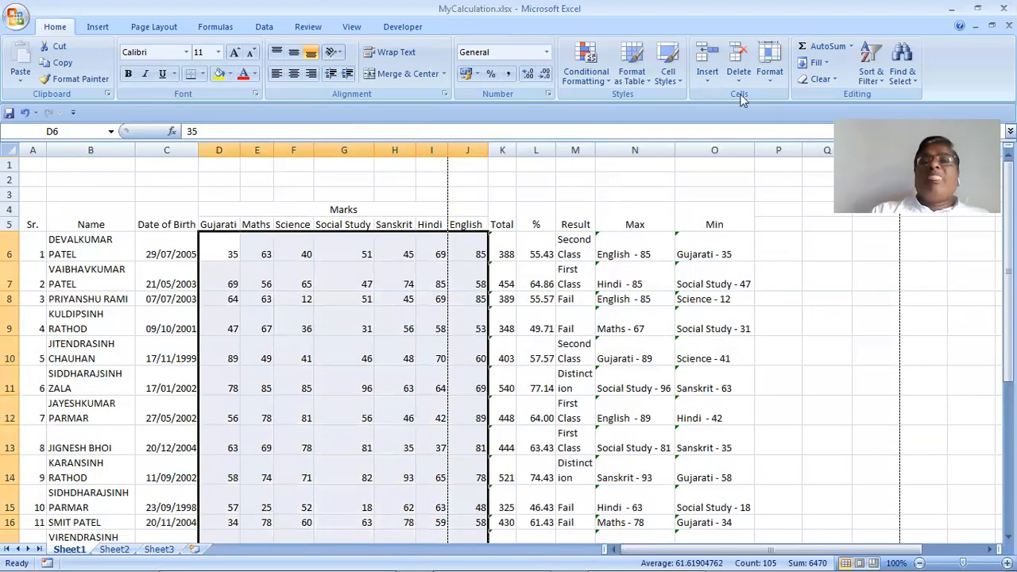
{"action": "left_click", "coordinate": [762, 75]}
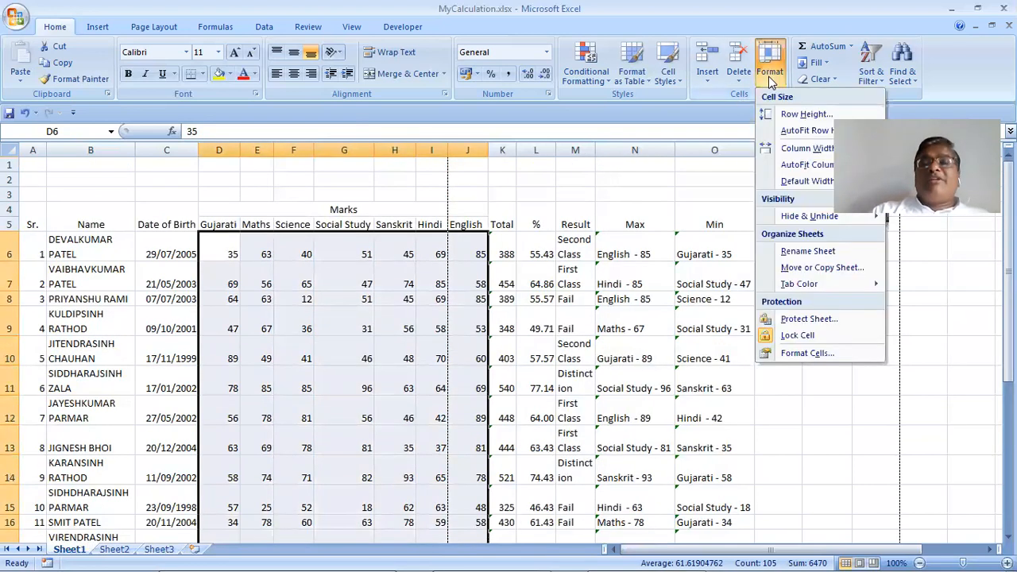
{"action": "left_click", "coordinate": [807, 353]}
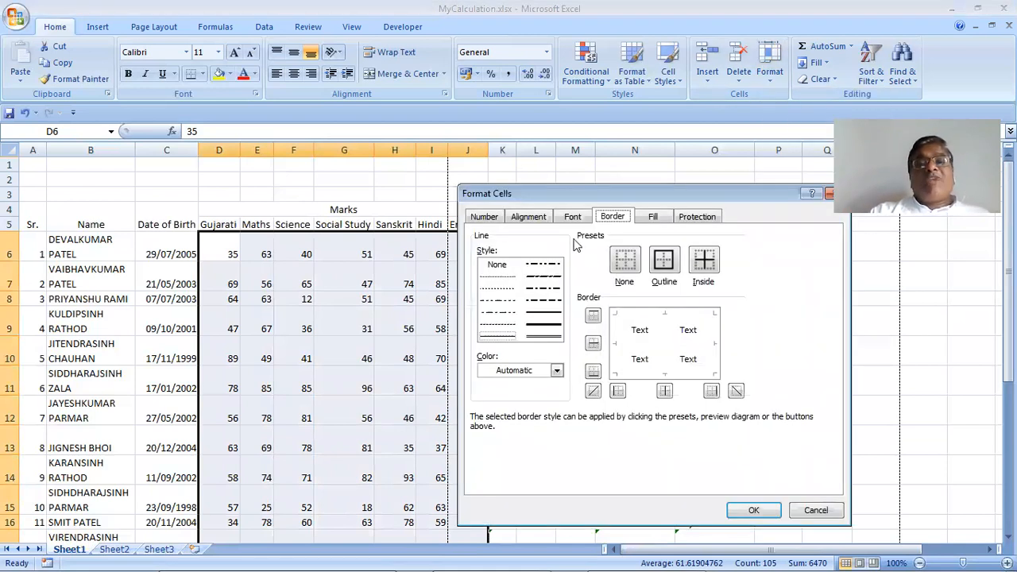
{"action": "left_click", "coordinate": [530, 220]}
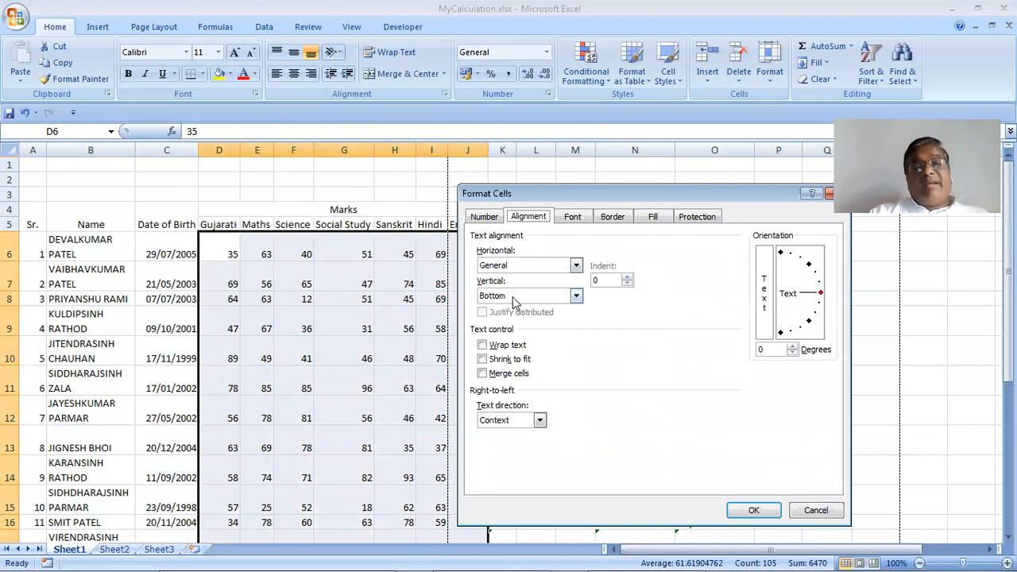
{"action": "left_click", "coordinate": [515, 296]}
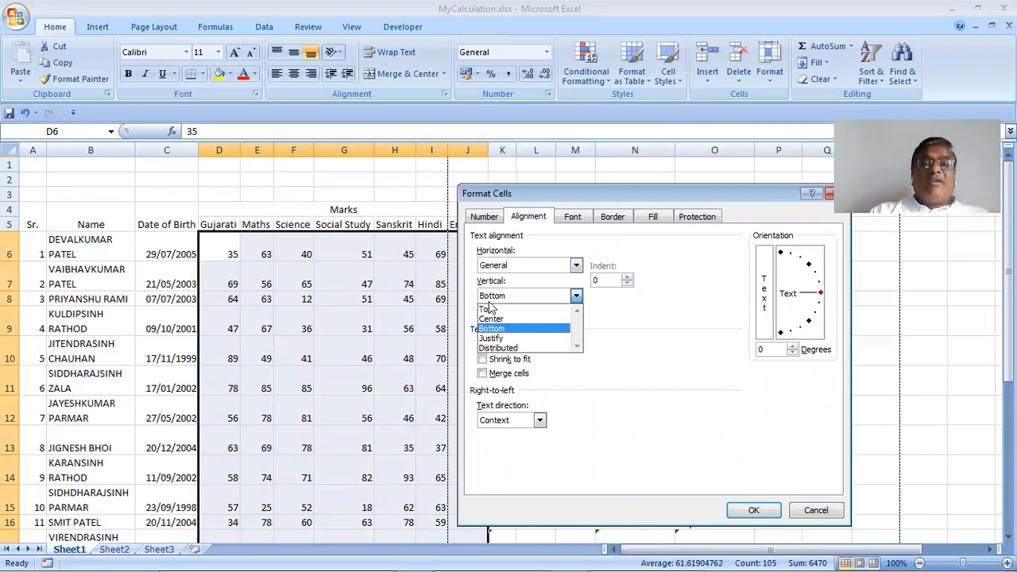
{"action": "key", "text": "Return"}
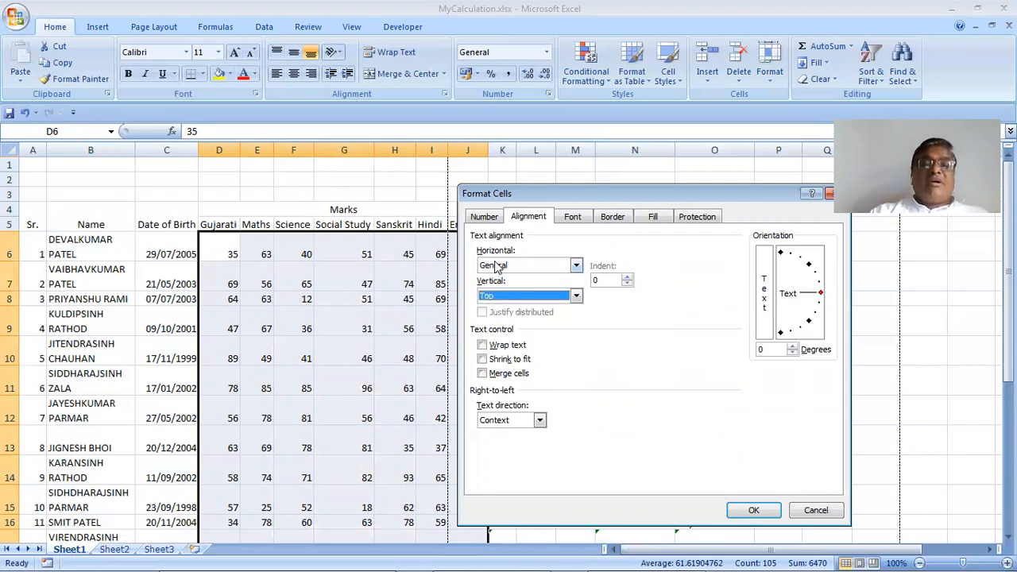
{"action": "left_click", "coordinate": [496, 267]}
{"action": "left_click", "coordinate": [506, 290]}
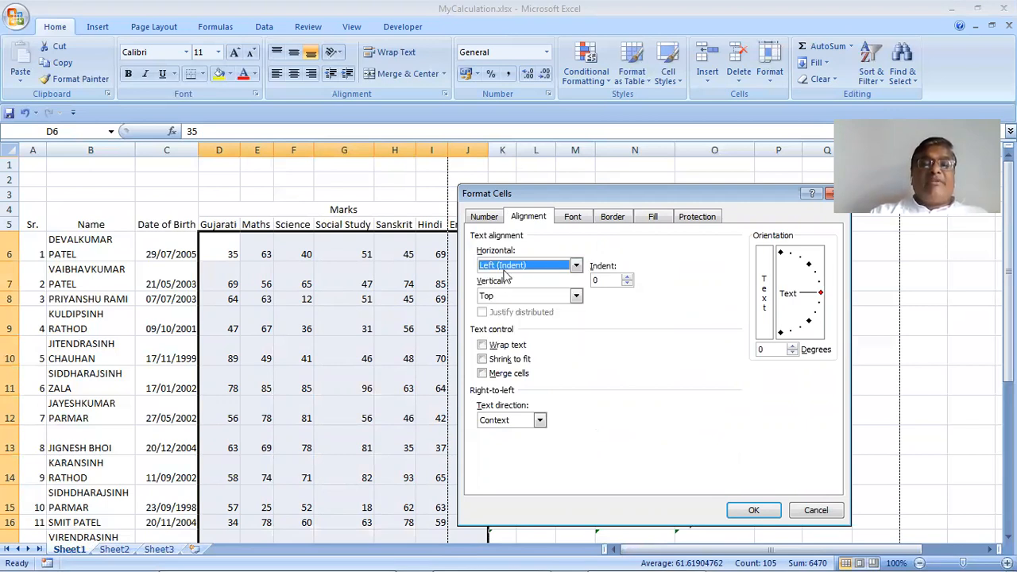
{"action": "left_click", "coordinate": [507, 270]}
{"action": "left_click", "coordinate": [501, 298]}
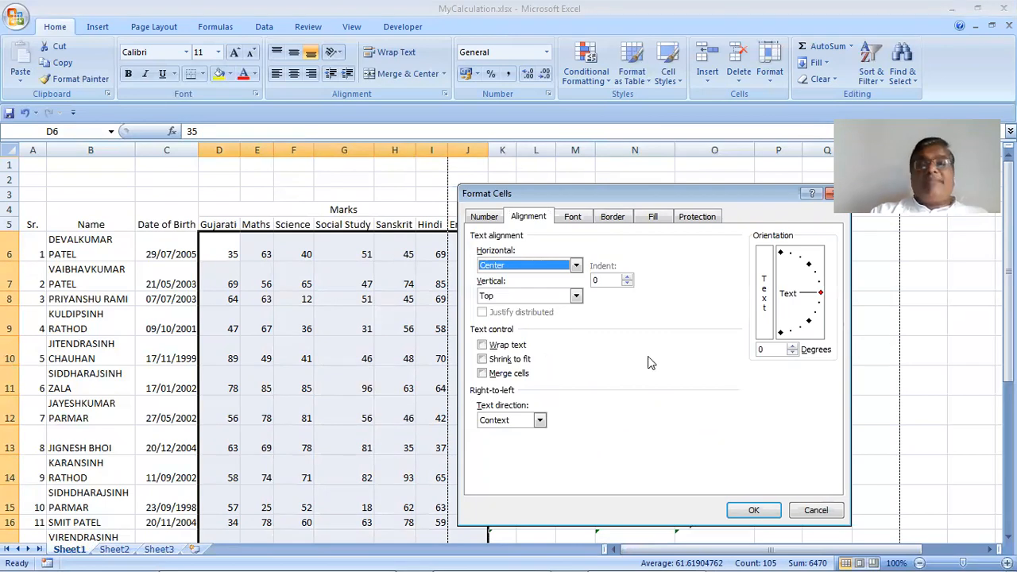
{"action": "left_click", "coordinate": [519, 264]}
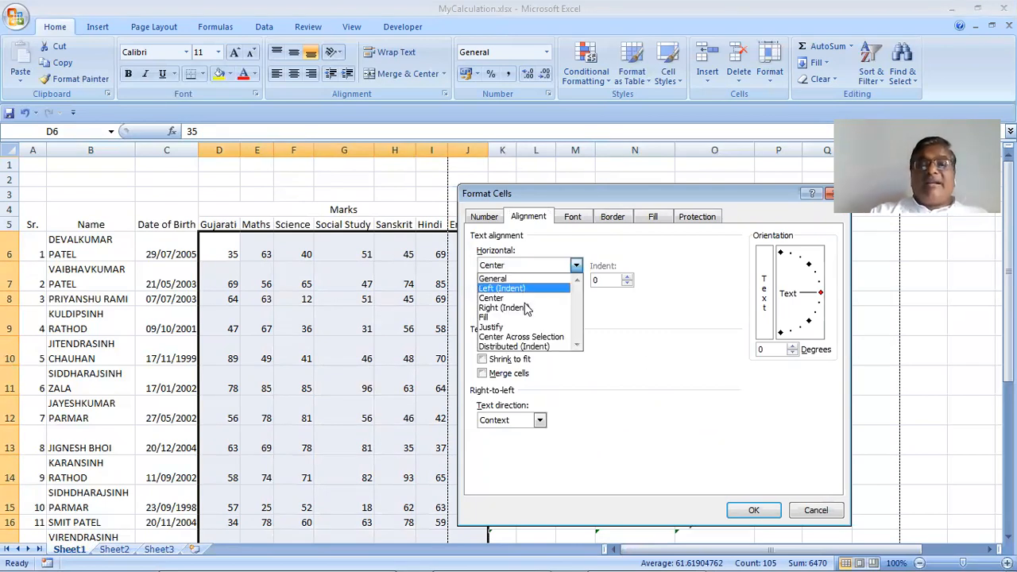
{"action": "left_click", "coordinate": [749, 511]}
{"action": "left_click", "coordinate": [751, 511]}
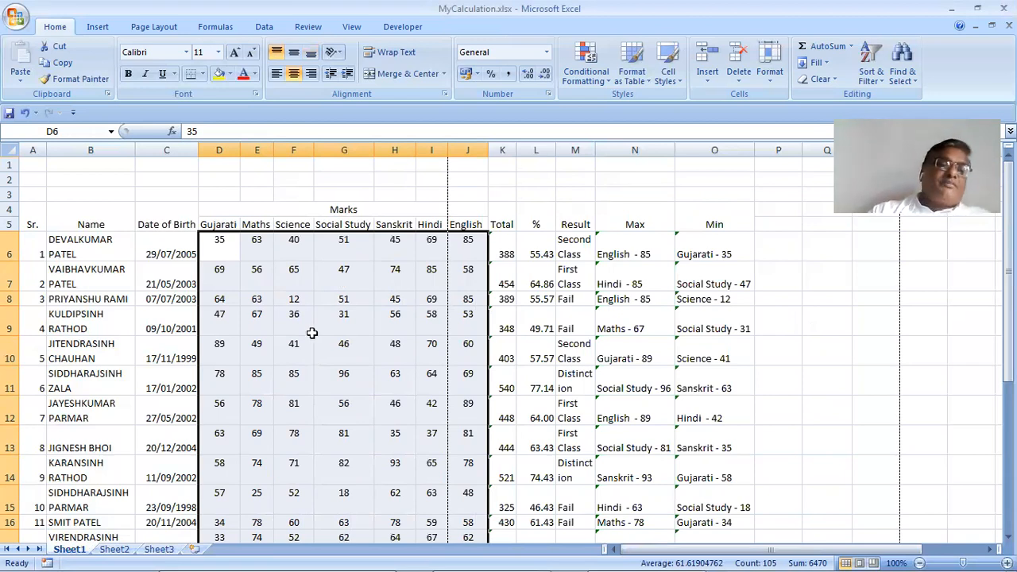
Set the selected subject marks' vertical alignment to Center in Format Cells
{"action": "left_click", "coordinate": [765, 82]}
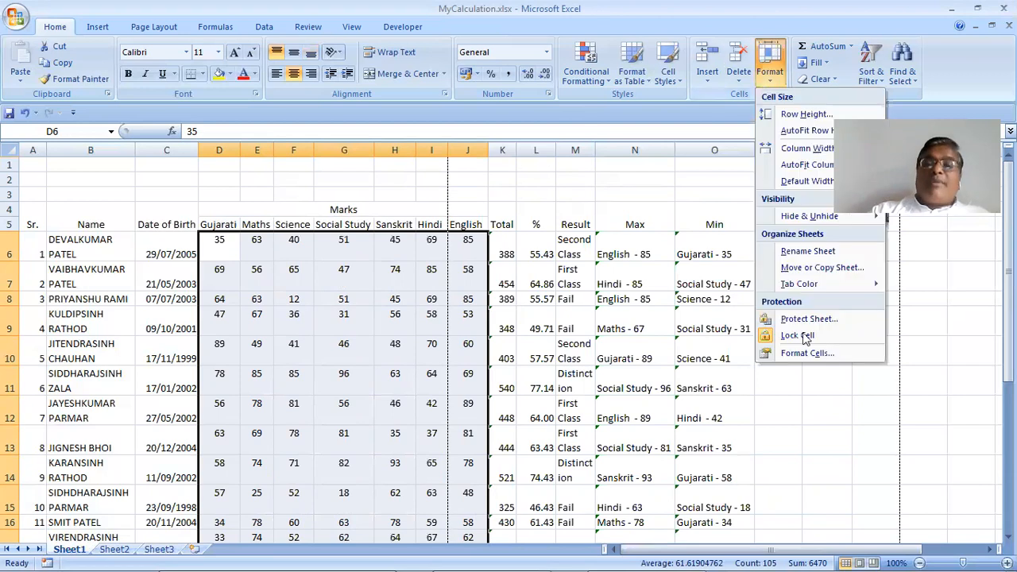
{"action": "left_click", "coordinate": [811, 353]}
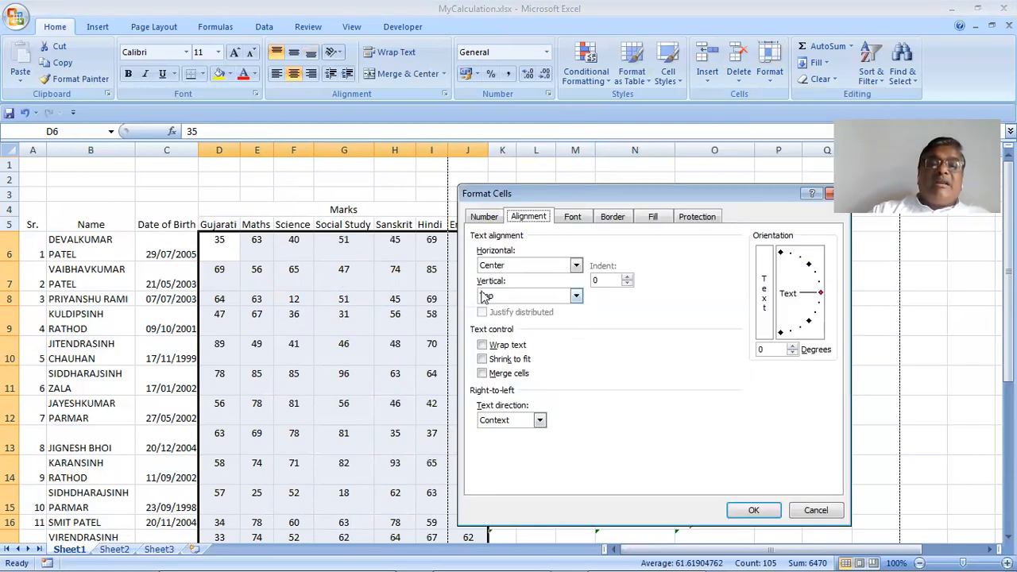
{"action": "left_click", "coordinate": [517, 300]}
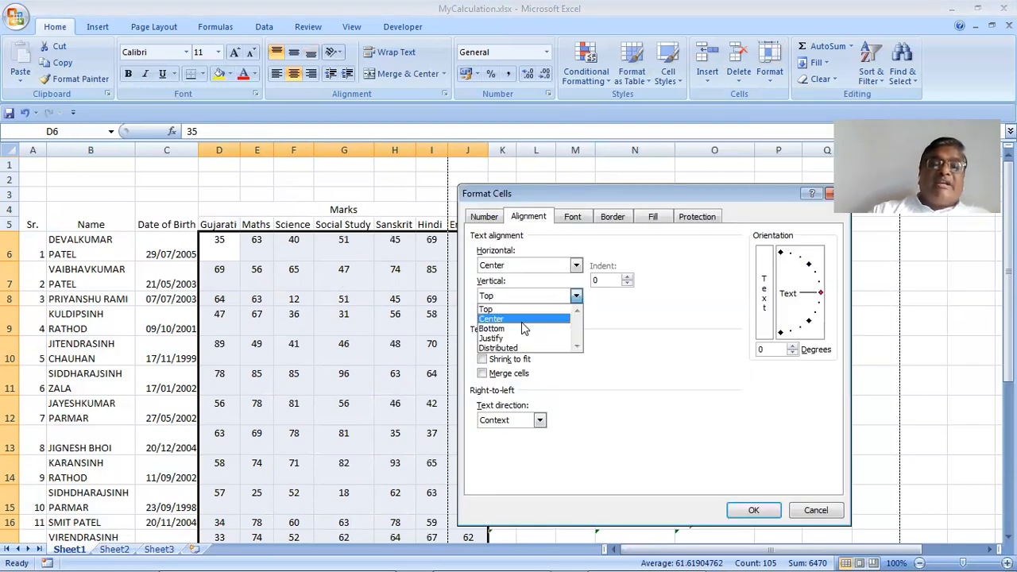
{"action": "left_click", "coordinate": [756, 512]}
{"action": "key", "text": "Return"}
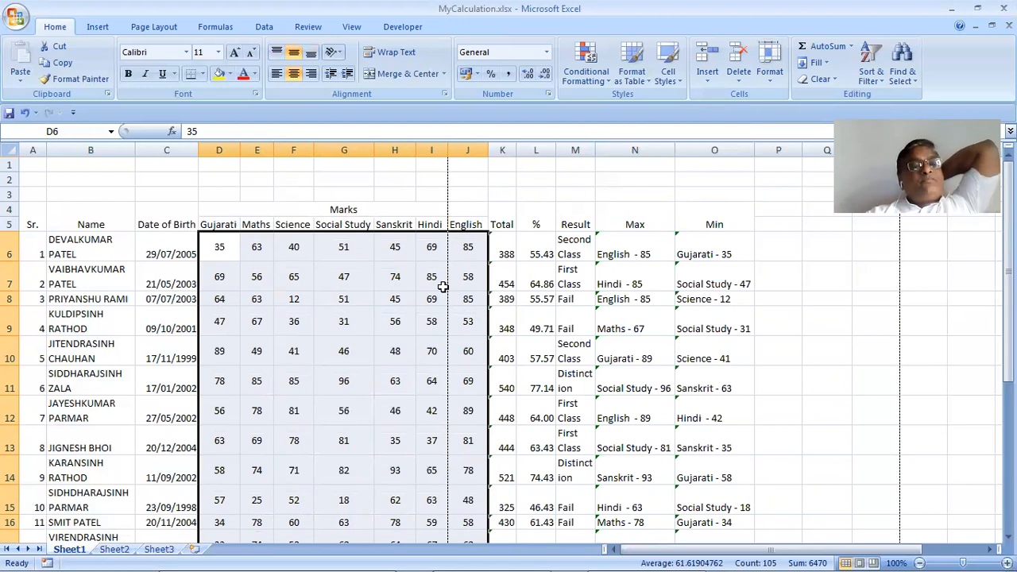
{"action": "left_click", "coordinate": [182, 254]}
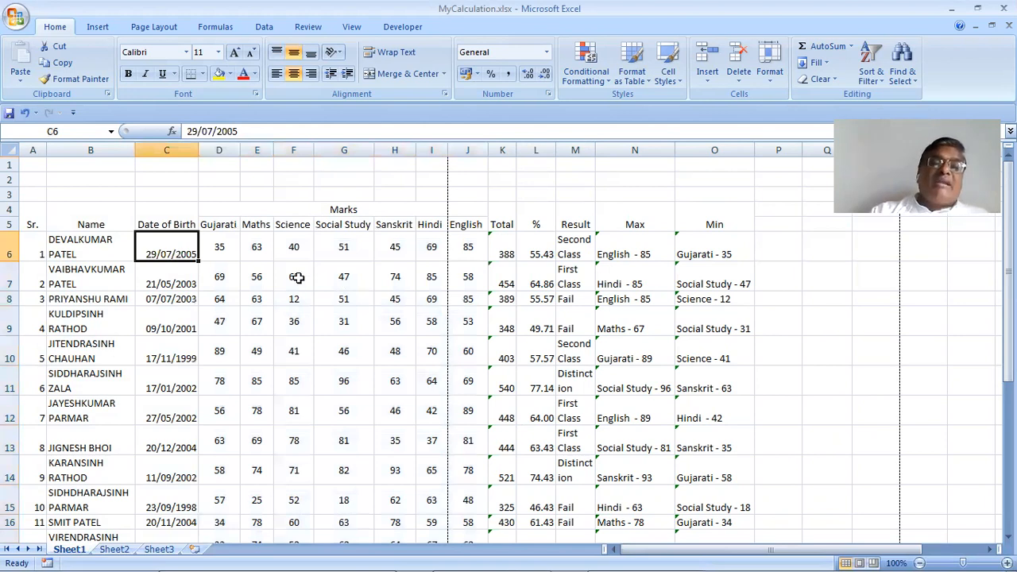
Give rows A6:O20 vertical Center, horizontal General alignment with wrap text on
{"action": "left_click_drag", "start_coordinate": [489, 327], "coordinate": [530, 501]}
{"action": "scroll", "coordinate": [407, 332], "scroll_direction": "up", "scroll_amount": 3}
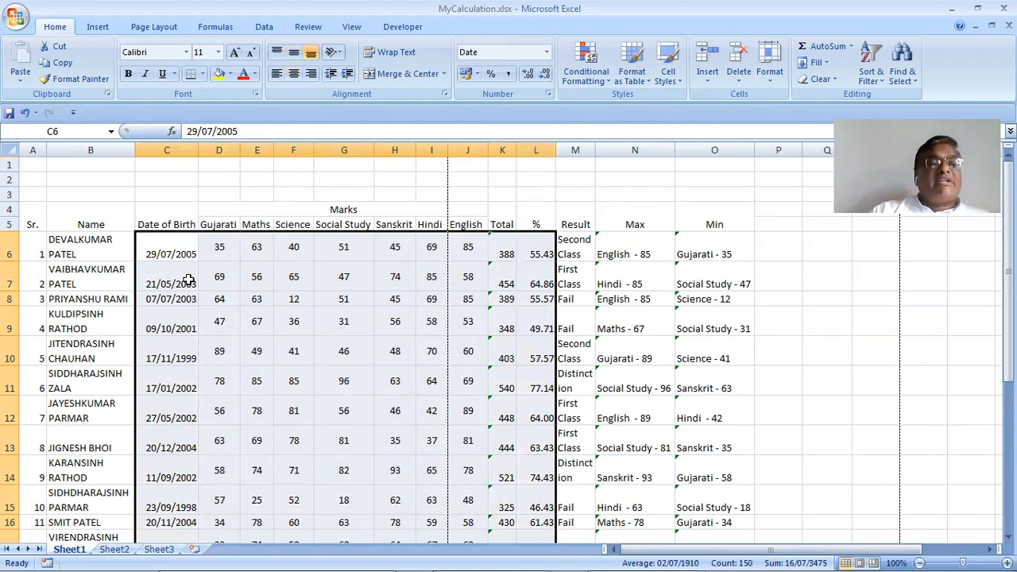
{"action": "left_click_drag", "start_coordinate": [40, 248], "coordinate": [78, 296]}
{"action": "mouse_move", "coordinate": [715, 496]}
{"action": "left_mouse_down"}
{"action": "mouse_move", "coordinate": [715, 553]}
{"action": "mouse_move", "coordinate": [720, 491]}
{"action": "mouse_move", "coordinate": [726, 506]}
{"action": "left_mouse_up"}
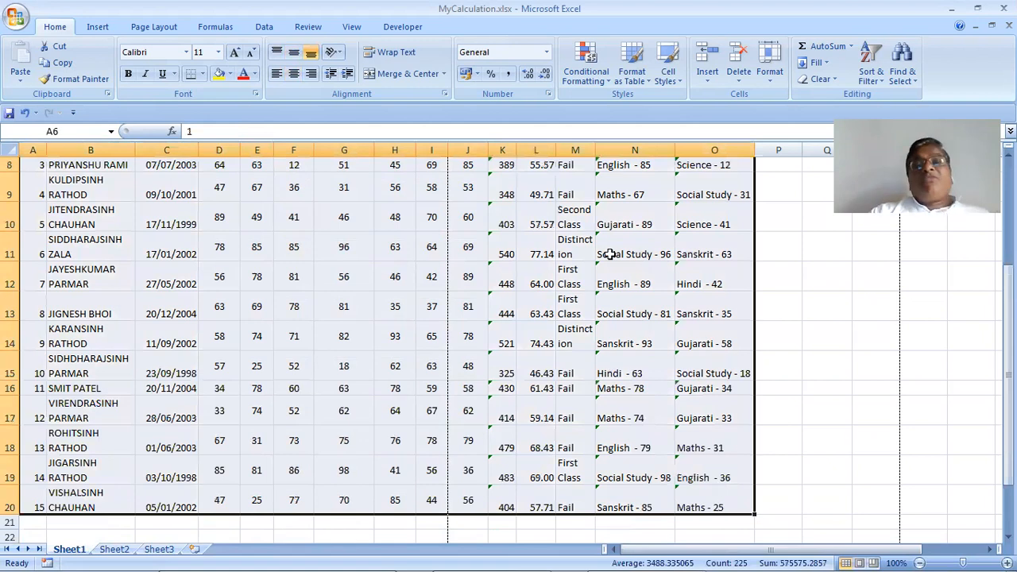
{"action": "left_click", "coordinate": [763, 79]}
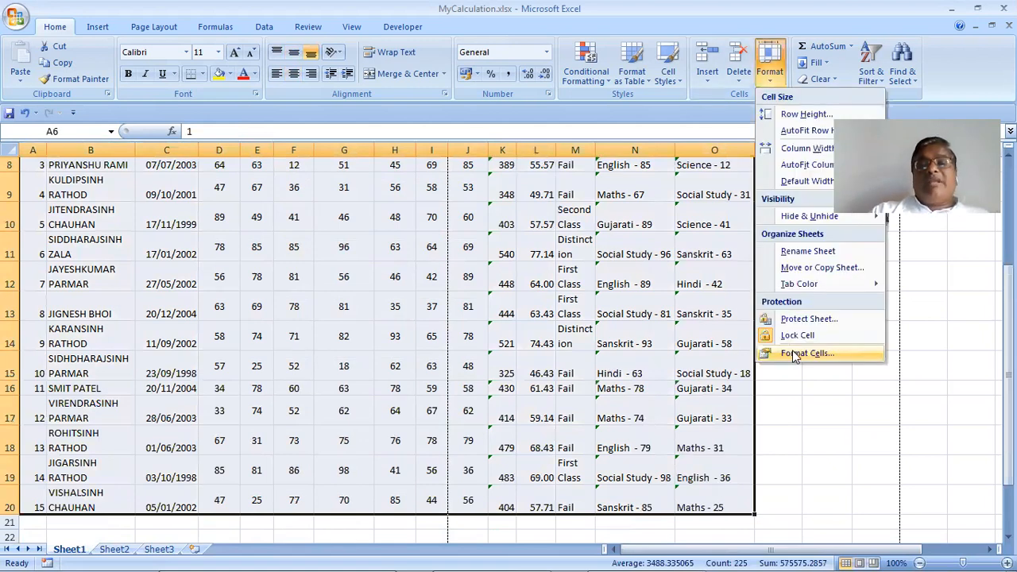
{"action": "left_click", "coordinate": [807, 353]}
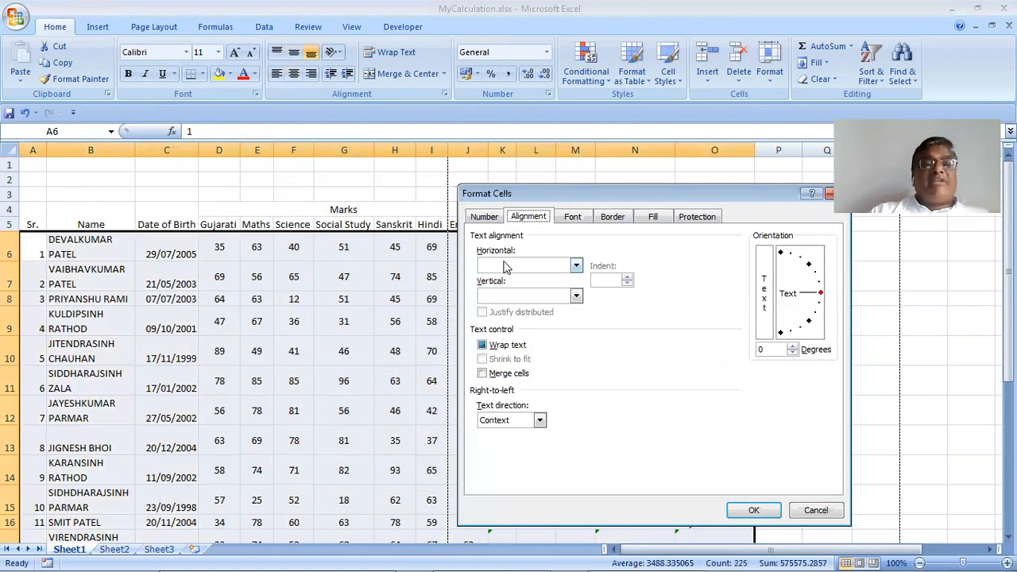
{"action": "left_click", "coordinate": [502, 299]}
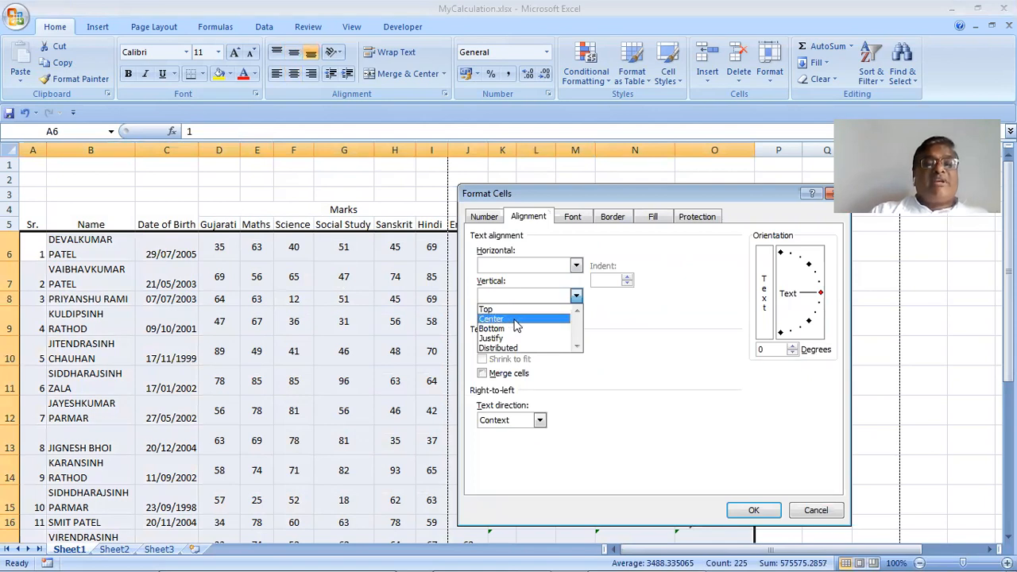
{"action": "left_click", "coordinate": [510, 267]}
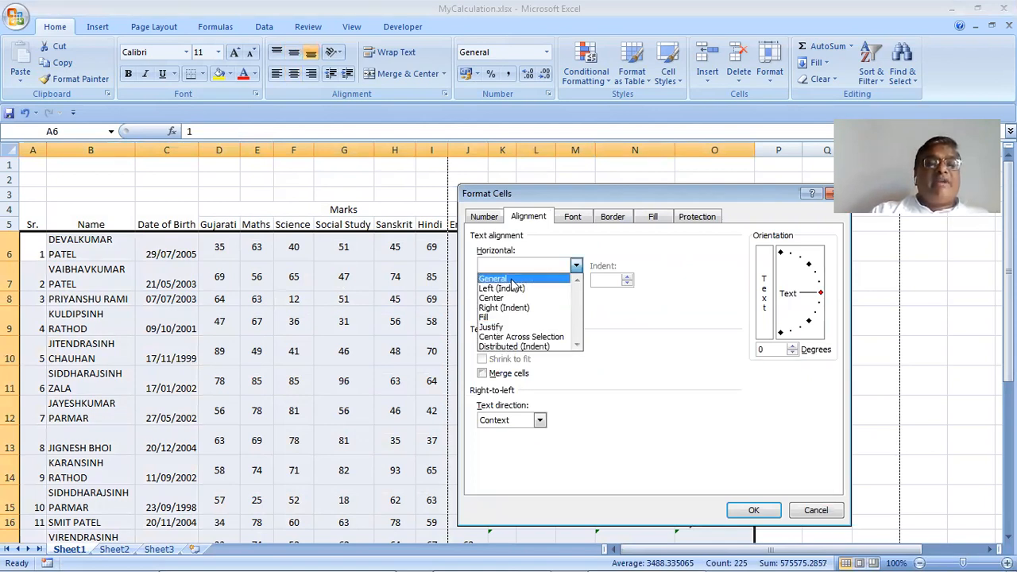
{"action": "left_click", "coordinate": [512, 284]}
{"action": "left_click", "coordinate": [755, 512]}
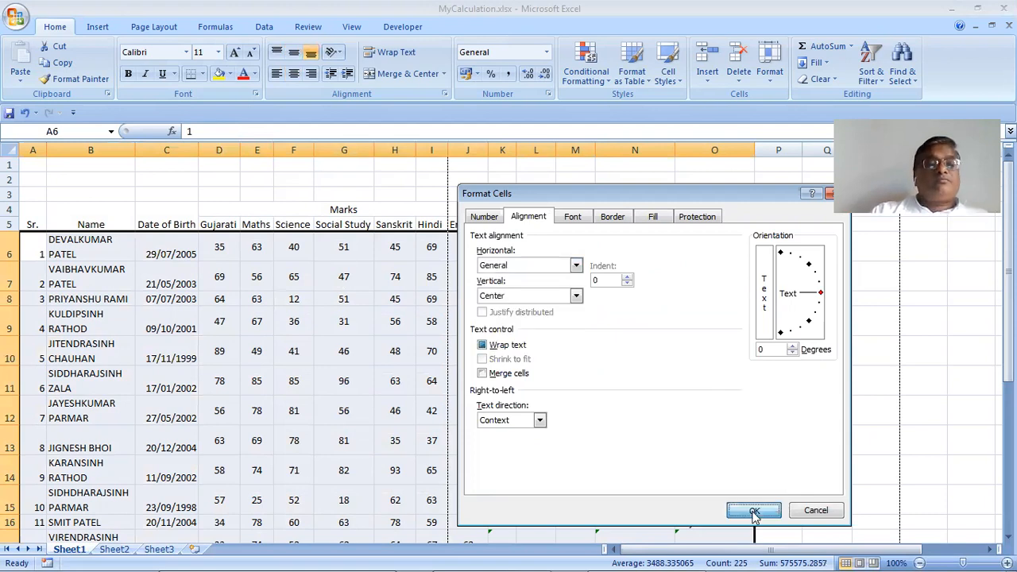
{"action": "left_click", "coordinate": [345, 384]}
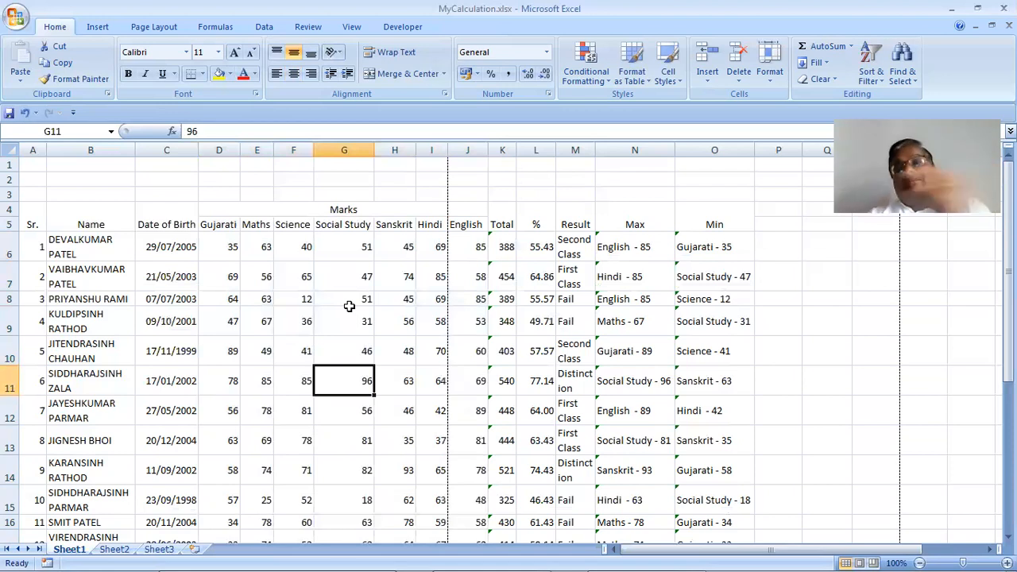
Centre row 6 horizontally, keeping the student name in B6 left-aligned
{"action": "left_click_drag", "start_coordinate": [12, 246], "coordinate": [332, 265]}
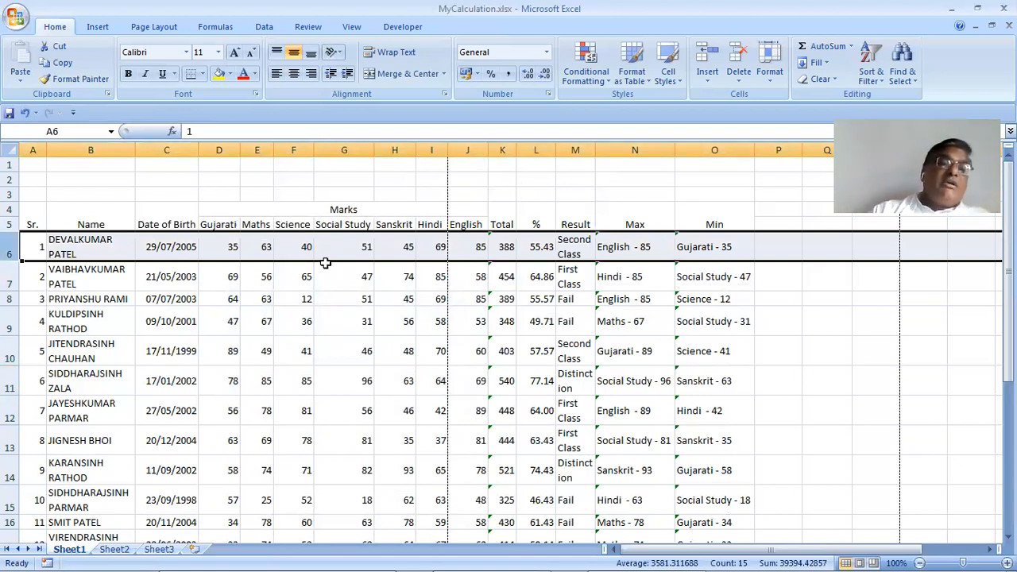
{"action": "left_click", "coordinate": [289, 74]}
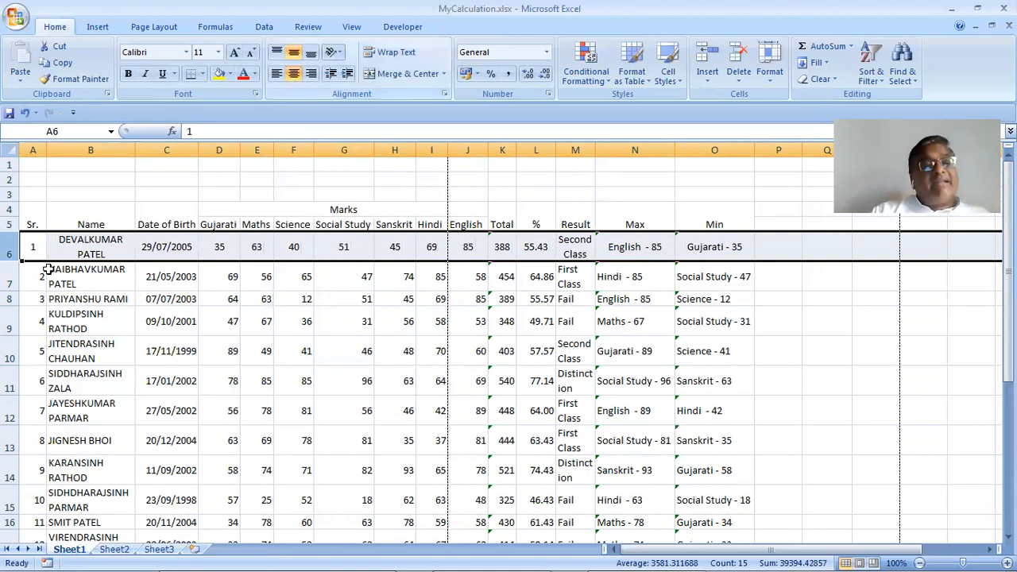
{"action": "left_click", "coordinate": [108, 247]}
{"action": "left_click", "coordinate": [276, 74]}
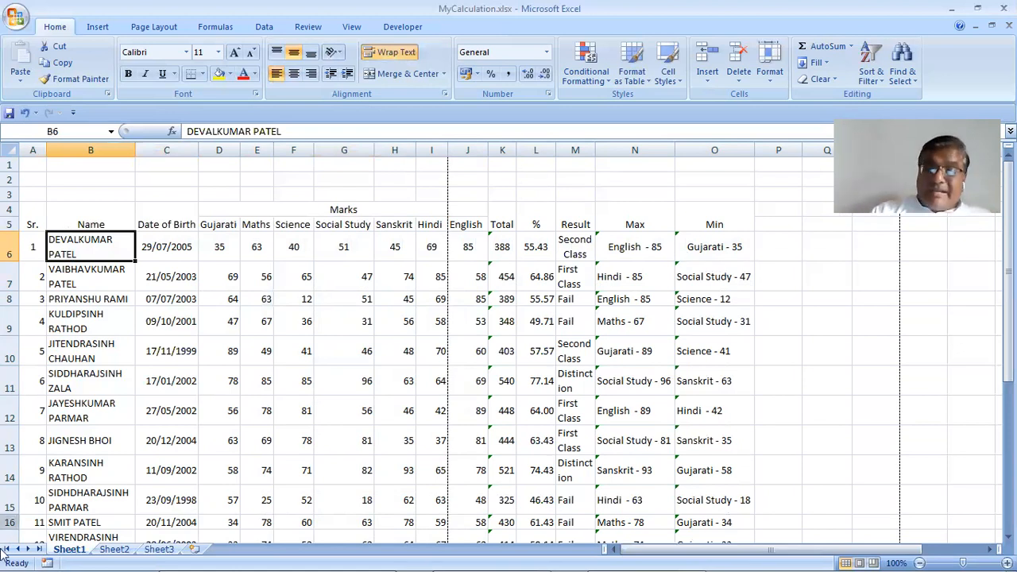
Centre all student data in A6:O20 horizontally
{"action": "mouse_move", "coordinate": [3, 556]}
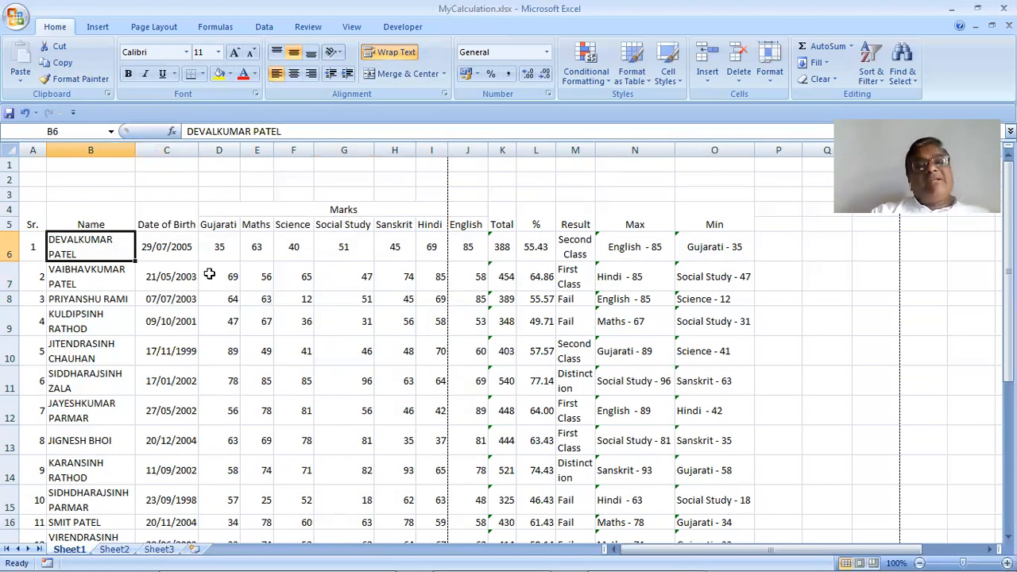
{"action": "left_click", "coordinate": [37, 242]}
{"action": "left_click", "coordinate": [774, 305], "text": "shift"}
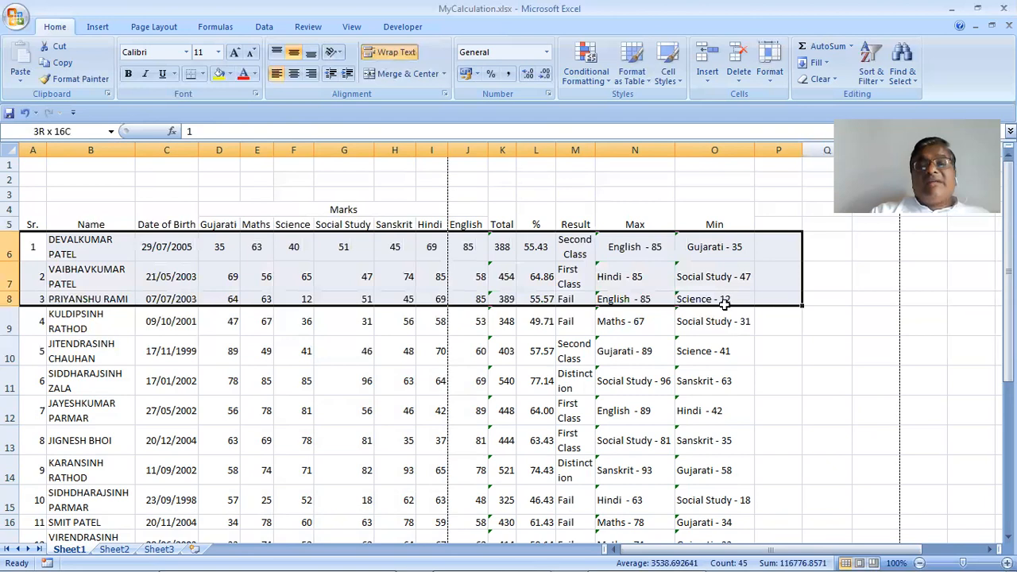
{"action": "left_click_drag", "start_coordinate": [736, 553], "coordinate": [723, 494]}
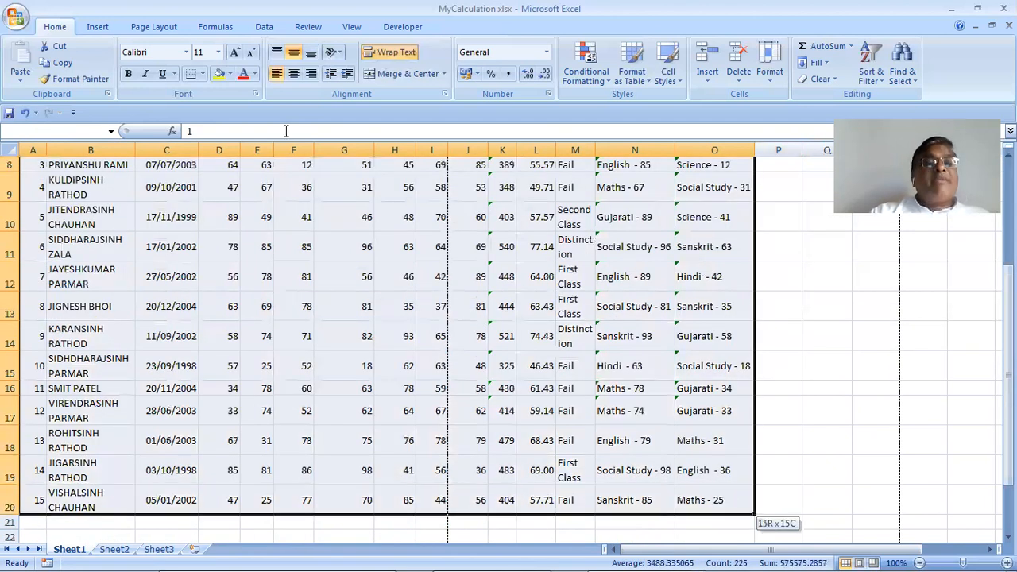
{"action": "left_click", "coordinate": [295, 76]}
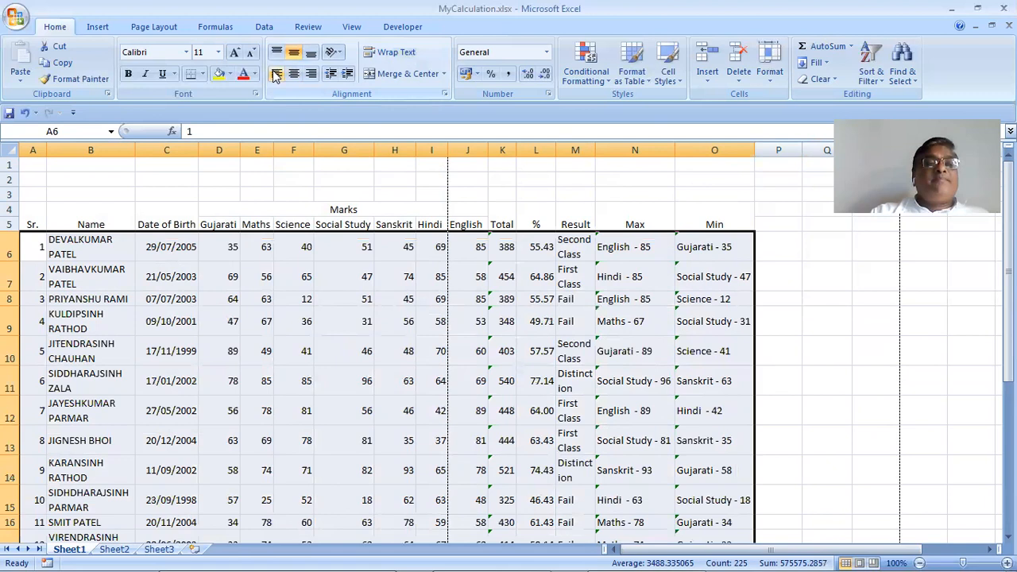
{"action": "left_click", "coordinate": [276, 75]}
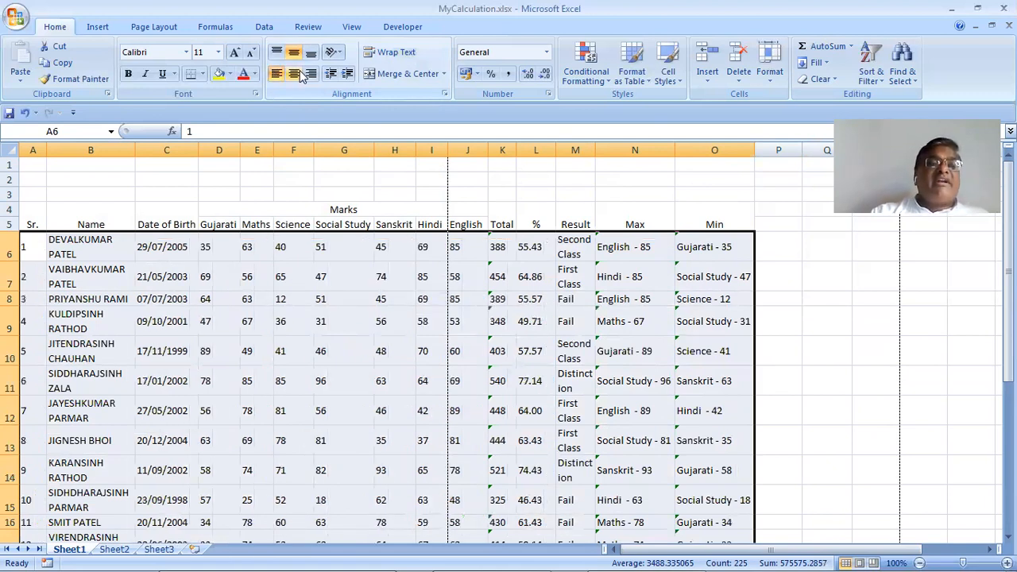
{"action": "left_click", "coordinate": [294, 74]}
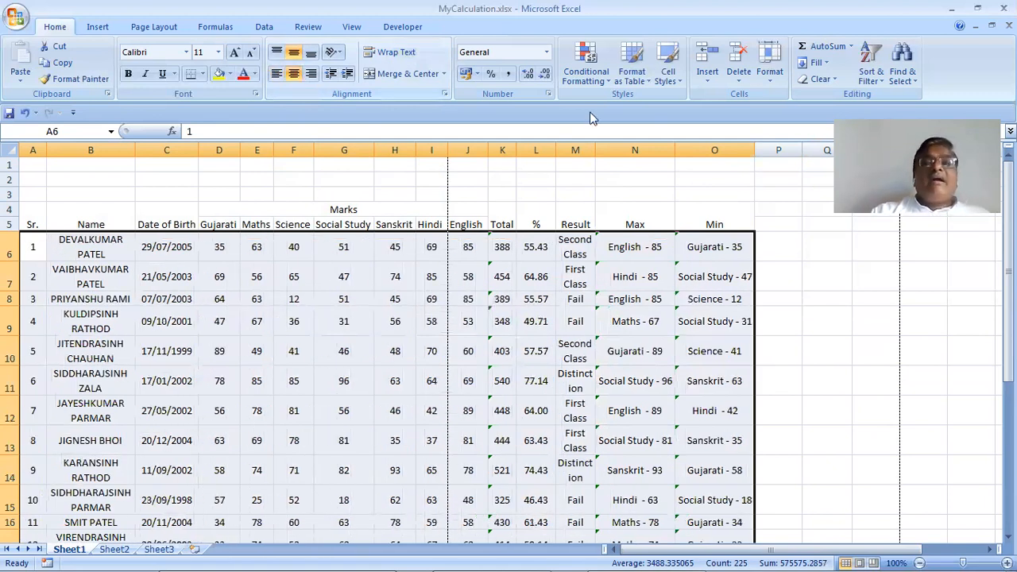
{"action": "left_click_drag", "start_coordinate": [72, 242], "coordinate": [96, 490]}
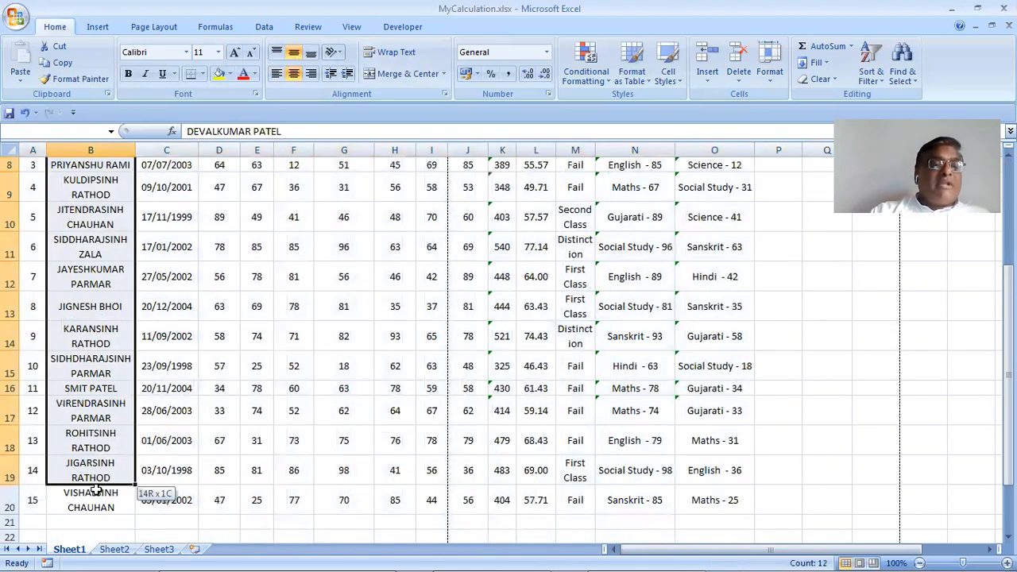
Left-align the student names in column B from B6 downward
{"action": "key", "text": "ctrl+Page_Down"}
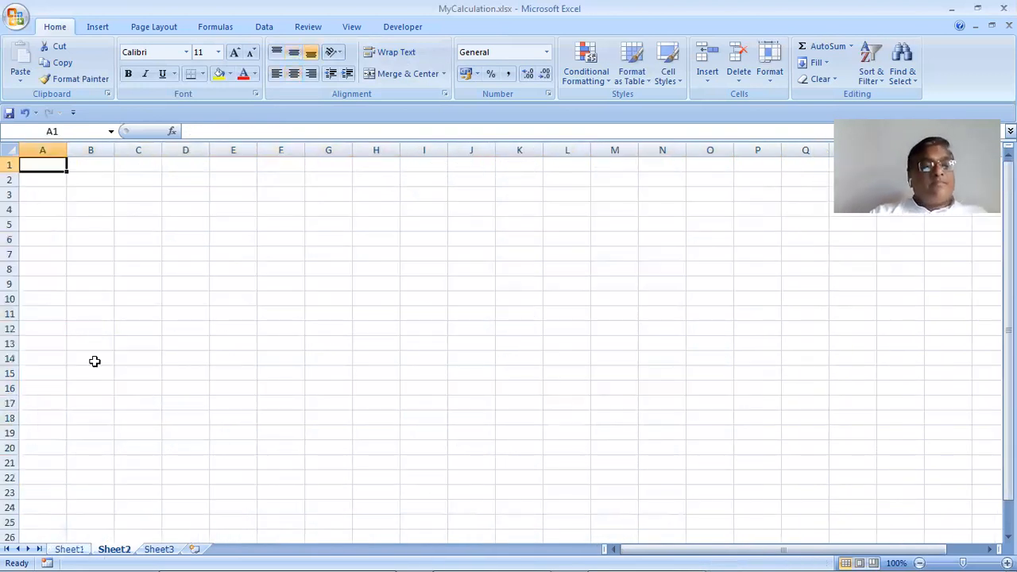
{"action": "key", "text": "ctrl+Page_Up"}
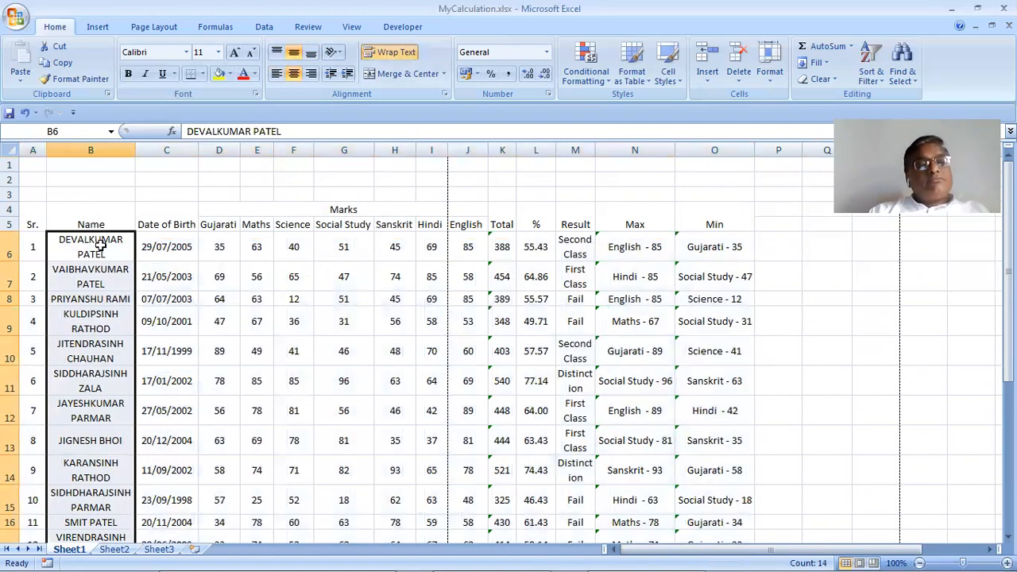
{"action": "left_click_drag", "start_coordinate": [100, 246], "coordinate": [98, 507]}
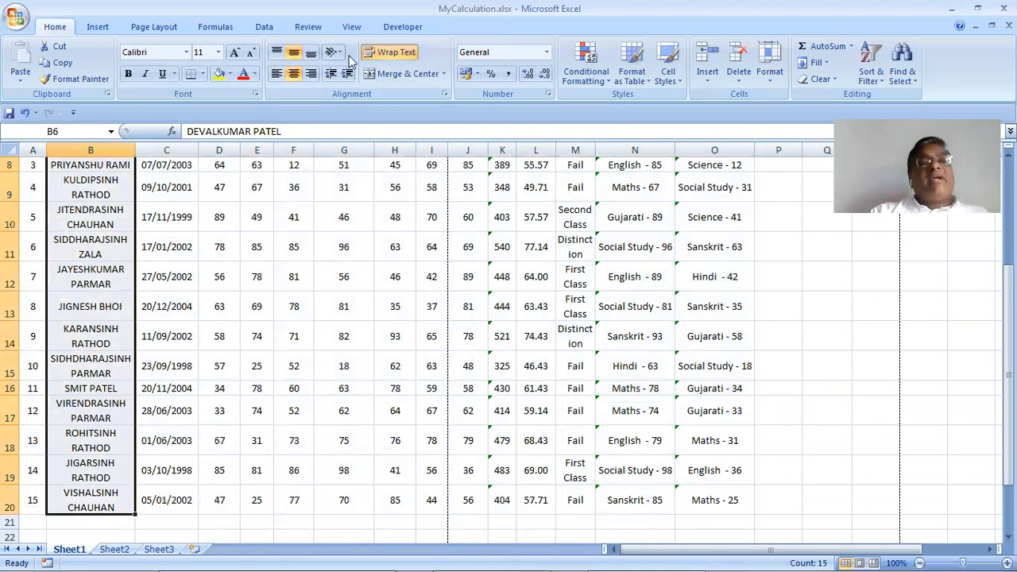
{"action": "left_click", "coordinate": [277, 73]}
{"action": "scroll", "coordinate": [291, 294], "scroll_direction": "up", "scroll_amount": 3}
{"action": "left_click", "coordinate": [294, 298]}
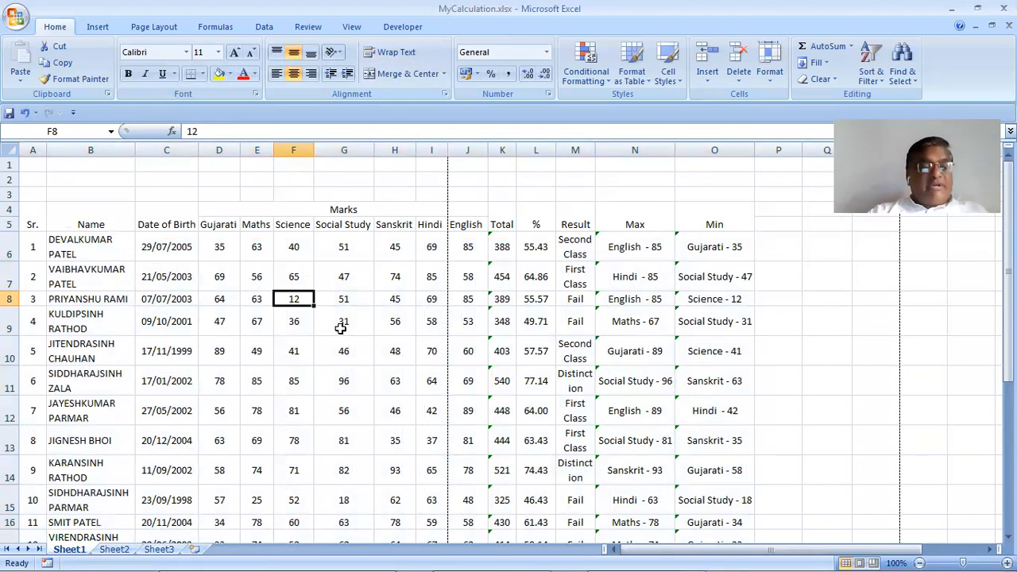
{"action": "scroll", "coordinate": [340, 328], "scroll_direction": "down", "scroll_amount": 1, "text": "ctrl"}
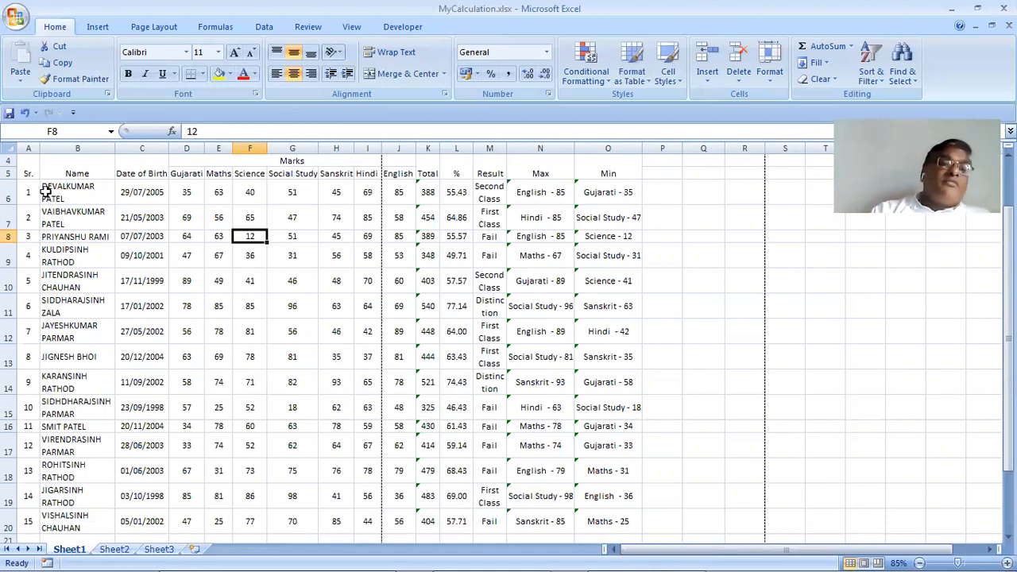
Keep the whole table, header rows included, vertically centred
{"action": "left_click_drag", "start_coordinate": [27, 192], "coordinate": [631, 387]}
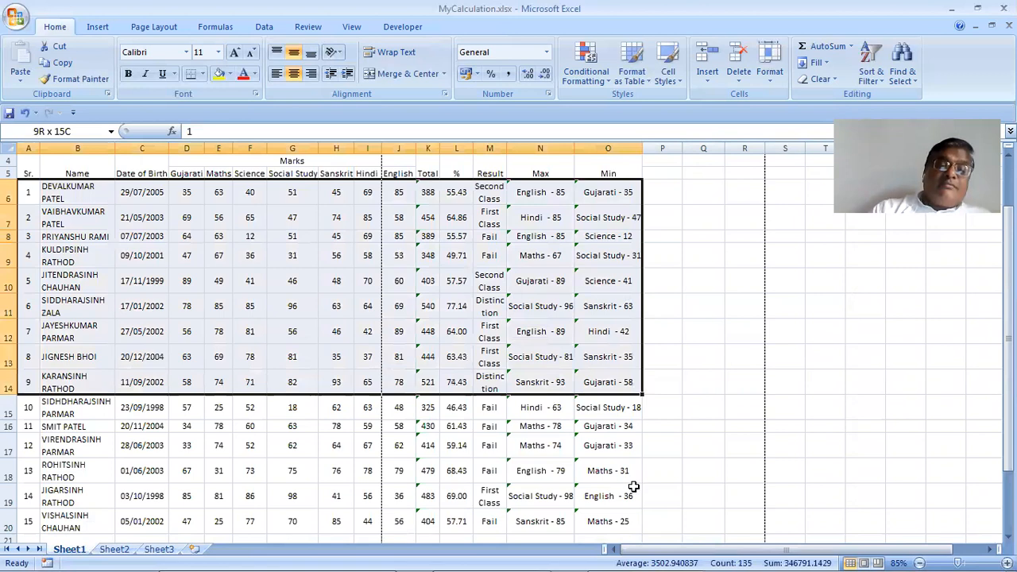
{"action": "left_click", "coordinate": [442, 352]}
{"action": "left_click_drag", "start_coordinate": [30, 167], "coordinate": [618, 526]}
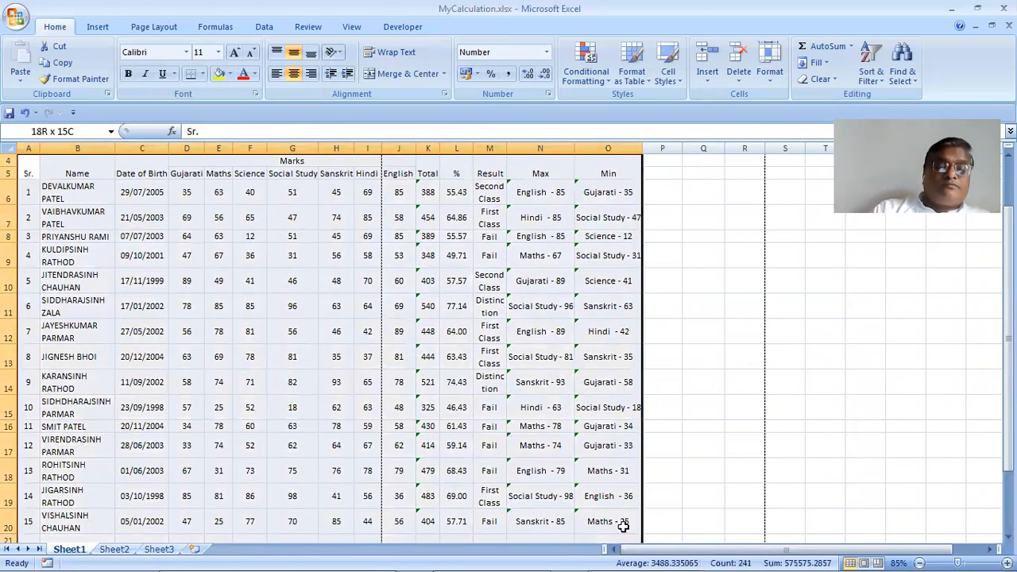
{"action": "left_click", "coordinate": [293, 52]}
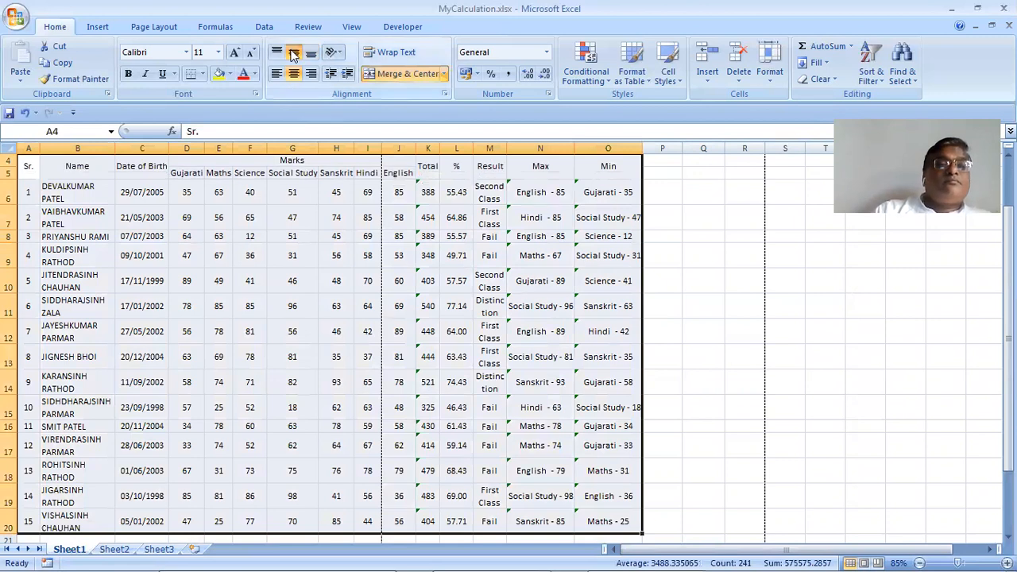
{"action": "left_click", "coordinate": [293, 53]}
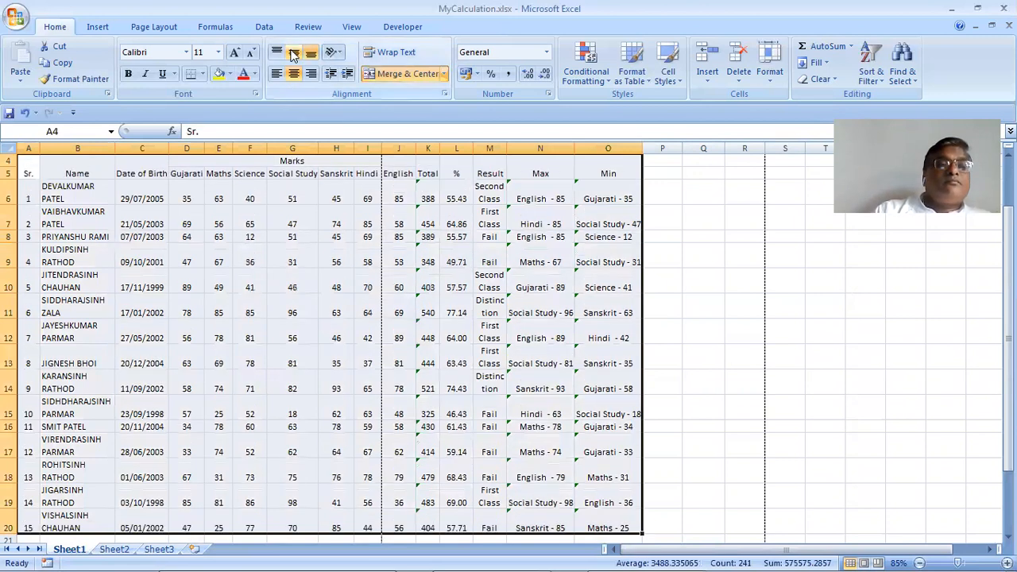
{"action": "left_click", "coordinate": [293, 52]}
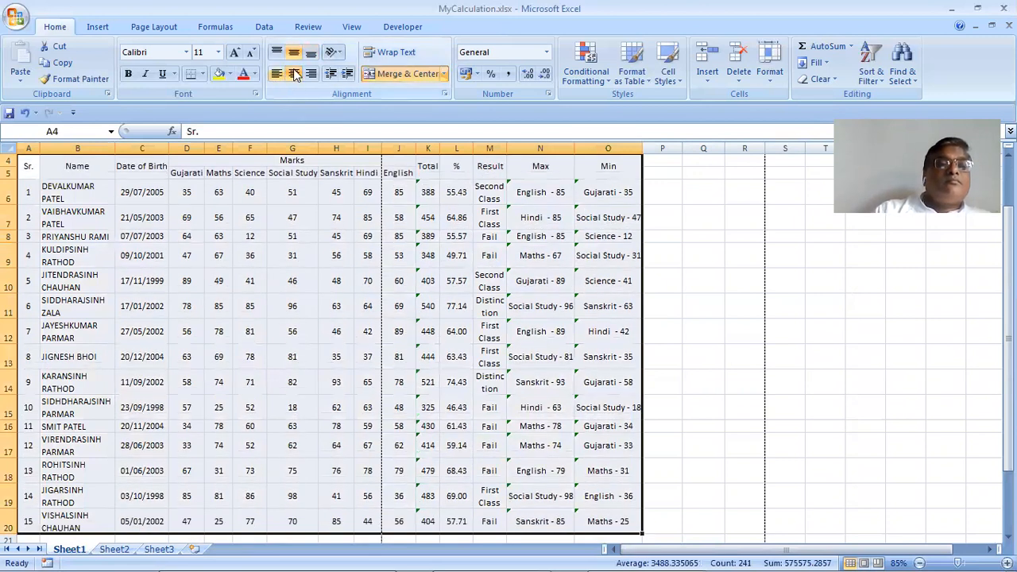
{"action": "left_click", "coordinate": [290, 236]}
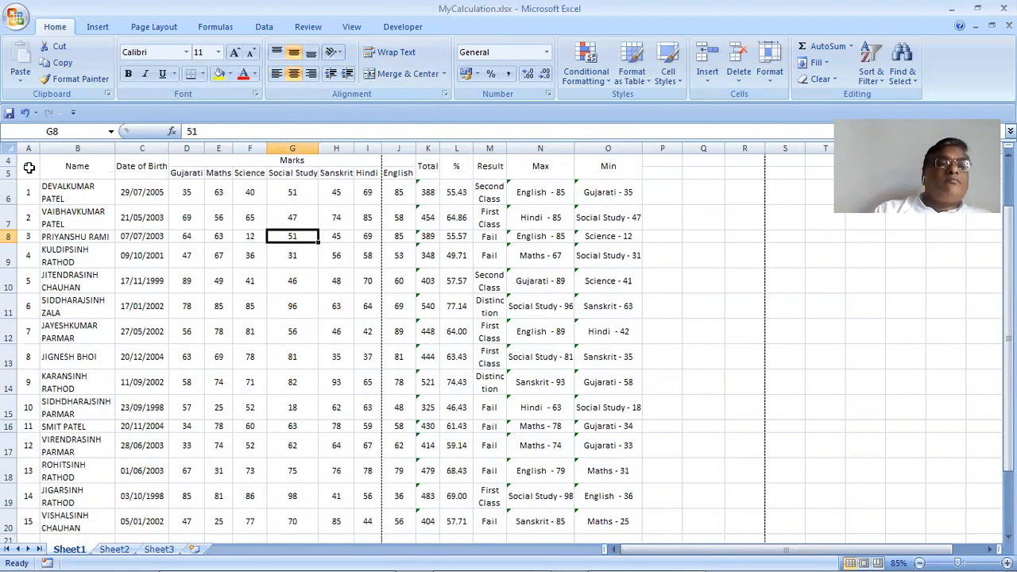
Keep header rows A4:O5 centred, left-aligning only the Name heading in B4
{"action": "left_click_drag", "start_coordinate": [28, 166], "coordinate": [612, 166]}
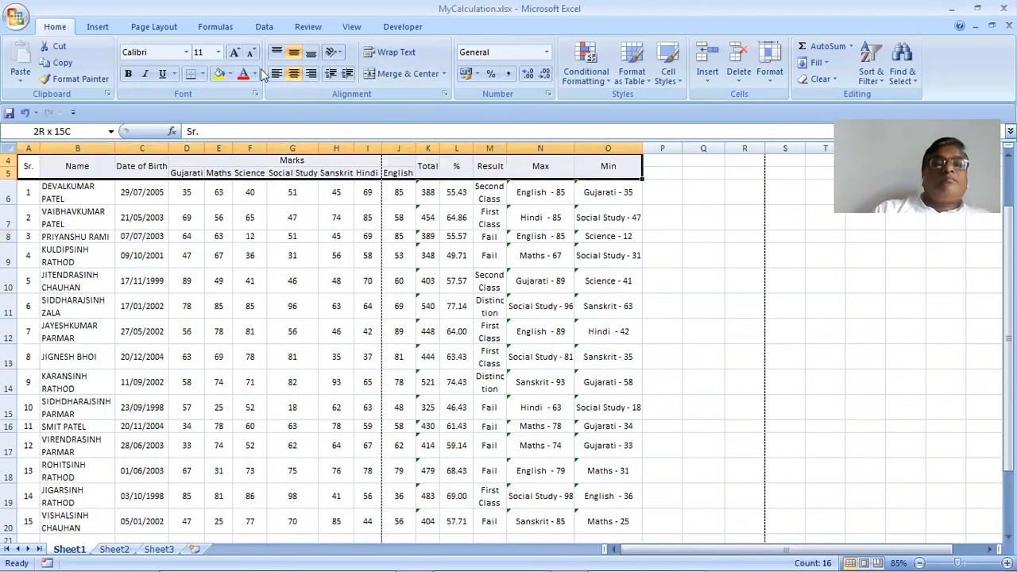
{"action": "left_click", "coordinate": [280, 72]}
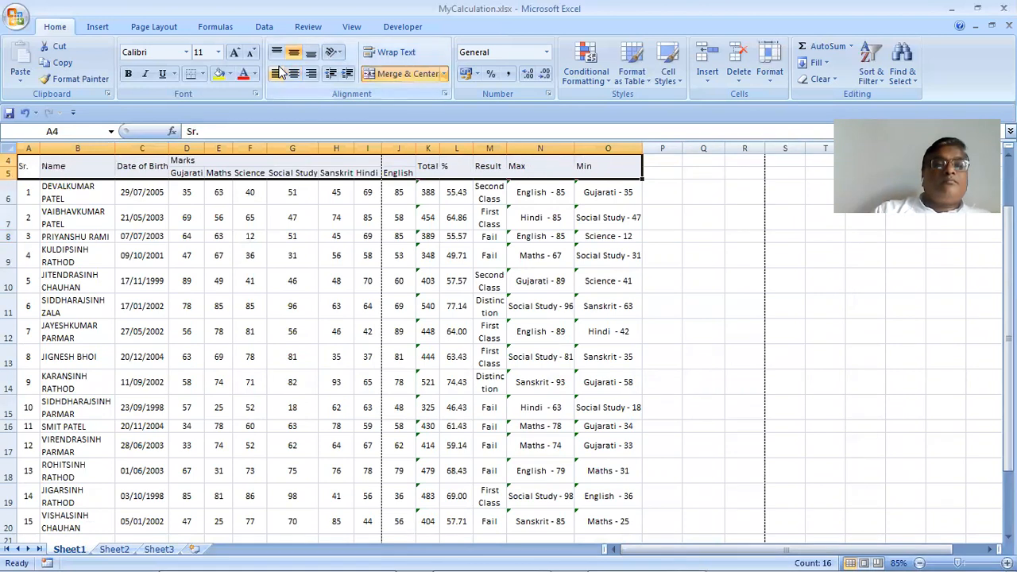
{"action": "left_click", "coordinate": [293, 72]}
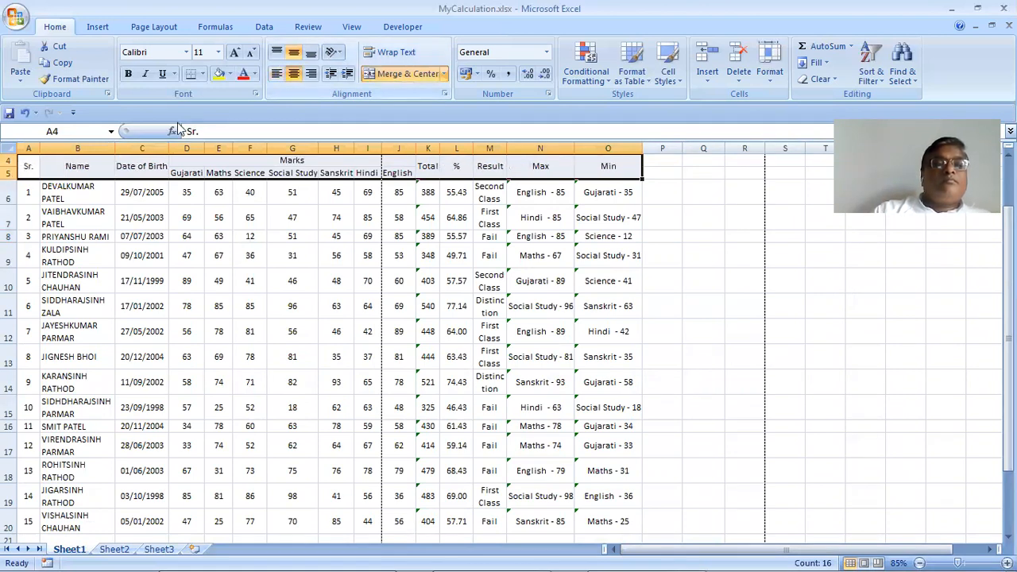
{"action": "left_click", "coordinate": [59, 167]}
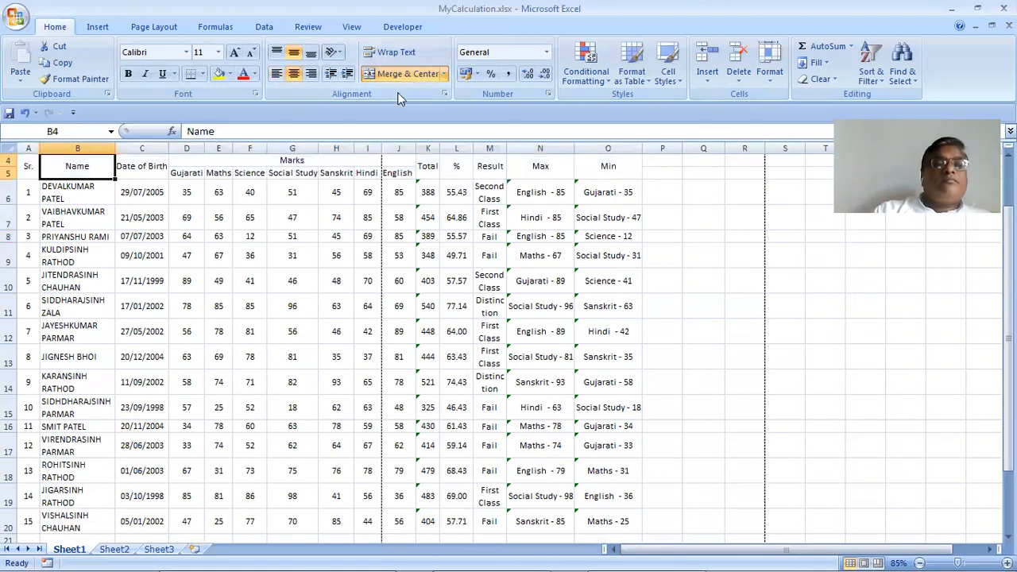
{"action": "left_click", "coordinate": [277, 74]}
{"action": "left_click", "coordinate": [272, 175]}
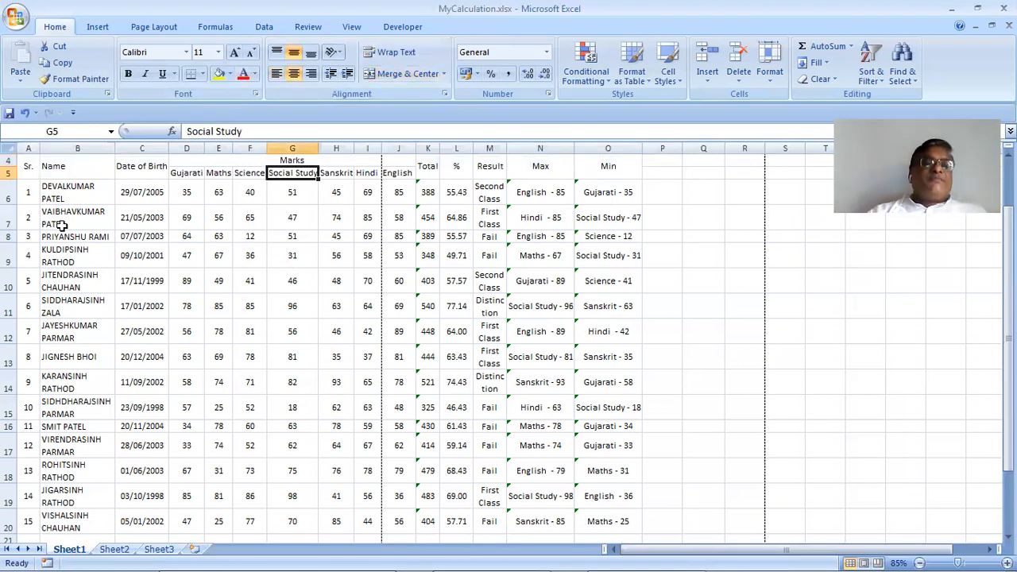
{"action": "left_click", "coordinate": [33, 174]}
{"action": "left_click_drag", "start_coordinate": [605, 409], "coordinate": [610, 516]}
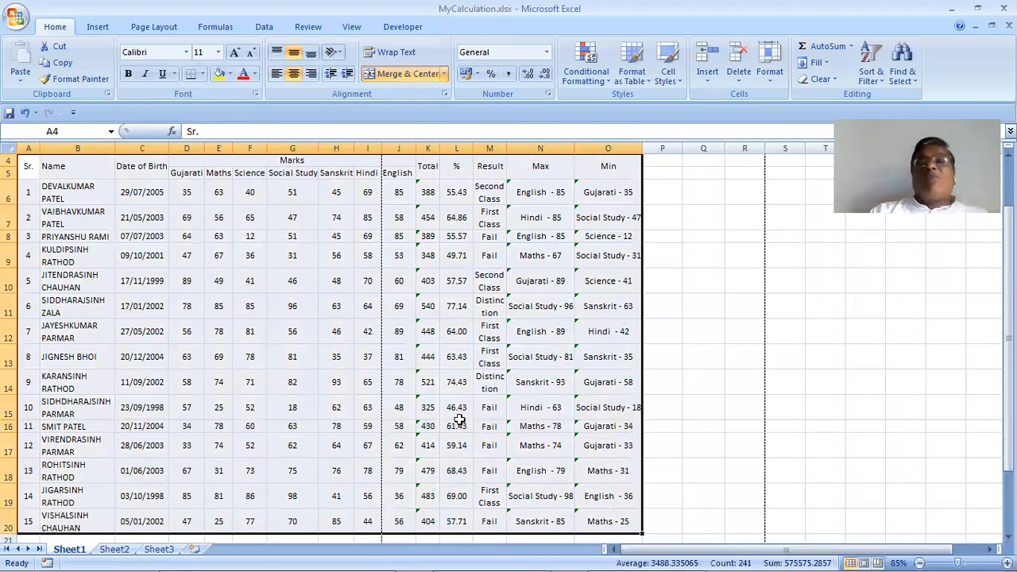
Apply a dark olive-green Outline border around table A4:O20
{"action": "left_click", "coordinate": [769, 78]}
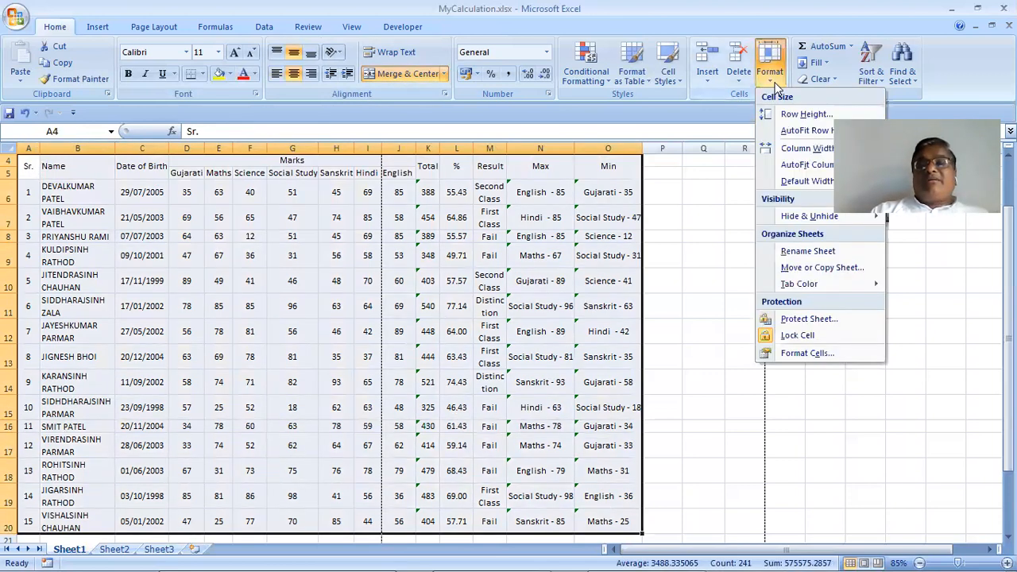
{"action": "left_click", "coordinate": [802, 353]}
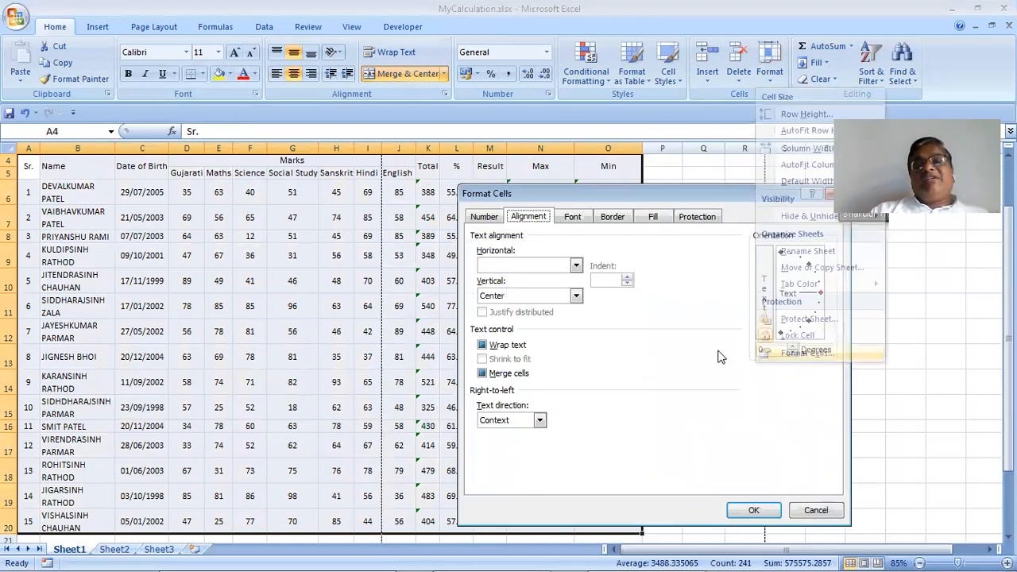
{"action": "left_click", "coordinate": [616, 219]}
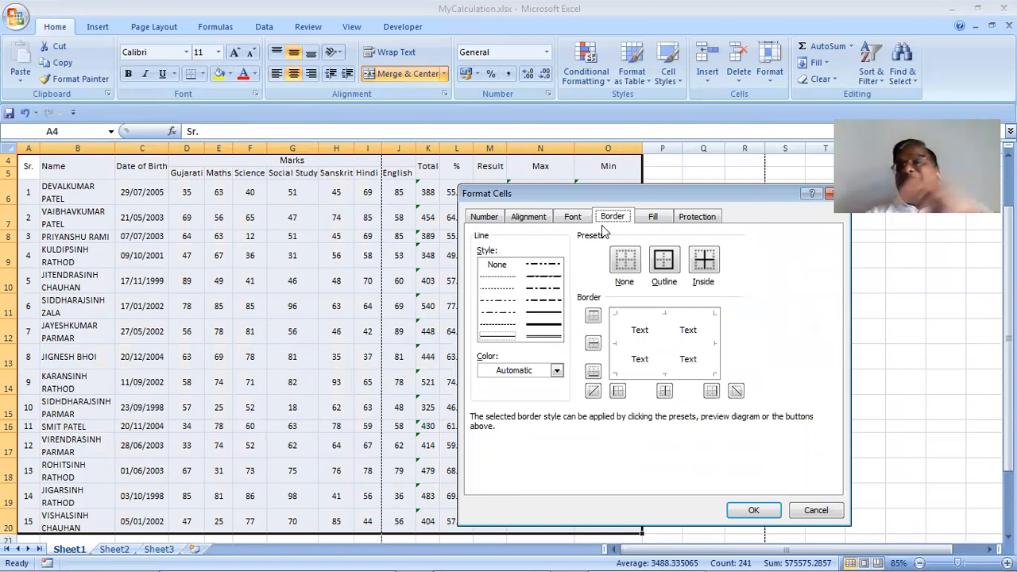
{"action": "left_click", "coordinate": [541, 338]}
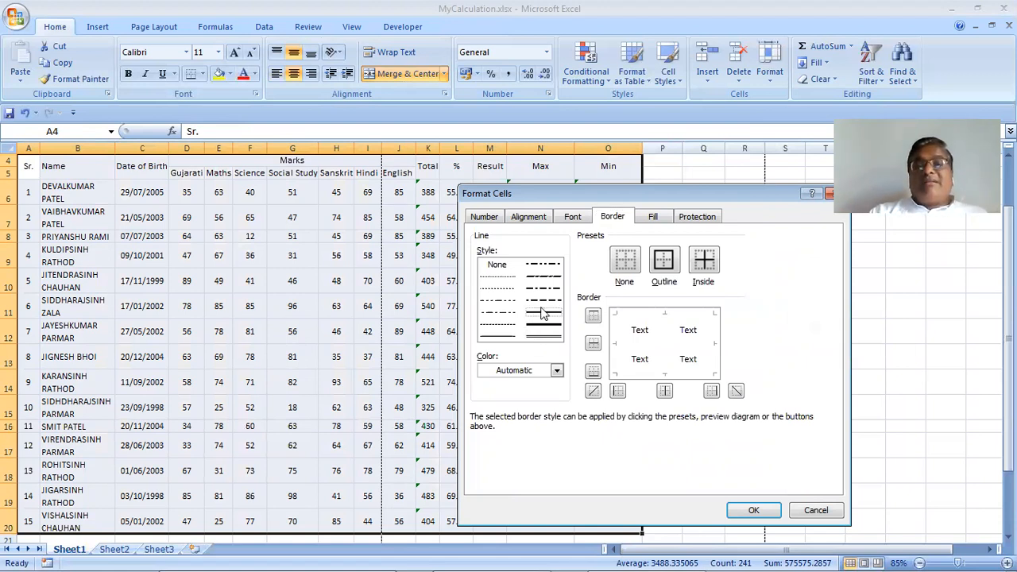
{"action": "left_click", "coordinate": [533, 379]}
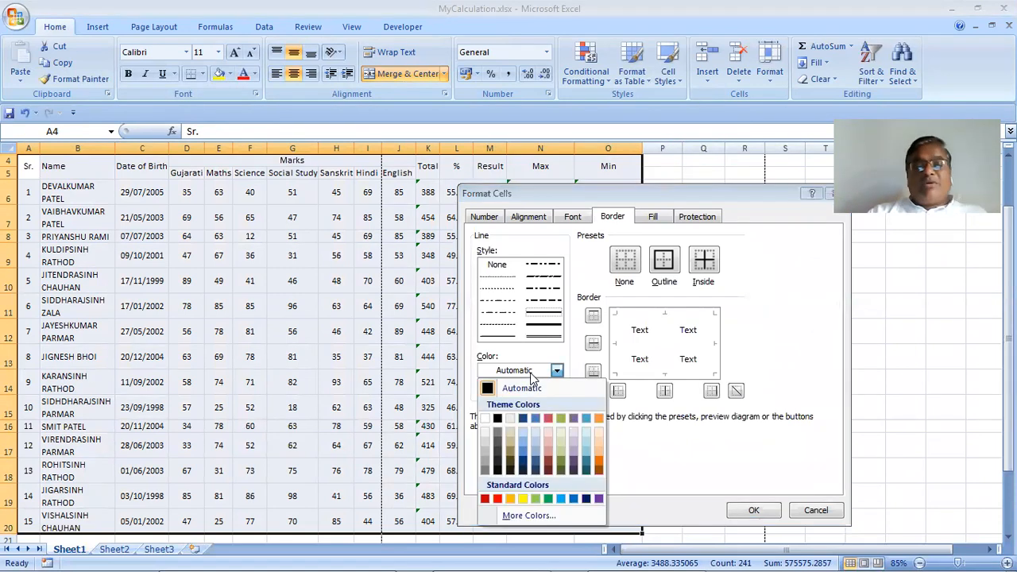
{"action": "left_click", "coordinate": [548, 499]}
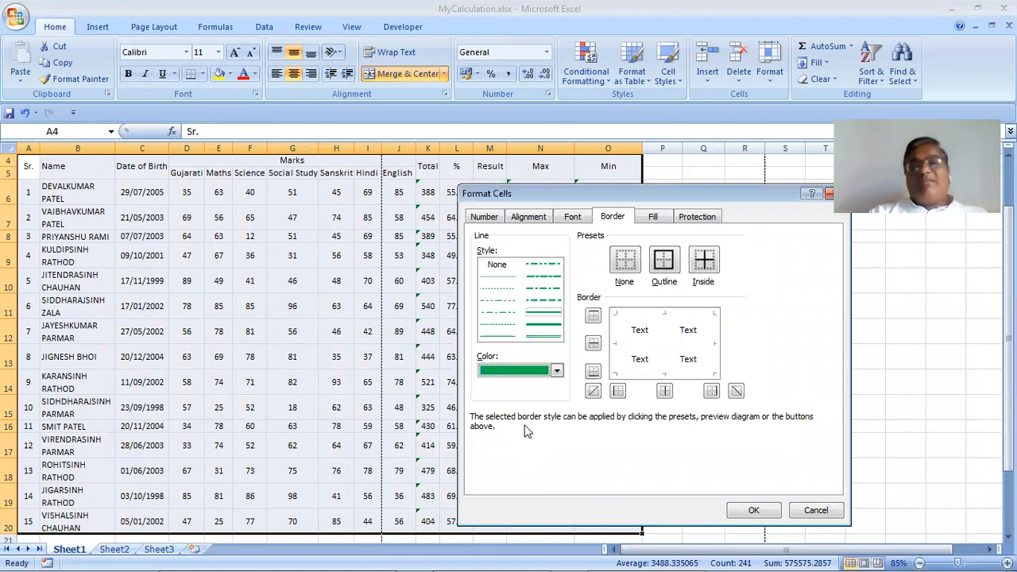
{"action": "left_click", "coordinate": [557, 371]}
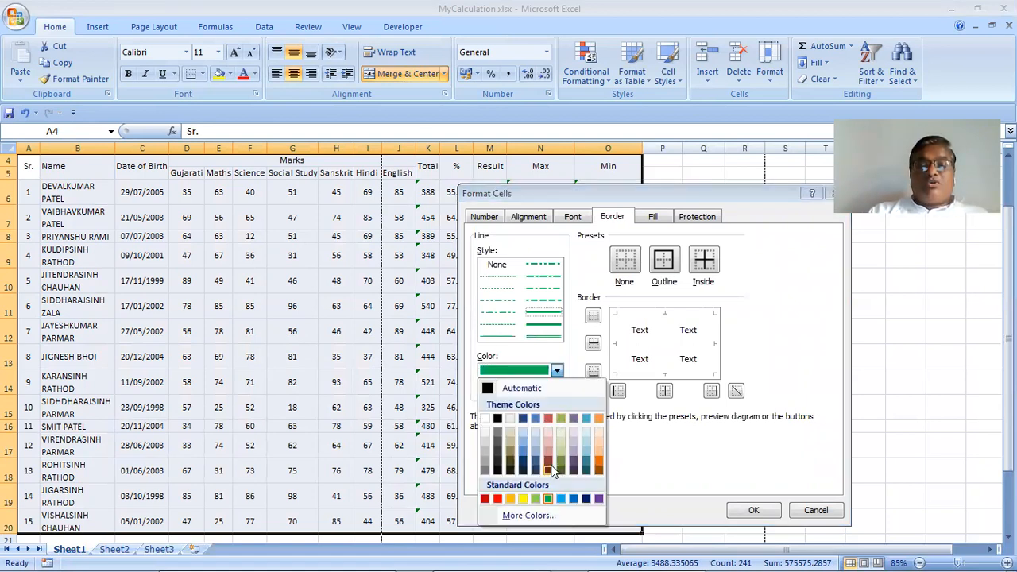
{"action": "left_click", "coordinate": [561, 462]}
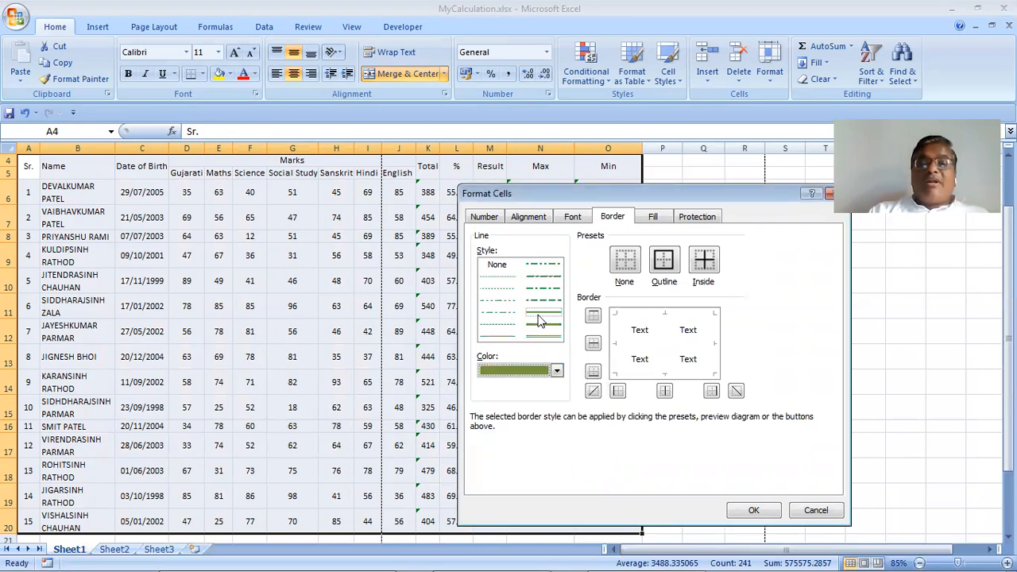
{"action": "left_click", "coordinate": [673, 265]}
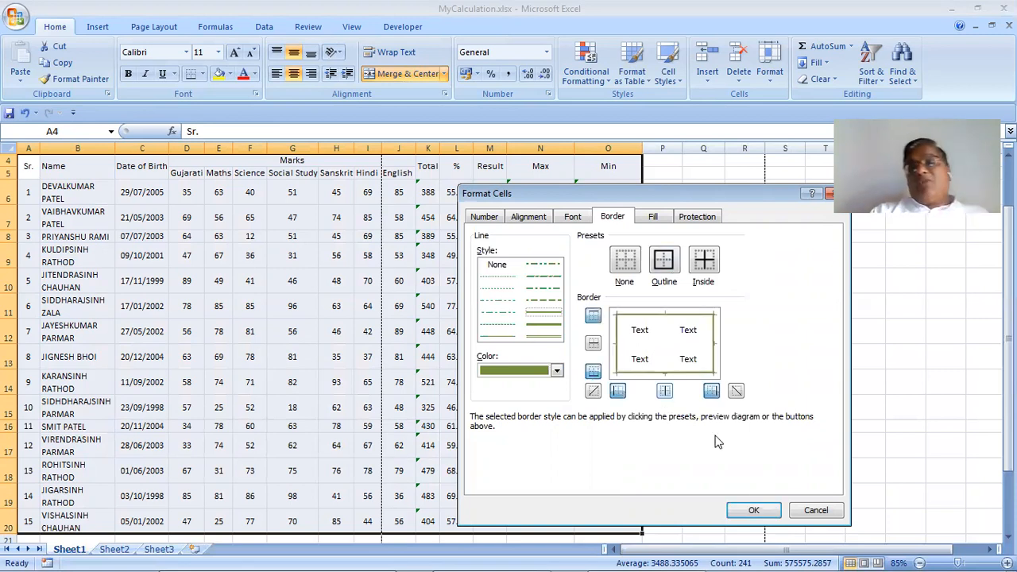
{"action": "key", "text": "Return"}
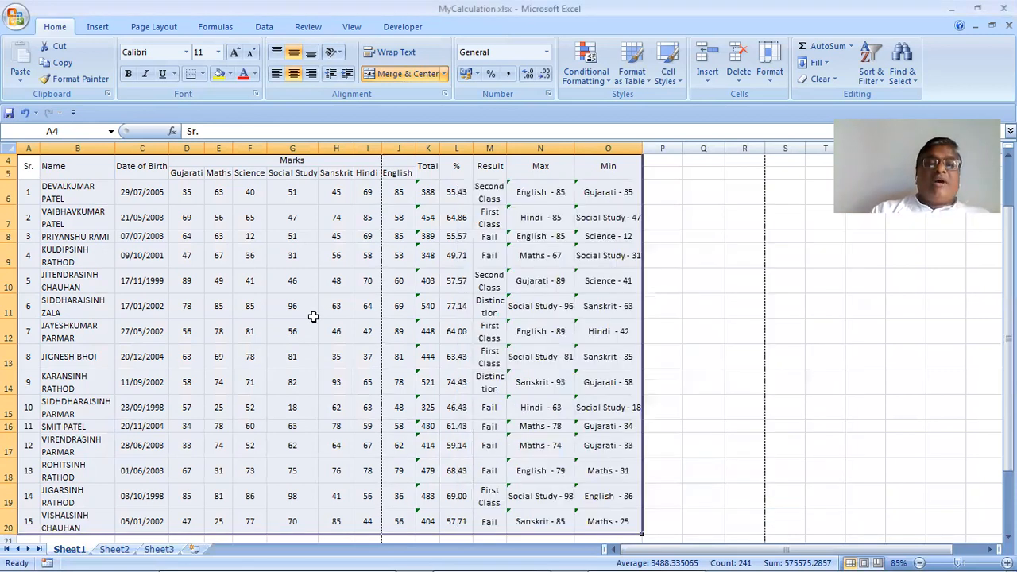
Add dashed dark navy Inside borders between all the table's cells
{"action": "left_click", "coordinate": [769, 85]}
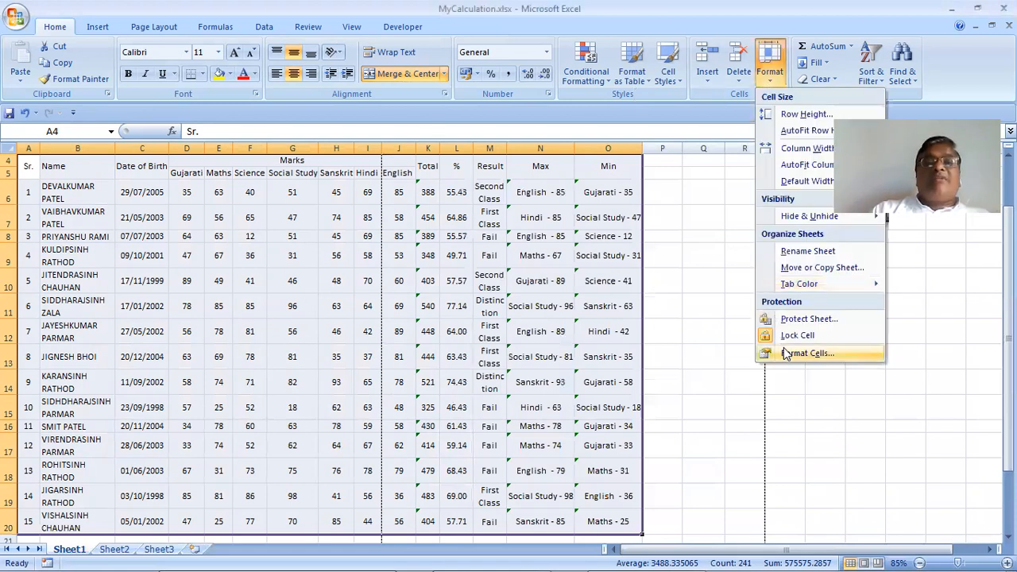
{"action": "left_click", "coordinate": [785, 353]}
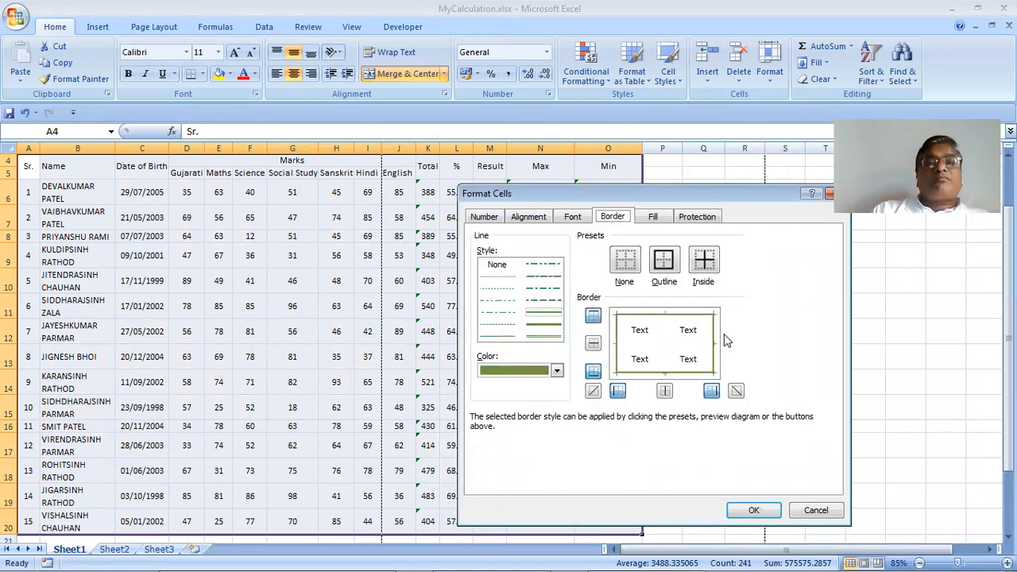
{"action": "left_click", "coordinate": [510, 337]}
{"action": "left_click", "coordinate": [524, 373]}
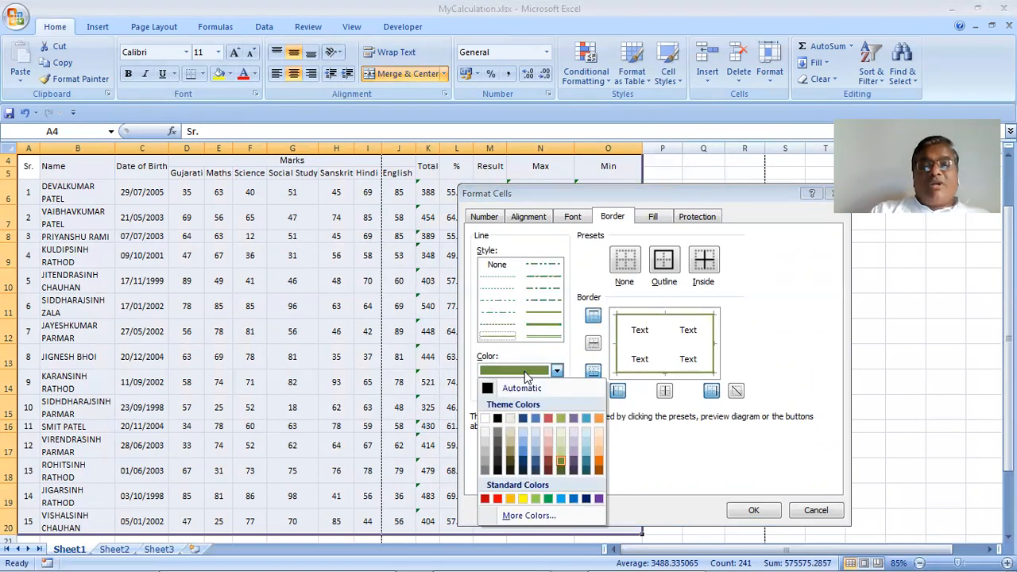
{"action": "left_click", "coordinate": [523, 461]}
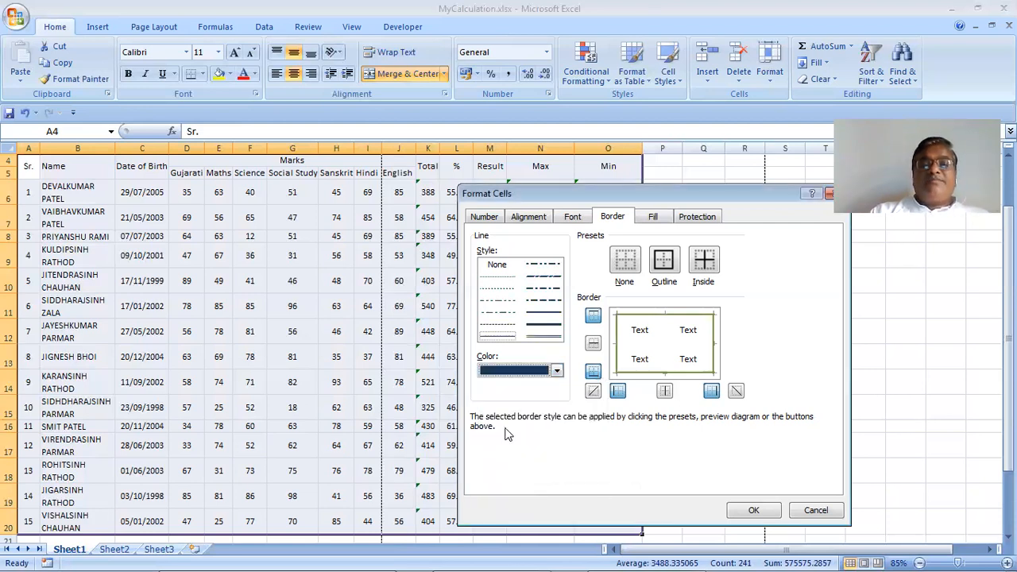
{"action": "left_click", "coordinate": [504, 321]}
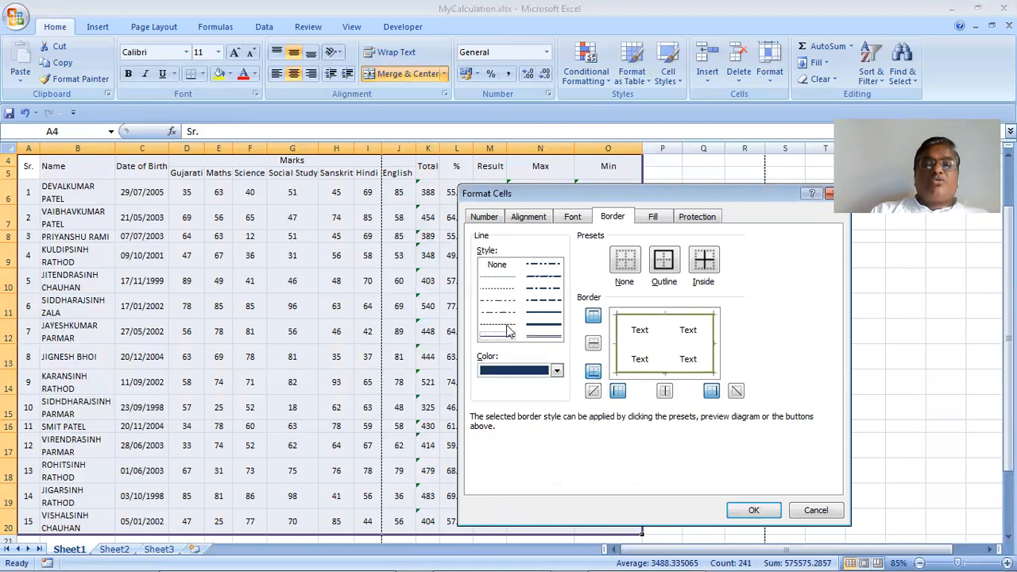
{"action": "left_click", "coordinate": [701, 268]}
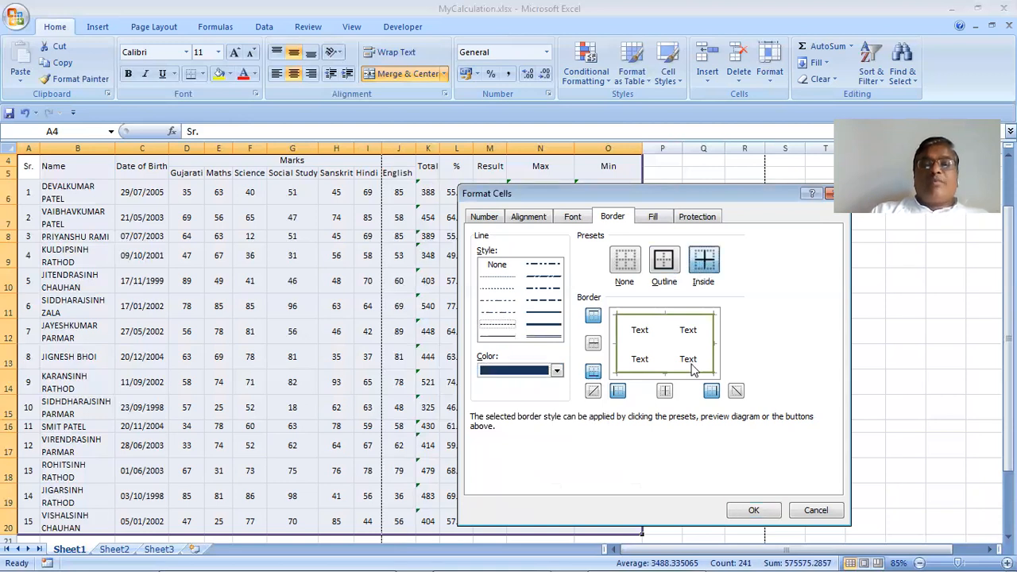
{"action": "left_click", "coordinate": [752, 510]}
{"action": "left_click", "coordinate": [456, 357]}
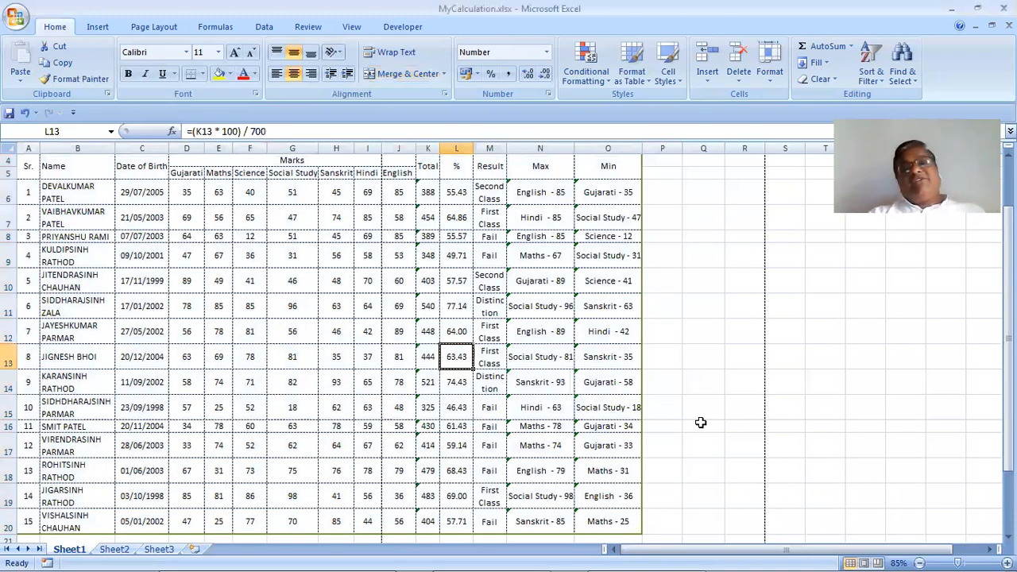
Add both diagonal borders to every cell of A4:O20, forming an X
{"action": "scroll", "coordinate": [700, 423], "scroll_direction": "up", "scroll_amount": 1}
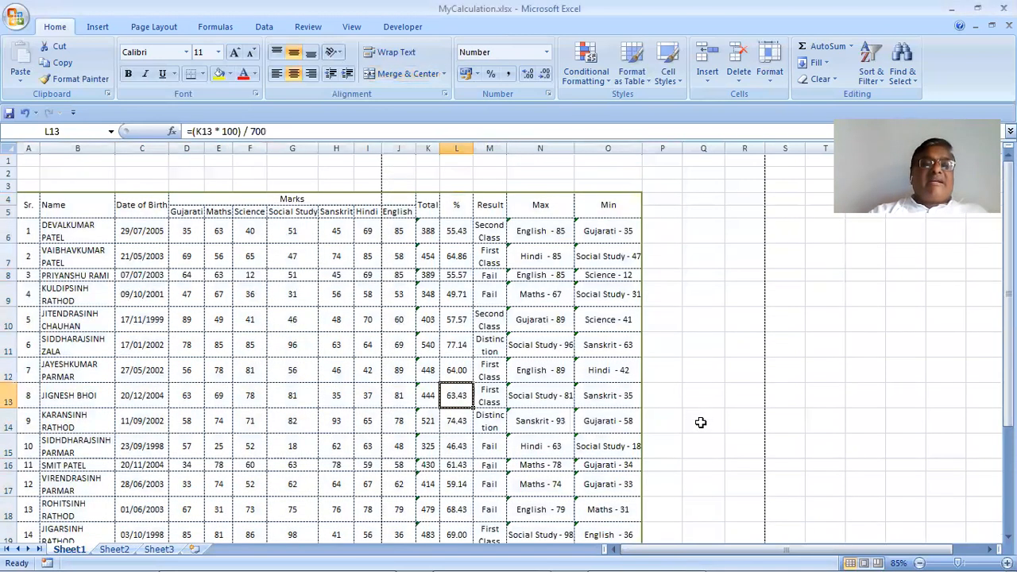
{"action": "scroll", "coordinate": [700, 422], "scroll_direction": "down", "scroll_amount": 1}
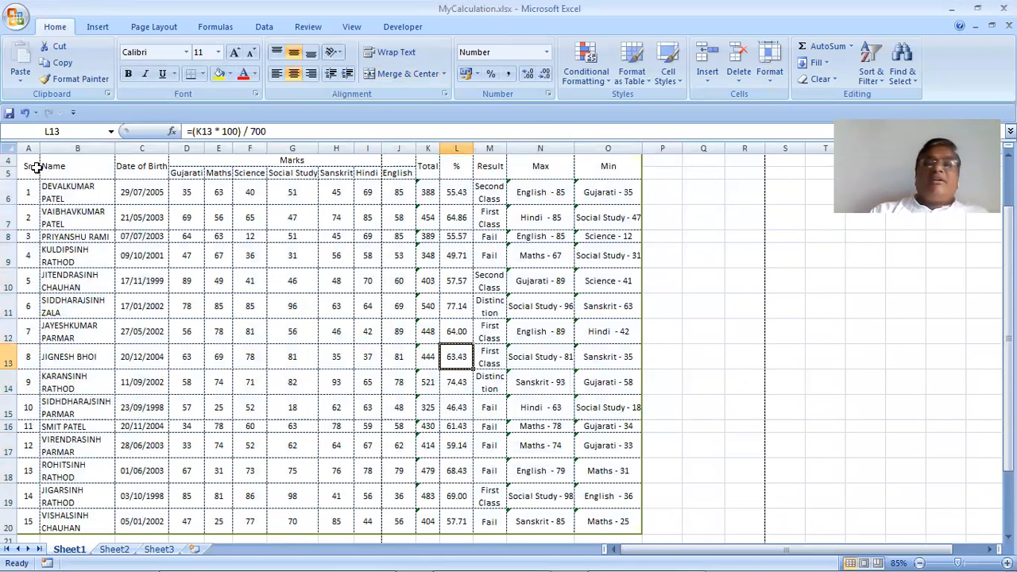
{"action": "left_click_drag", "start_coordinate": [37, 167], "coordinate": [725, 398]}
{"action": "left_click_drag", "start_coordinate": [782, 90], "coordinate": [782, 91]}
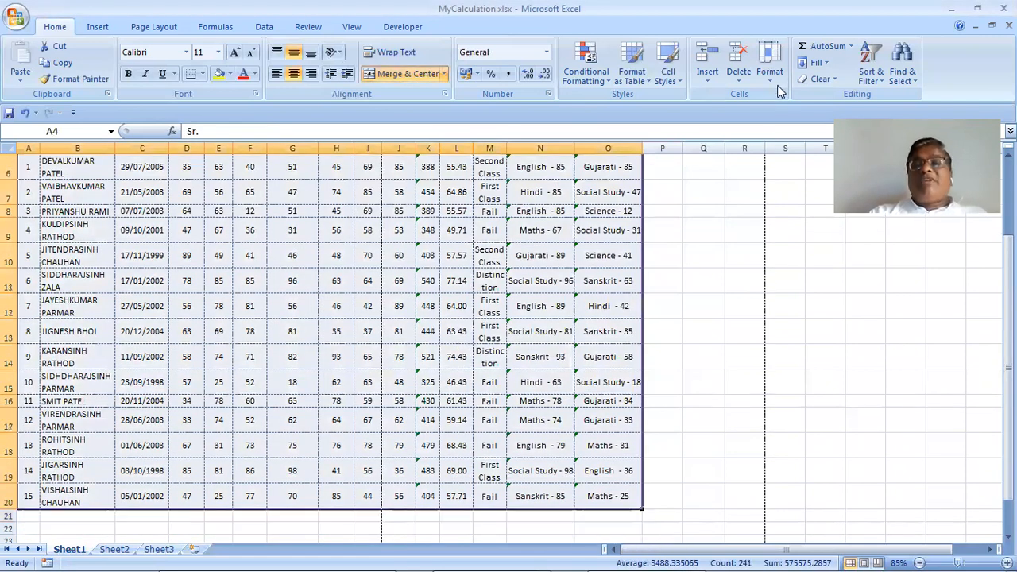
{"action": "left_click", "coordinate": [769, 71]}
{"action": "left_click", "coordinate": [804, 354]}
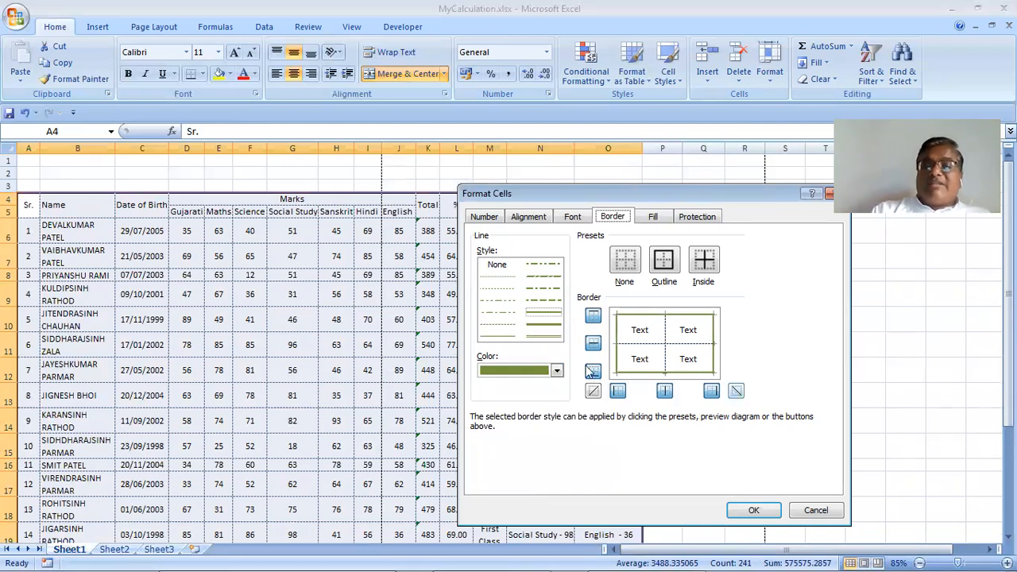
{"action": "left_click", "coordinate": [736, 392]}
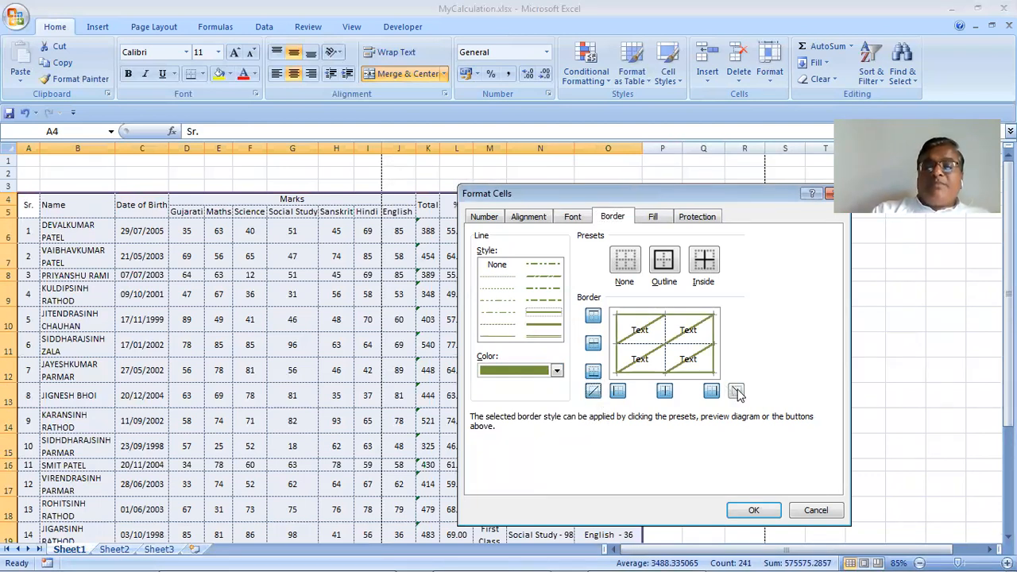
{"action": "left_click", "coordinate": [737, 392]}
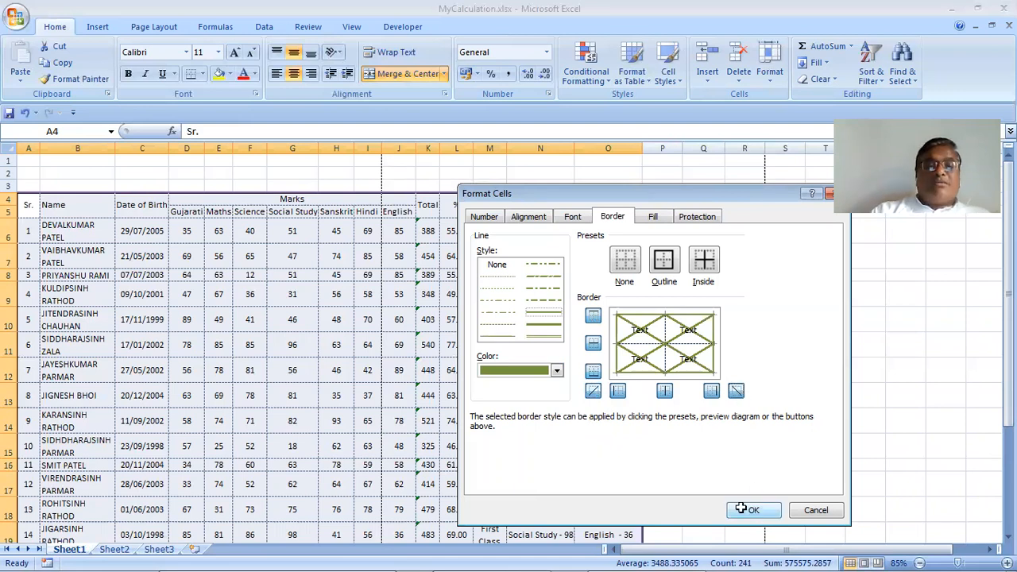
{"action": "key", "text": "Return"}
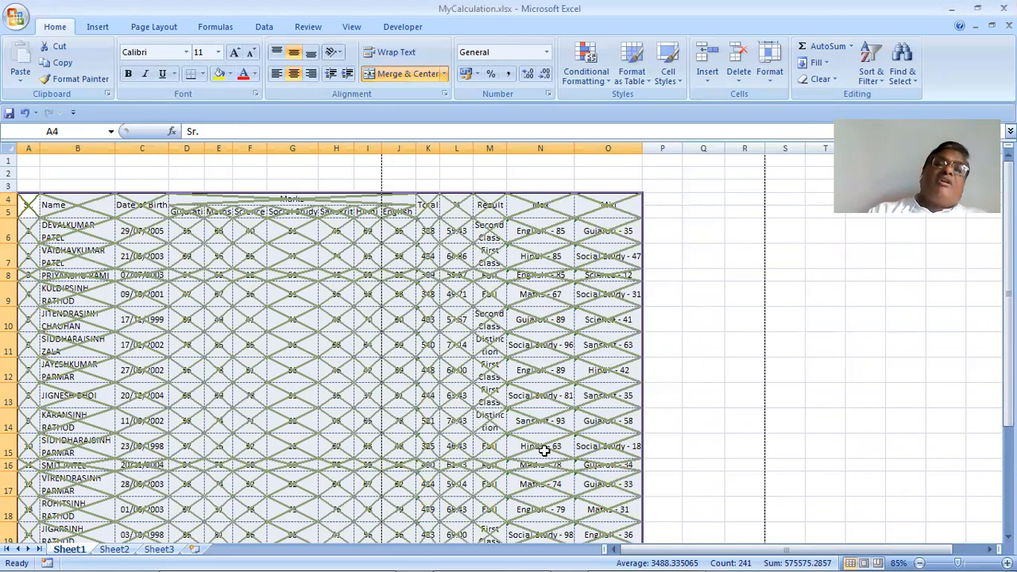
Redraw both diagonal cross borders in yellow instead of olive-green
{"action": "left_click", "coordinate": [769, 76]}
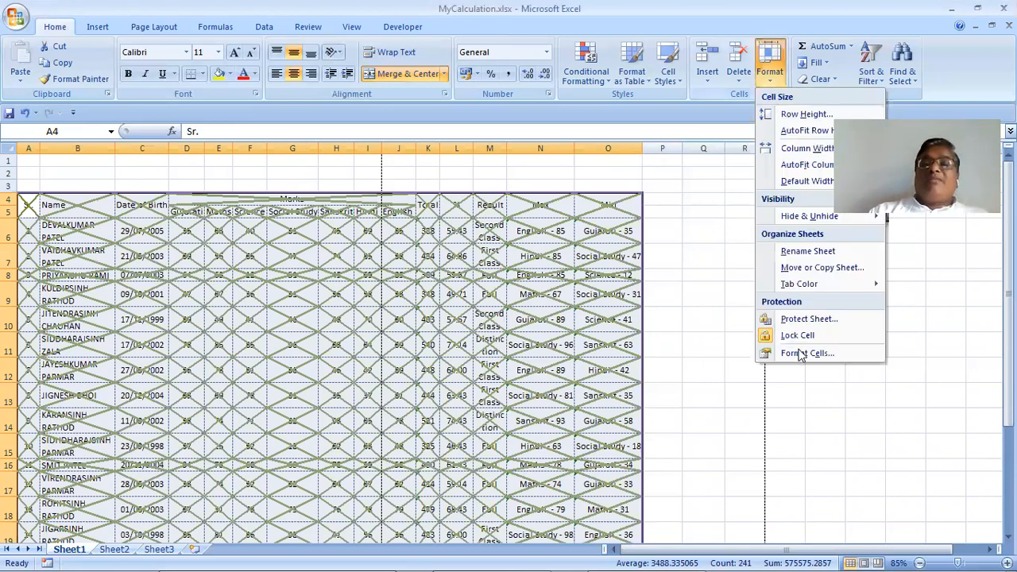
{"action": "left_click", "coordinate": [801, 354]}
{"action": "left_click", "coordinate": [736, 392]}
{"action": "left_click", "coordinate": [593, 392]}
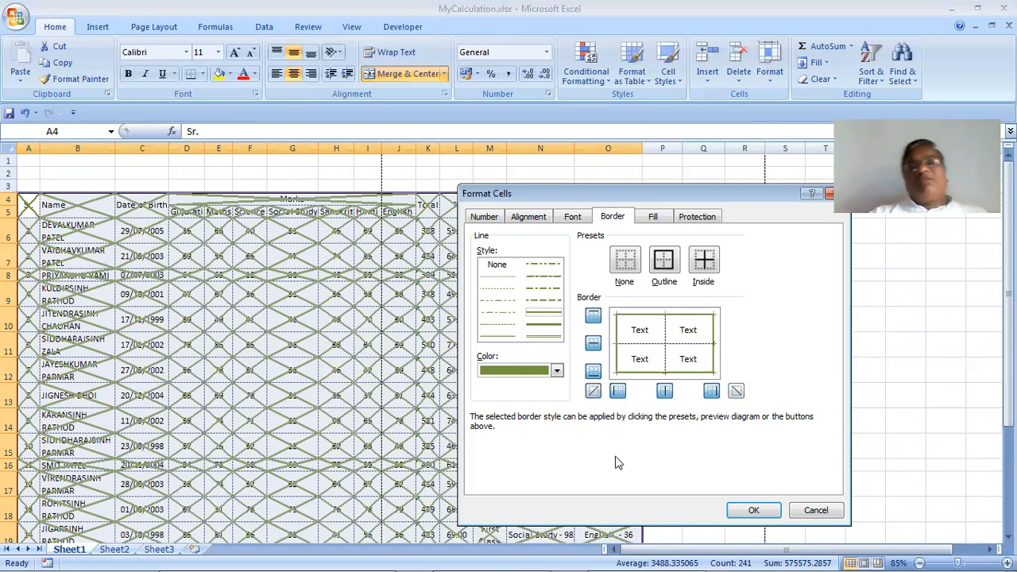
{"action": "left_click", "coordinate": [539, 374]}
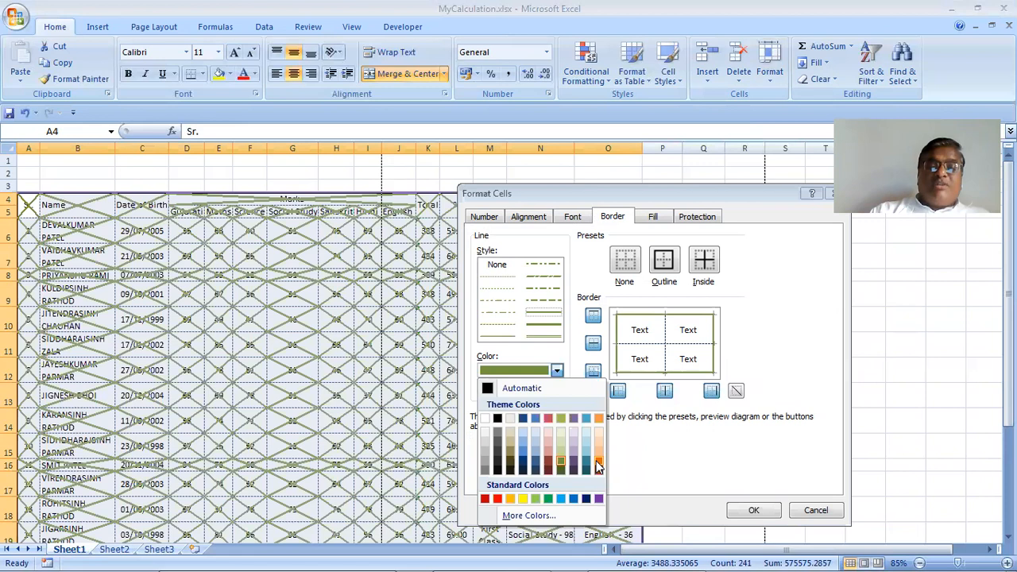
{"action": "left_click", "coordinate": [522, 499]}
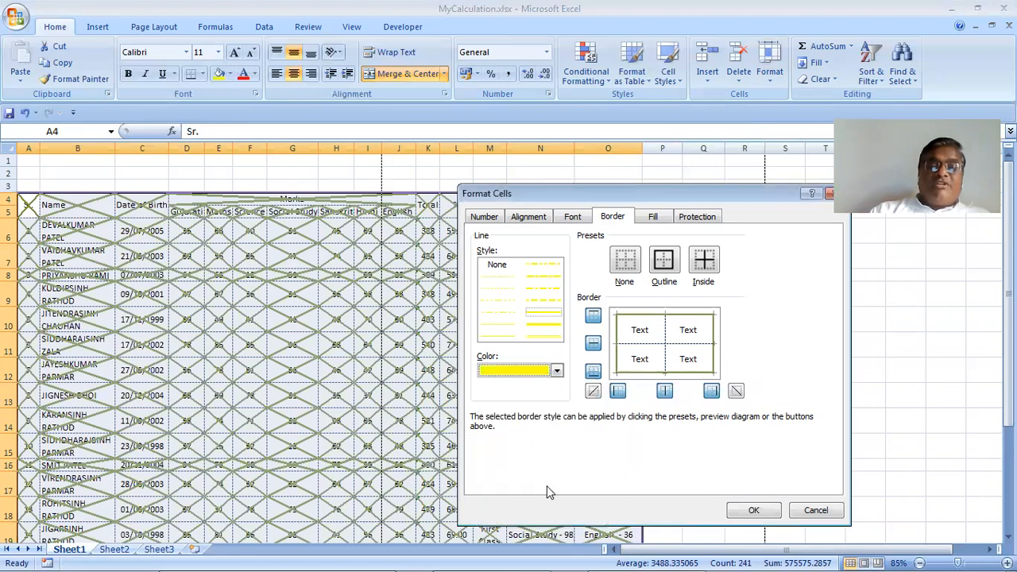
{"action": "left_click", "coordinate": [596, 393]}
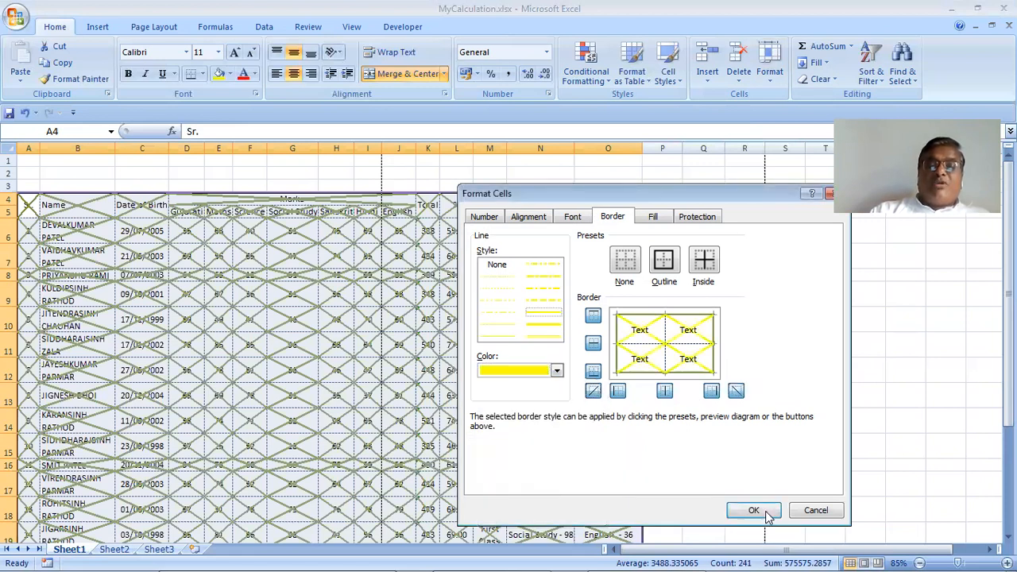
{"action": "left_click", "coordinate": [766, 513]}
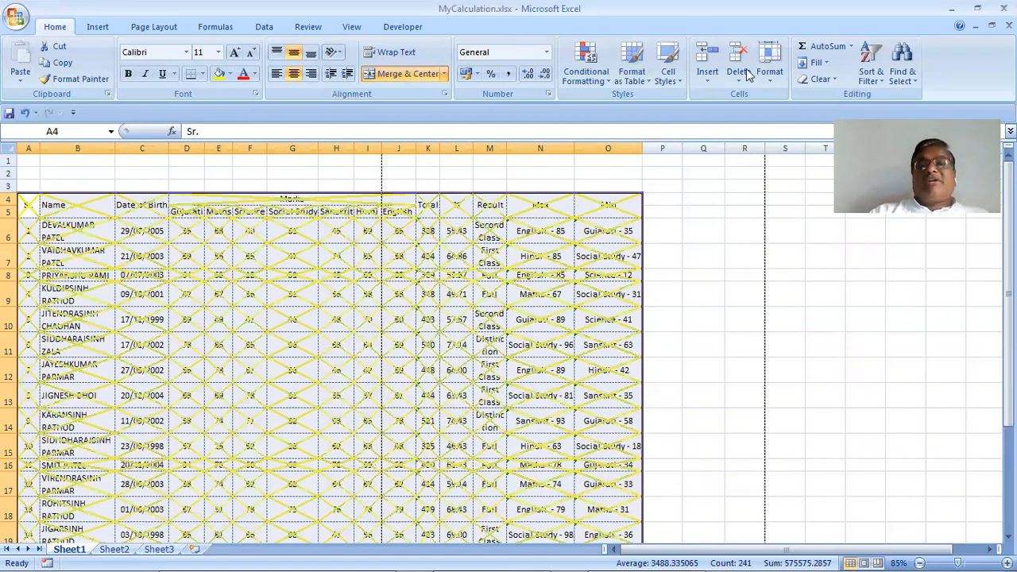
{"action": "left_click", "coordinate": [773, 82]}
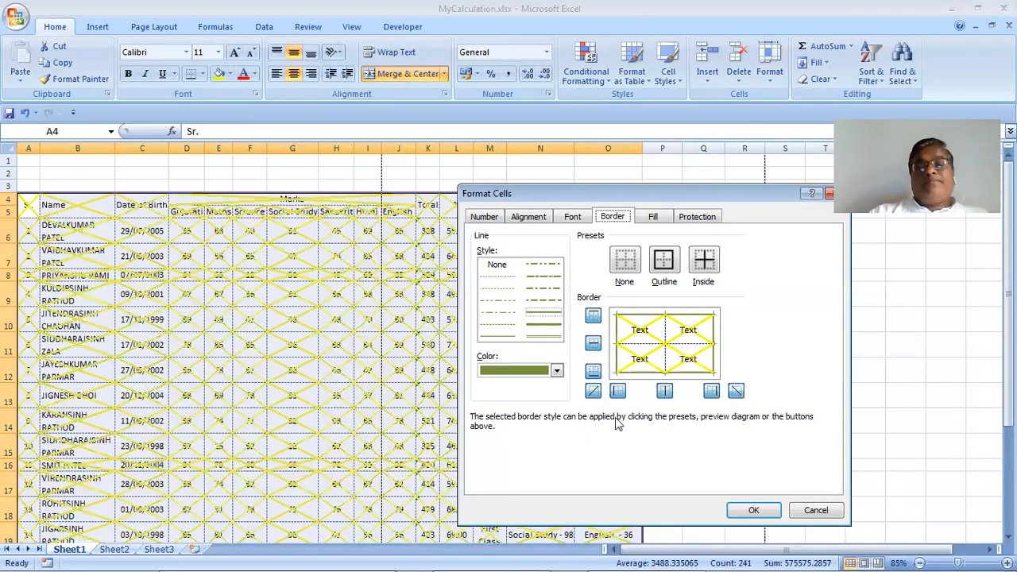
Remove both diagonal cross borders from the table's cells
{"action": "left_click", "coordinate": [734, 394]}
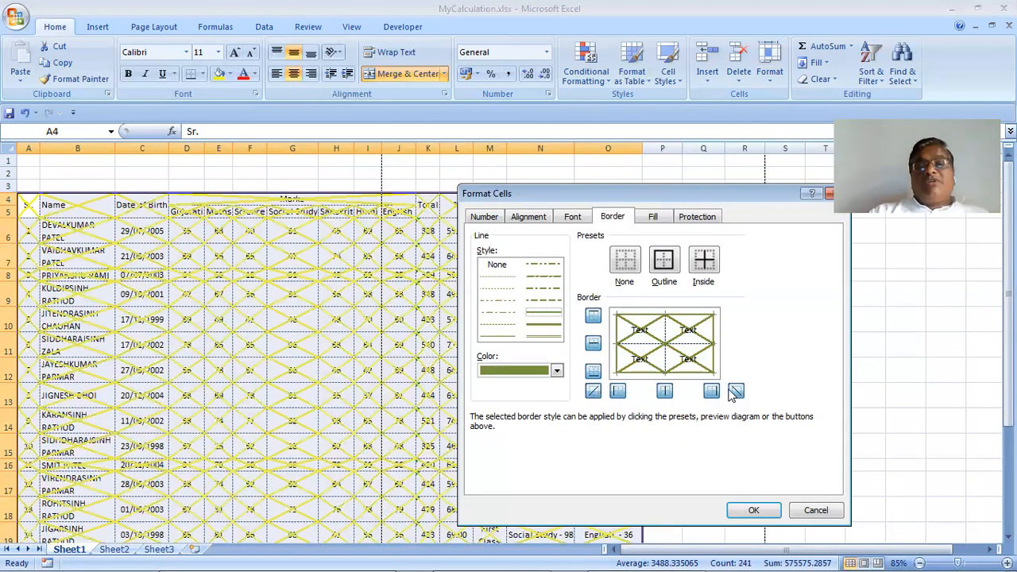
{"action": "left_click", "coordinate": [733, 393]}
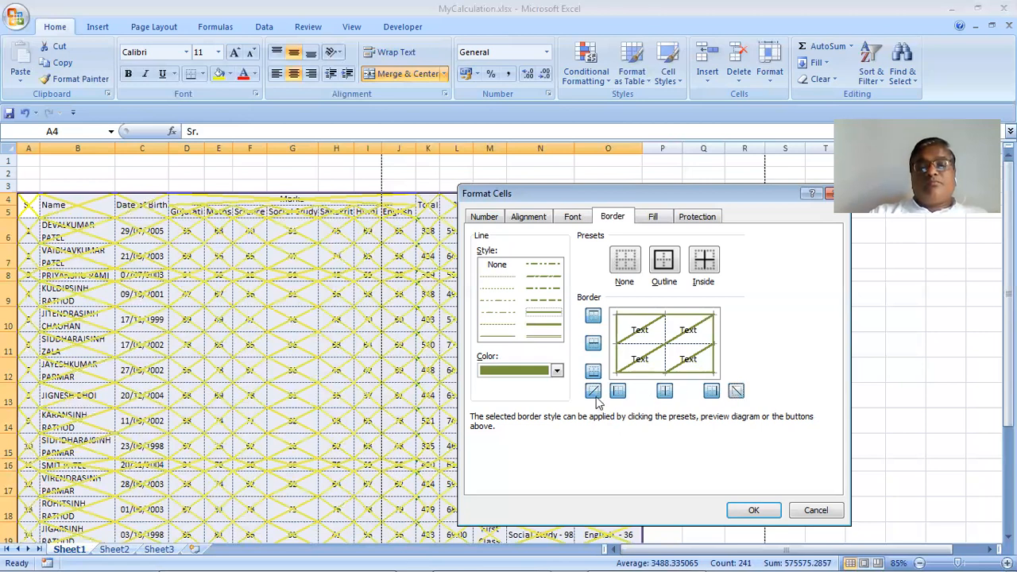
{"action": "left_click", "coordinate": [751, 510]}
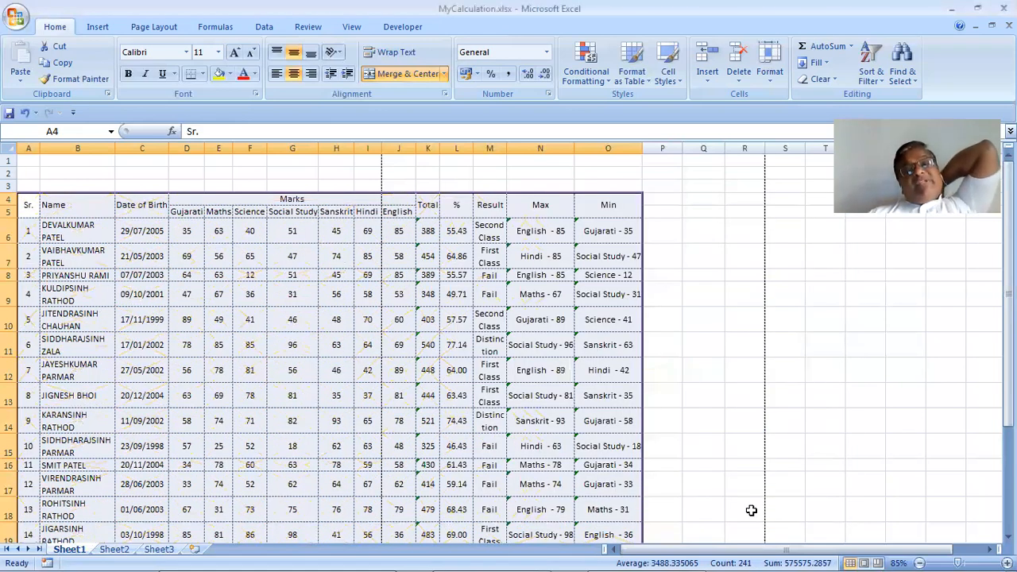
Select G9, reopen Format Cells and cancel unchanged, then select D6
{"action": "left_click", "coordinate": [311, 290]}
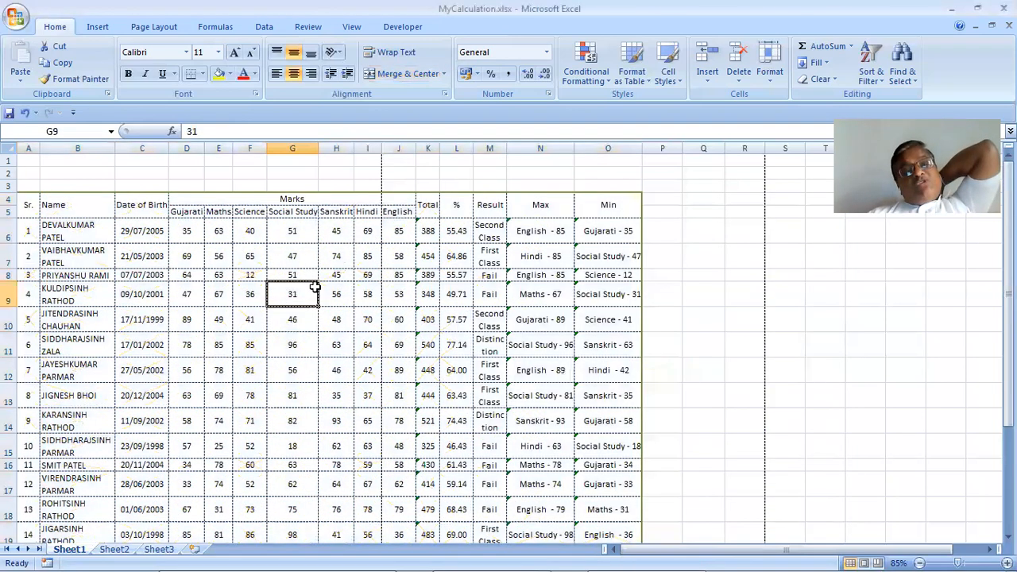
{"action": "left_click", "coordinate": [762, 84]}
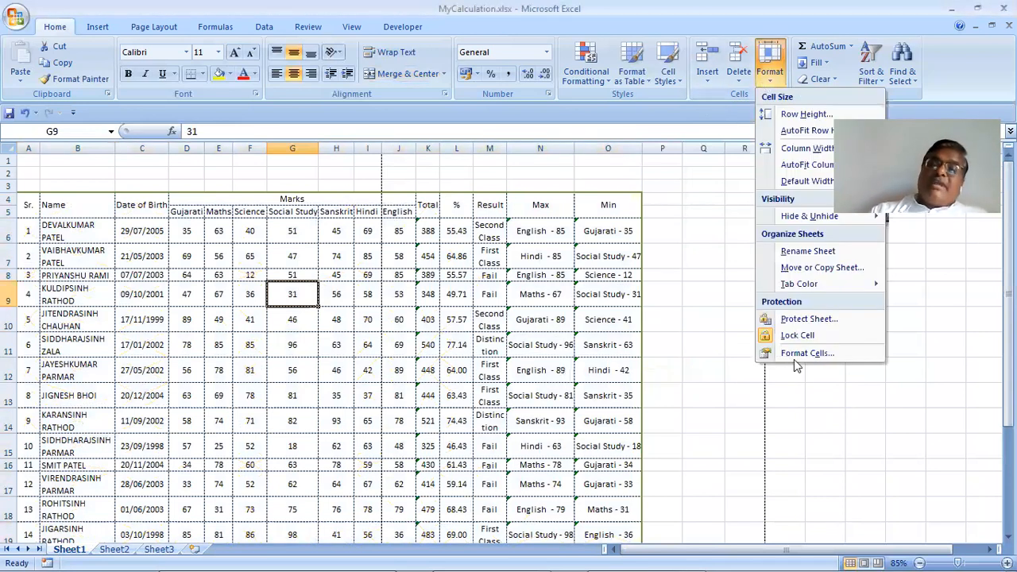
{"action": "left_click", "coordinate": [770, 361]}
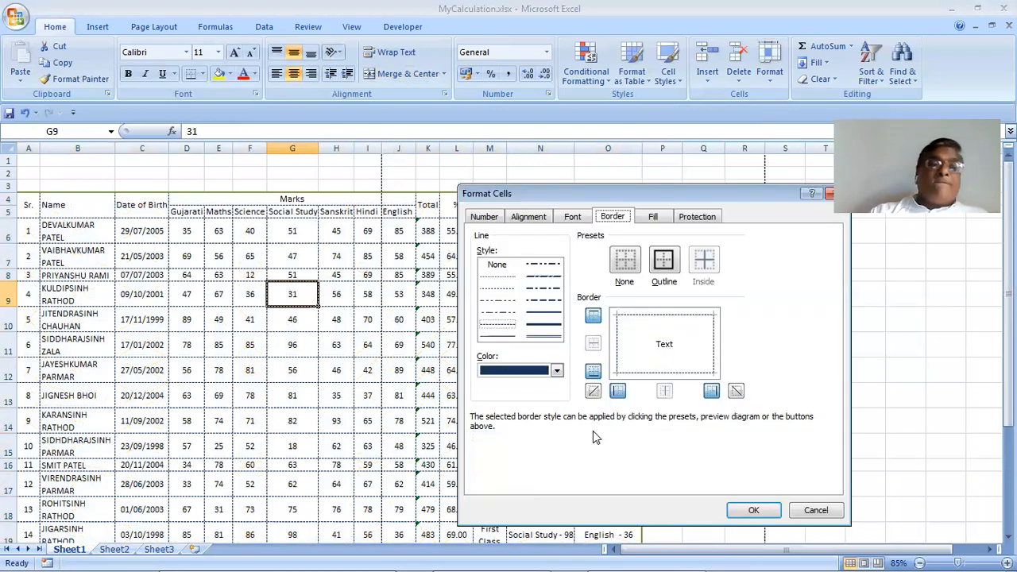
{"action": "left_click", "coordinate": [792, 507]}
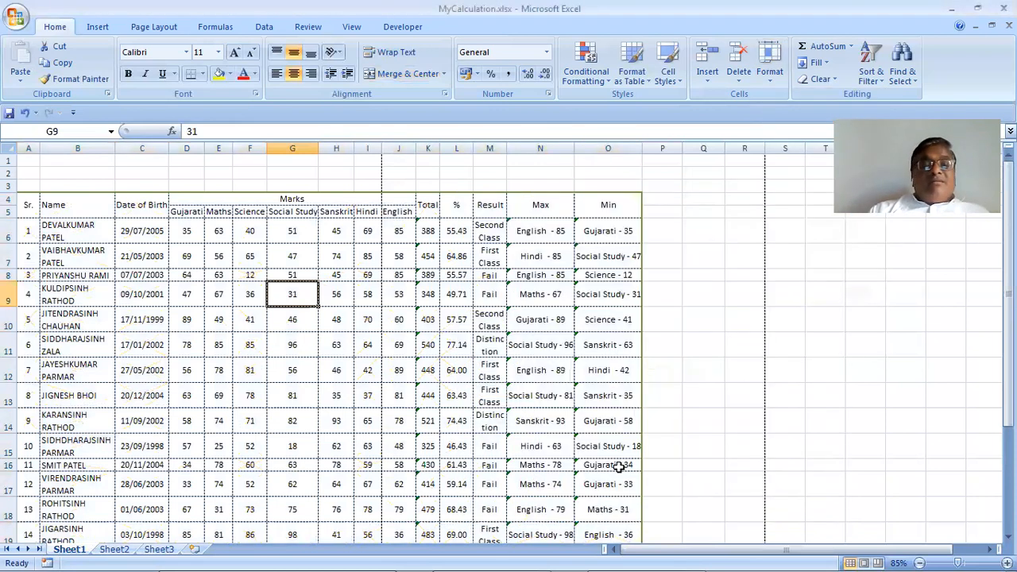
{"action": "left_click", "coordinate": [189, 234]}
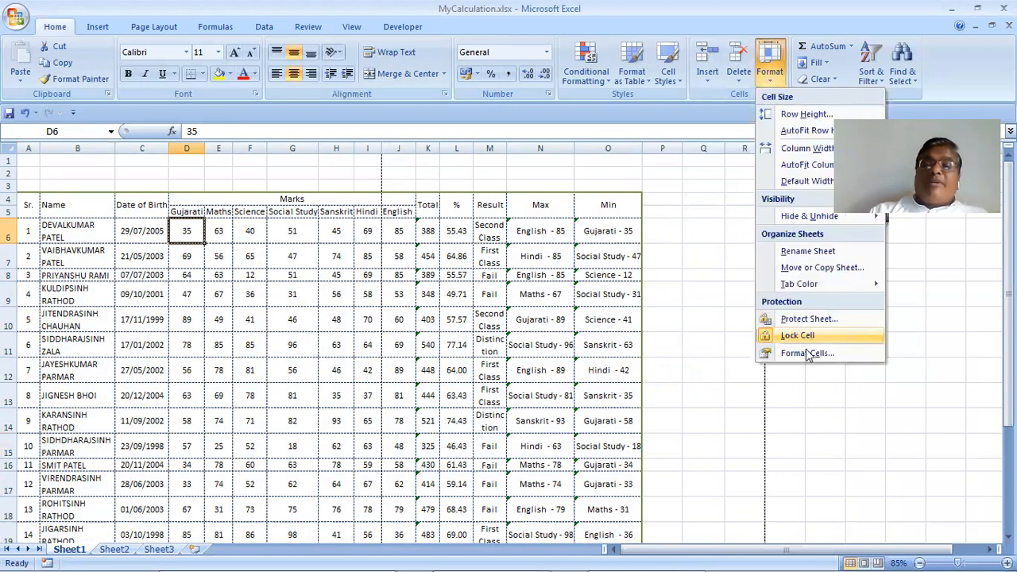
Show D6's Number tab in Format Cells, showing General, and move the dialog aside
{"action": "left_click", "coordinate": [806, 352]}
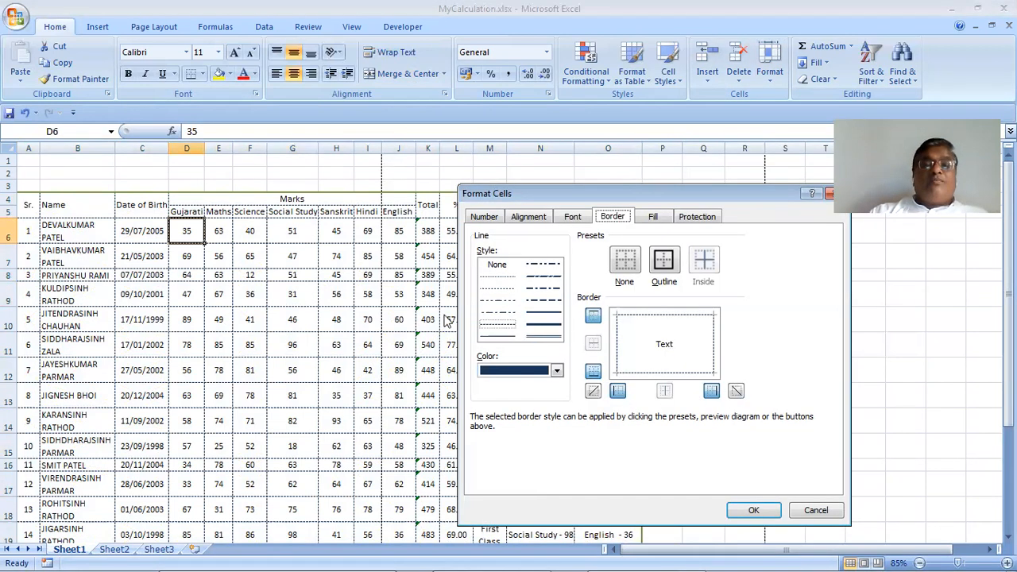
{"action": "left_click", "coordinate": [486, 217]}
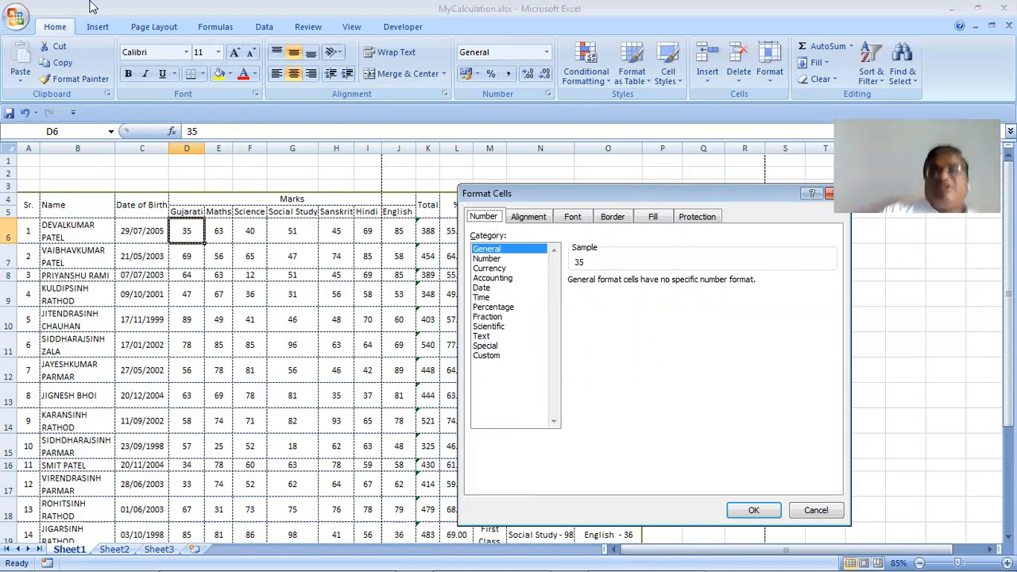
{"action": "left_click_drag", "start_coordinate": [619, 202], "coordinate": [468, 129]}
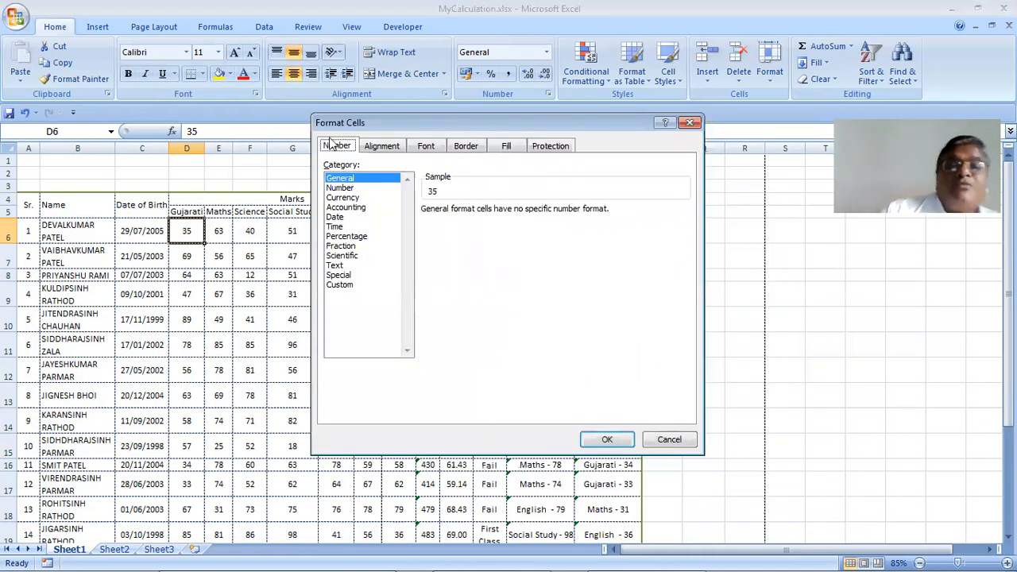
{"action": "left_click", "coordinate": [404, 153]}
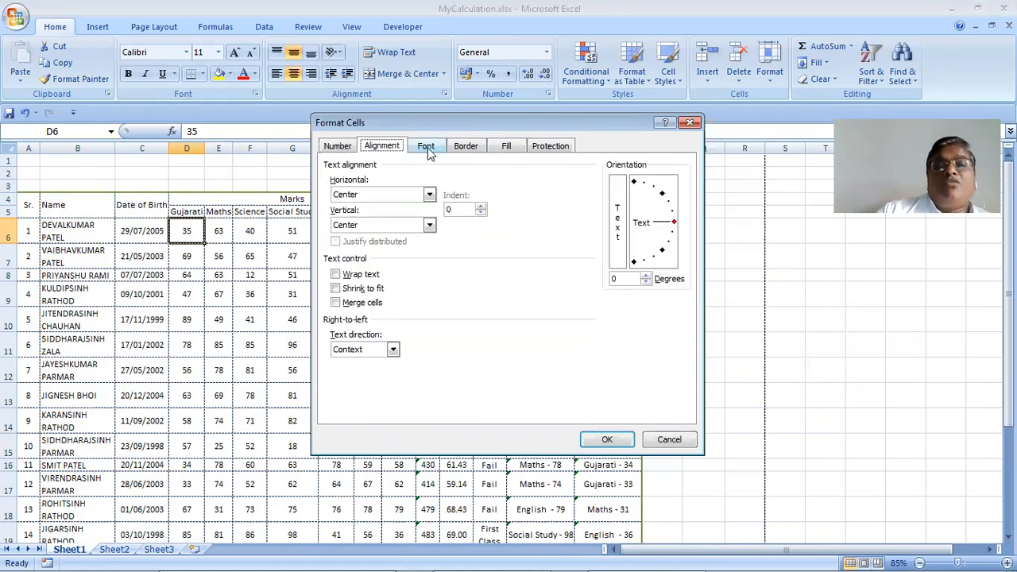
{"action": "left_click", "coordinate": [464, 153]}
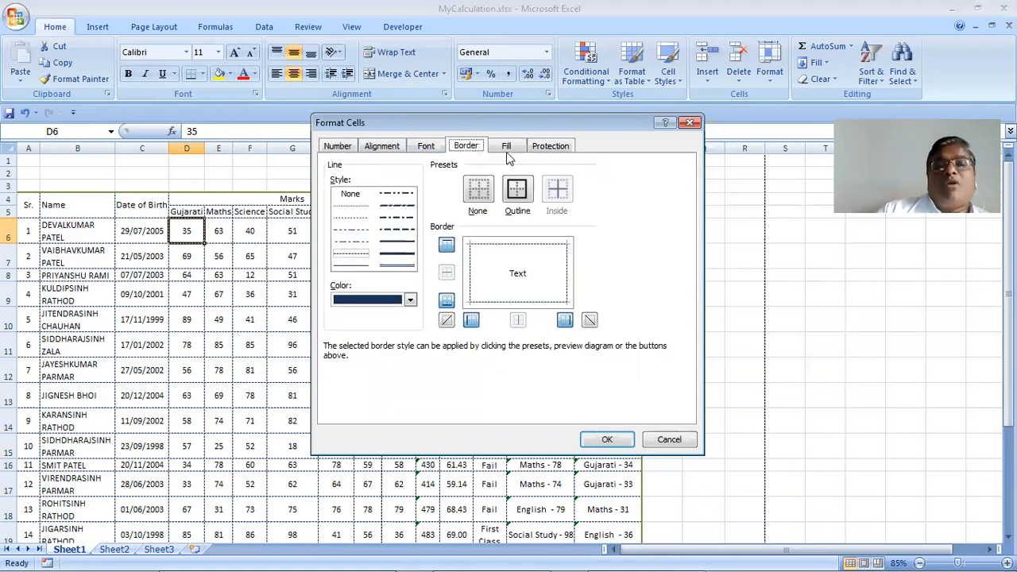
{"action": "left_click", "coordinate": [564, 149]}
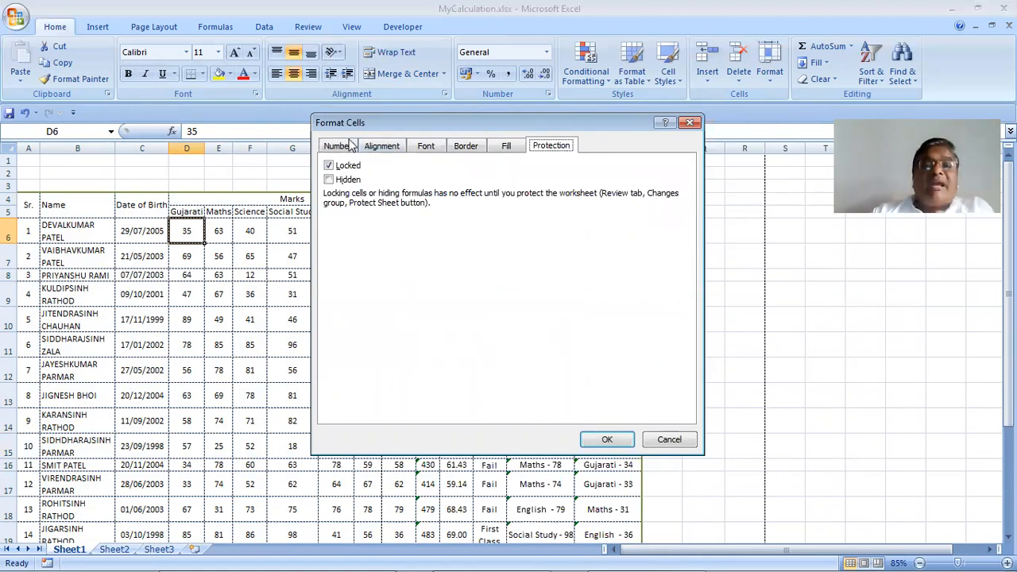
{"action": "left_click", "coordinate": [350, 143]}
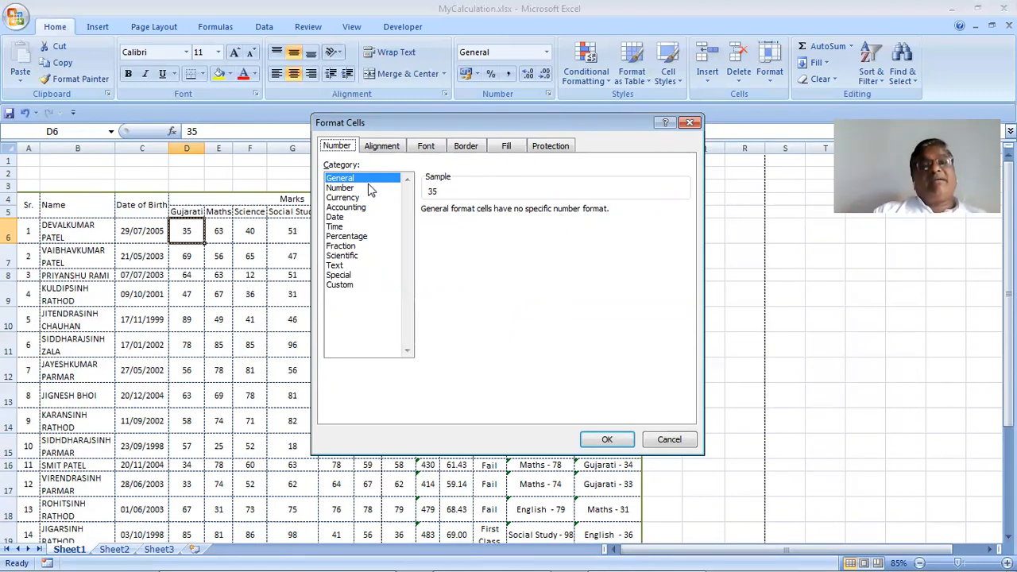
Choose the Number category for D6 with 2 decimal places and the 1000 separator on
{"action": "key", "text": "Down"}
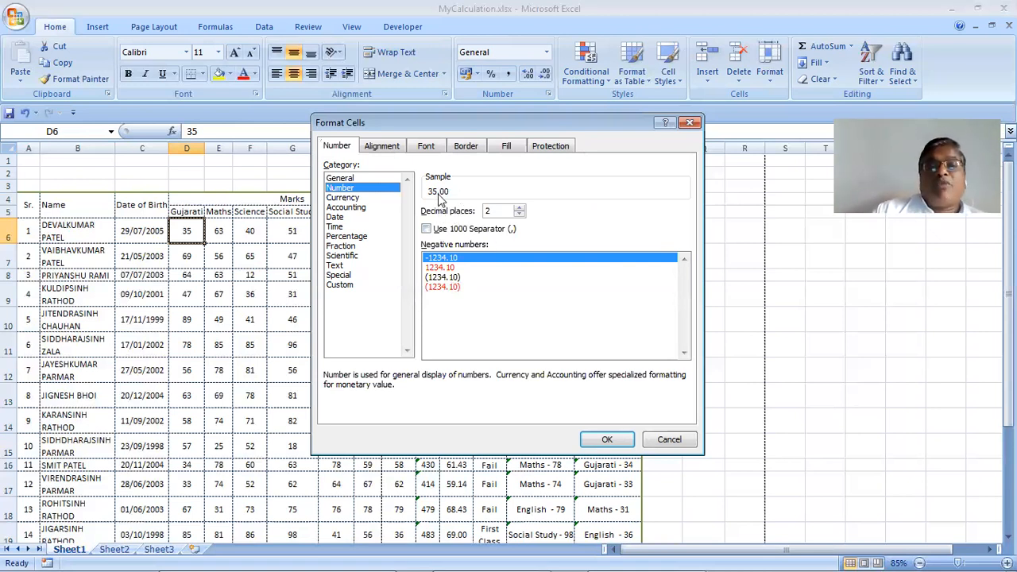
{"action": "left_click", "coordinate": [522, 208]}
{"action": "left_click", "coordinate": [521, 213]}
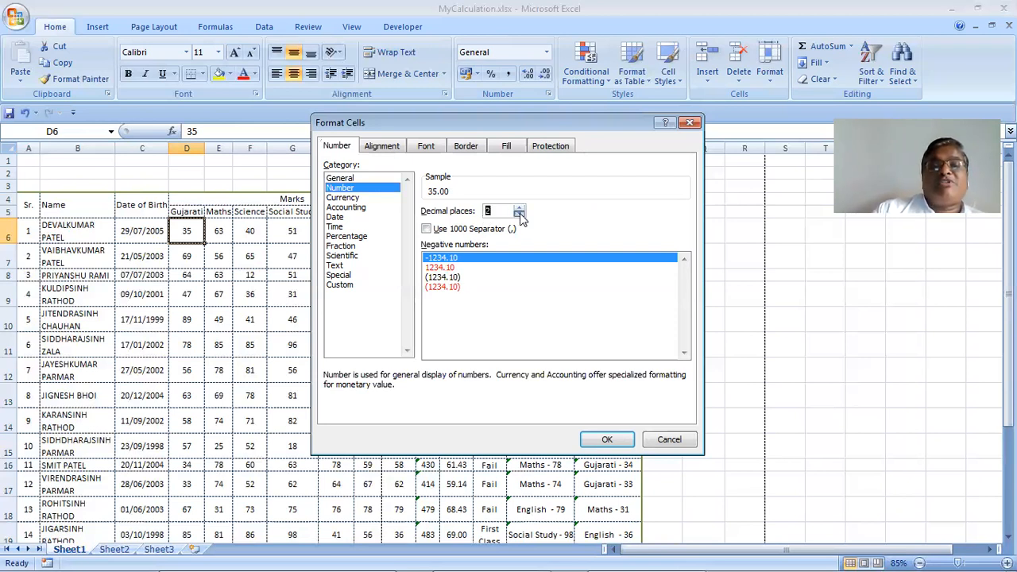
{"action": "left_click", "coordinate": [520, 214]}
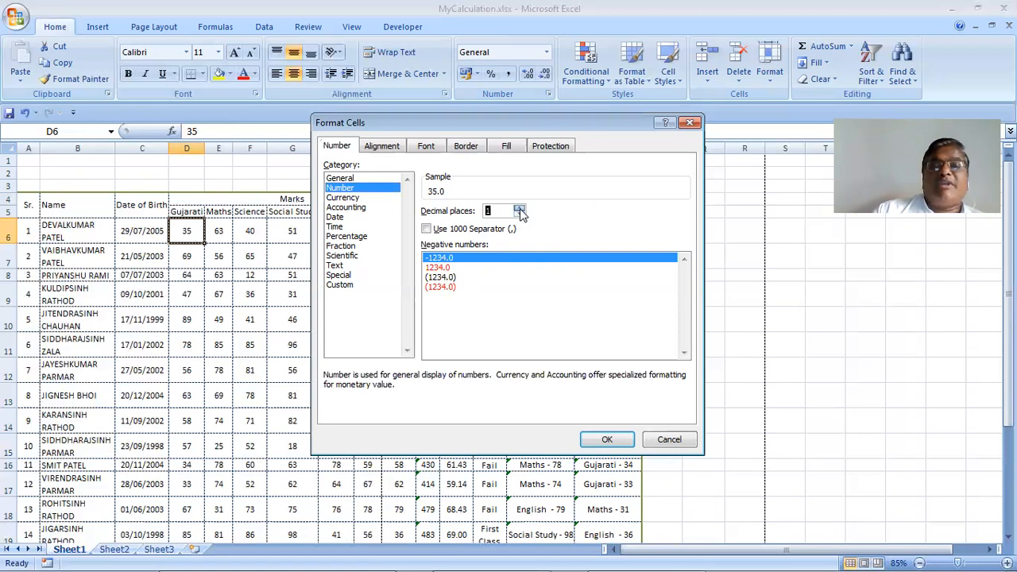
{"action": "left_click", "coordinate": [520, 209]}
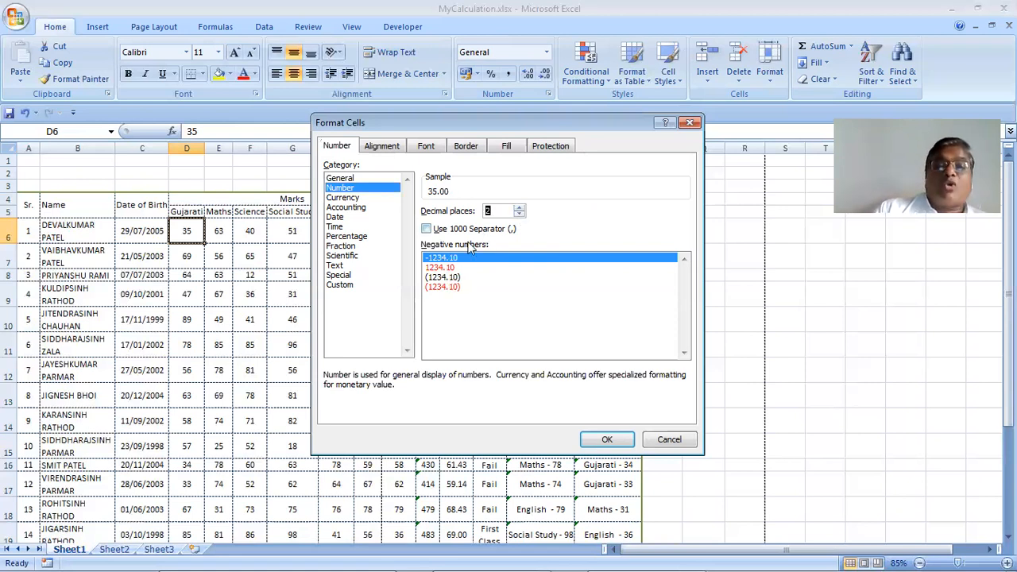
{"action": "key", "text": "Tab"}
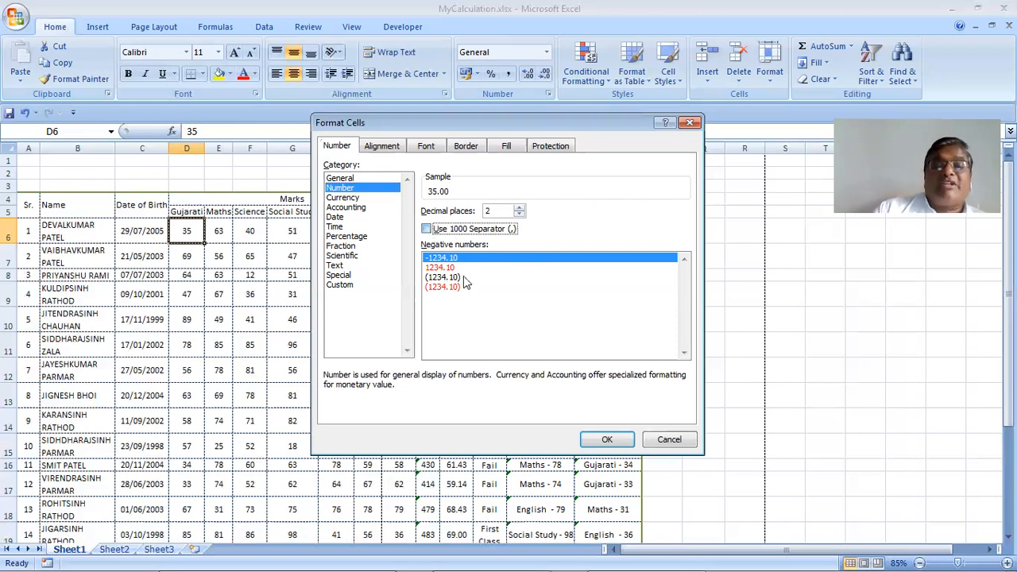
{"action": "key", "text": "space"}
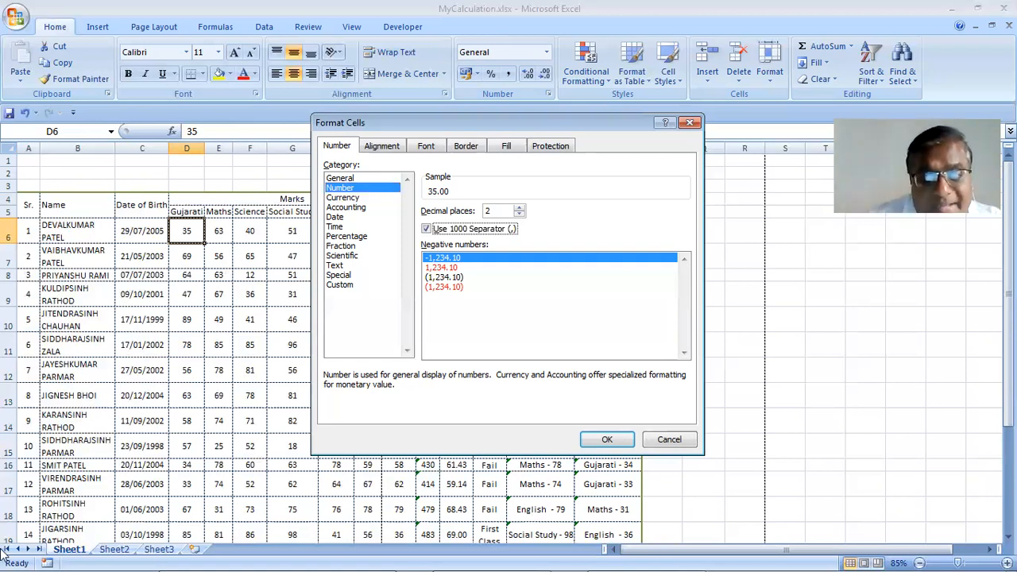
Show negatives in red parentheses, (1,234.10), and apply the format so D6 reads 35.00
{"action": "mouse_move", "coordinate": [232, 555]}
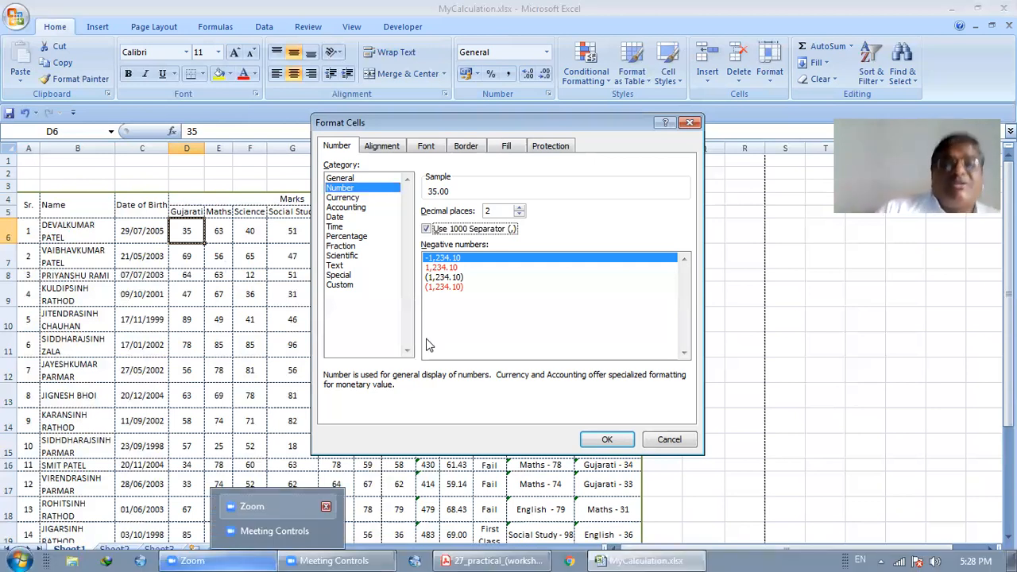
{"action": "left_click", "coordinate": [501, 301]}
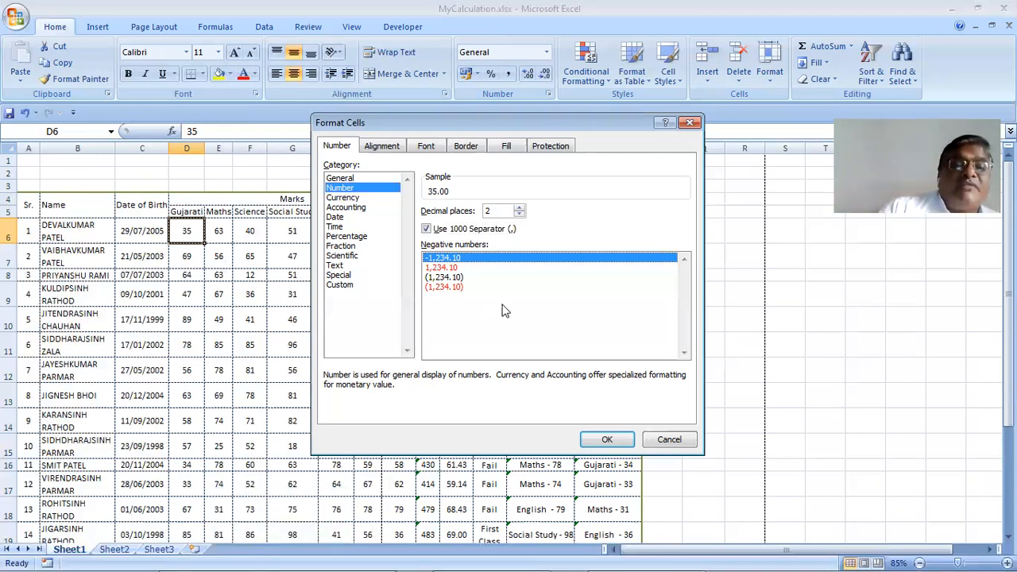
{"action": "left_click", "coordinate": [442, 268]}
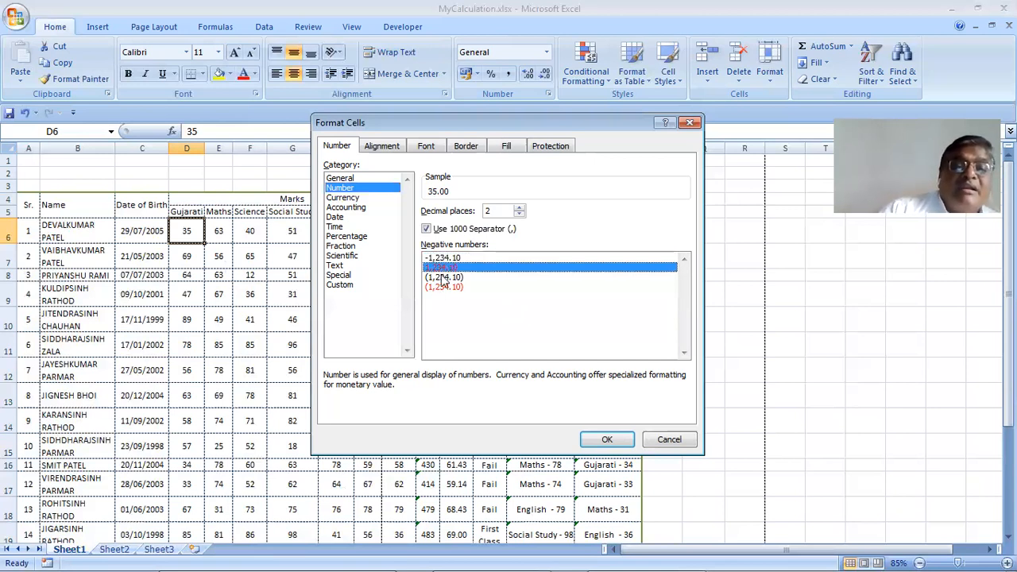
{"action": "left_click", "coordinate": [445, 278]}
{"action": "key", "text": "Down"}
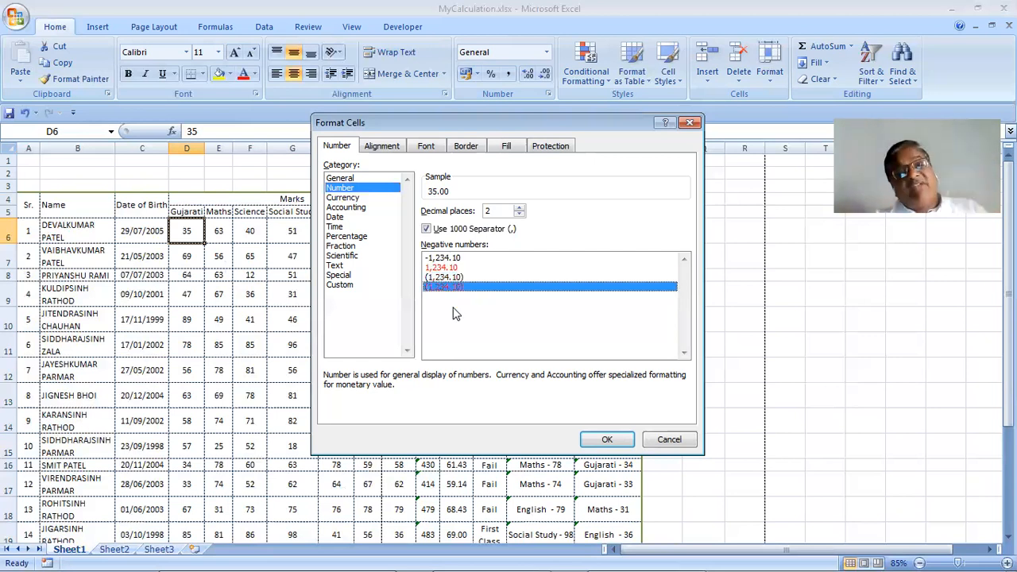
{"action": "left_click", "coordinate": [604, 441]}
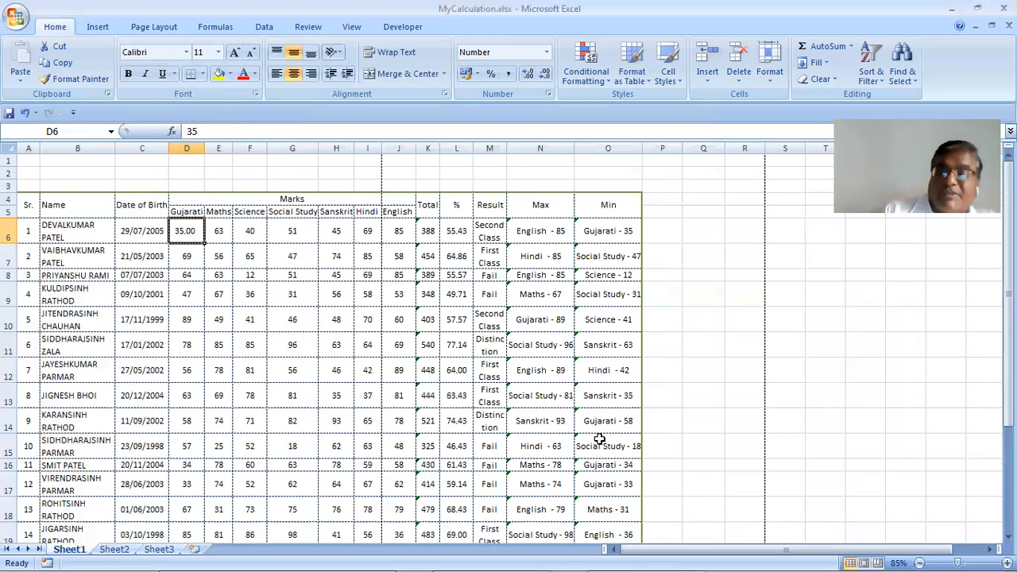
{"action": "type", "text": "-"}
{"action": "type", "text": "35"}
{"action": "key", "text": "Tab"}
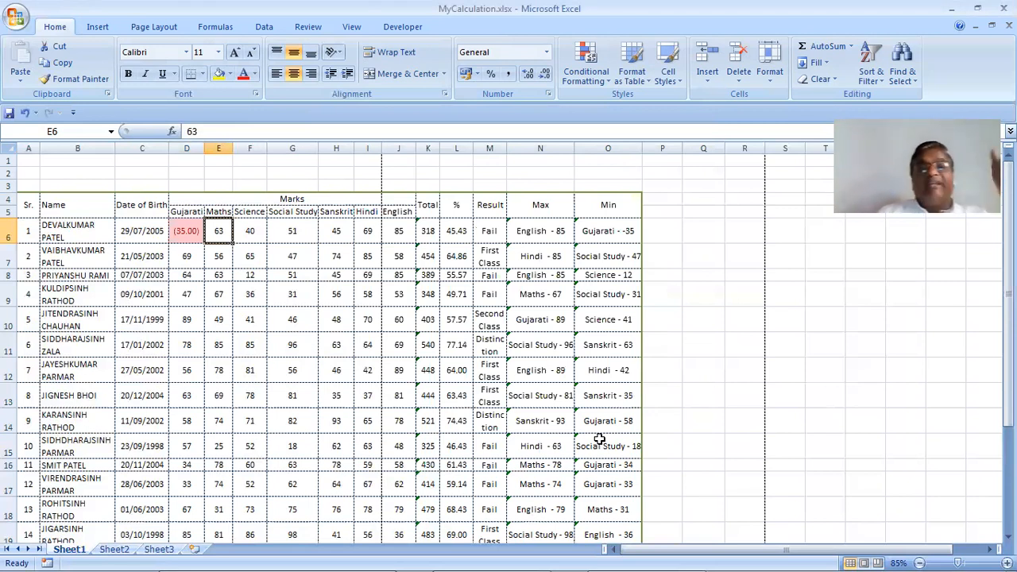
{"action": "key", "text": "Left"}
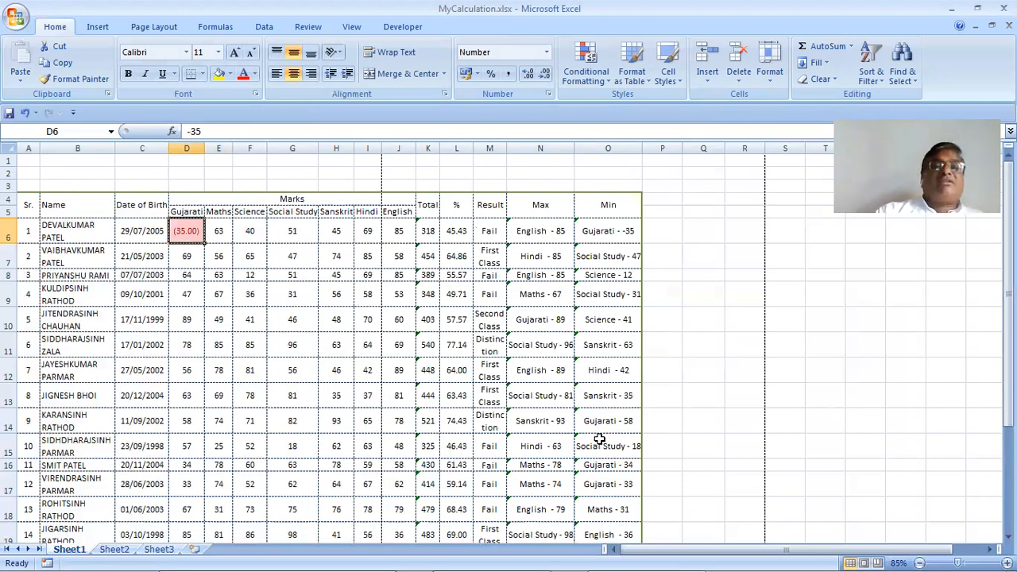
{"action": "left_click", "coordinate": [765, 83]}
{"action": "left_click", "coordinate": [815, 352]}
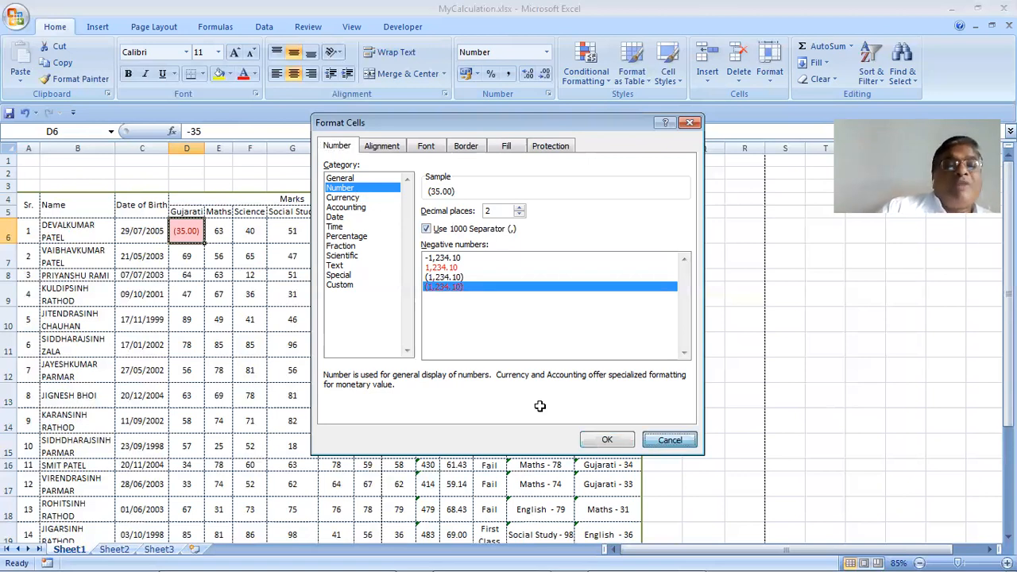
{"action": "key", "text": "Escape"}
{"action": "type", "text": "35"}
{"action": "key", "text": "Tab"}
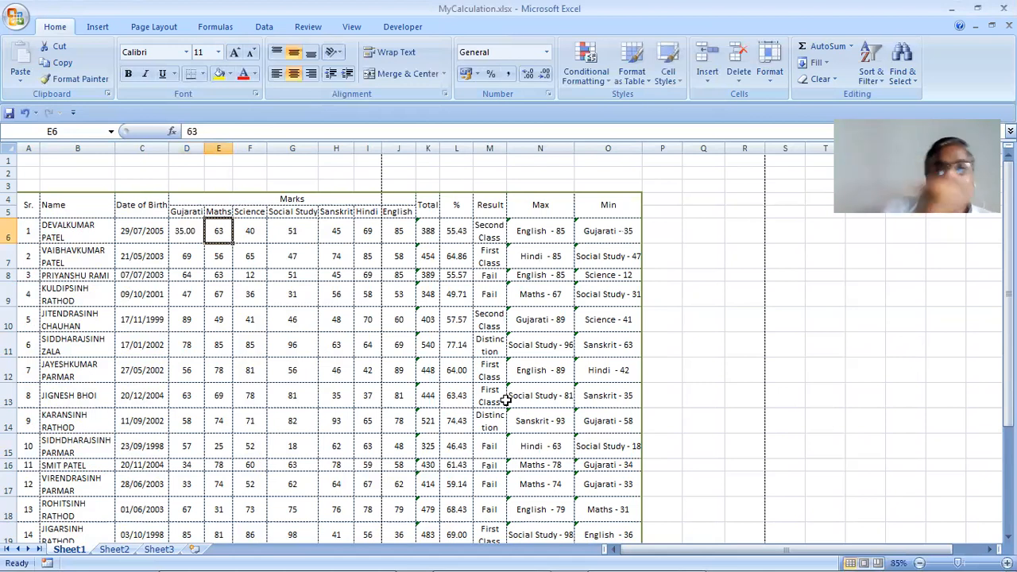
{"action": "left_click", "coordinate": [192, 228]}
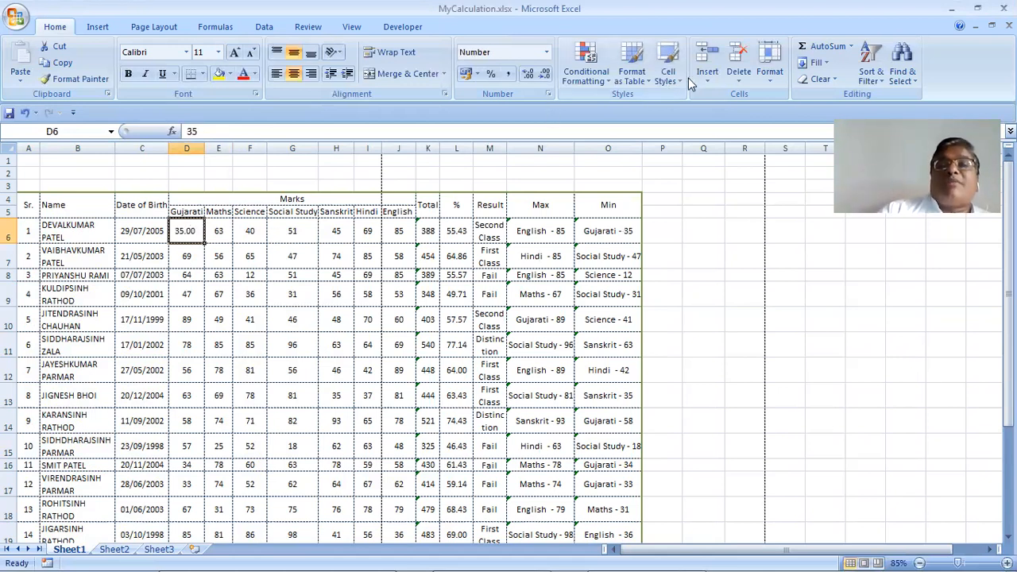
{"action": "left_click", "coordinate": [765, 78]}
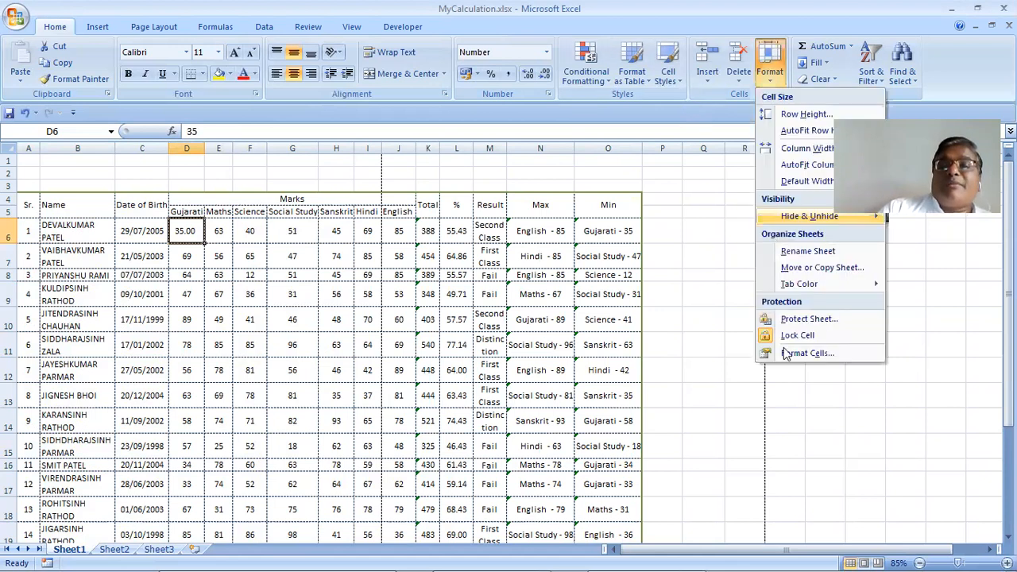
{"action": "left_click", "coordinate": [785, 353]}
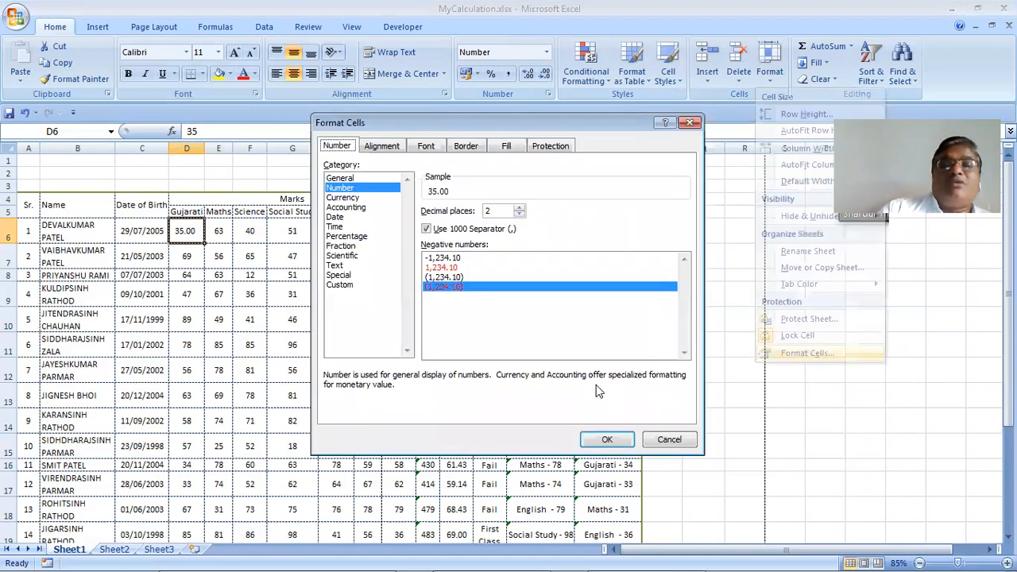
{"action": "left_click", "coordinate": [341, 198]}
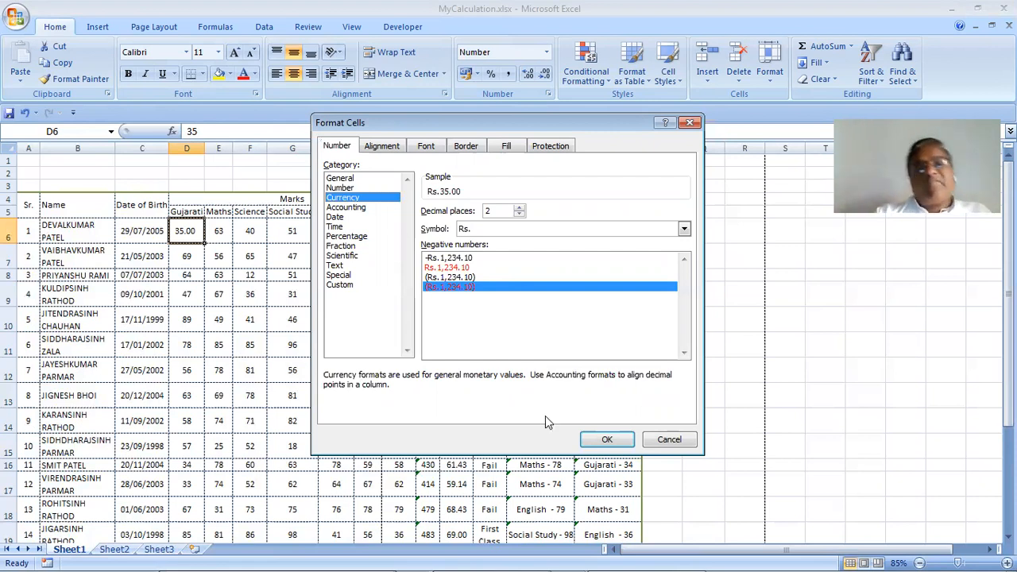
{"action": "mouse_move", "coordinate": [608, 556]}
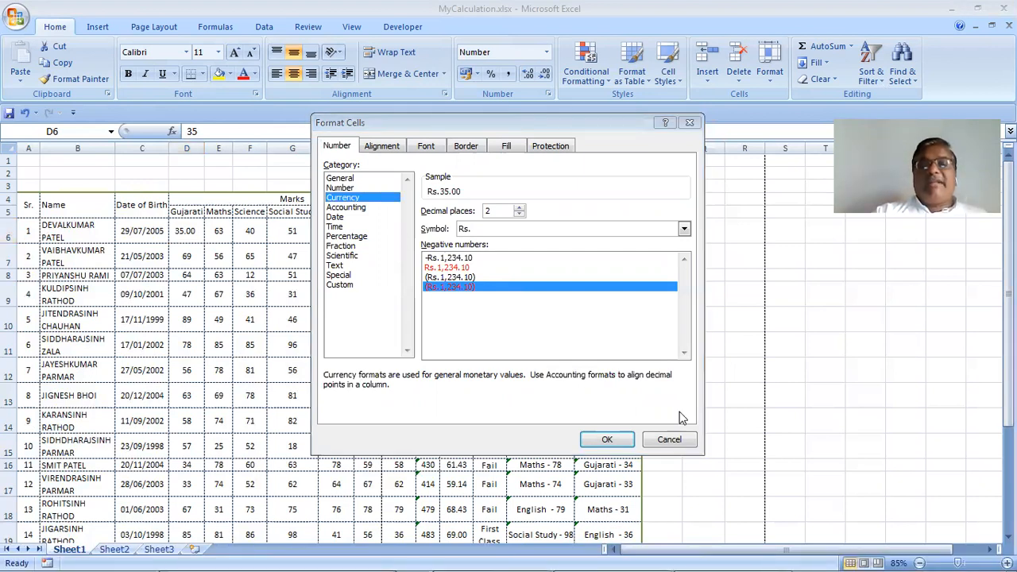
{"action": "left_click", "coordinate": [673, 443]}
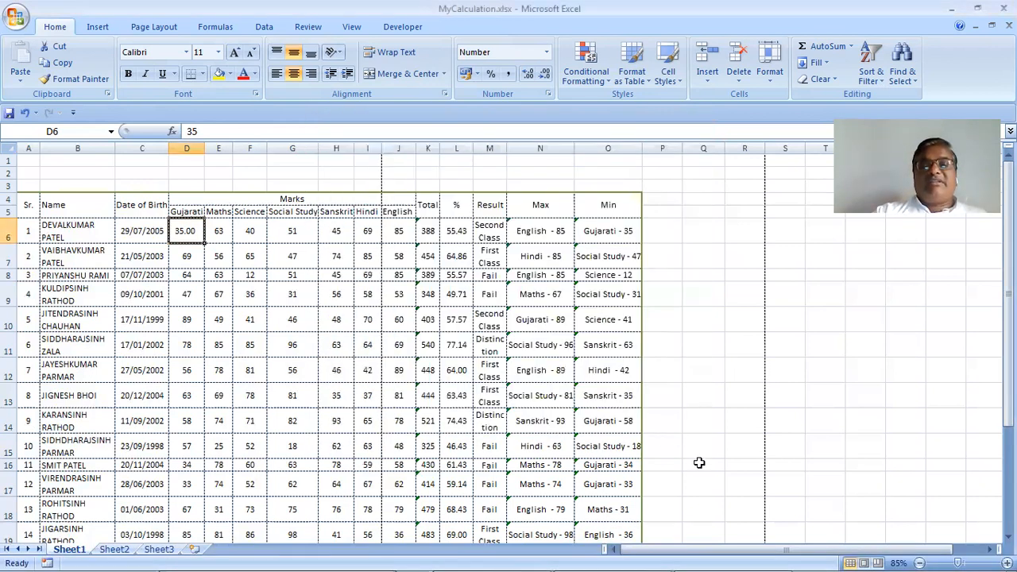
Minimize Excel, open All Control Panel Items from the Start menu, then return to the desktop
{"action": "left_click", "coordinate": [956, 11]}
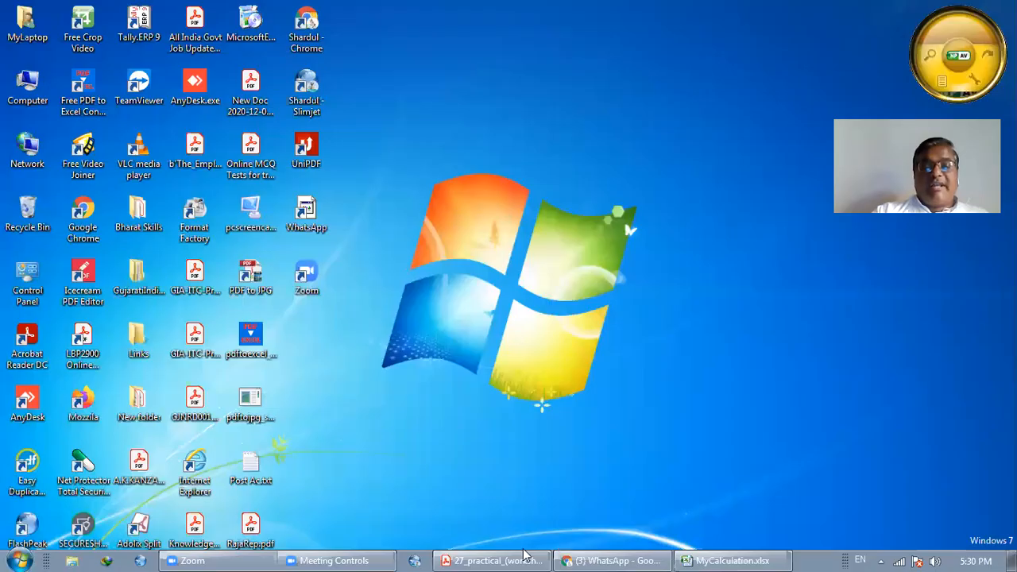
{"action": "left_click", "coordinate": [4, 556]}
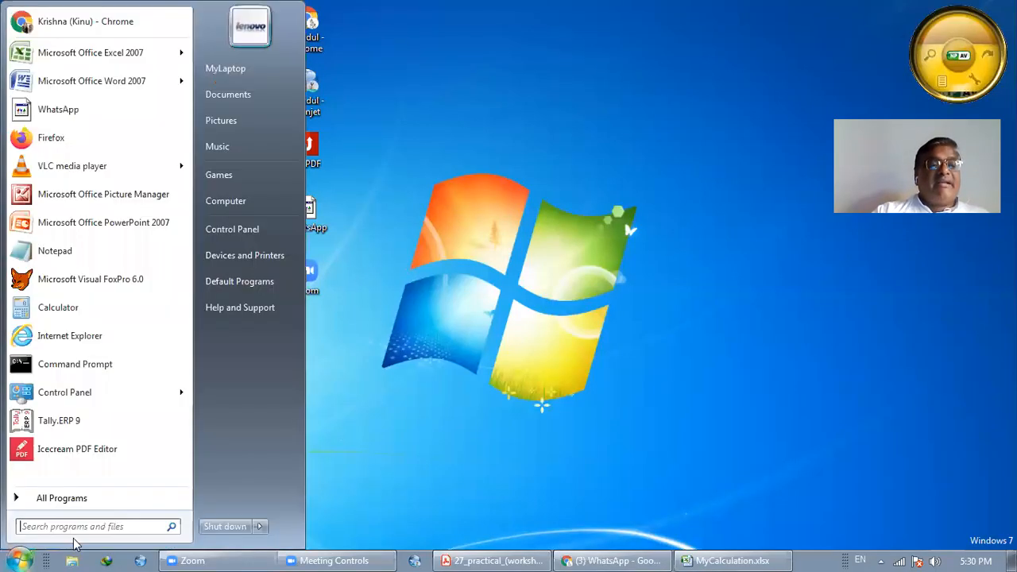
{"action": "left_click", "coordinate": [423, 218]}
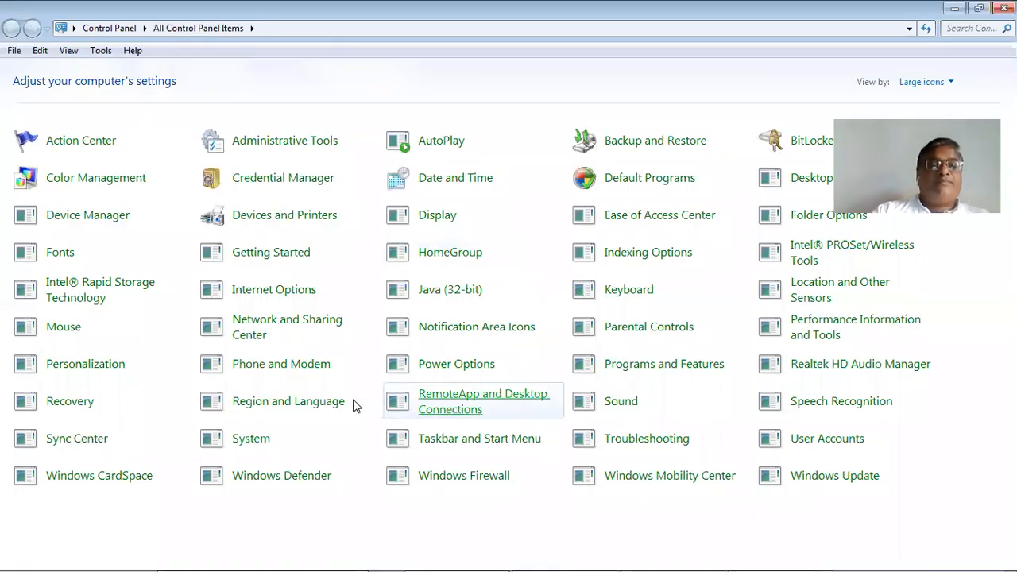
{"action": "left_click", "coordinate": [297, 437]}
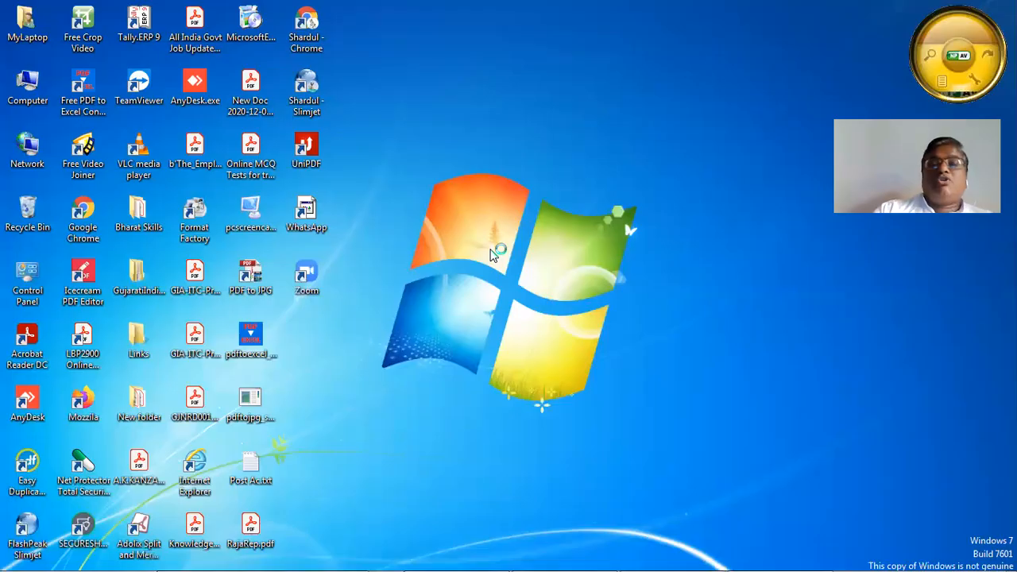
Restore the WhatsApp Chrome window and load the Google home page in a new tab
{"action": "mouse_move", "coordinate": [503, 551]}
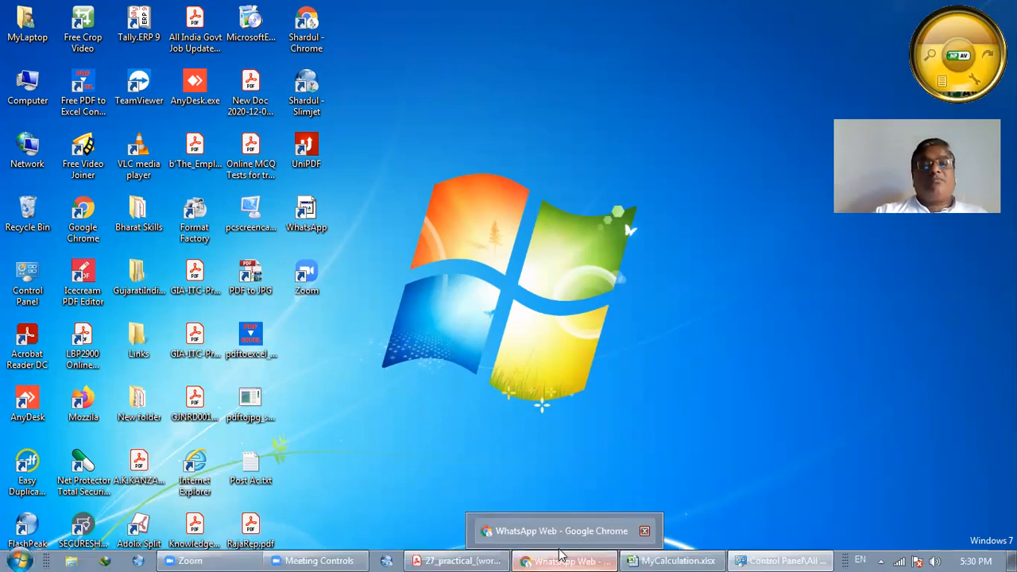
{"action": "left_click", "coordinate": [532, 558]}
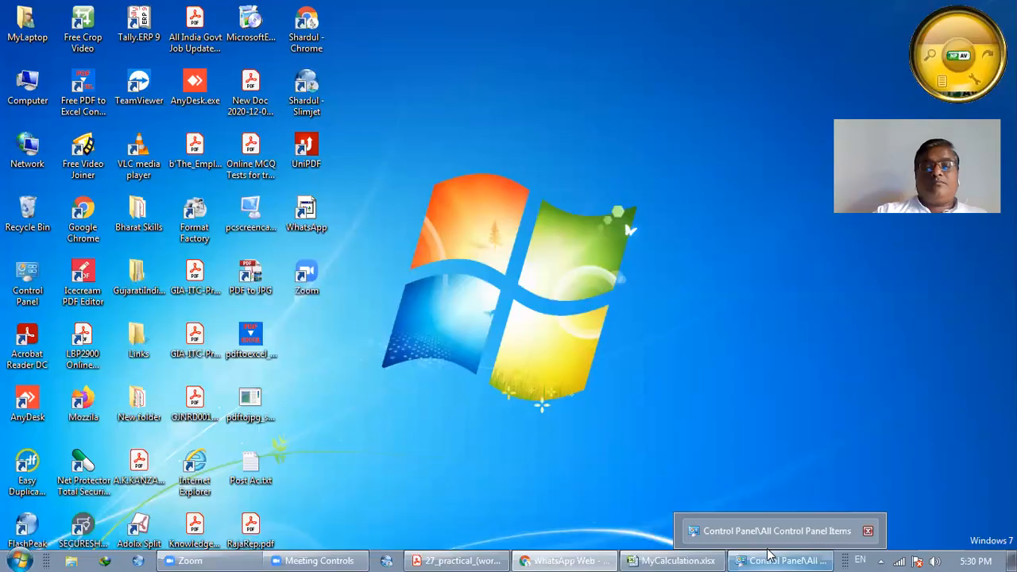
{"action": "left_click", "coordinate": [542, 556]}
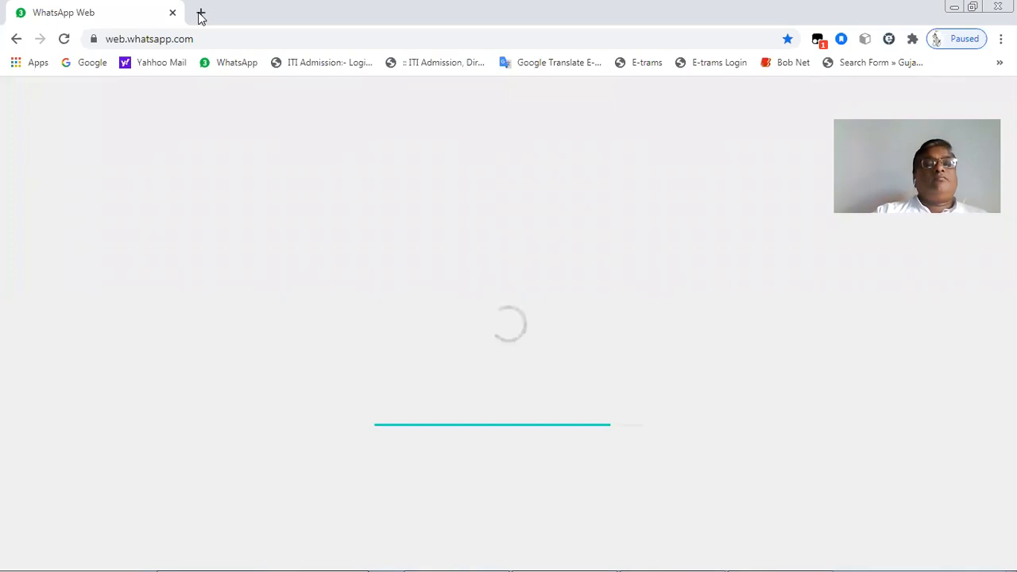
{"action": "left_click", "coordinate": [202, 13]}
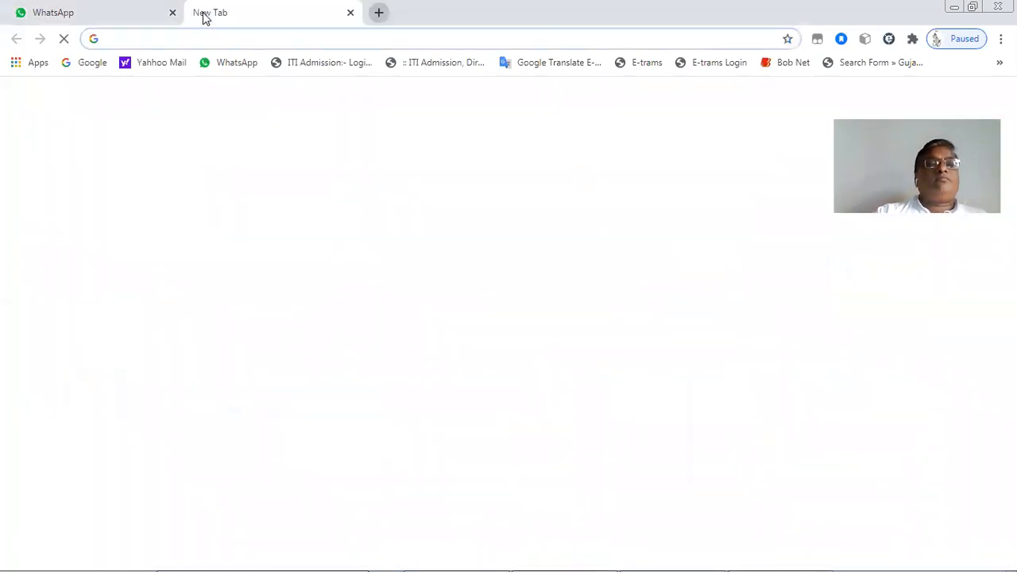
{"action": "left_click", "coordinate": [90, 63]}
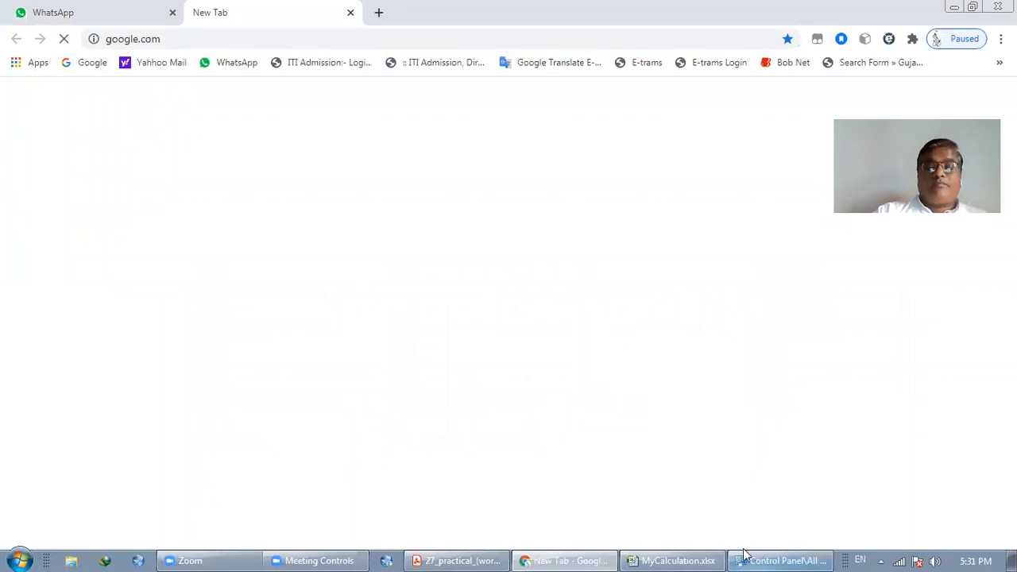
Bring the Control Panel items window back to the front from the taskbar
{"action": "left_click", "coordinate": [743, 561]}
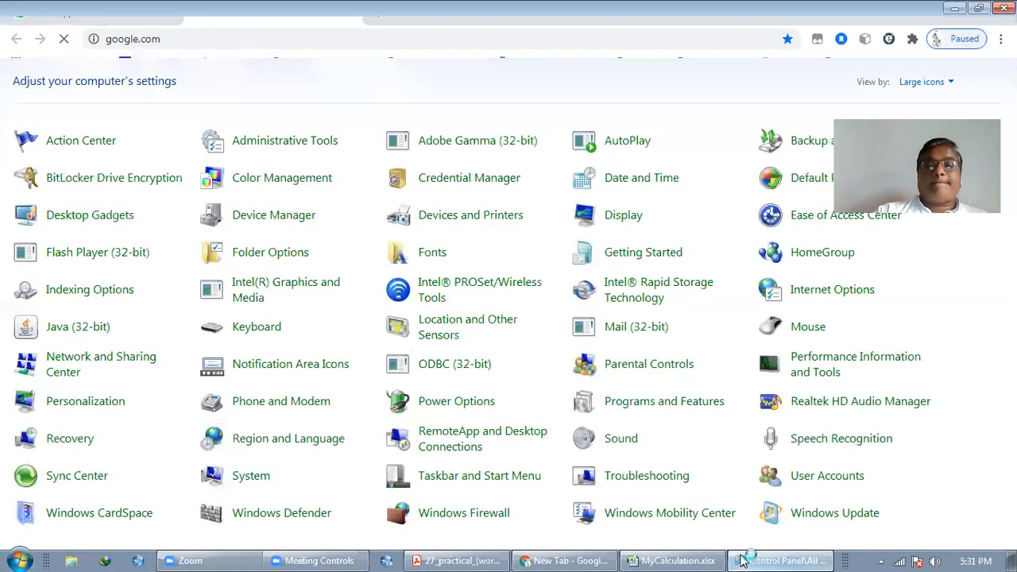
{"action": "left_click", "coordinate": [743, 561]}
{"action": "left_click", "coordinate": [742, 560]}
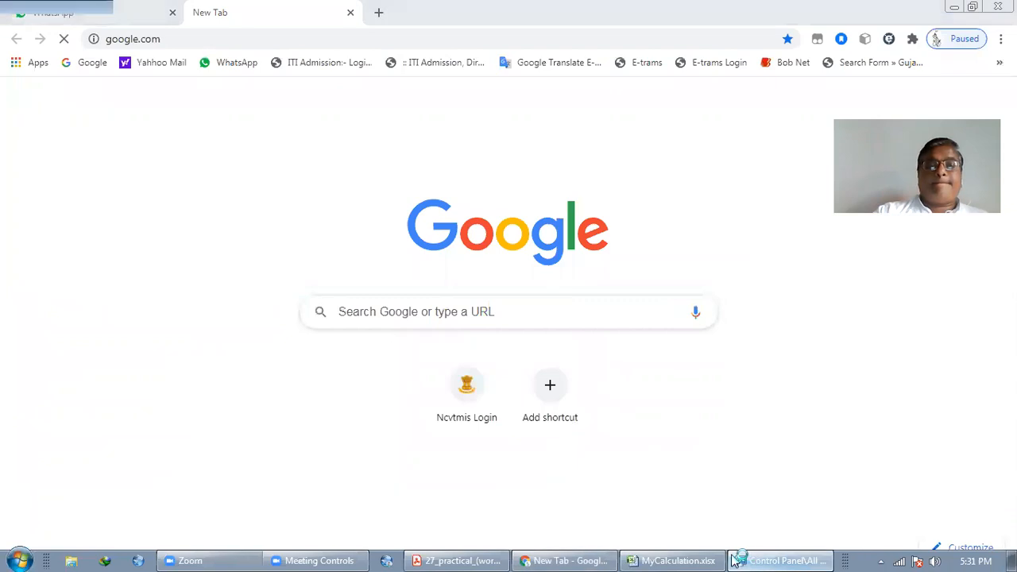
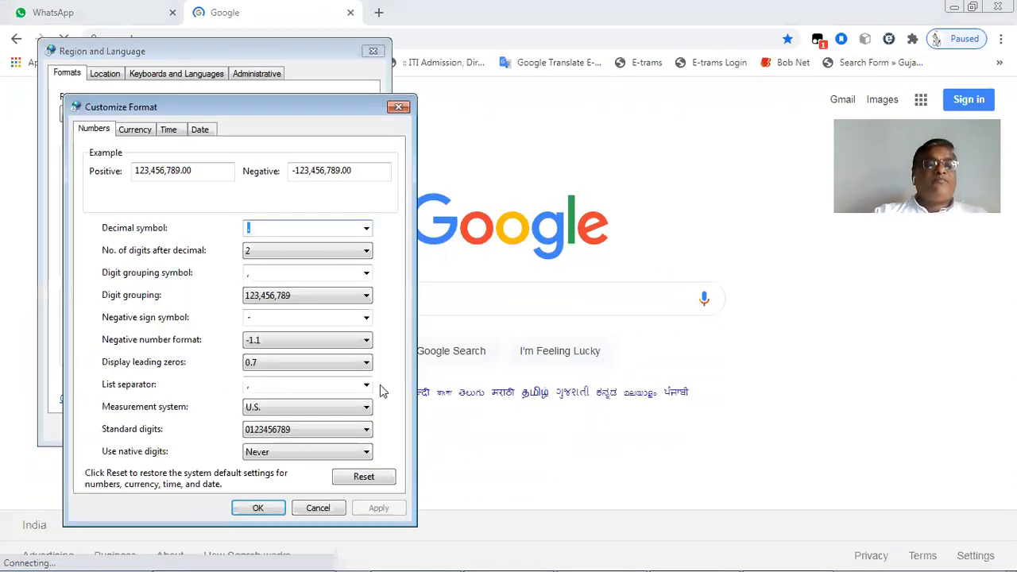
Type $ as the Windows currency symbol, then bring the Google page forward
{"action": "left_click", "coordinate": [135, 131]}
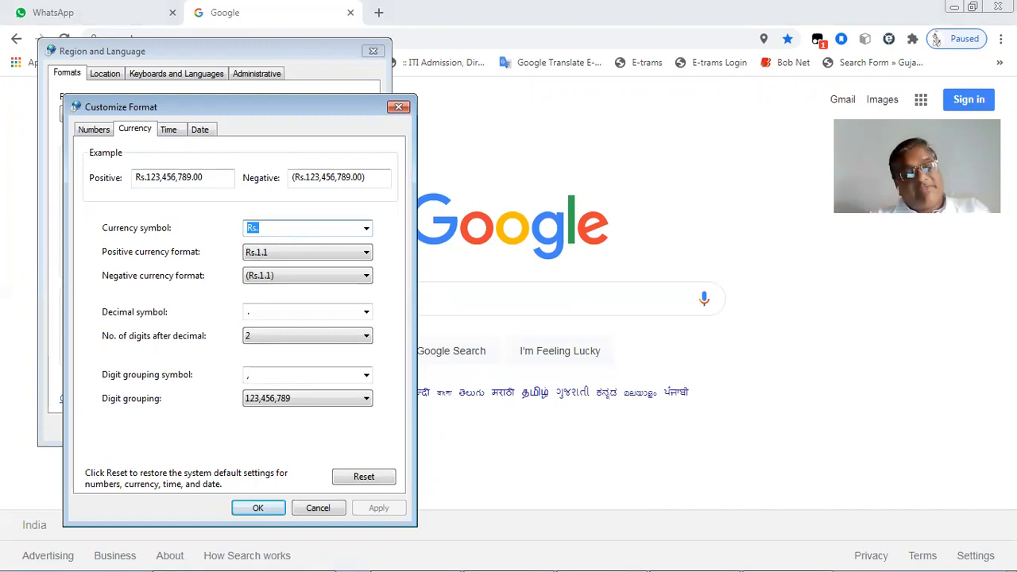
{"action": "type", "text": "$"}
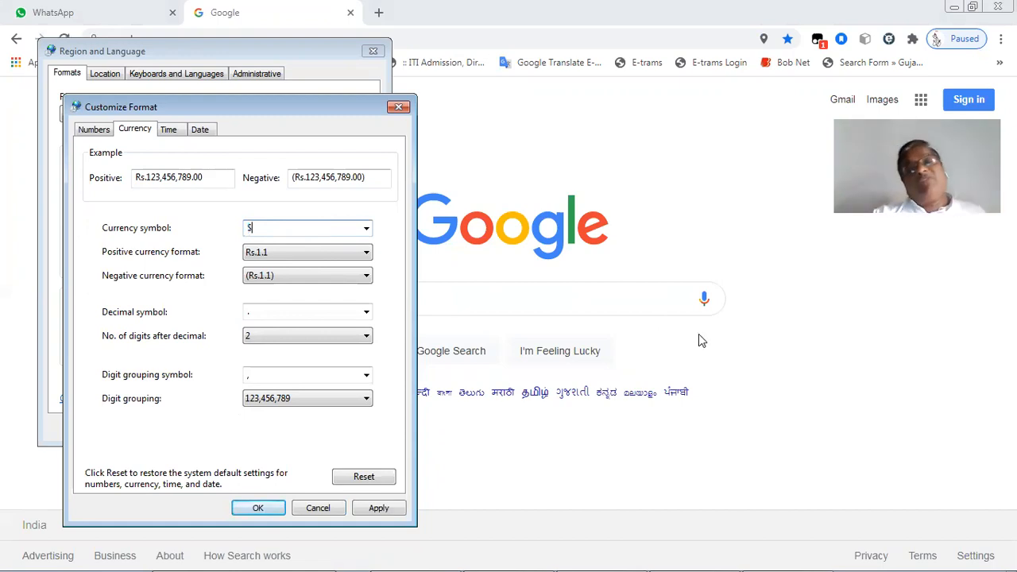
{"action": "left_click", "coordinate": [418, 322]}
{"action": "left_click", "coordinate": [414, 299]}
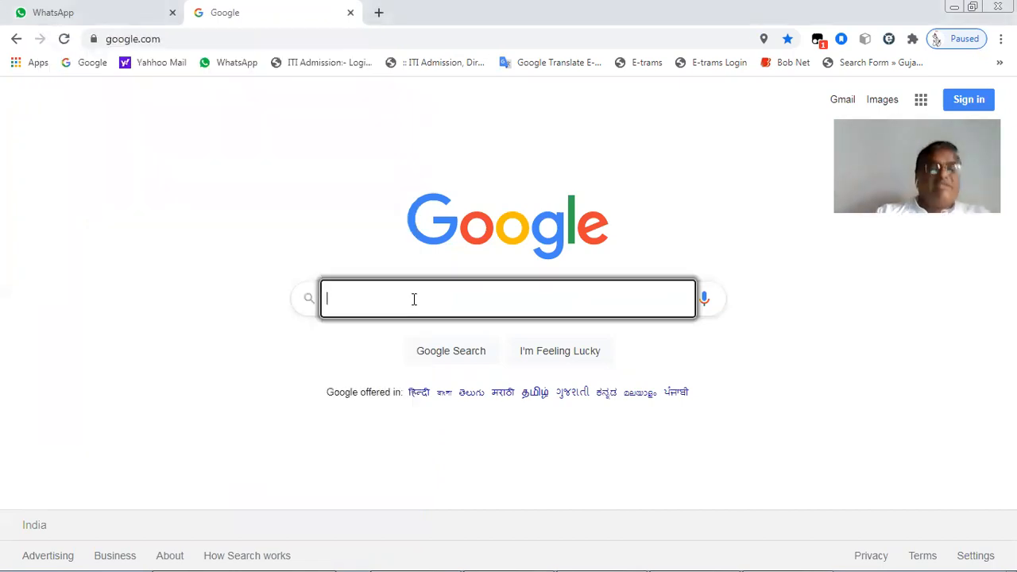
Search Google for 'Currency Symbol India ttf fonts' using the fonts download suggestion
{"action": "left_click", "coordinate": [414, 298]}
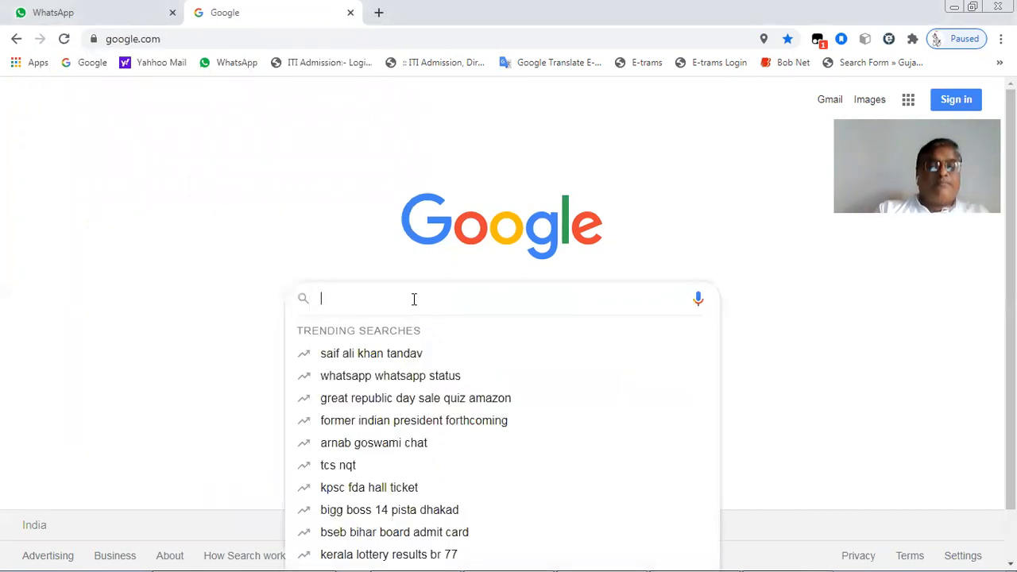
{"action": "type", "text": "Currenc"}
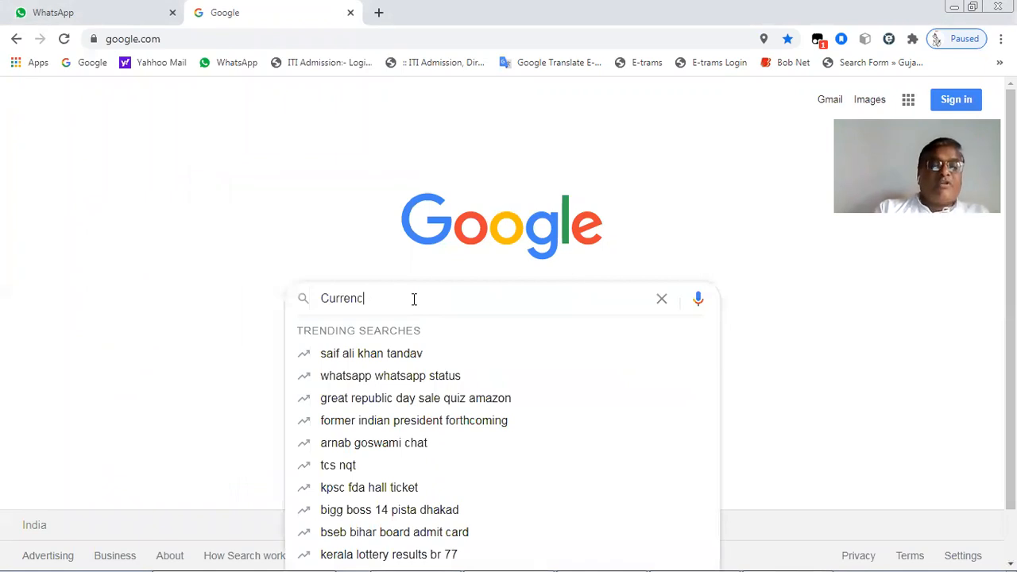
{"action": "type", "text": "y "}
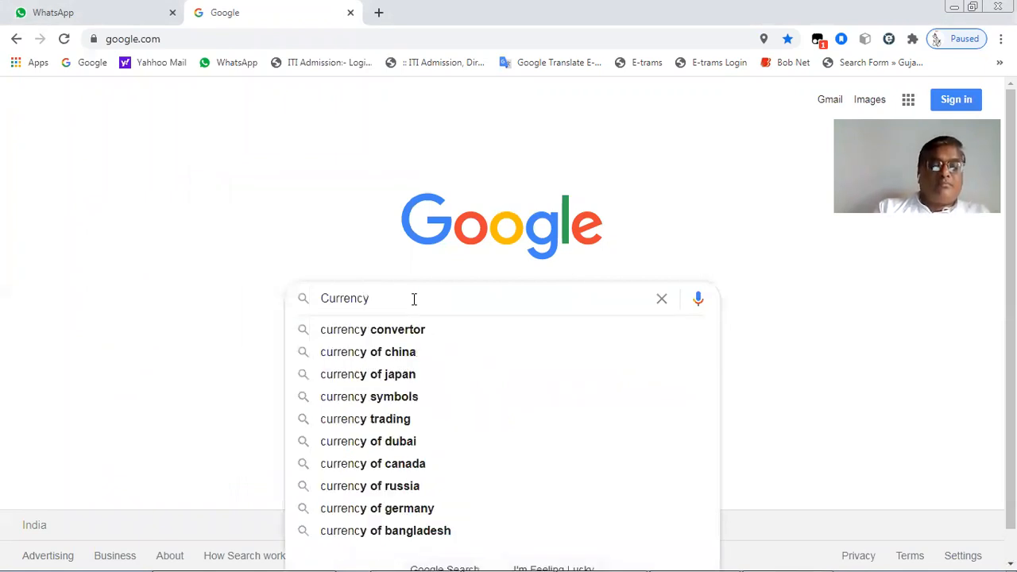
{"action": "type", "text": "Sym"}
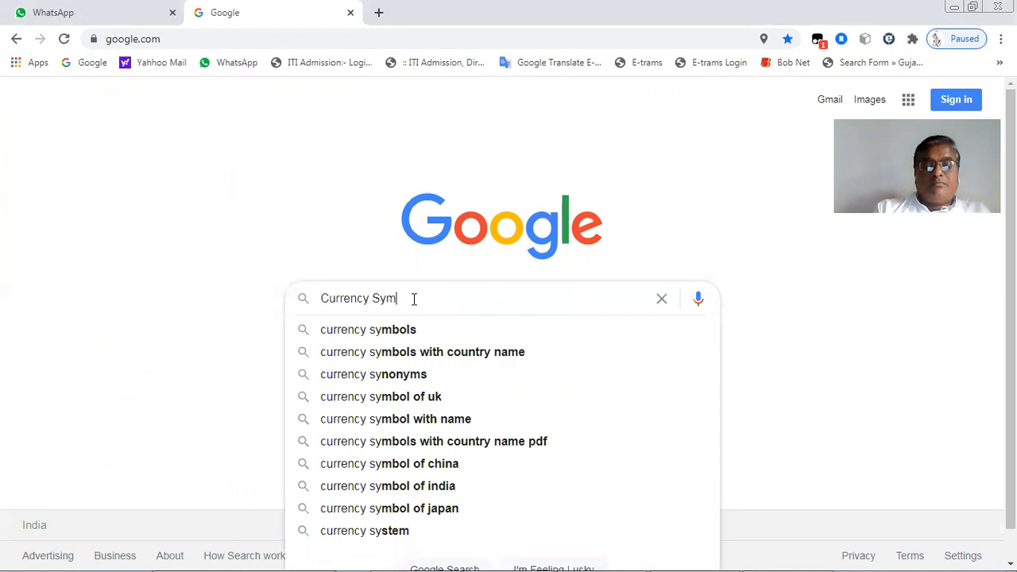
{"action": "type", "text": "bol"}
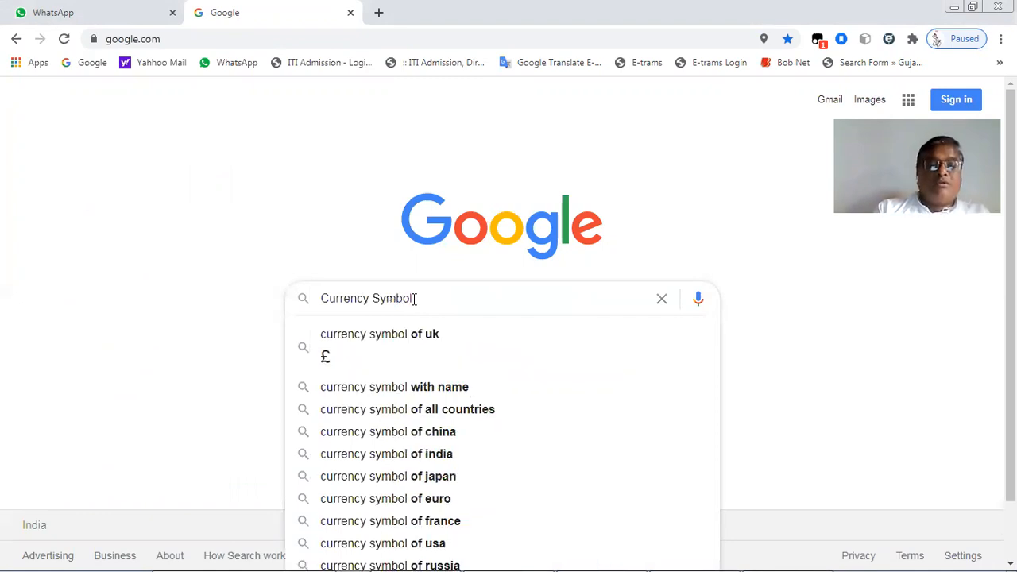
{"action": "type", "text": " India "}
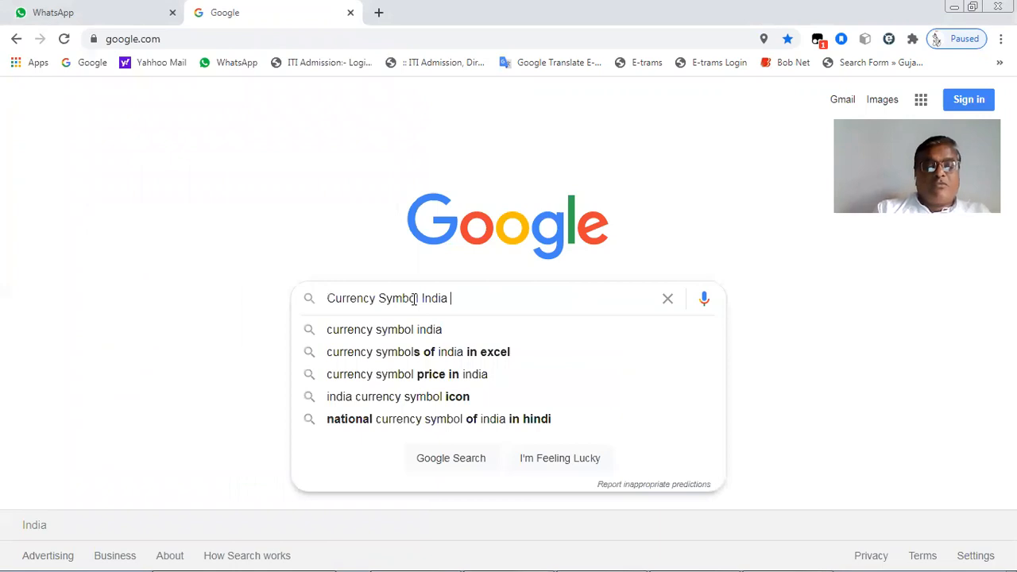
{"action": "type", "text": "ttf"}
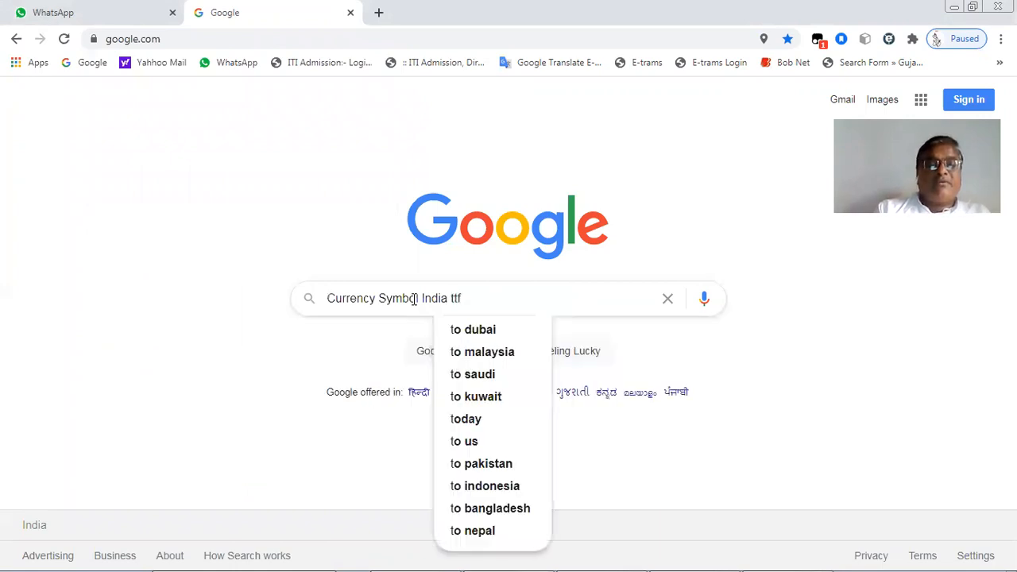
{"action": "type", "text": " fo"}
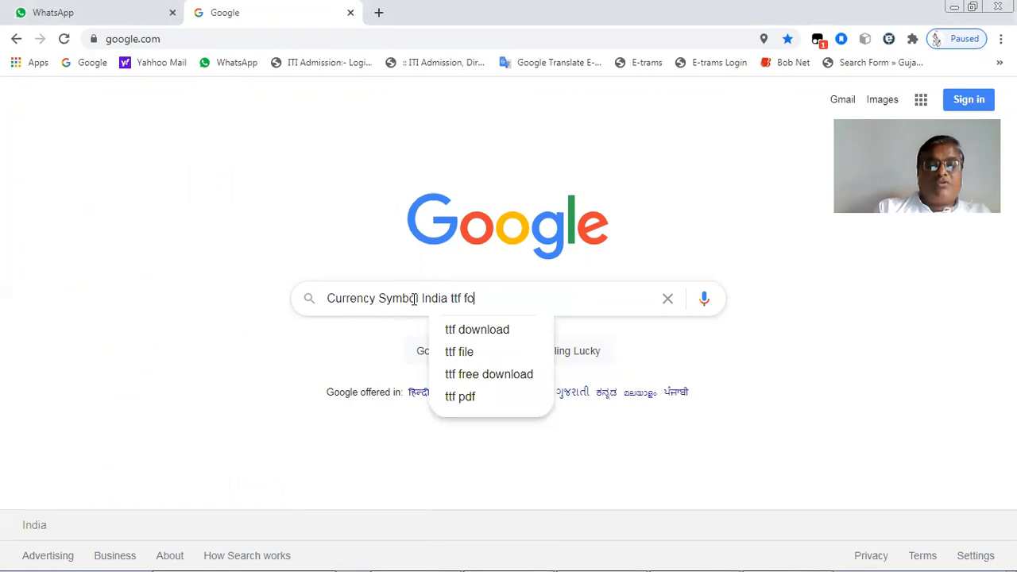
{"action": "type", "text": "nts"}
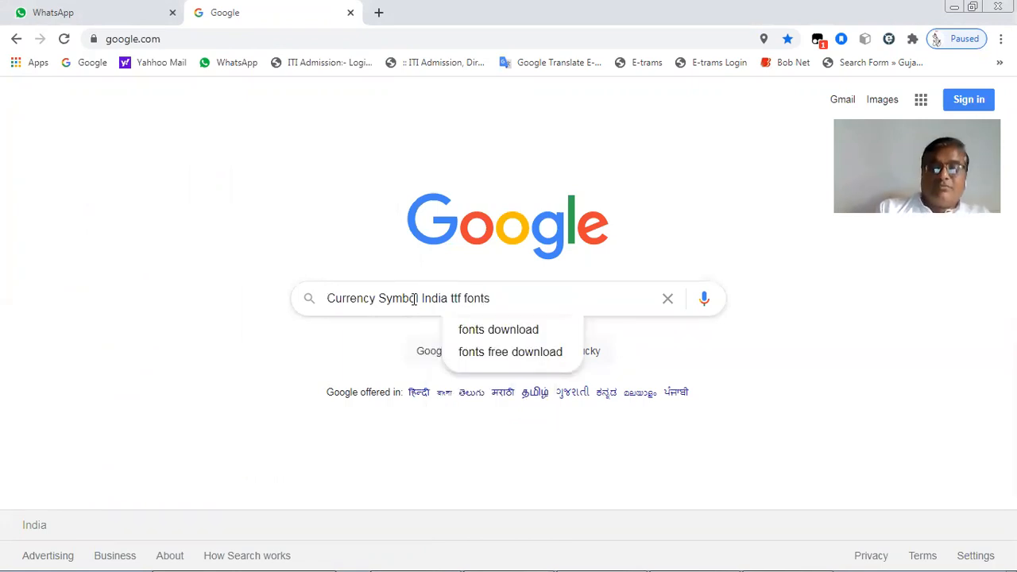
{"action": "key", "text": "Down"}
{"action": "key", "text": "Return"}
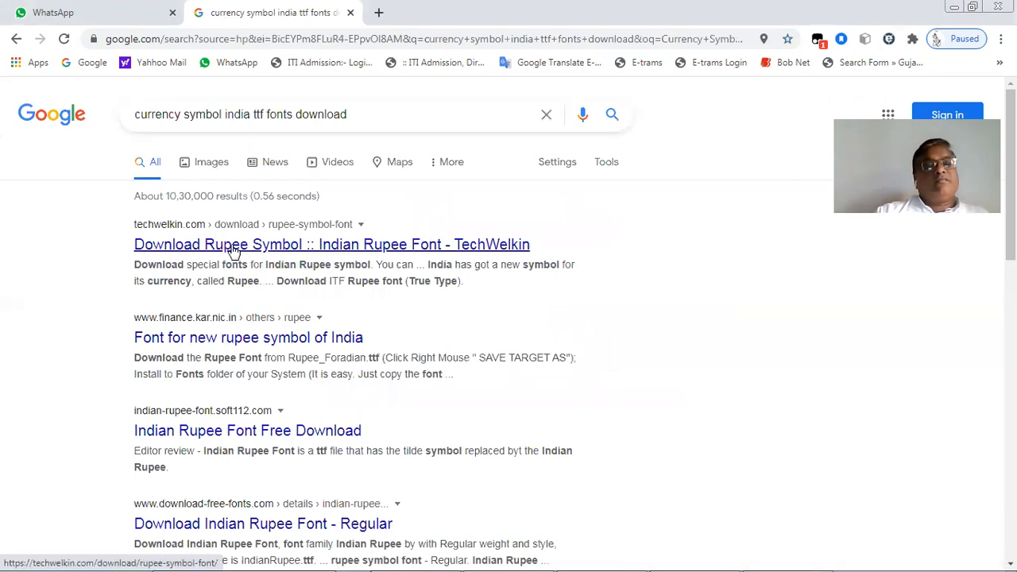
Open the TechWelkin rupee font article and scroll to its download link
{"action": "left_click", "coordinate": [232, 253]}
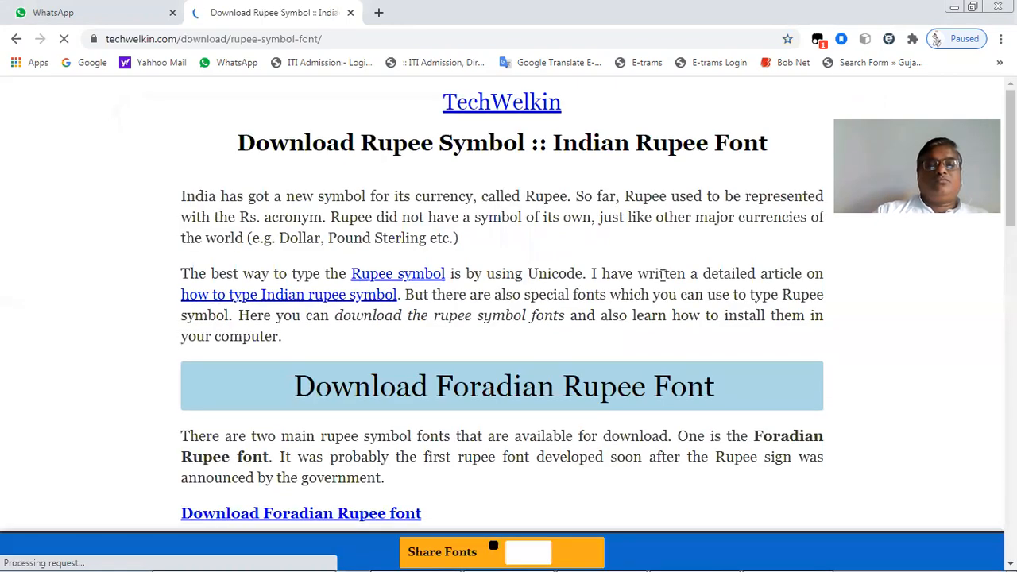
{"action": "scroll", "coordinate": [606, 254], "scroll_direction": "down", "scroll_amount": 2}
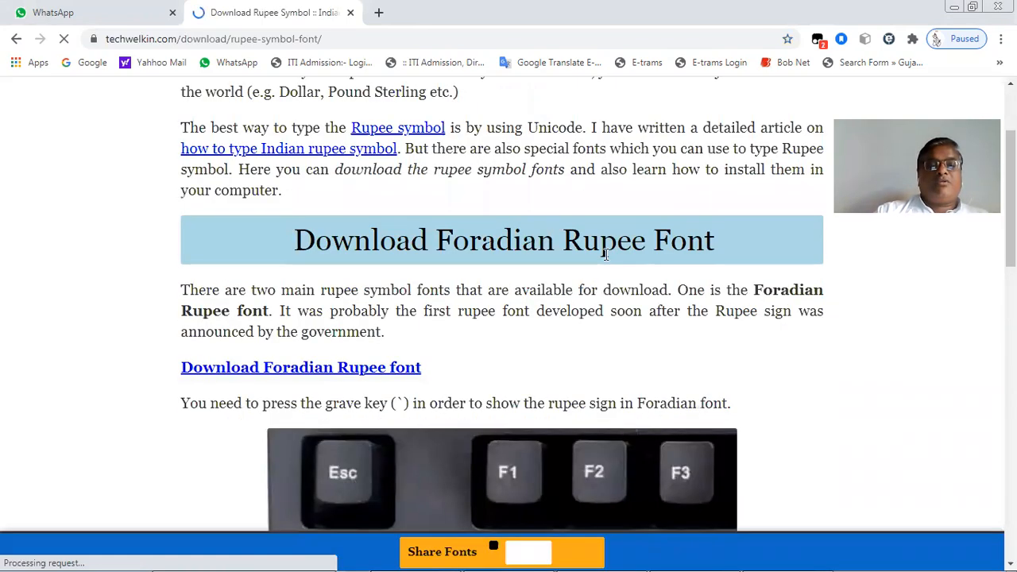
{"action": "scroll", "coordinate": [604, 254], "scroll_direction": "down", "scroll_amount": 1}
{"action": "scroll", "coordinate": [605, 254], "scroll_direction": "down", "scroll_amount": 2}
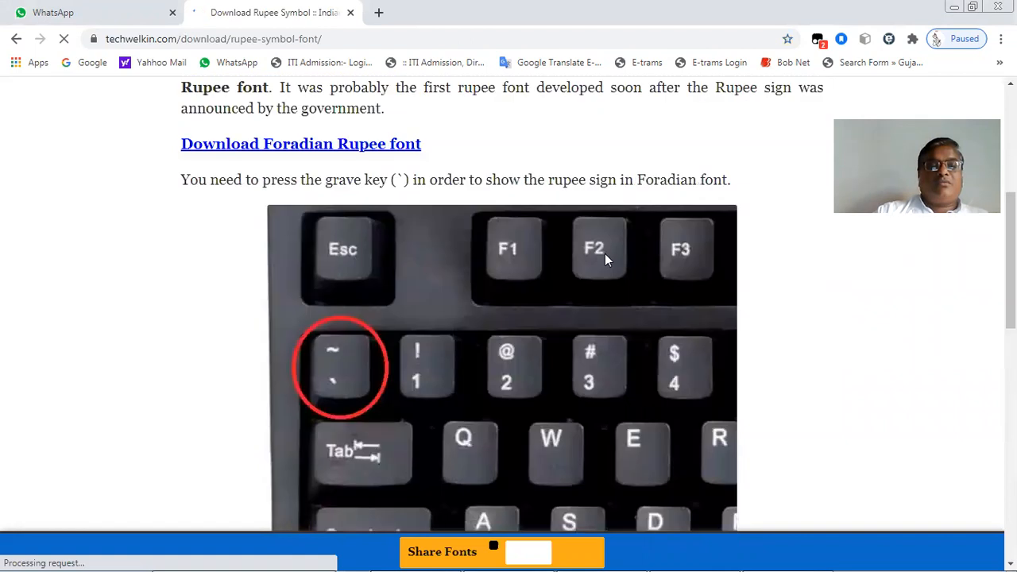
{"action": "scroll", "coordinate": [604, 254], "scroll_direction": "down", "scroll_amount": 5}
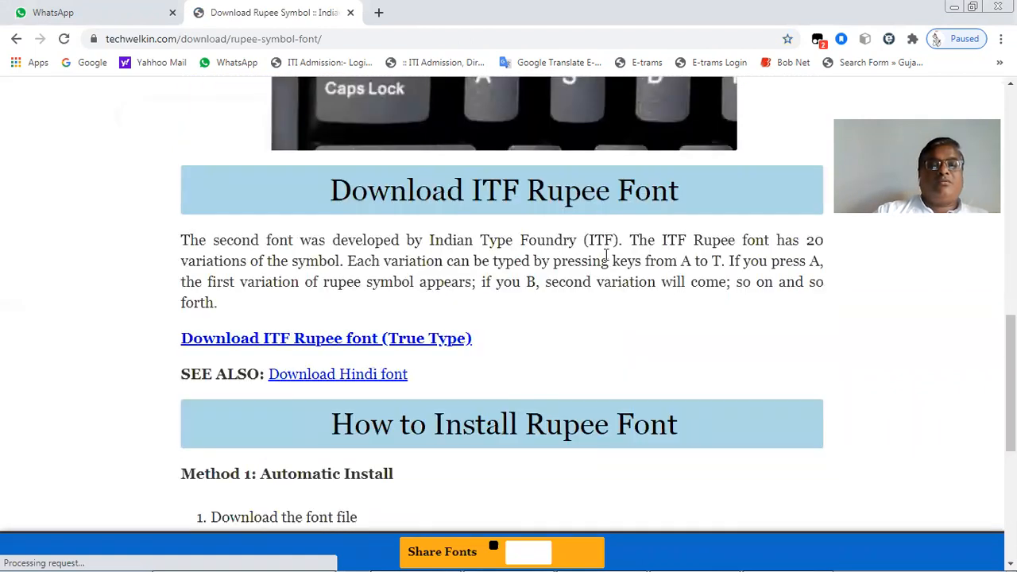
Download the ITF Rupee True Type font and save ITF-Rupee.ttf to the Desktop
{"action": "left_click", "coordinate": [296, 342]}
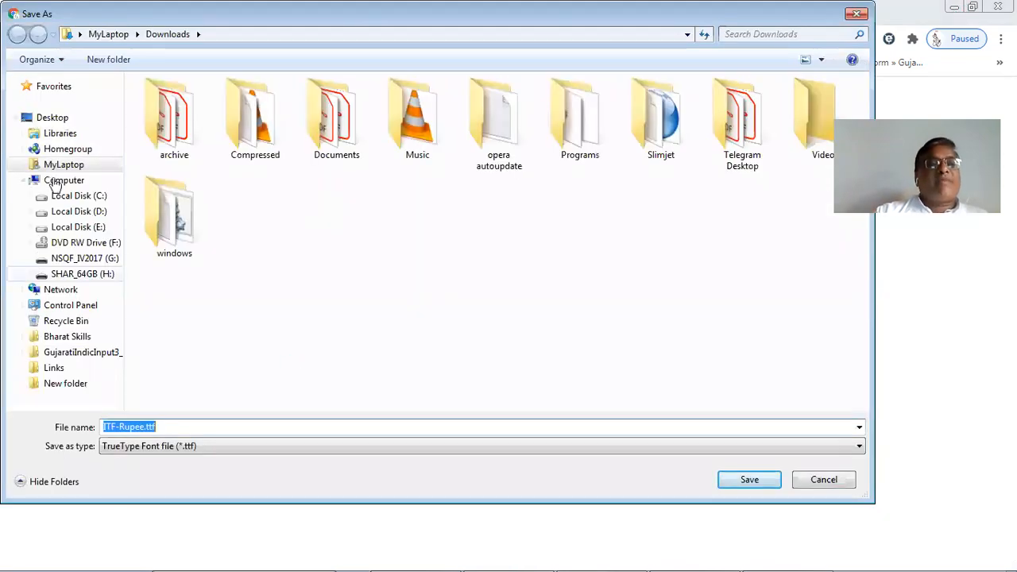
{"action": "left_click", "coordinate": [56, 120]}
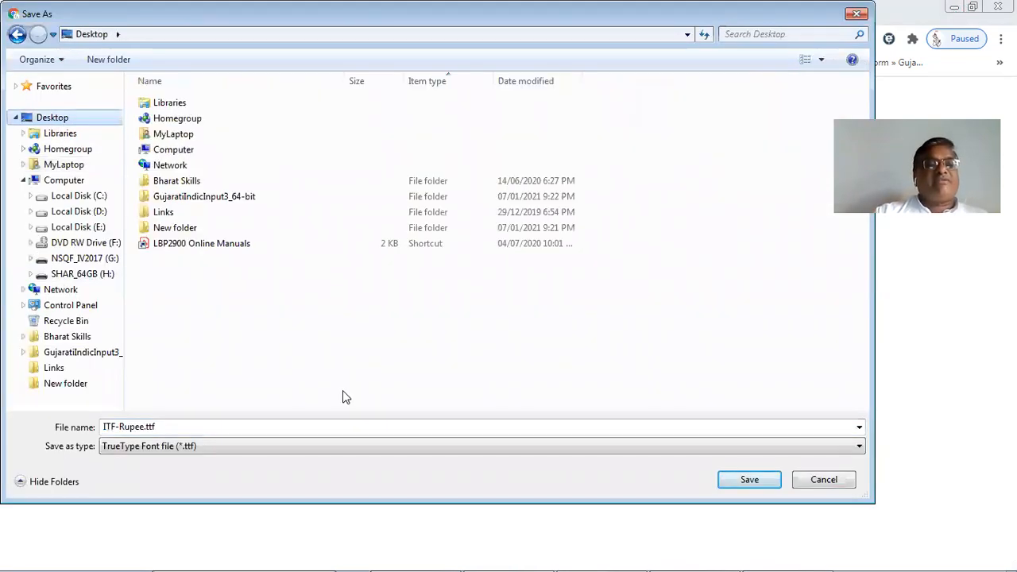
{"action": "left_click", "coordinate": [749, 483]}
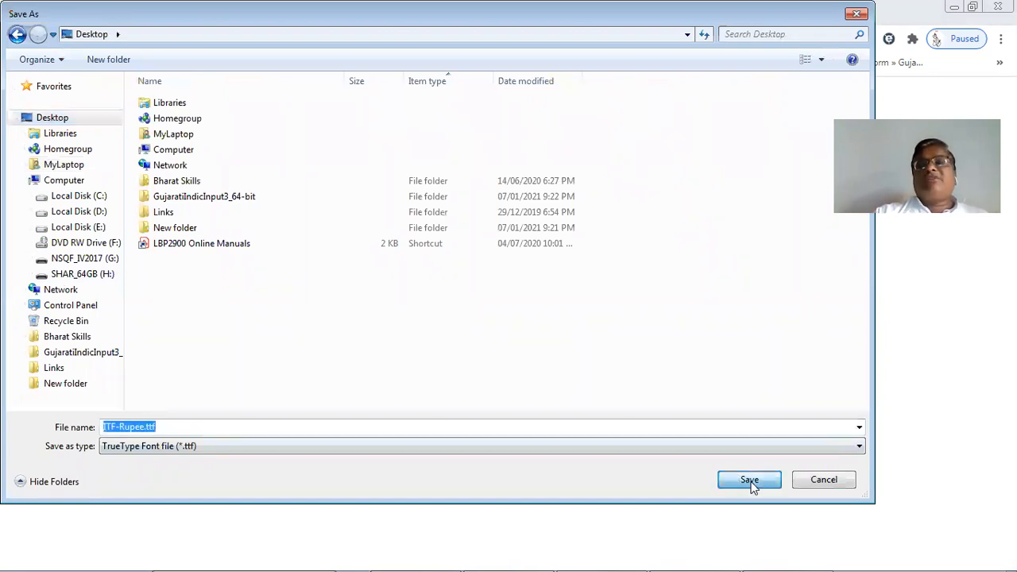
{"action": "left_click", "coordinate": [751, 481]}
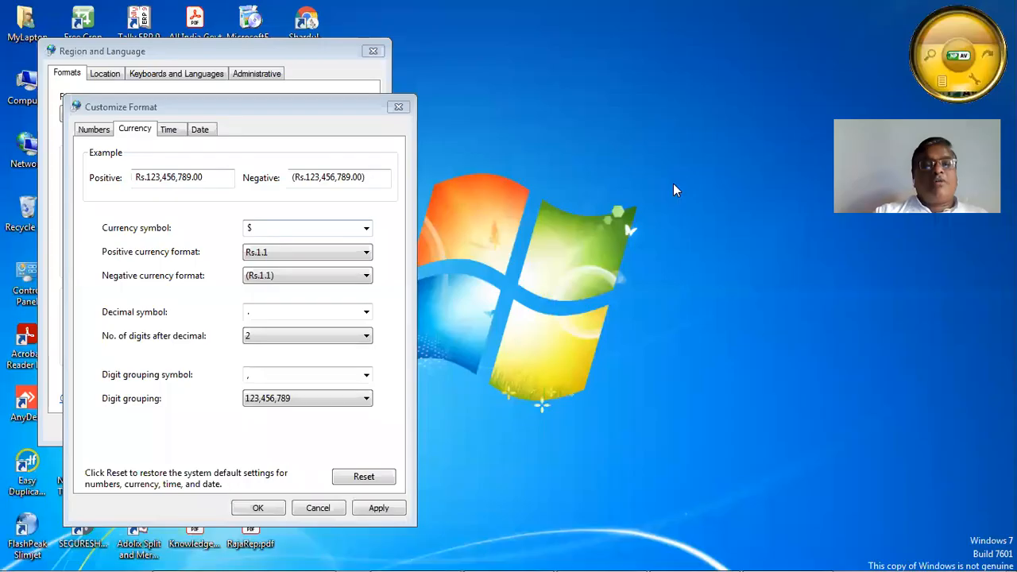
Cancel the Customize Format changes and move the Region and Language dialog aside
{"action": "mouse_move", "coordinate": [138, 557]}
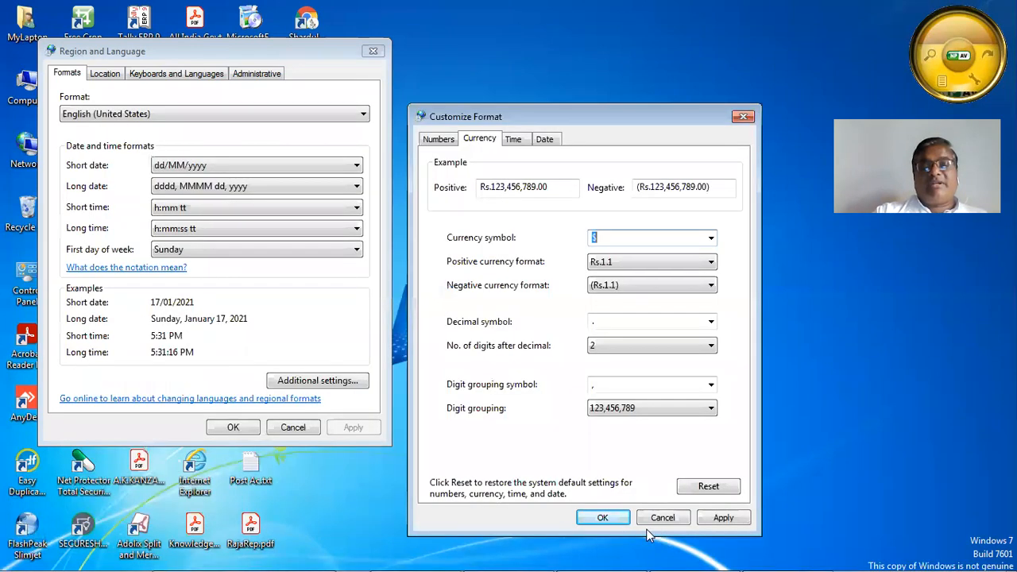
{"action": "left_click", "coordinate": [659, 521]}
{"action": "left_click_drag", "start_coordinate": [261, 50], "coordinate": [606, 77]}
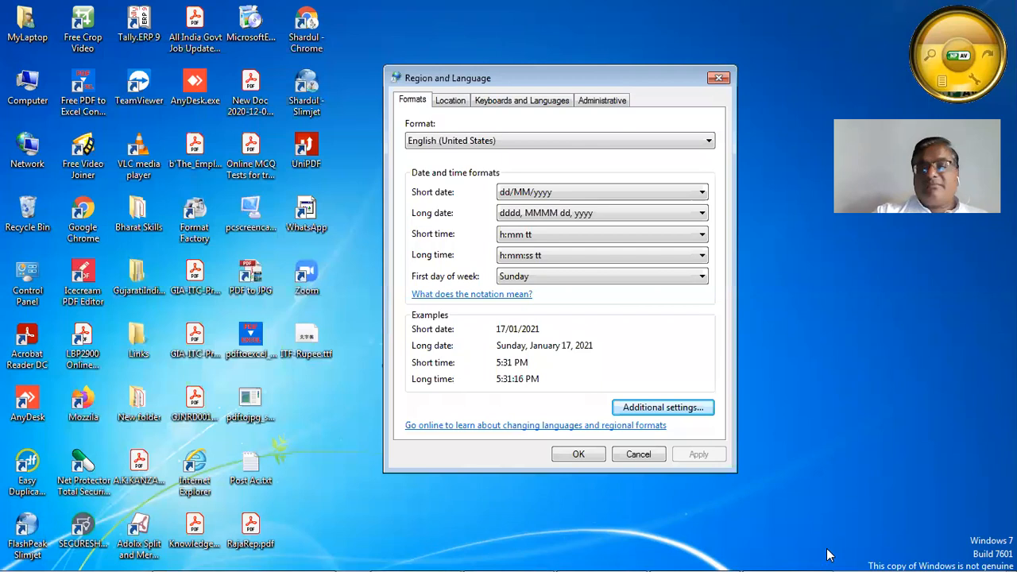
Preview ITF Rupee.ttf from the desktop, close it, and return to Control Panel
{"action": "left_click", "coordinate": [316, 343]}
{"action": "double_click", "coordinate": [316, 343]}
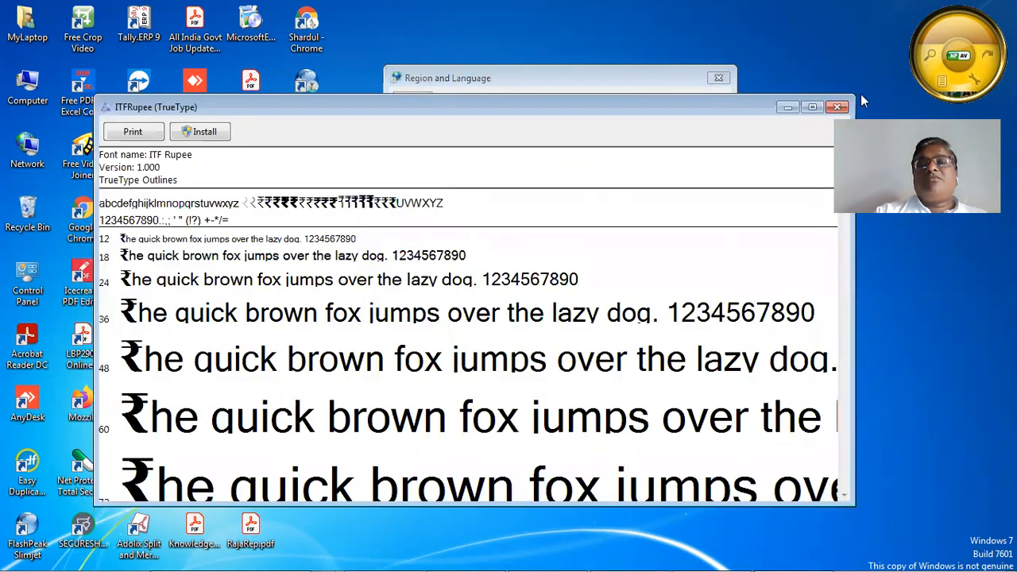
{"action": "left_click", "coordinate": [838, 106]}
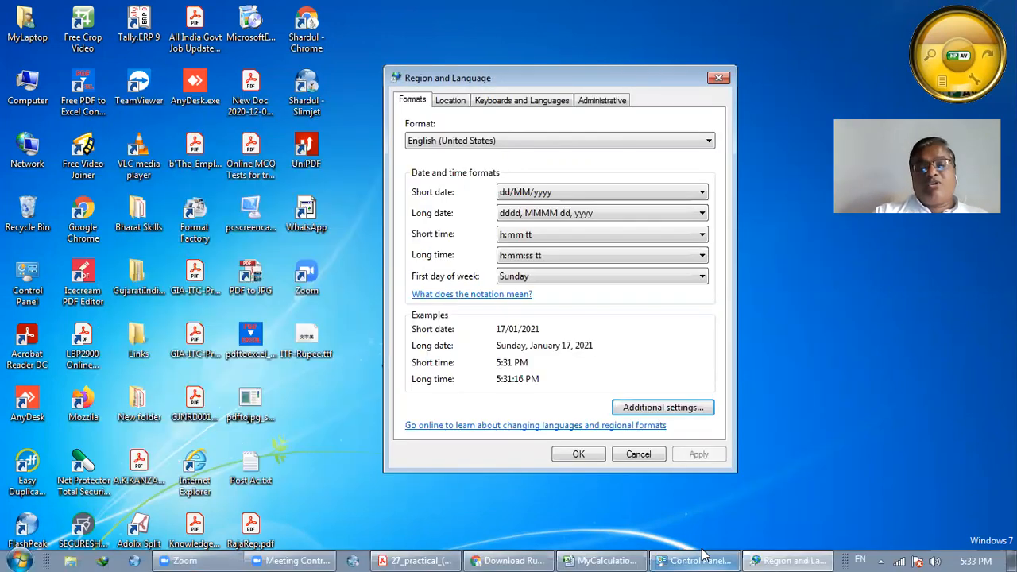
{"action": "left_click", "coordinate": [702, 558]}
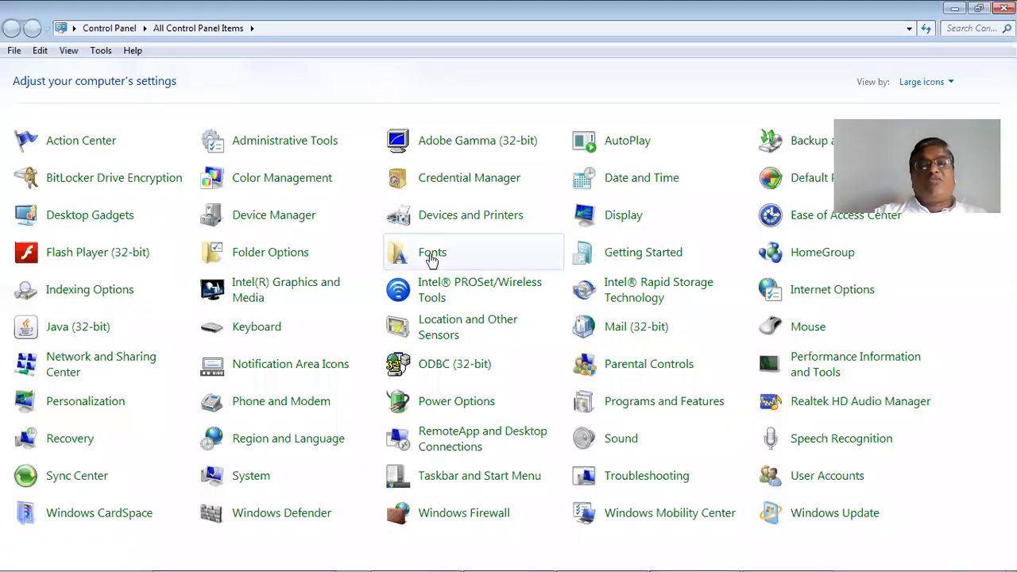
Install the font by copying ITF-Rupee.ttf from the desktop into the Control Panel Fonts folder
{"action": "left_click", "coordinate": [430, 256]}
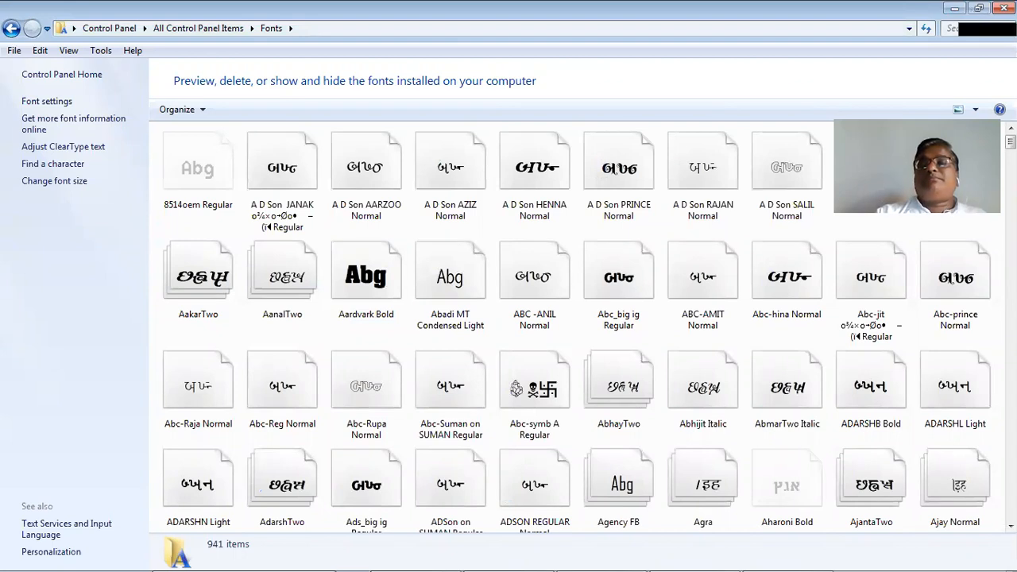
{"action": "left_click", "coordinate": [978, 15]}
{"action": "left_click_drag", "start_coordinate": [379, 7], "coordinate": [708, 27]}
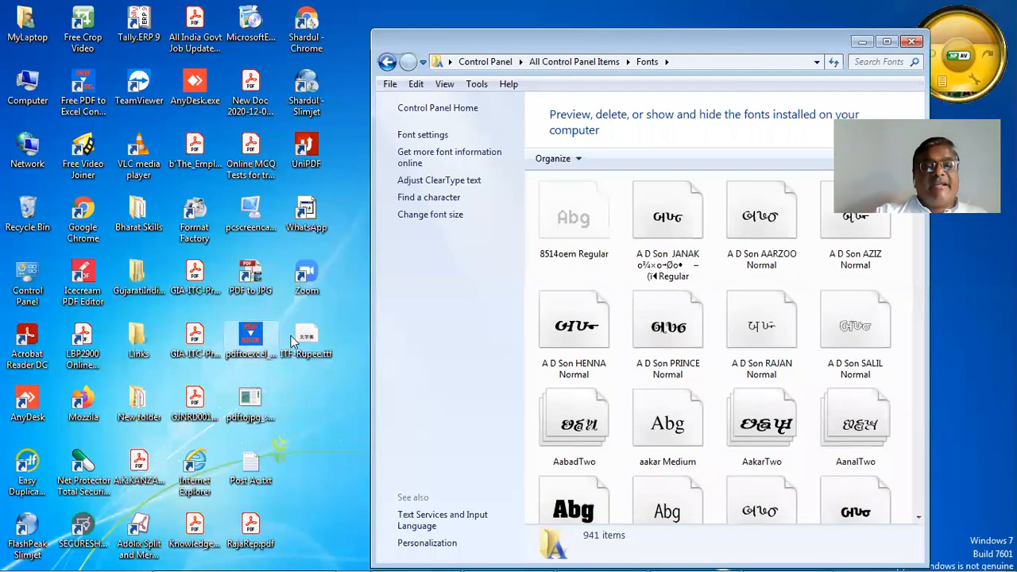
{"action": "right_click", "coordinate": [309, 338]}
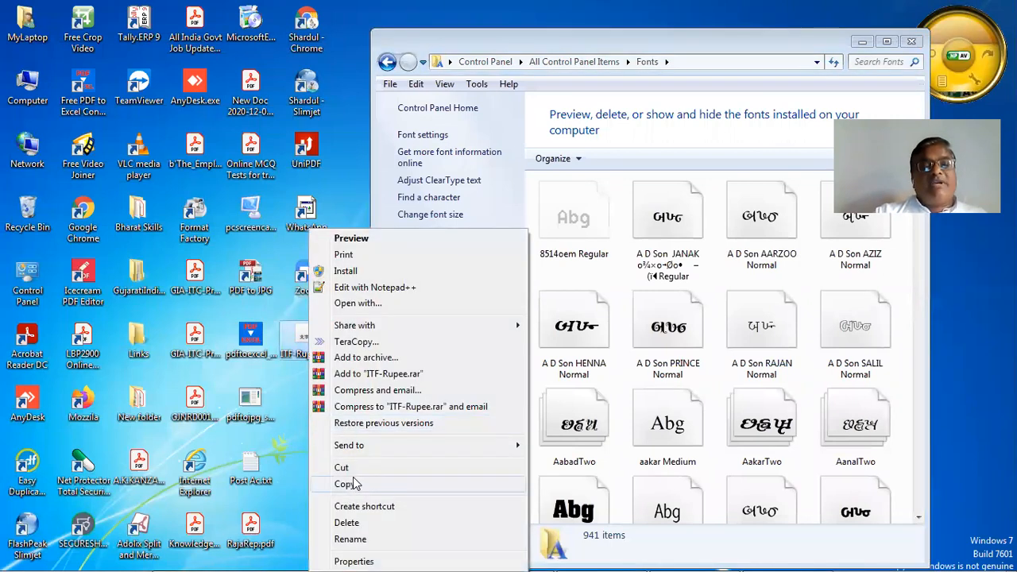
{"action": "left_click", "coordinate": [392, 476]}
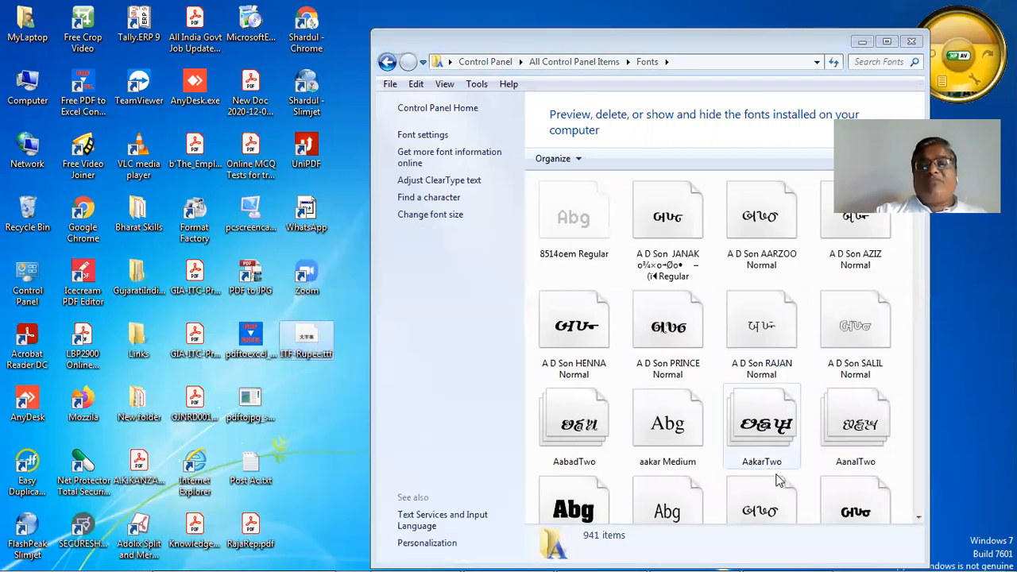
{"action": "left_click", "coordinate": [901, 442]}
{"action": "key", "text": "ctrl+v"}
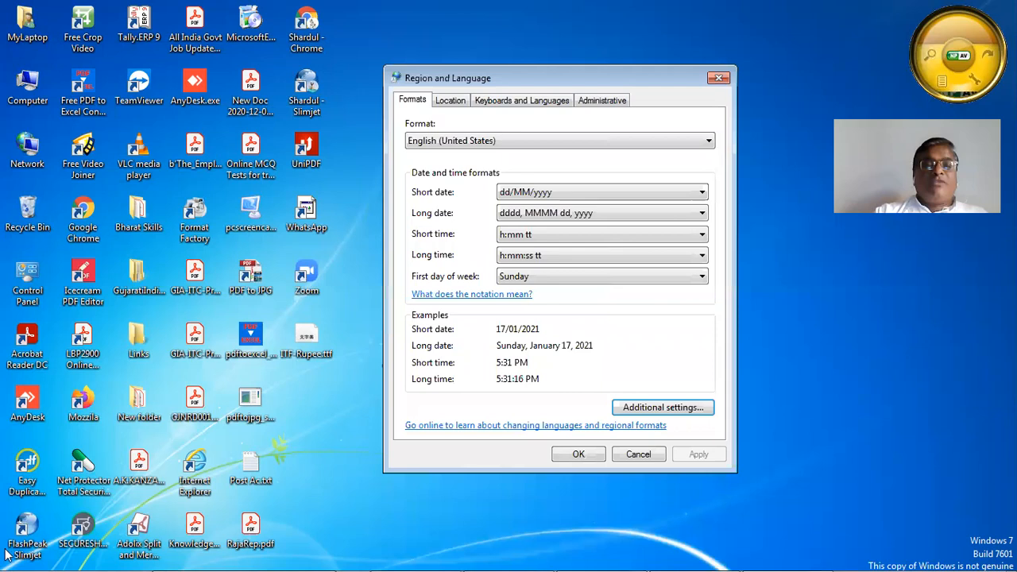
Launch Character Map from Start > All Programs > Accessories > System Tools
{"action": "left_click", "coordinate": [22, 559]}
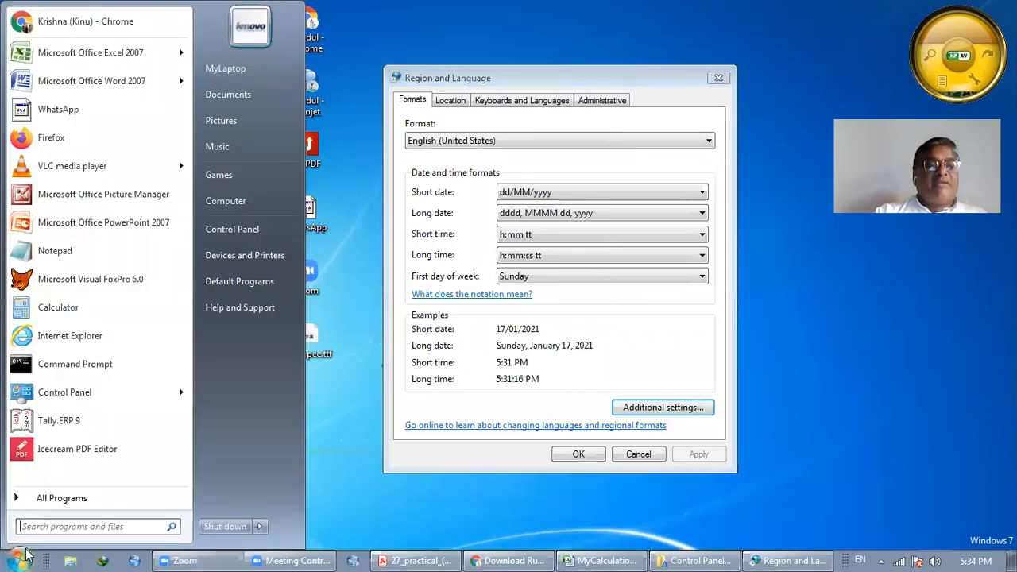
{"action": "left_click", "coordinate": [69, 499]}
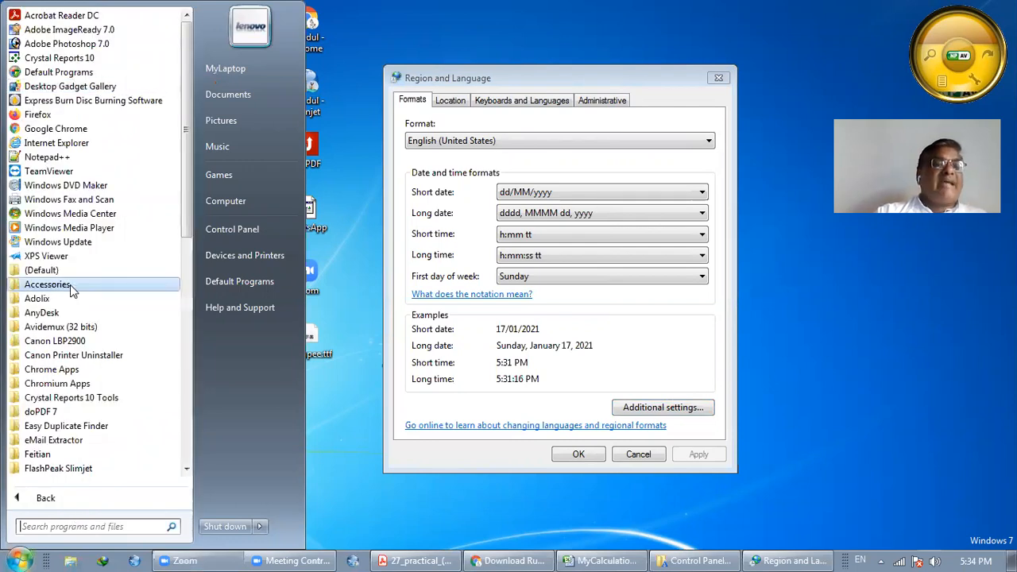
{"action": "left_click", "coordinate": [70, 284]}
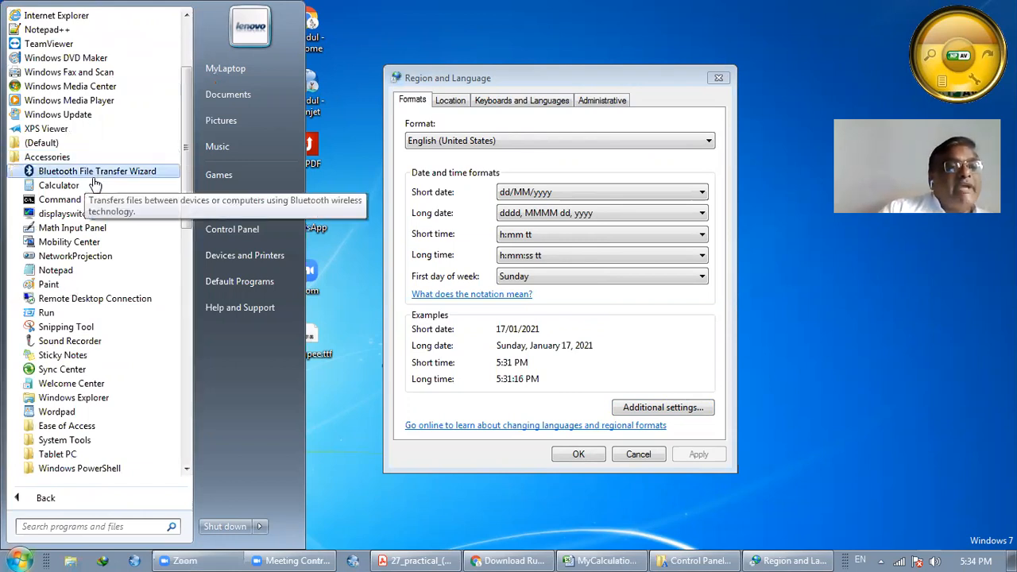
{"action": "left_click", "coordinate": [83, 441]}
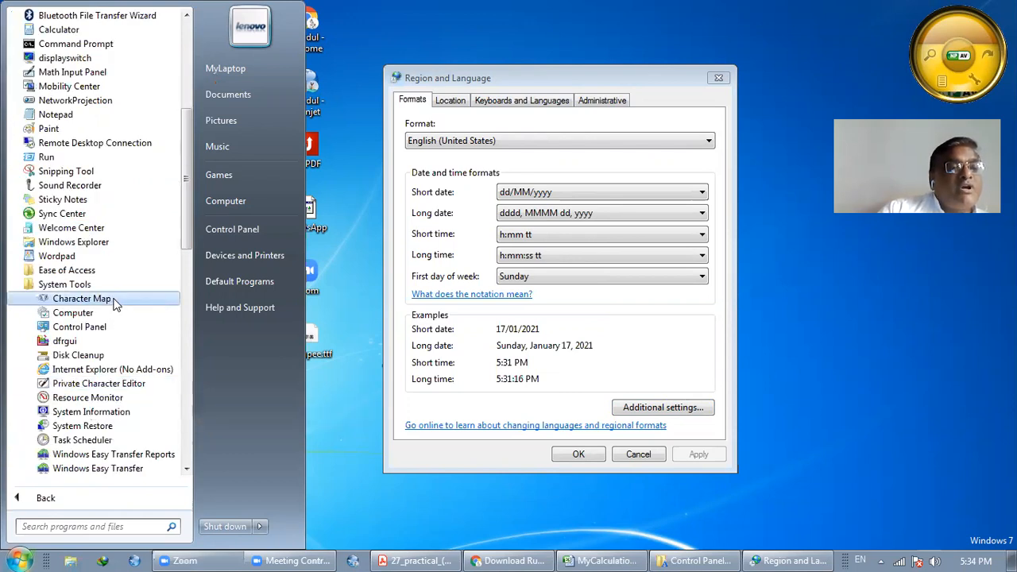
{"action": "left_click", "coordinate": [119, 299]}
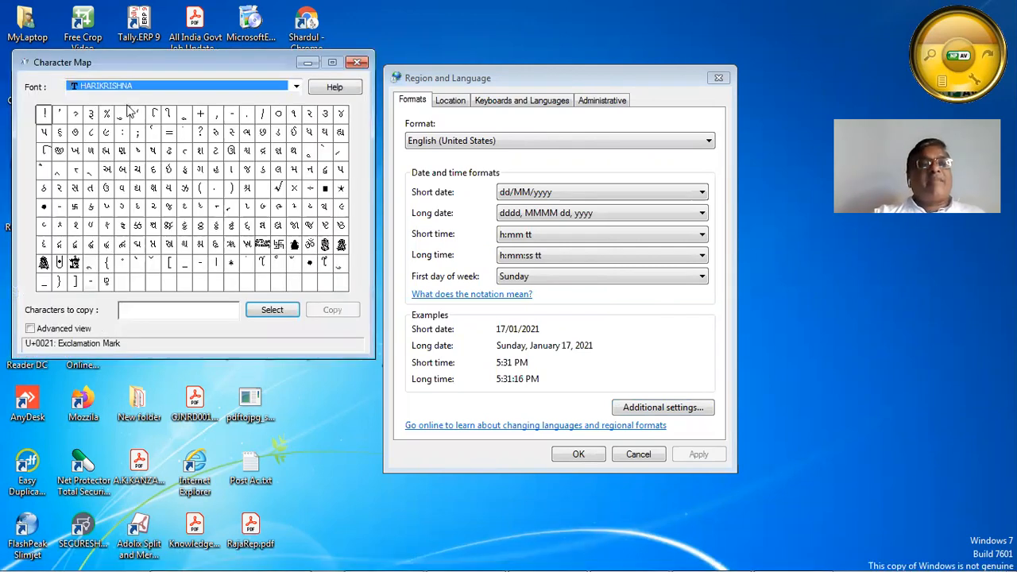
Select the ITF Rupee font, copy its rupee sign, and close Character Map
{"action": "left_click", "coordinate": [167, 92]}
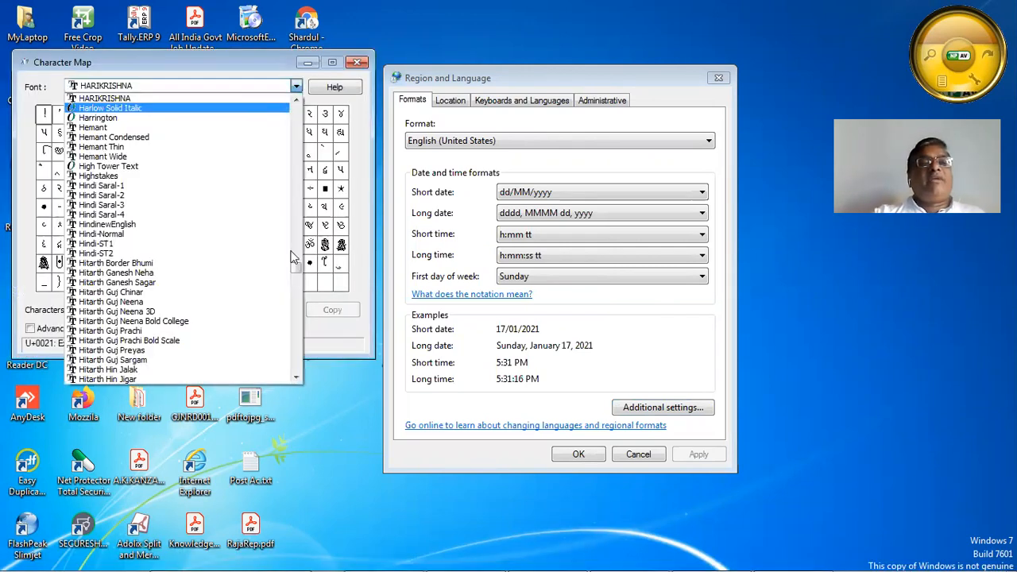
{"action": "left_click_drag", "start_coordinate": [299, 221], "coordinate": [299, 276]}
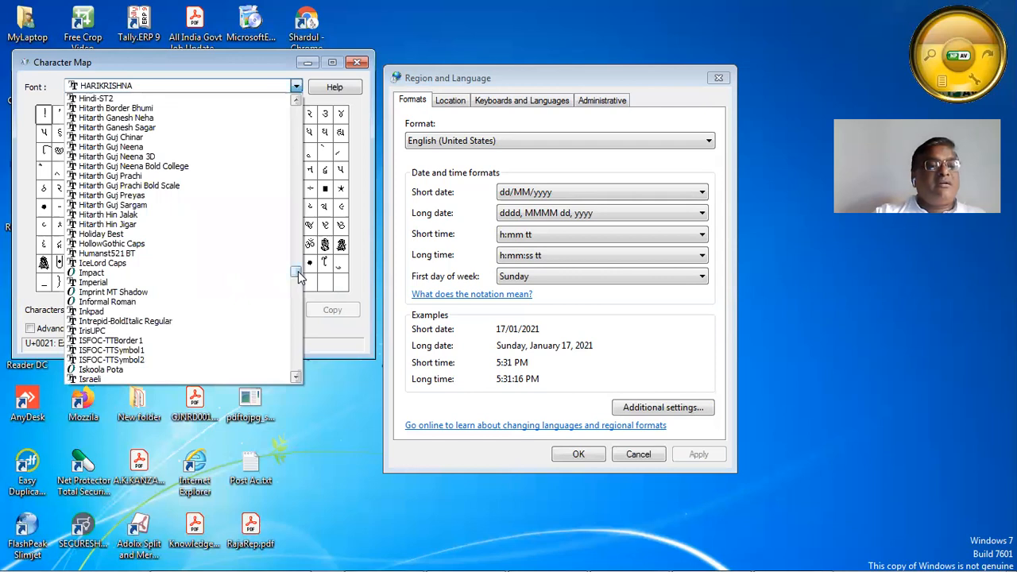
{"action": "left_click", "coordinate": [296, 378]}
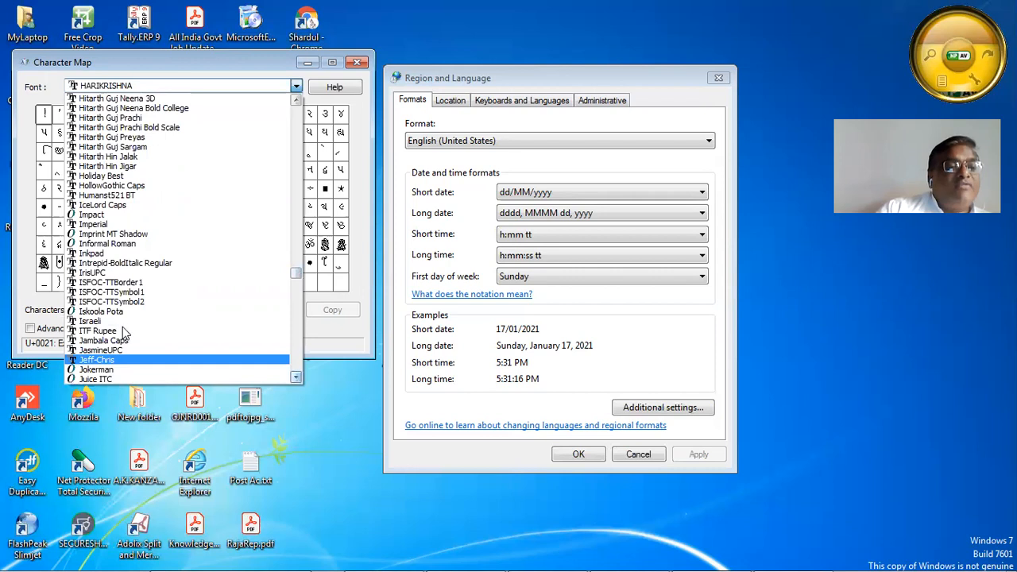
{"action": "left_click", "coordinate": [122, 330]}
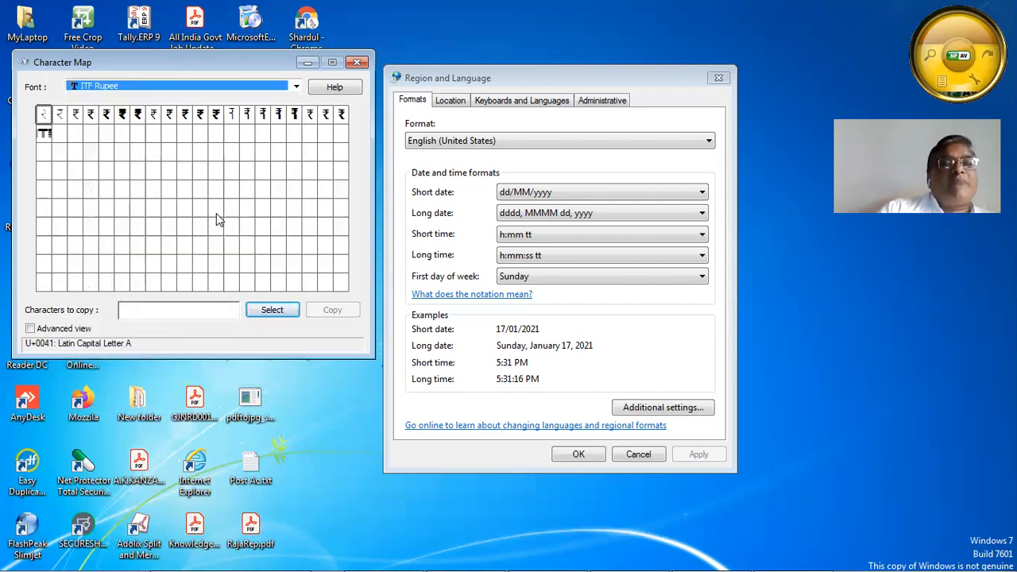
{"action": "double_click", "coordinate": [75, 115]}
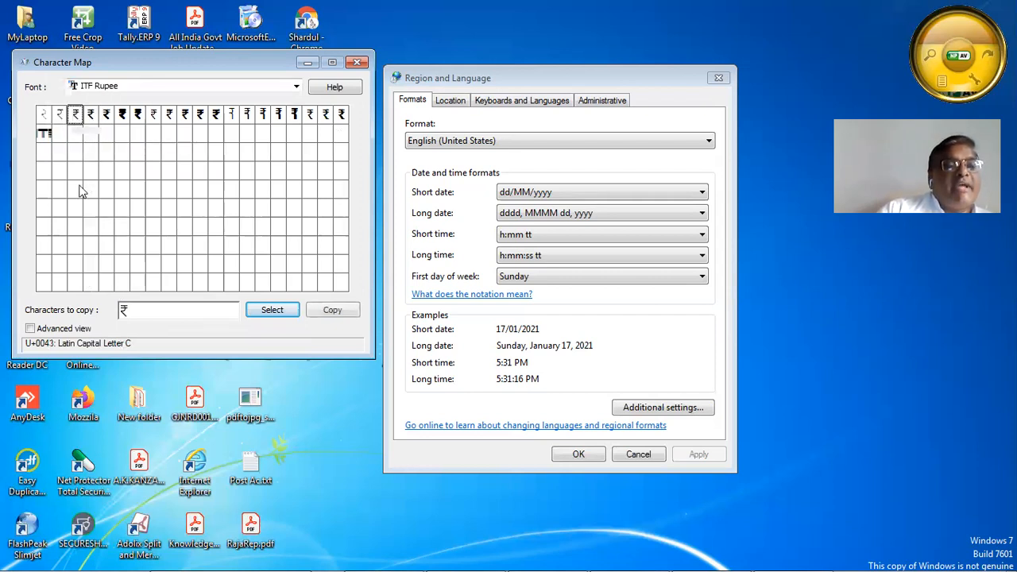
{"action": "left_click_drag", "start_coordinate": [143, 313], "coordinate": [62, 310]}
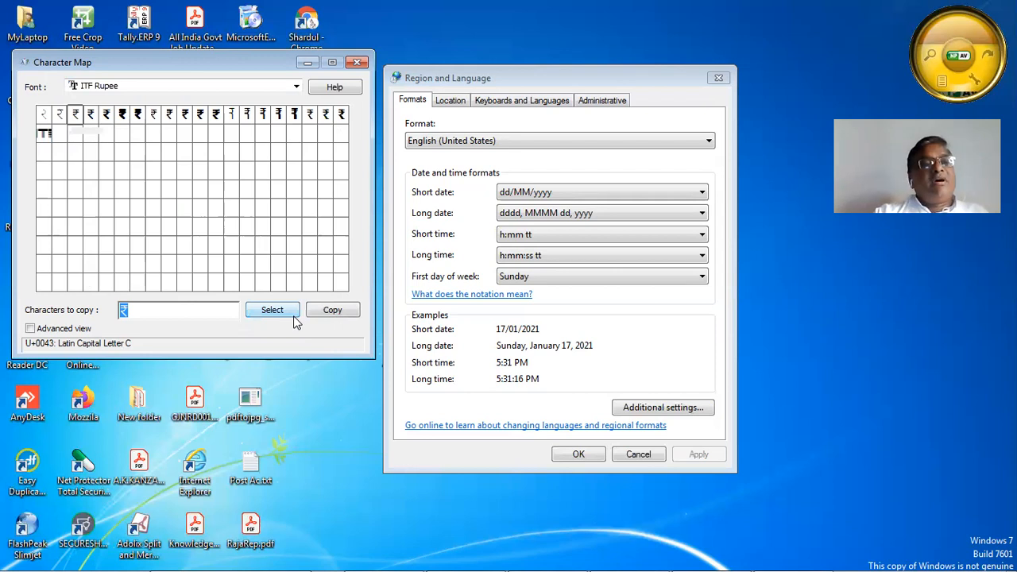
{"action": "left_click", "coordinate": [359, 61]}
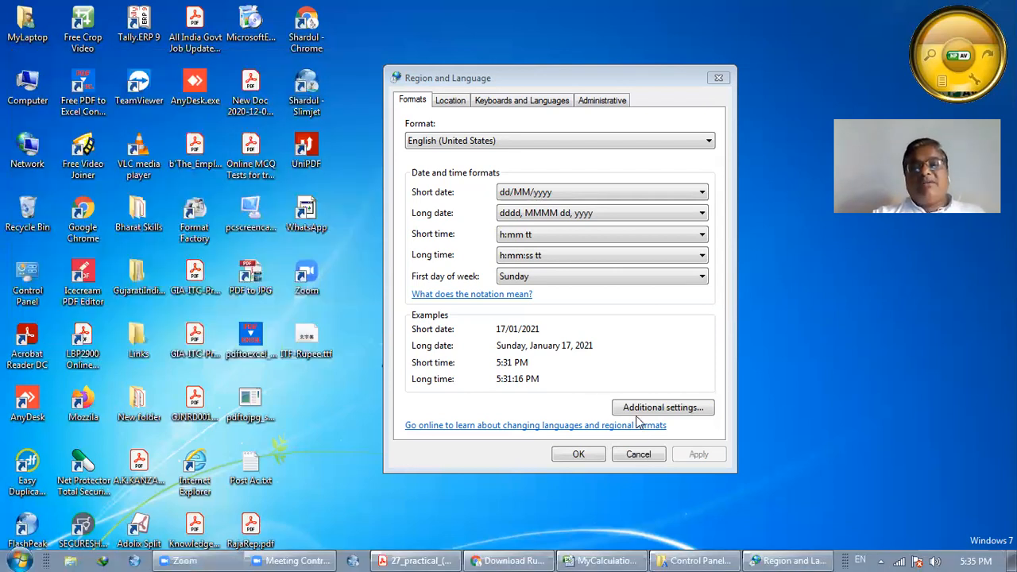
On the Currency tab of Customize Format, enter C and paste the rupee character as currency symbol
{"action": "left_click", "coordinate": [662, 407]}
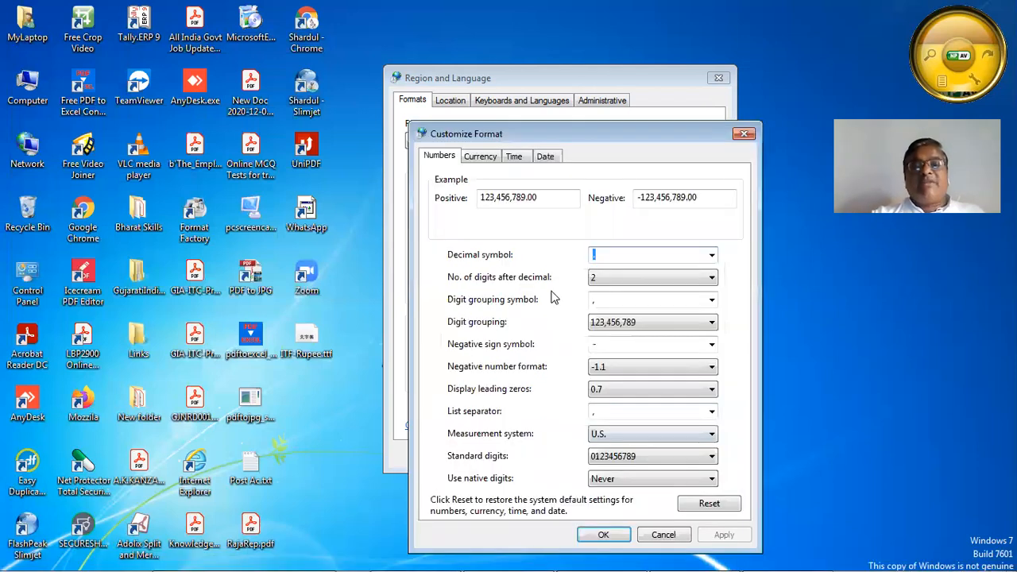
{"action": "key", "text": "ctrl+Tab"}
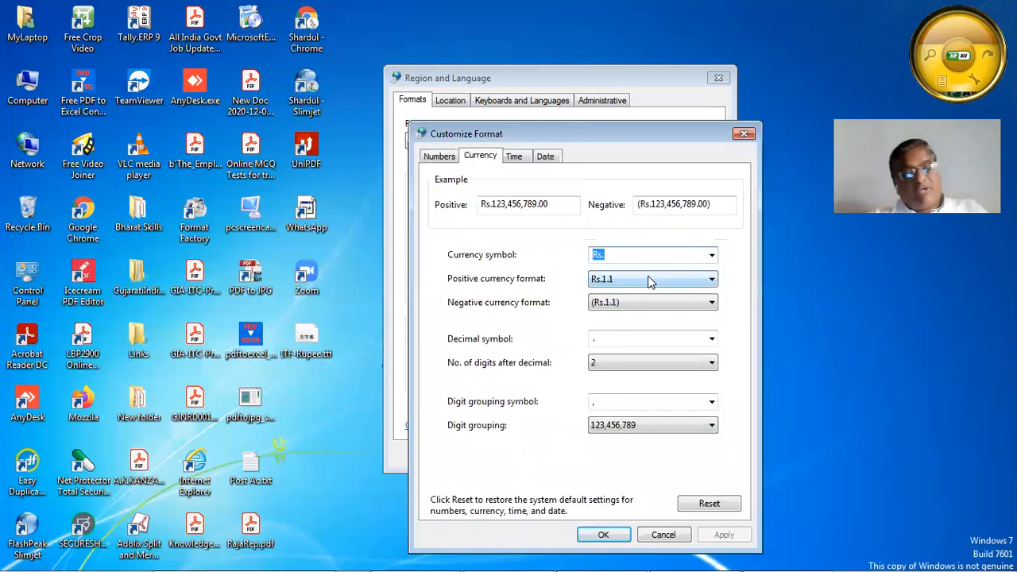
{"action": "type", "text": "C"}
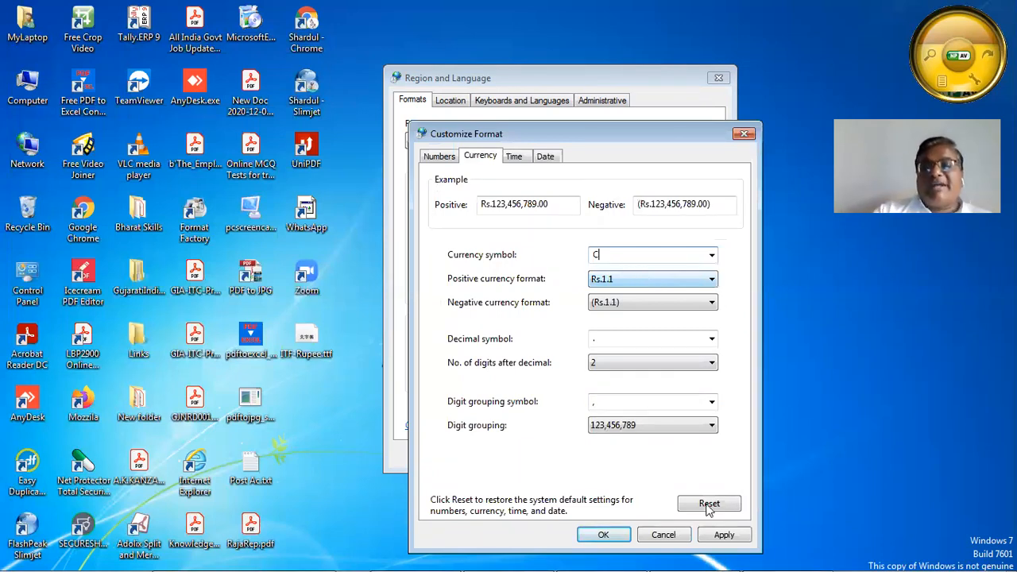
{"action": "left_click", "coordinate": [722, 537]}
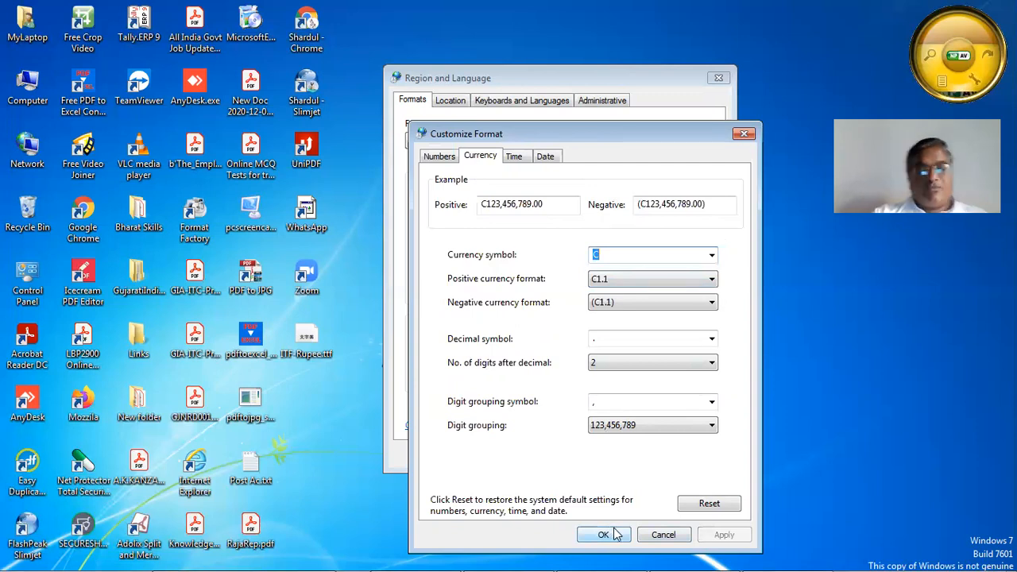
{"action": "right_click", "coordinate": [623, 256]}
{"action": "left_click", "coordinate": [658, 320]}
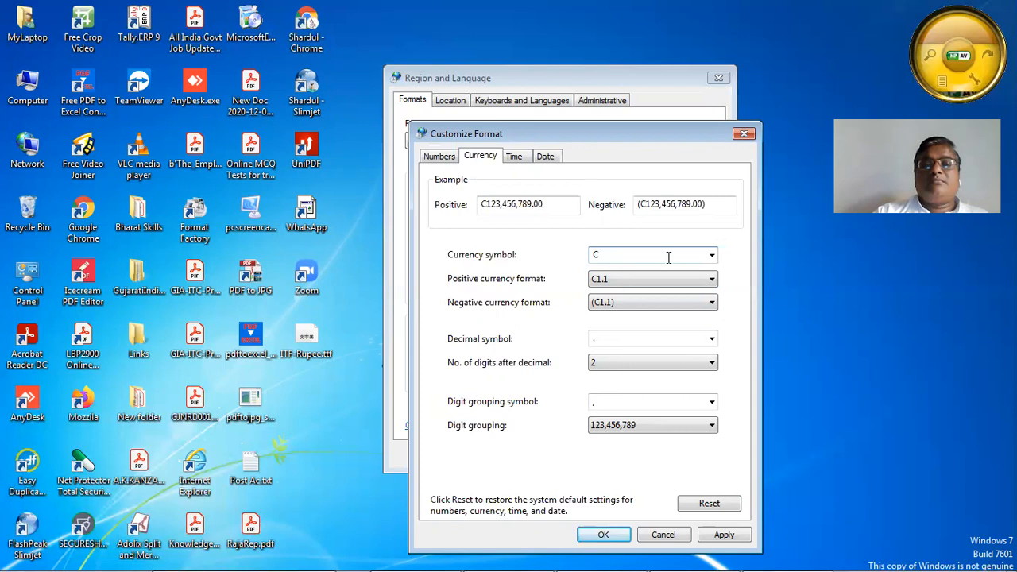
Keep C as the currency symbol, then apply and close Customize Format and Region and Language
{"action": "left_click", "coordinate": [710, 256]}
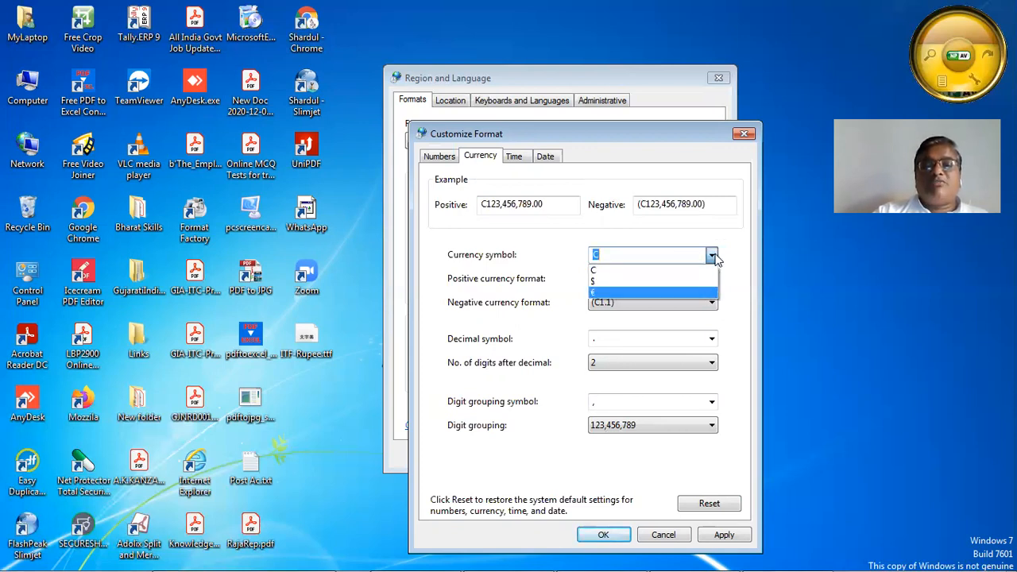
{"action": "left_click", "coordinate": [733, 249]}
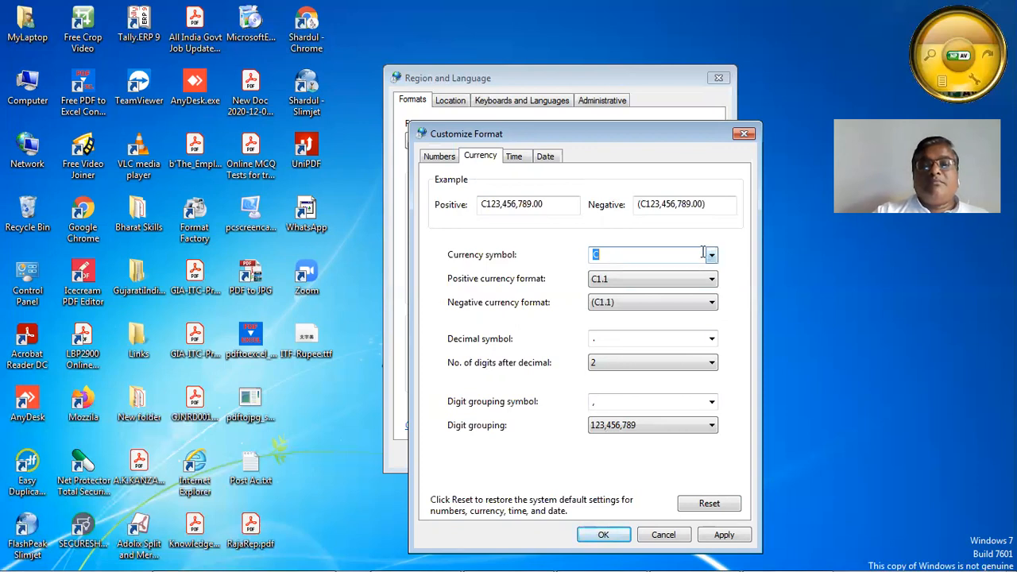
{"action": "left_click", "coordinate": [711, 257]}
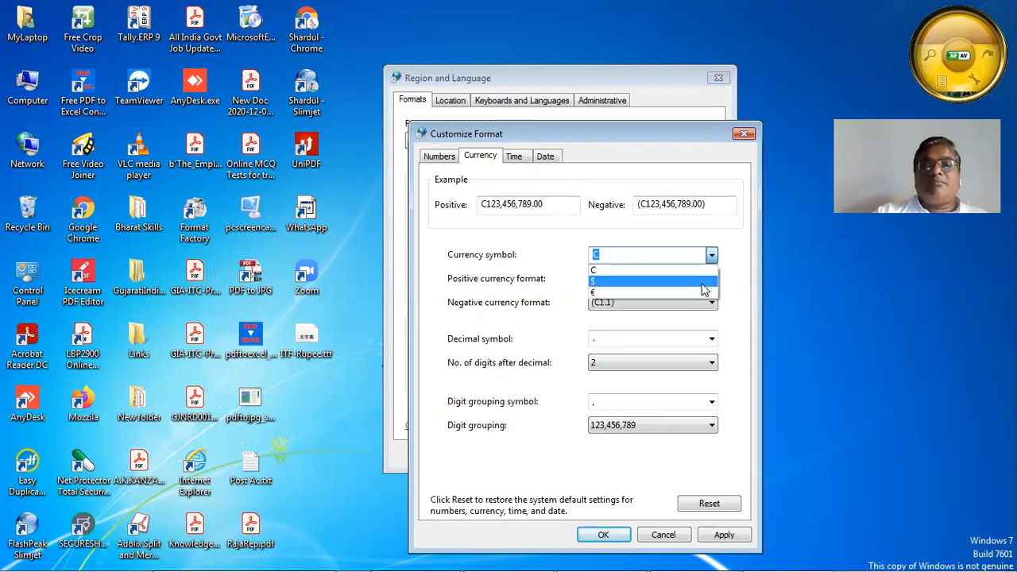
{"action": "left_click", "coordinate": [687, 270]}
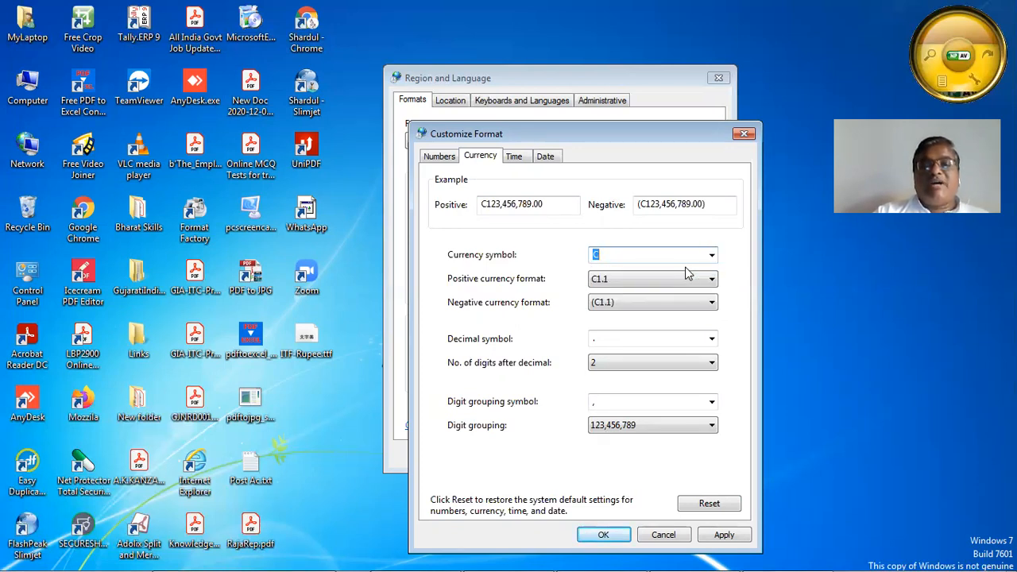
{"action": "left_click", "coordinate": [725, 535]}
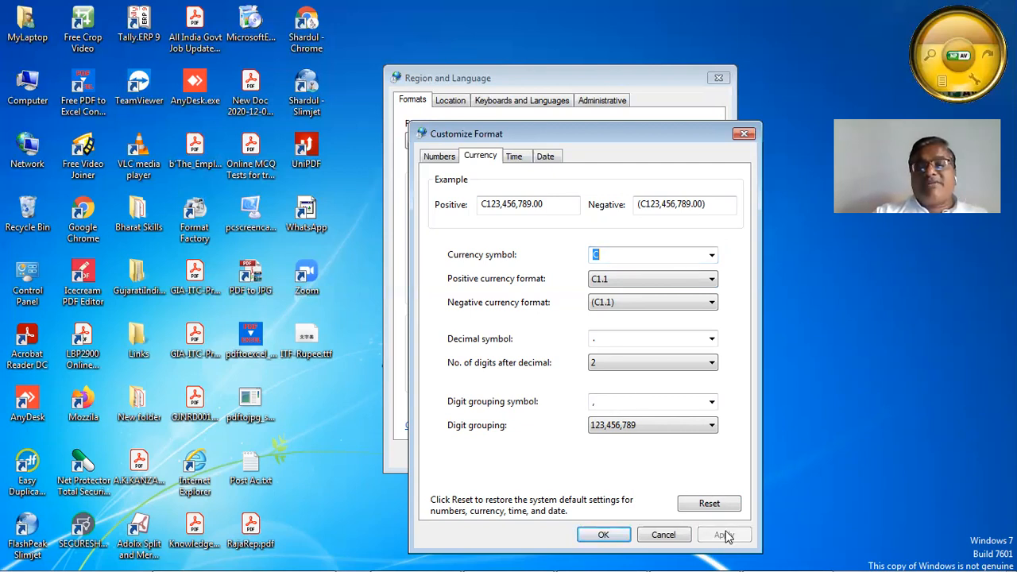
{"action": "left_click", "coordinate": [588, 535]}
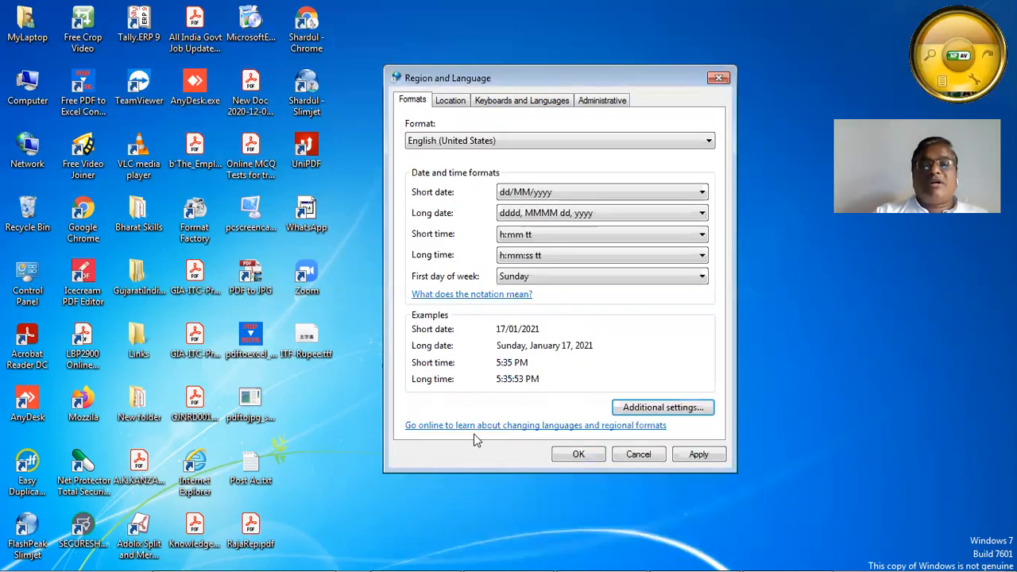
{"action": "left_click", "coordinate": [696, 459]}
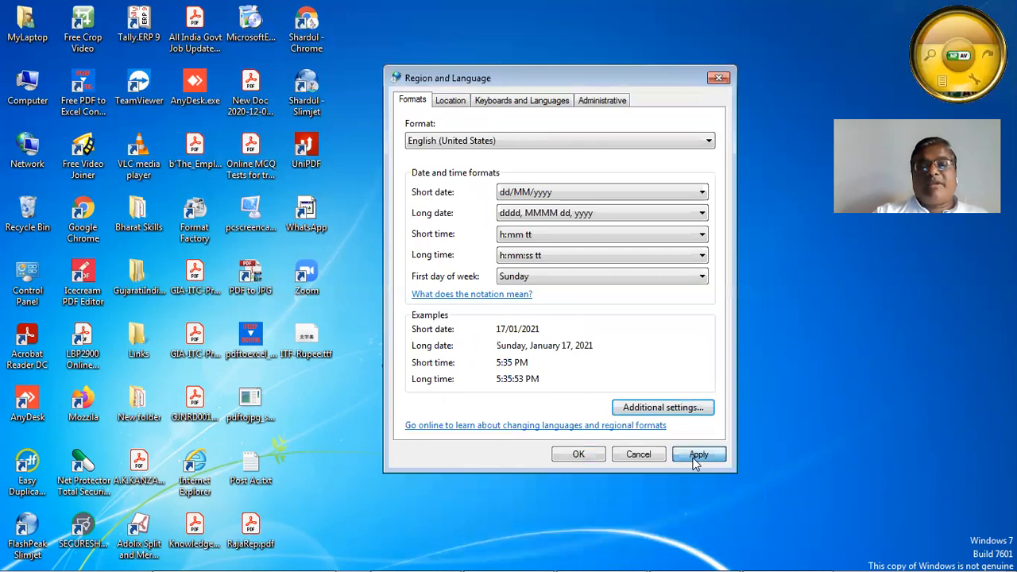
{"action": "left_click", "coordinate": [577, 454]}
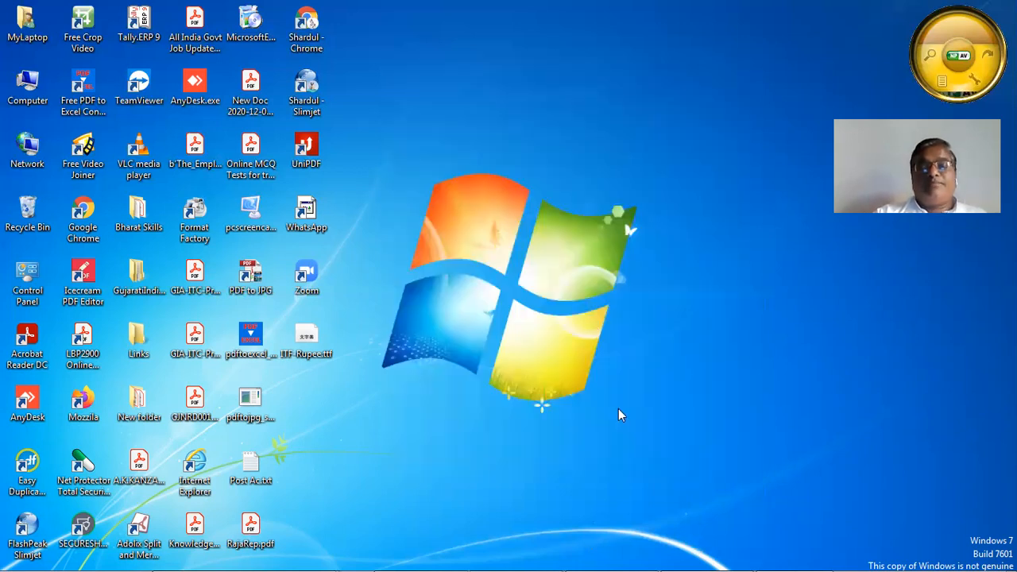
In MyCalculation.xlsx, open Format Cells for D6 and choose Currency, previewing C35.00
{"action": "mouse_move", "coordinate": [627, 554]}
{"action": "left_click", "coordinate": [658, 555]}
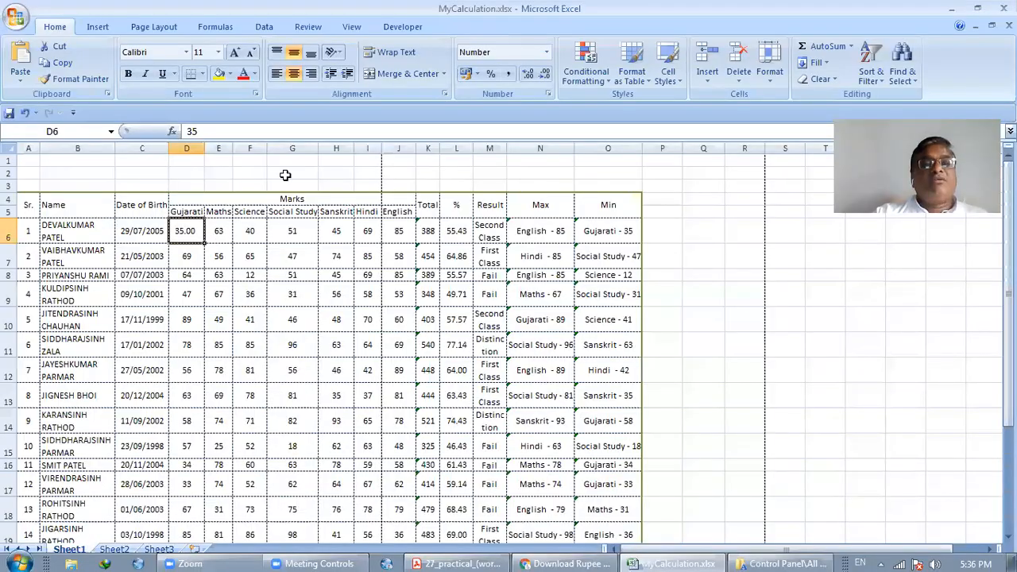
{"action": "left_click", "coordinate": [774, 78]}
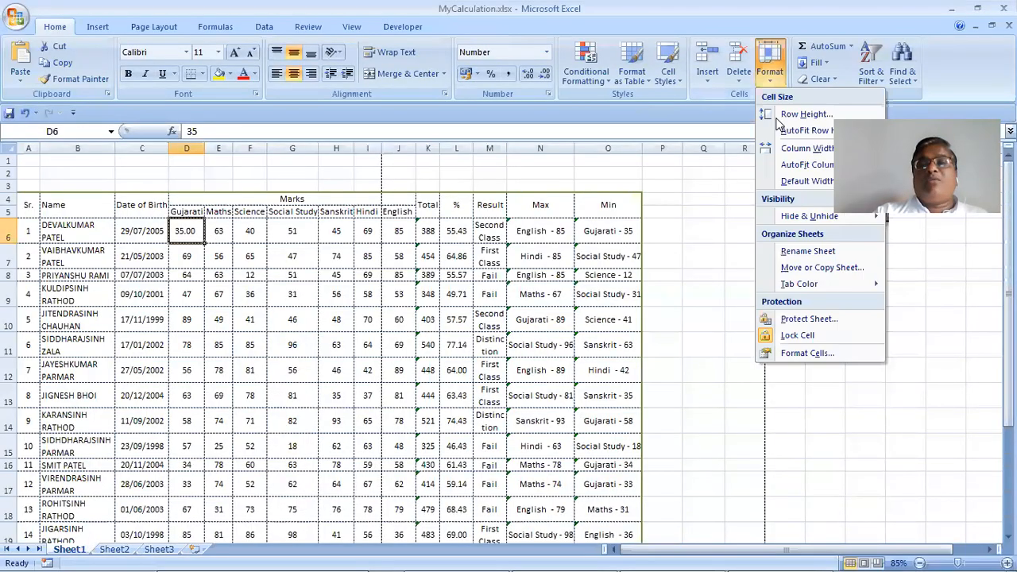
{"action": "left_click", "coordinate": [790, 354]}
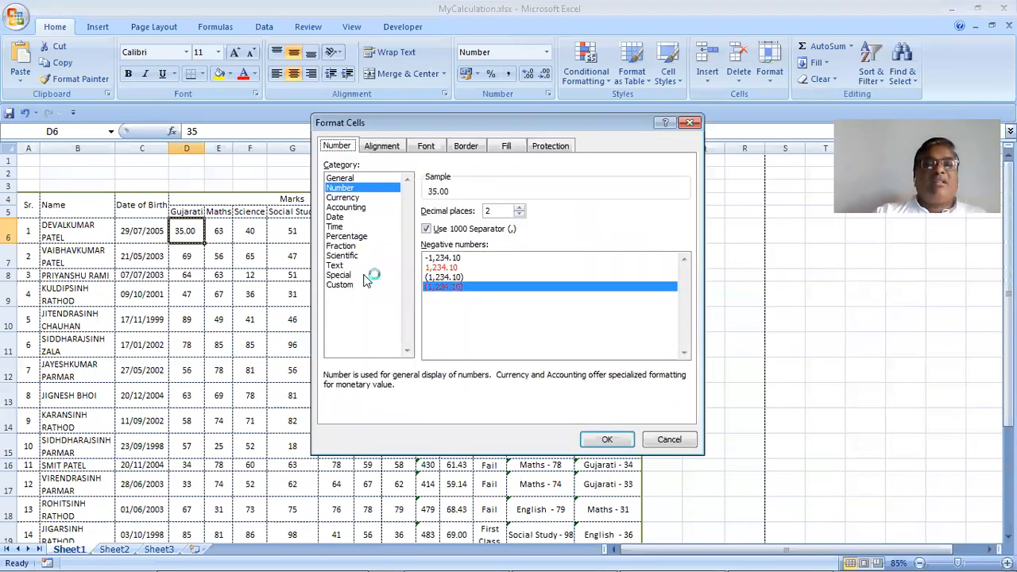
{"action": "left_click", "coordinate": [361, 199]}
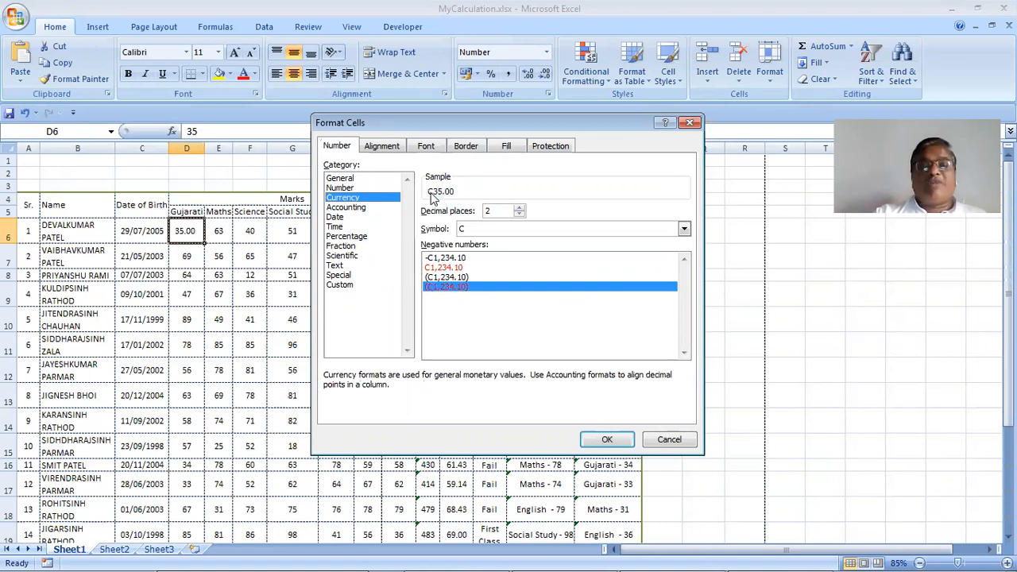
{"action": "mouse_move", "coordinate": [719, 554]}
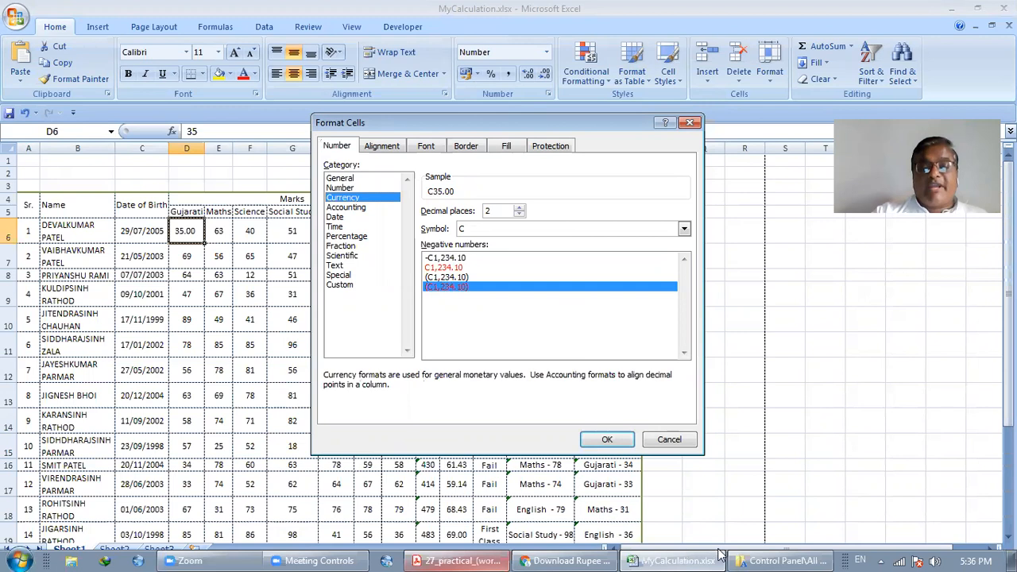
Launch Character Map again from Accessories > System Tools
{"action": "left_click", "coordinate": [15, 558]}
{"action": "left_click", "coordinate": [61, 498]}
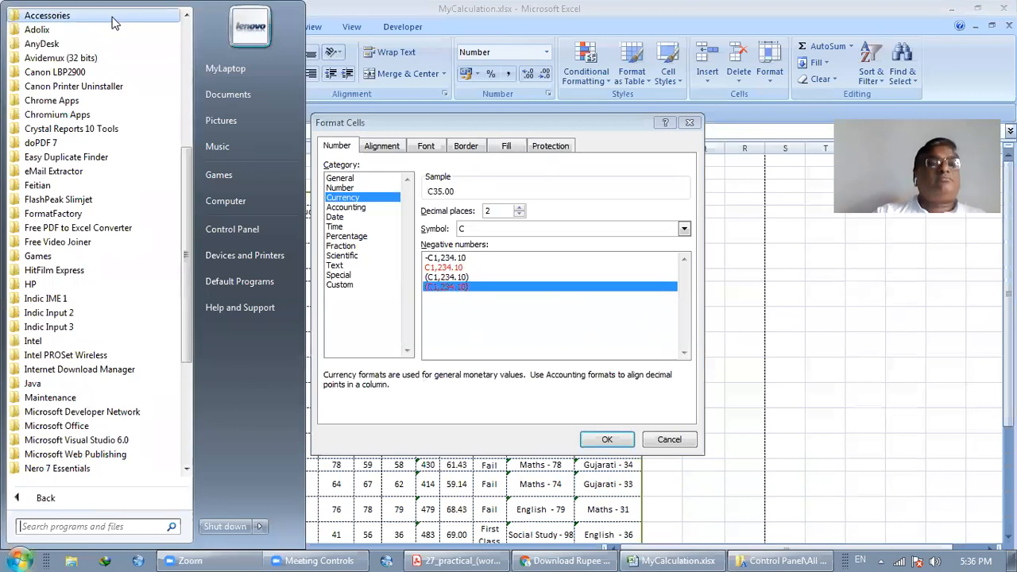
{"action": "left_click", "coordinate": [114, 23]}
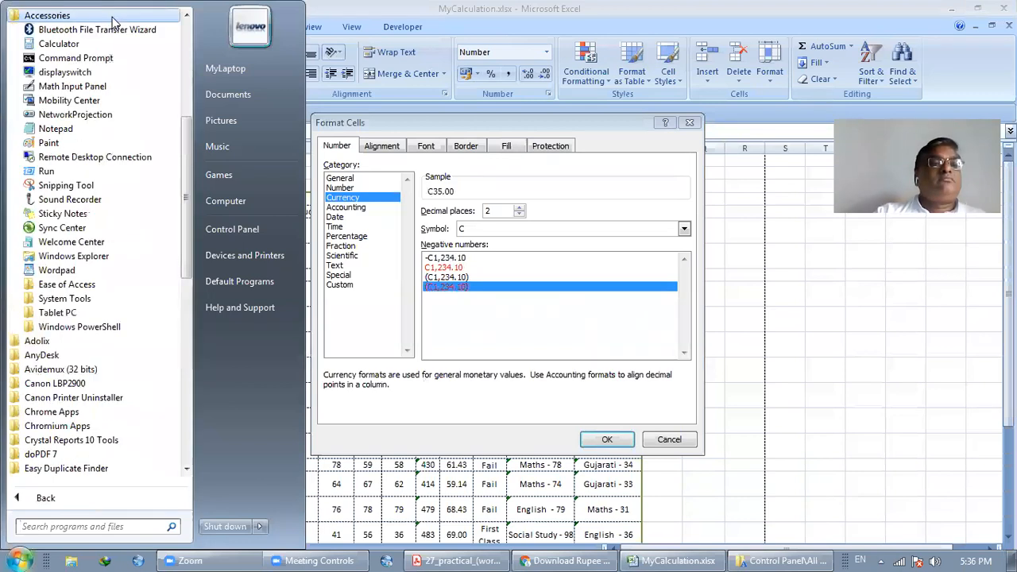
{"action": "left_click", "coordinate": [94, 298]}
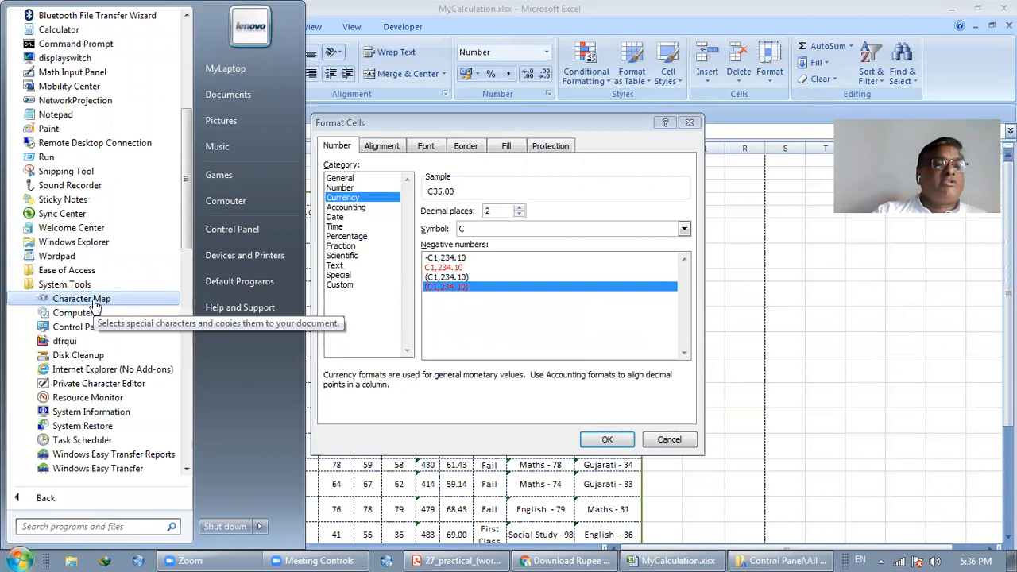
{"action": "left_click", "coordinate": [94, 309]}
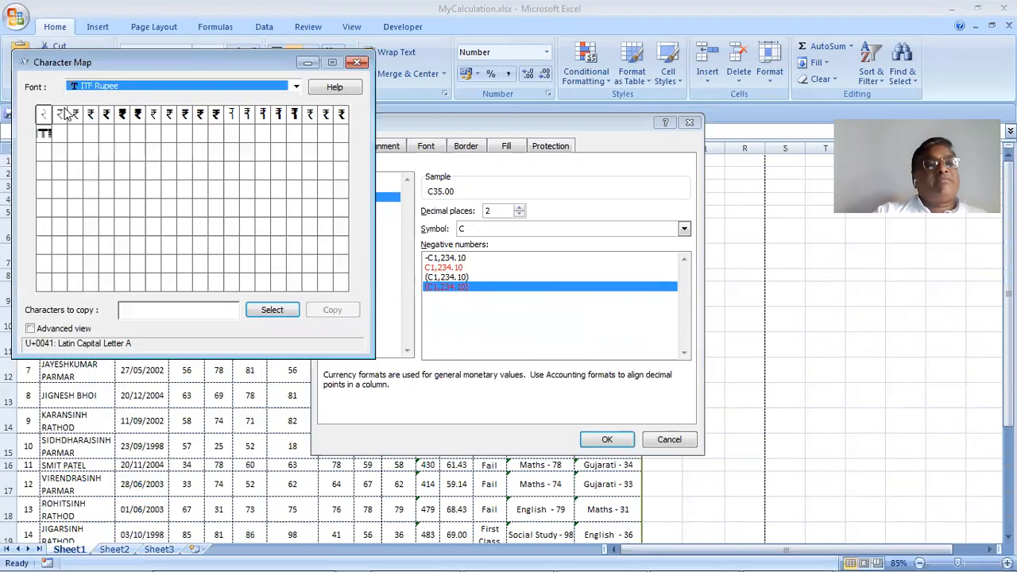
Compare ITF Rupee glyphs, copy the one on C, and apply Currency so D6 shows C35.00
{"action": "left_click", "coordinate": [67, 115]}
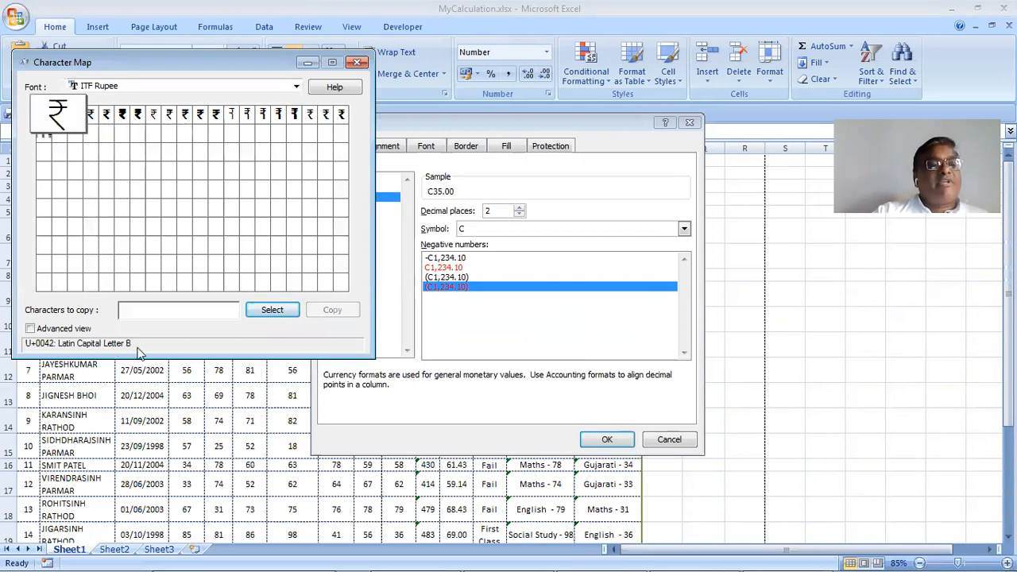
{"action": "left_click", "coordinate": [122, 117]}
{"action": "left_click", "coordinate": [76, 117]}
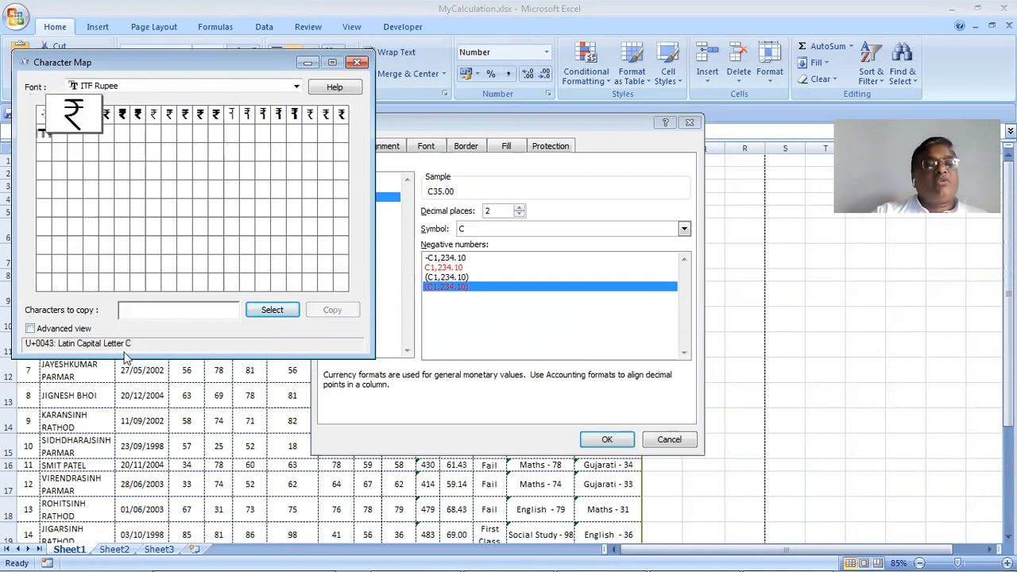
{"action": "left_click", "coordinate": [122, 117]}
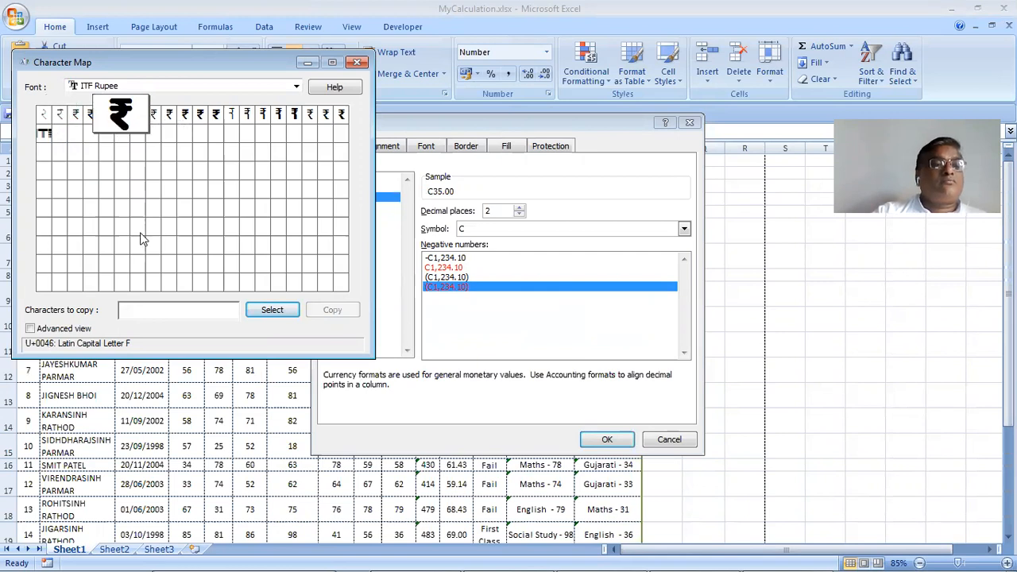
{"action": "left_click", "coordinate": [63, 121]}
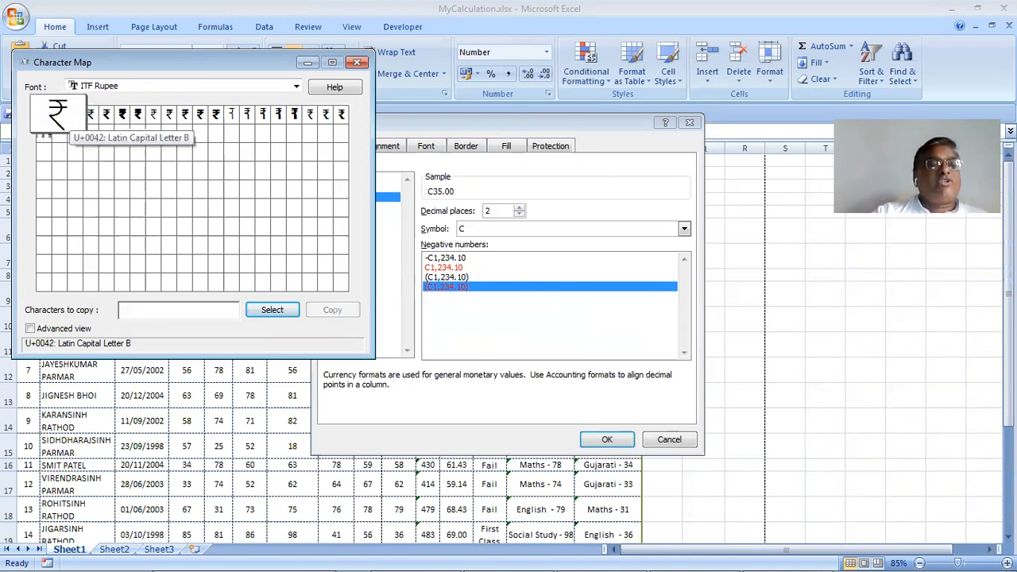
{"action": "left_click", "coordinate": [82, 131]}
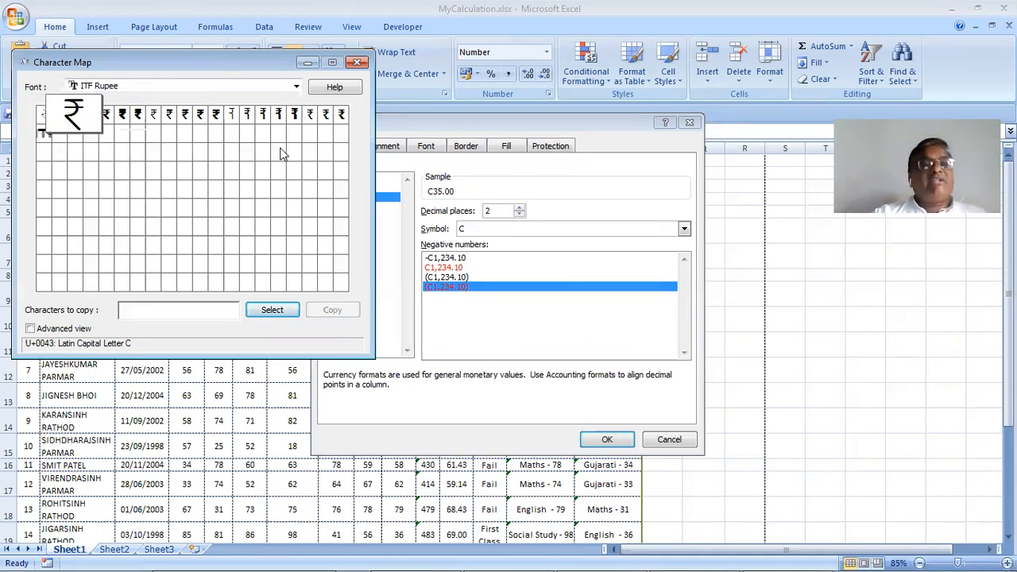
{"action": "left_click", "coordinate": [273, 309]}
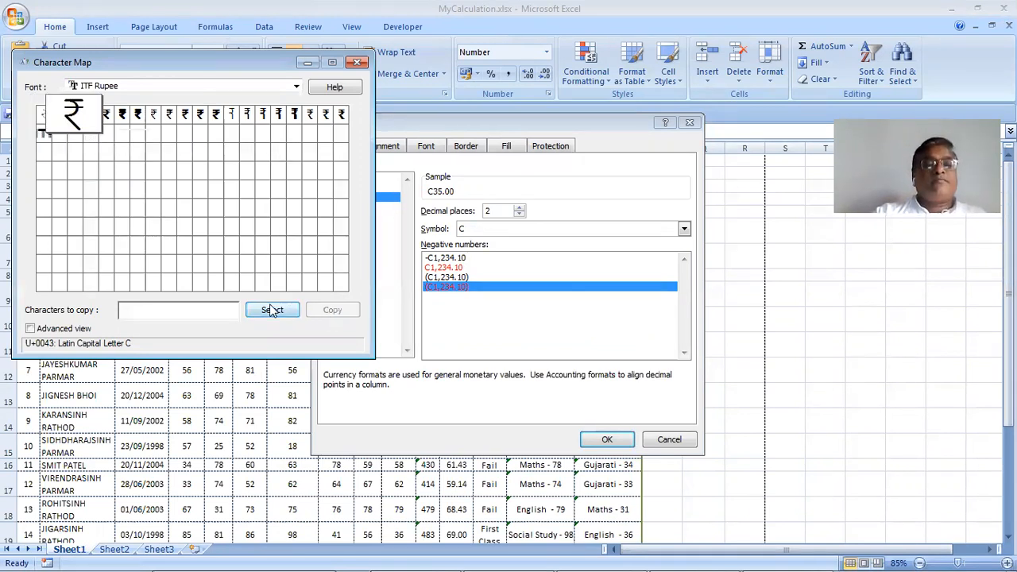
{"action": "left_click", "coordinate": [333, 310]}
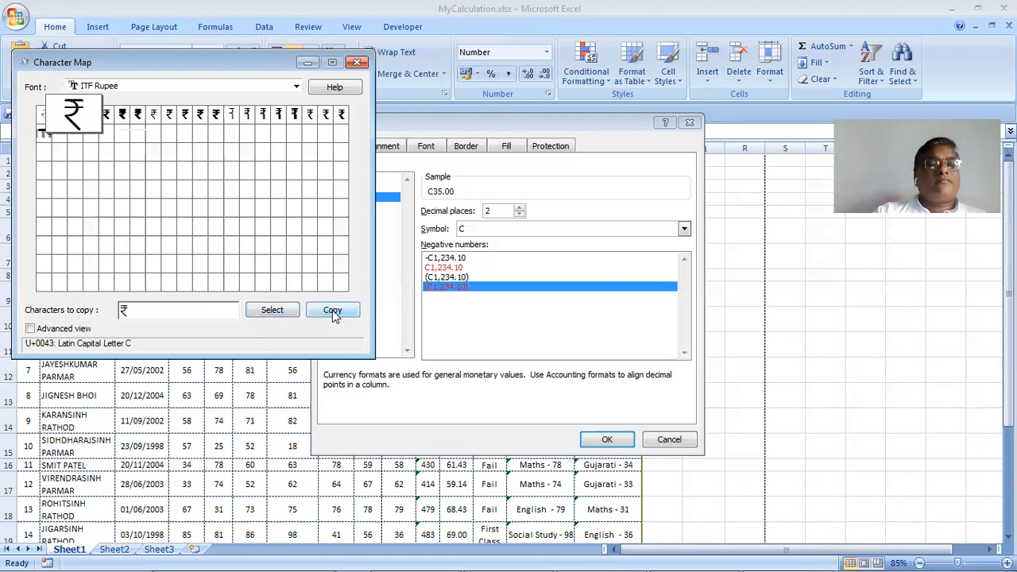
{"action": "left_click", "coordinate": [614, 439]}
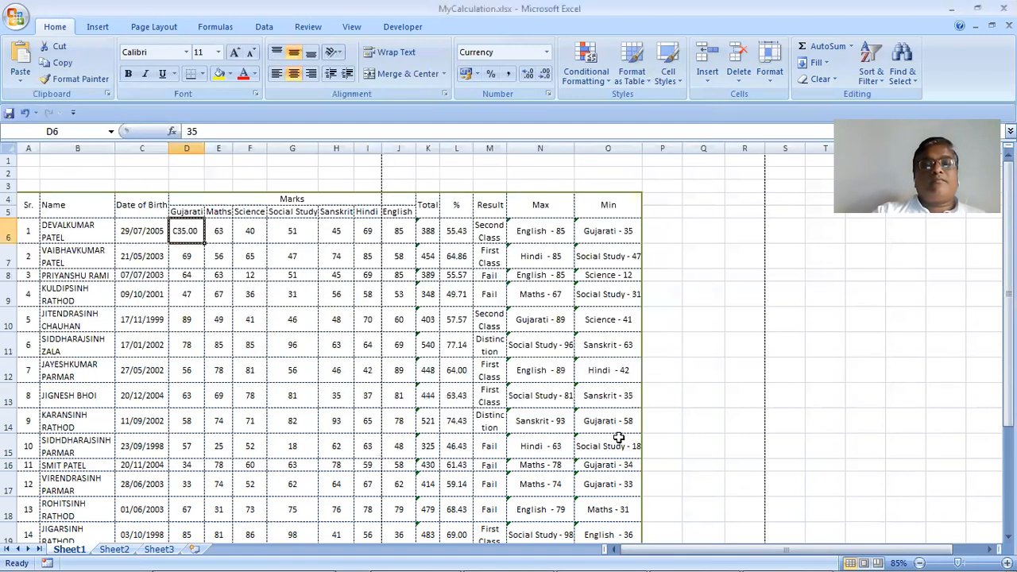
Give D6 a Currency format with the ₹ Assamese (India) symbol so it reads 35.00 ₹
{"action": "left_click", "coordinate": [773, 83]}
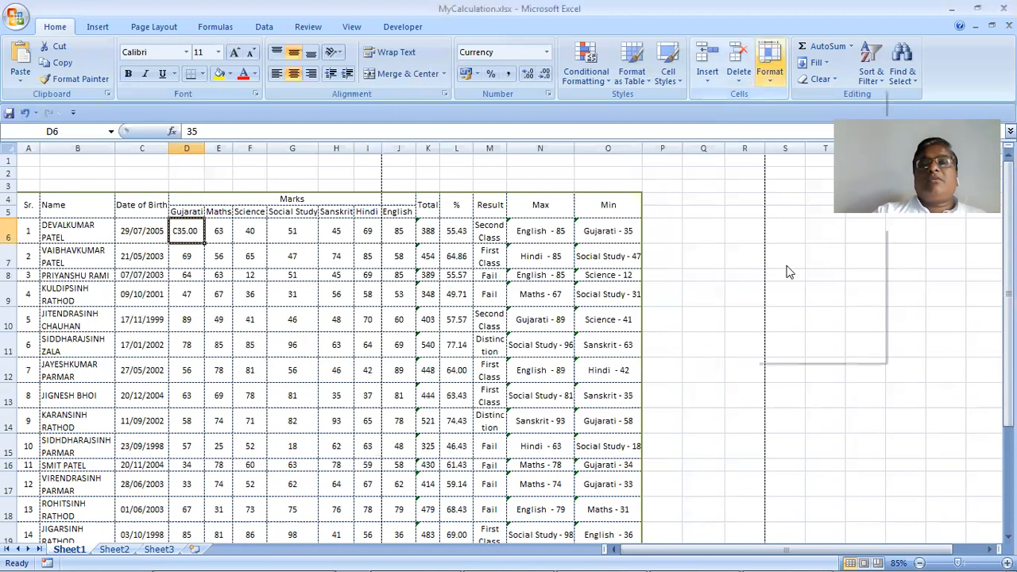
{"action": "left_click", "coordinate": [808, 353]}
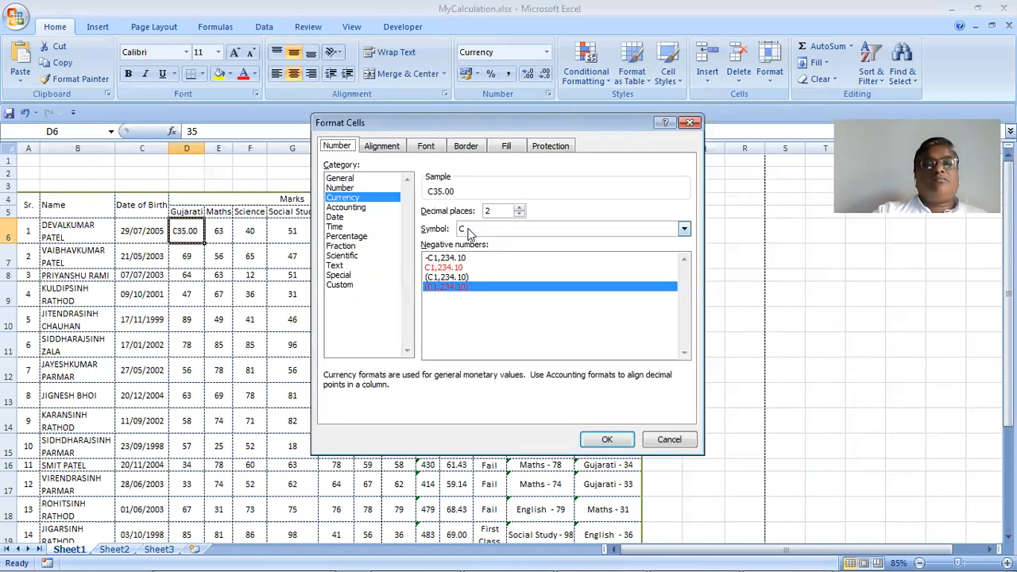
{"action": "left_click", "coordinate": [493, 231]}
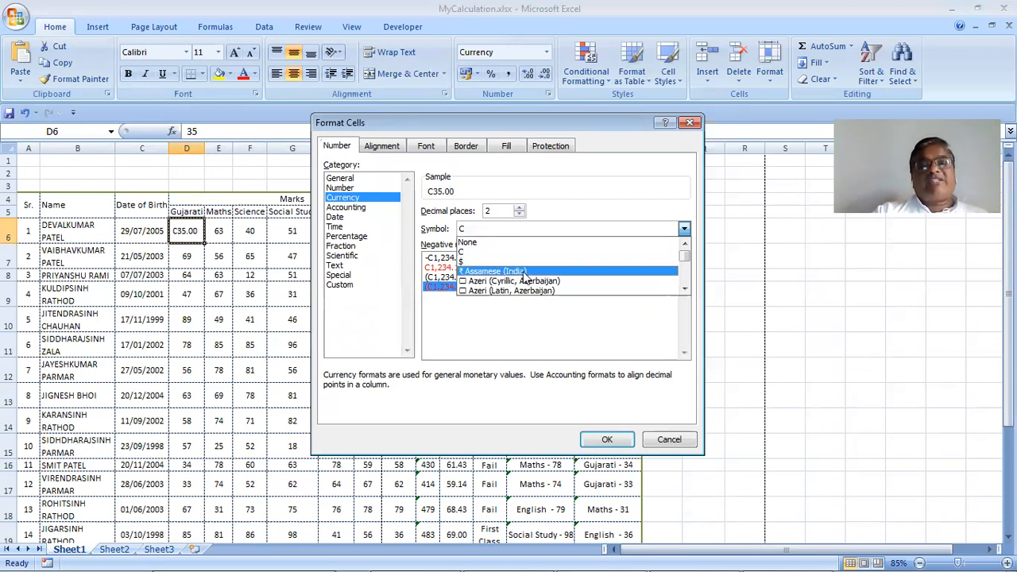
{"action": "left_click", "coordinate": [509, 272]}
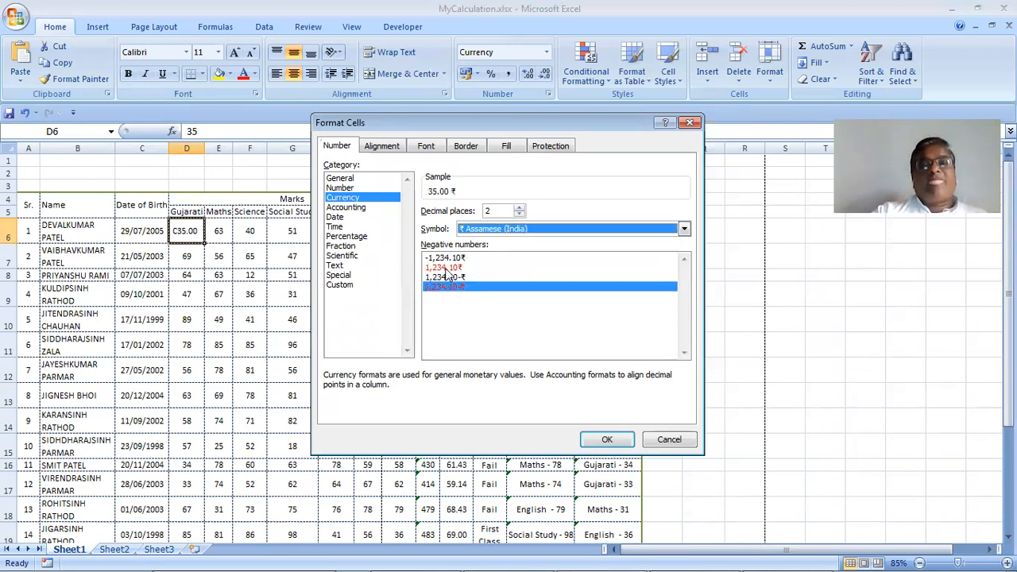
{"action": "left_click", "coordinate": [494, 230]}
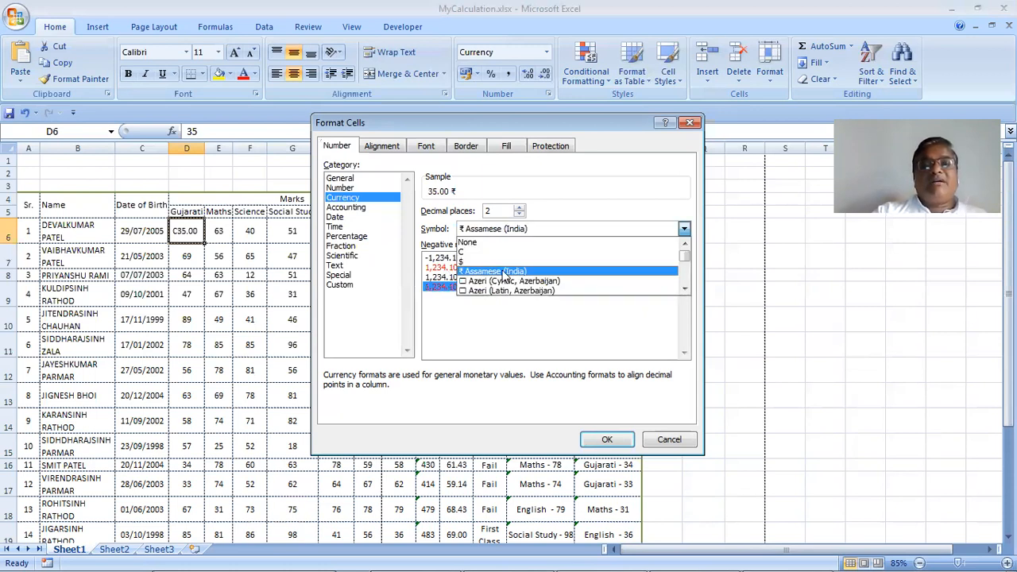
{"action": "left_click", "coordinate": [505, 271]}
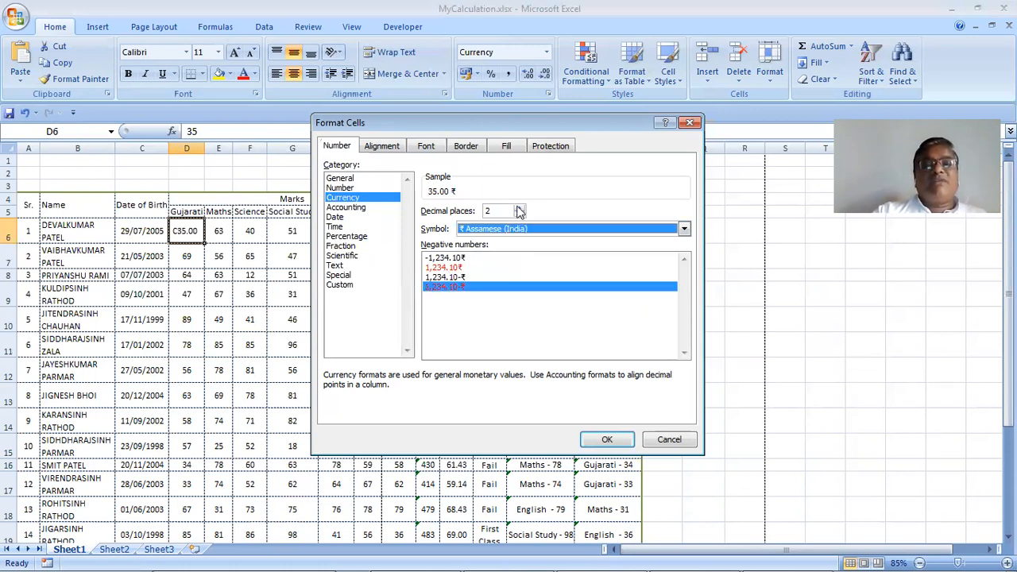
{"action": "left_click", "coordinate": [606, 438]}
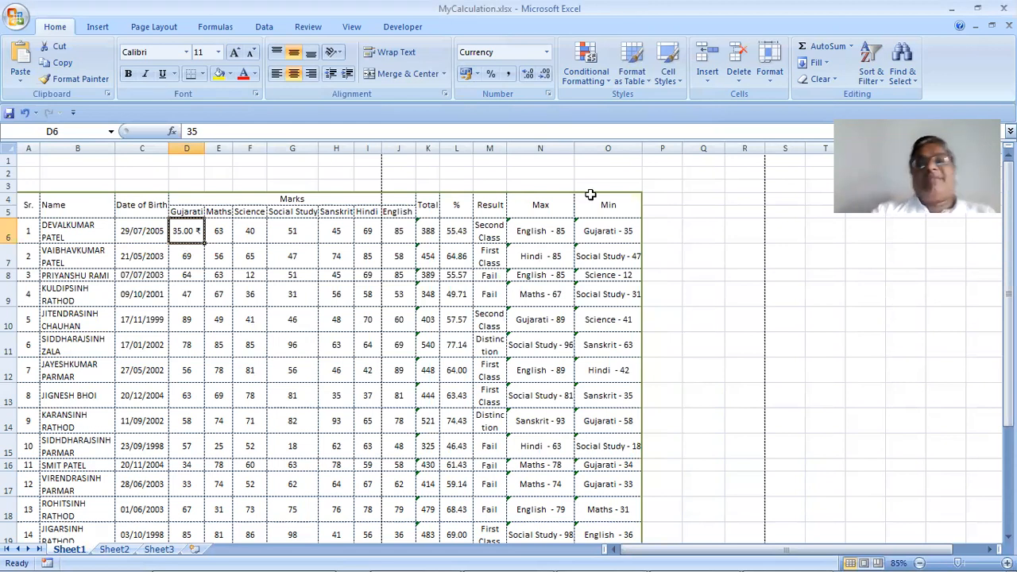
{"action": "left_click", "coordinate": [769, 80]}
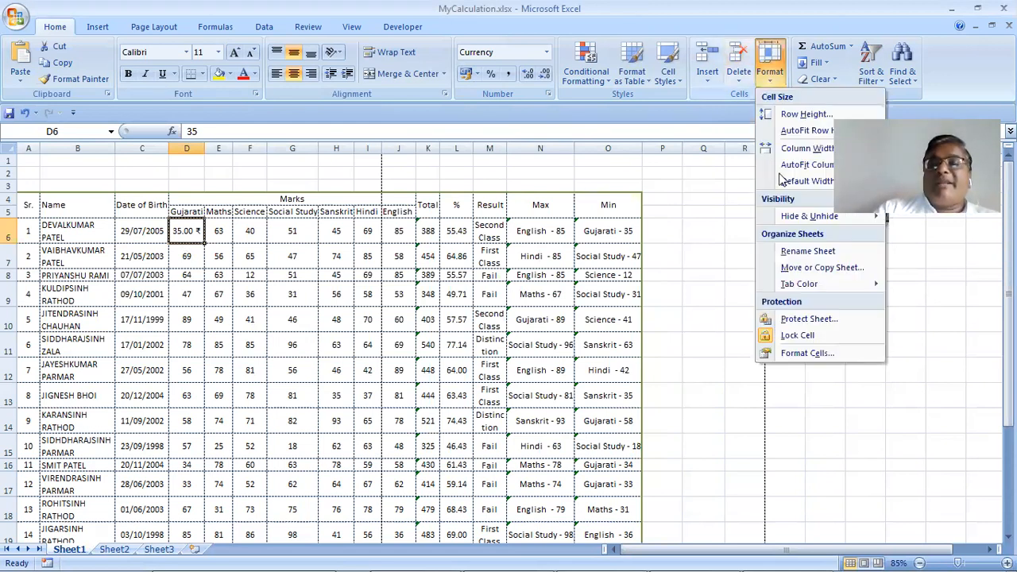
Set D6 to a plain Number format with 0 decimals and no thousands separator
{"action": "key", "text": "Return"}
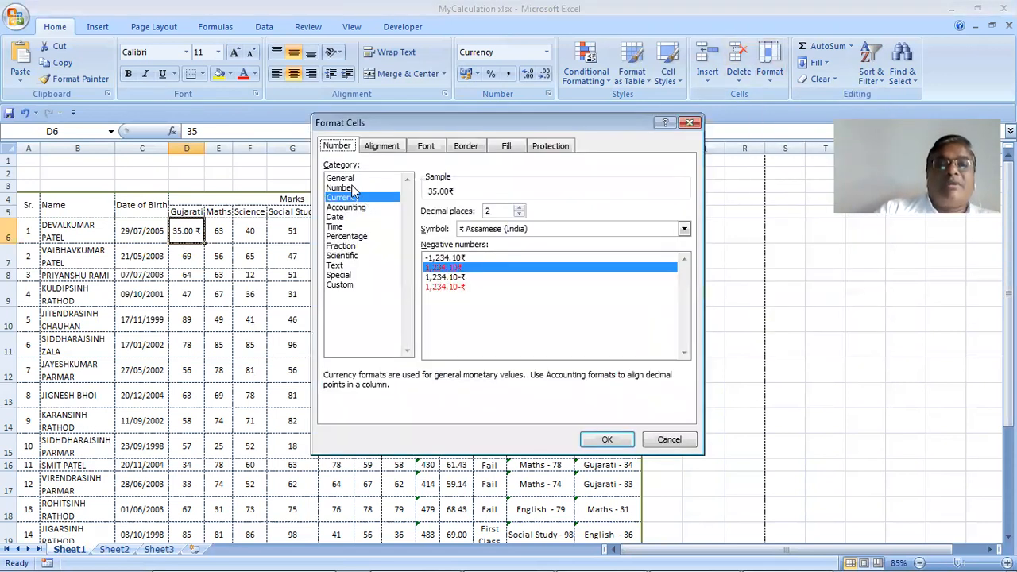
{"action": "left_click", "coordinate": [356, 188]}
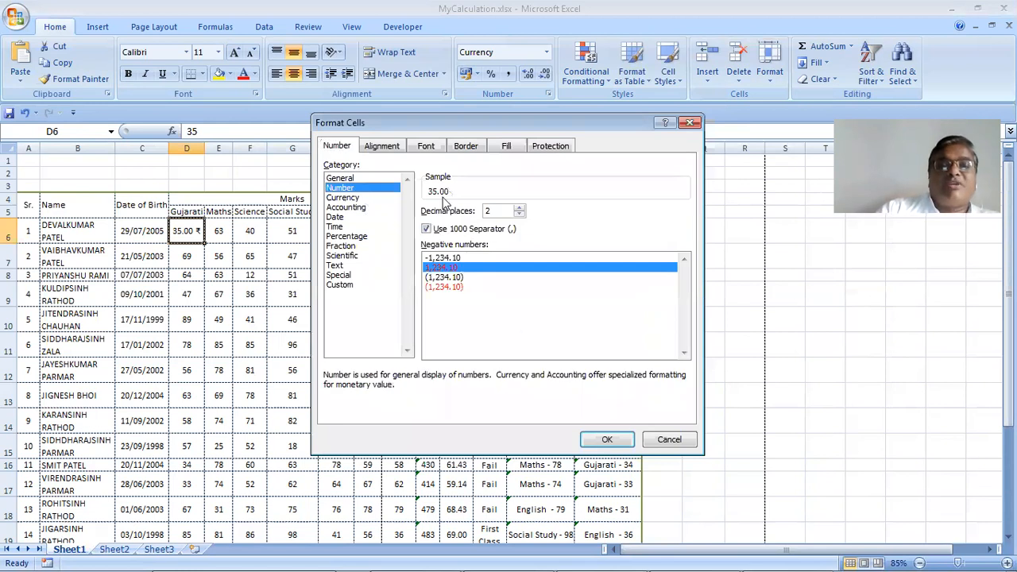
{"action": "left_click", "coordinate": [469, 227]}
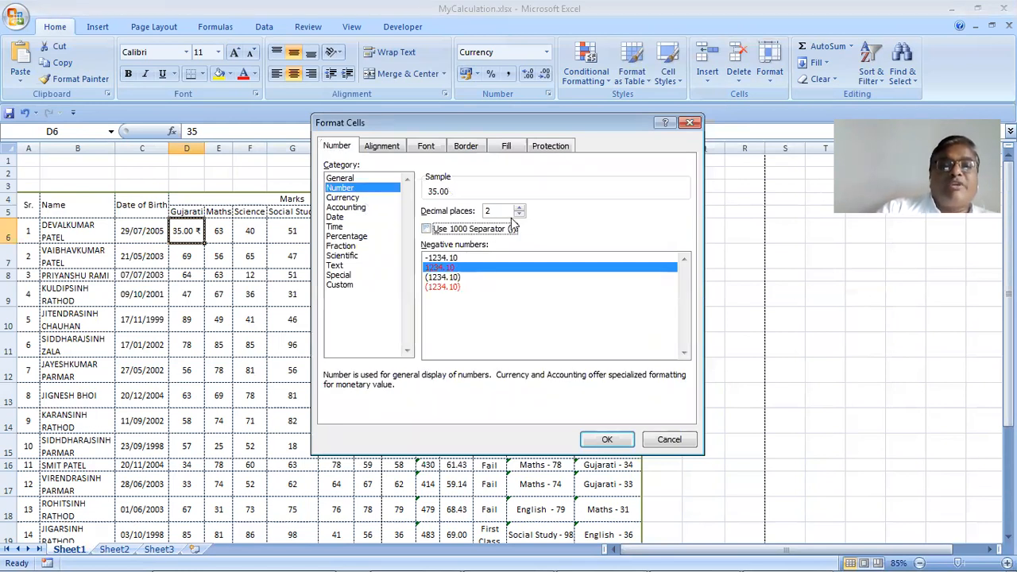
{"action": "double_click", "coordinate": [518, 213]}
{"action": "left_click", "coordinate": [607, 439]}
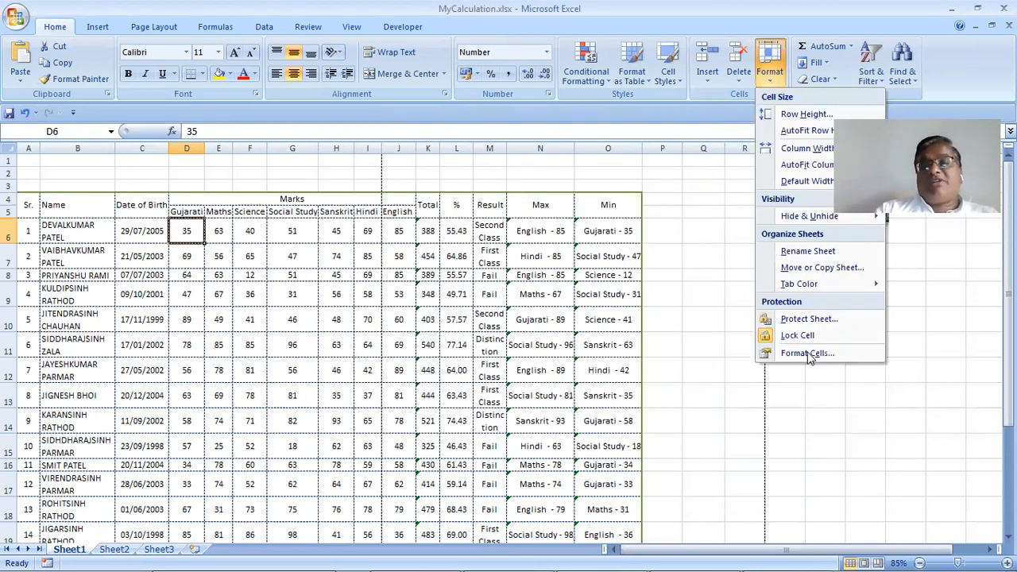
Apply Accounting format with the ₹ English (India) symbol so D6 shows ₹ 35
{"action": "left_click", "coordinate": [809, 356]}
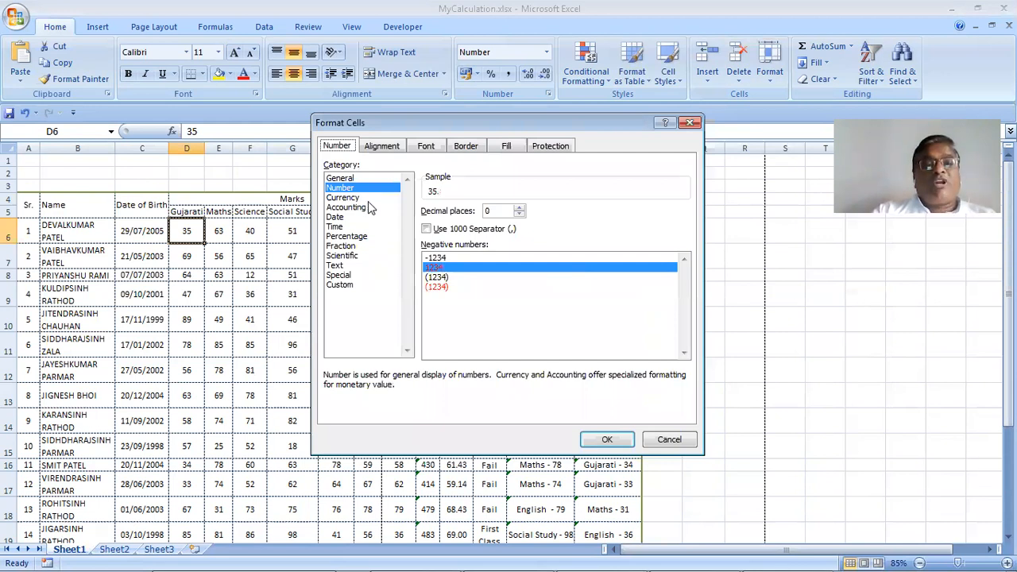
{"action": "left_click", "coordinate": [369, 207]}
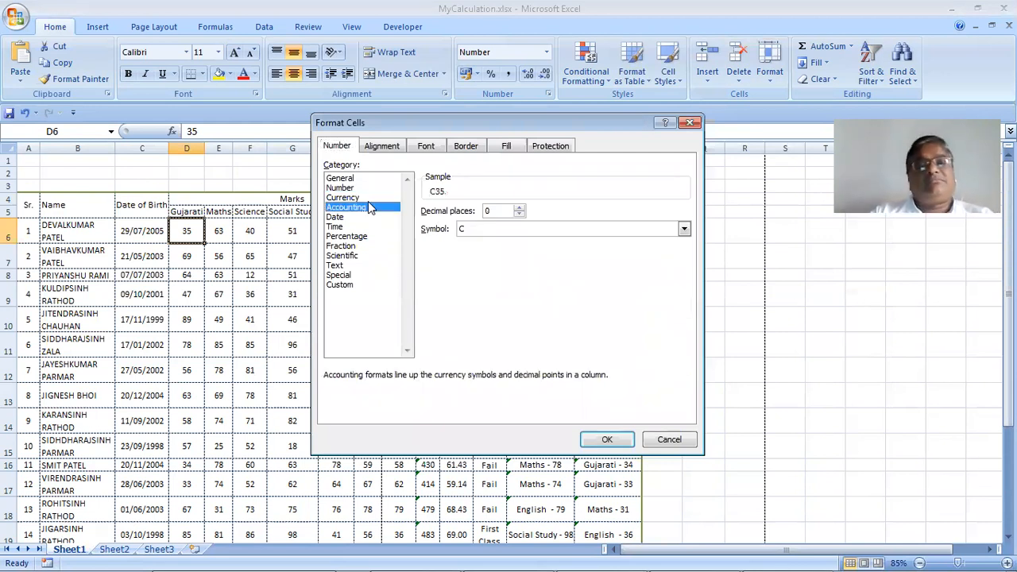
{"action": "left_click", "coordinate": [507, 228]}
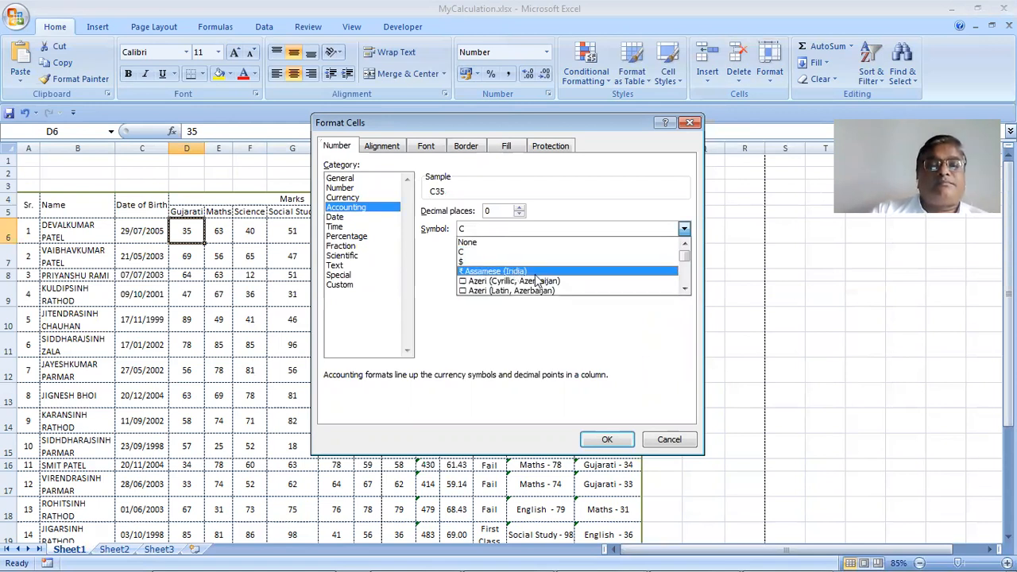
{"action": "left_click", "coordinate": [685, 291]}
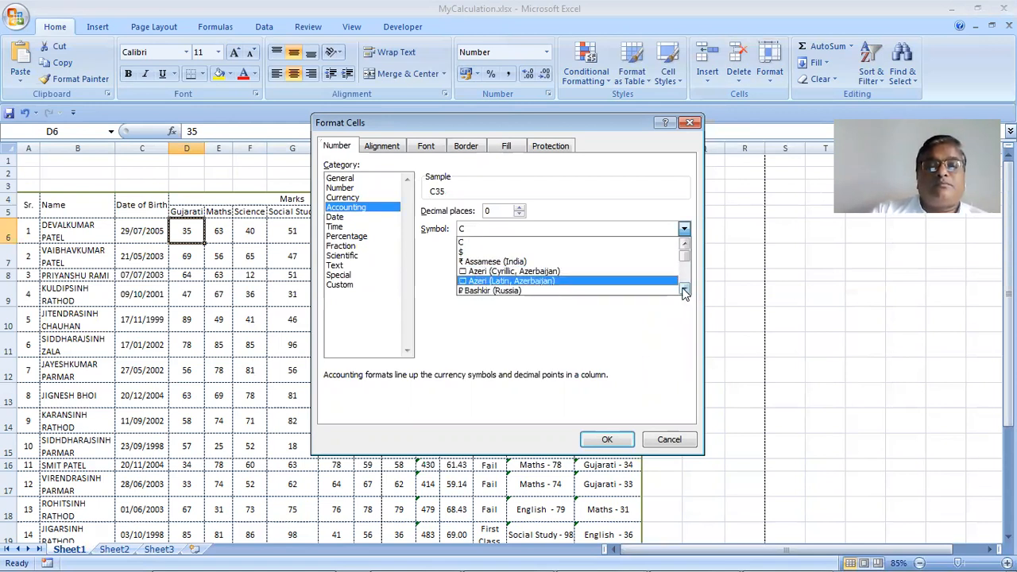
{"action": "double_click", "coordinate": [685, 291]}
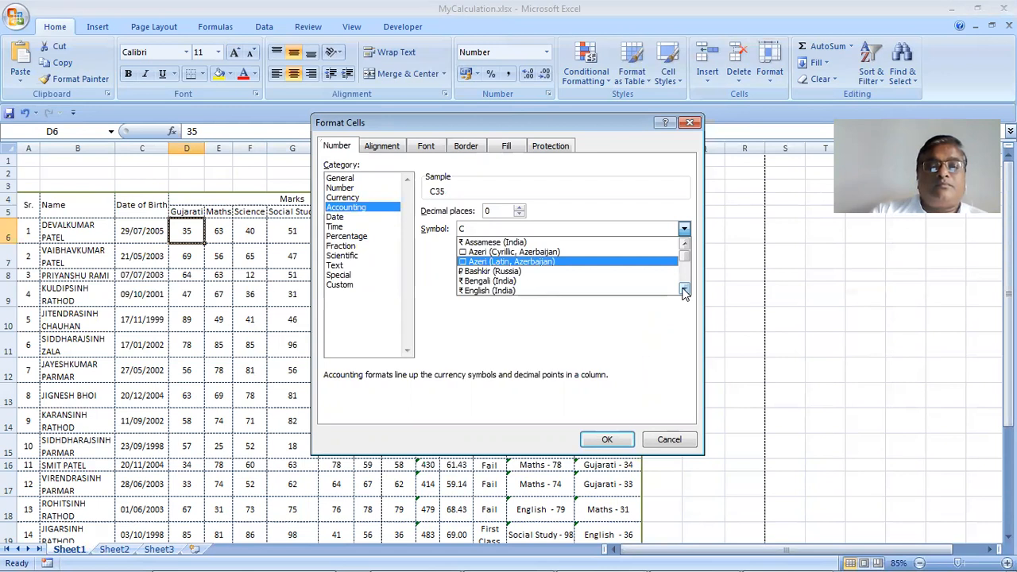
{"action": "scroll", "coordinate": [579, 275], "scroll_direction": "down", "scroll_amount": 1}
{"action": "left_click", "coordinate": [577, 275]}
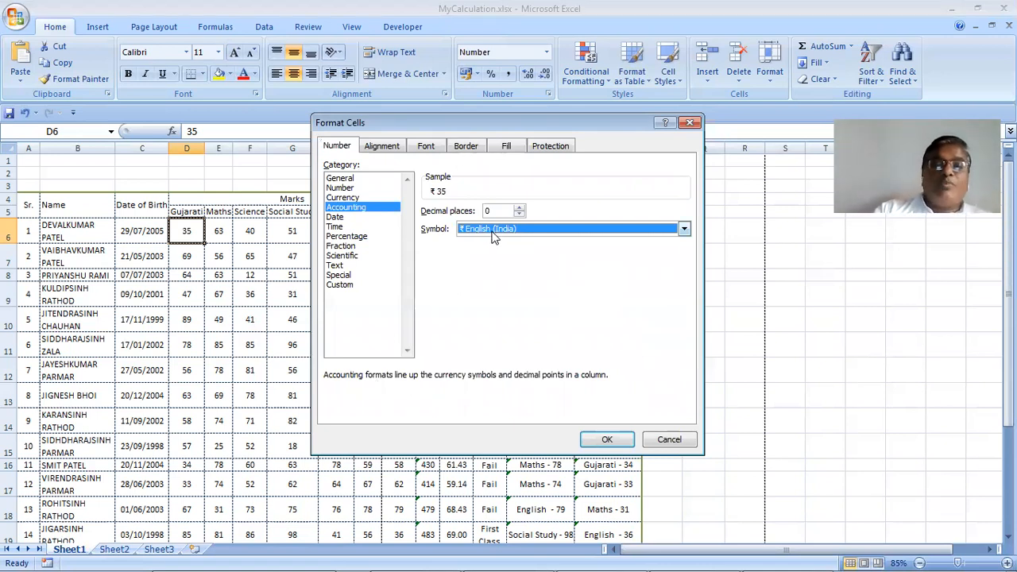
{"action": "left_click", "coordinate": [606, 440]}
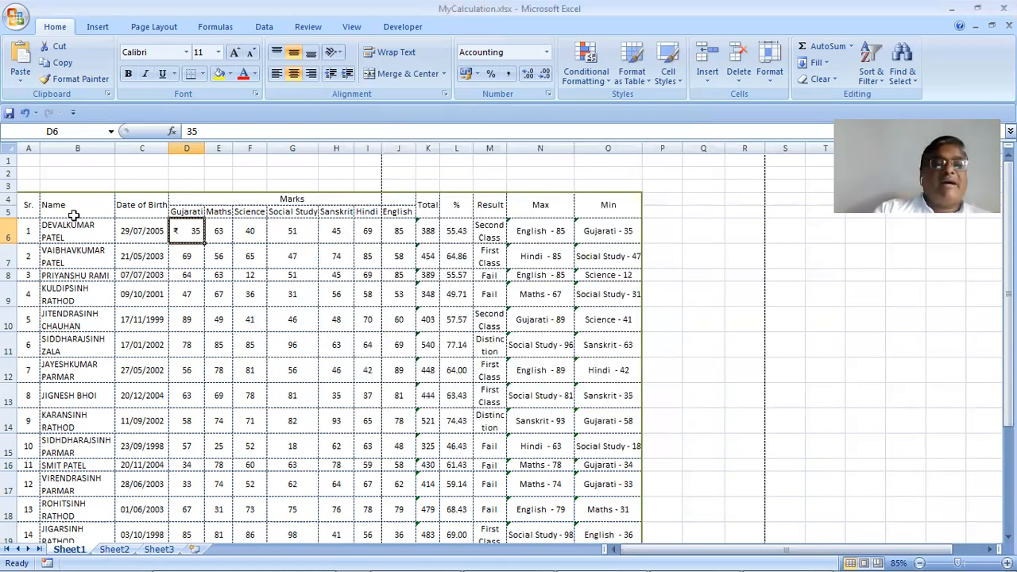
Look at the Date category in Format Cells, then cancel without changing anything
{"action": "left_click", "coordinate": [768, 77]}
{"action": "left_click", "coordinate": [804, 353]}
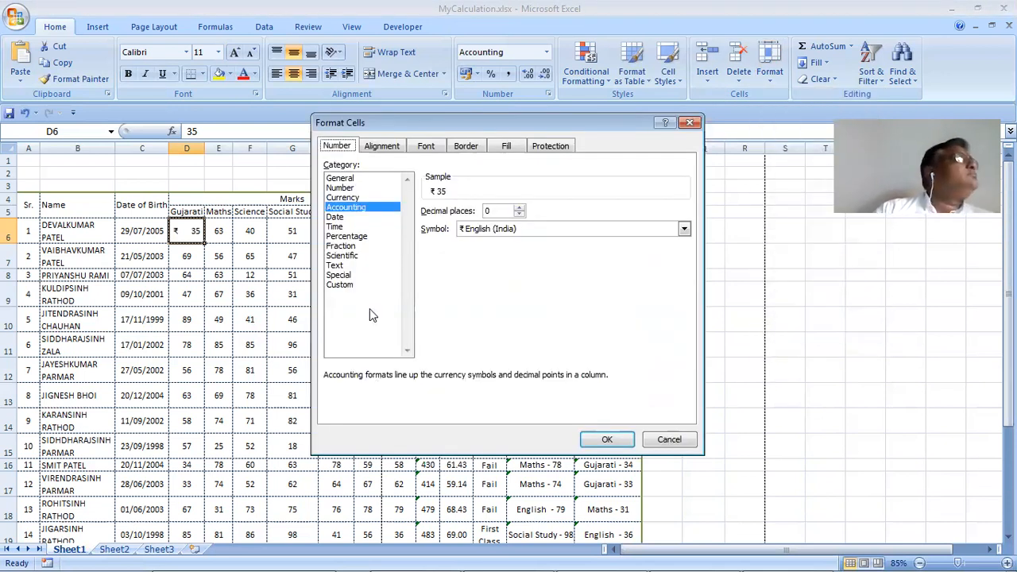
{"action": "left_click", "coordinate": [335, 217]}
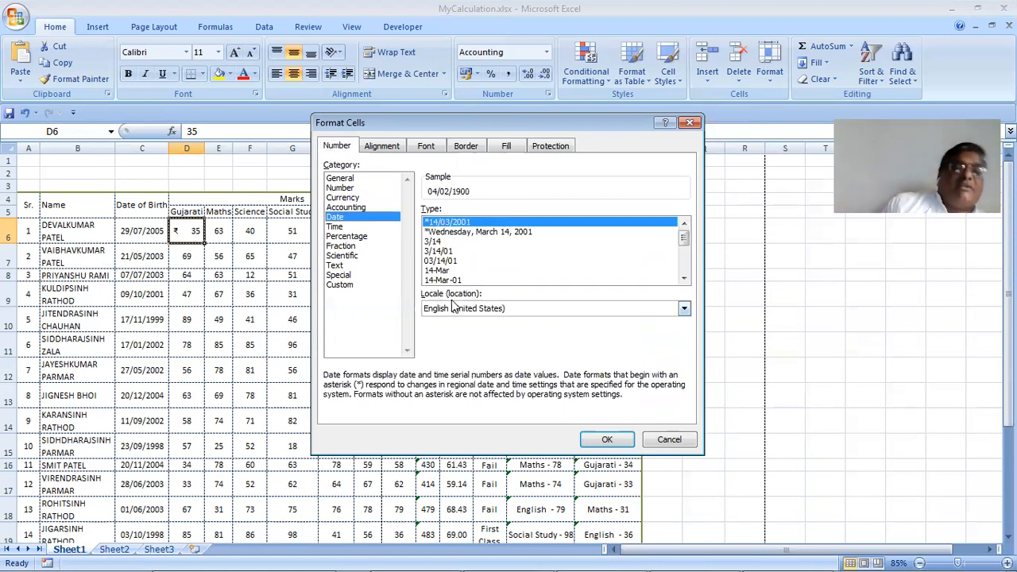
{"action": "key", "text": "Escape"}
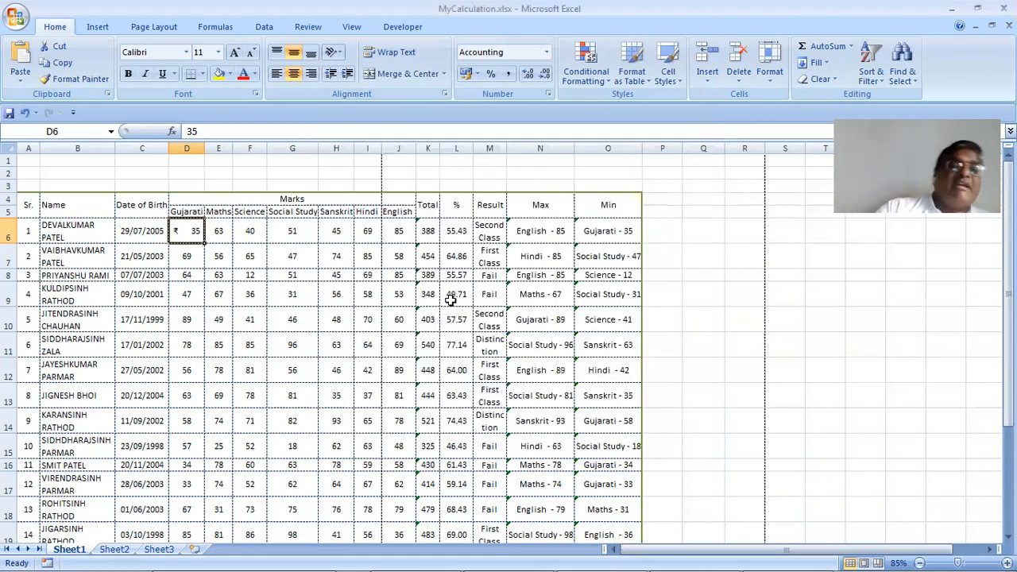
Open Format Cells for C6's birth date and set the date locale to Hindi (India)
{"action": "left_click", "coordinate": [157, 241]}
{"action": "left_click", "coordinate": [775, 90]}
{"action": "left_click", "coordinate": [808, 353]}
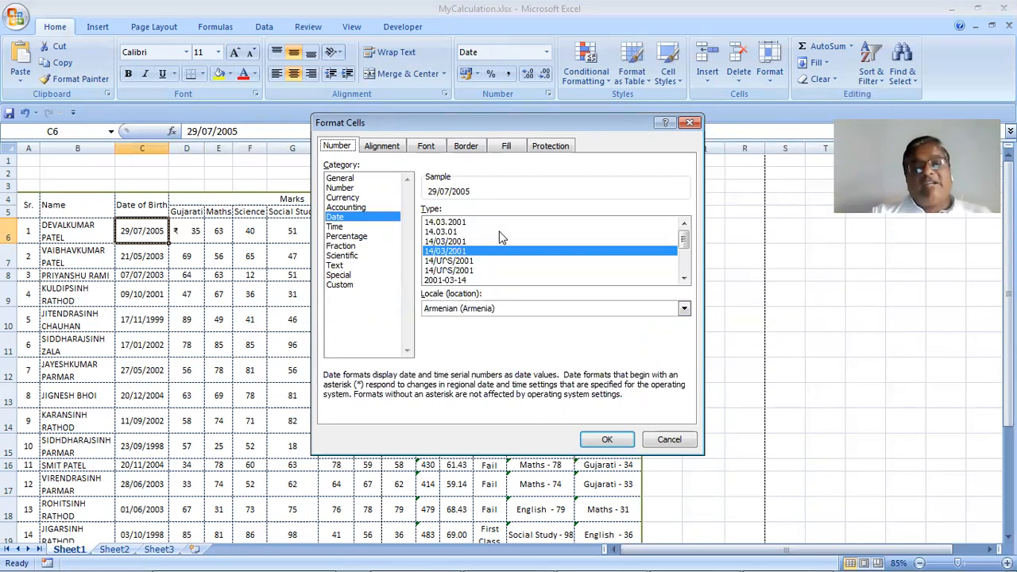
{"action": "left_click", "coordinate": [513, 310]}
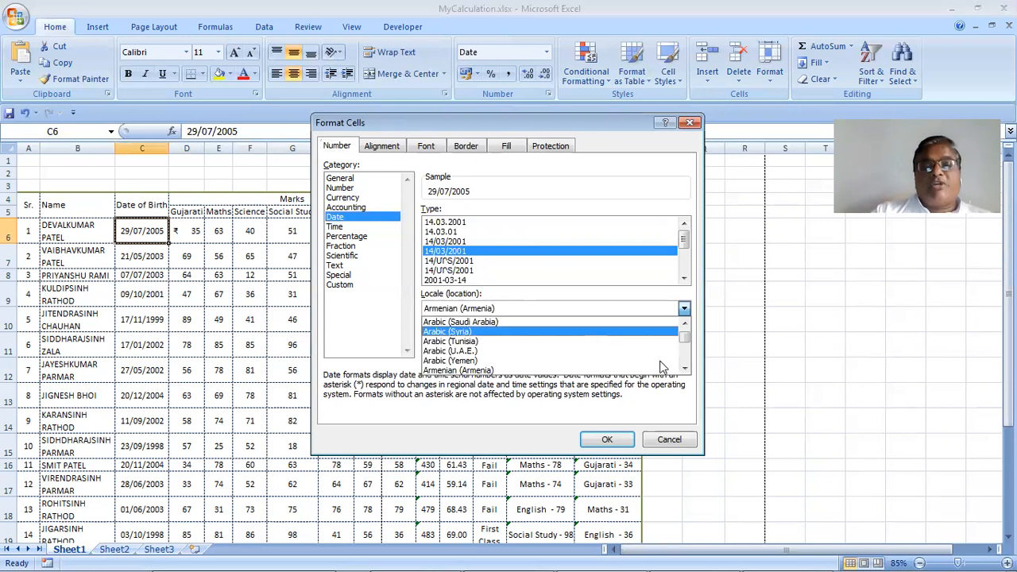
{"action": "left_click", "coordinate": [685, 369]}
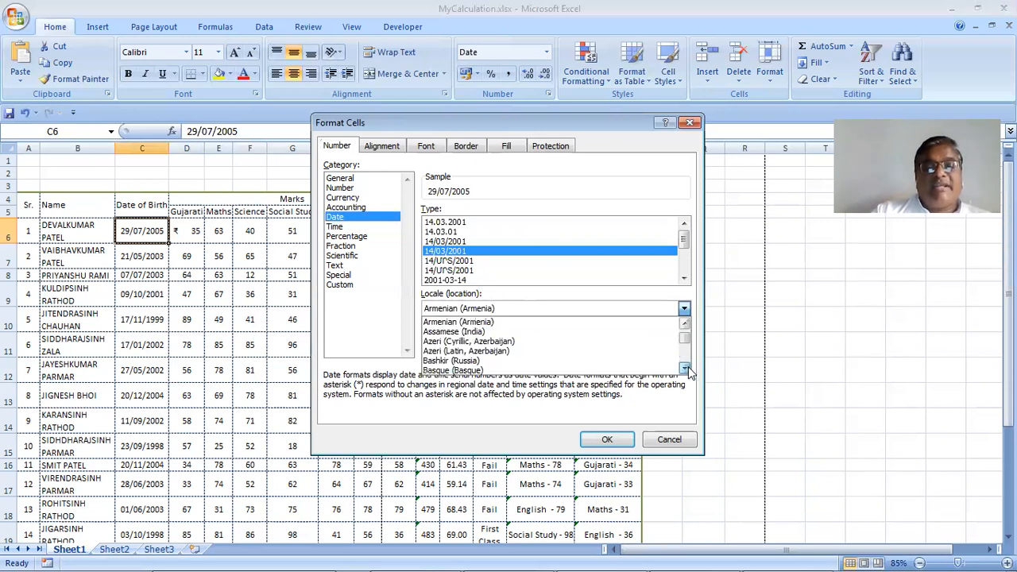
{"action": "left_click", "coordinate": [685, 352]}
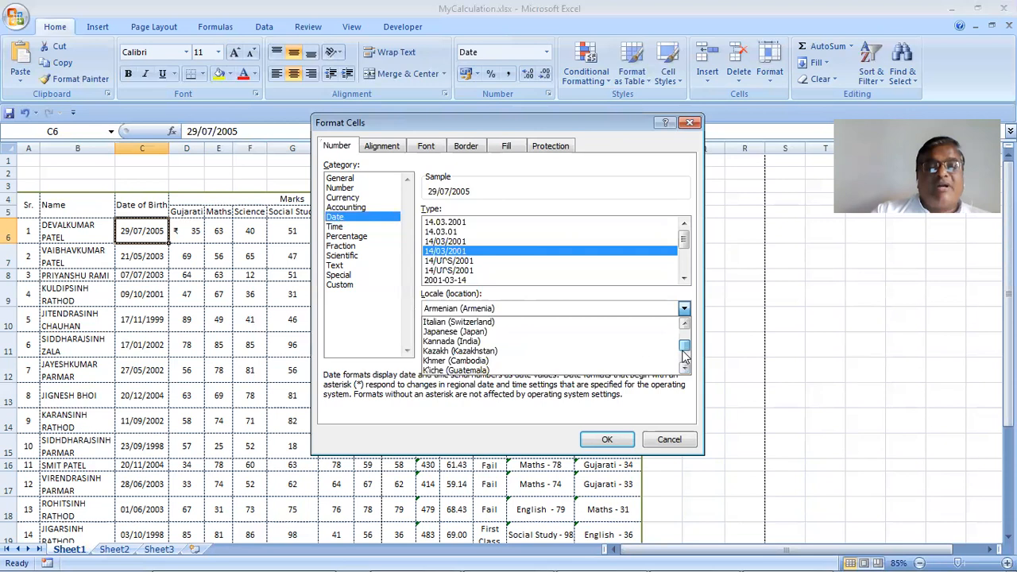
{"action": "left_click_drag", "start_coordinate": [685, 352], "coordinate": [685, 341]}
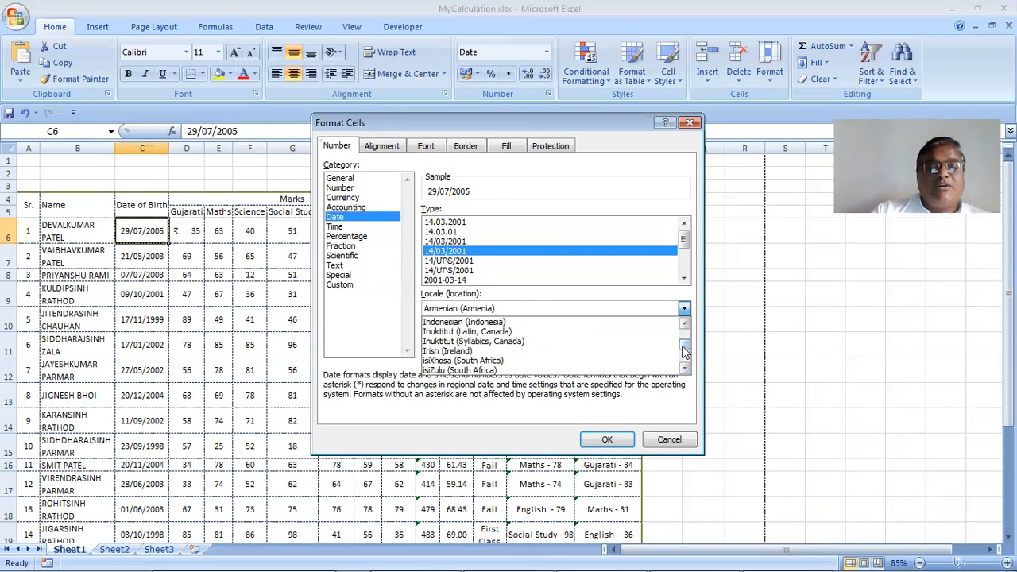
{"action": "left_click", "coordinate": [685, 325]}
{"action": "left_click", "coordinate": [685, 324]}
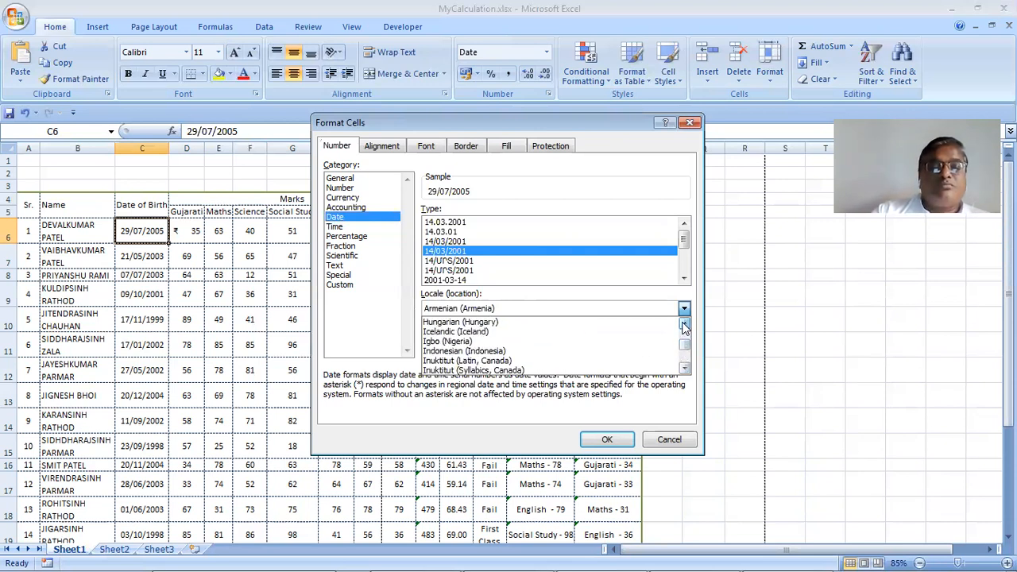
{"action": "left_click", "coordinate": [685, 324]}
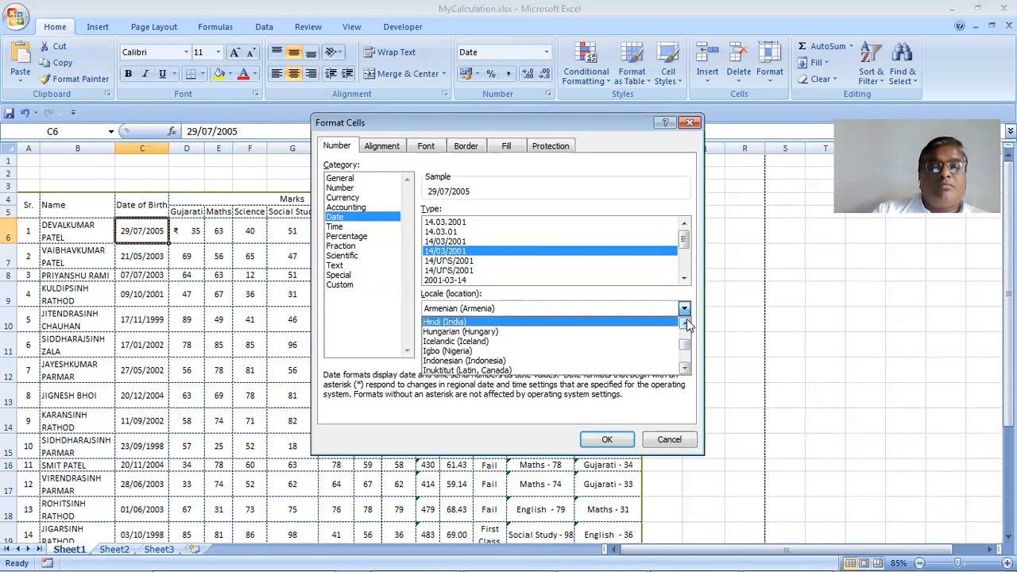
{"action": "scroll", "coordinate": [515, 340], "scroll_direction": "up", "scroll_amount": 1}
{"action": "left_click", "coordinate": [505, 333]}
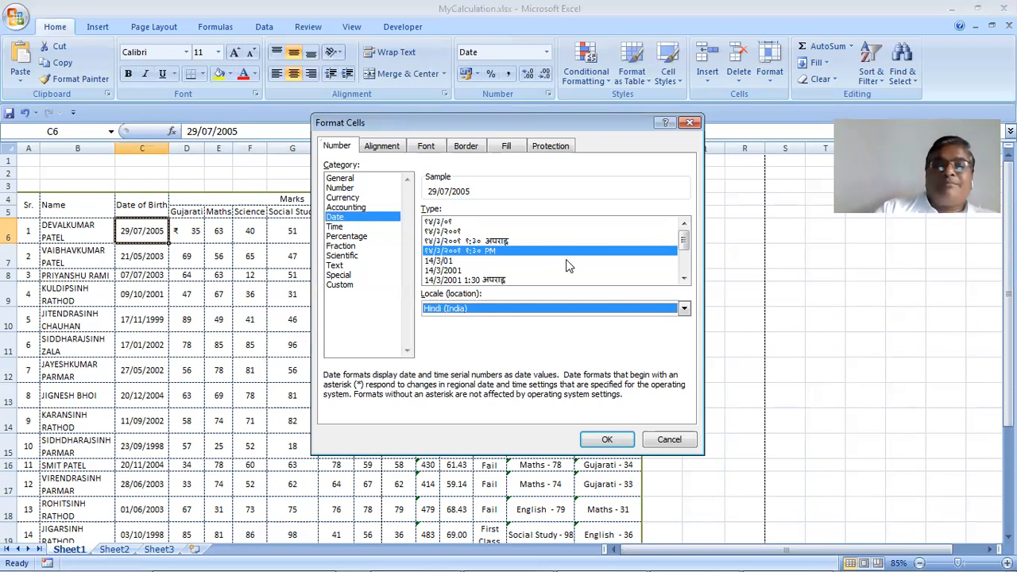
Change the date locale back to English (United States)
{"action": "left_click", "coordinate": [685, 309]}
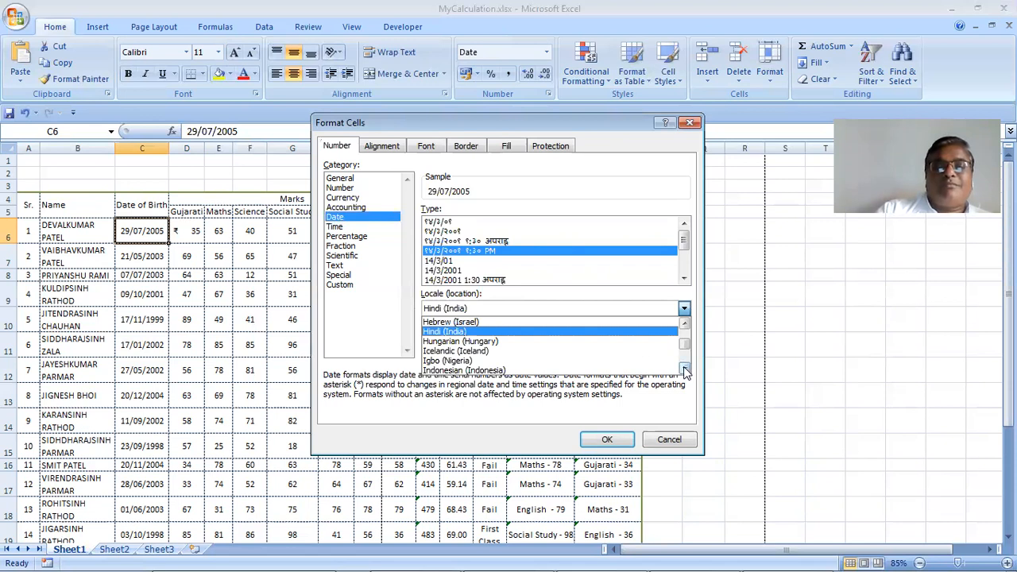
{"action": "left_click", "coordinate": [685, 368]}
{"action": "double_click", "coordinate": [685, 368]}
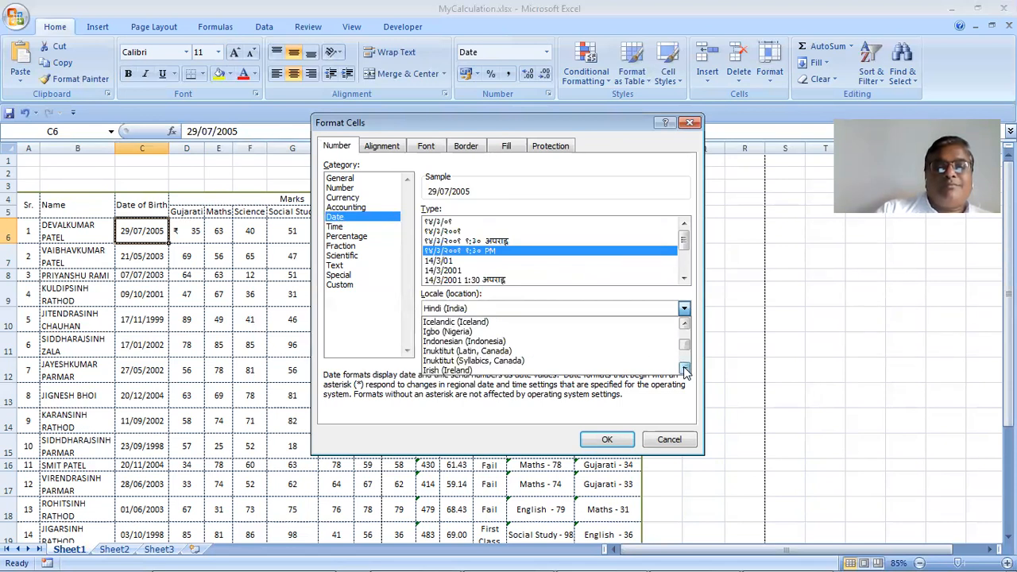
{"action": "left_click", "coordinate": [684, 354]}
{"action": "left_click", "coordinate": [687, 361]}
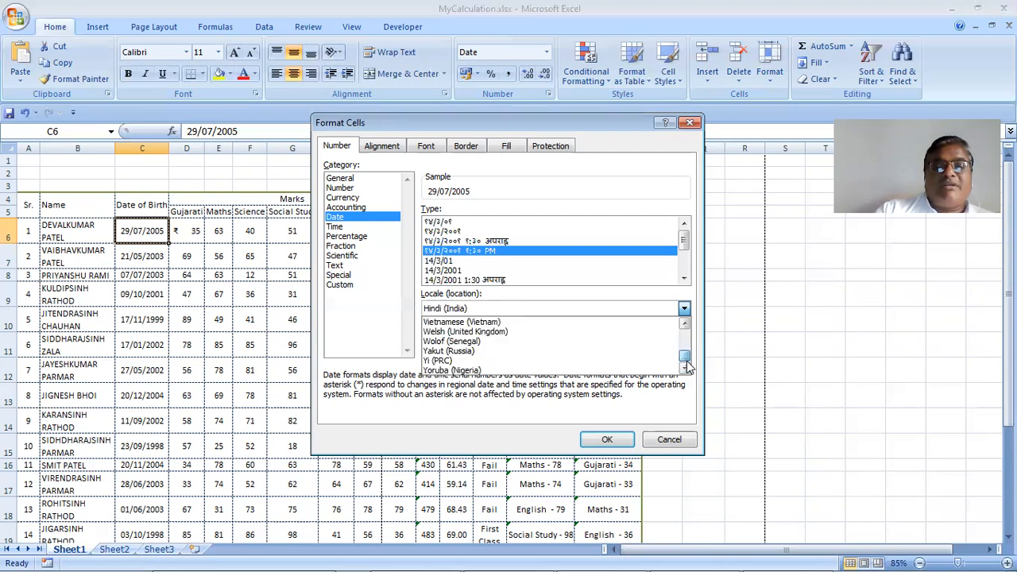
{"action": "left_click_drag", "start_coordinate": [688, 356], "coordinate": [688, 332]}
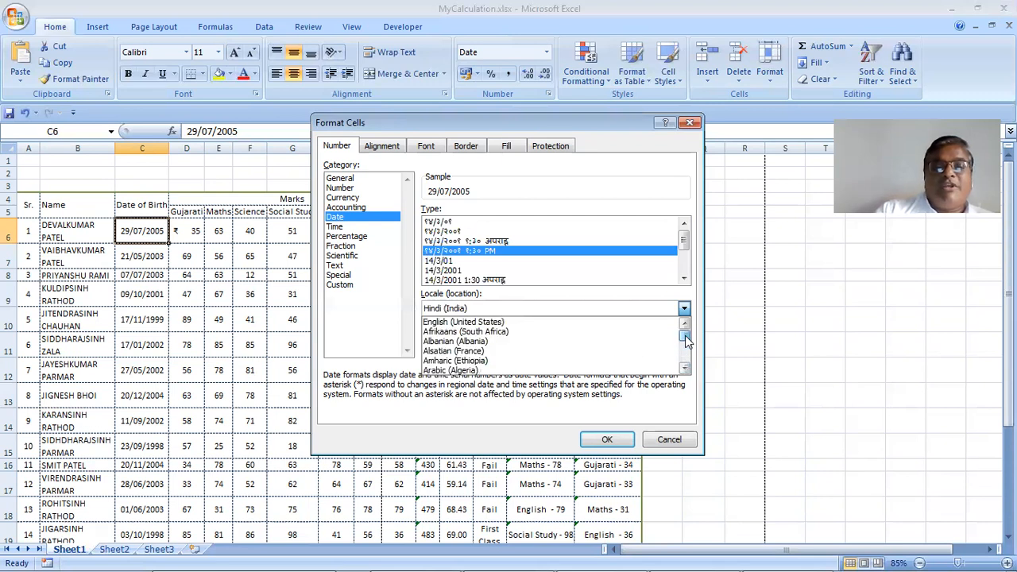
{"action": "left_click", "coordinate": [591, 322]}
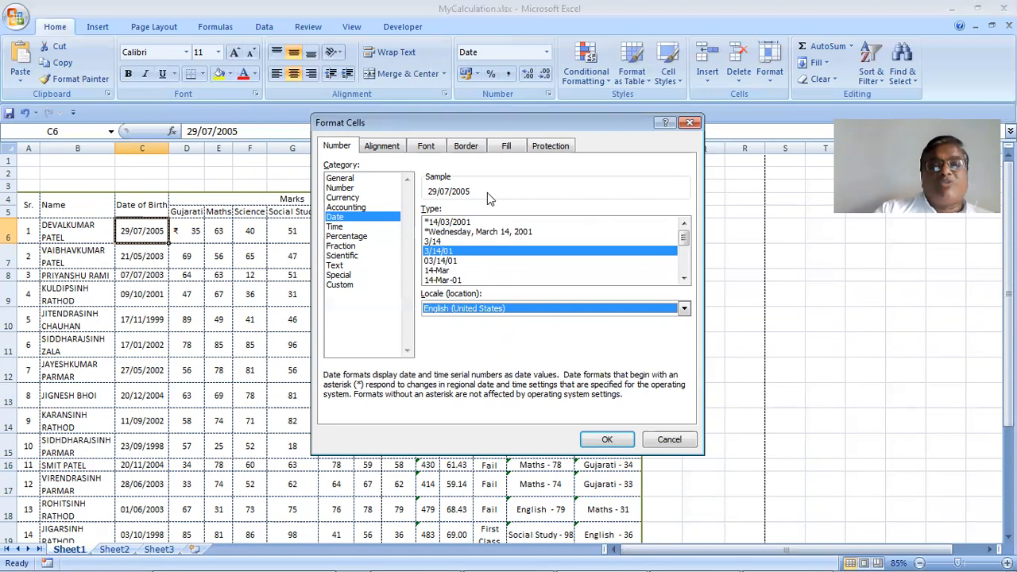
Preview several date types and apply 14-Mar-01 so C6 shows 29-Jul-05
{"action": "left_click", "coordinate": [456, 222]}
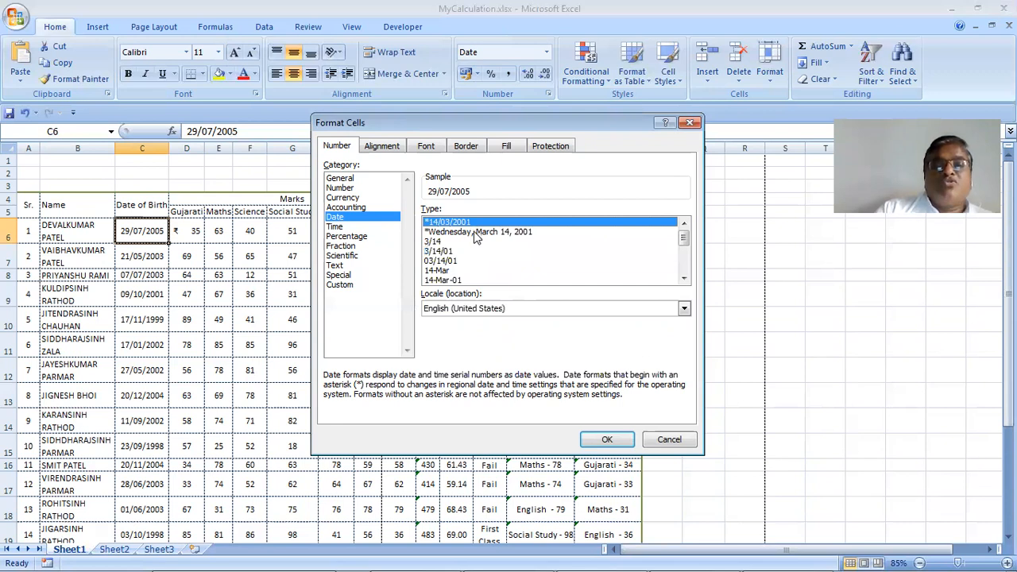
{"action": "key", "text": "Down"}
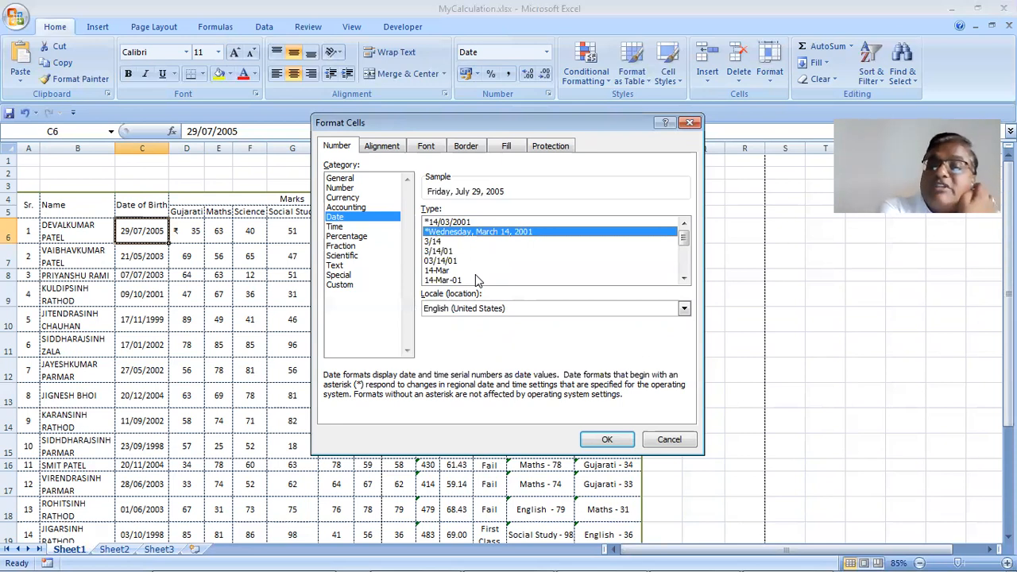
{"action": "left_click", "coordinate": [449, 243]}
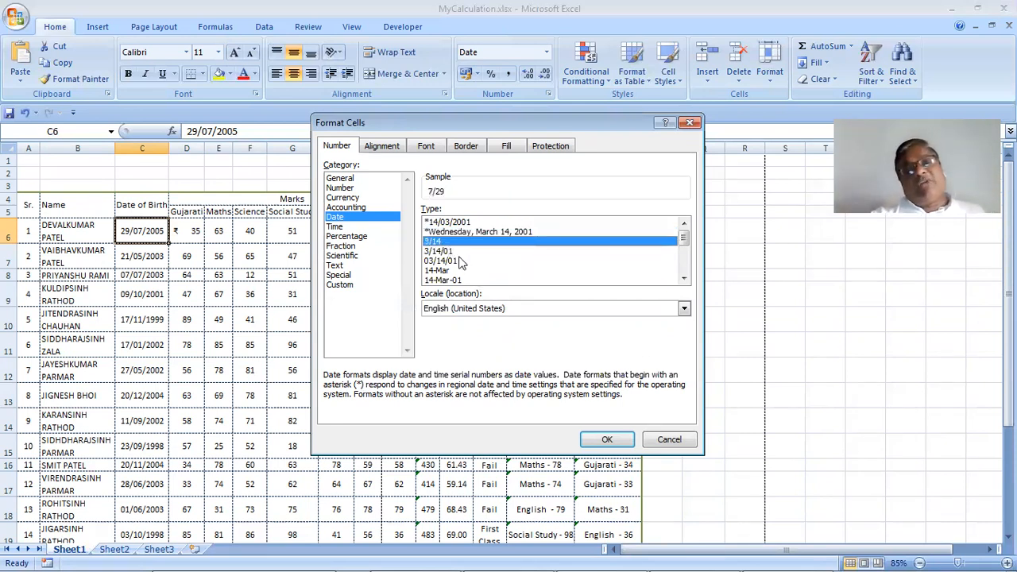
{"action": "left_click", "coordinate": [463, 251]}
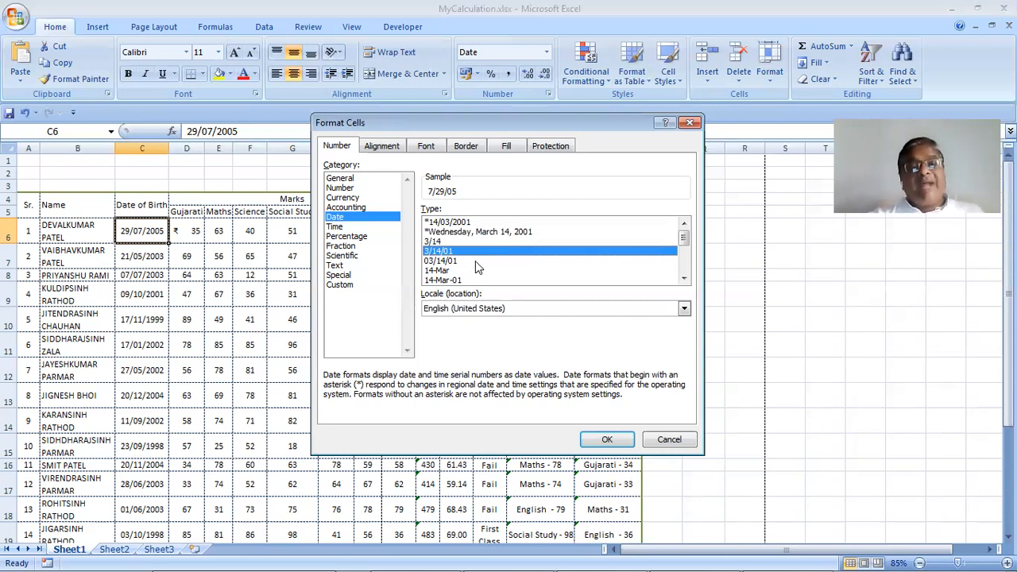
{"action": "left_click", "coordinate": [476, 261]}
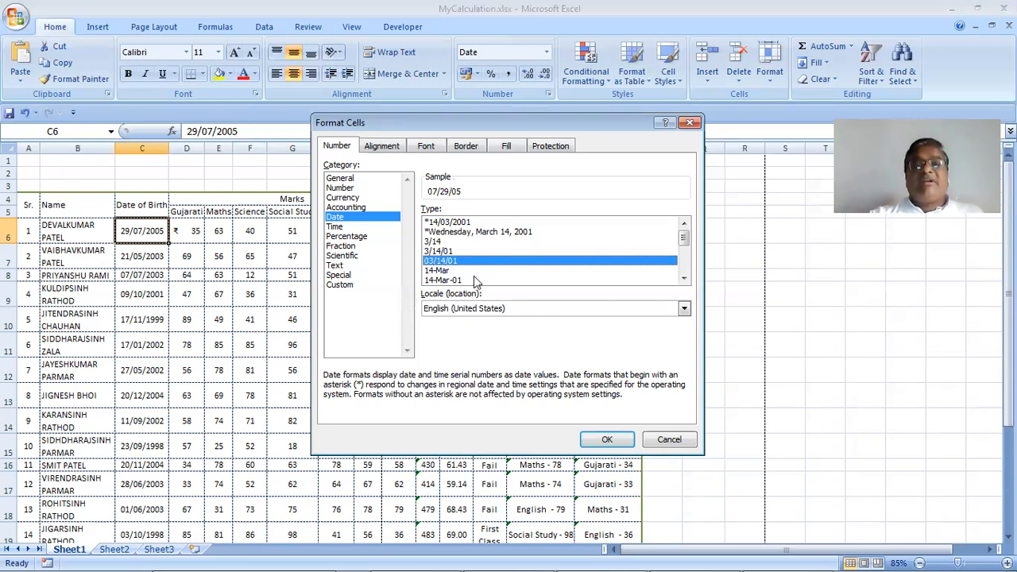
{"action": "left_click", "coordinate": [486, 271]}
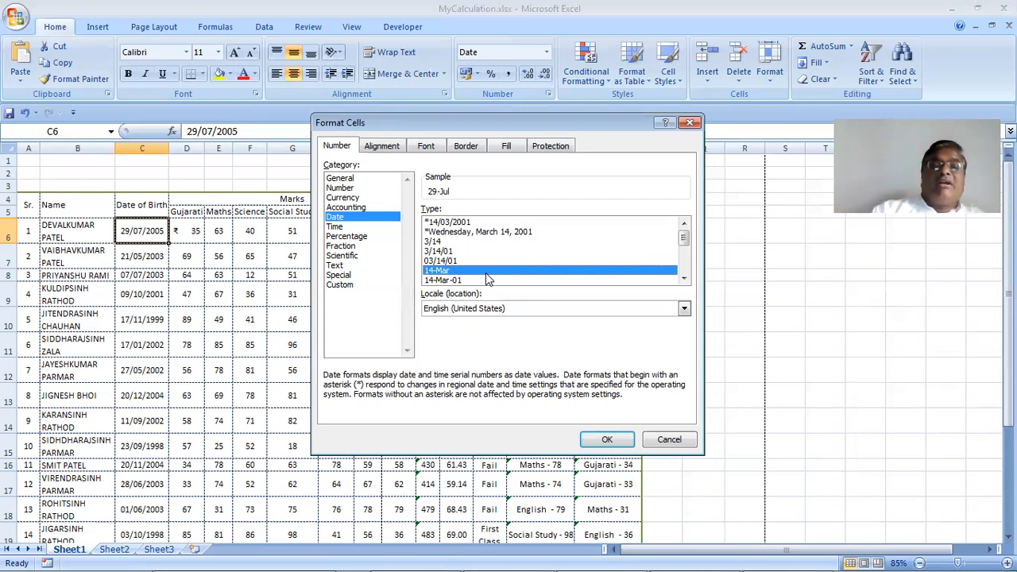
{"action": "left_click", "coordinate": [492, 281]}
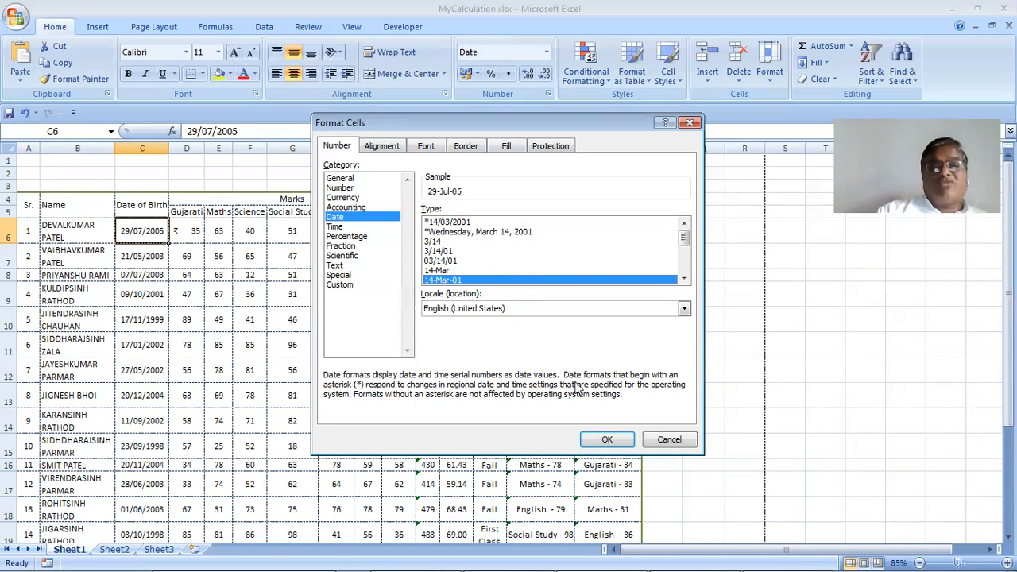
{"action": "left_click", "coordinate": [608, 440]}
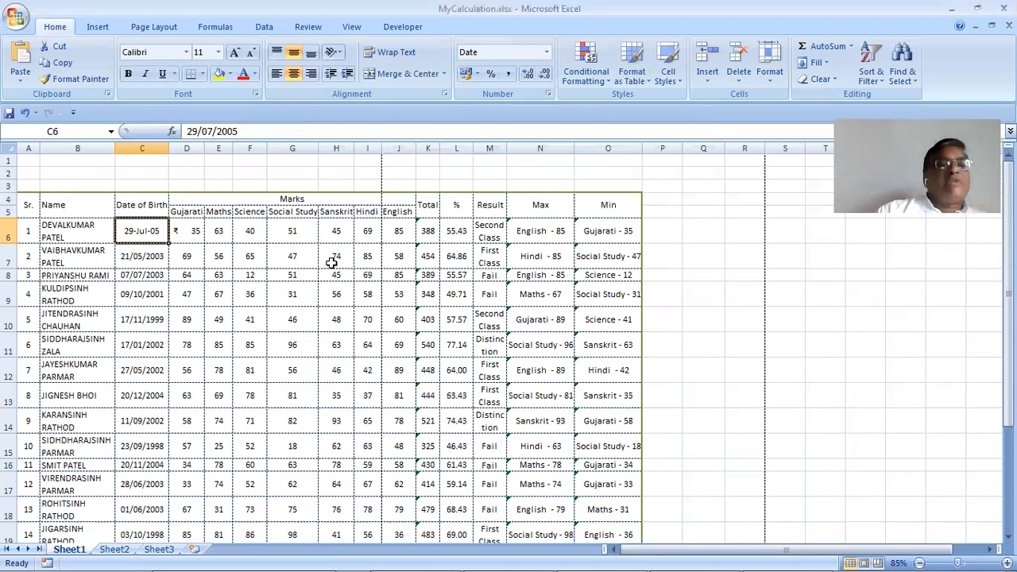
{"action": "left_click", "coordinate": [770, 83]}
Reopen Format Cells and preview the month-year, full-month and long date styles for C6
{"action": "left_click", "coordinate": [797, 354]}
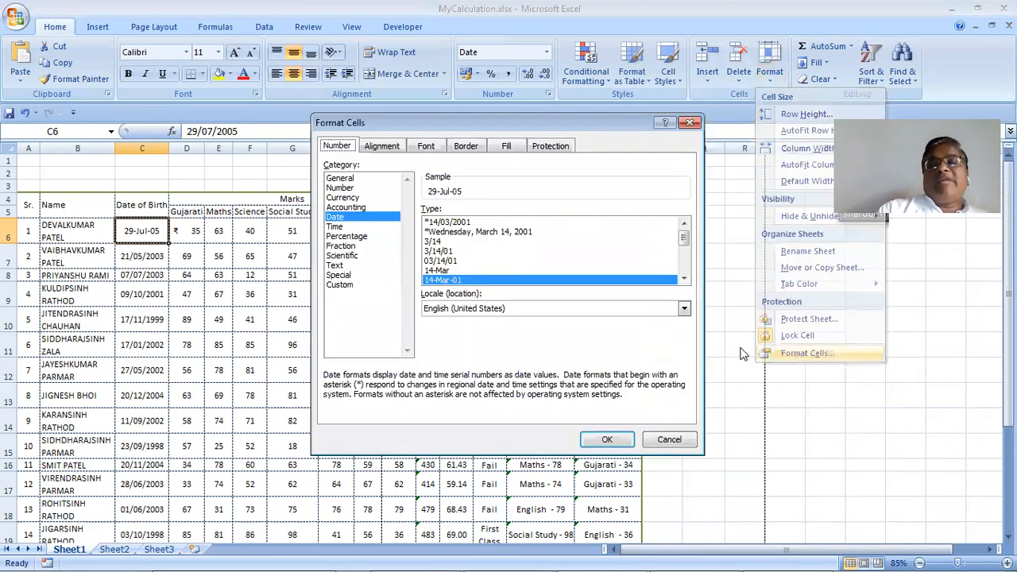
{"action": "left_click", "coordinate": [683, 281]}
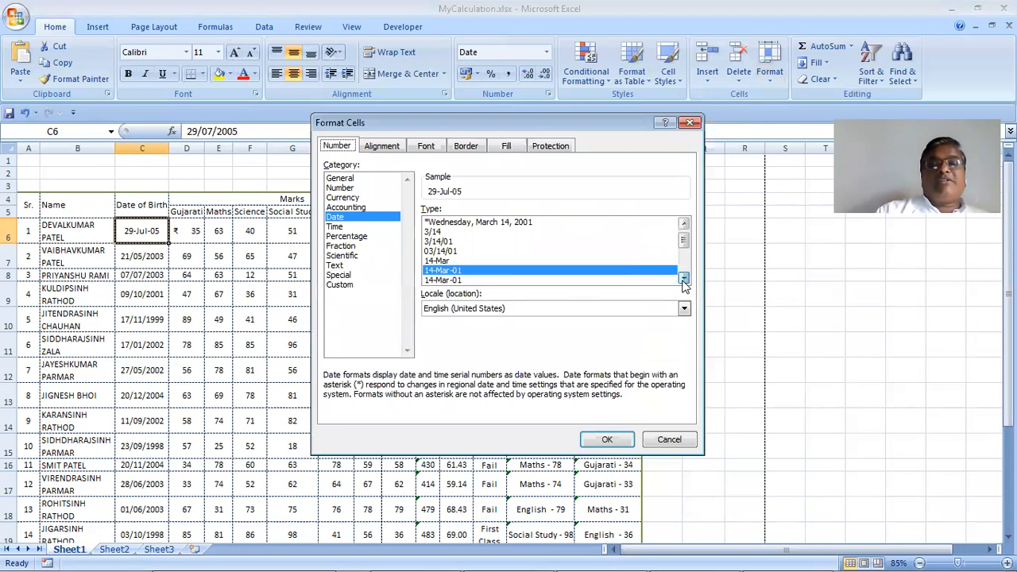
{"action": "left_click", "coordinate": [683, 279]}
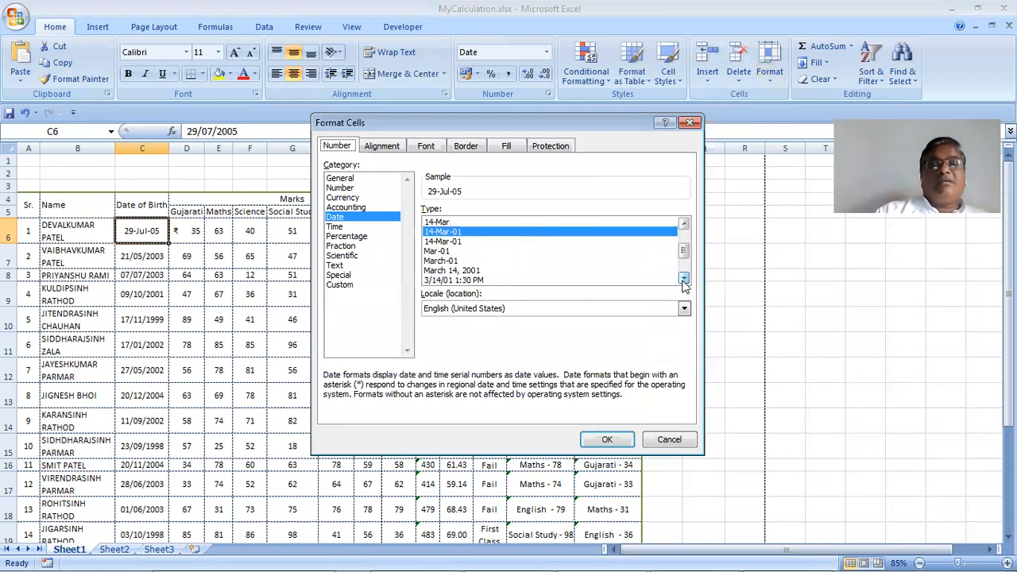
{"action": "left_click", "coordinate": [458, 252]}
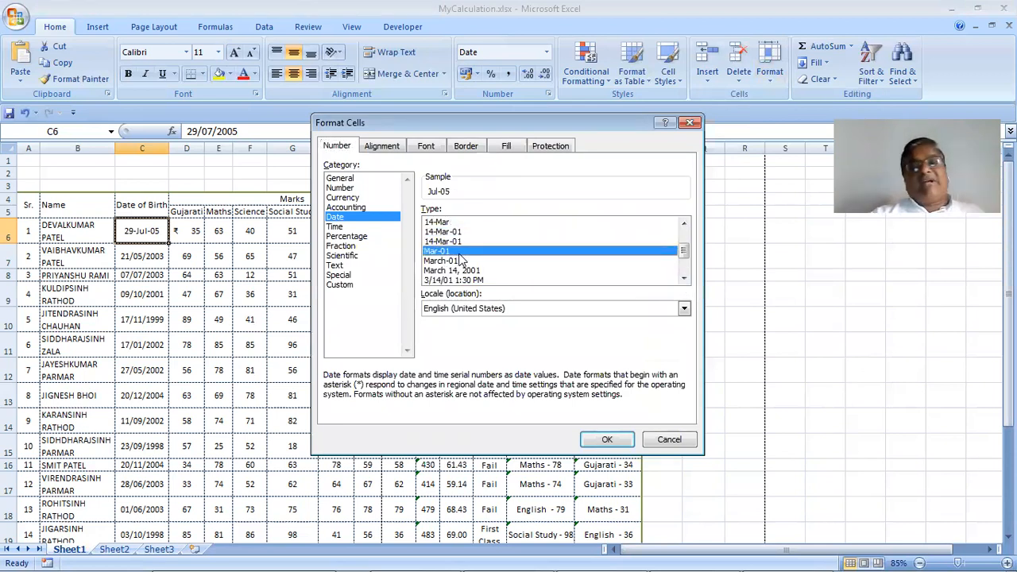
{"action": "left_click", "coordinate": [472, 262]}
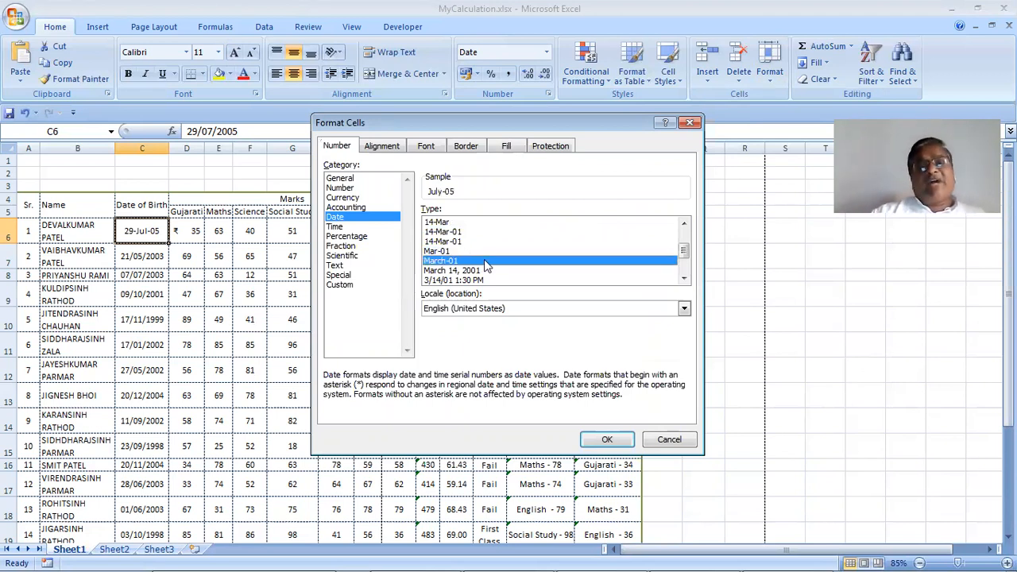
{"action": "left_click", "coordinate": [477, 271]}
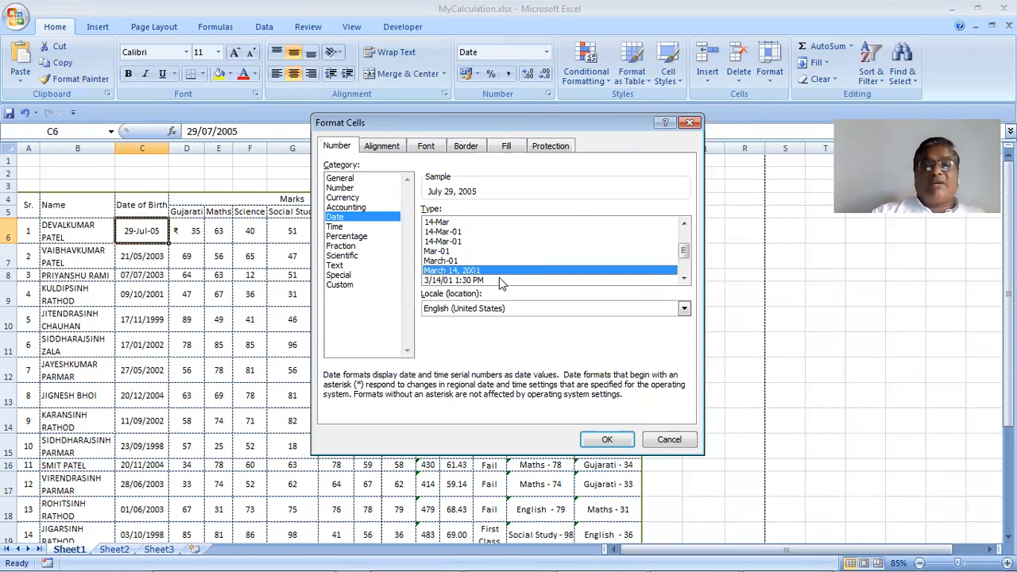
{"action": "left_click", "coordinate": [501, 281]}
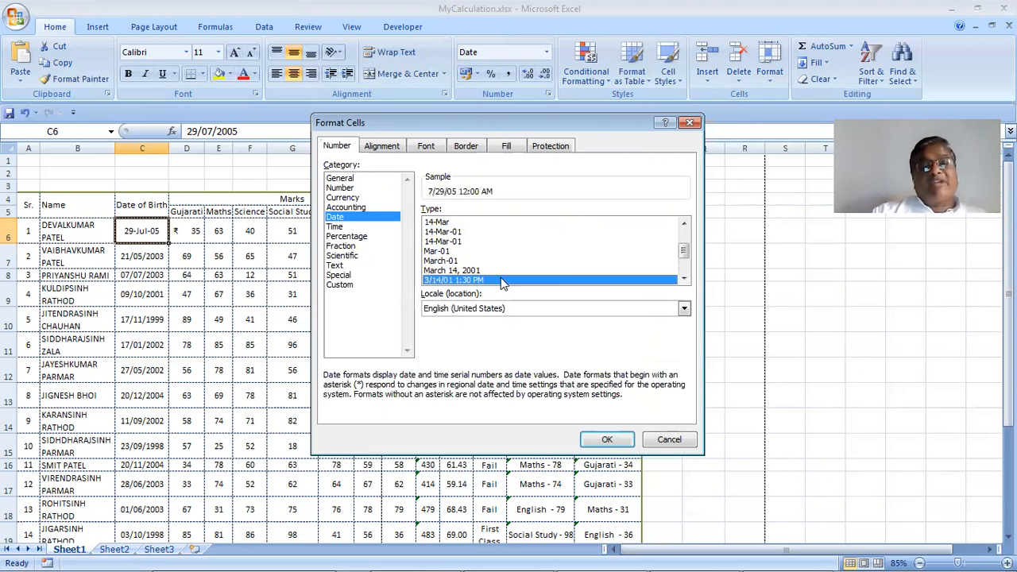
Preview the time and month-initial styles, then choose 14-Mar-2001 to show 29-Jul-2005
{"action": "scroll", "coordinate": [500, 277], "scroll_direction": "down", "scroll_amount": 2}
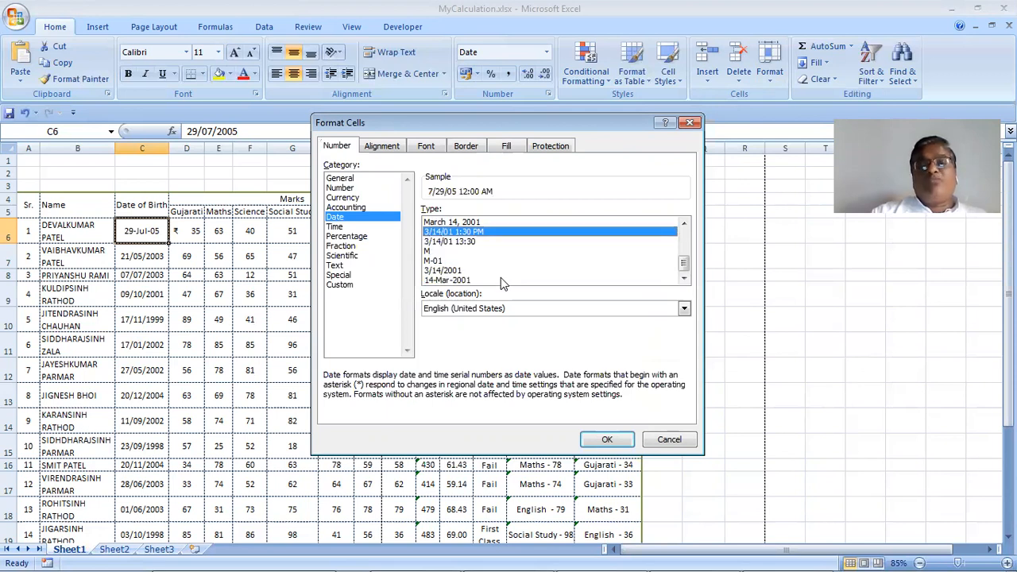
{"action": "left_click", "coordinate": [480, 241]}
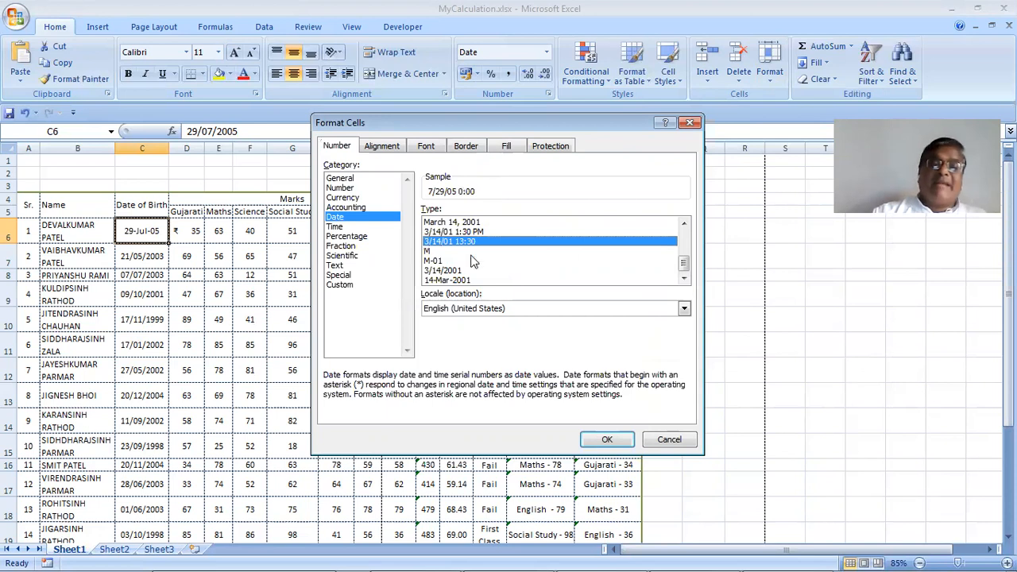
{"action": "left_click", "coordinate": [430, 251]}
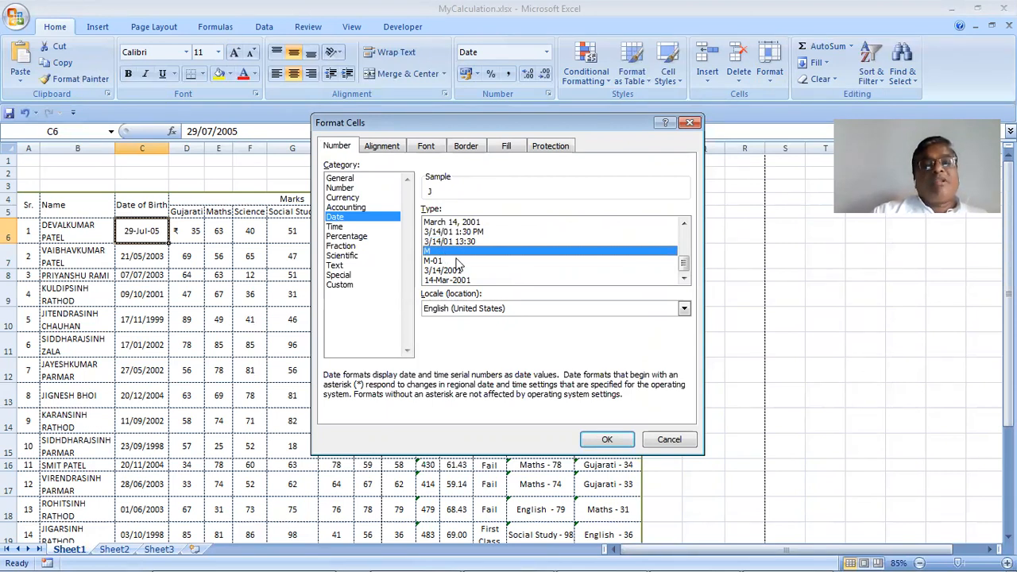
{"action": "left_click", "coordinate": [459, 262]}
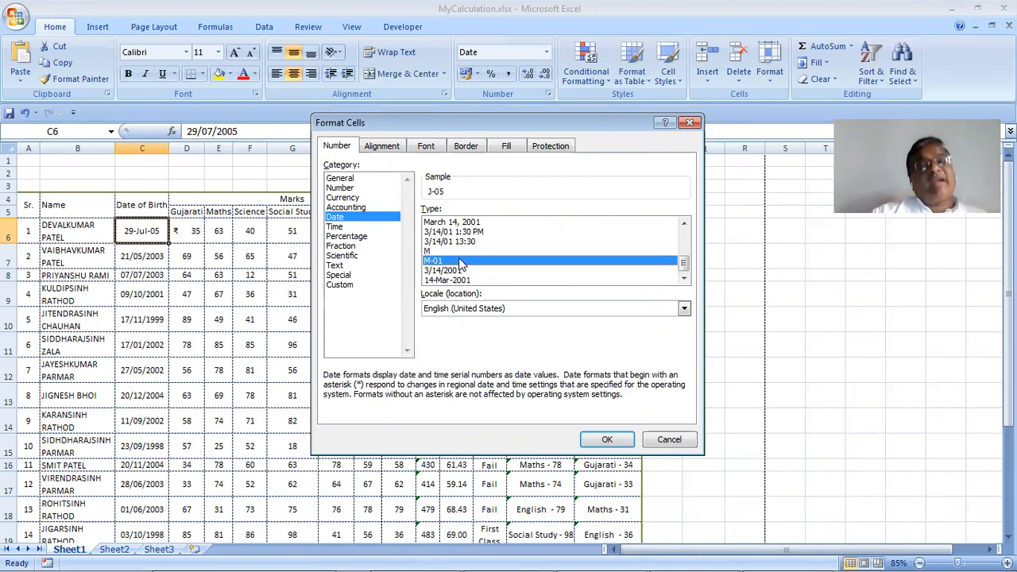
{"action": "left_click", "coordinate": [472, 271]}
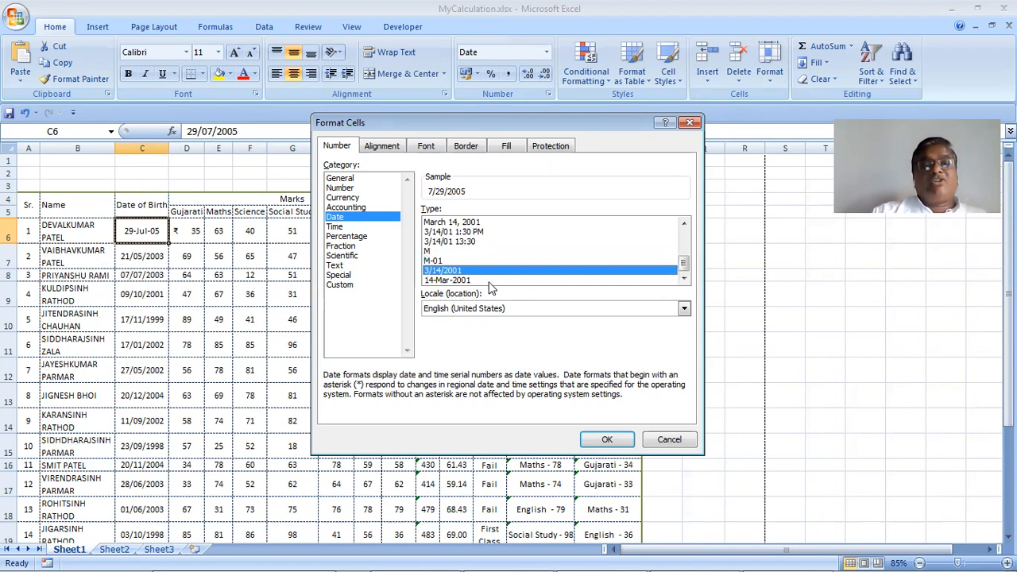
{"action": "left_click", "coordinate": [487, 280]}
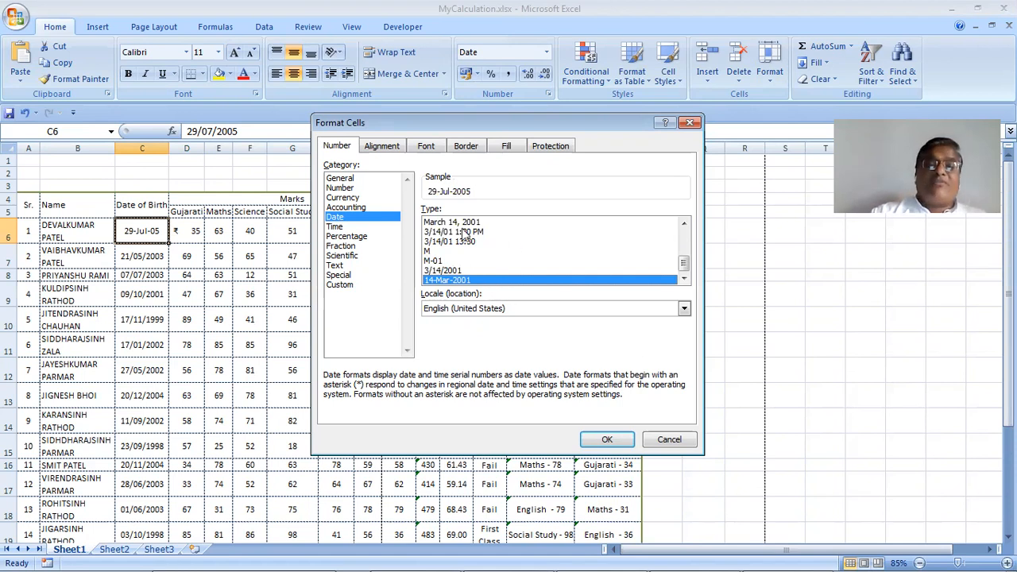
Switch the date locale to English (United Kingdom)
{"action": "left_click", "coordinate": [538, 310]}
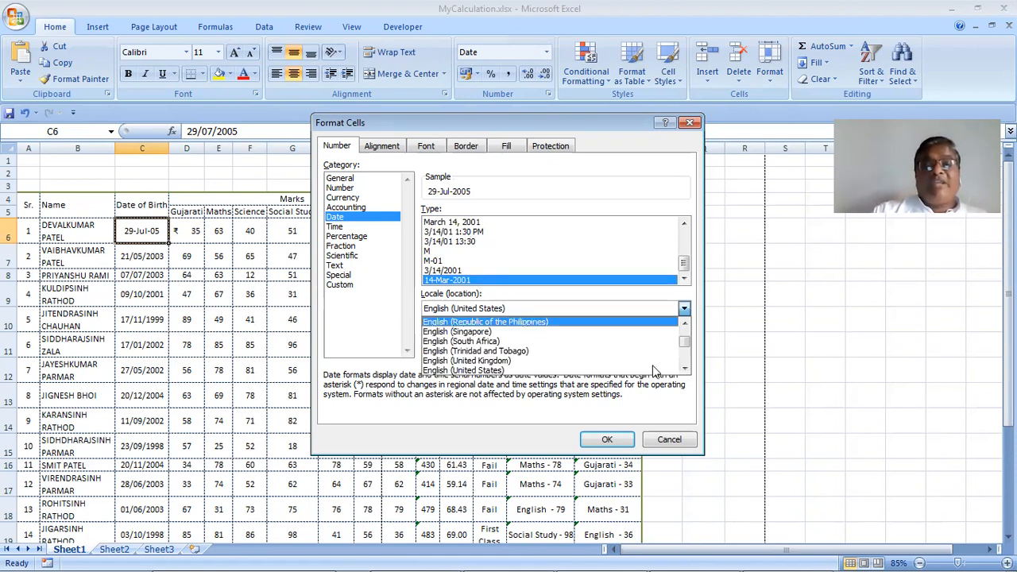
{"action": "left_click", "coordinate": [633, 361]}
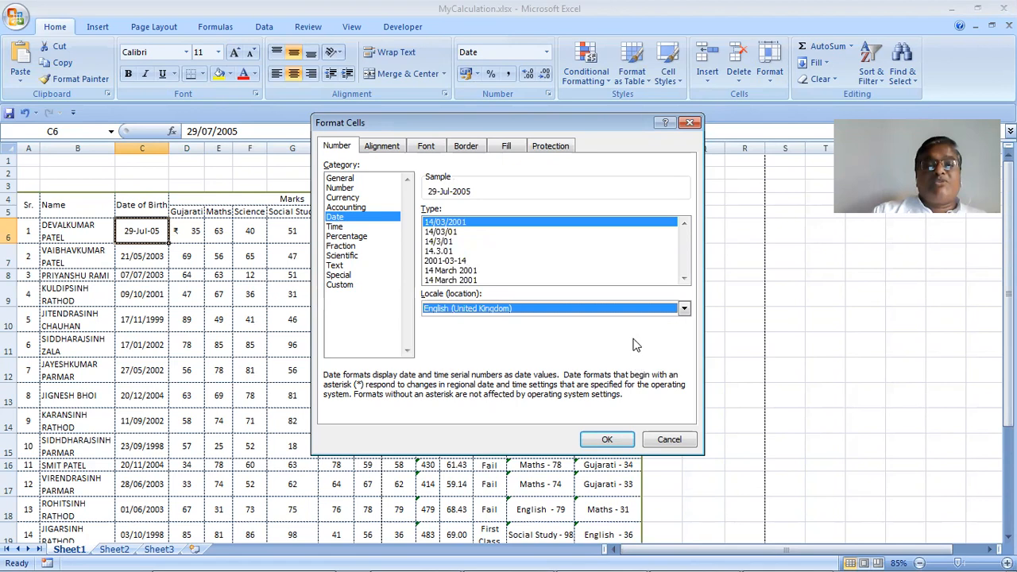
{"action": "left_click", "coordinate": [682, 279]}
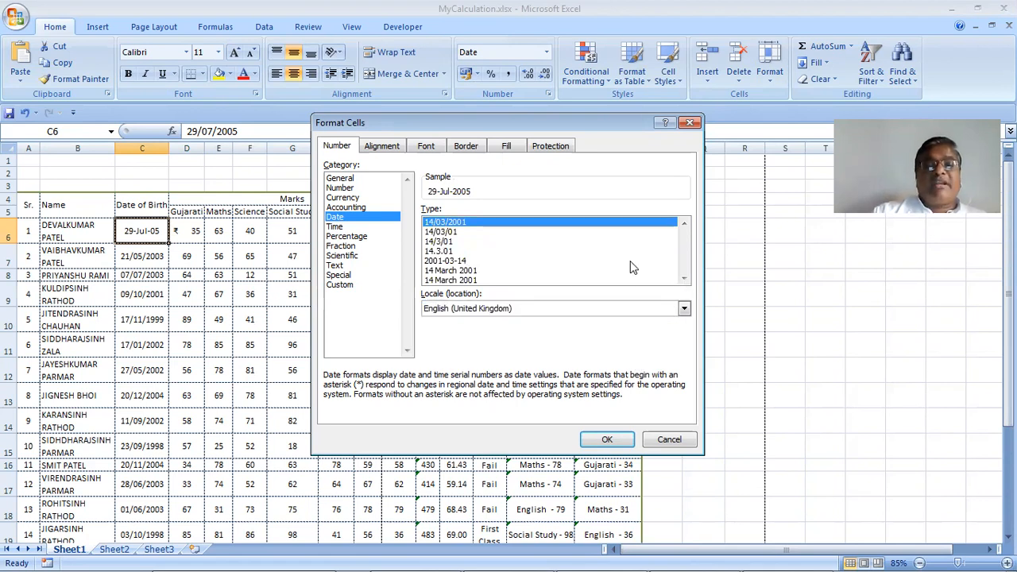
Change the date locale to Hindi (India)
{"action": "left_click", "coordinate": [684, 311]}
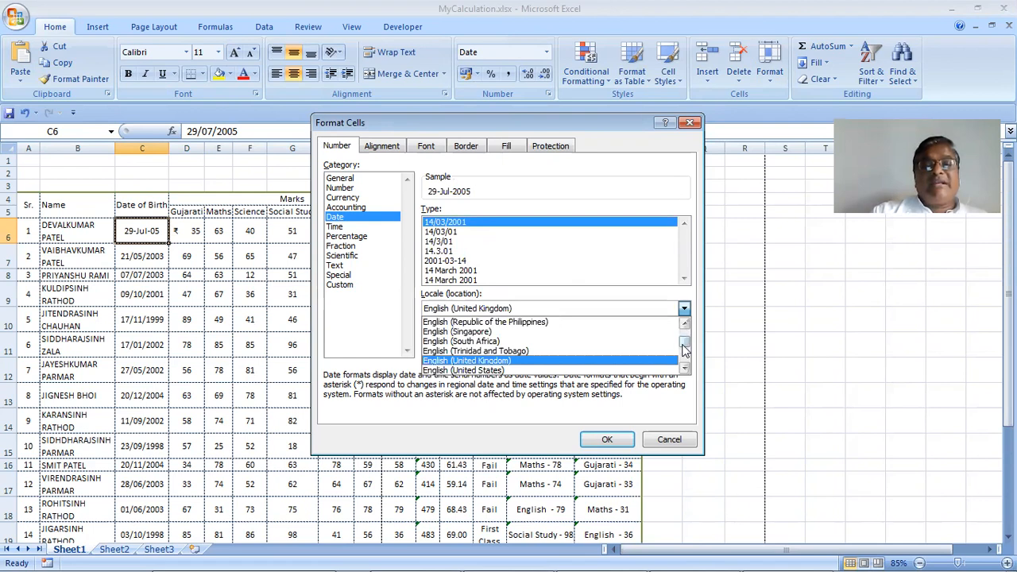
{"action": "left_click_drag", "start_coordinate": [684, 344], "coordinate": [685, 332]}
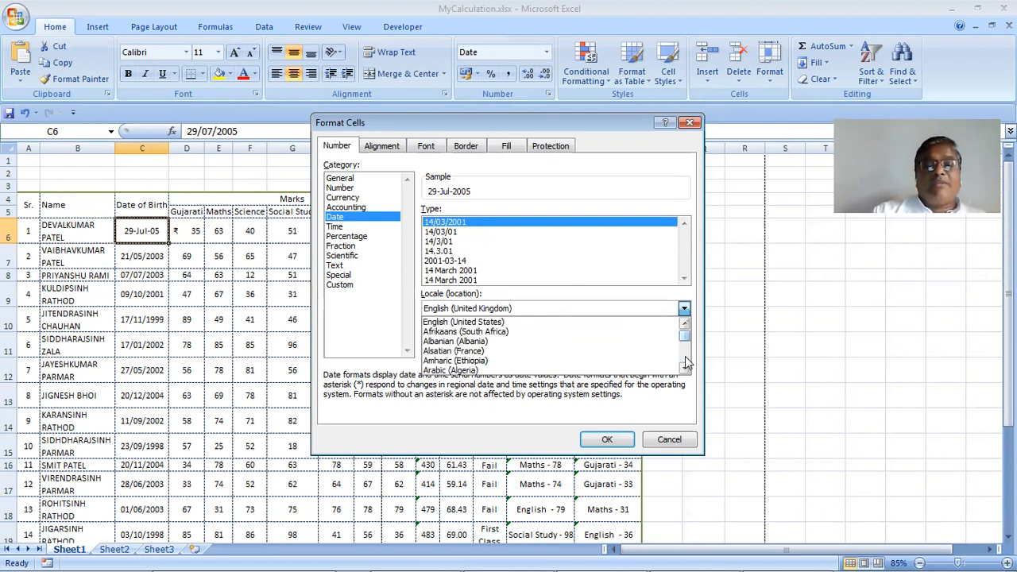
{"action": "scroll", "coordinate": [686, 362], "scroll_direction": "down", "scroll_amount": 5}
{"action": "scroll", "coordinate": [686, 362], "scroll_direction": "down", "scroll_amount": 5}
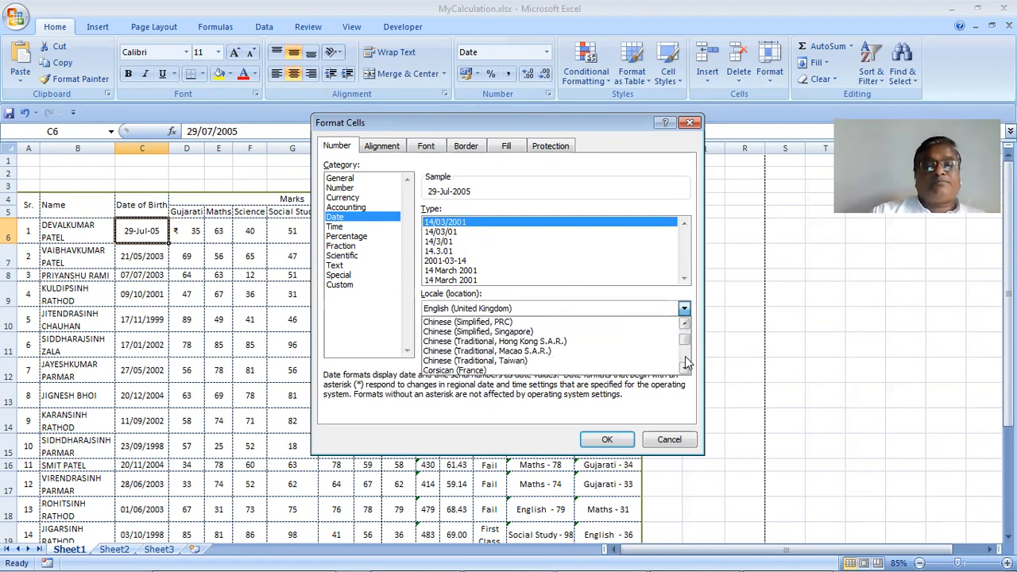
{"action": "scroll", "coordinate": [687, 362], "scroll_direction": "down", "scroll_amount": 5}
{"action": "scroll", "coordinate": [686, 362], "scroll_direction": "down", "scroll_amount": 5}
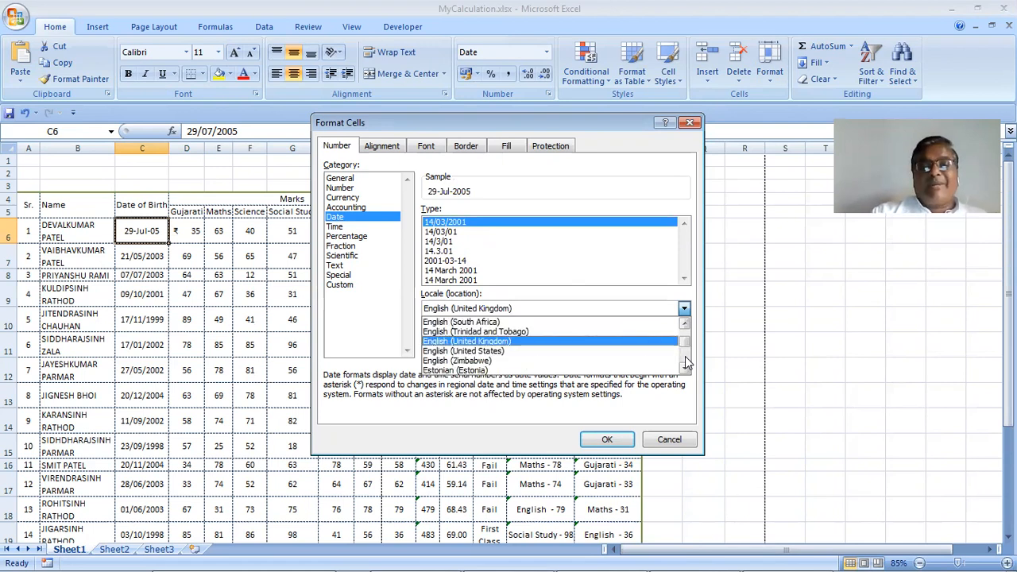
{"action": "scroll", "coordinate": [685, 370], "scroll_direction": "down", "scroll_amount": 2}
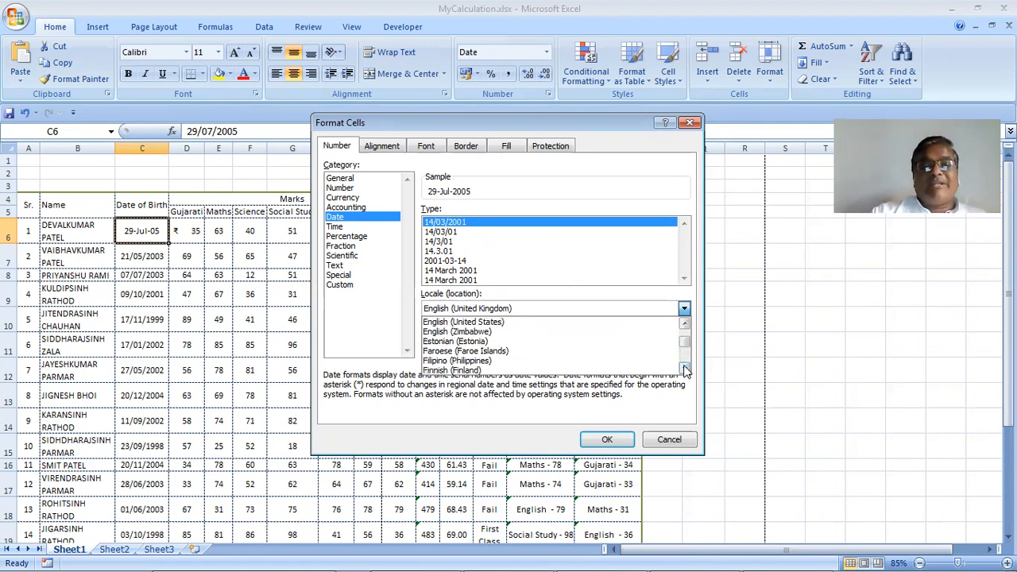
{"action": "scroll", "coordinate": [687, 369], "scroll_direction": "down", "scroll_amount": 4}
{"action": "scroll", "coordinate": [685, 370], "scroll_direction": "down", "scroll_amount": 4}
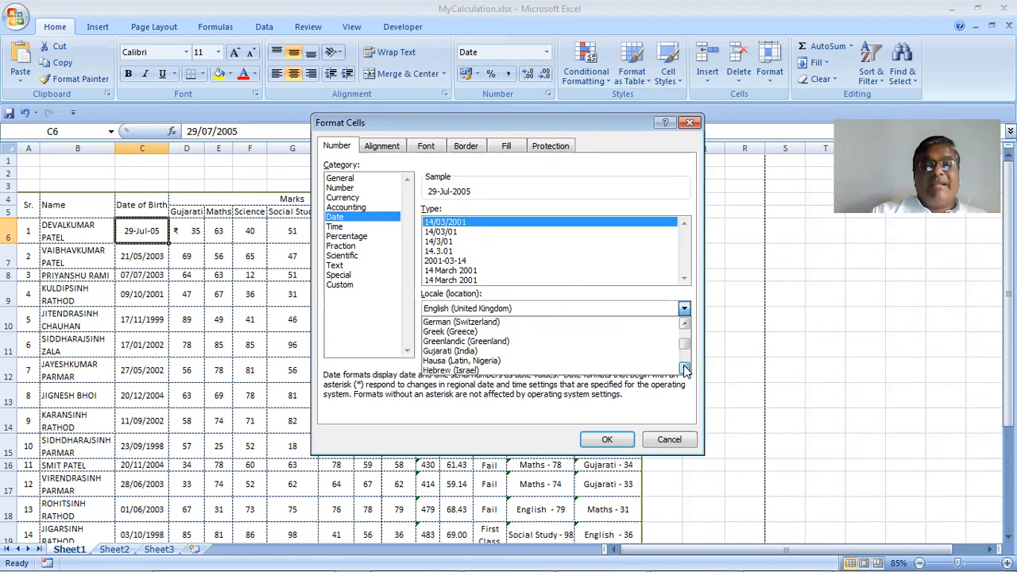
{"action": "scroll", "coordinate": [685, 370], "scroll_direction": "down", "scroll_amount": 3}
{"action": "scroll", "coordinate": [583, 339], "scroll_direction": "down", "scroll_amount": 1}
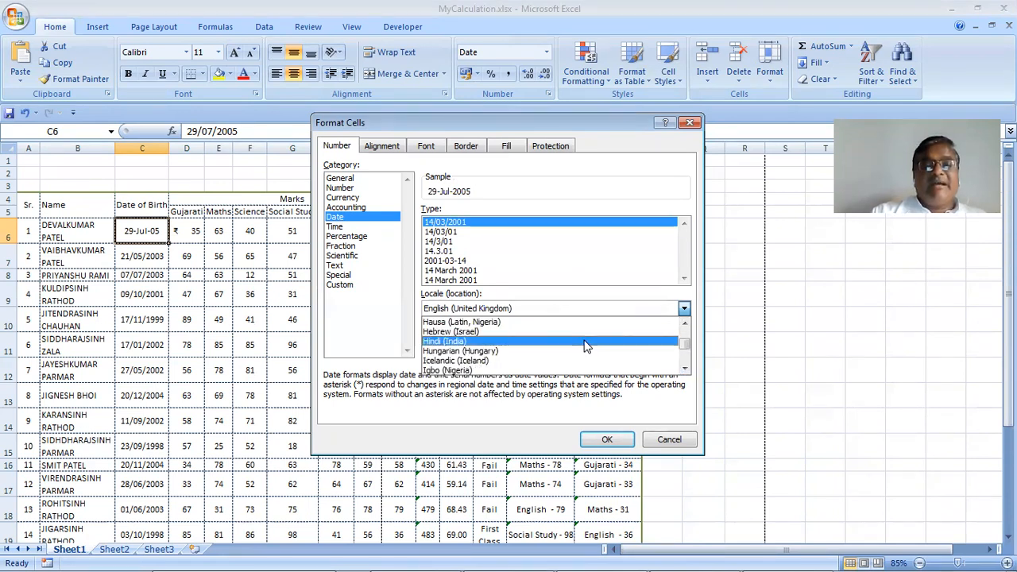
{"action": "left_click", "coordinate": [612, 309]}
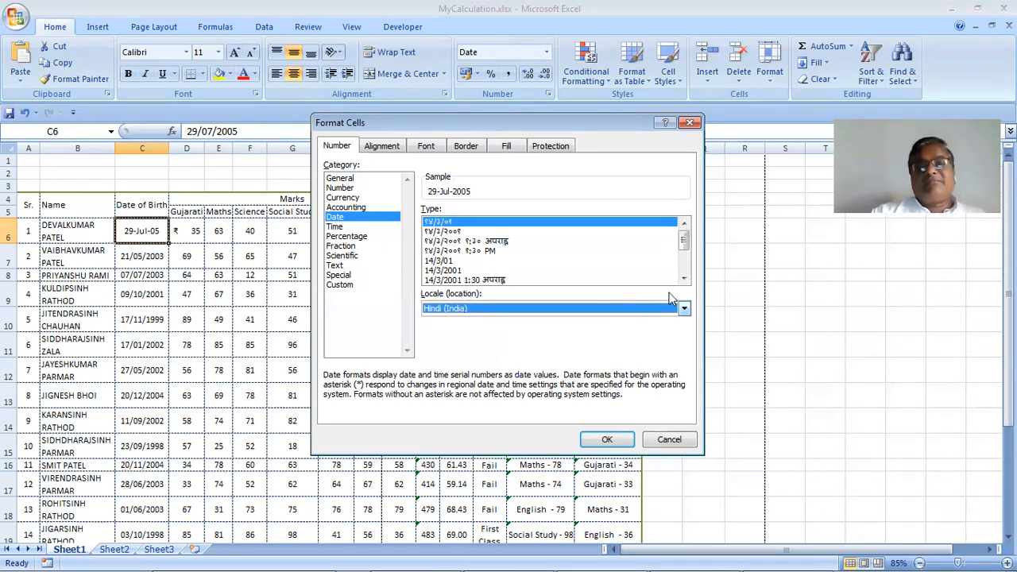
Apply the Devanagari day-month-year type so C6 shows २९ जुलाई २००५
{"action": "left_click", "coordinate": [685, 281]}
{"action": "left_click", "coordinate": [684, 281]}
{"action": "left_click", "coordinate": [685, 281]}
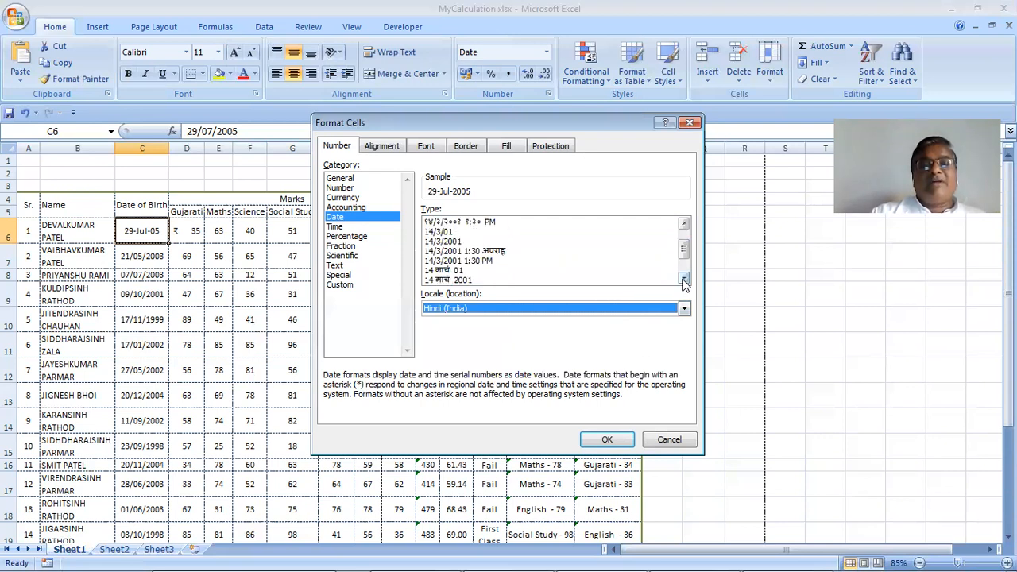
{"action": "left_click", "coordinate": [684, 282]}
{"action": "left_click", "coordinate": [684, 282]}
{"action": "left_click", "coordinate": [684, 281]}
{"action": "left_click", "coordinate": [684, 281]}
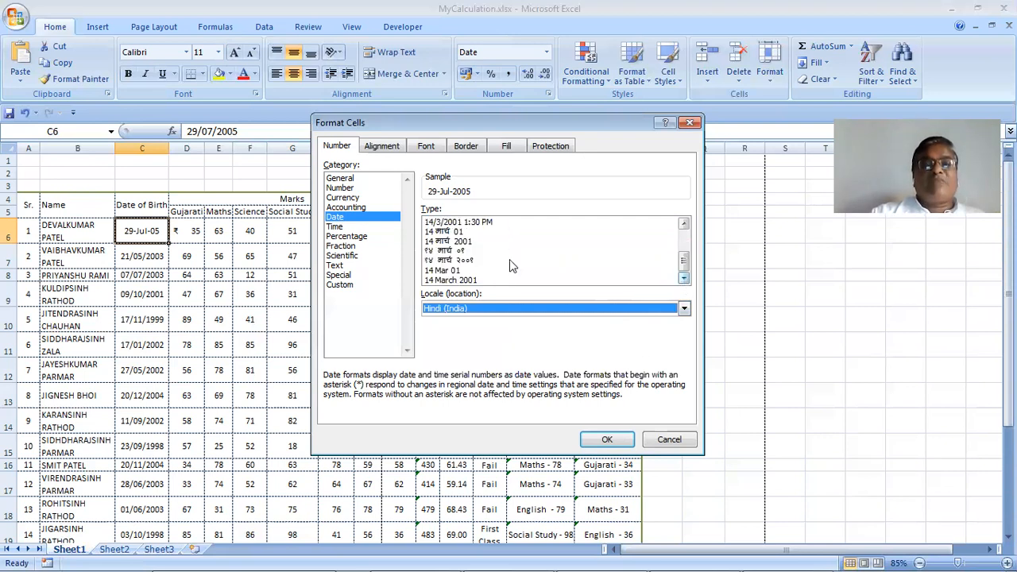
{"action": "left_click", "coordinate": [464, 260]}
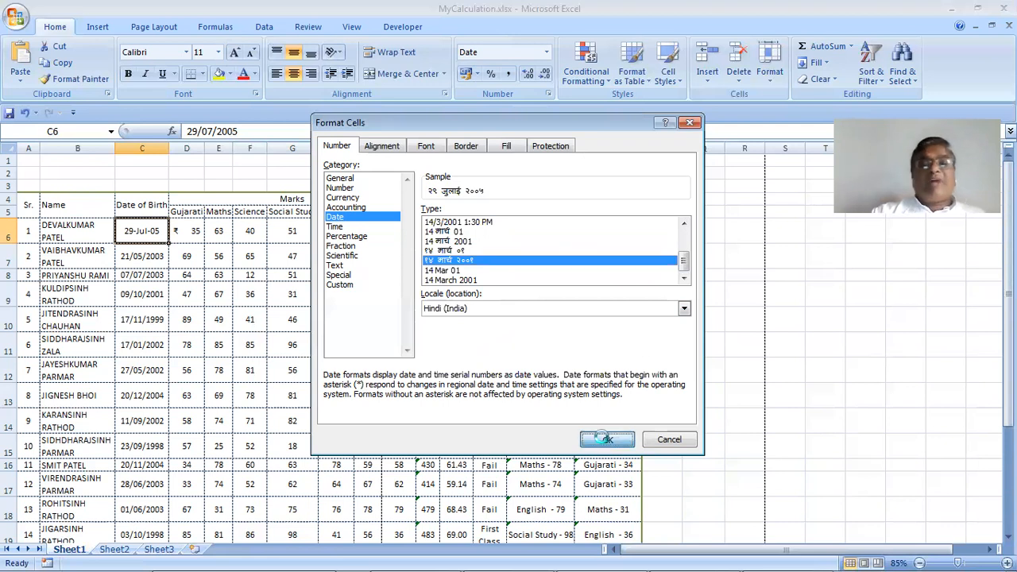
{"action": "left_click", "coordinate": [606, 442]}
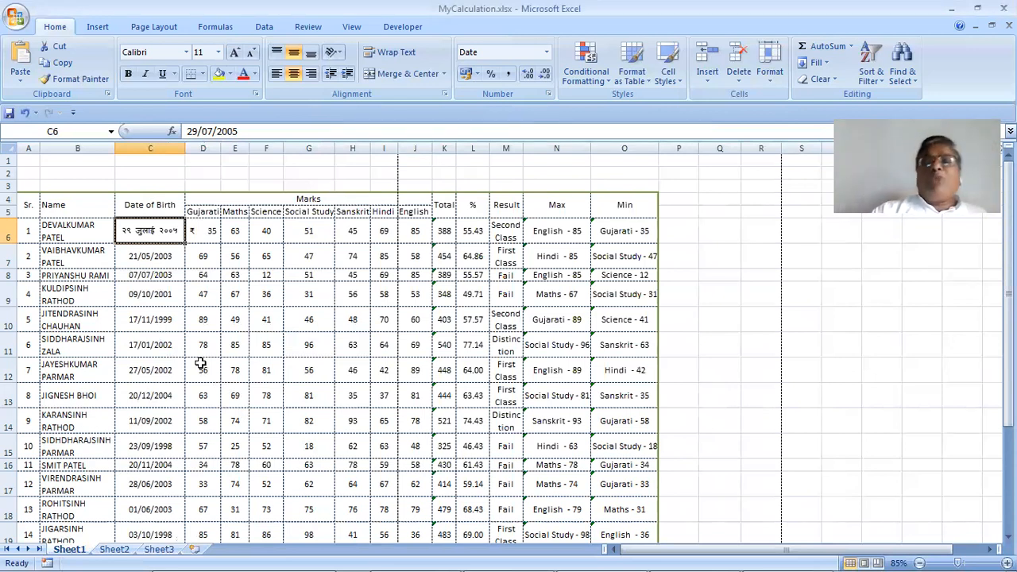
Copy C6 and paste only its formats onto C7, so C7 shows २१ मई २००३
{"action": "right_click", "coordinate": [157, 240]}
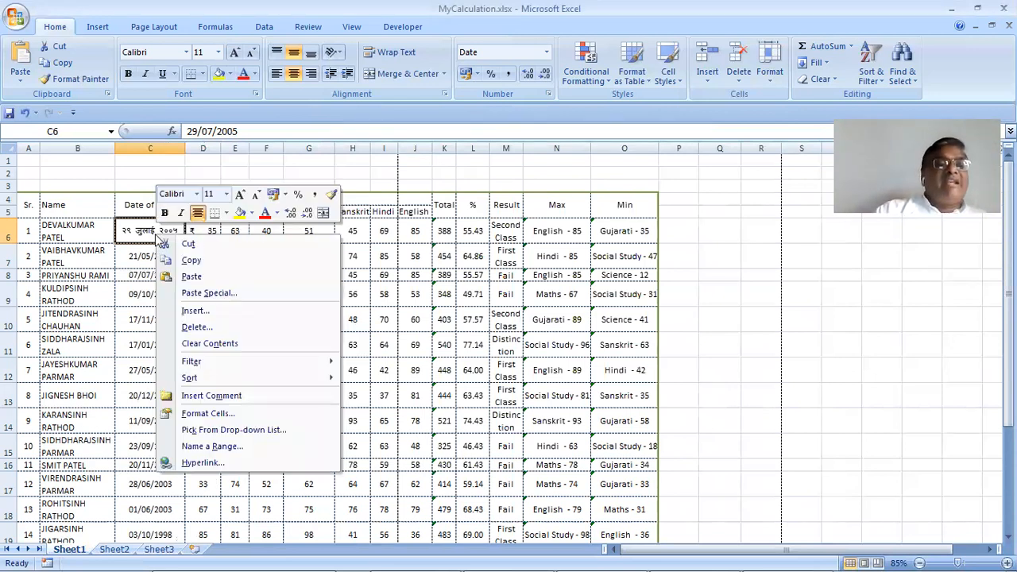
{"action": "key", "text": "Return"}
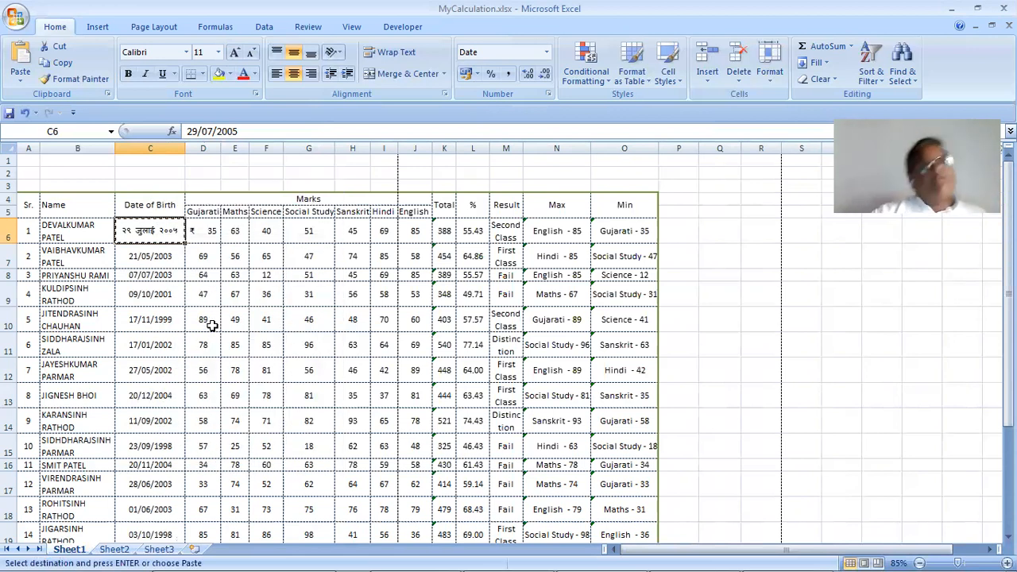
{"action": "scroll", "coordinate": [212, 322], "scroll_direction": "down", "scroll_amount": 1}
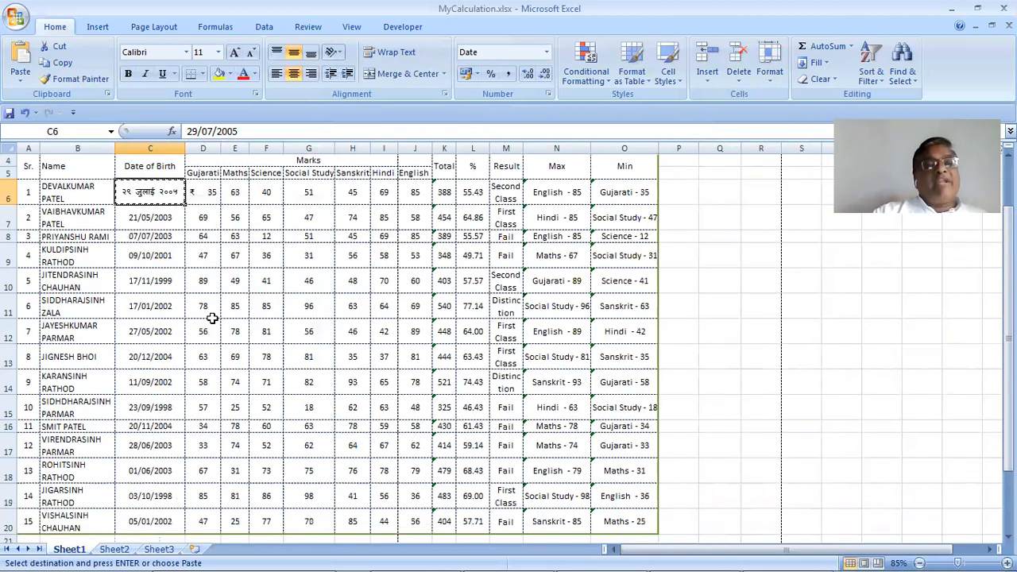
{"action": "left_click", "coordinate": [138, 221]}
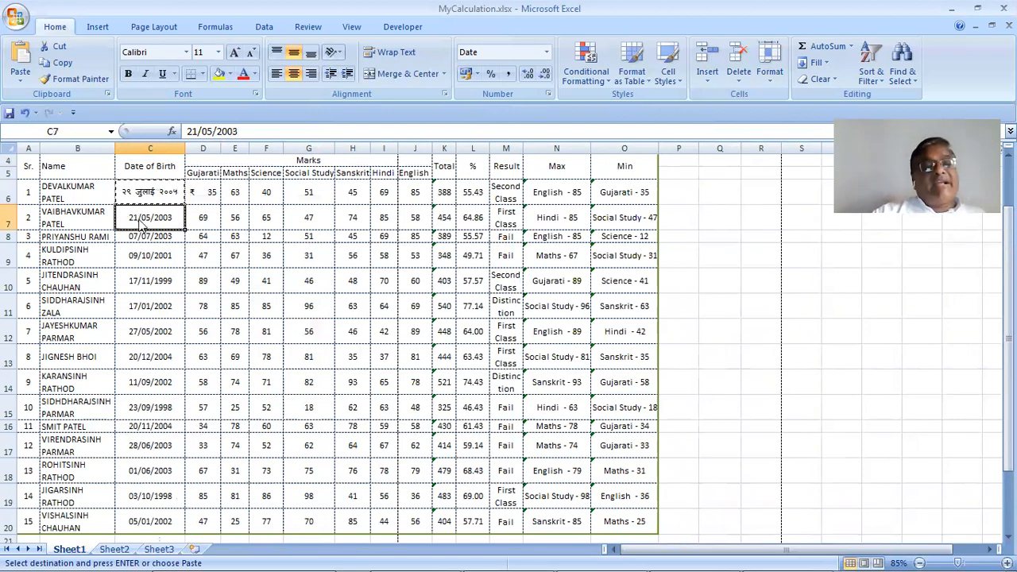
{"action": "right_click", "coordinate": [140, 222]}
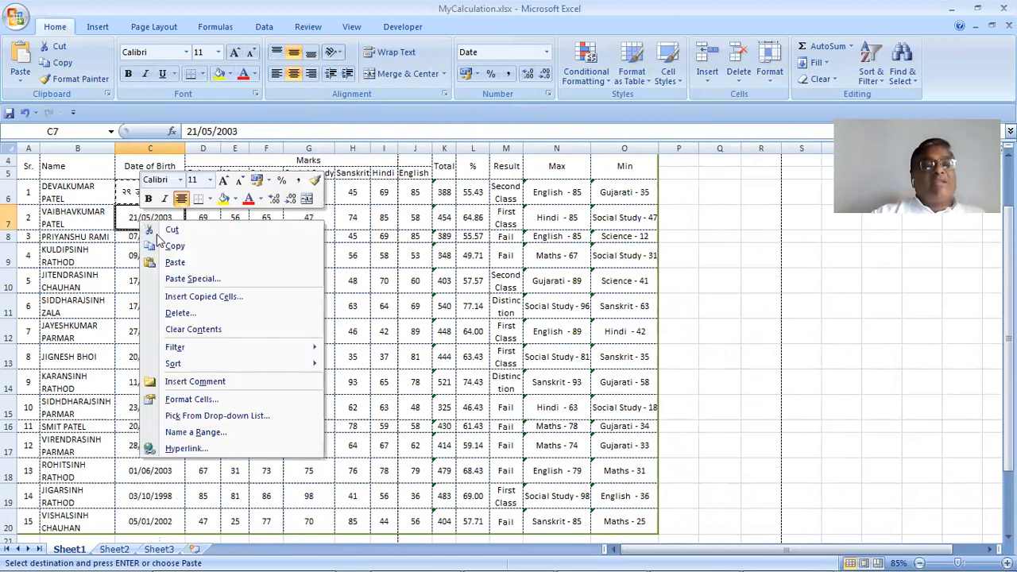
{"action": "left_click", "coordinate": [181, 280]}
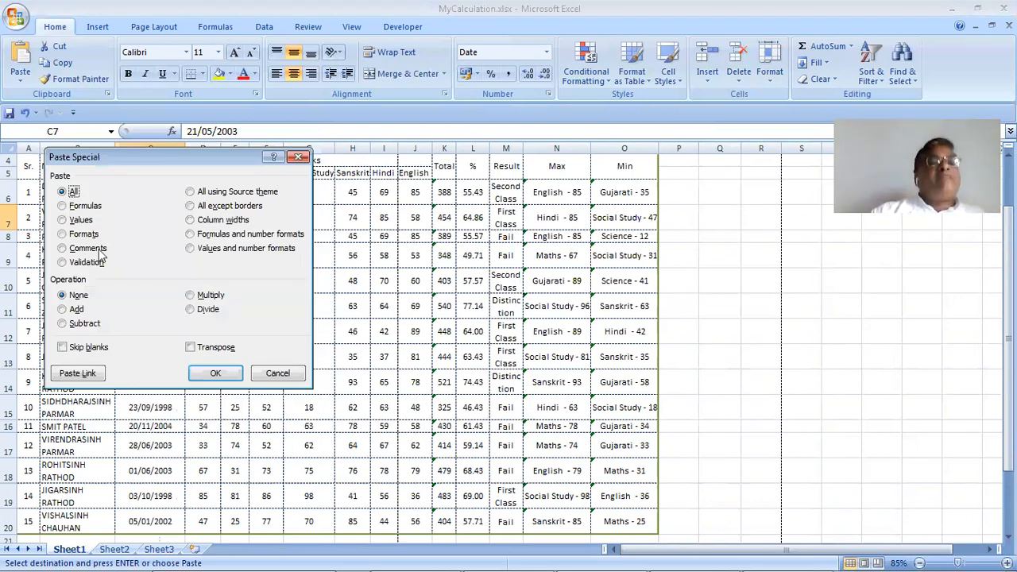
{"action": "left_click_drag", "start_coordinate": [166, 151], "coordinate": [487, 186]}
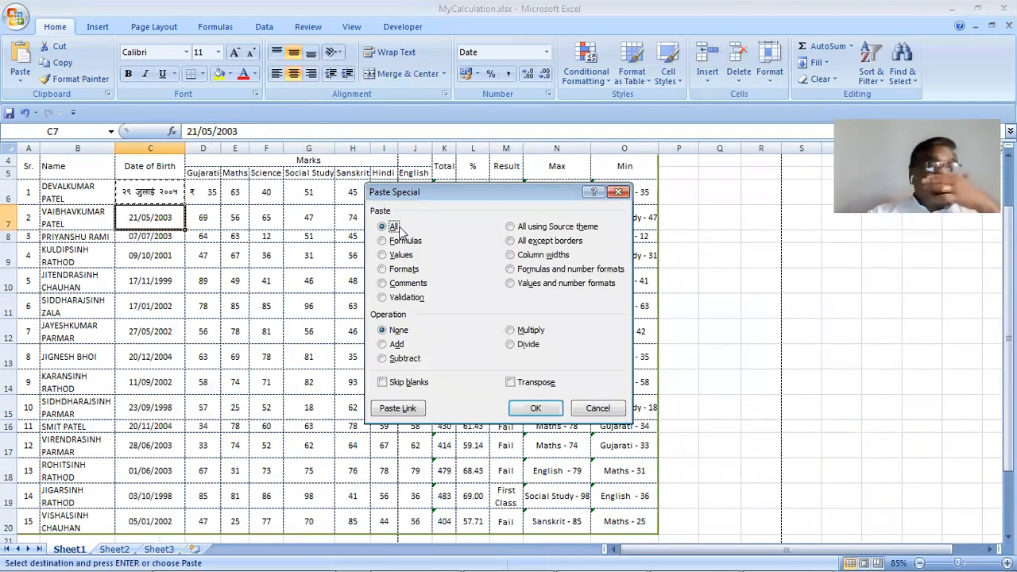
{"action": "left_click", "coordinate": [407, 271]}
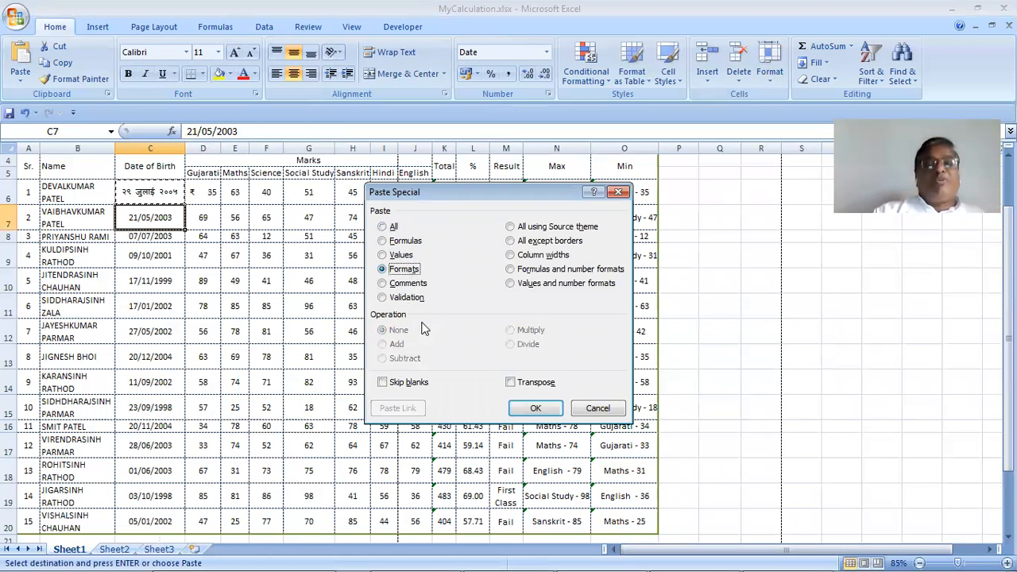
{"action": "left_click", "coordinate": [528, 408]}
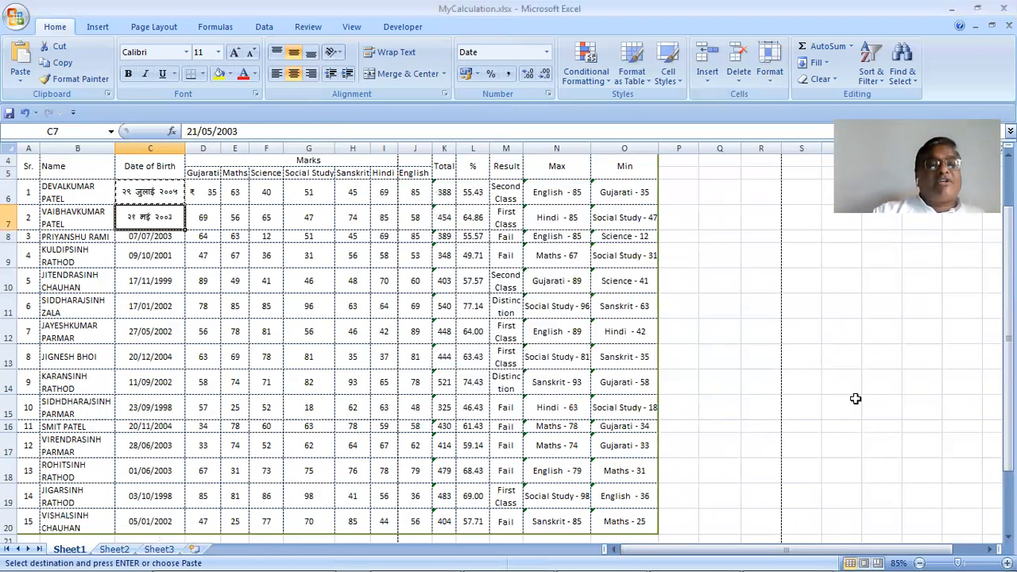
{"action": "left_click", "coordinate": [853, 396]}
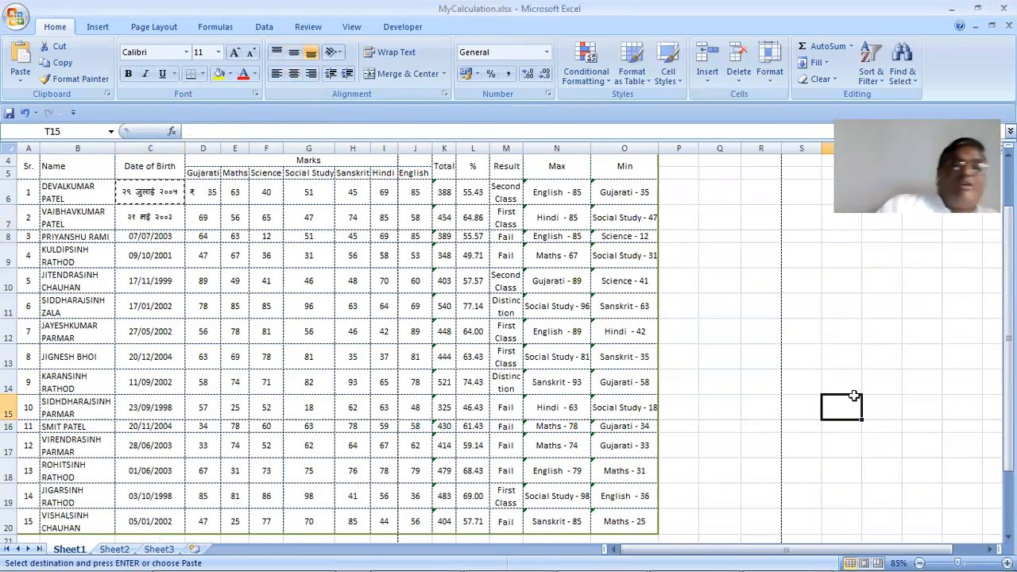
Paste C6's formats onto the remaining birth dates down to C20 with Paste Special
{"action": "left_click_drag", "start_coordinate": [174, 236], "coordinate": [165, 521]}
{"action": "right_click", "coordinate": [160, 471]}
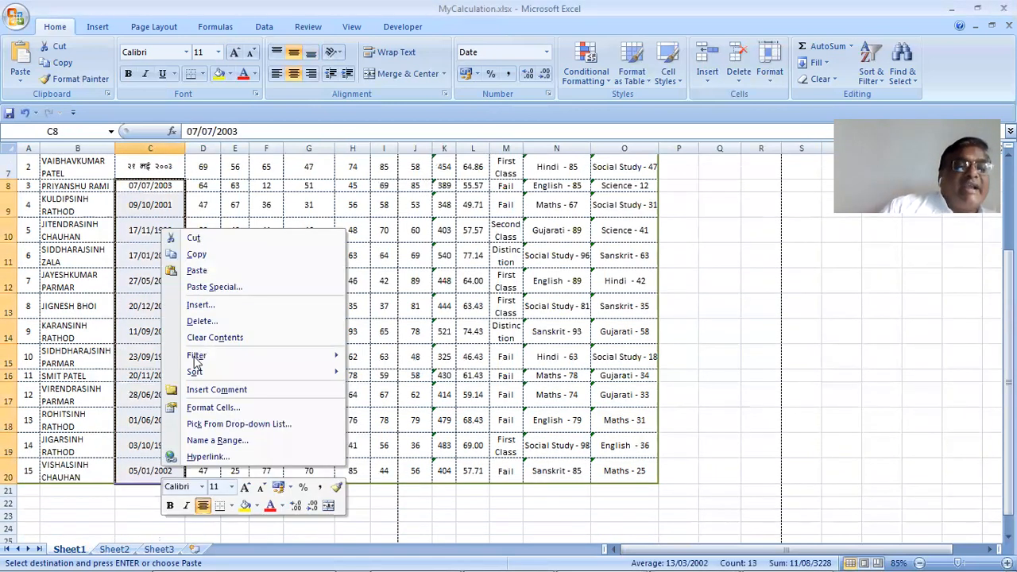
{"action": "left_click", "coordinate": [213, 288]}
{"action": "left_click", "coordinate": [120, 248]}
{"action": "left_click", "coordinate": [243, 387]}
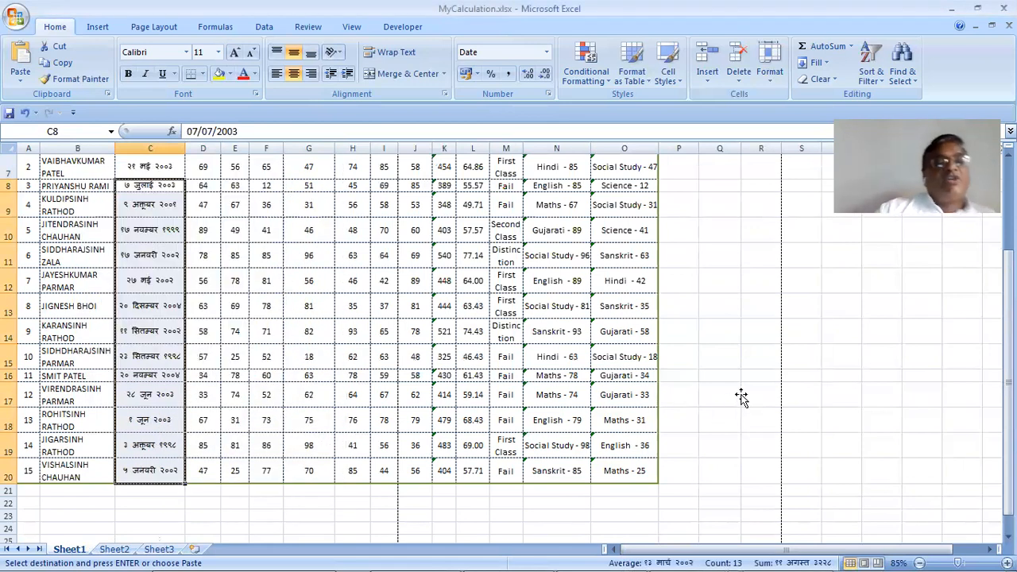
{"action": "left_click", "coordinate": [740, 397]}
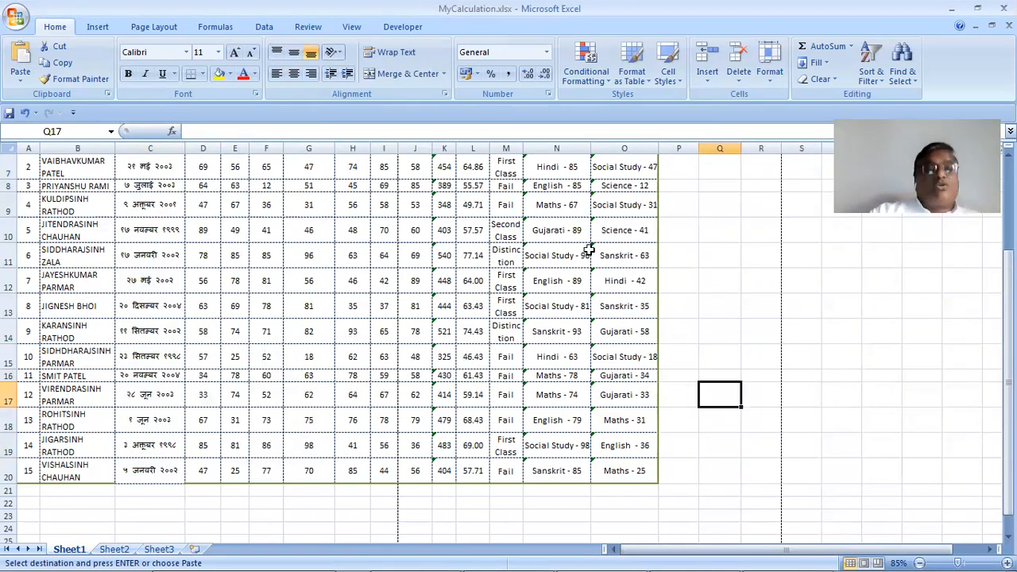
{"action": "scroll", "coordinate": [179, 356], "scroll_direction": "up", "scroll_amount": 2}
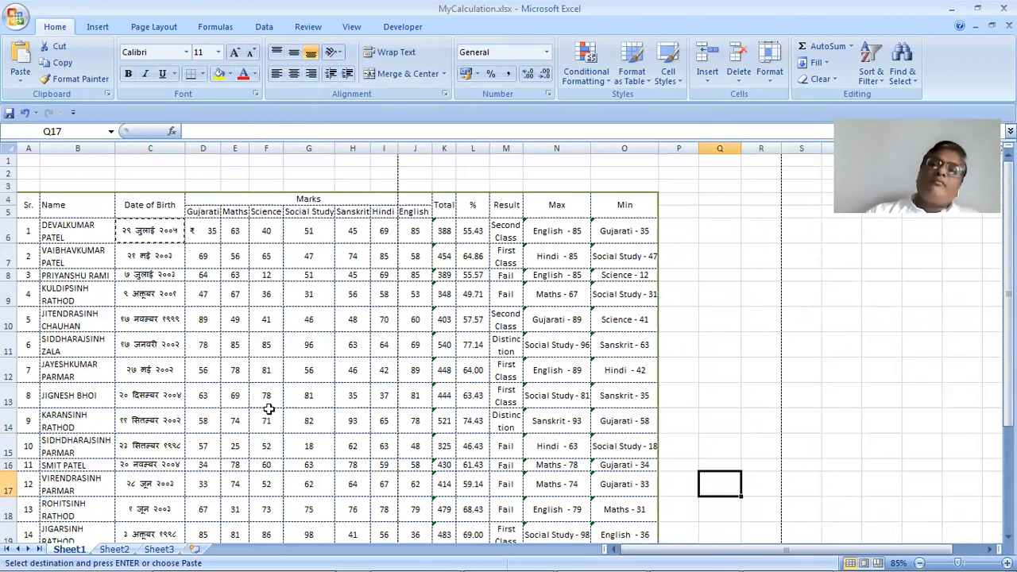
{"action": "left_click", "coordinate": [773, 82]}
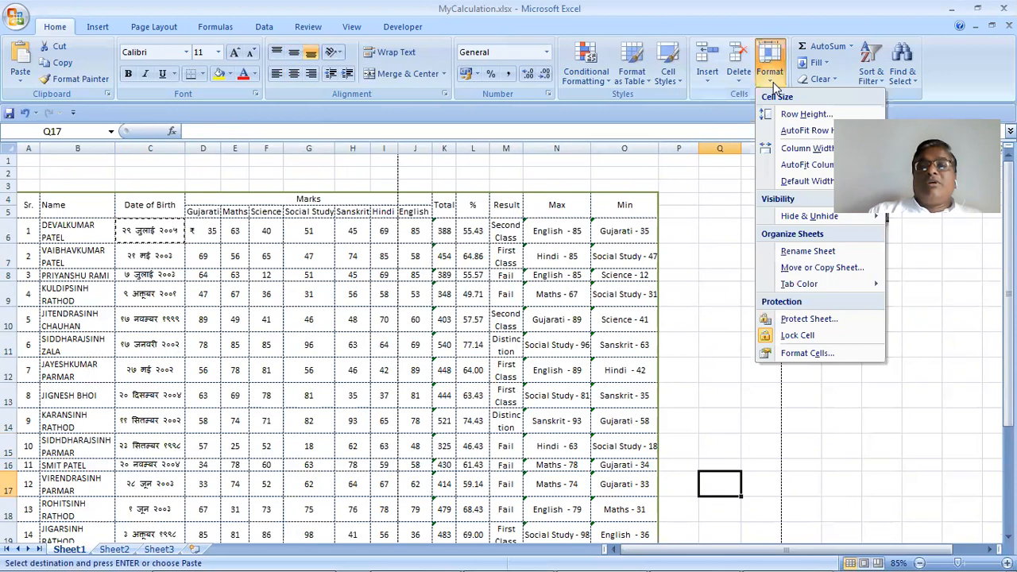
{"action": "left_click", "coordinate": [803, 352]}
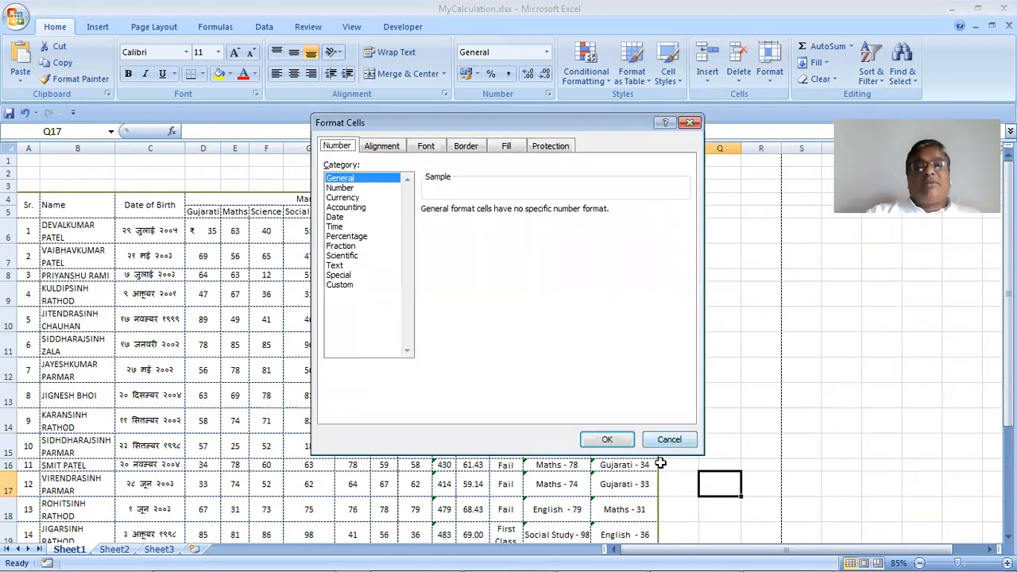
{"action": "key", "text": "Escape"}
{"action": "left_click", "coordinate": [468, 231]}
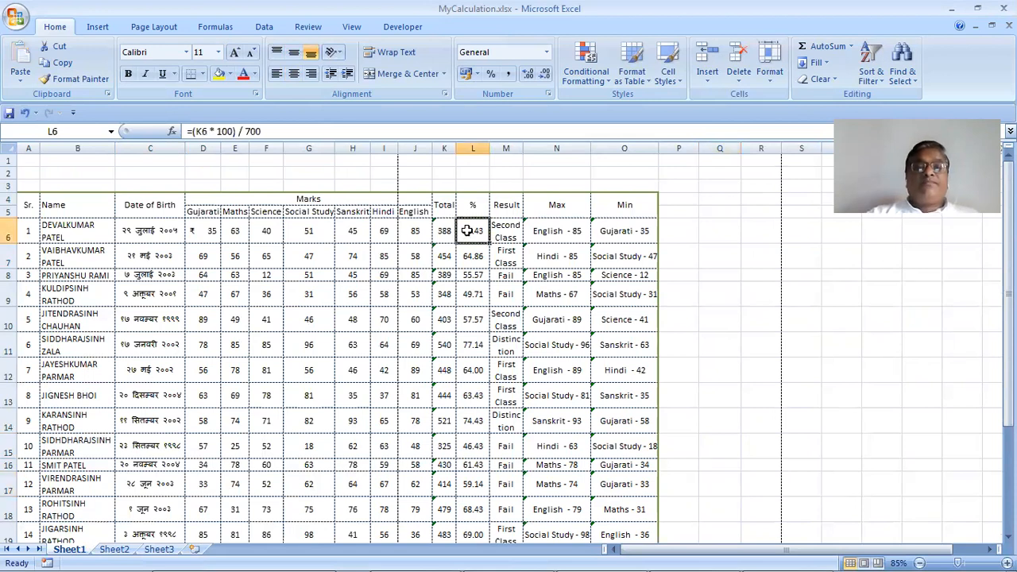
{"action": "left_click_drag", "start_coordinate": [468, 230], "coordinate": [467, 530]}
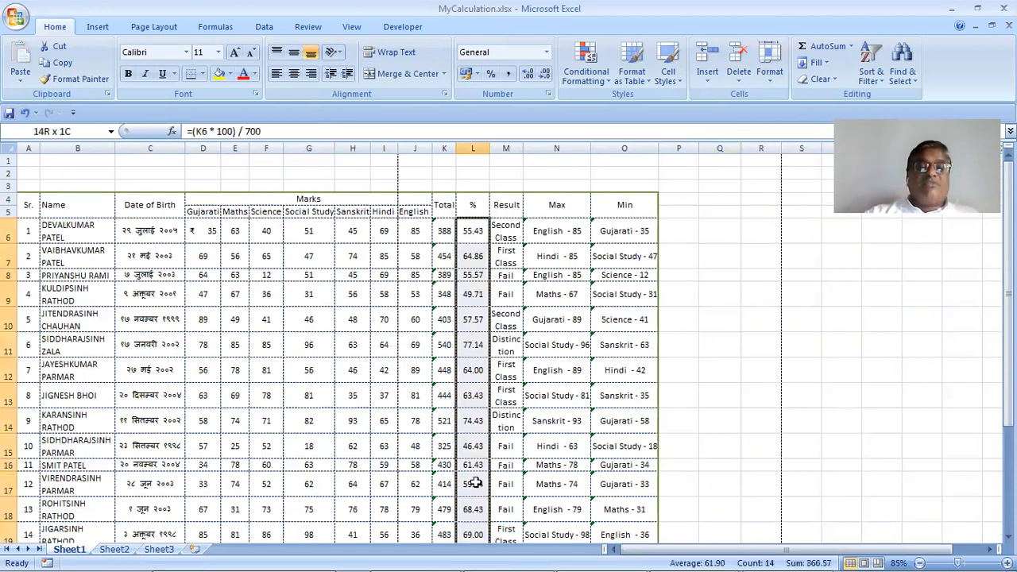
{"action": "left_click_drag", "start_coordinate": [477, 225], "coordinate": [474, 230]}
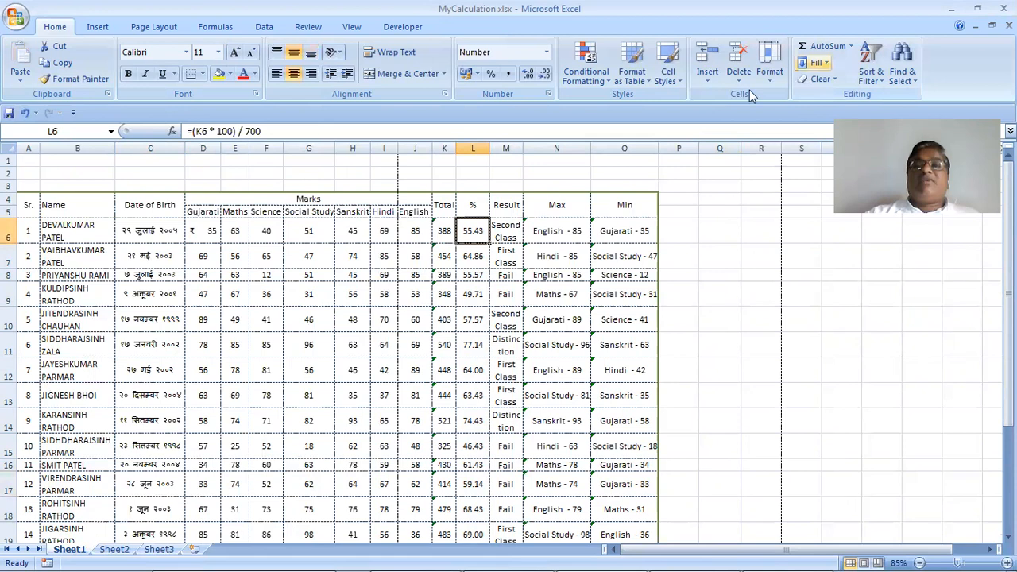
{"action": "left_click", "coordinate": [769, 62]}
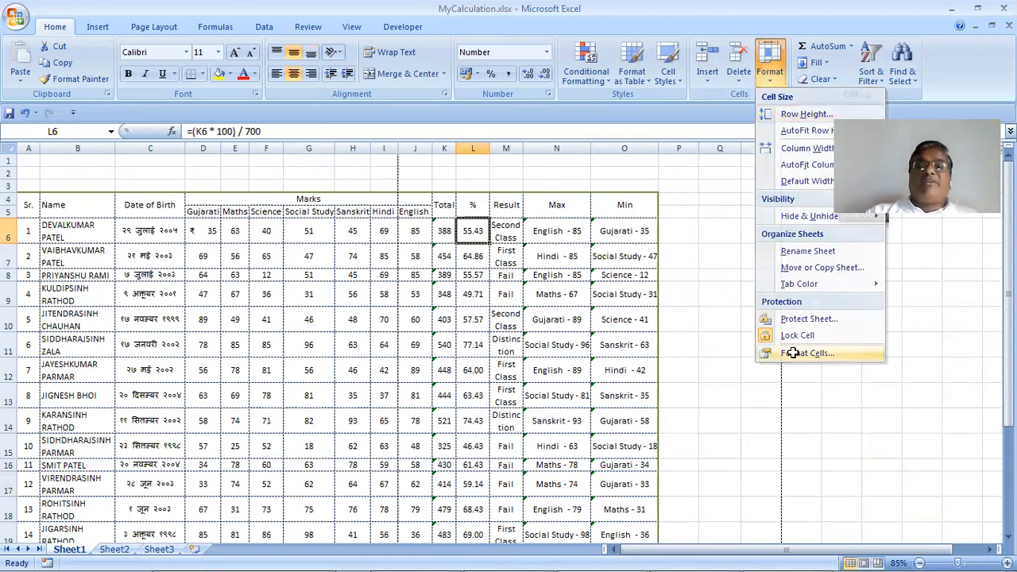
{"action": "key", "text": "Return"}
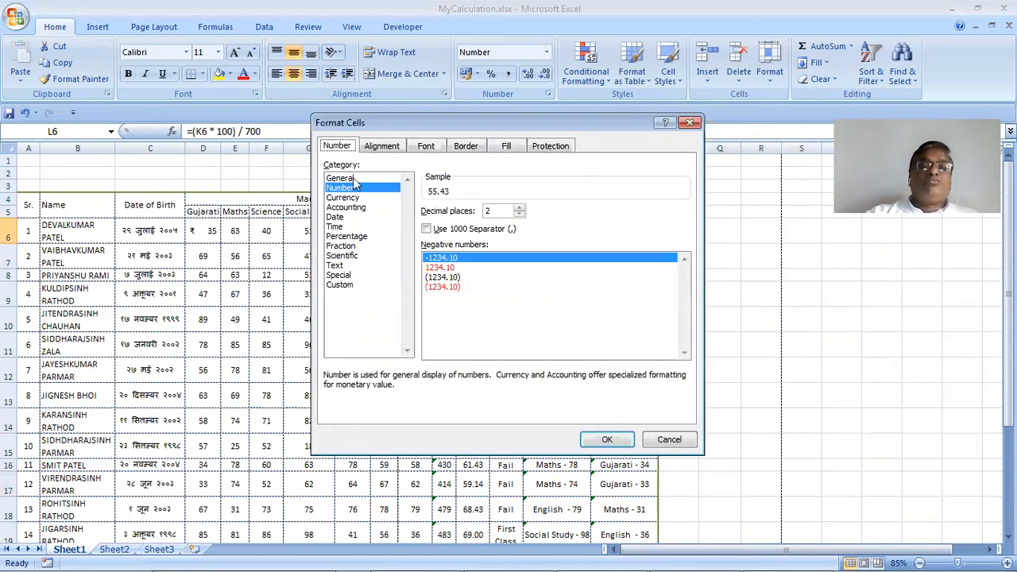
{"action": "left_click", "coordinate": [519, 209]}
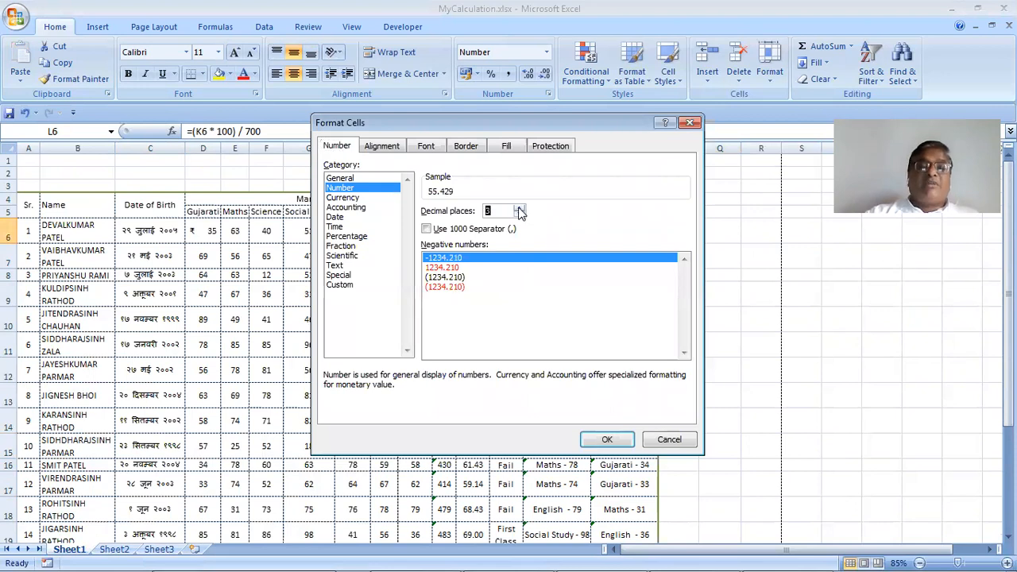
{"action": "triple_click", "coordinate": [520, 210]}
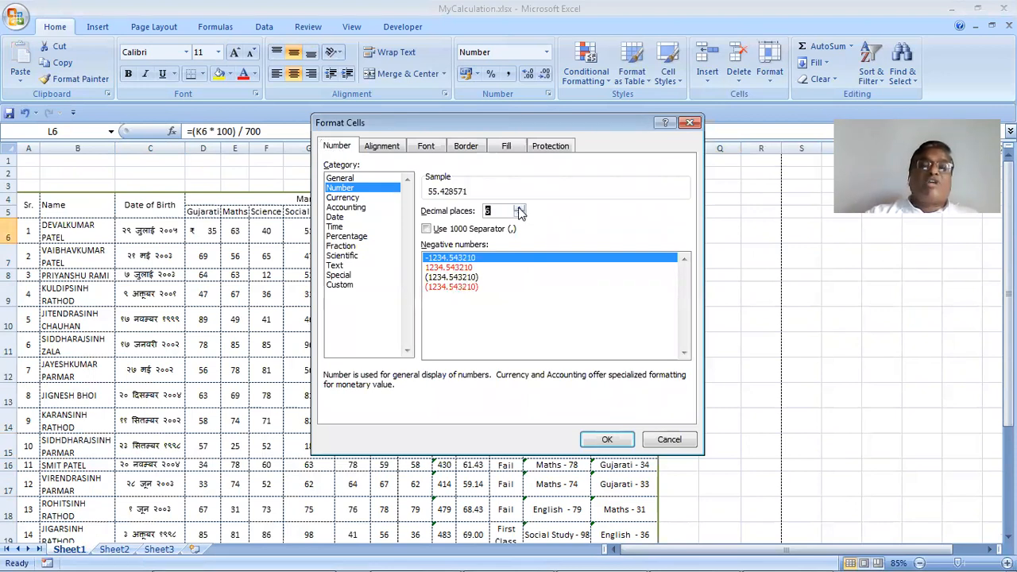
{"action": "triple_click", "coordinate": [520, 210]}
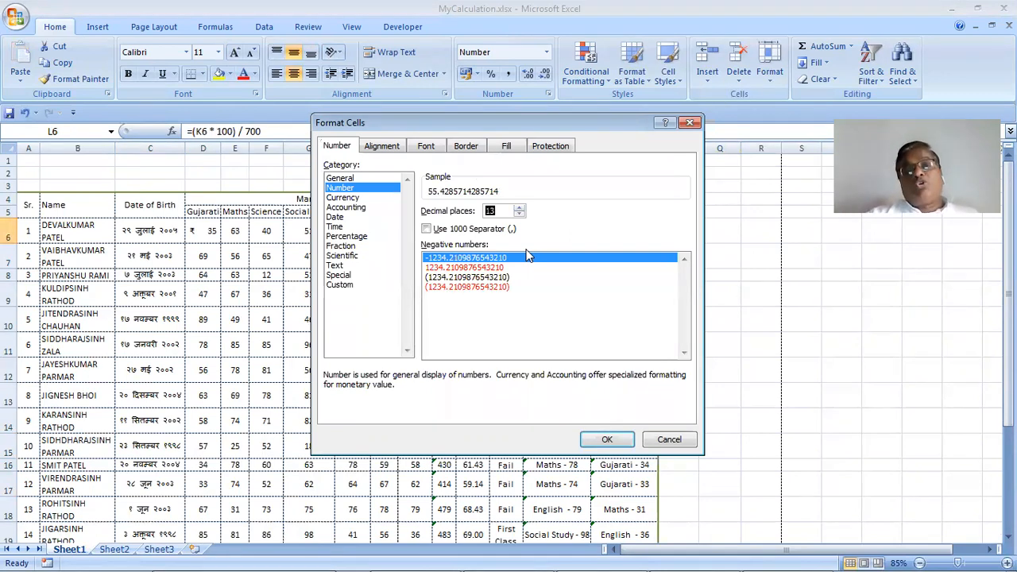
{"action": "left_click", "coordinate": [667, 442]}
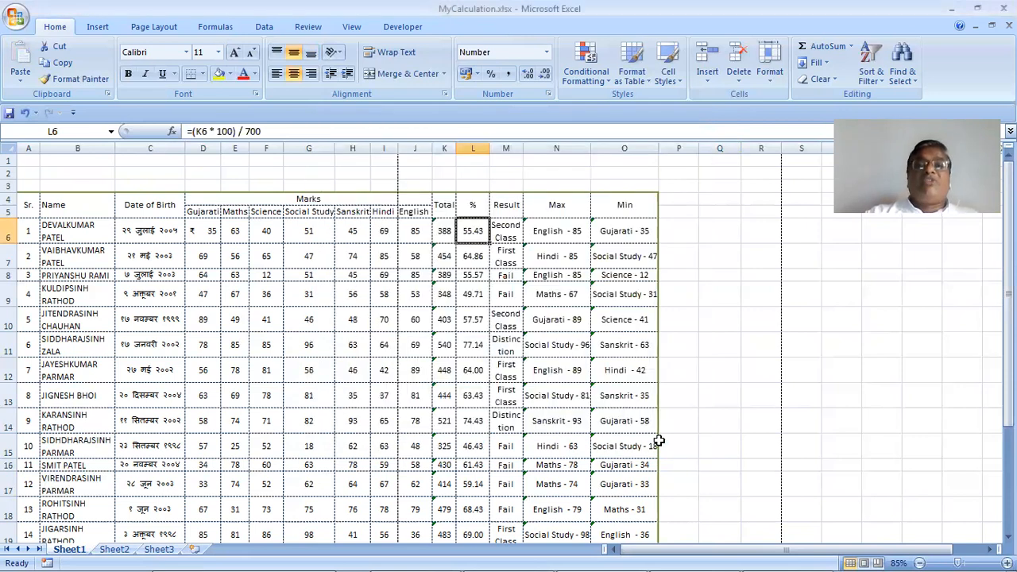
Adjust L6's decimal places back and forth, ending at one decimal
{"action": "left_click", "coordinate": [545, 74]}
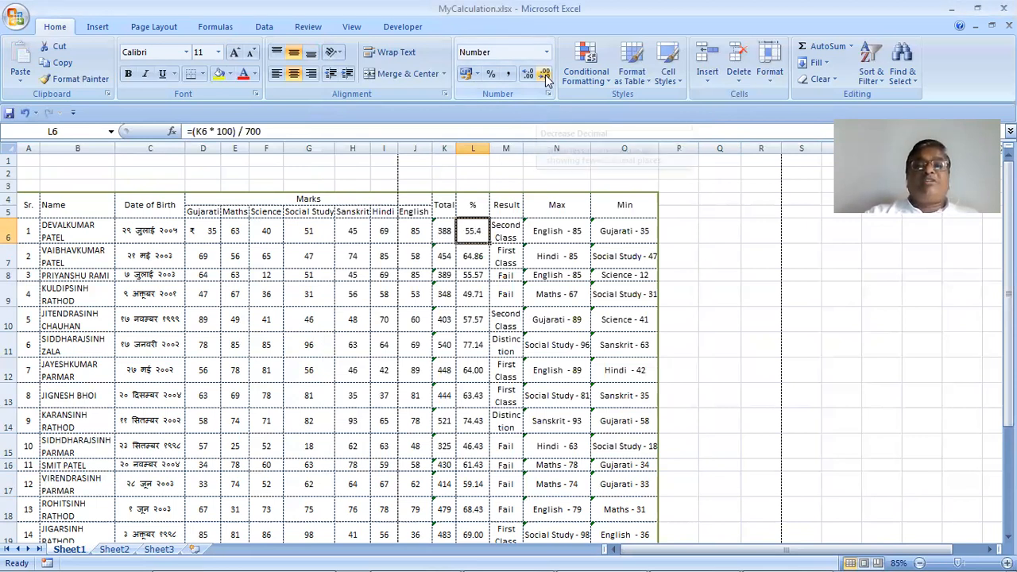
{"action": "left_click", "coordinate": [528, 75]}
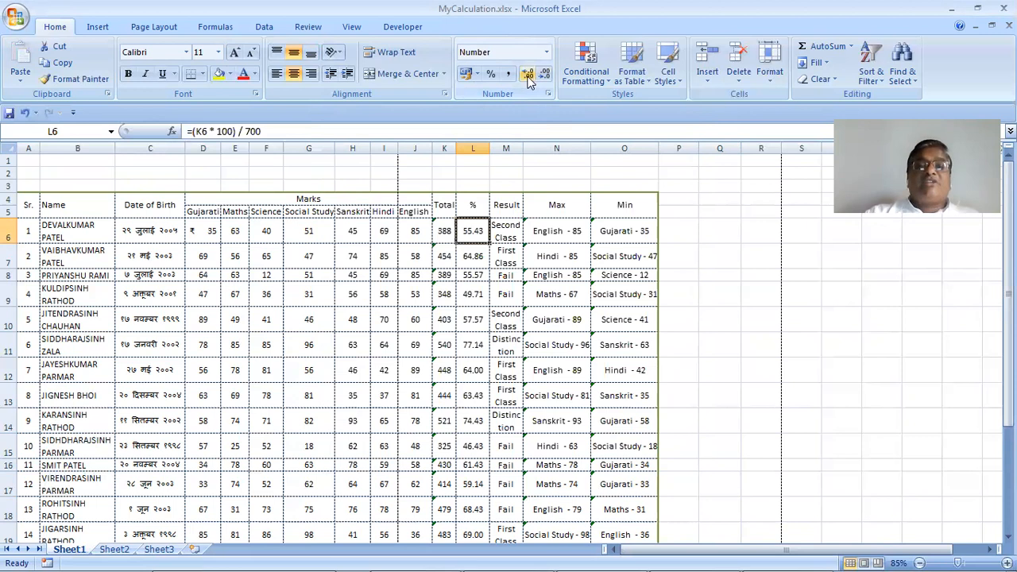
{"action": "left_click", "coordinate": [528, 76]}
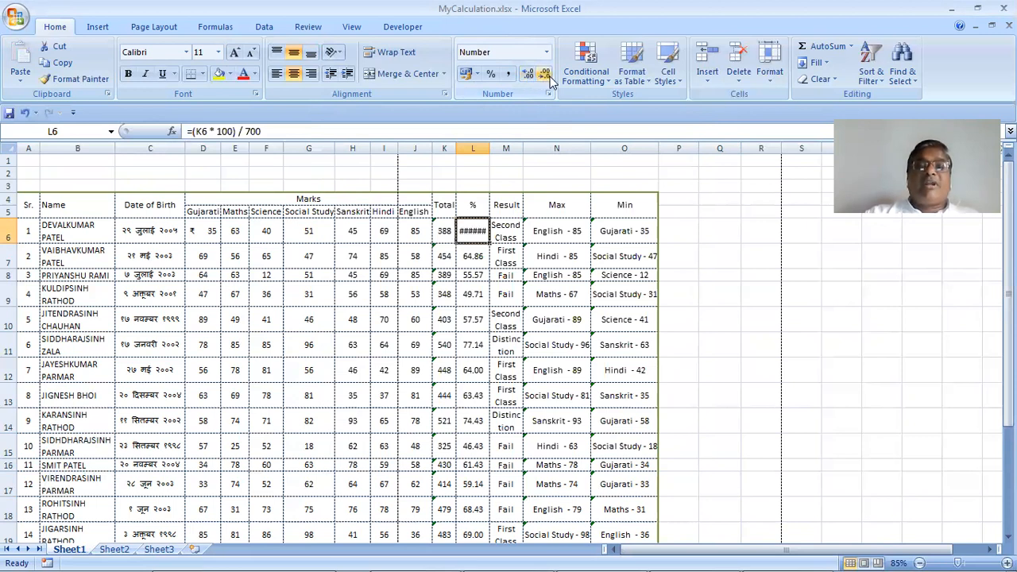
{"action": "left_click", "coordinate": [549, 76]}
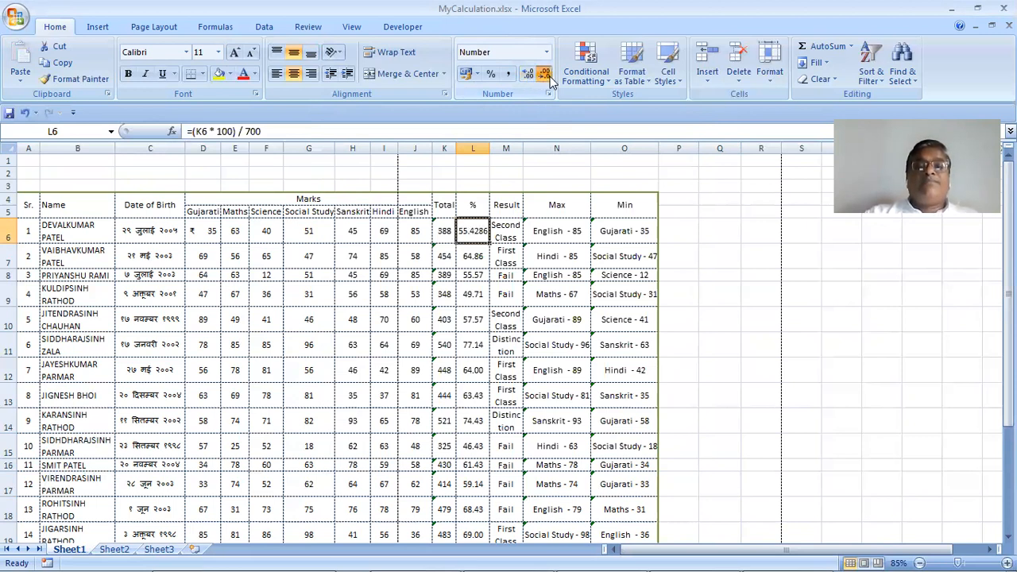
{"action": "left_click", "coordinate": [525, 76]}
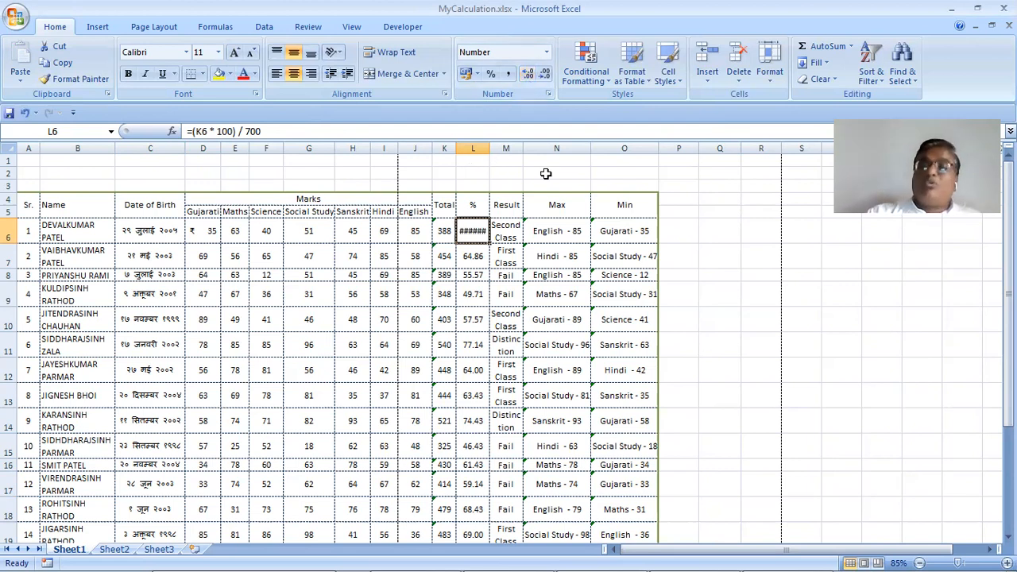
{"action": "left_click", "coordinate": [540, 80]}
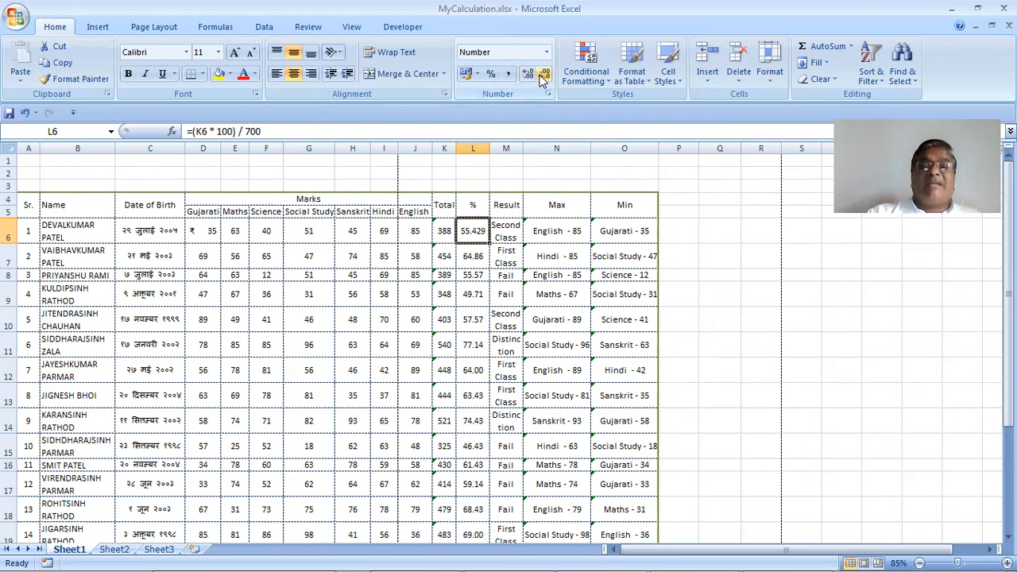
{"action": "left_click", "coordinate": [541, 81]}
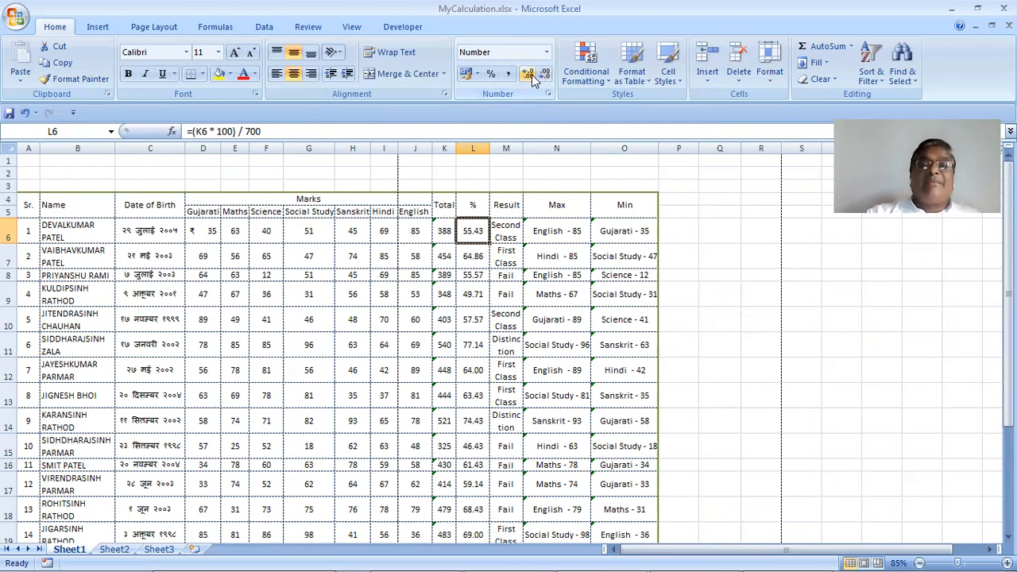
{"action": "left_click", "coordinate": [533, 77]}
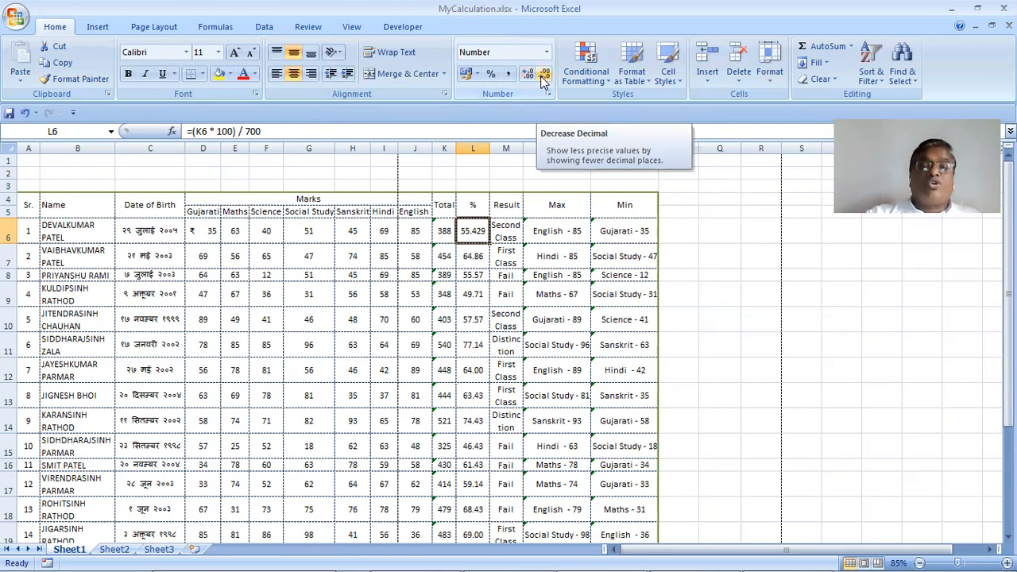
{"action": "left_click", "coordinate": [542, 79]}
{"action": "left_click", "coordinate": [531, 79]}
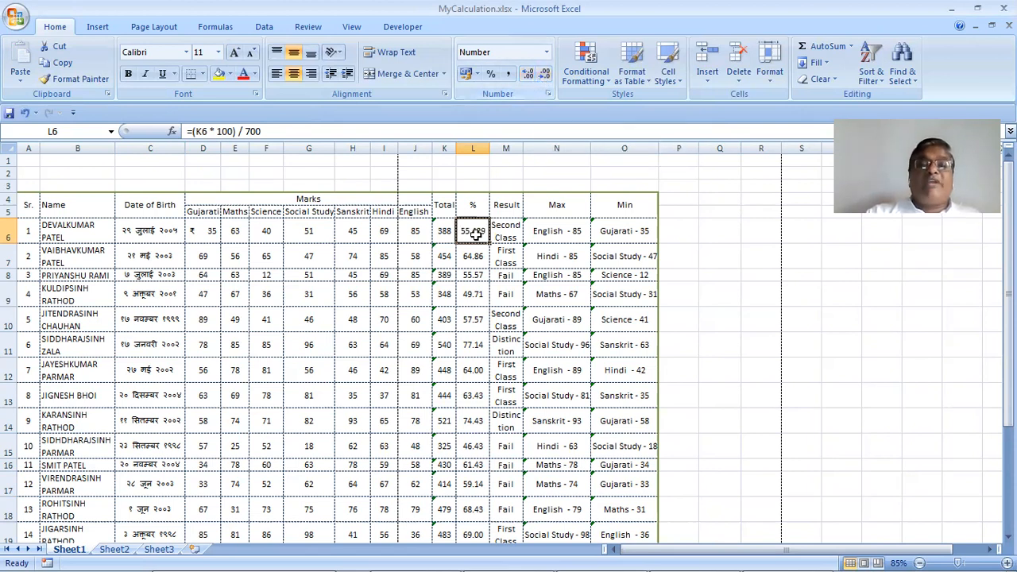
{"action": "left_click", "coordinate": [541, 80]}
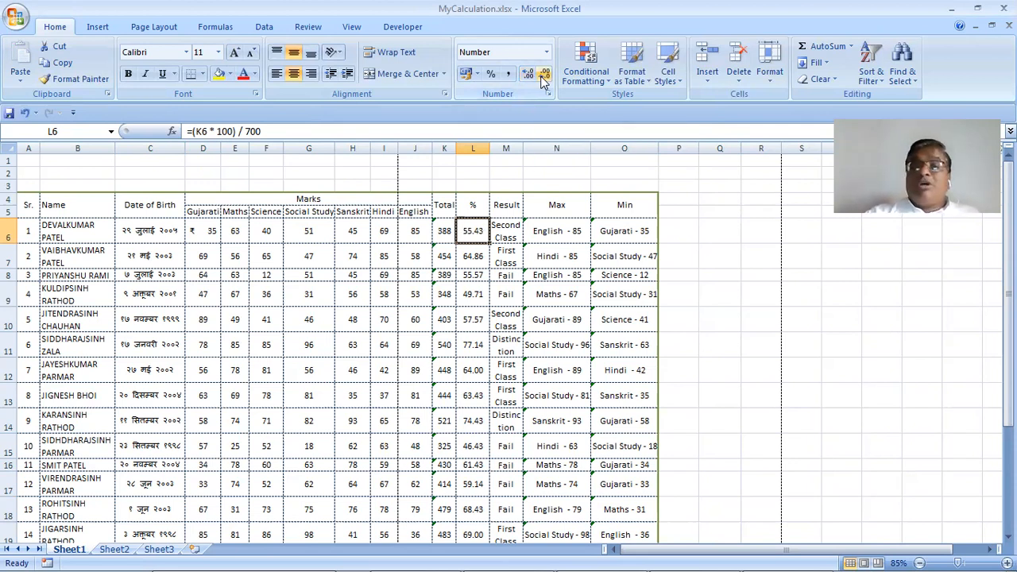
{"action": "left_click", "coordinate": [541, 80]}
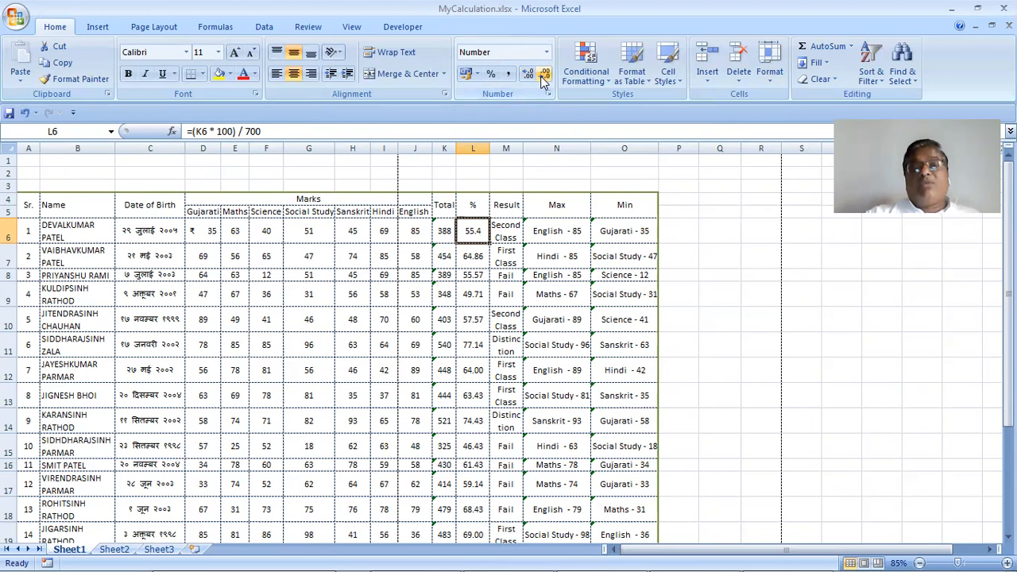
Round percentages L6:L20 to one decimal place, e.g. 55.4 and 64.9
{"action": "left_click_drag", "start_coordinate": [467, 230], "coordinate": [461, 318]}
{"action": "left_click_drag", "start_coordinate": [471, 544], "coordinate": [471, 506]}
{"action": "left_click_drag", "start_coordinate": [561, 45], "coordinate": [559, 50]}
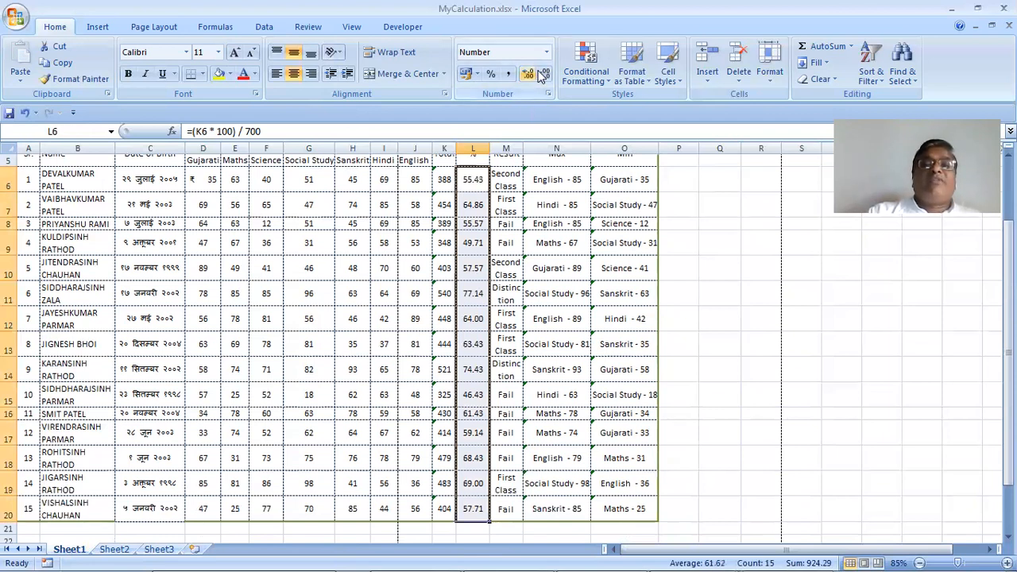
{"action": "left_click", "coordinate": [541, 73]}
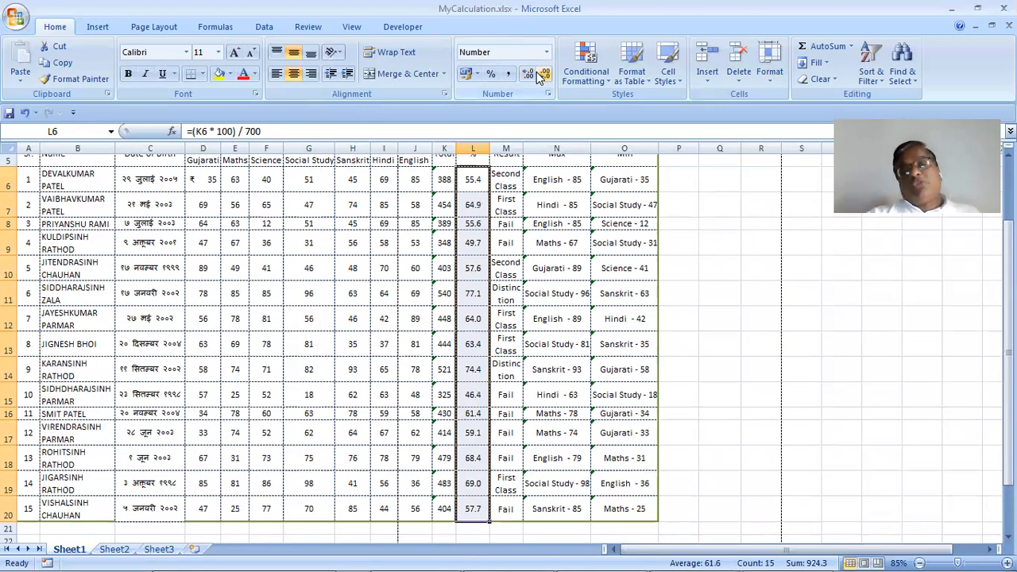
Select N8, which holds the Max formula, and bring up the Format menu
{"action": "left_click", "coordinate": [542, 227]}
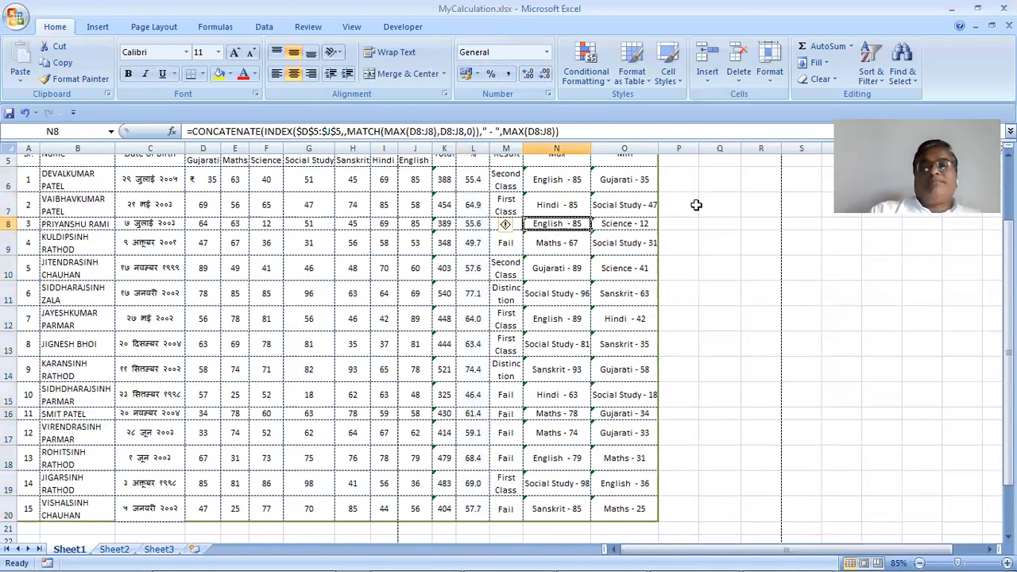
{"action": "scroll", "coordinate": [691, 205], "scroll_direction": "up", "scroll_amount": 2}
{"action": "left_click", "coordinate": [781, 83]}
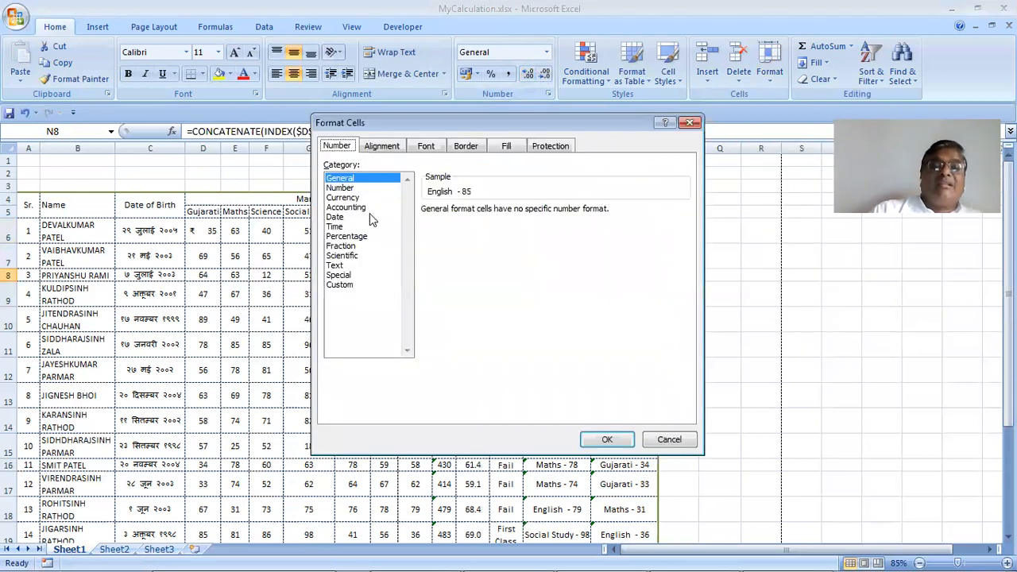
{"action": "key", "text": "Down"}
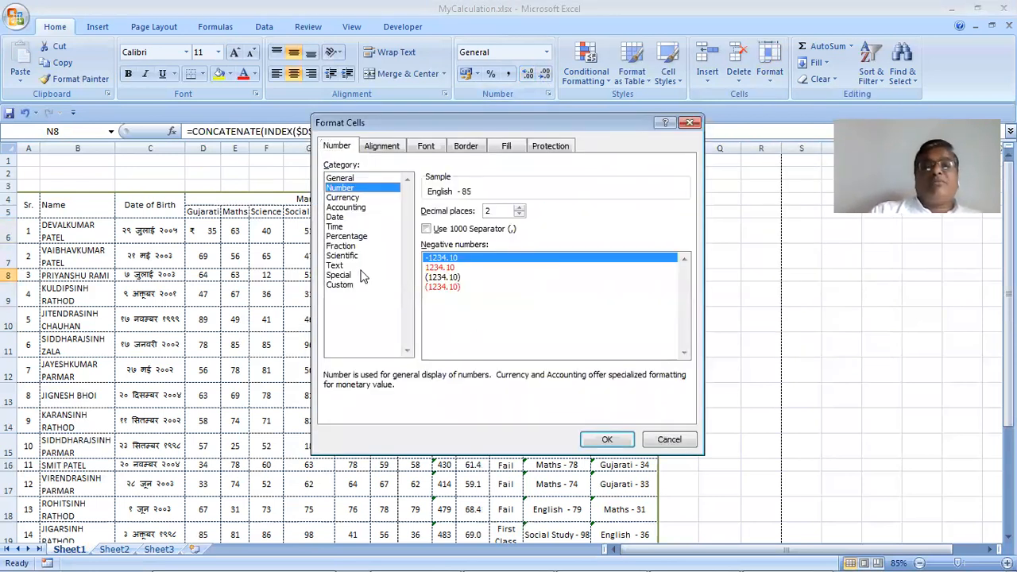
{"action": "left_click", "coordinate": [604, 434]}
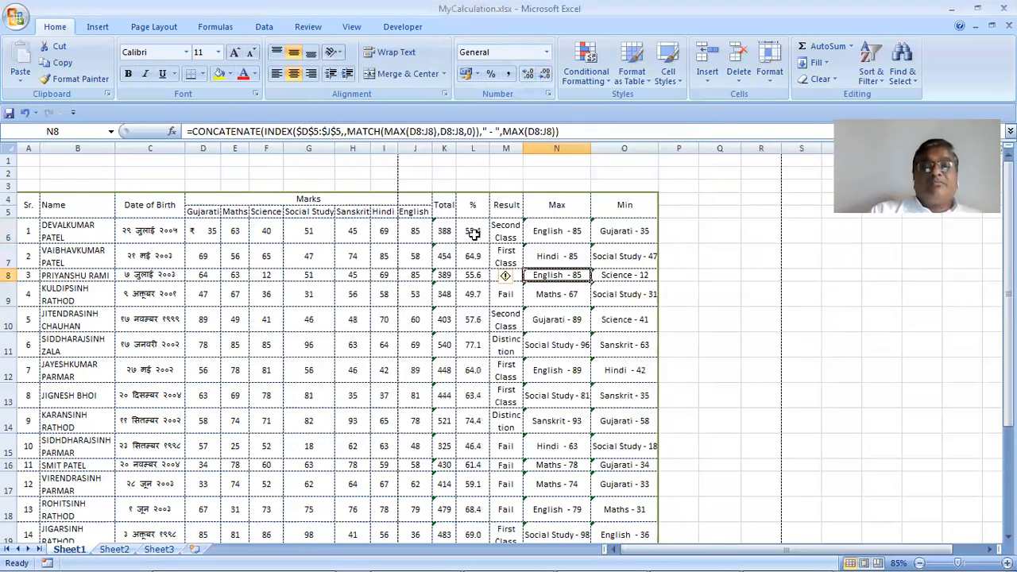
{"action": "left_click", "coordinate": [474, 233]}
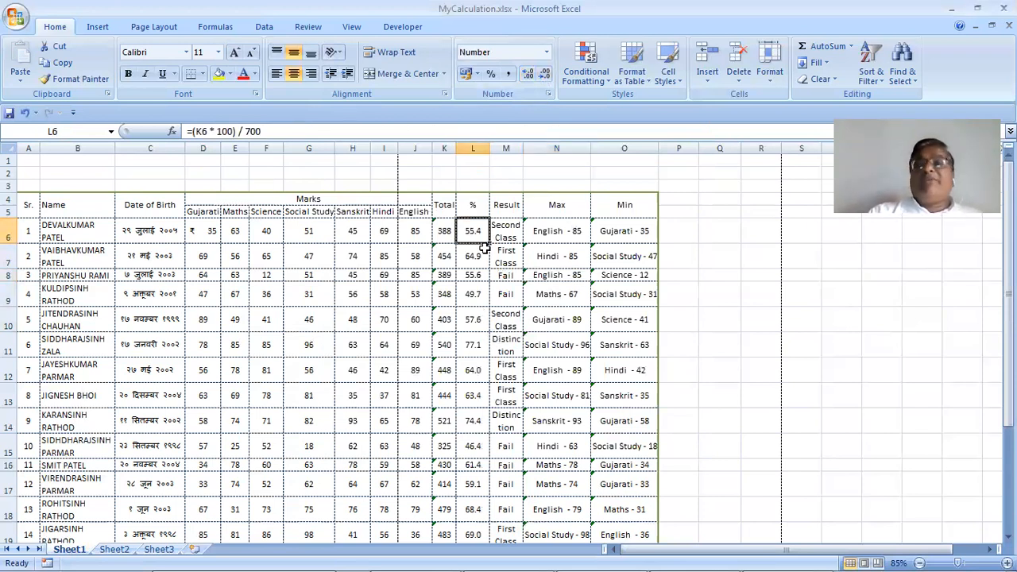
{"action": "left_click", "coordinate": [777, 78]}
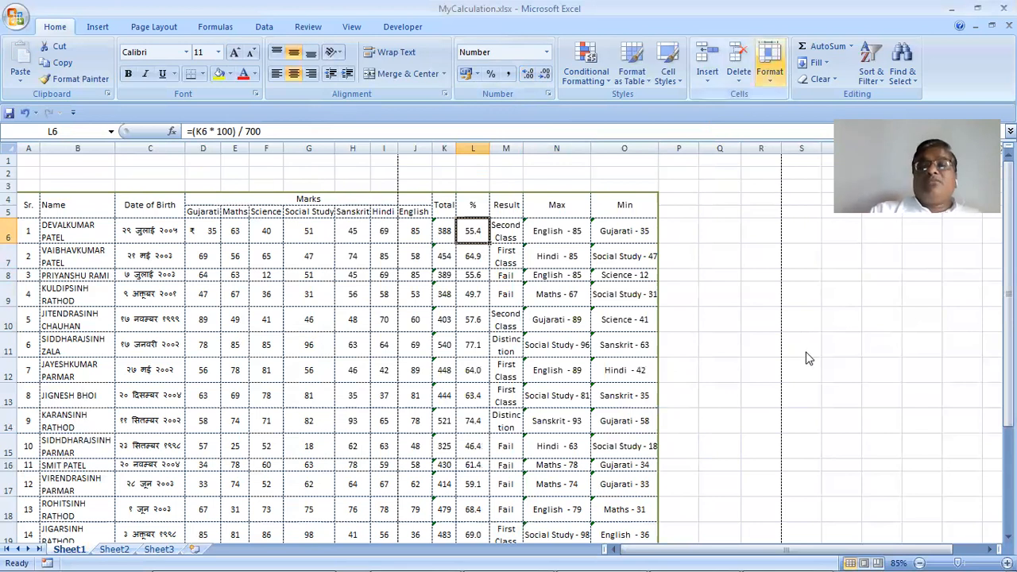
{"action": "left_click", "coordinate": [364, 236]}
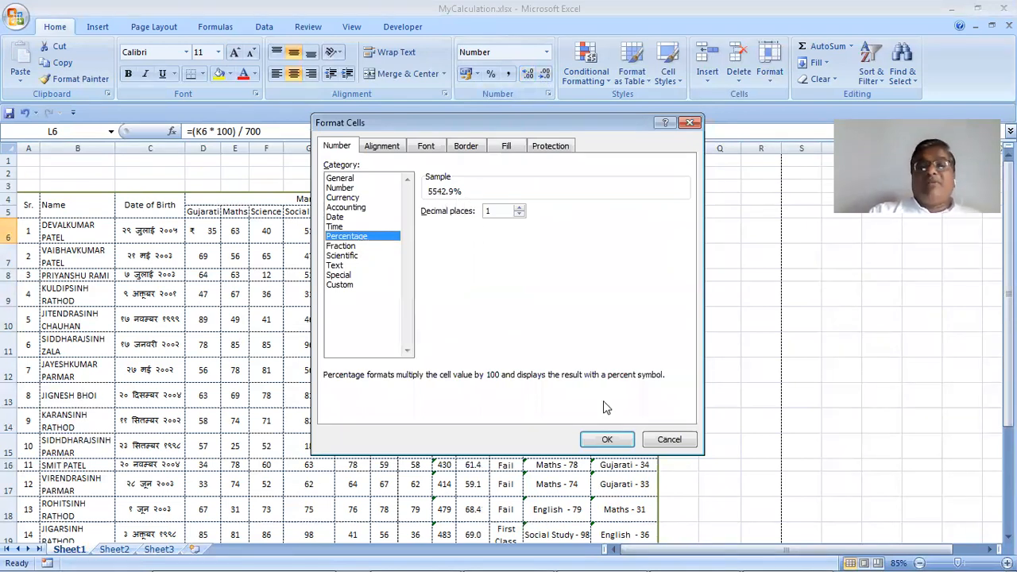
{"action": "left_click", "coordinate": [673, 443]}
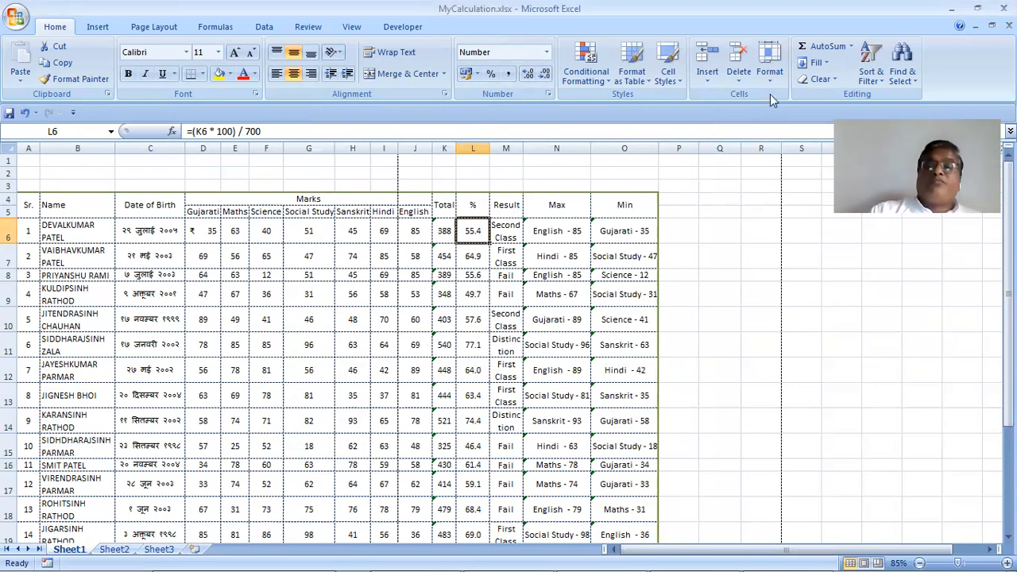
{"action": "left_click", "coordinate": [769, 68]}
{"action": "left_click", "coordinate": [798, 353]}
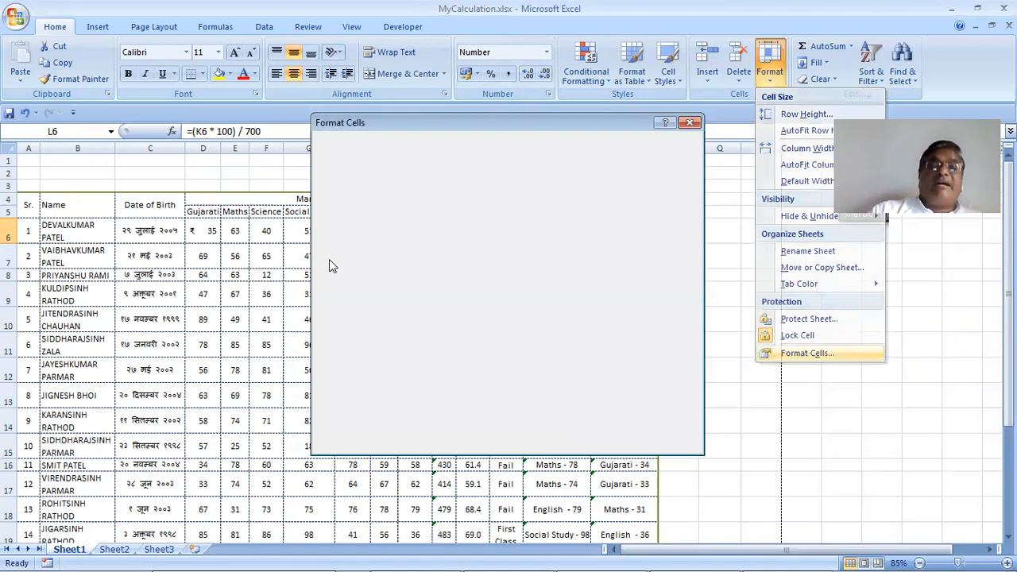
{"action": "left_click", "coordinate": [355, 246]}
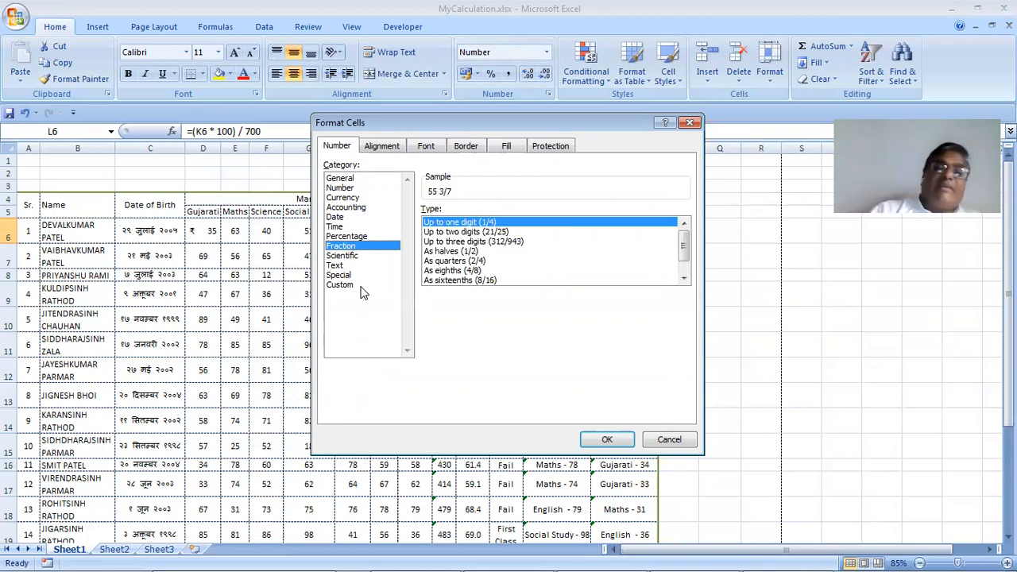
{"action": "left_click", "coordinate": [365, 256]}
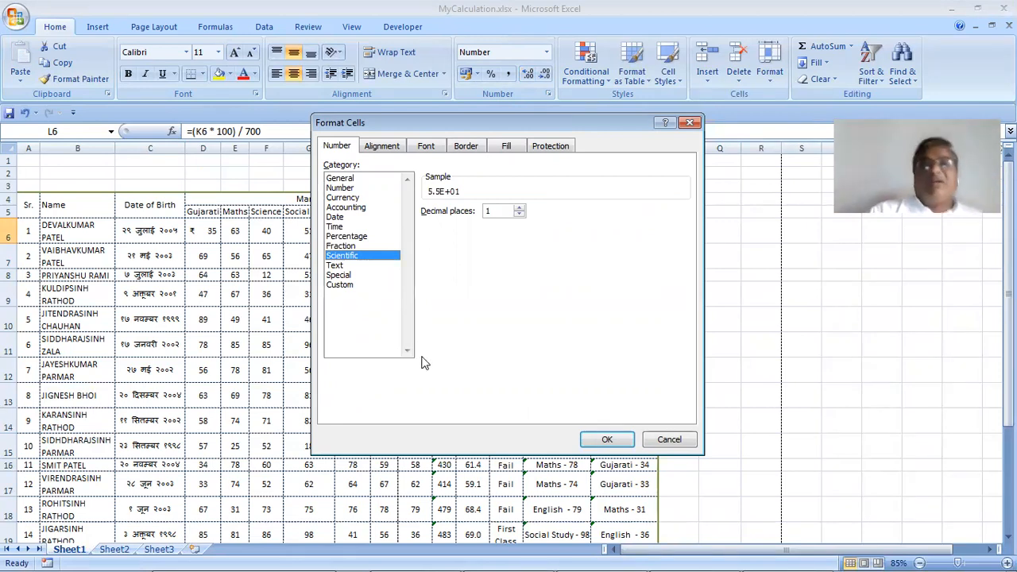
{"action": "left_click", "coordinate": [670, 441]}
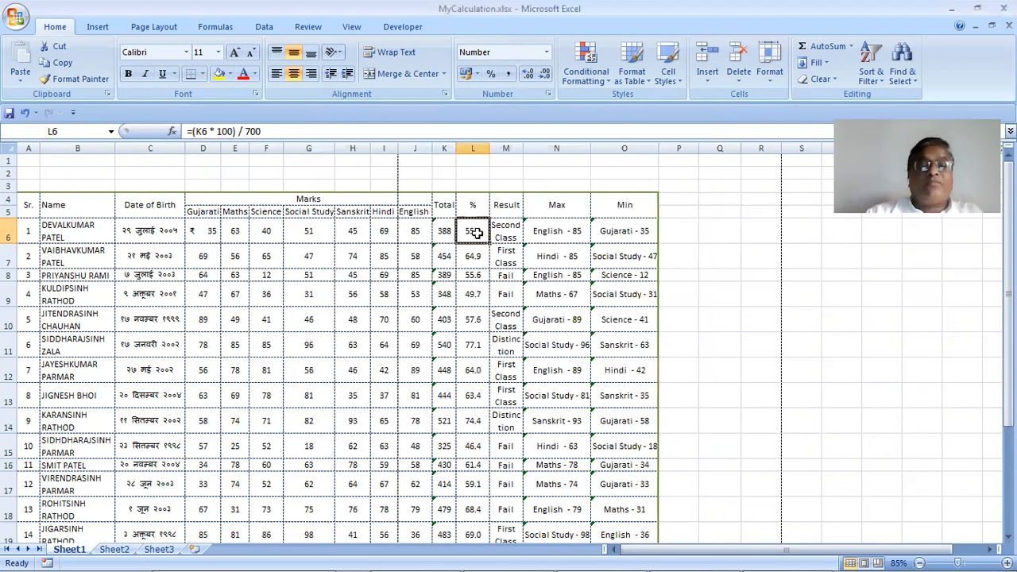
Widen column L and increase L6's decimals until it shows 55.428571428571400
{"action": "right_click", "coordinate": [473, 232]}
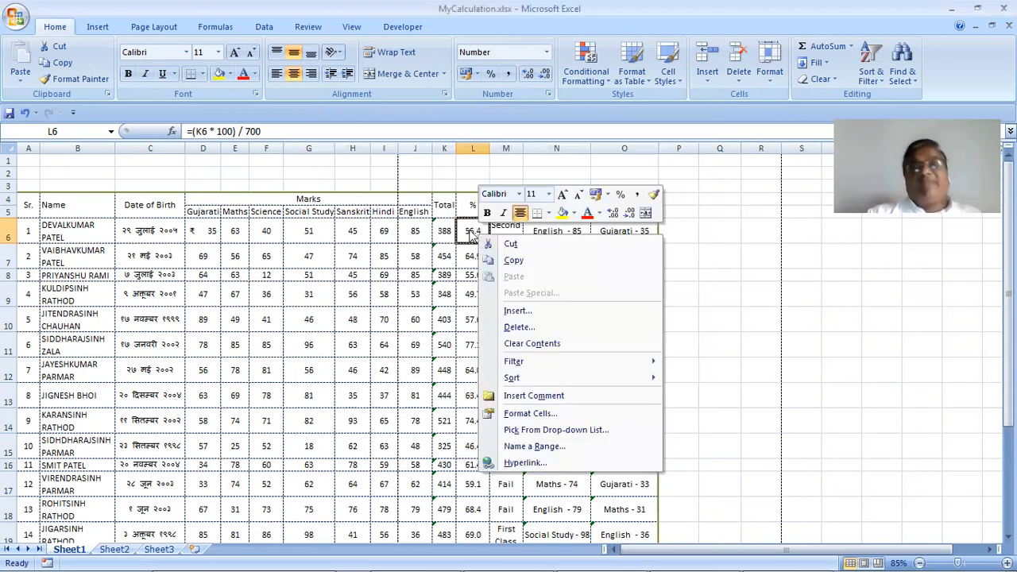
{"action": "left_click", "coordinate": [470, 234]}
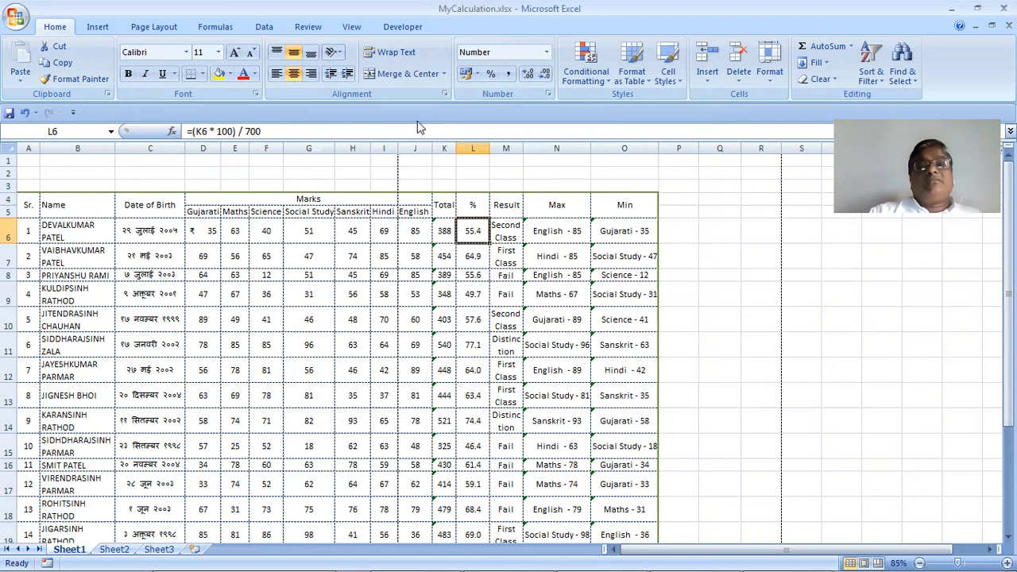
{"action": "left_click", "coordinate": [543, 73]}
{"action": "left_click", "coordinate": [528, 73]}
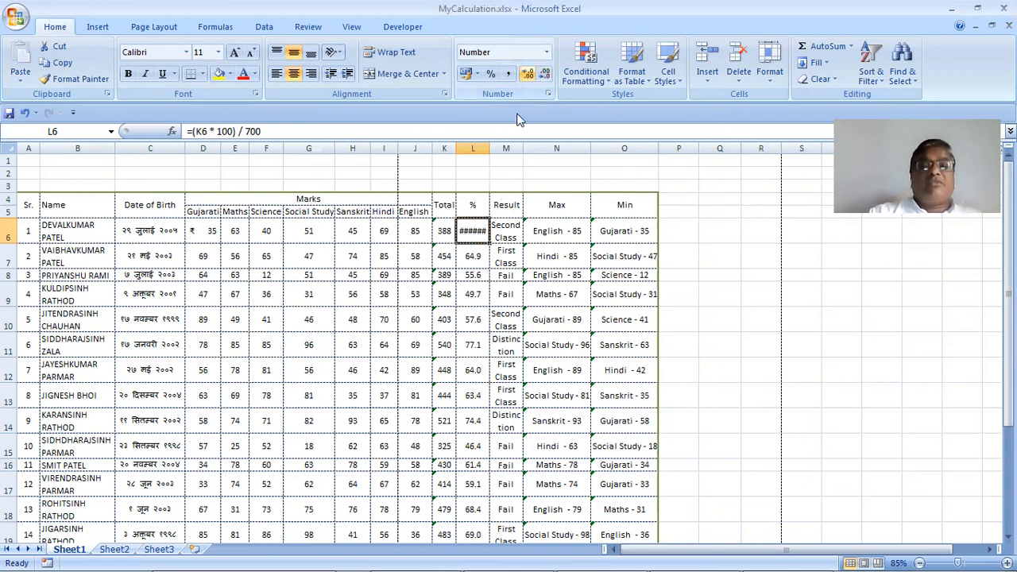
{"action": "left_click_drag", "start_coordinate": [490, 148], "coordinate": [656, 182]}
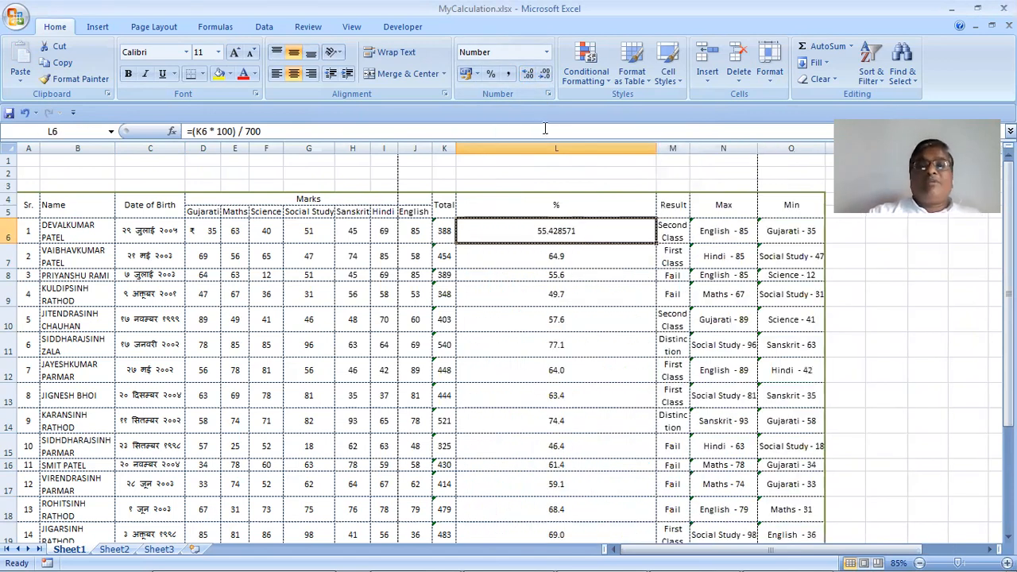
{"action": "left_click", "coordinate": [529, 73]}
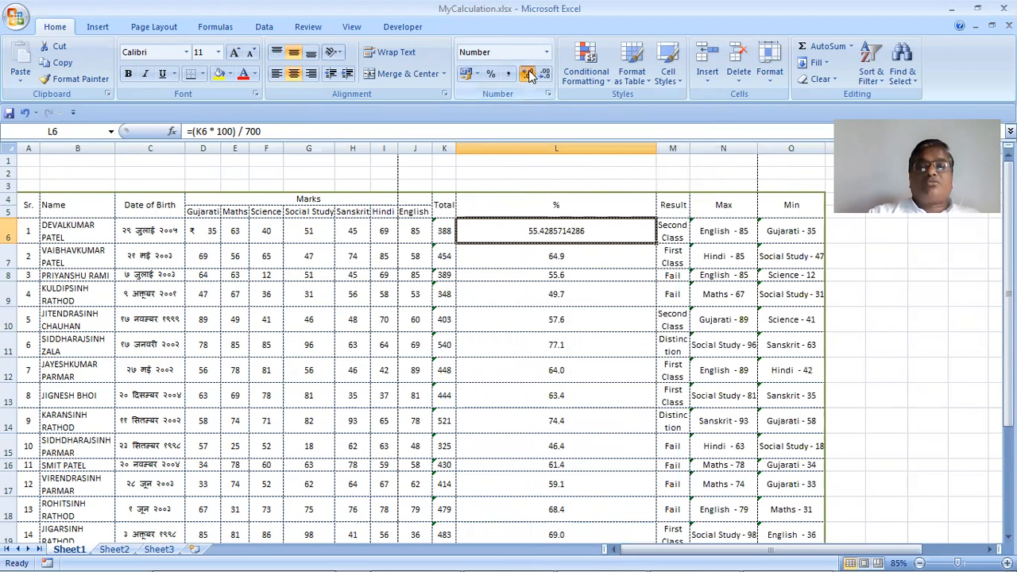
{"action": "left_click", "coordinate": [528, 73]}
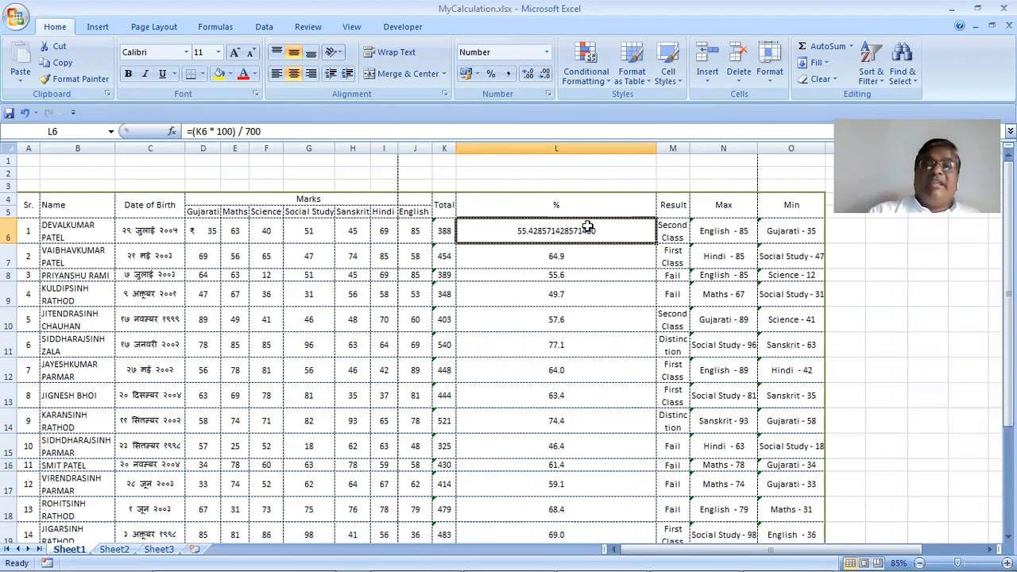
{"action": "left_click", "coordinate": [775, 78]}
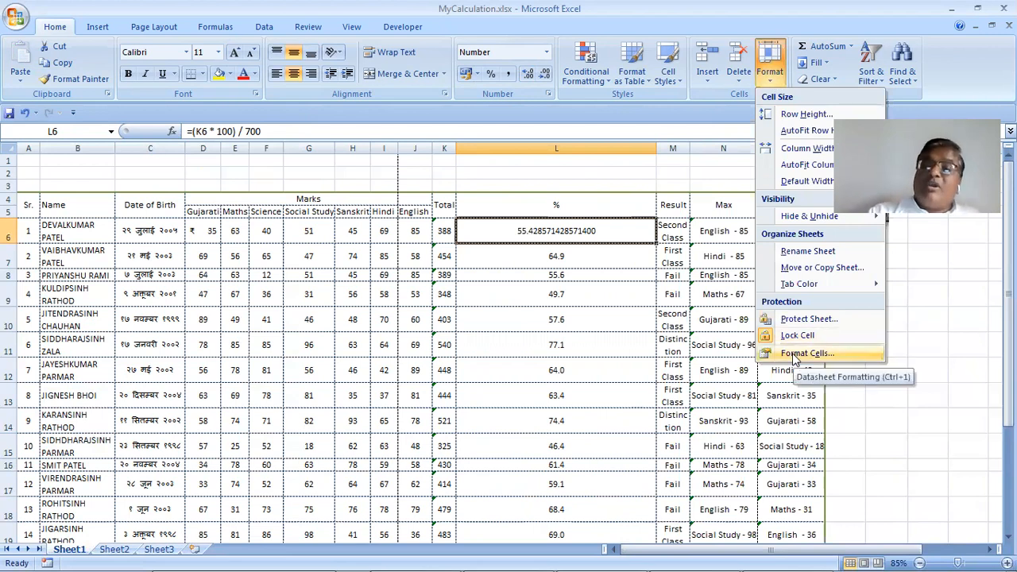
Apply Scientific format with 15 decimal places to L6, showing 5.542857142857140E+01
{"action": "left_click", "coordinate": [806, 352]}
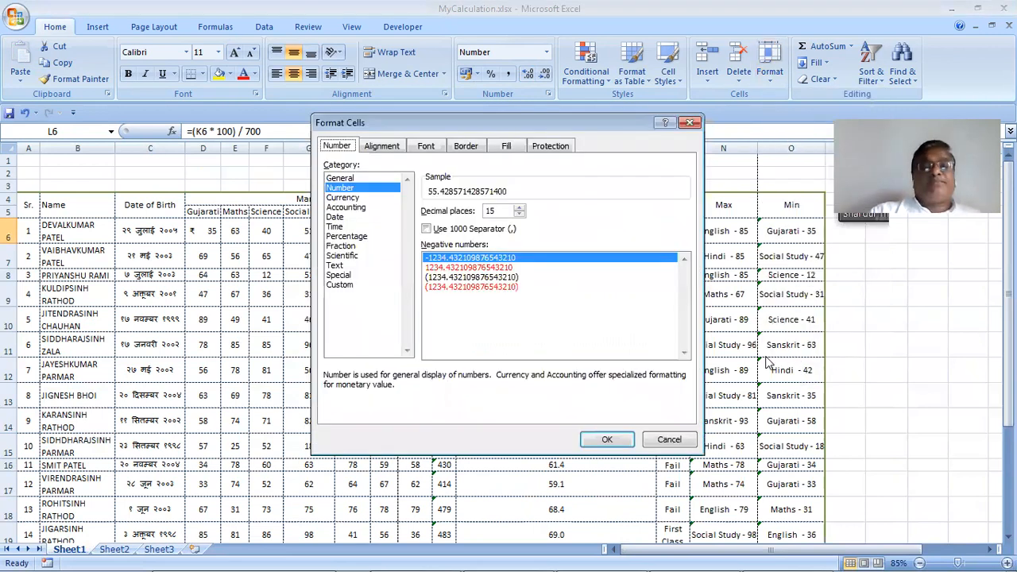
{"action": "left_click", "coordinate": [366, 255]}
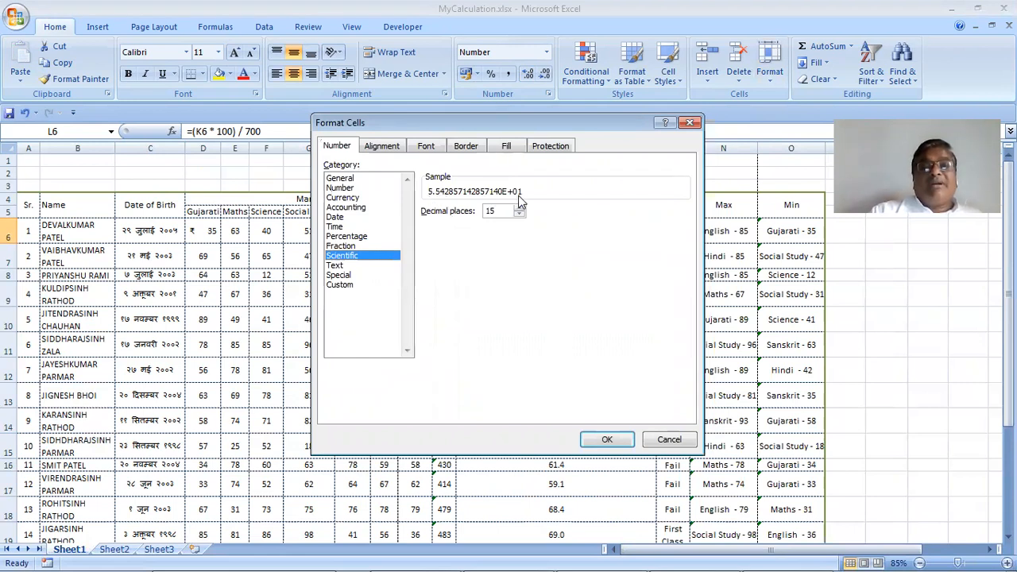
{"action": "left_click_drag", "start_coordinate": [508, 127], "coordinate": [484, 286]}
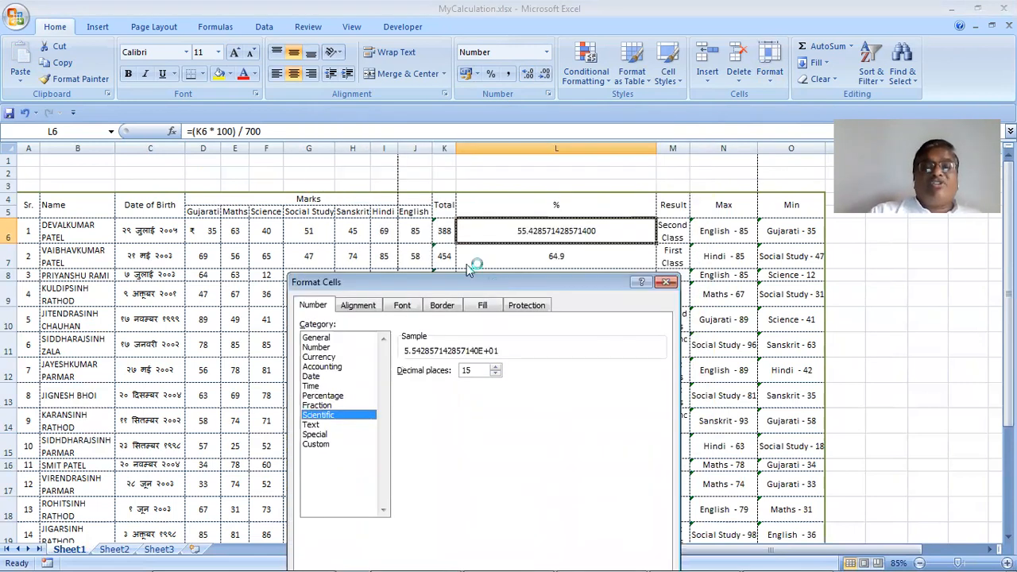
{"action": "left_click_drag", "start_coordinate": [465, 242], "coordinate": [465, 242]}
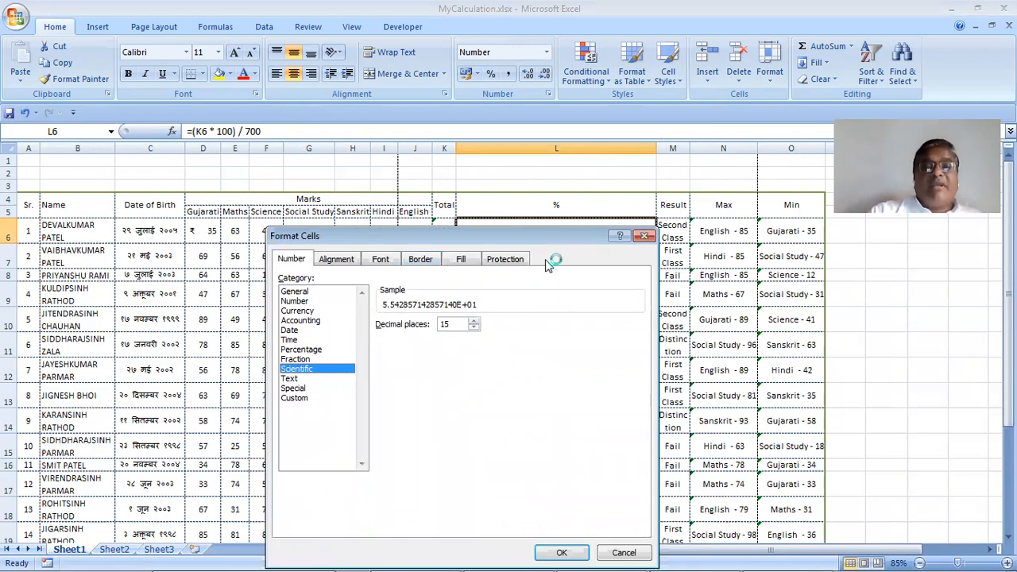
{"action": "left_click_drag", "start_coordinate": [553, 244], "coordinate": [556, 264]}
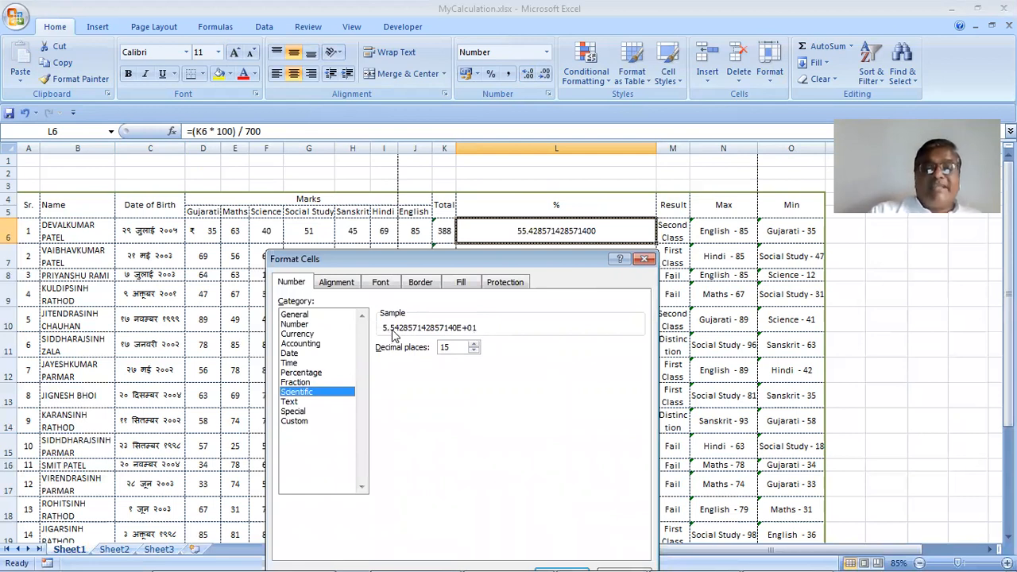
{"action": "left_click_drag", "start_coordinate": [517, 262], "coordinate": [531, 163]}
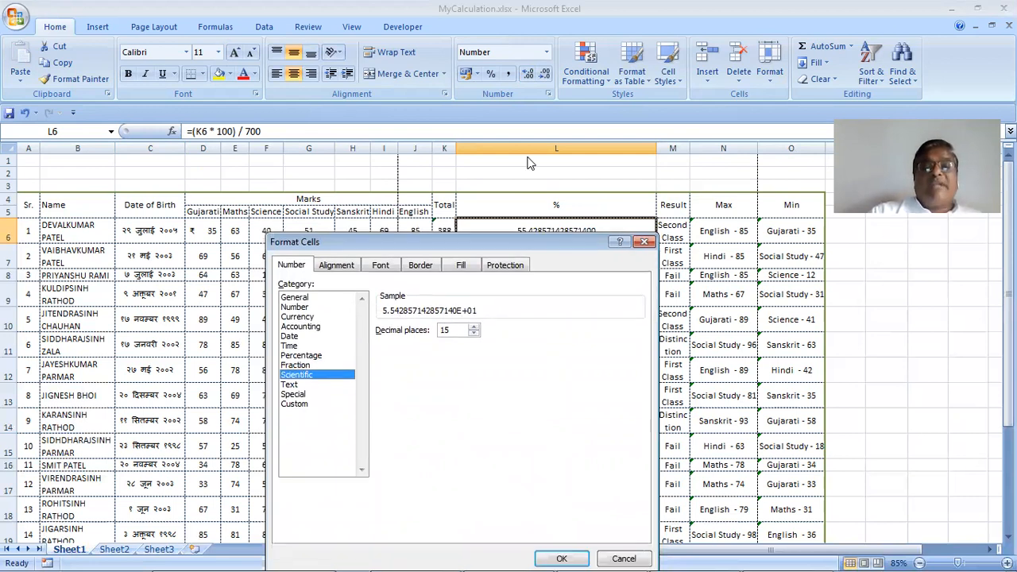
{"action": "left_click", "coordinate": [577, 423]}
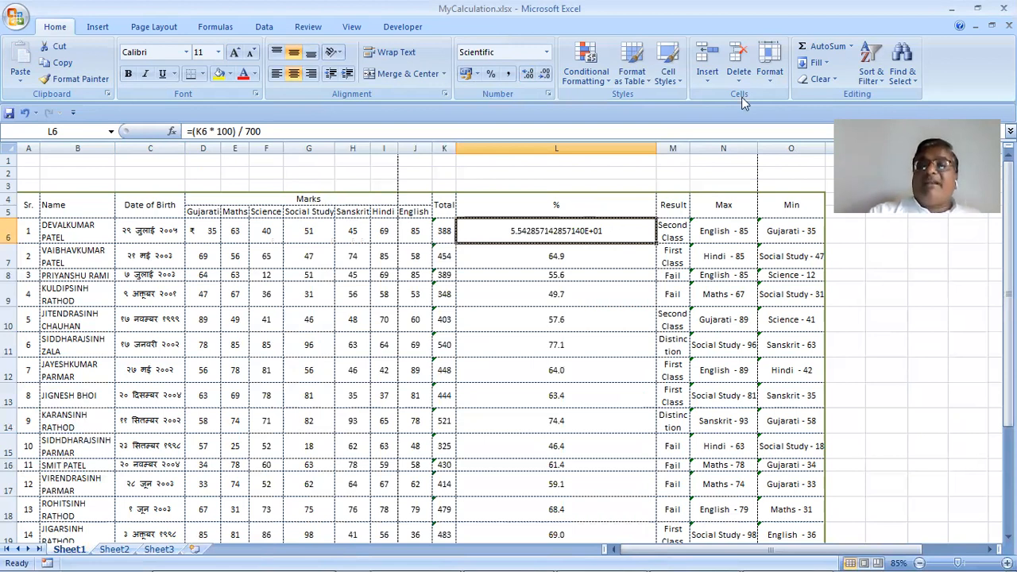
{"action": "left_click", "coordinate": [770, 81]}
Format L6 as a fraction of up to two digits
{"action": "left_click", "coordinate": [806, 353]}
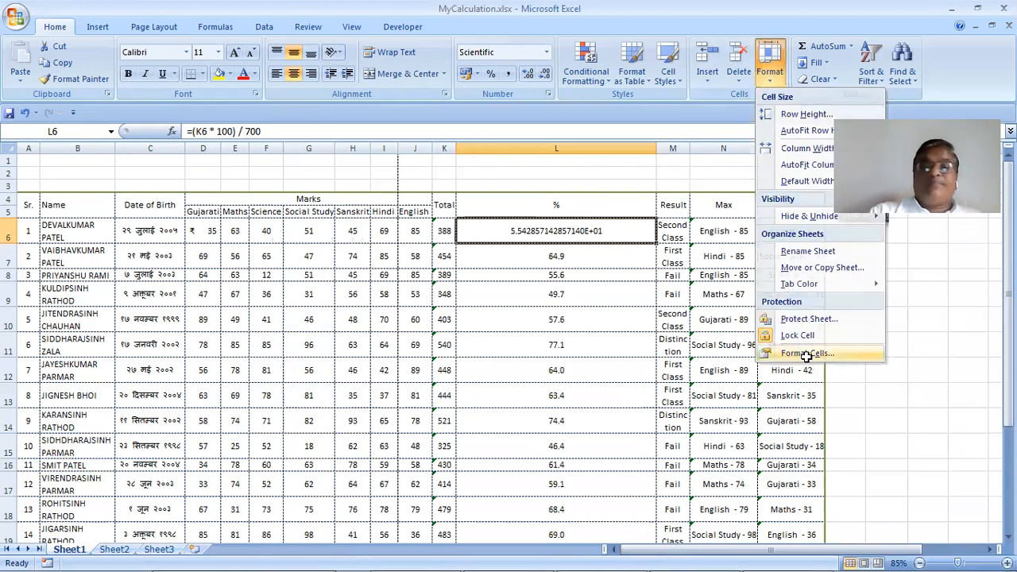
{"action": "key", "text": "Up"}
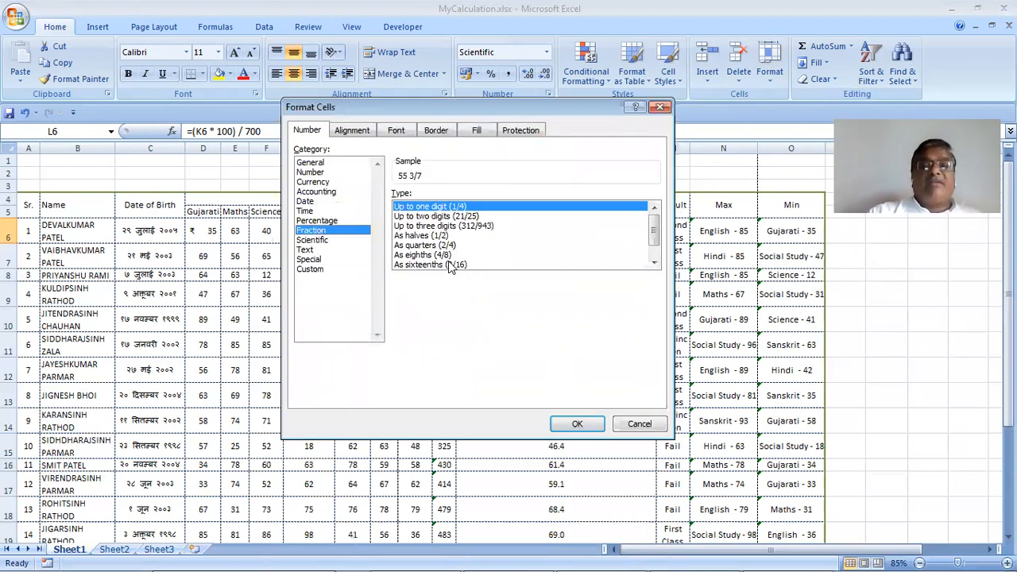
{"action": "left_click", "coordinate": [431, 217]}
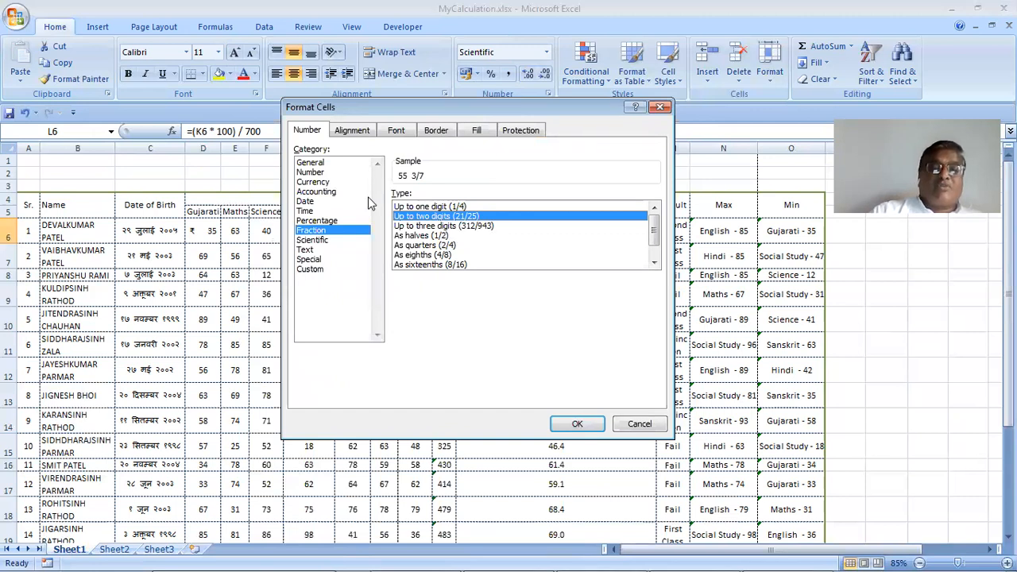
{"action": "left_click", "coordinate": [577, 422]}
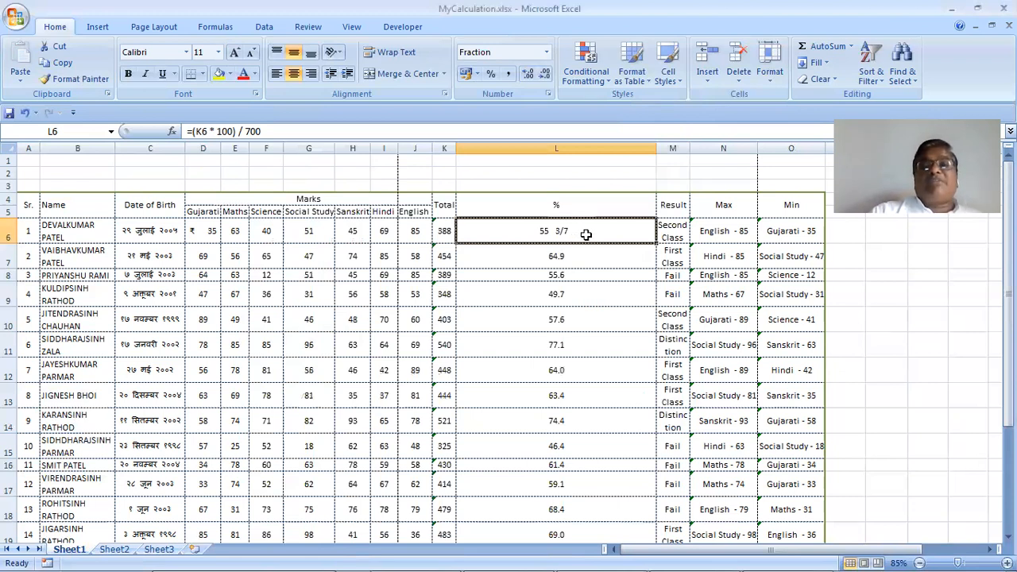
Change L6's fraction type to As hundredths, so it reads 55 43/100
{"action": "left_click", "coordinate": [778, 77]}
{"action": "left_click", "coordinate": [806, 353]}
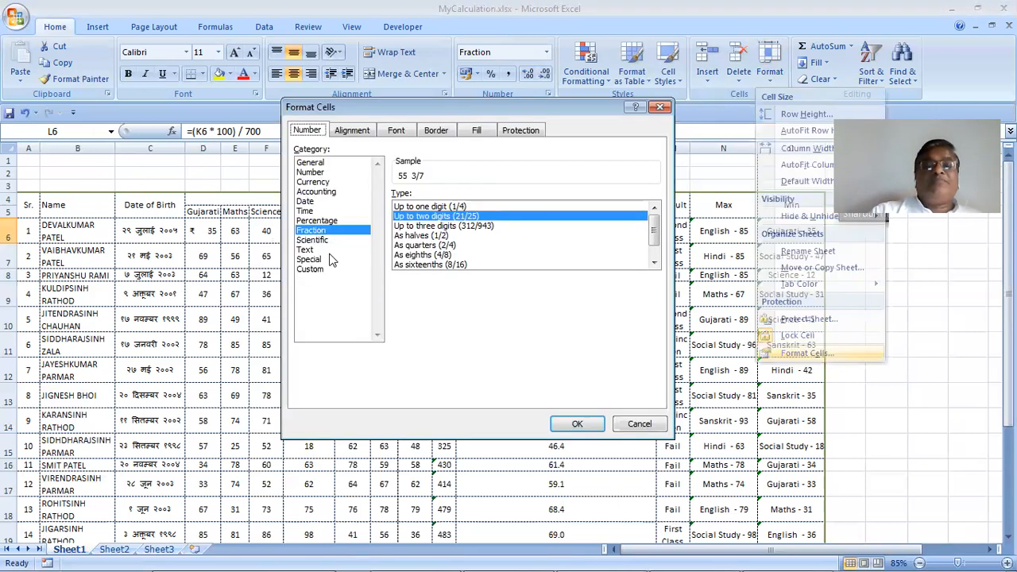
{"action": "left_click", "coordinate": [653, 263]}
{"action": "left_click", "coordinate": [653, 263]}
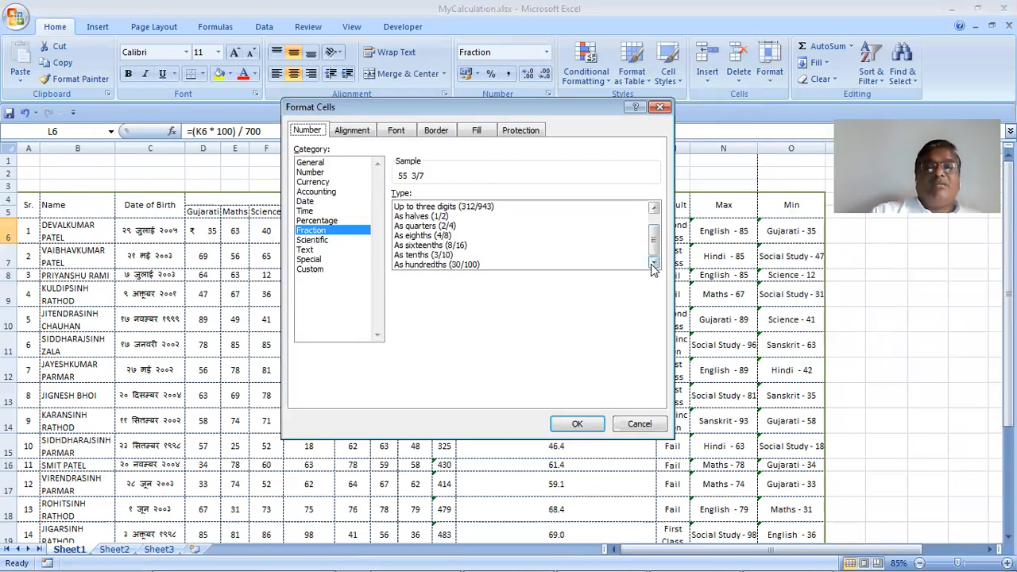
{"action": "left_click", "coordinate": [432, 267]}
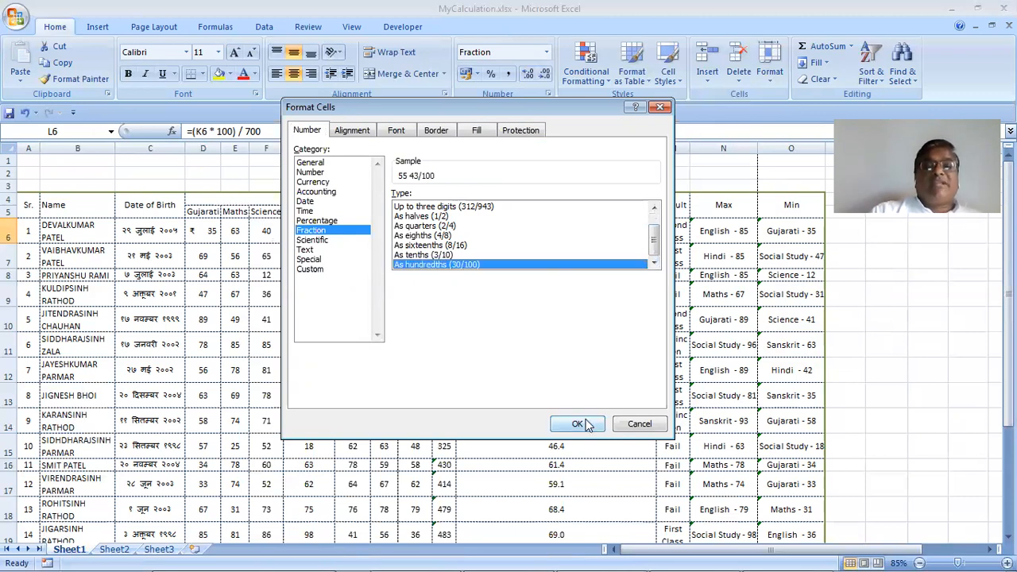
{"action": "left_click", "coordinate": [576, 423]}
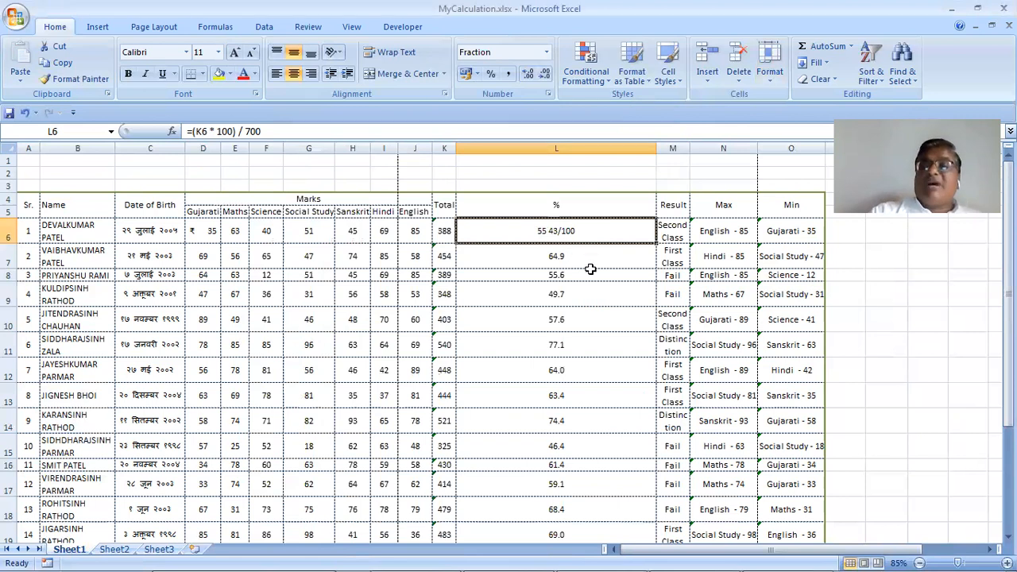
Preview the Text format for L6, then cancel without applying it
{"action": "left_click", "coordinate": [768, 79]}
{"action": "left_click", "coordinate": [795, 353]}
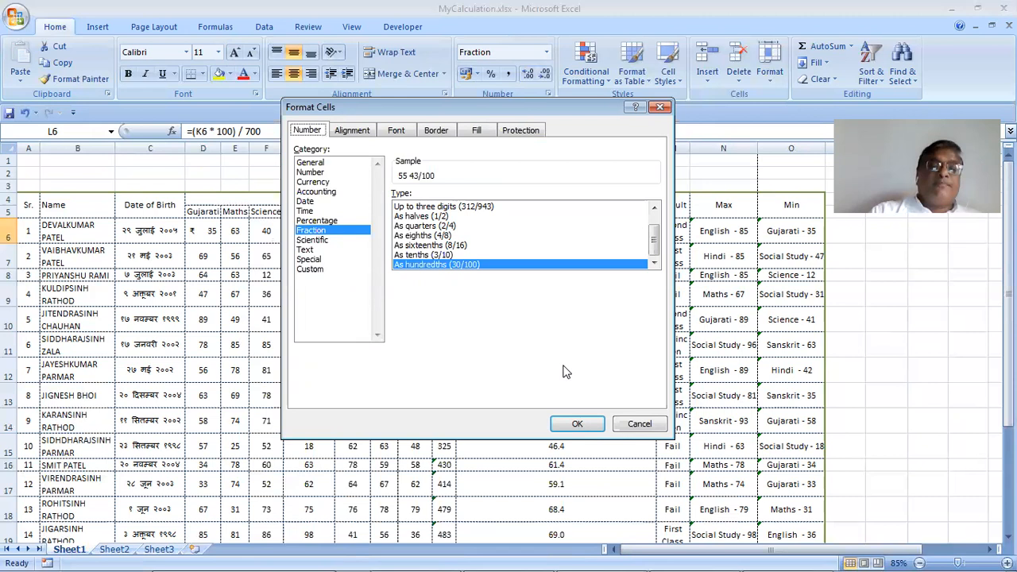
{"action": "left_click", "coordinate": [305, 249]}
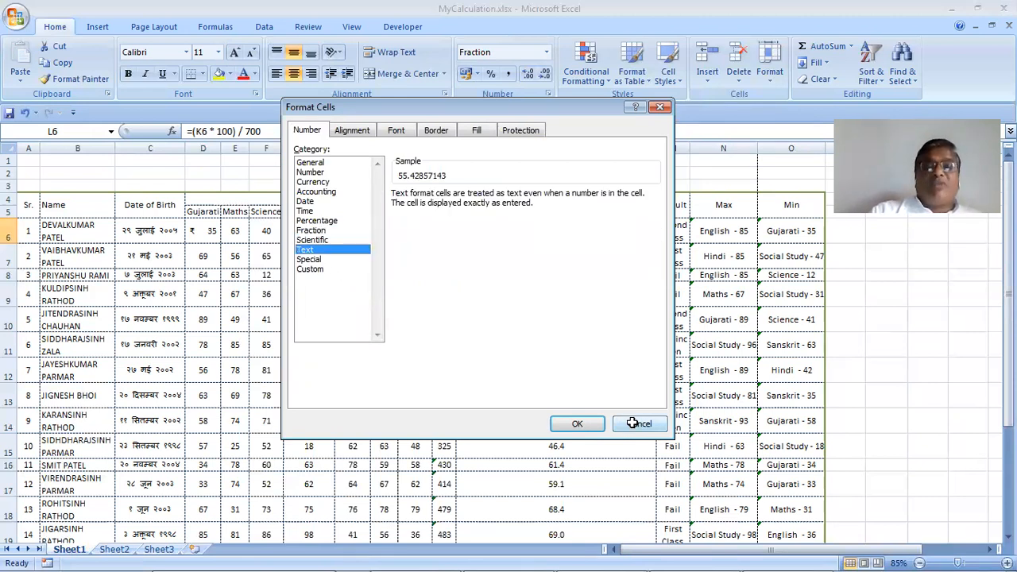
{"action": "key", "text": "Escape"}
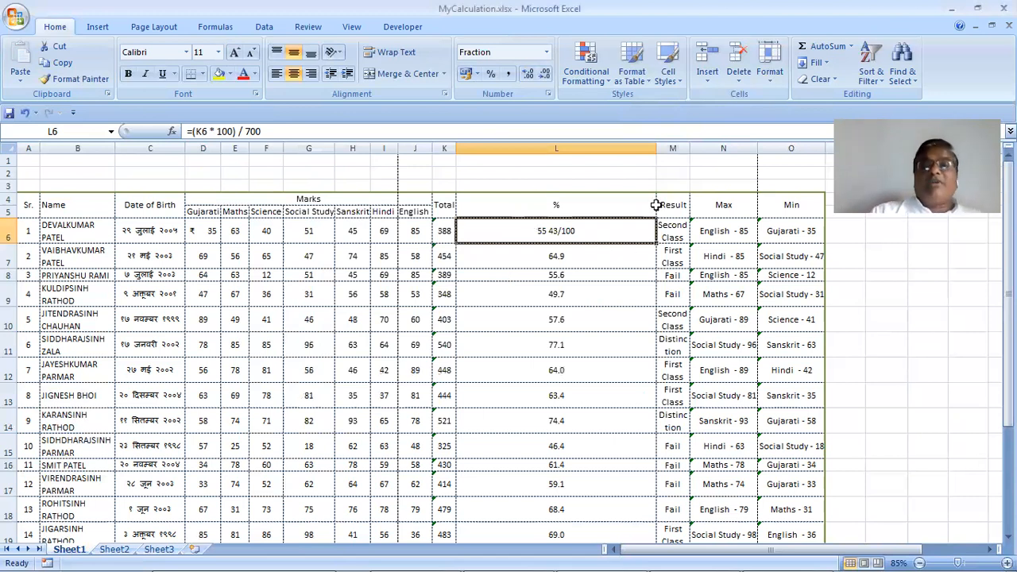
Return L6 to Number format with one decimal (55.4) and AutoFit column L
{"action": "left_click", "coordinate": [773, 80]}
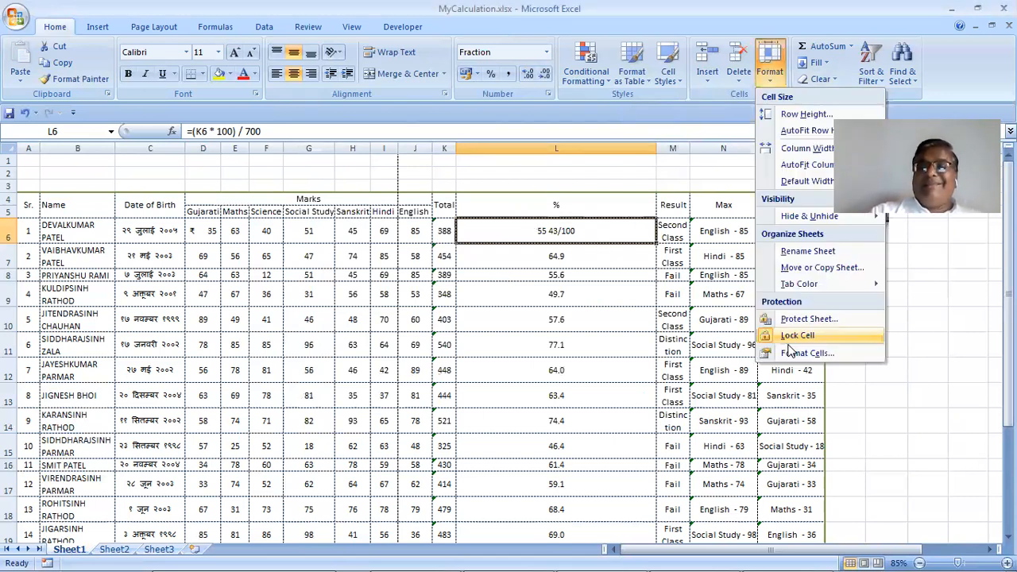
{"action": "left_click", "coordinate": [792, 352]}
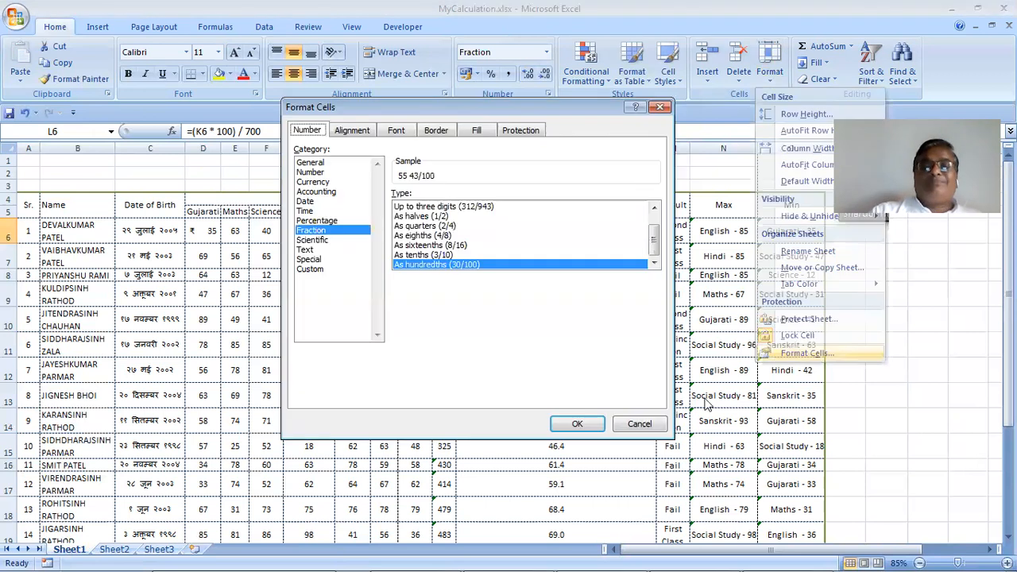
{"action": "left_click", "coordinate": [317, 172]}
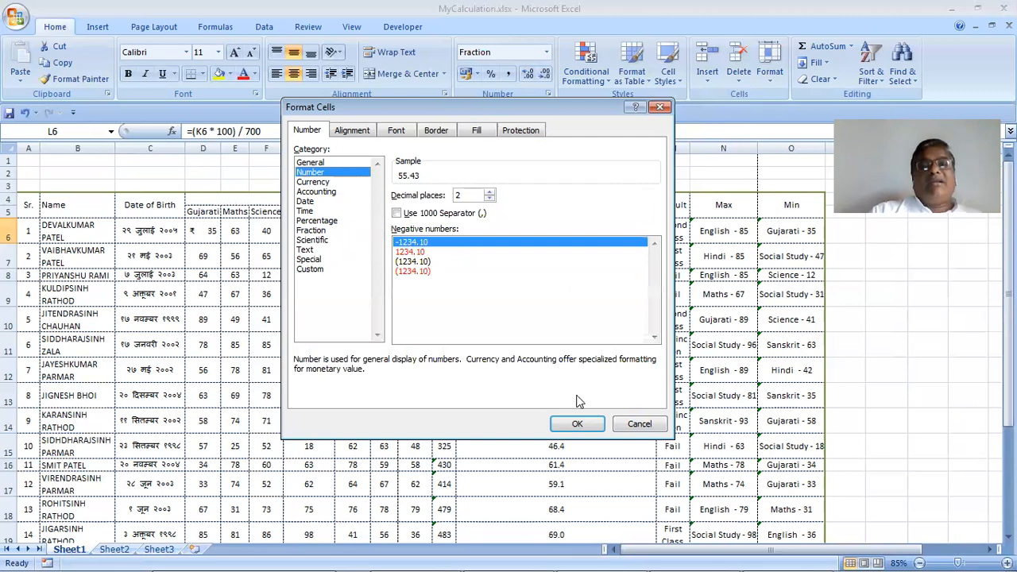
{"action": "left_click", "coordinate": [580, 425]}
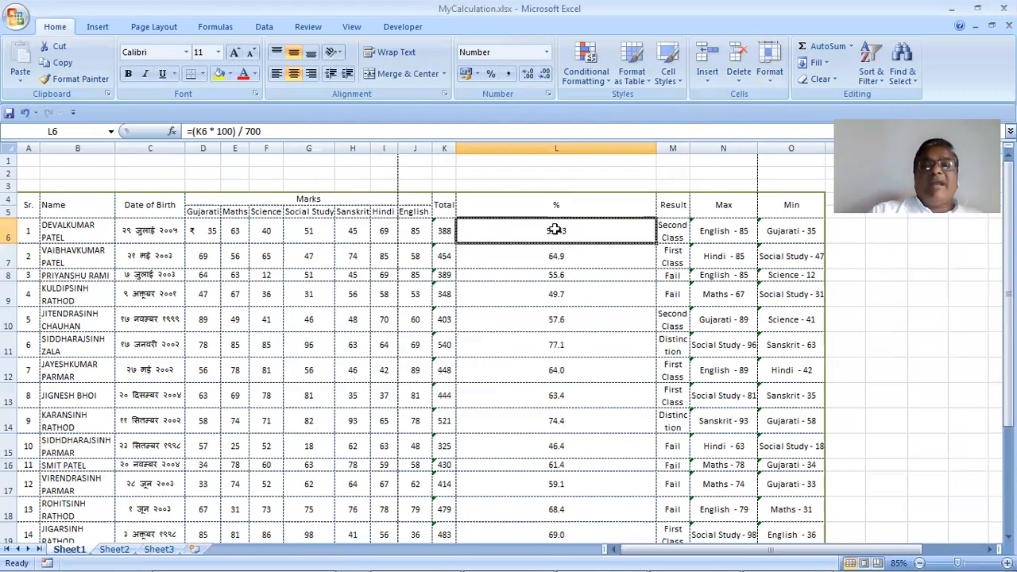
{"action": "left_click", "coordinate": [545, 75]}
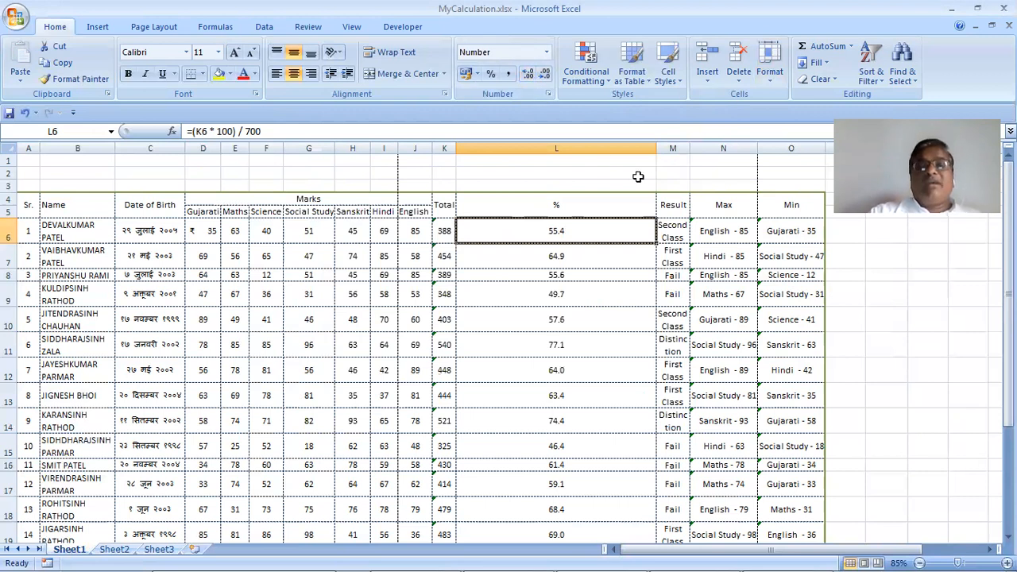
{"action": "left_click", "coordinate": [604, 296]}
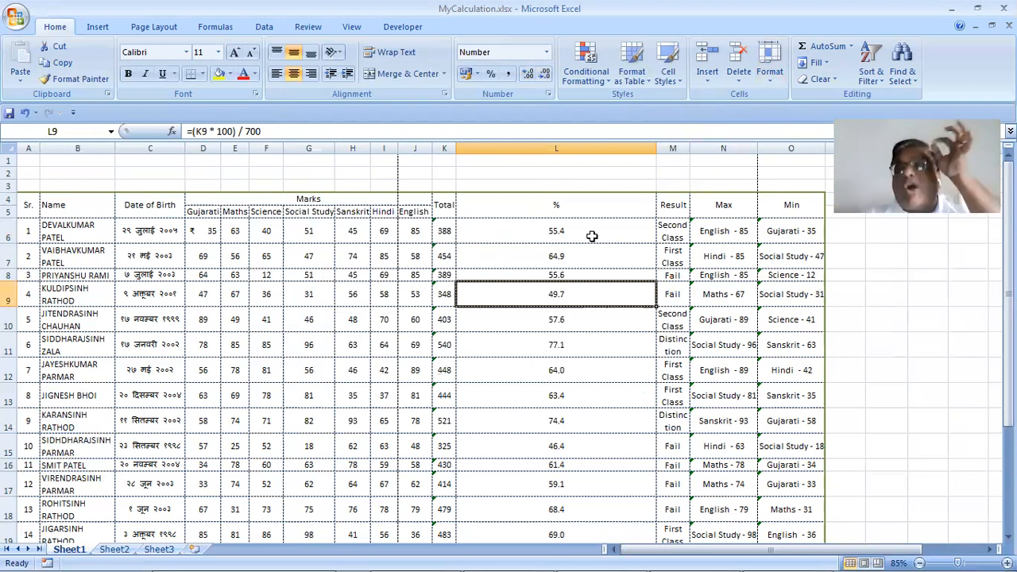
{"action": "double_click", "coordinate": [657, 147]}
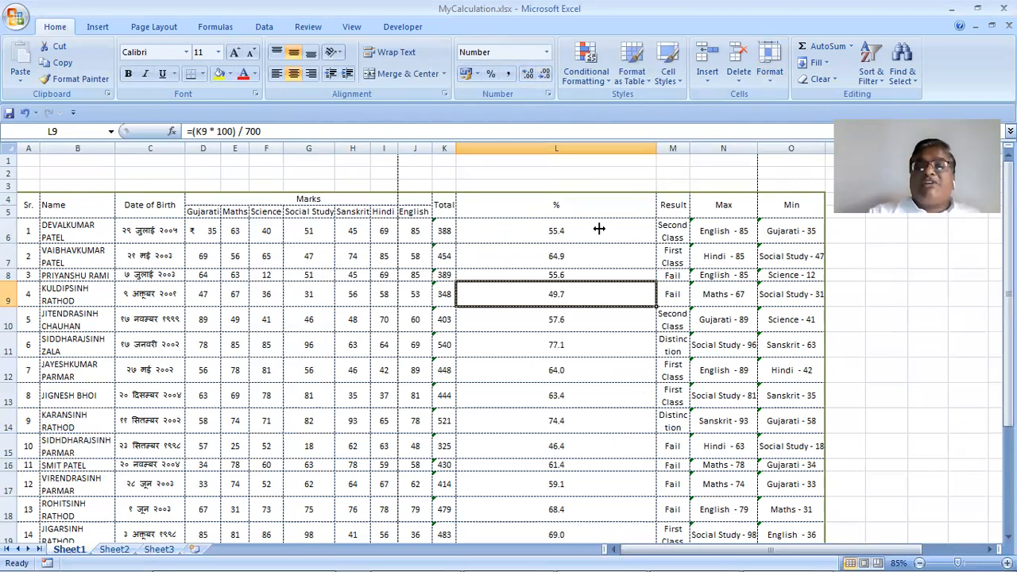
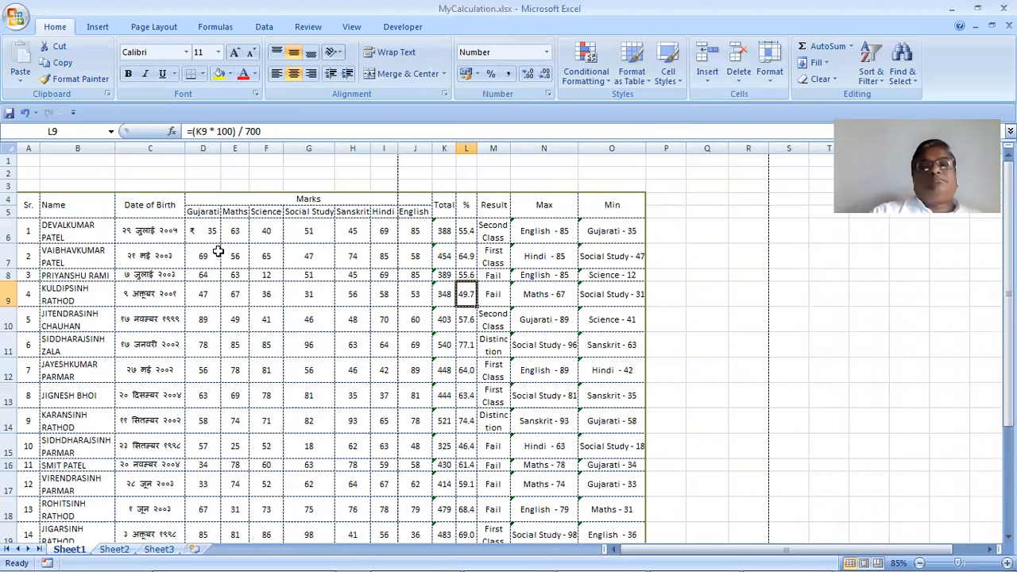
Widen the Date of Birth, Science and Maths columns by dragging their borders
{"action": "left_click_drag", "start_coordinate": [185, 148], "coordinate": [435, 148]}
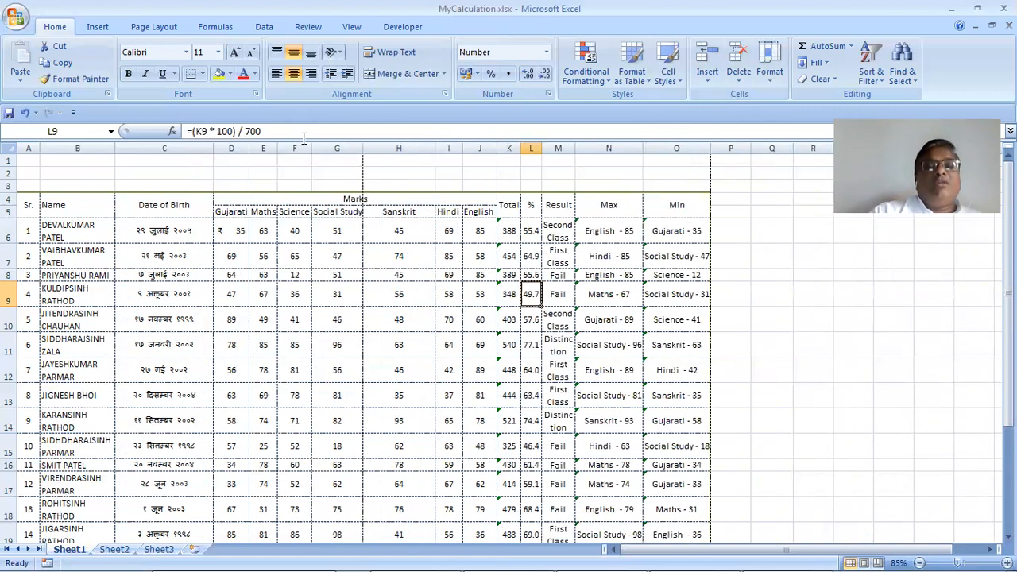
{"action": "left_click_drag", "start_coordinate": [312, 150], "coordinate": [405, 182]}
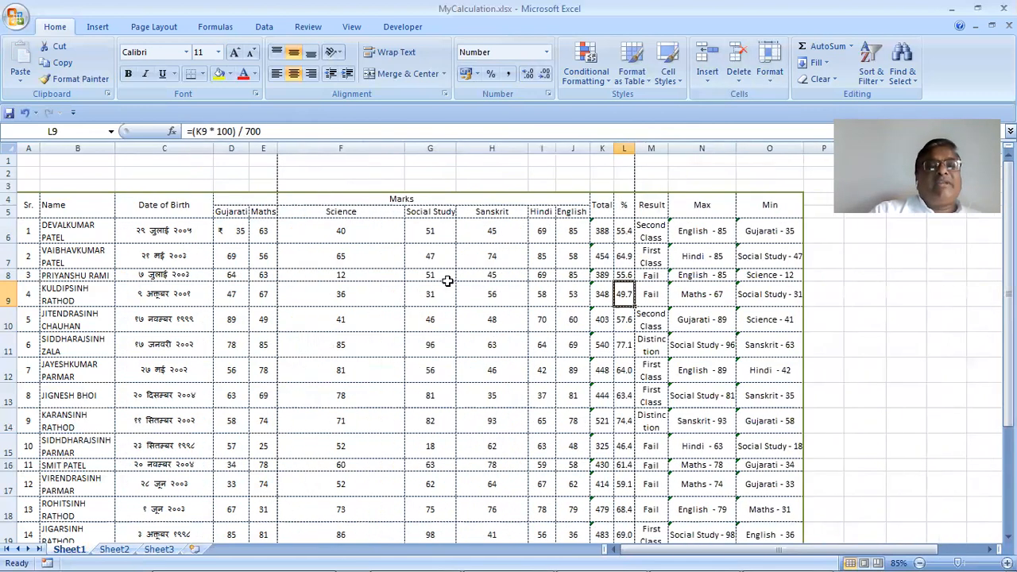
{"action": "left_click_drag", "start_coordinate": [271, 148], "coordinate": [314, 151]}
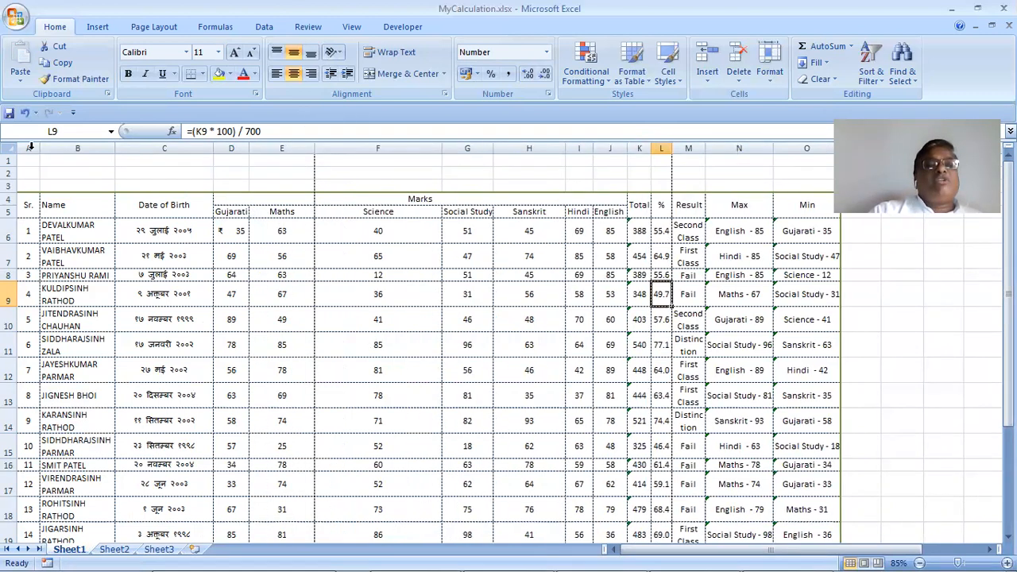
AutoFit columns A through O, then narrow the Date of Birth column slightly
{"action": "left_click_drag", "start_coordinate": [29, 148], "coordinate": [814, 153]}
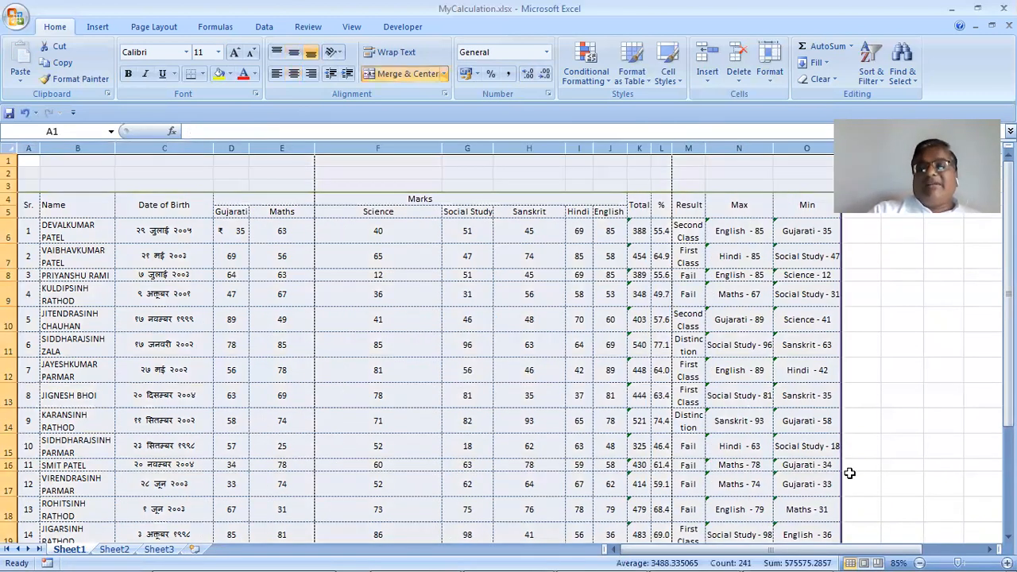
{"action": "left_click_drag", "start_coordinate": [885, 549], "coordinate": [928, 555]}
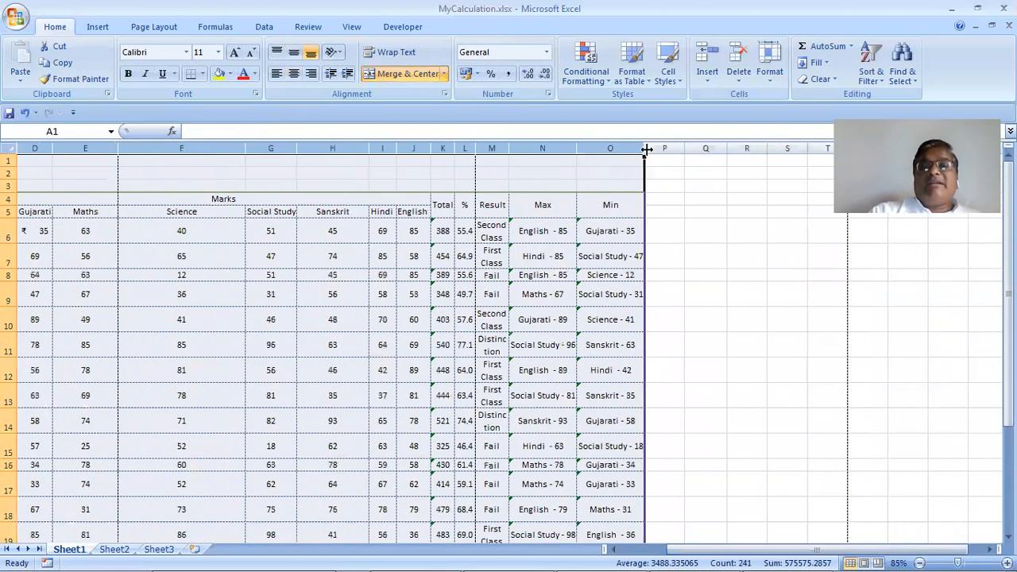
{"action": "double_click", "coordinate": [646, 149]}
{"action": "left_click", "coordinate": [374, 325]}
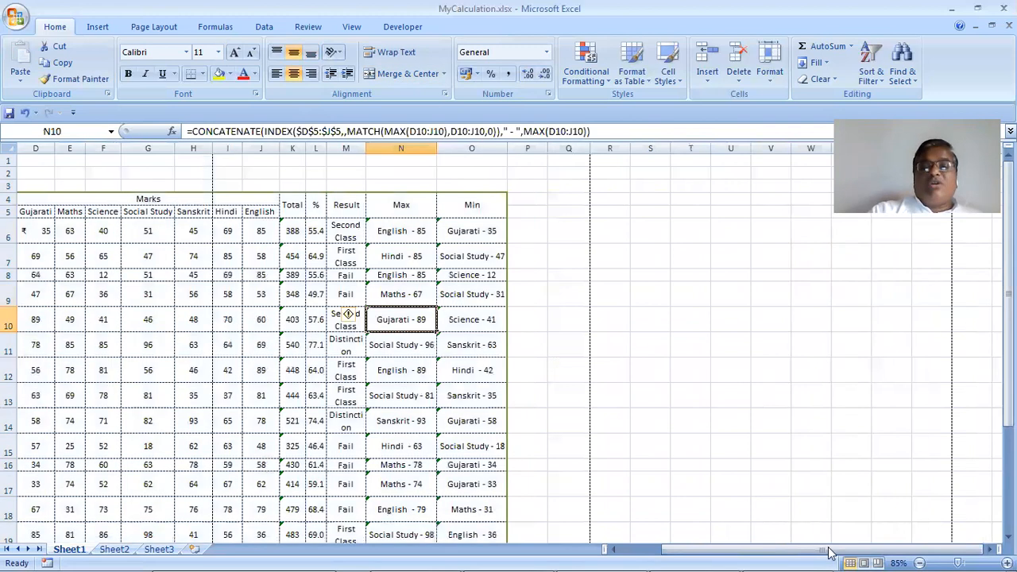
{"action": "left_click_drag", "start_coordinate": [753, 554], "coordinate": [703, 553]}
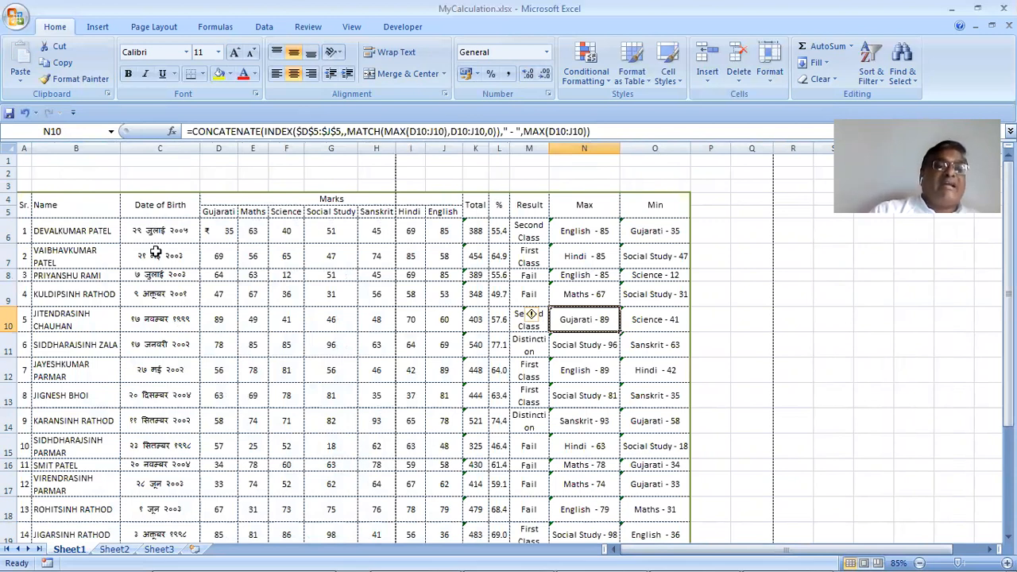
{"action": "mouse_move", "coordinate": [190, 149]}
{"action": "left_mouse_down"}
{"action": "mouse_move", "coordinate": [180, 151]}
{"action": "mouse_move", "coordinate": [185, 143]}
{"action": "mouse_move", "coordinate": [194, 156]}
{"action": "left_mouse_up"}
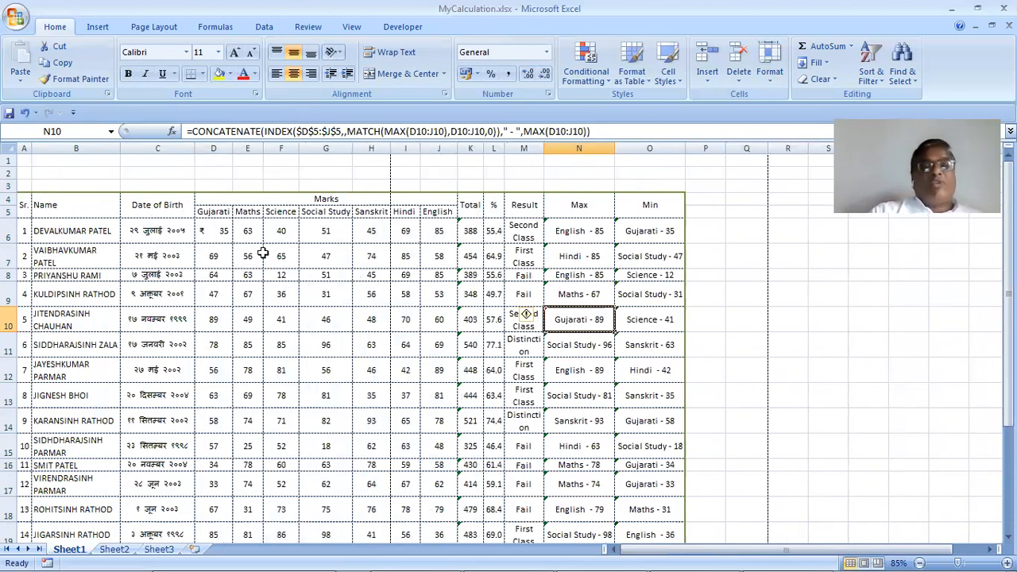
{"action": "left_click_drag", "start_coordinate": [158, 225], "coordinate": [144, 505]}
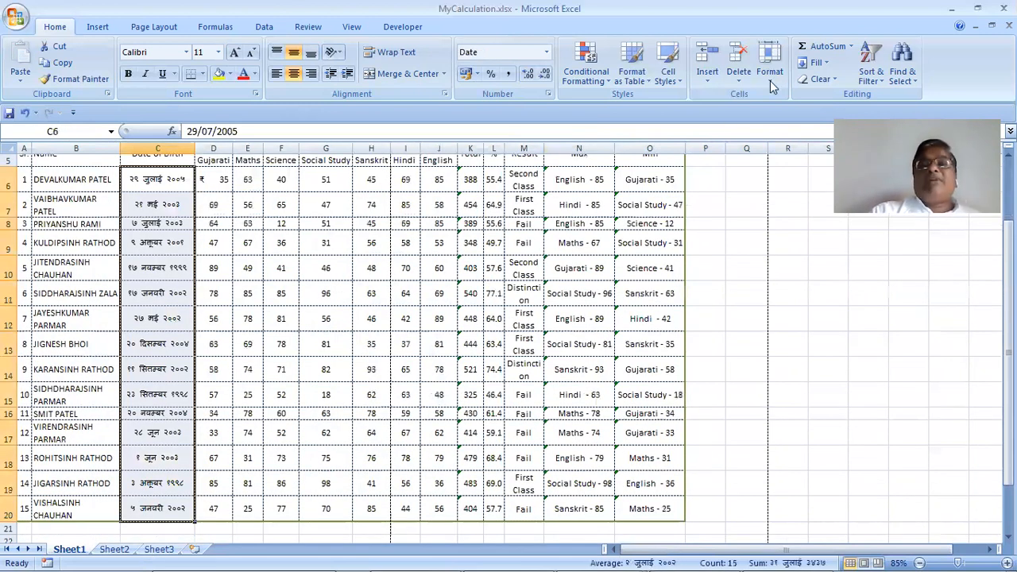
Format the dates with locale English (United States) and the 14-Mar-2001 date format
{"action": "left_click", "coordinate": [770, 80]}
{"action": "left_click", "coordinate": [805, 354]}
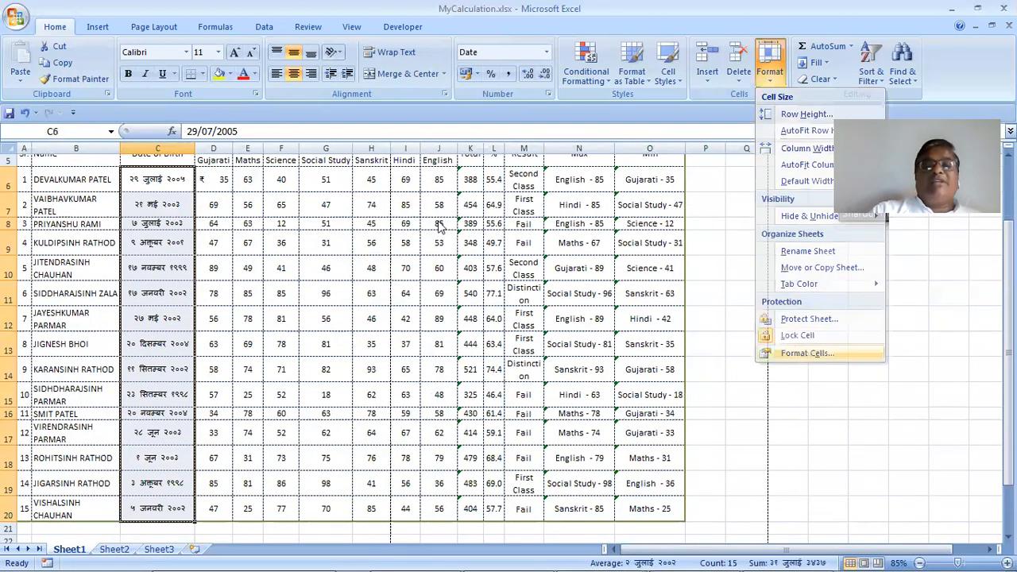
{"action": "left_click", "coordinate": [654, 292]}
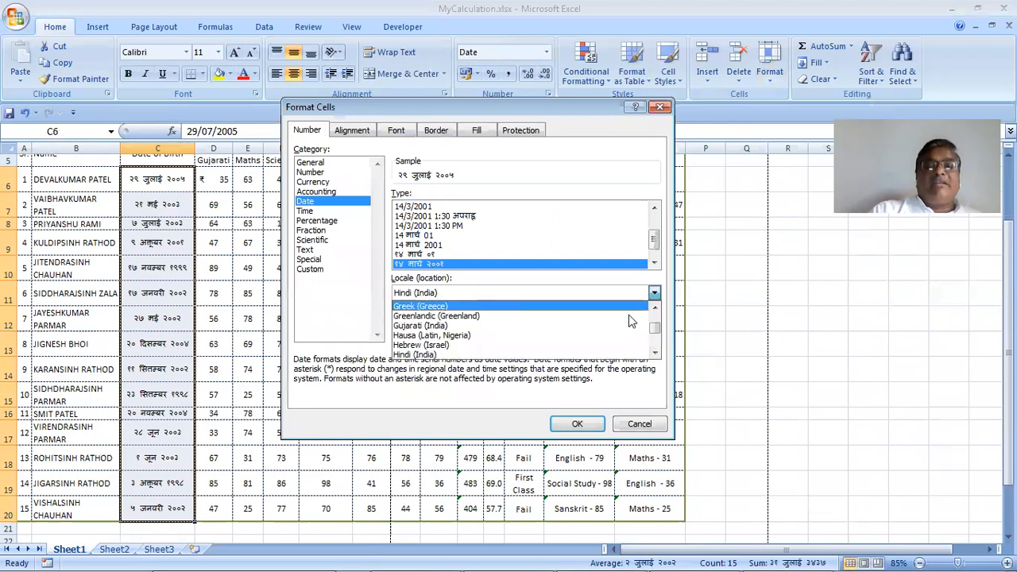
{"action": "scroll", "coordinate": [656, 320], "scroll_direction": "up", "scroll_amount": 1}
{"action": "left_click_drag", "start_coordinate": [656, 320], "coordinate": [654, 310]}
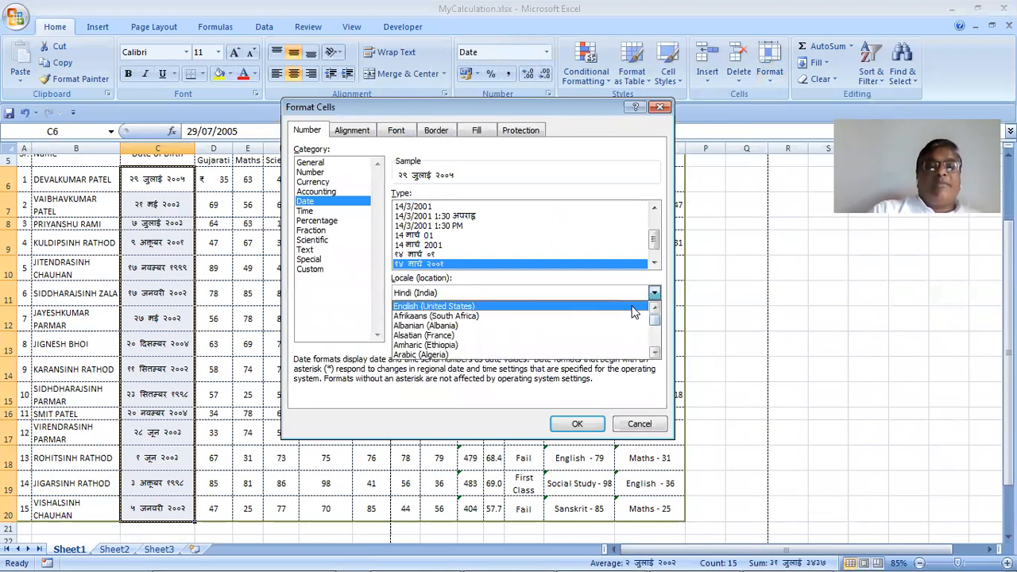
{"action": "left_click", "coordinate": [507, 307]}
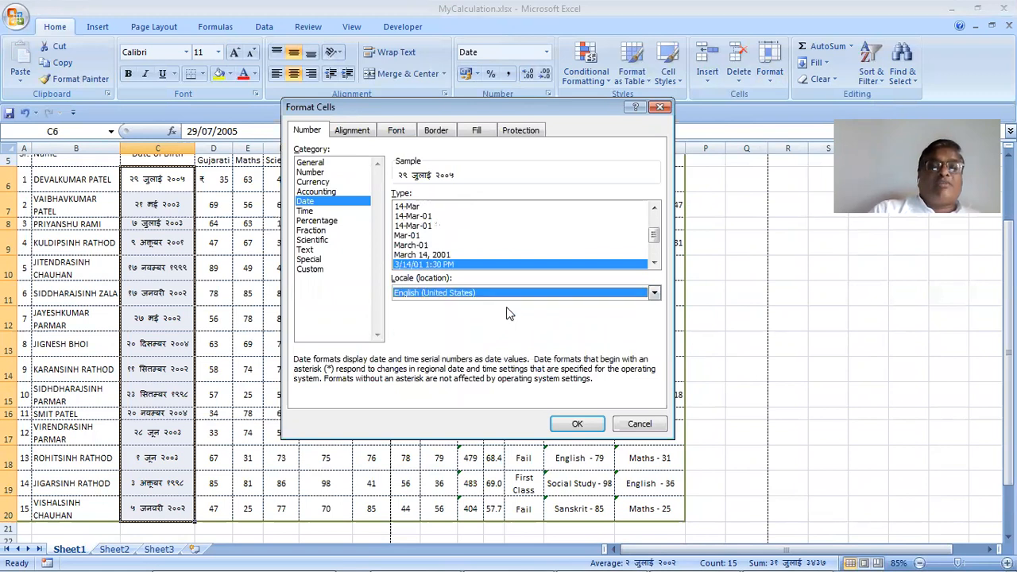
{"action": "left_click", "coordinate": [475, 263]}
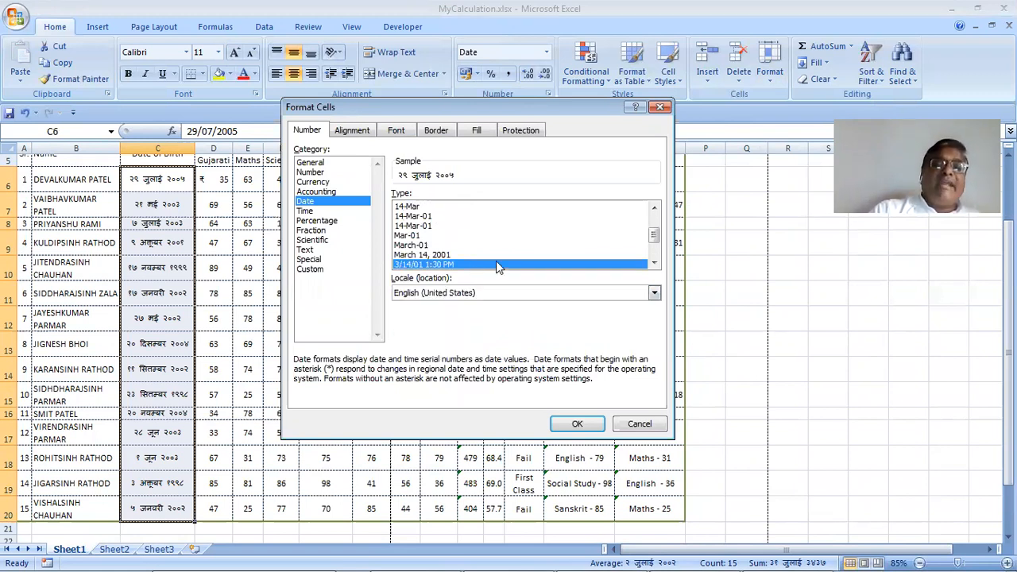
{"action": "scroll", "coordinate": [506, 248], "scroll_direction": "down", "scroll_amount": 1}
{"action": "scroll", "coordinate": [506, 248], "scroll_direction": "down", "scroll_amount": 1}
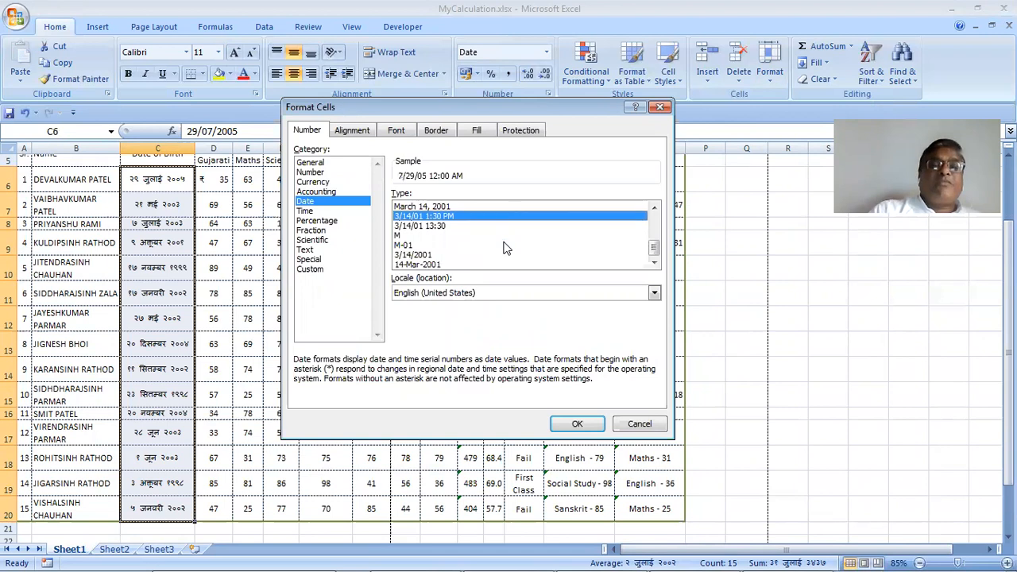
{"action": "left_click", "coordinate": [416, 255]}
{"action": "left_click", "coordinate": [420, 266]}
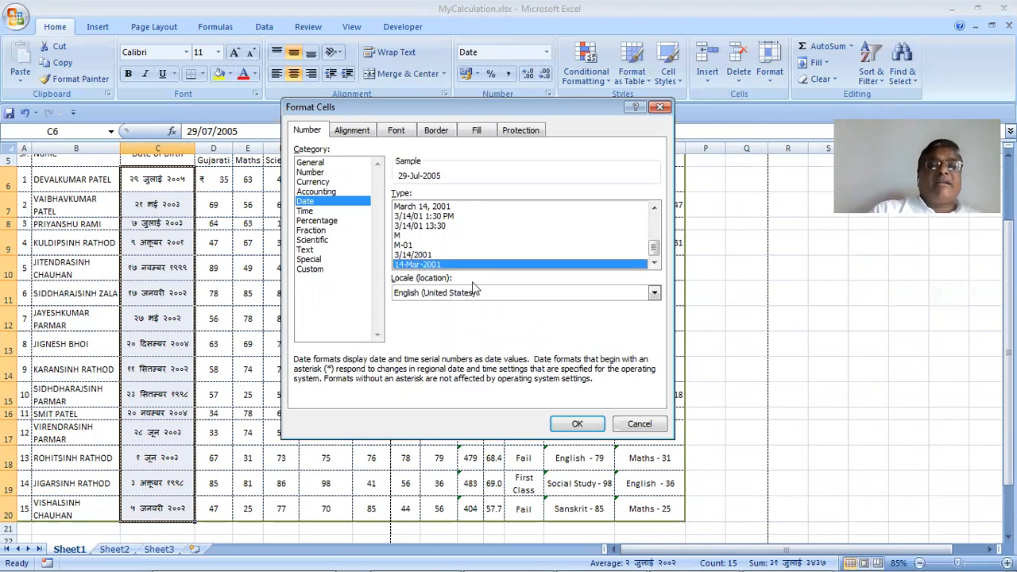
{"action": "left_click", "coordinate": [568, 424]}
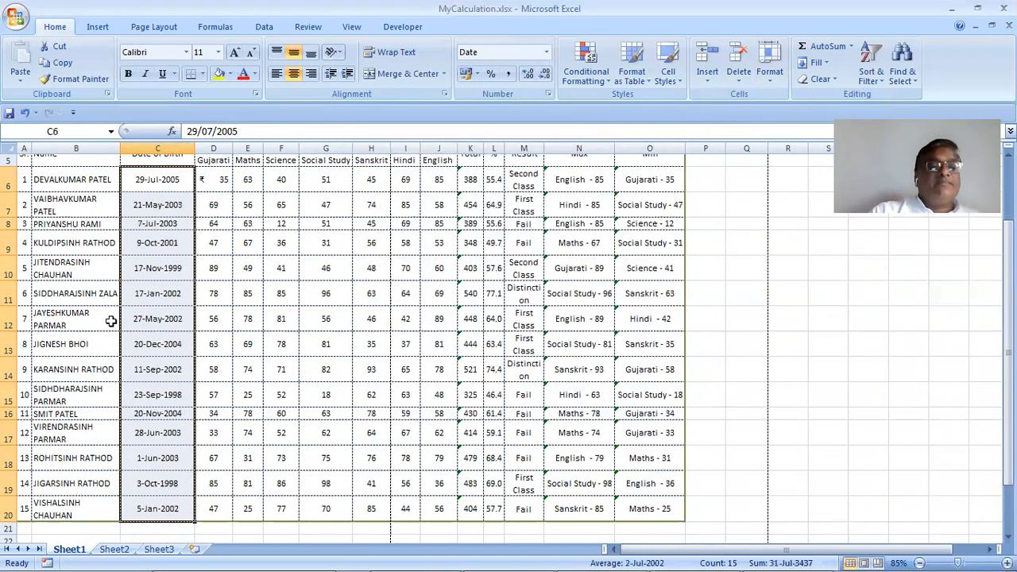
Check the reformatted date in C12, then select the first student's name in B6
{"action": "left_click", "coordinate": [188, 312]}
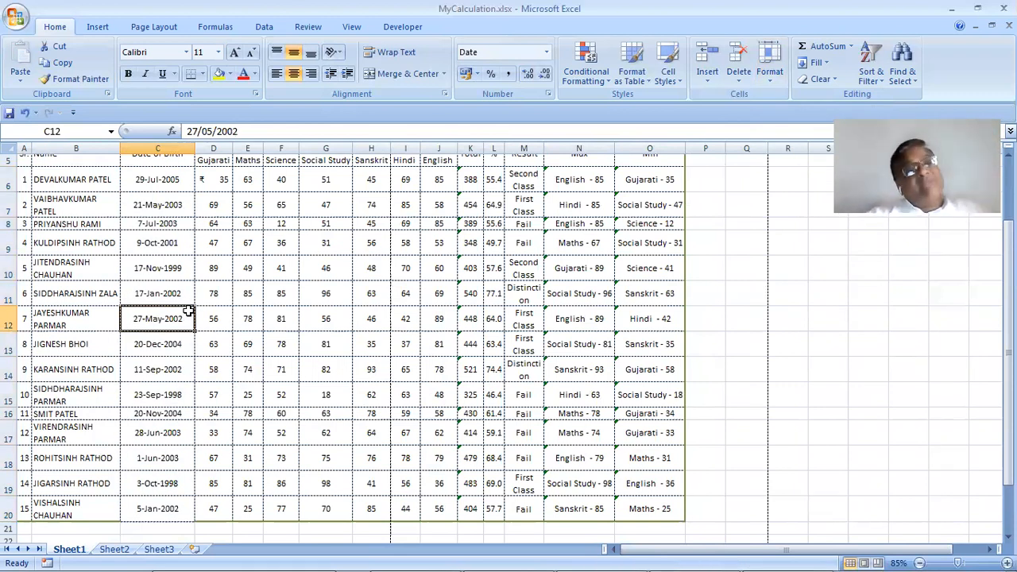
{"action": "scroll", "coordinate": [188, 312], "scroll_direction": "up", "scroll_amount": 2}
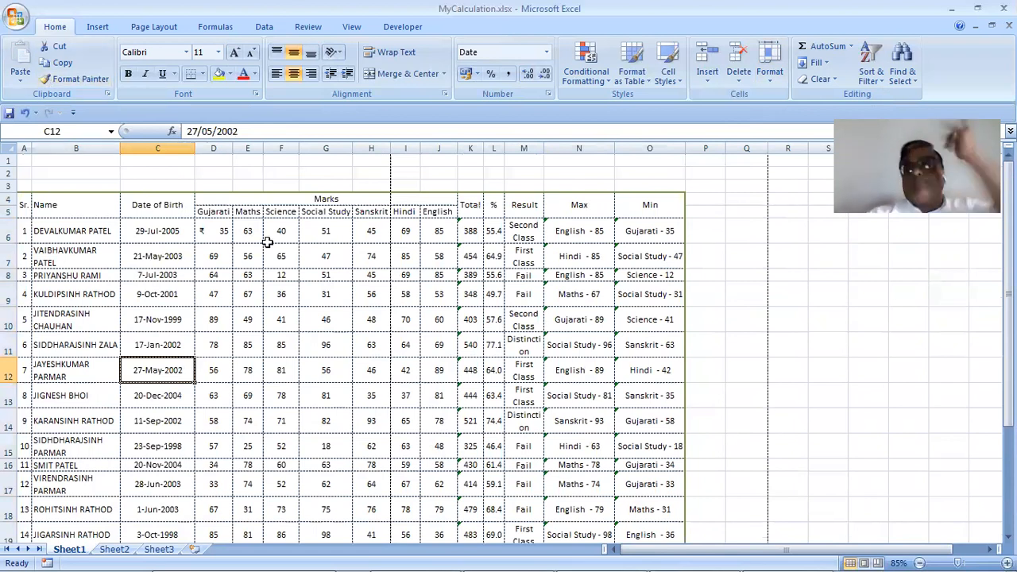
{"action": "left_click", "coordinate": [771, 76]}
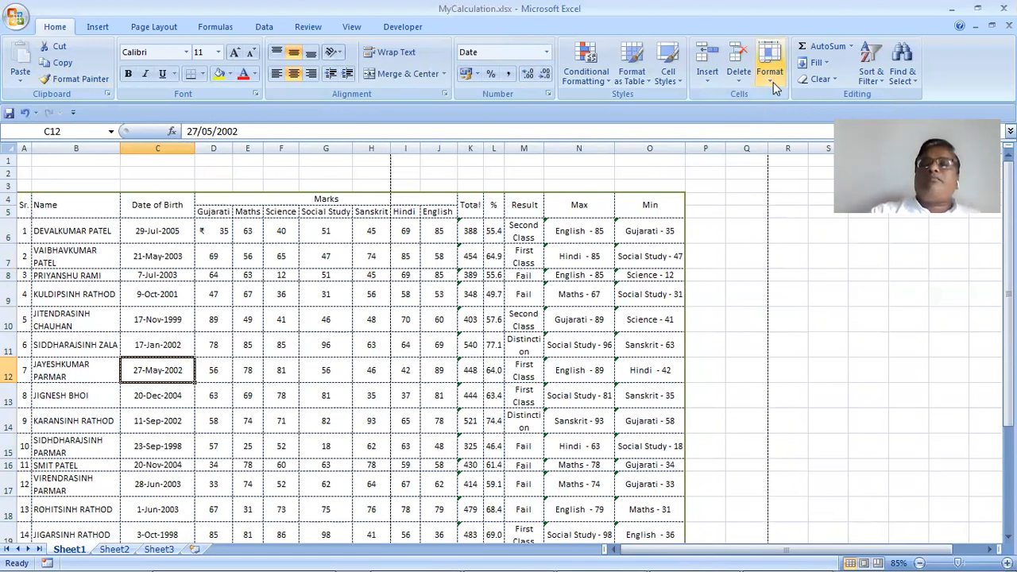
{"action": "left_click", "coordinate": [49, 233]}
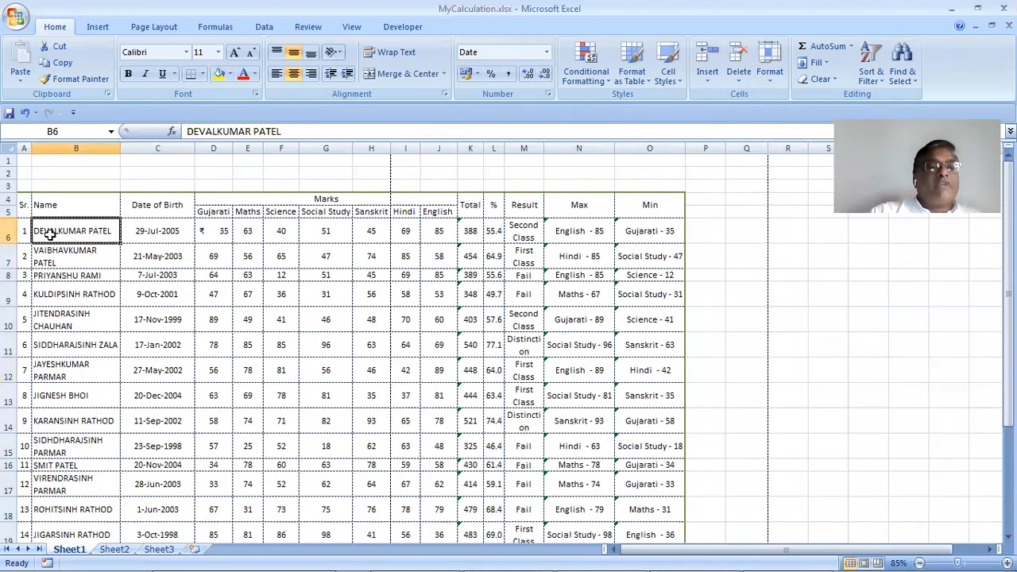
{"action": "left_click", "coordinate": [775, 79]}
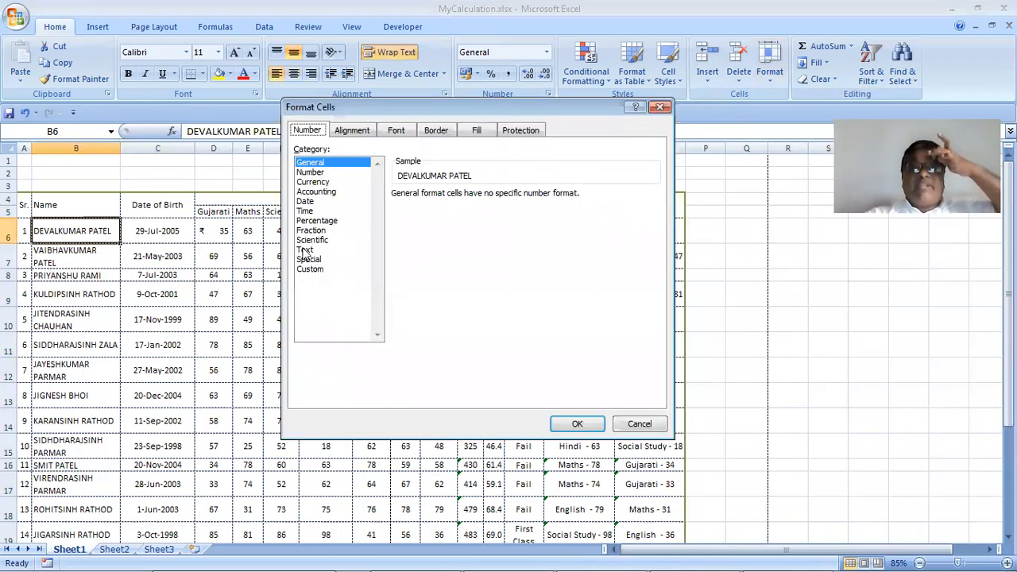
{"action": "left_click", "coordinate": [304, 251]}
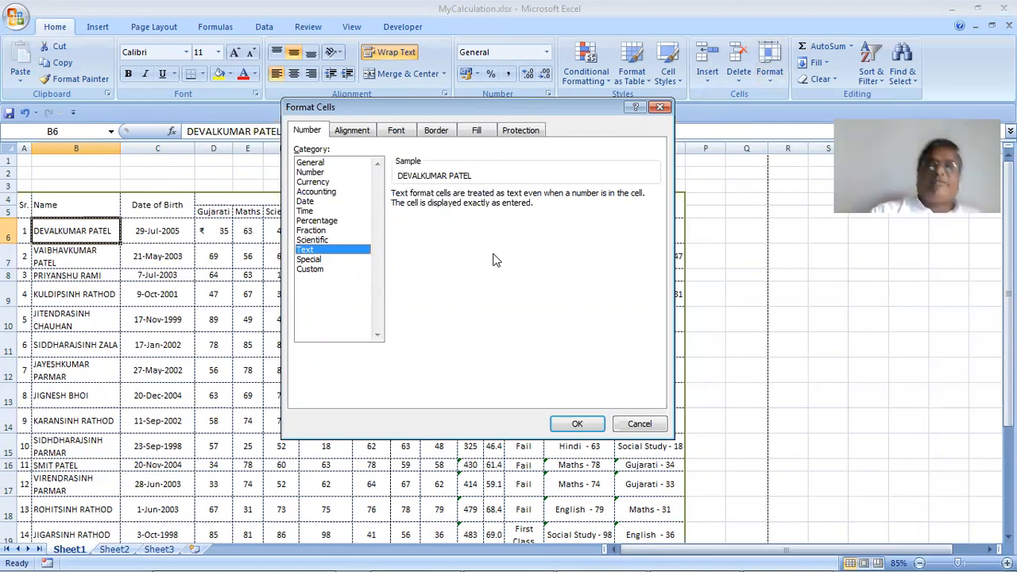
{"action": "left_click", "coordinate": [334, 259]}
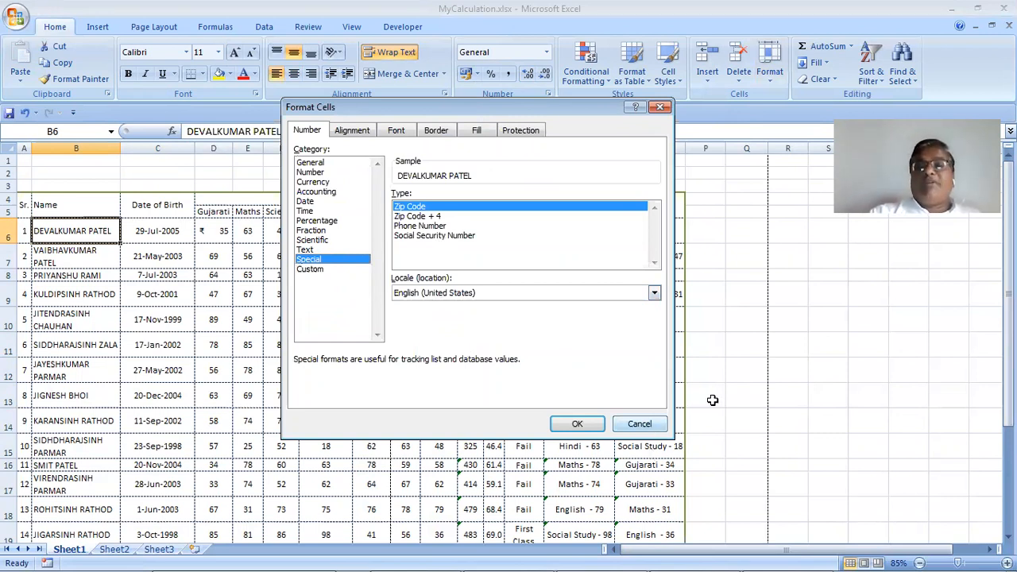
{"action": "key", "text": "Escape"}
{"action": "left_click", "coordinate": [737, 235]}
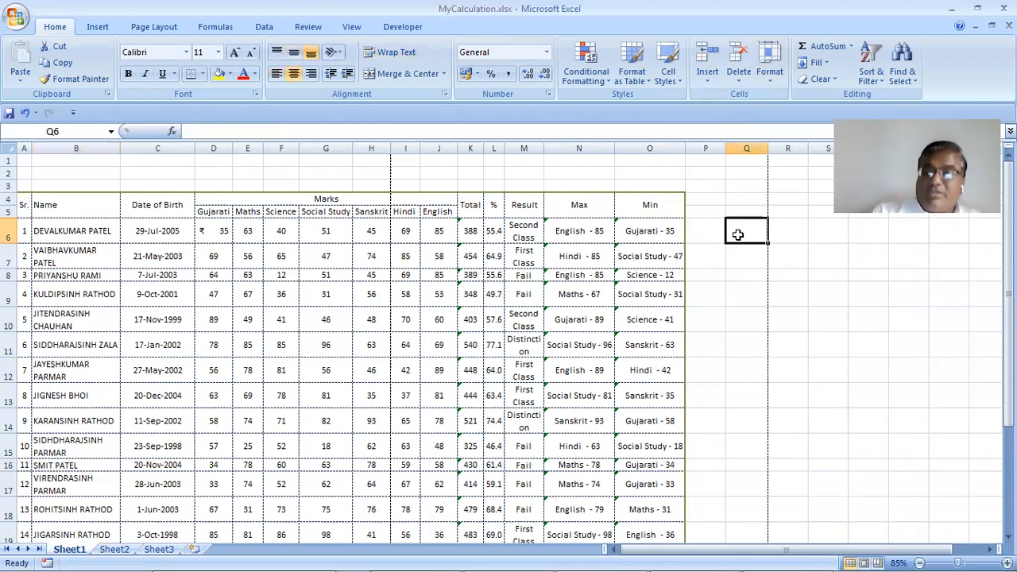
Enter 383205 in cell Q6 and reselect it
{"action": "type", "text": "38320"}
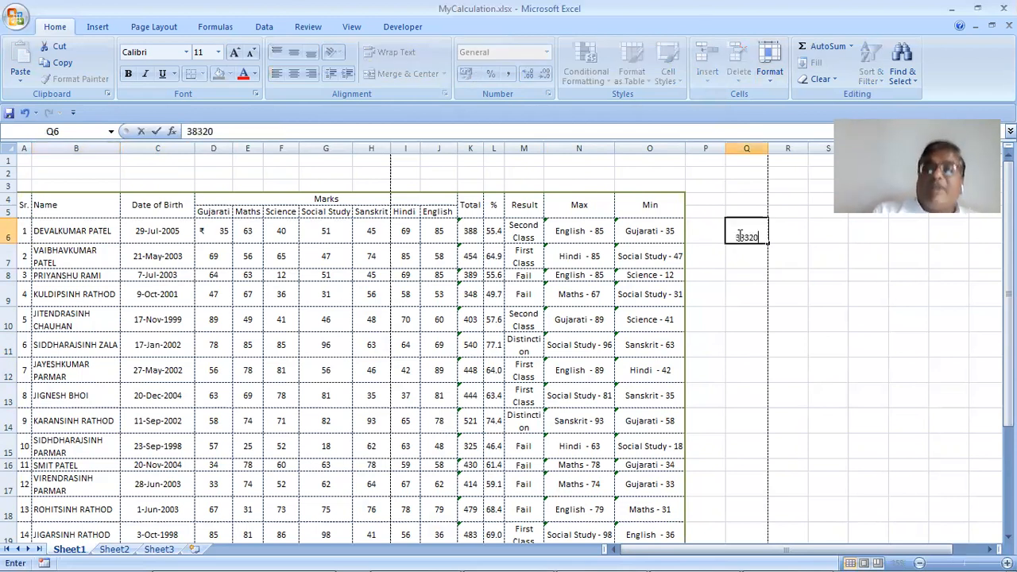
{"action": "type", "text": "5"}
{"action": "key", "text": "Tab"}
{"action": "left_click", "coordinate": [738, 235]}
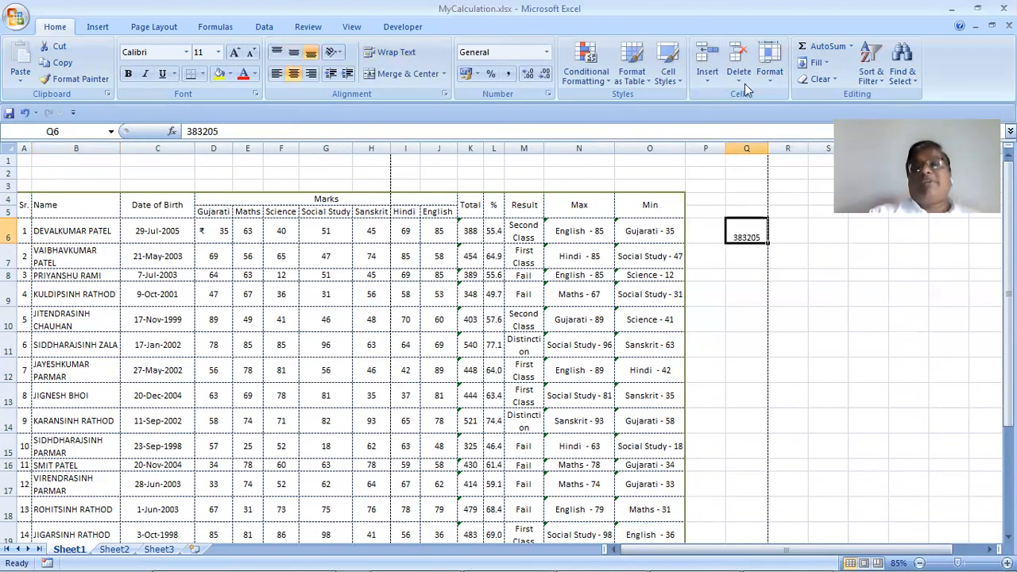
Compare Q6 as Zip Code + 4, Phone Number and Social Security Number, ending on Zip Code
{"action": "left_click", "coordinate": [769, 64]}
{"action": "left_click", "coordinate": [807, 353]}
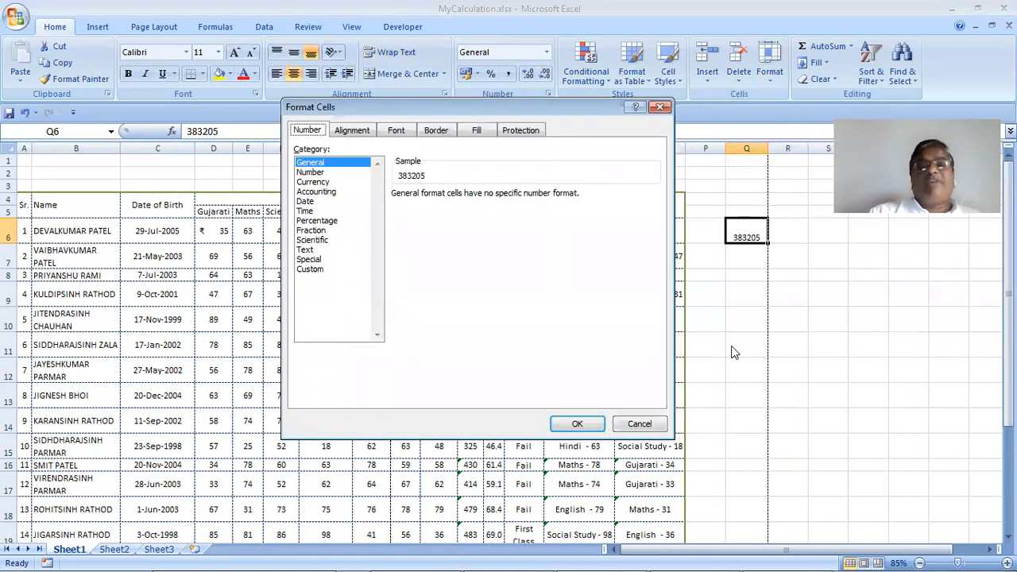
{"action": "left_click", "coordinate": [328, 260]}
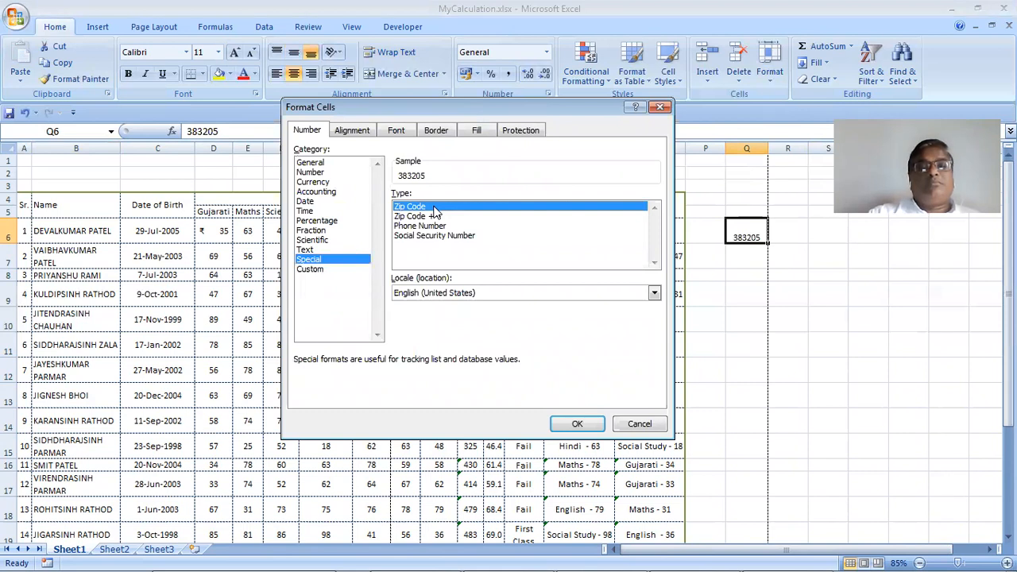
{"action": "left_click", "coordinate": [444, 217]}
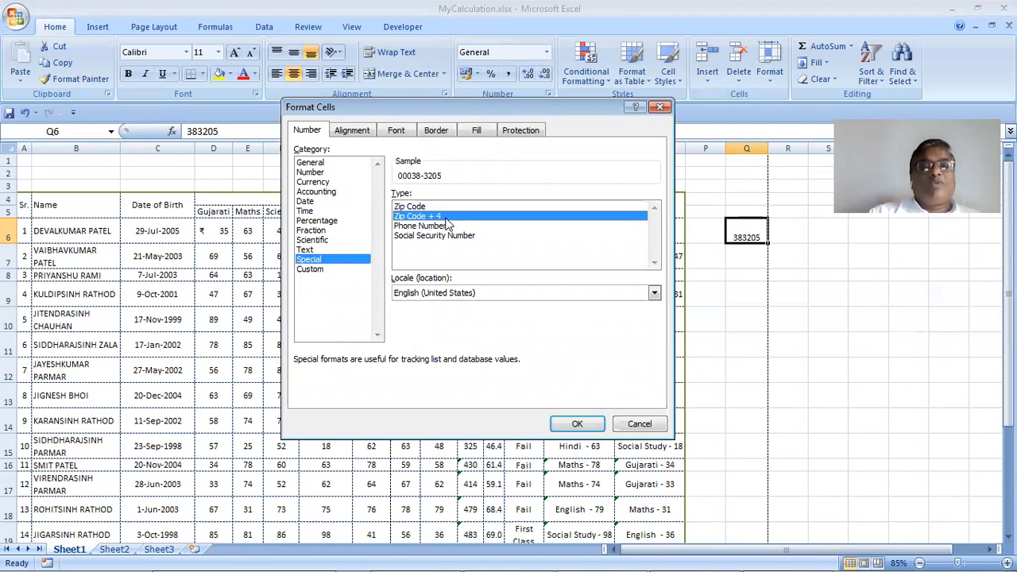
{"action": "left_click", "coordinate": [456, 226]}
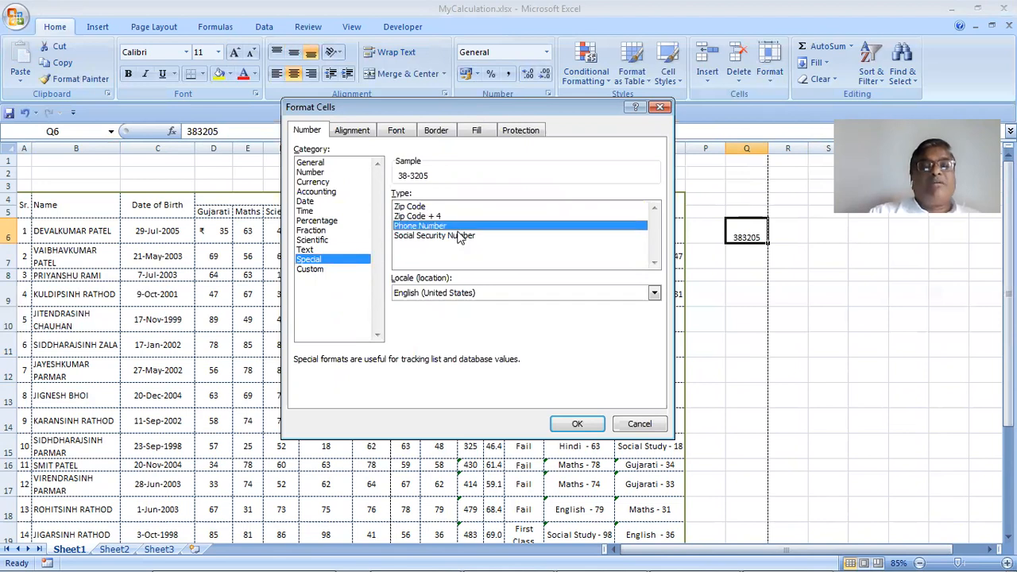
{"action": "left_click", "coordinate": [459, 237]}
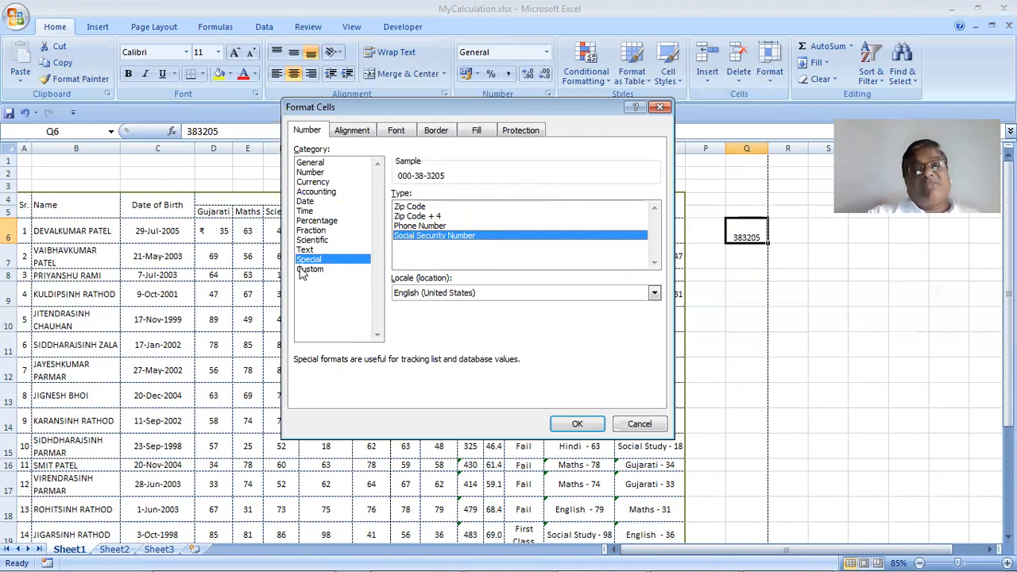
{"action": "left_click", "coordinate": [413, 208]}
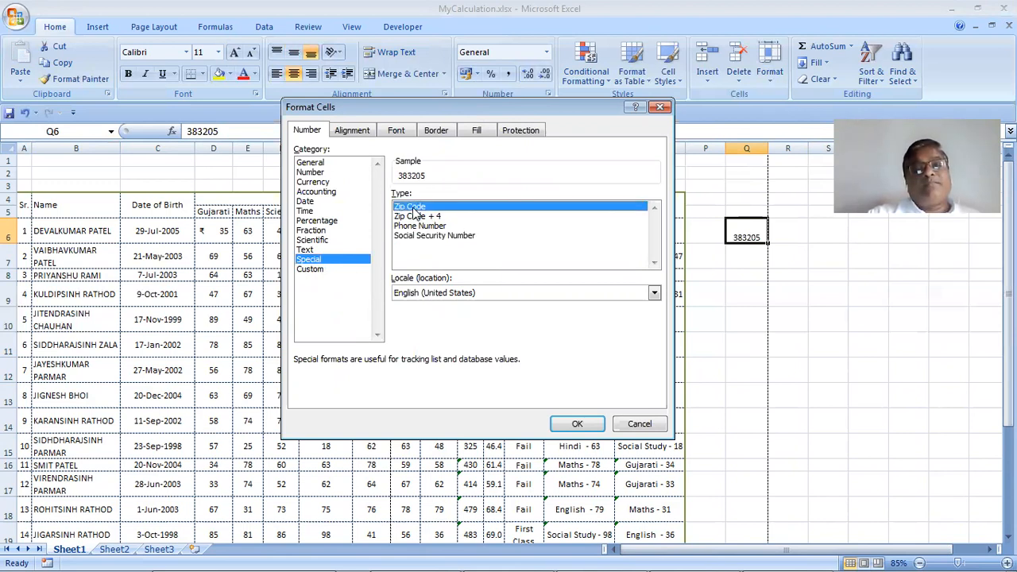
Apply the Custom format 000 000 so Q6 displays 383 205
{"action": "left_click", "coordinate": [327, 271]}
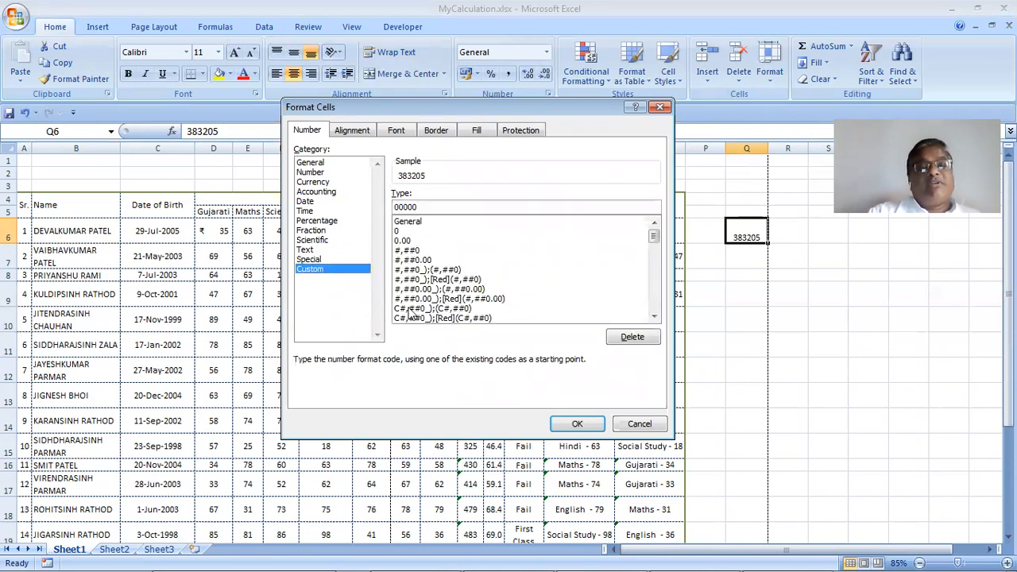
{"action": "left_click_drag", "start_coordinate": [652, 234], "coordinate": [658, 270]}
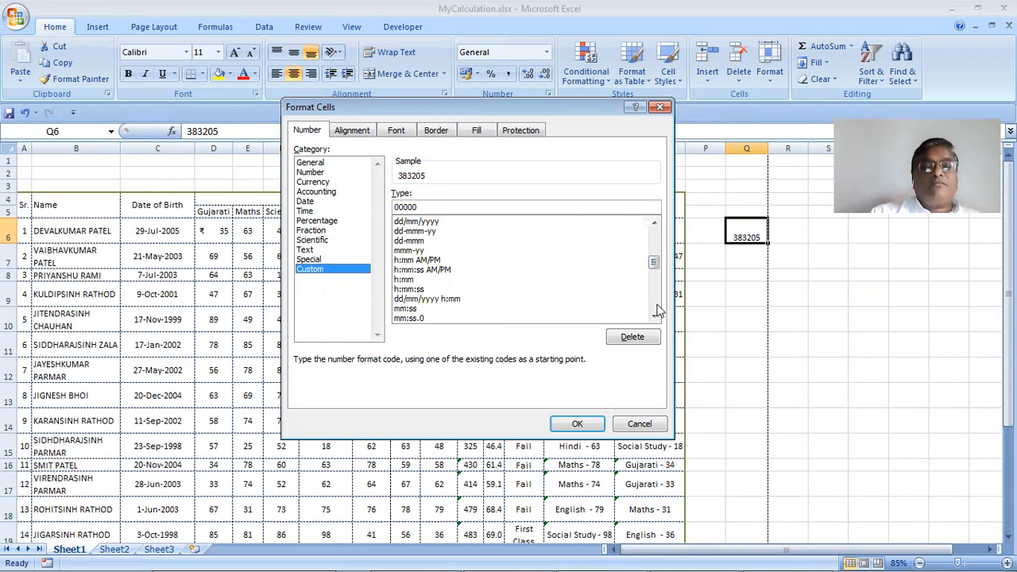
{"action": "scroll", "coordinate": [661, 224], "scroll_direction": "up", "scroll_amount": 4}
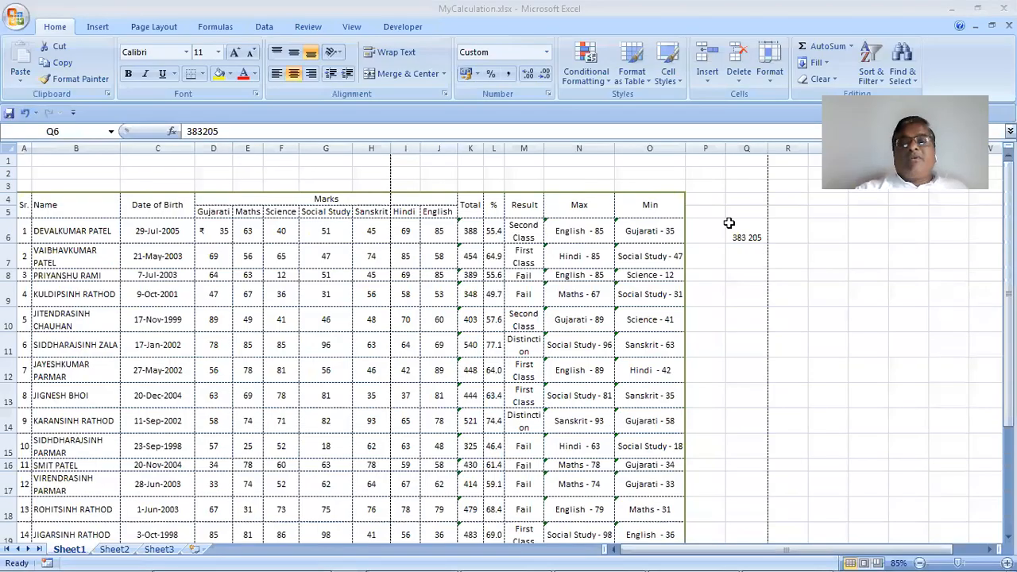
Browse Q6's Custom format codes in Format Cells and cancel without changes
{"action": "left_click", "coordinate": [755, 232]}
{"action": "left_click", "coordinate": [773, 79]}
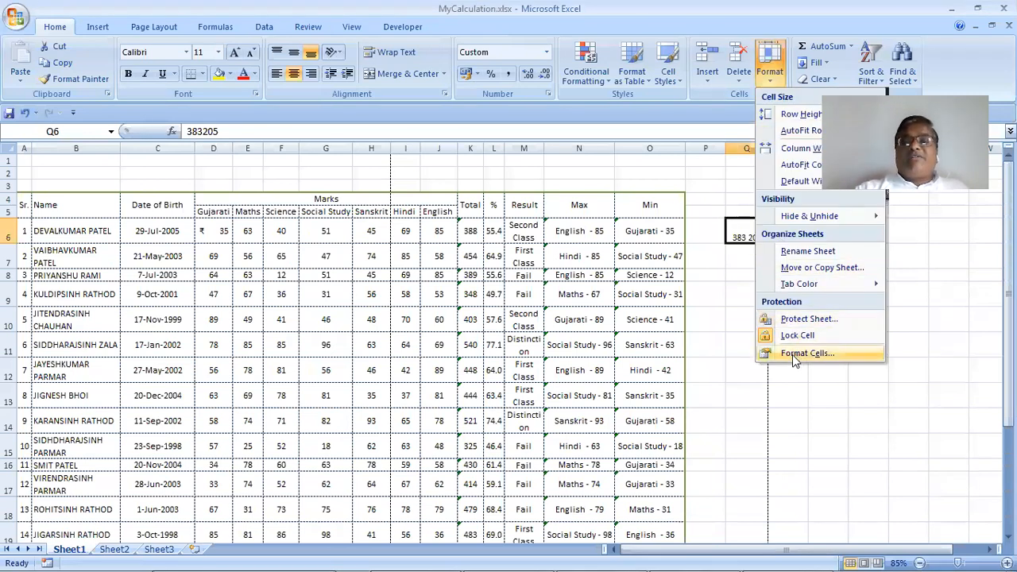
{"action": "left_click", "coordinate": [792, 359]}
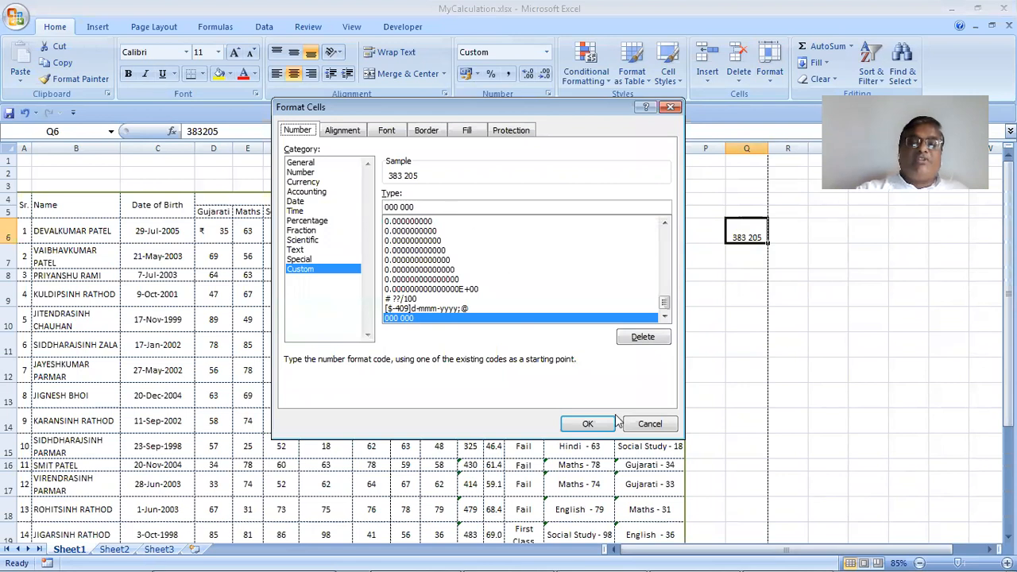
{"action": "left_click", "coordinate": [500, 280]}
{"action": "scroll", "coordinate": [499, 280], "scroll_direction": "up", "scroll_amount": 8}
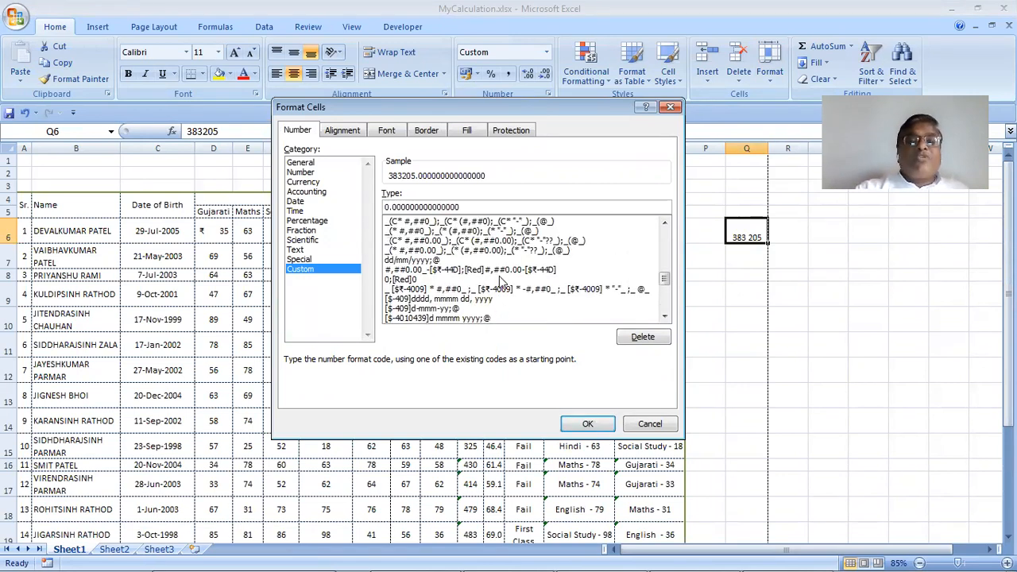
{"action": "scroll", "coordinate": [499, 276], "scroll_direction": "up", "scroll_amount": 4}
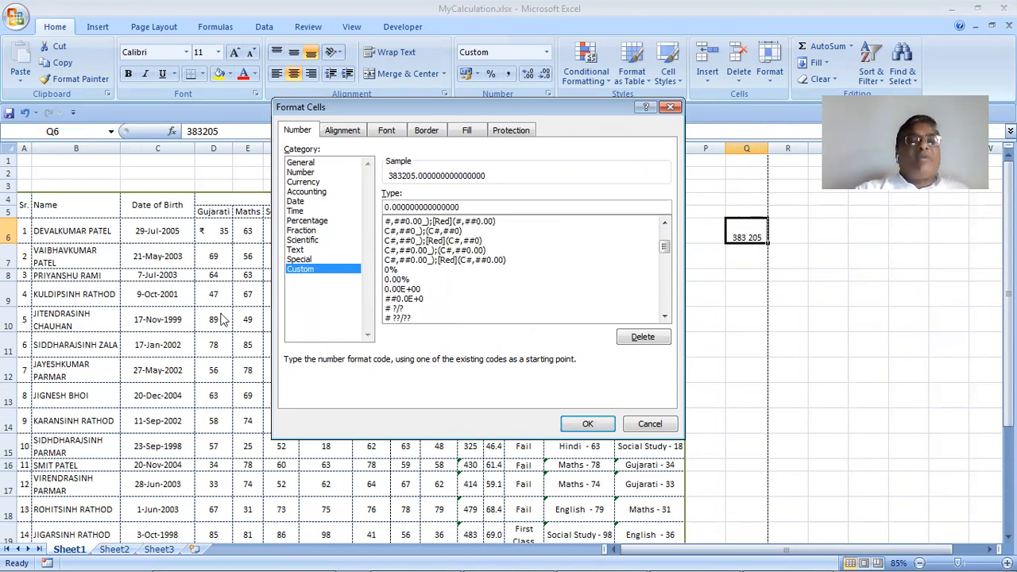
{"action": "scroll", "coordinate": [422, 272], "scroll_direction": "up", "scroll_amount": 3}
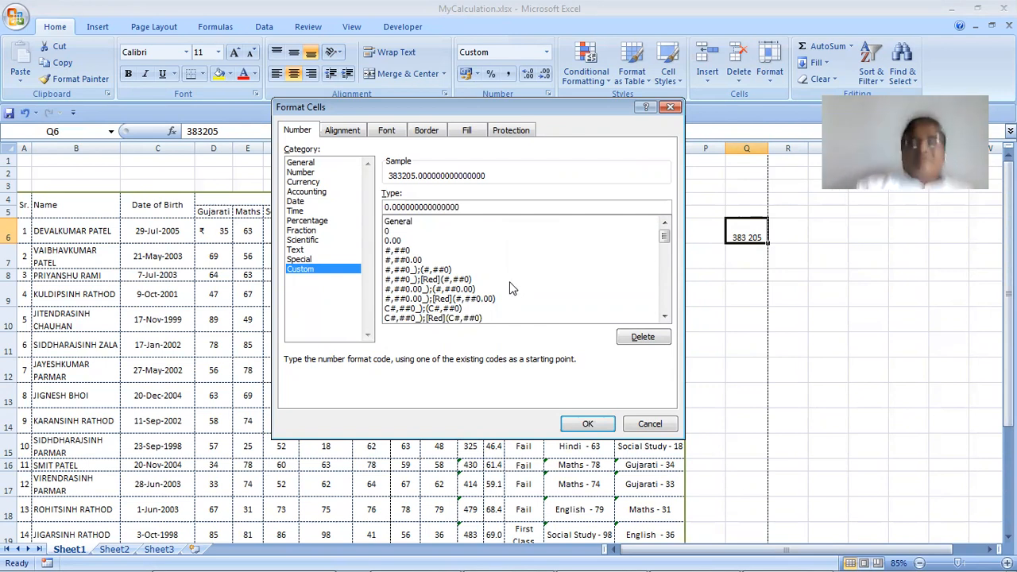
{"action": "left_click", "coordinate": [649, 424]}
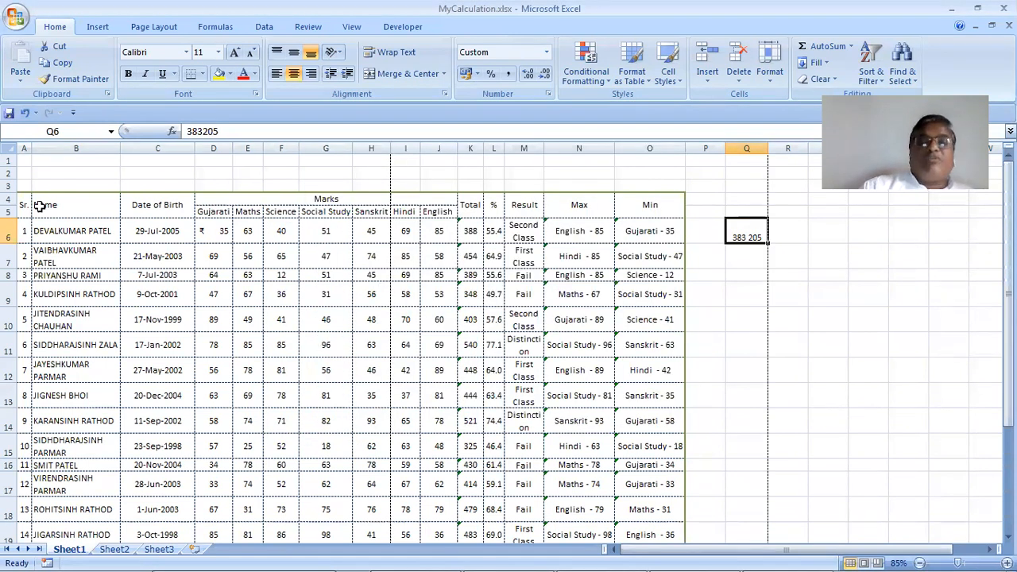
Review Q6's Alignment settings without applying, then narrow the Min column O
{"action": "left_click", "coordinate": [771, 73]}
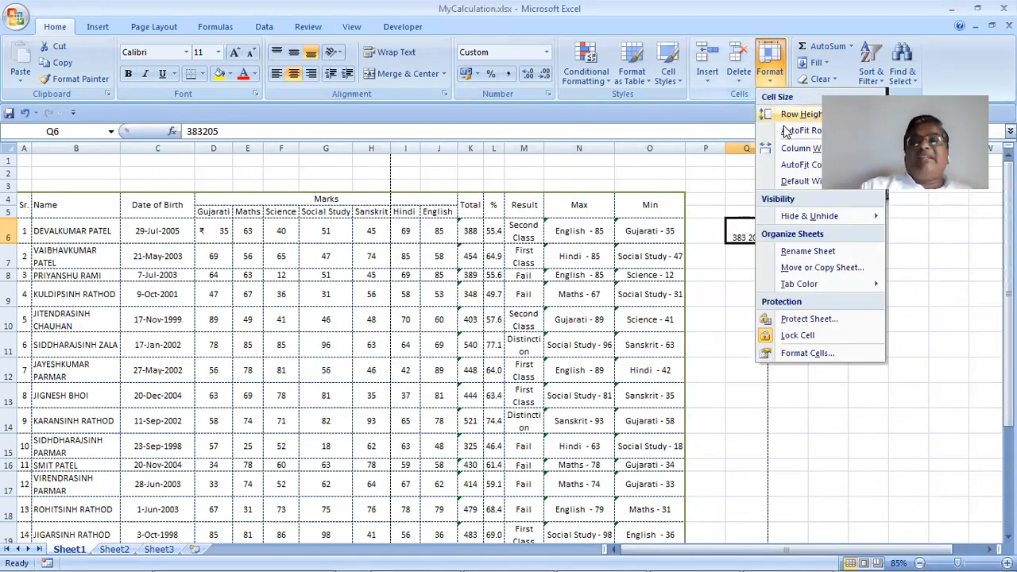
{"action": "left_click", "coordinate": [804, 356]}
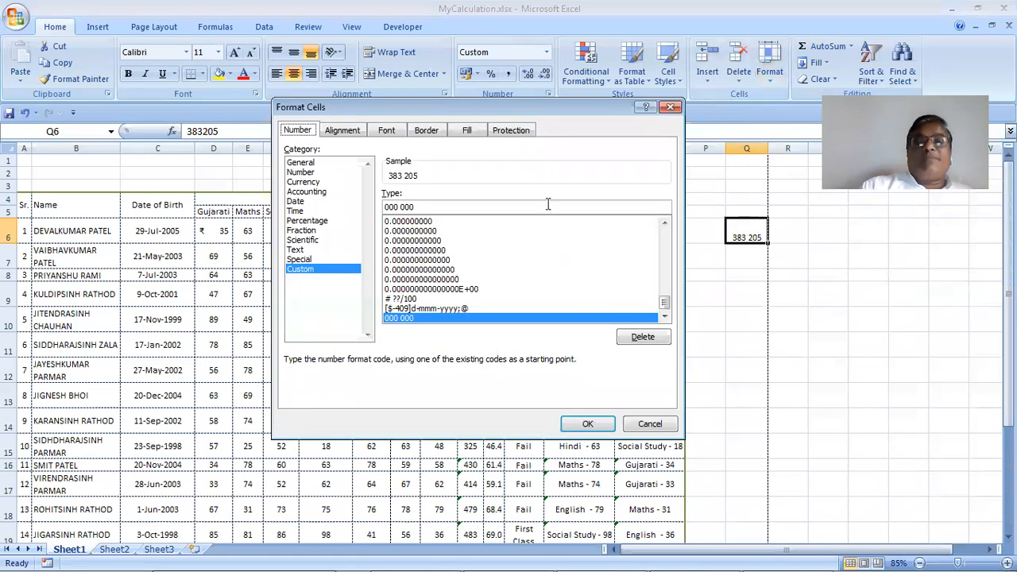
{"action": "left_click", "coordinate": [357, 130]}
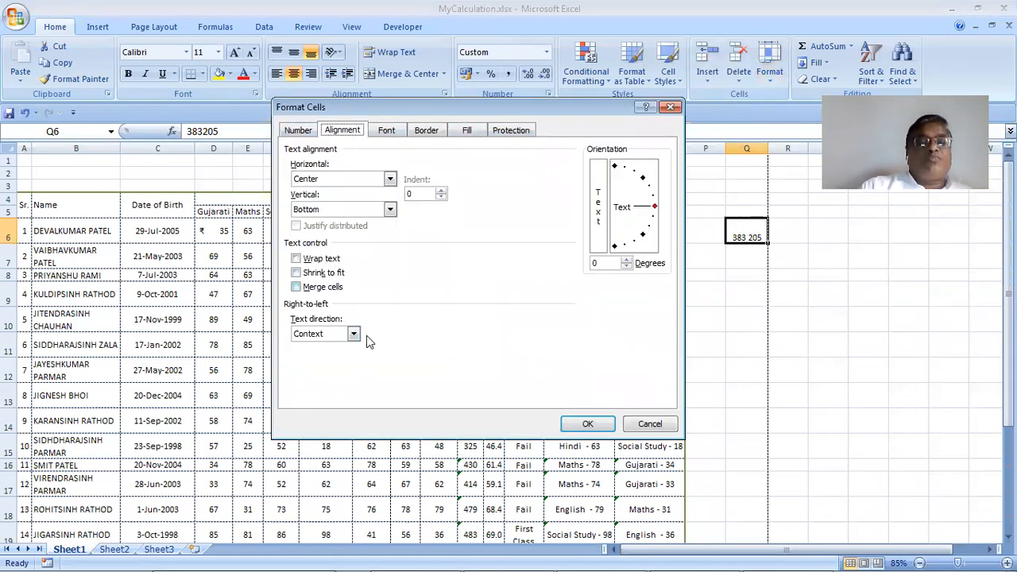
{"action": "left_click", "coordinate": [647, 423]}
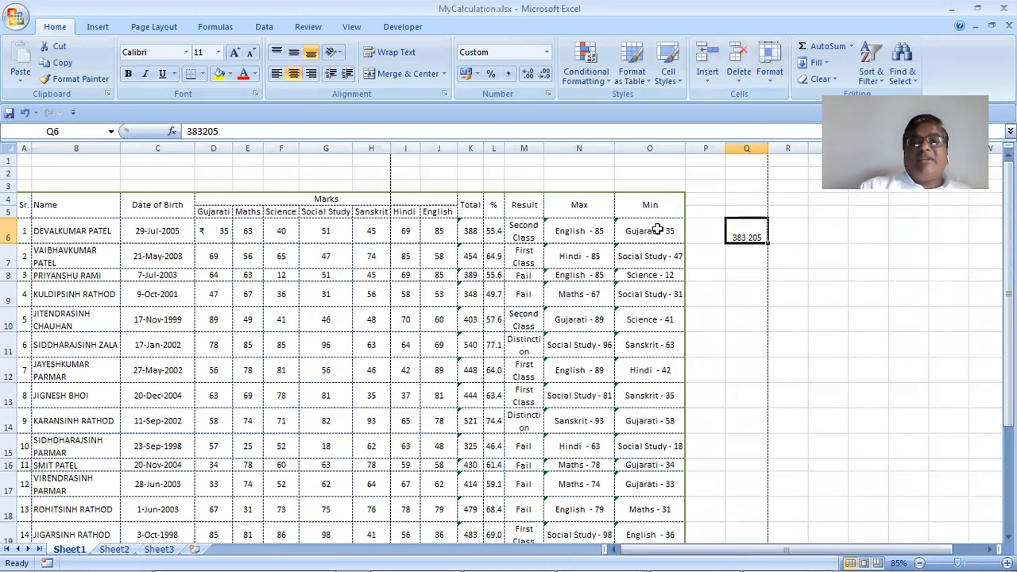
{"action": "left_click", "coordinate": [651, 262]}
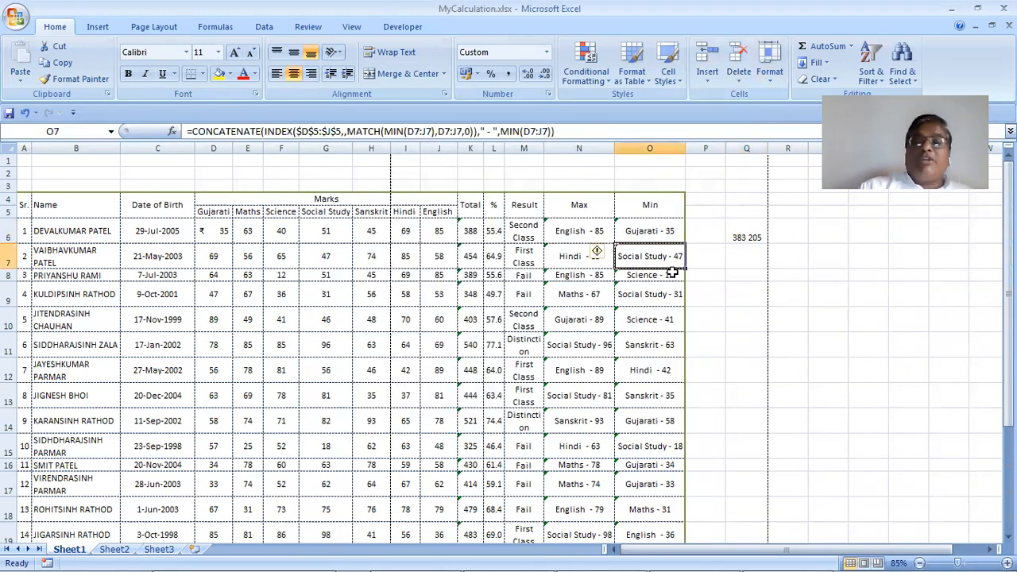
{"action": "left_click_drag", "start_coordinate": [685, 148], "coordinate": [663, 154]}
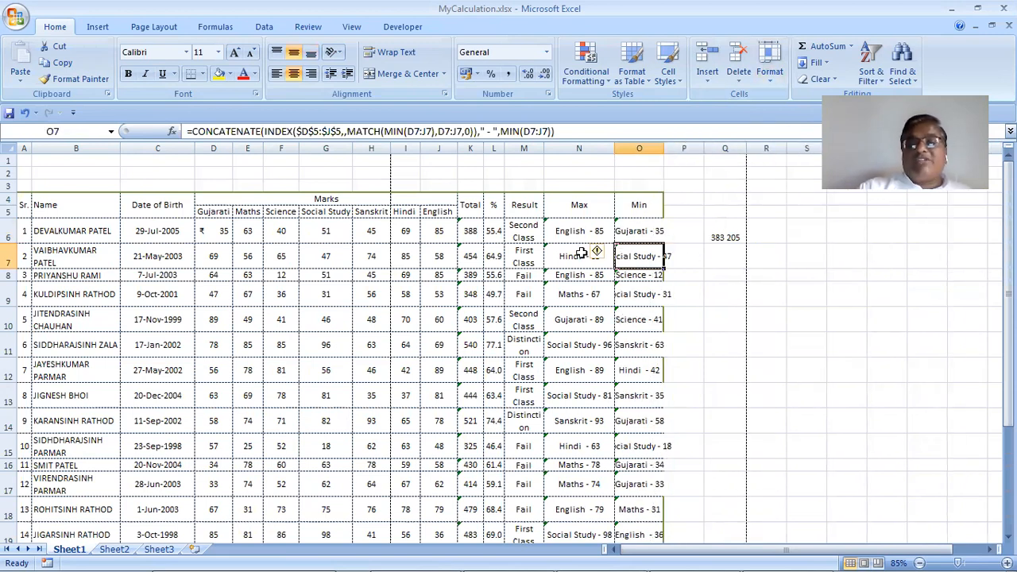
Turn on Shrink to fit for cell O7
{"action": "left_click", "coordinate": [768, 76]}
{"action": "left_click", "coordinate": [806, 353]}
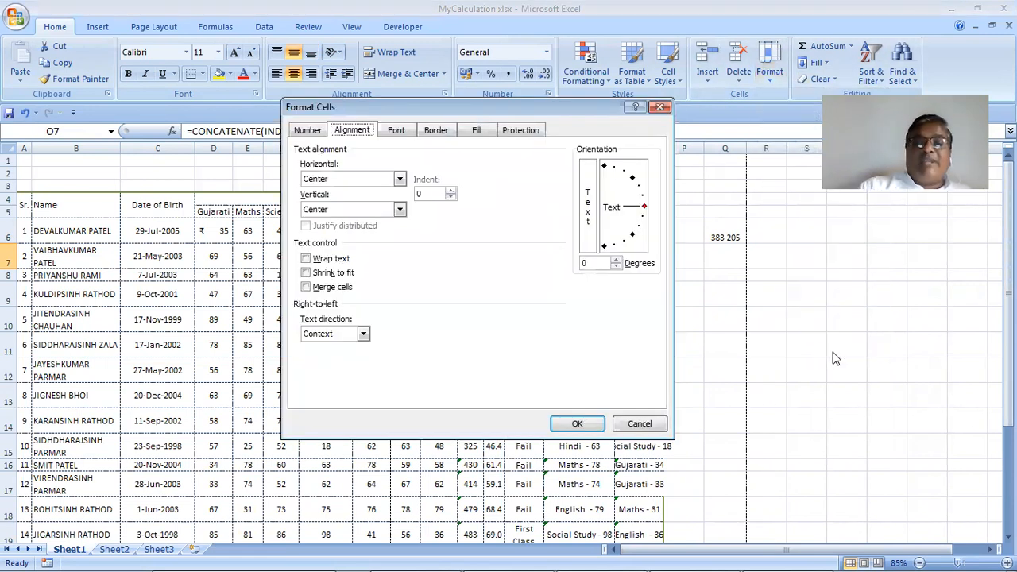
{"action": "left_click", "coordinate": [306, 273]}
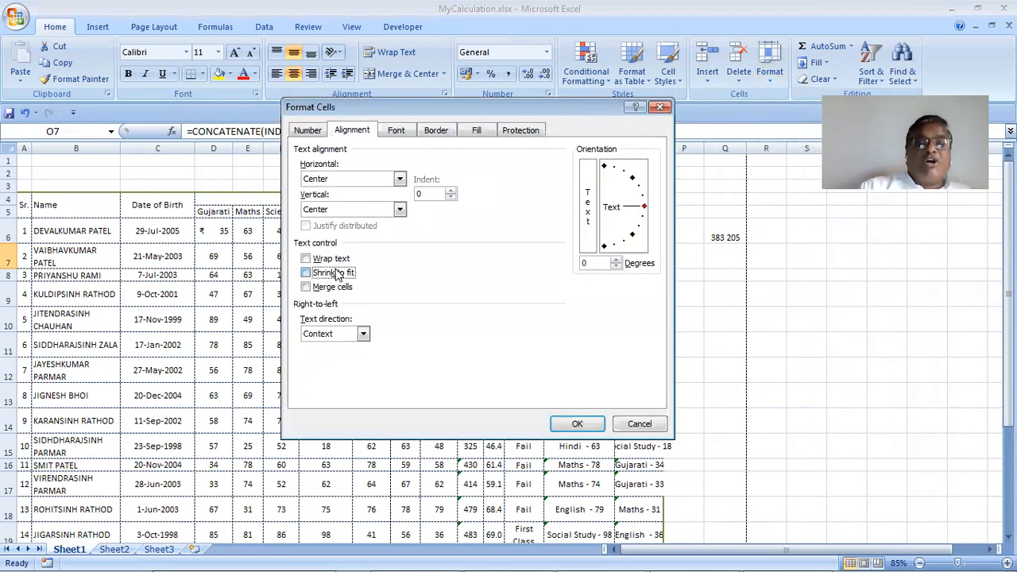
{"action": "left_click", "coordinate": [577, 423]}
{"action": "left_click", "coordinate": [737, 295]}
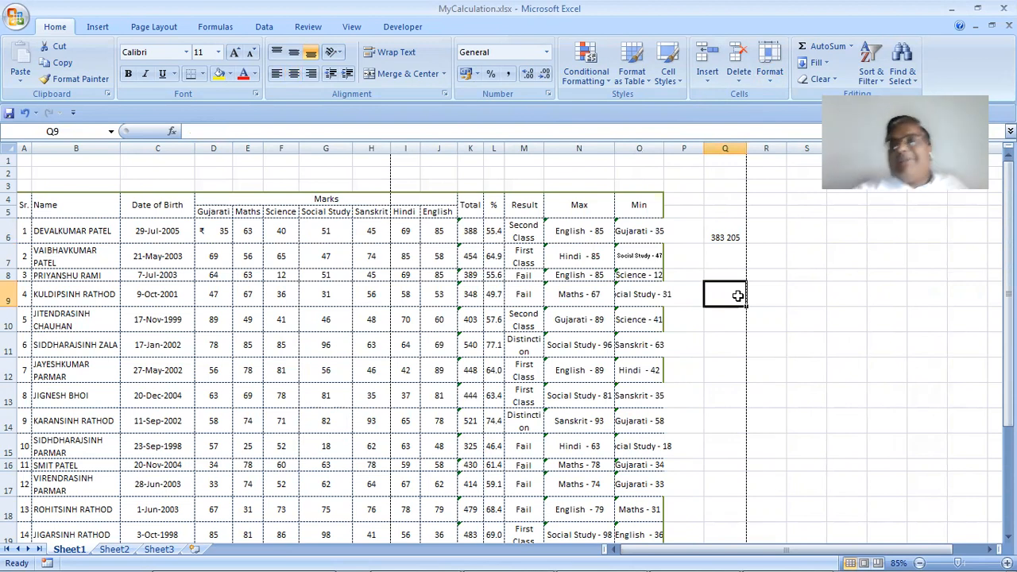
Undo O7's shrink to fit and widen column O so Min entries show fully
{"action": "left_click_drag", "start_coordinate": [622, 232], "coordinate": [652, 501]}
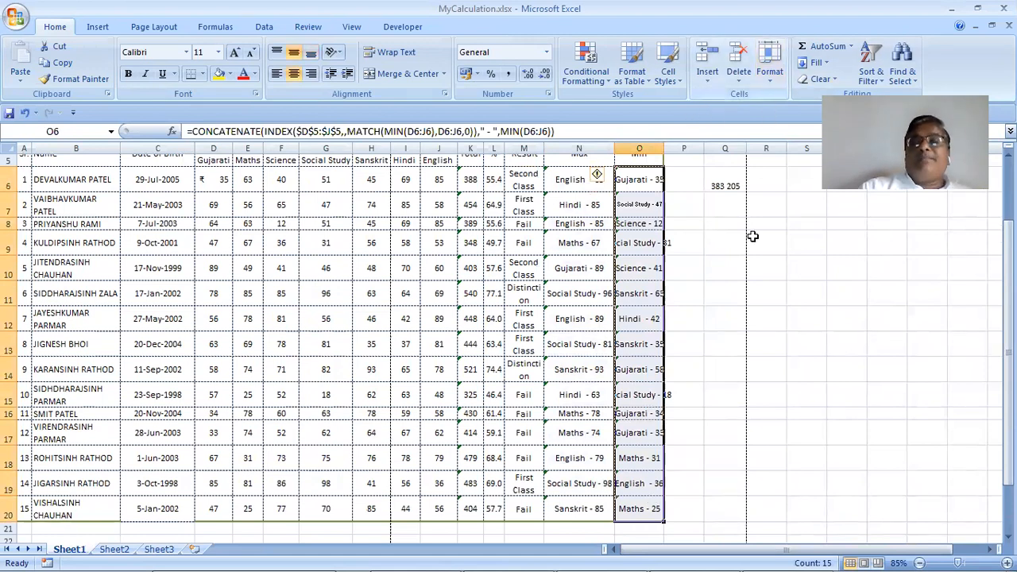
{"action": "left_click", "coordinate": [767, 287]}
{"action": "scroll", "coordinate": [725, 182], "scroll_direction": "up", "scroll_amount": 2}
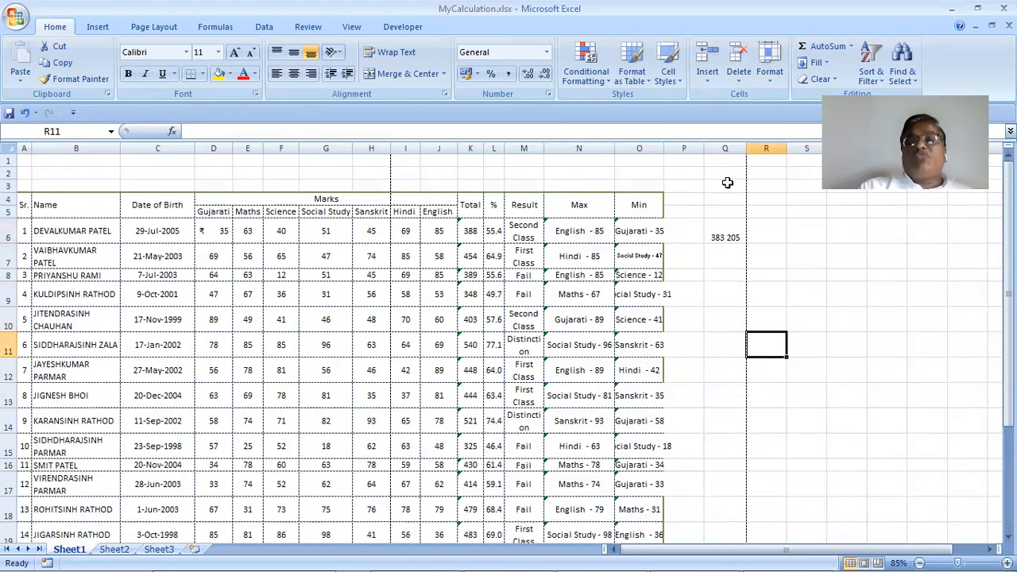
{"action": "left_click", "coordinate": [648, 252]}
{"action": "key", "text": "ctrl+z"}
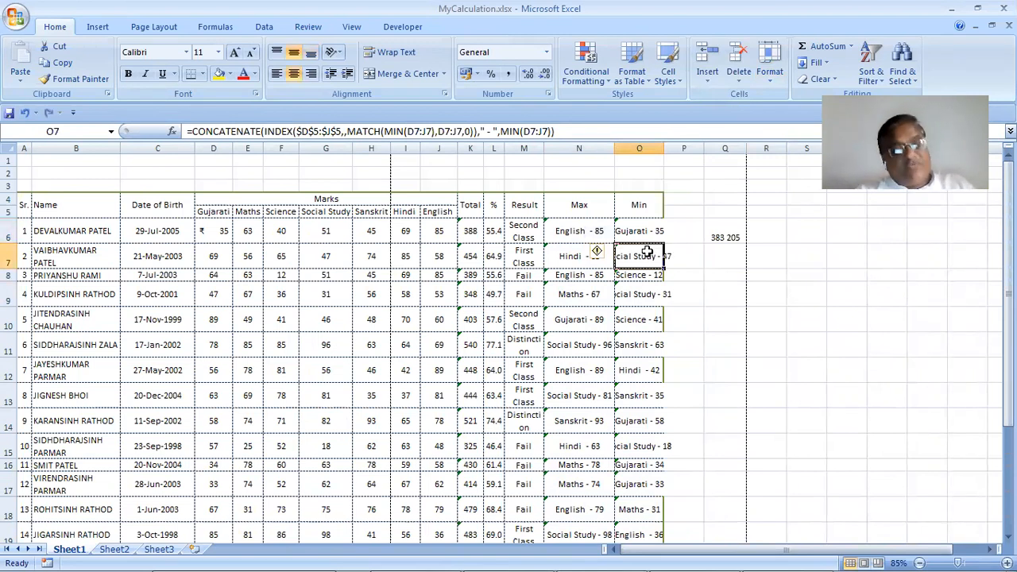
{"action": "mouse_move", "coordinate": [664, 148]}
{"action": "left_mouse_down"}
{"action": "mouse_move", "coordinate": [689, 148]}
{"action": "mouse_move", "coordinate": [681, 151]}
{"action": "left_mouse_up"}
{"action": "left_click", "coordinate": [773, 79]}
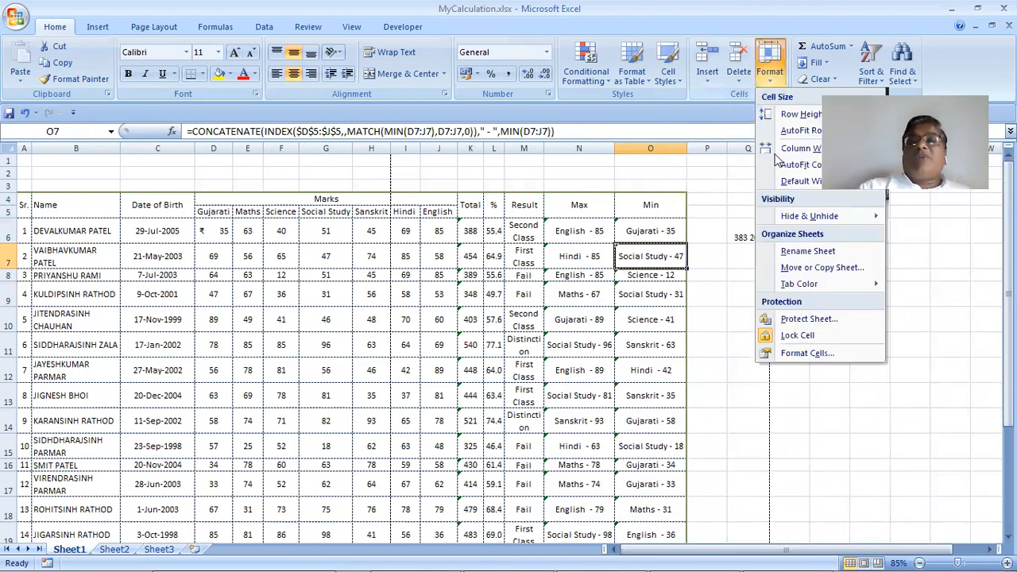
Rotate cell O7's text to 90 degrees
{"action": "left_click", "coordinate": [805, 354]}
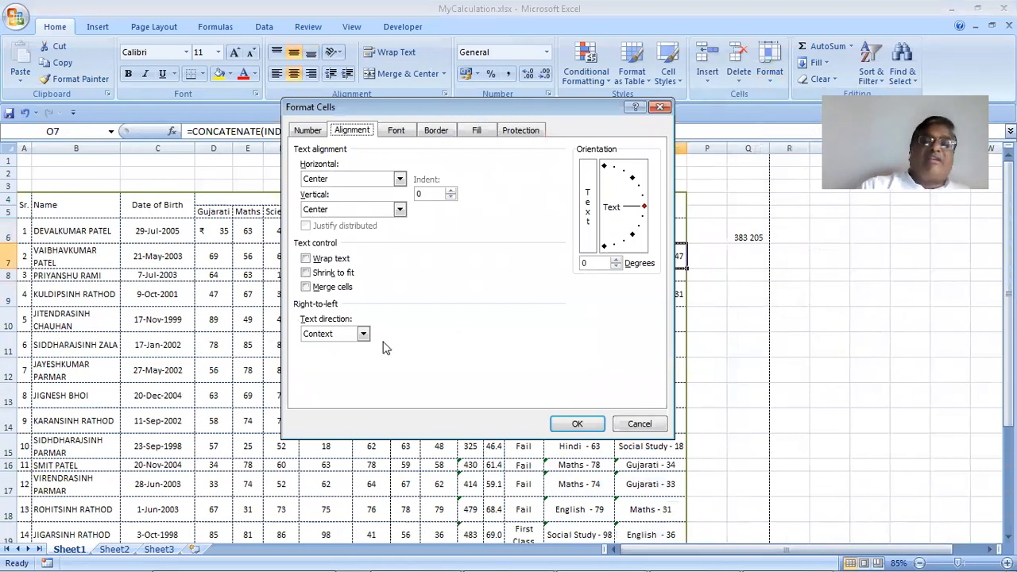
{"action": "left_click", "coordinate": [646, 207]}
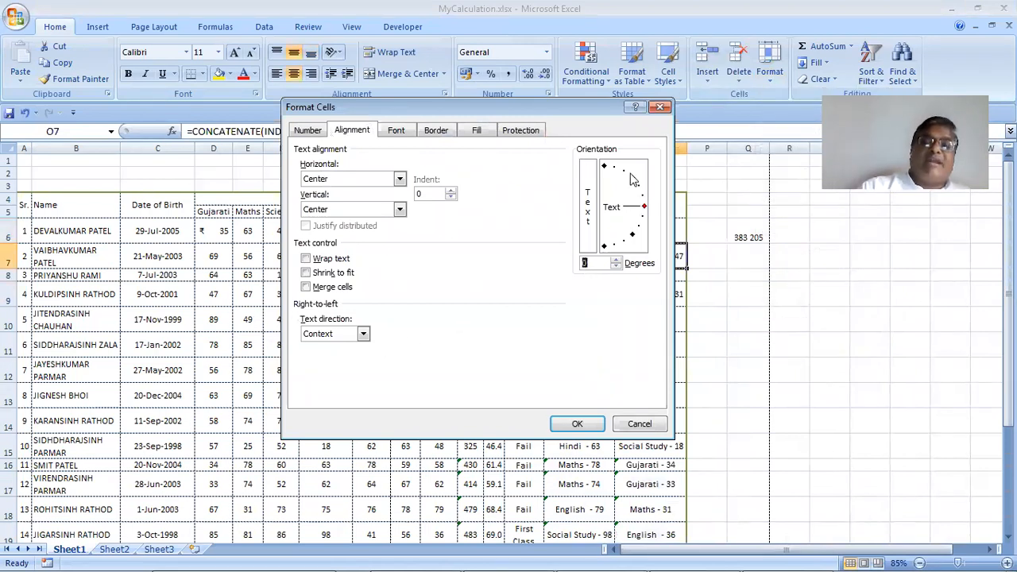
{"action": "left_click", "coordinate": [606, 169]}
{"action": "left_click", "coordinate": [604, 166]}
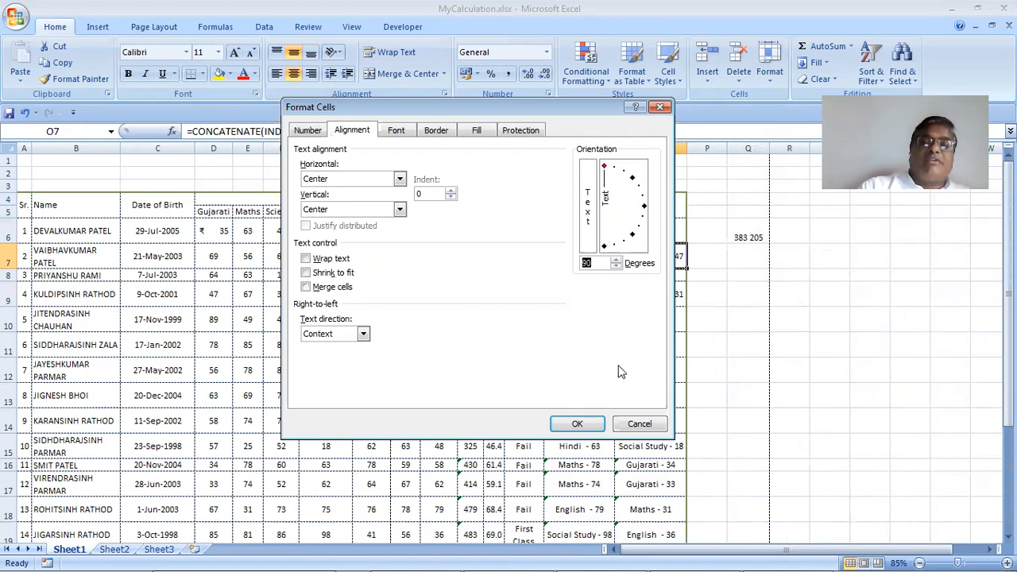
{"action": "key", "text": "Return"}
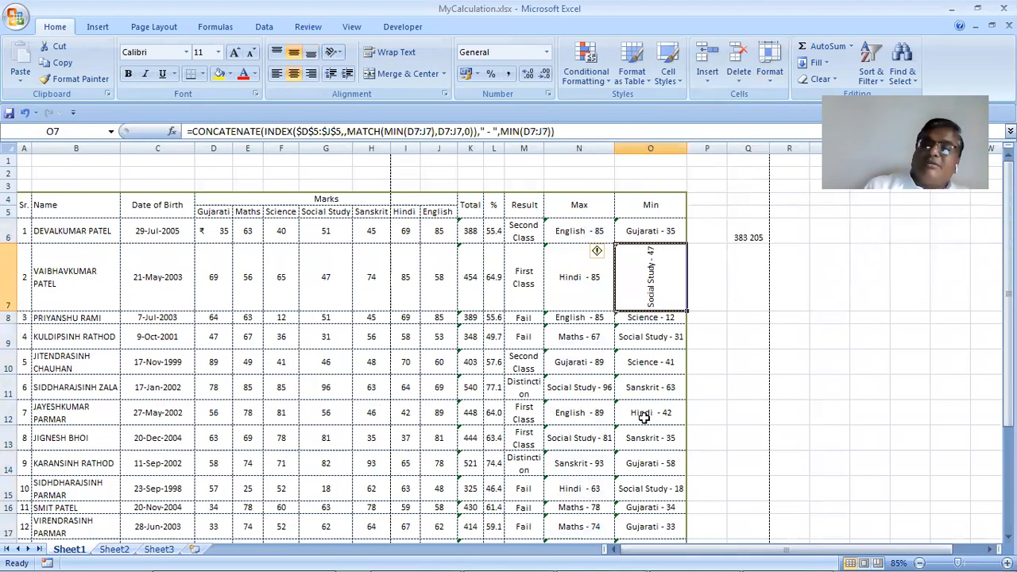
Set O7's text direction to Left-to-Right, keeping the 90-degree orientation
{"action": "left_click", "coordinate": [776, 86]}
{"action": "left_click", "coordinate": [814, 354]}
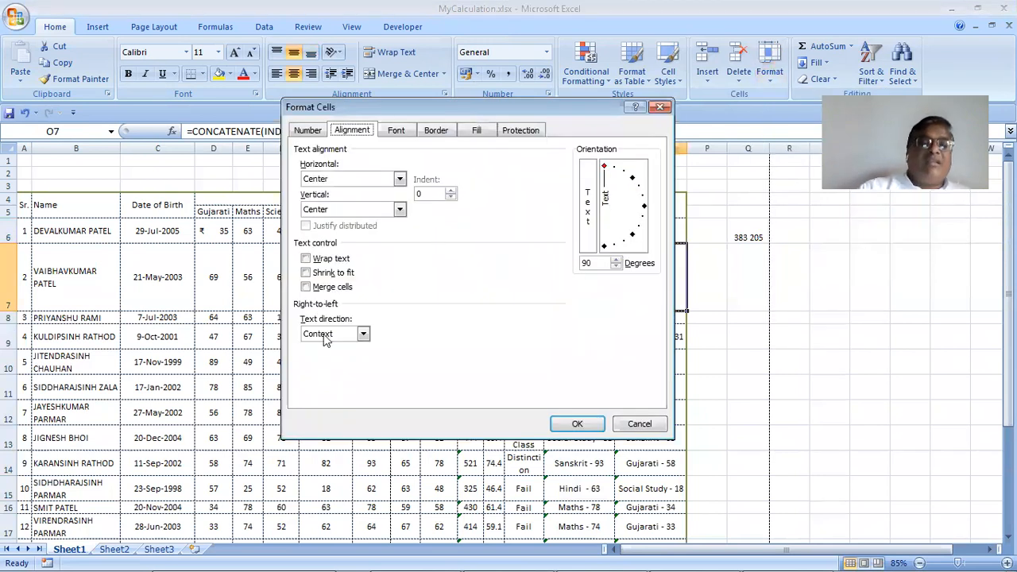
{"action": "left_click", "coordinate": [325, 335]}
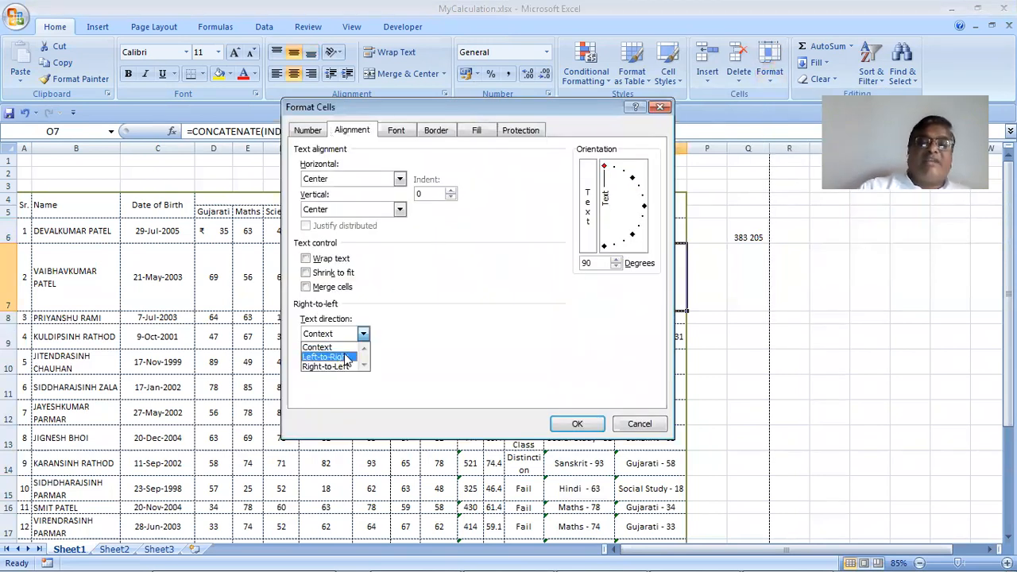
{"action": "left_click", "coordinate": [379, 386]}
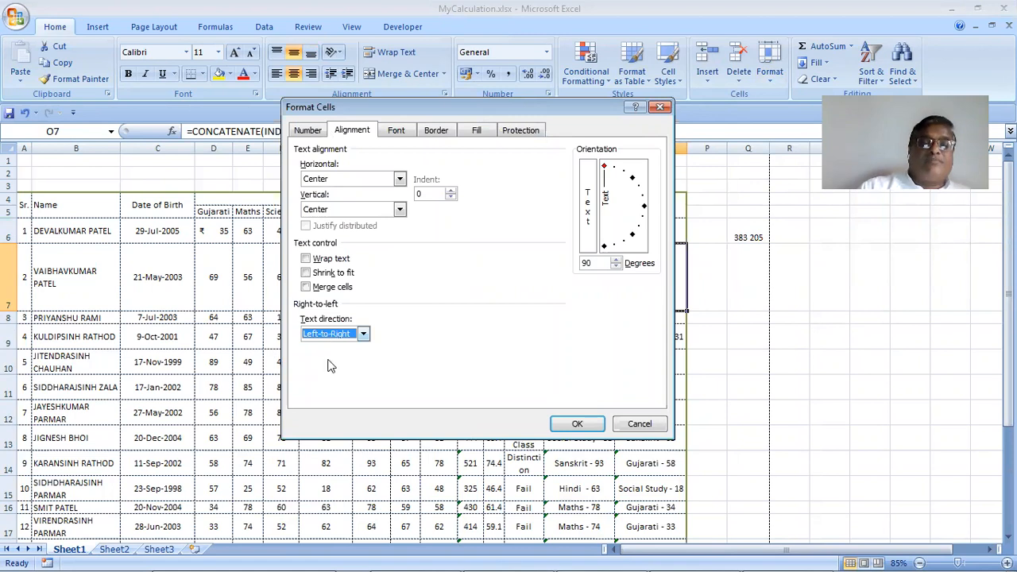
{"action": "left_click", "coordinate": [556, 427]}
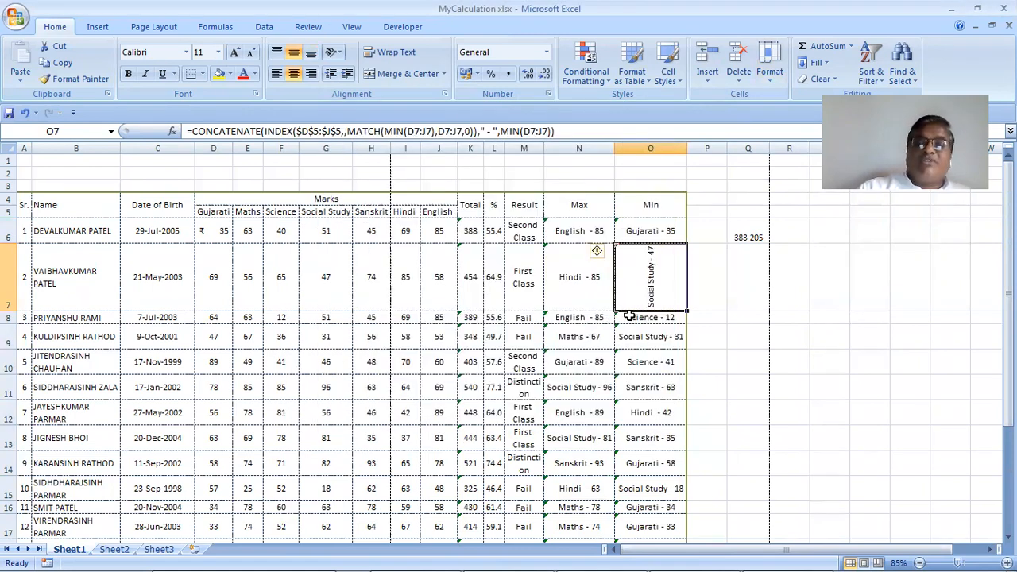
{"action": "left_click", "coordinate": [784, 86]}
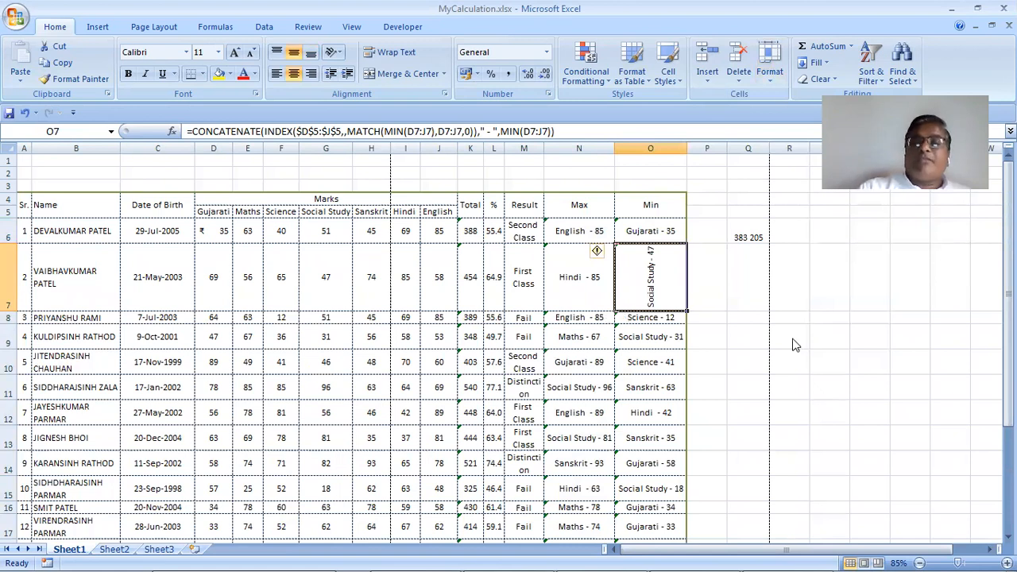
{"action": "left_click", "coordinate": [801, 353]}
{"action": "left_click", "coordinate": [363, 337]}
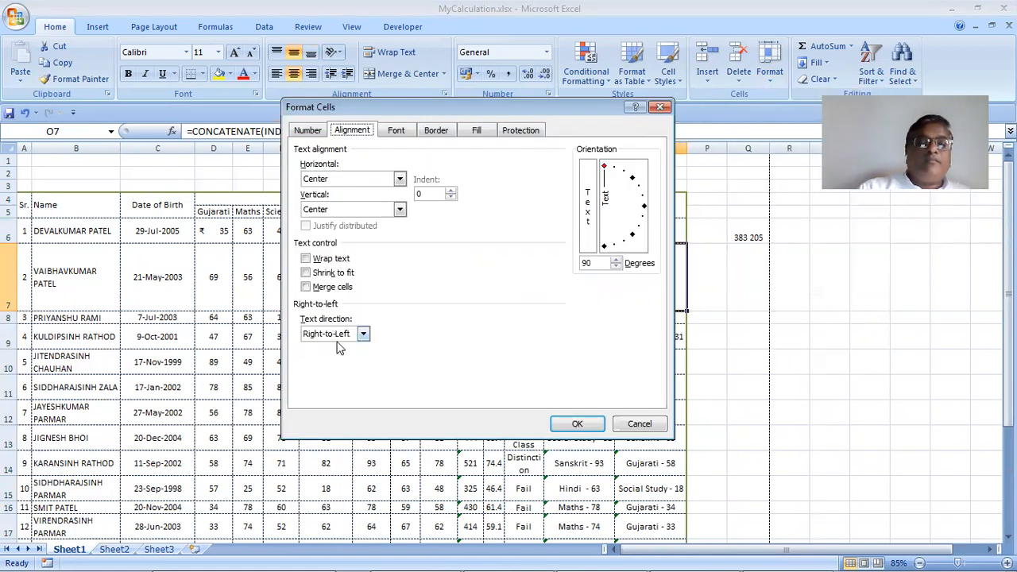
{"action": "left_click", "coordinate": [340, 359]}
{"action": "left_click", "coordinate": [592, 429]}
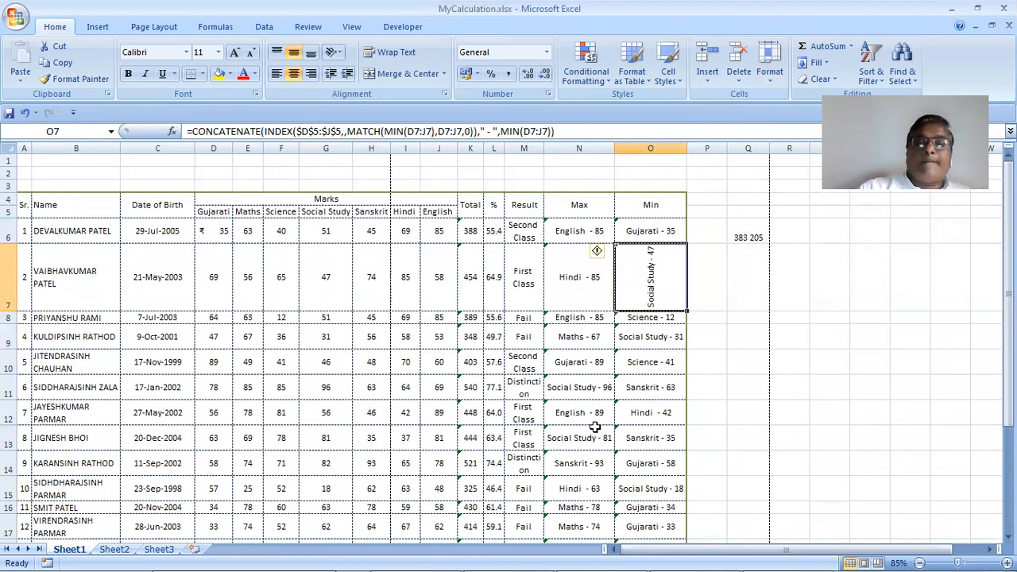
{"action": "left_click", "coordinate": [769, 87]}
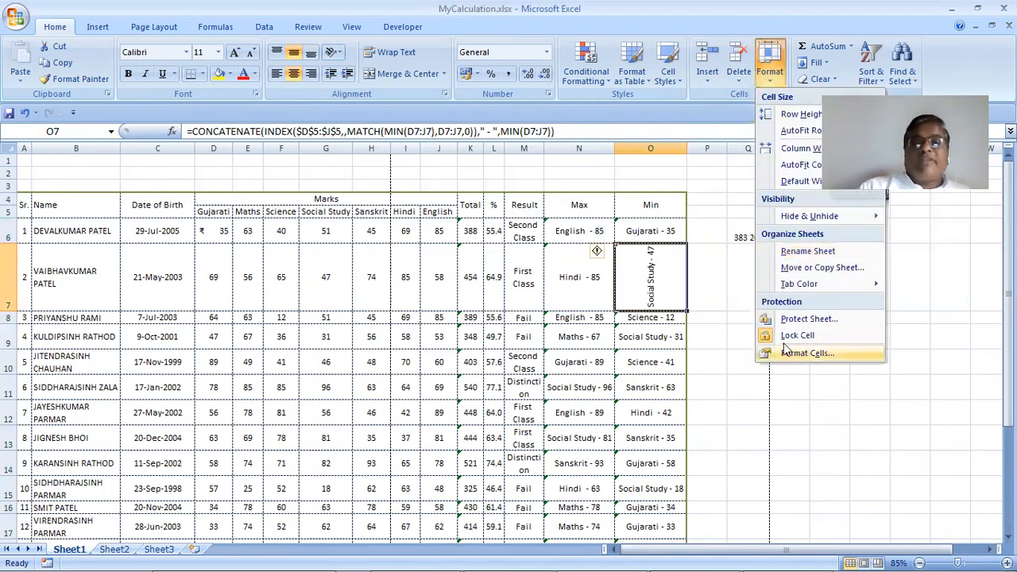
Rotate cell O7's text to -90 degrees
{"action": "left_click", "coordinate": [804, 354]}
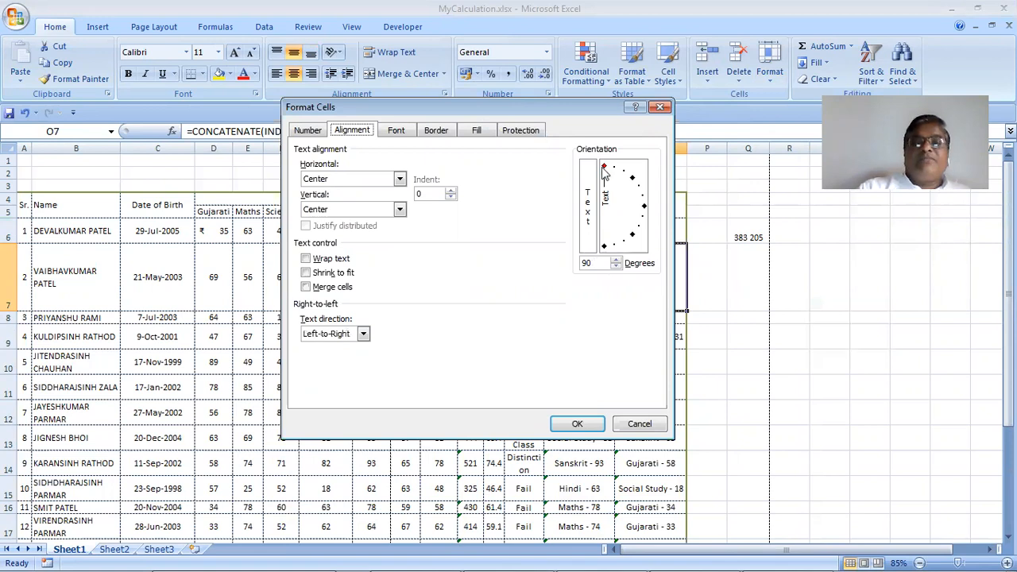
{"action": "double_click", "coordinate": [588, 263]}
{"action": "type", "text": "-90"}
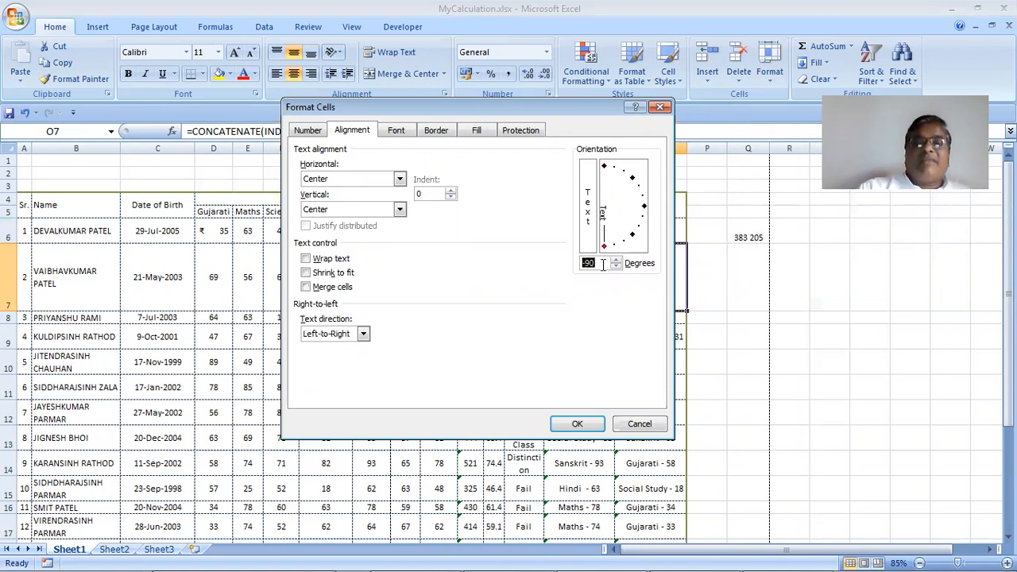
{"action": "left_click", "coordinate": [580, 423]}
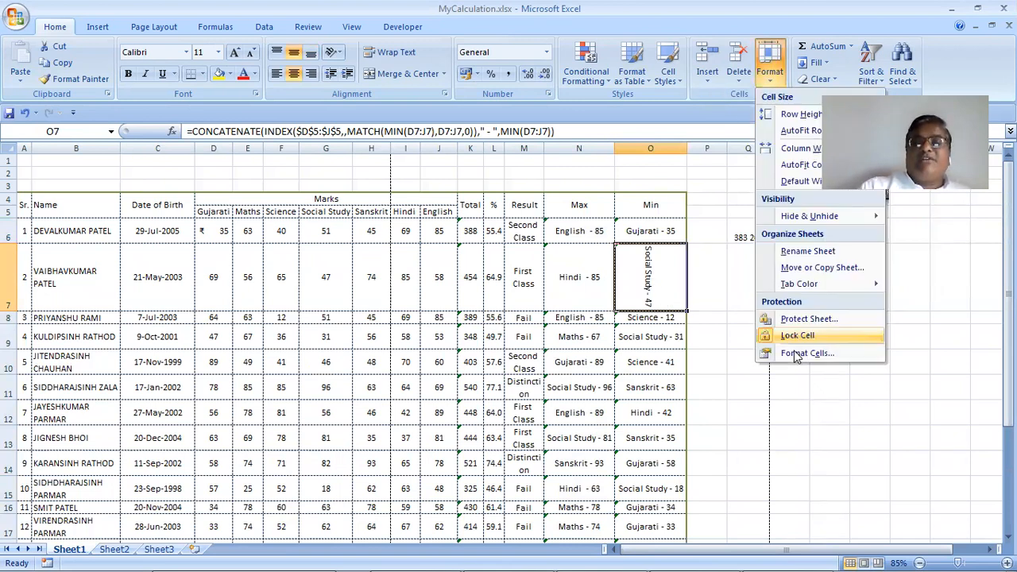
Stack O7's text vertically with Context text direction
{"action": "left_click", "coordinate": [794, 352]}
{"action": "double_click", "coordinate": [599, 263]}
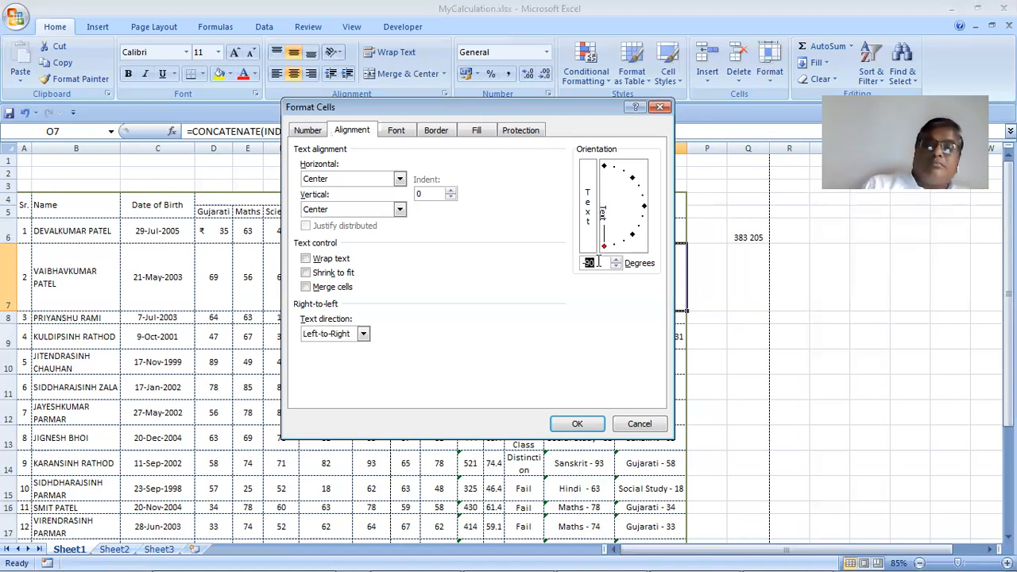
{"action": "type", "text": "1811"}
{"action": "left_click", "coordinate": [333, 335]}
{"action": "left_click", "coordinate": [345, 348]}
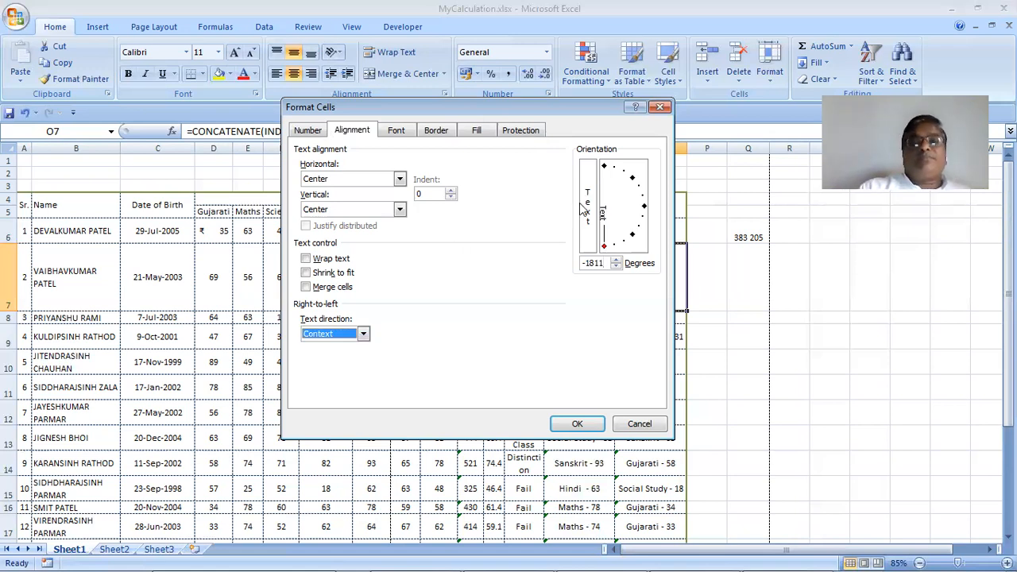
{"action": "left_click", "coordinate": [585, 206]}
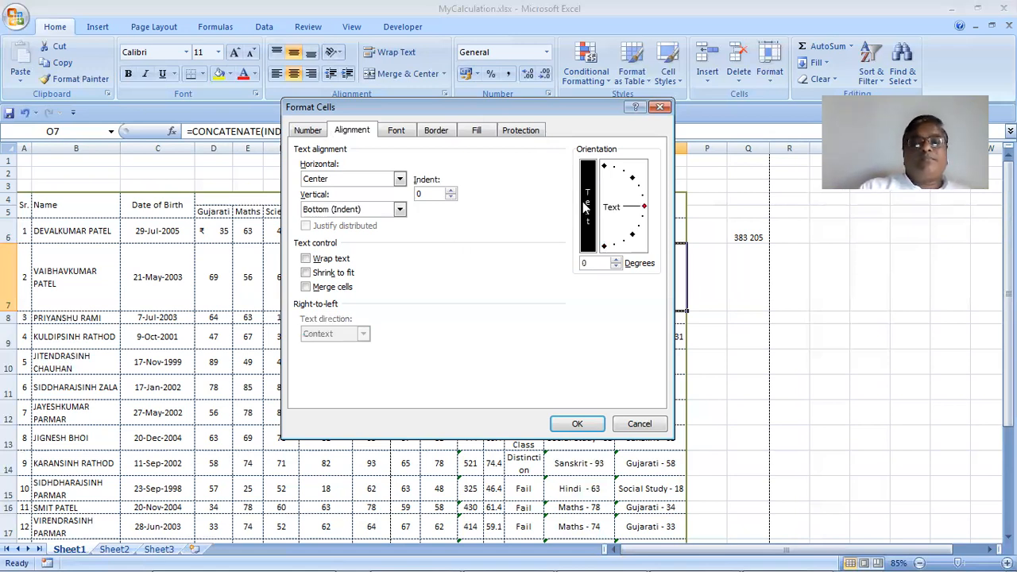
{"action": "left_click", "coordinate": [568, 428]}
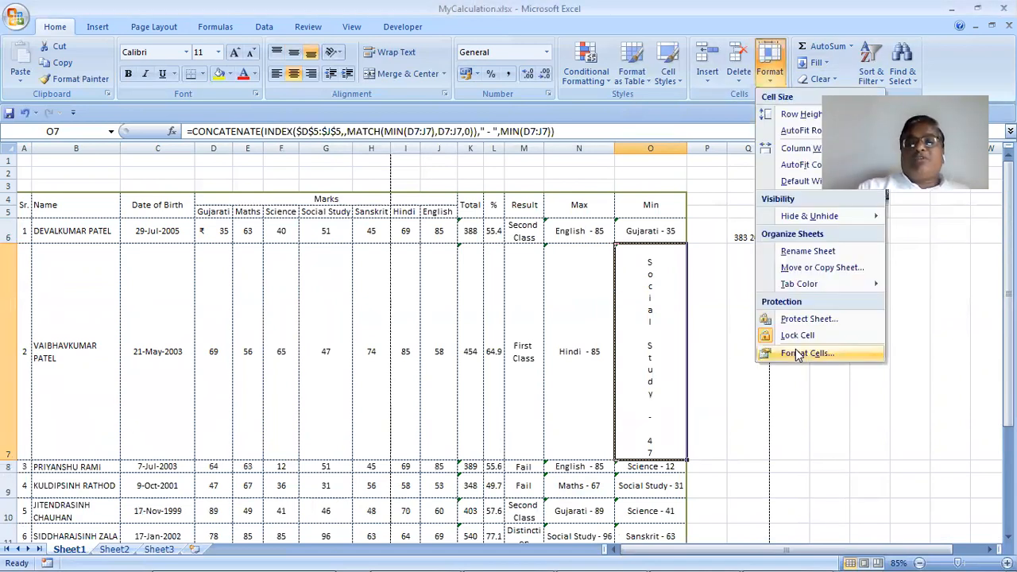
Return O7's text orientation to horizontal, 0 degrees
{"action": "left_click", "coordinate": [795, 349]}
{"action": "left_click", "coordinate": [638, 196]}
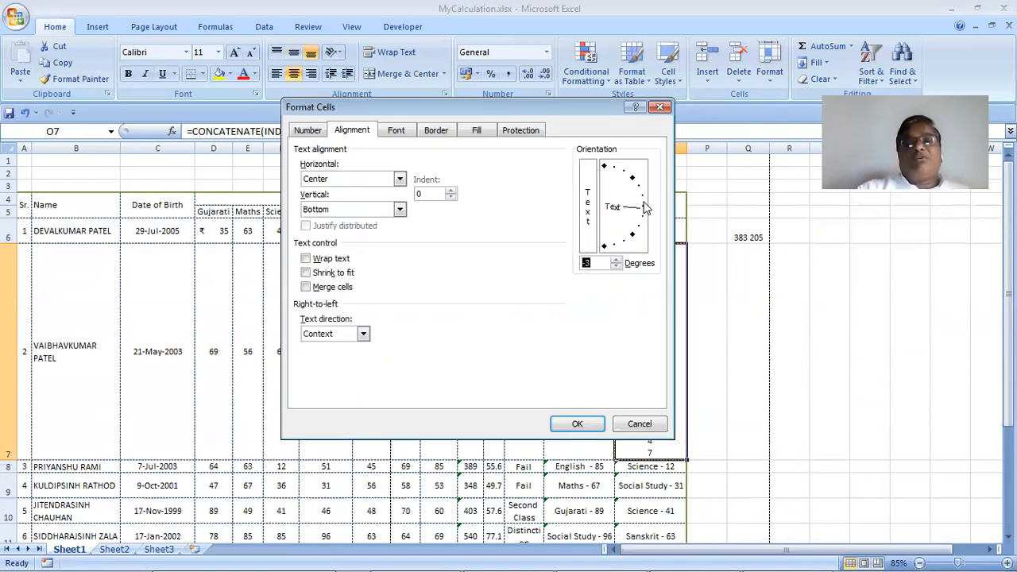
{"action": "left_click", "coordinate": [645, 207]}
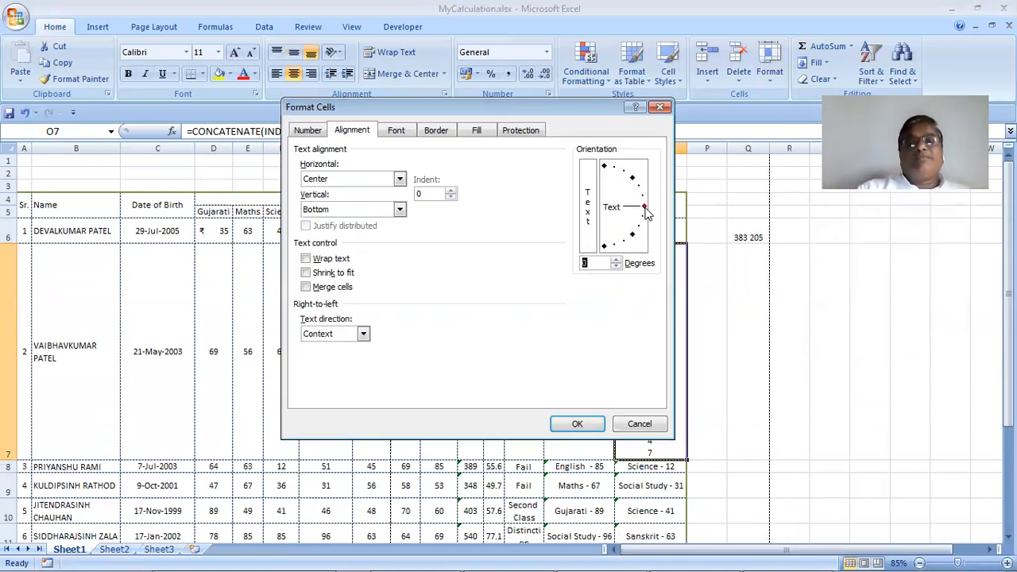
{"action": "left_click", "coordinate": [578, 423]}
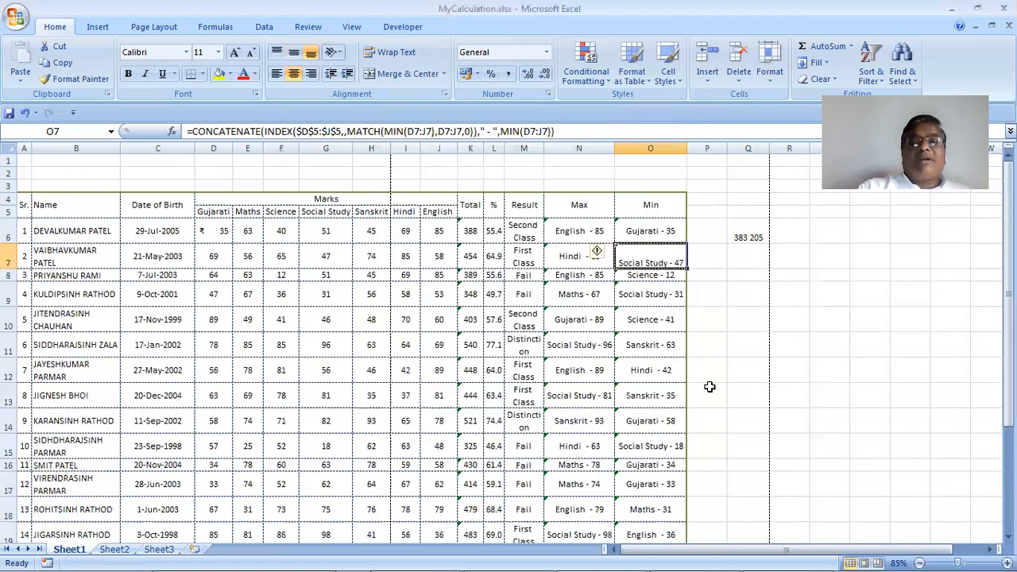
Select the merged Marks heading D4 and view its Calibri, Regular, size 11 font settings
{"action": "left_click", "coordinate": [305, 199]}
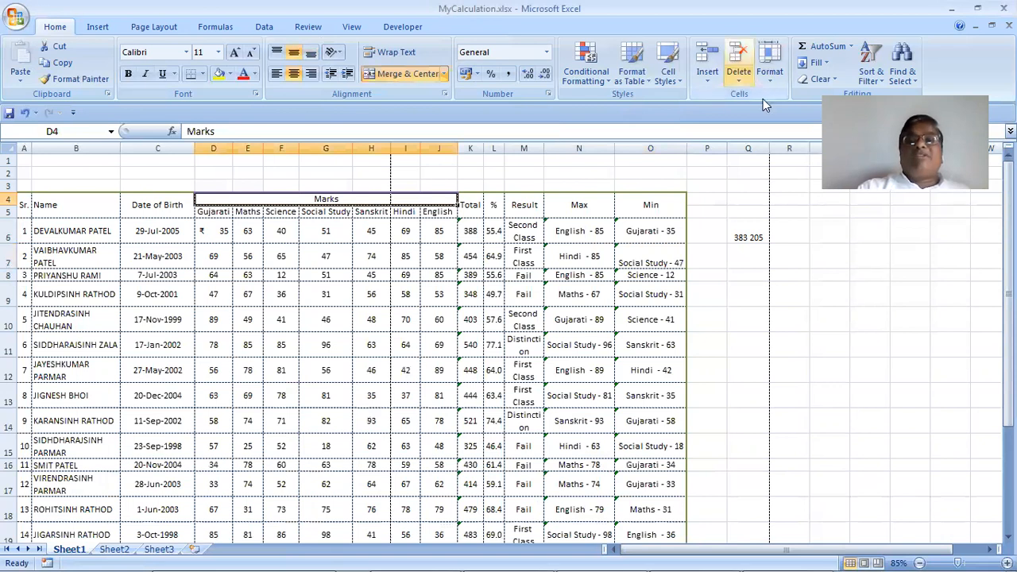
{"action": "left_click", "coordinate": [770, 64]}
{"action": "left_click", "coordinate": [791, 360]}
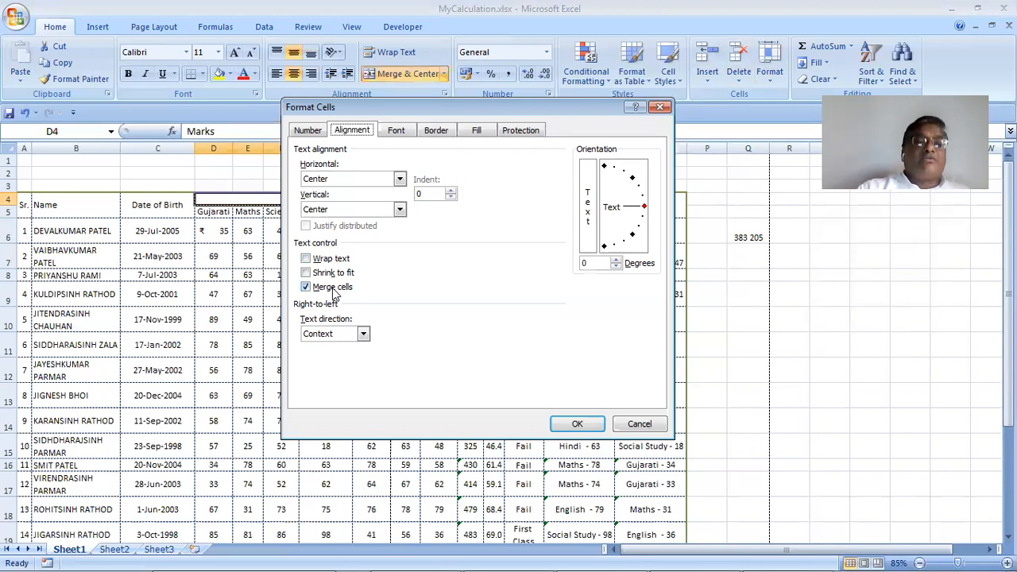
{"action": "left_click", "coordinate": [632, 421]}
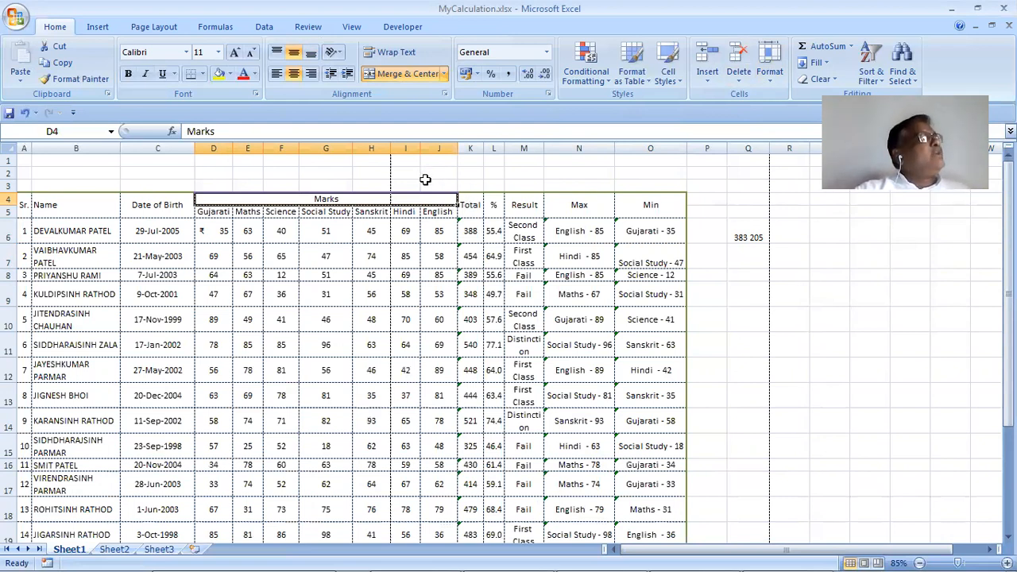
{"action": "left_click", "coordinate": [770, 78]}
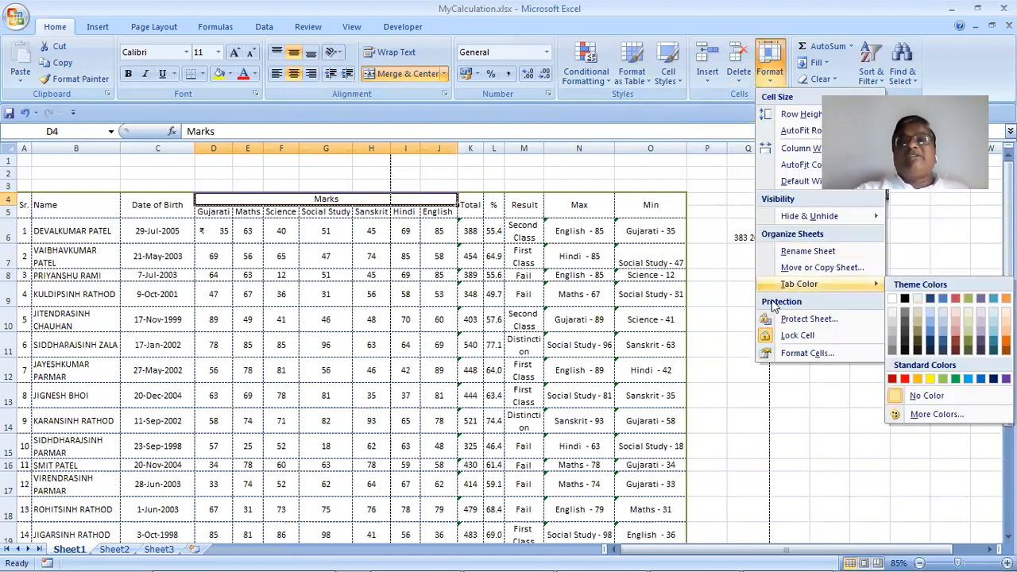
{"action": "left_click", "coordinate": [804, 353]}
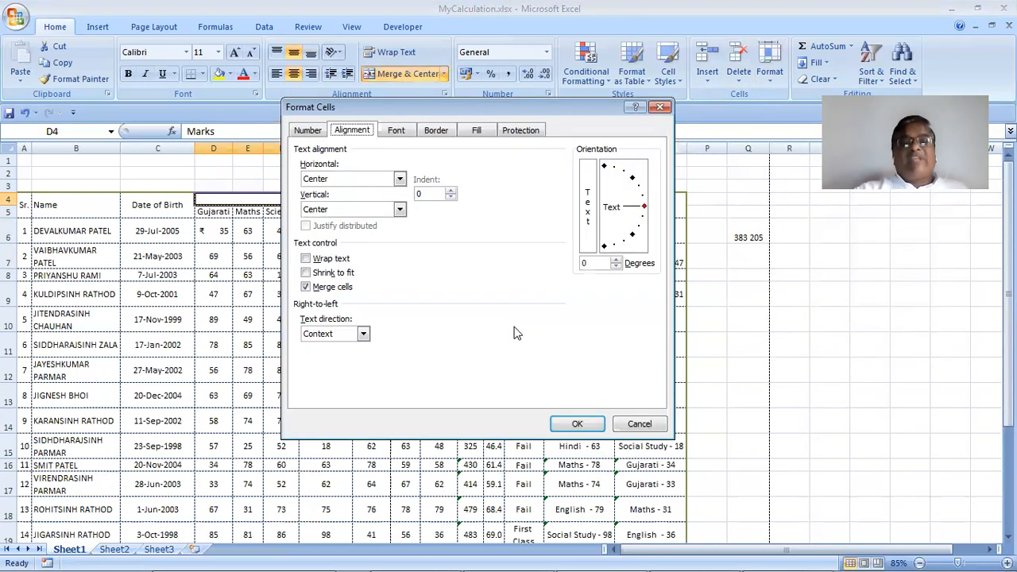
{"action": "left_click", "coordinate": [395, 130]}
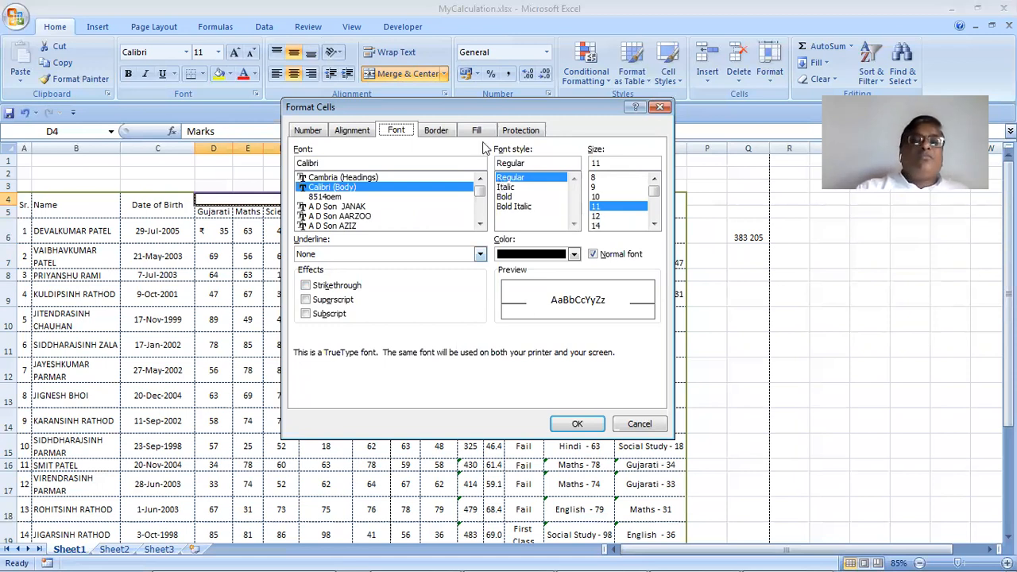
Fill the Marks heading with a thin crosshatch pattern
{"action": "left_click", "coordinate": [441, 132]}
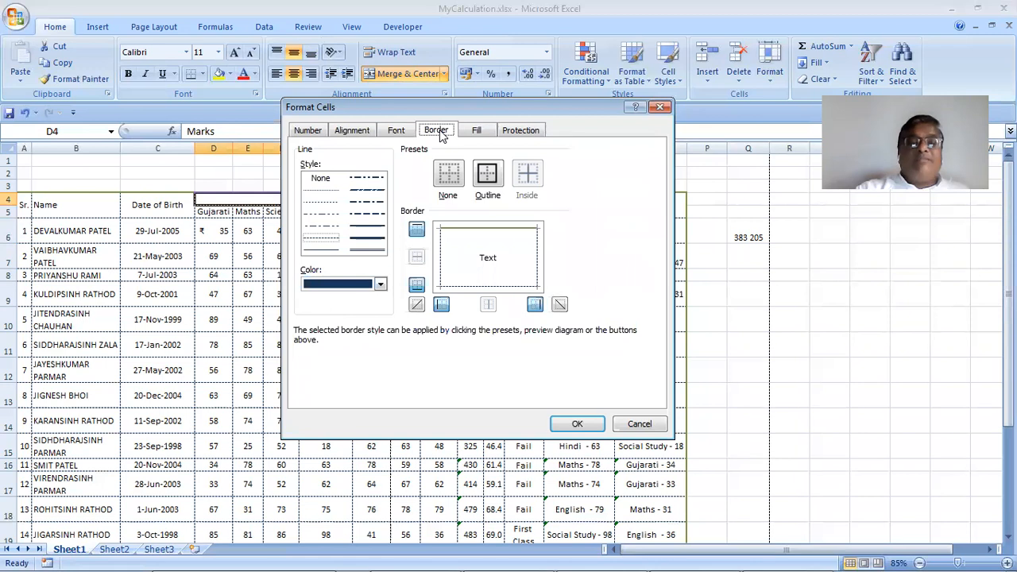
{"action": "left_click", "coordinate": [489, 137]}
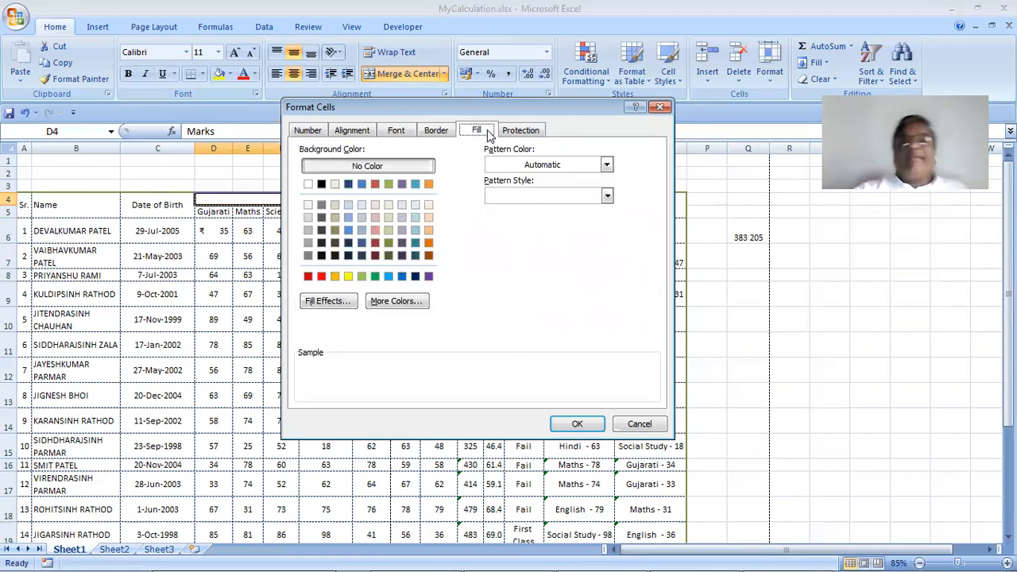
{"action": "left_click", "coordinate": [603, 166]}
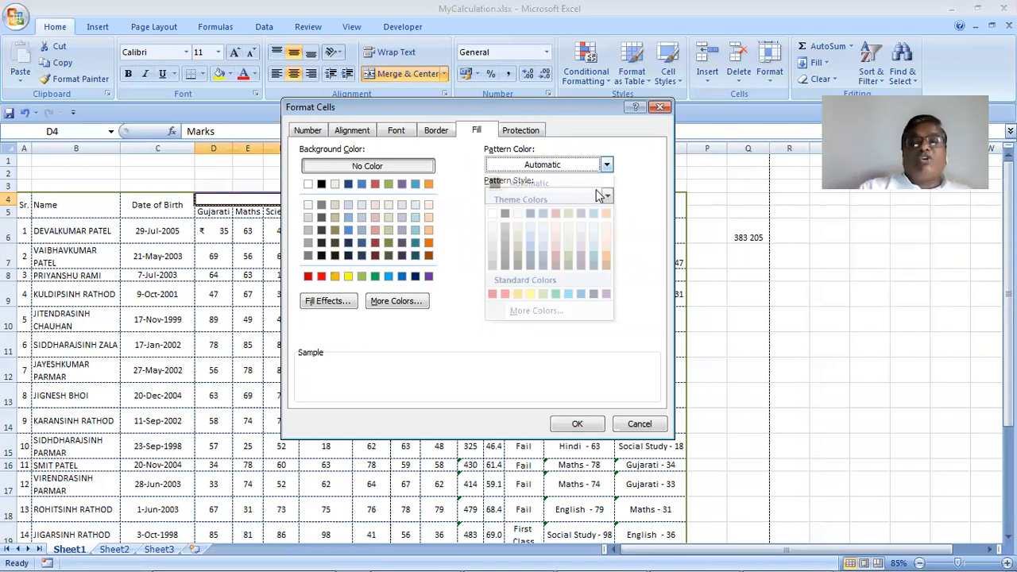
{"action": "left_click", "coordinate": [603, 196]}
{"action": "left_click", "coordinate": [568, 255]}
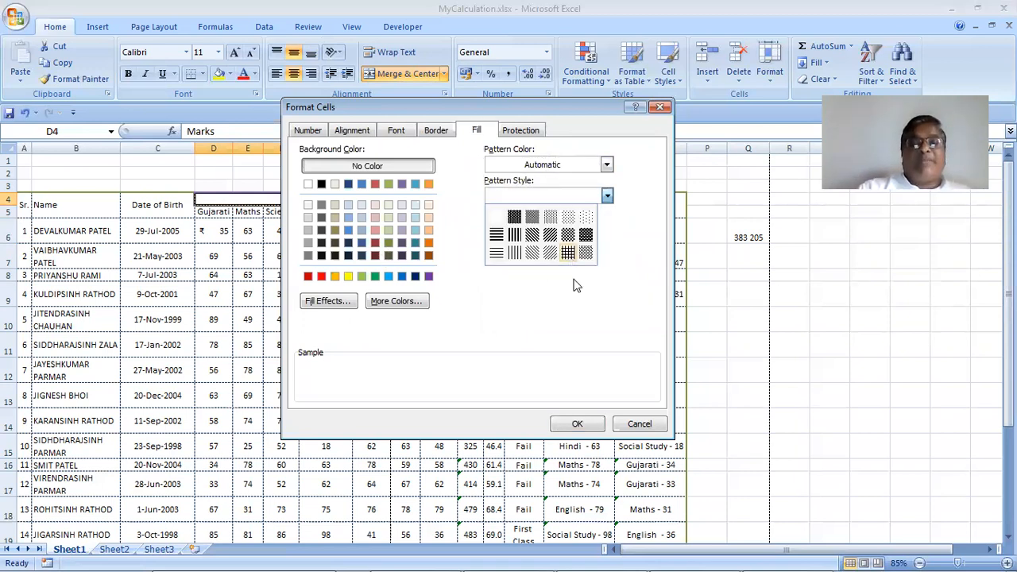
{"action": "left_click", "coordinate": [580, 424]}
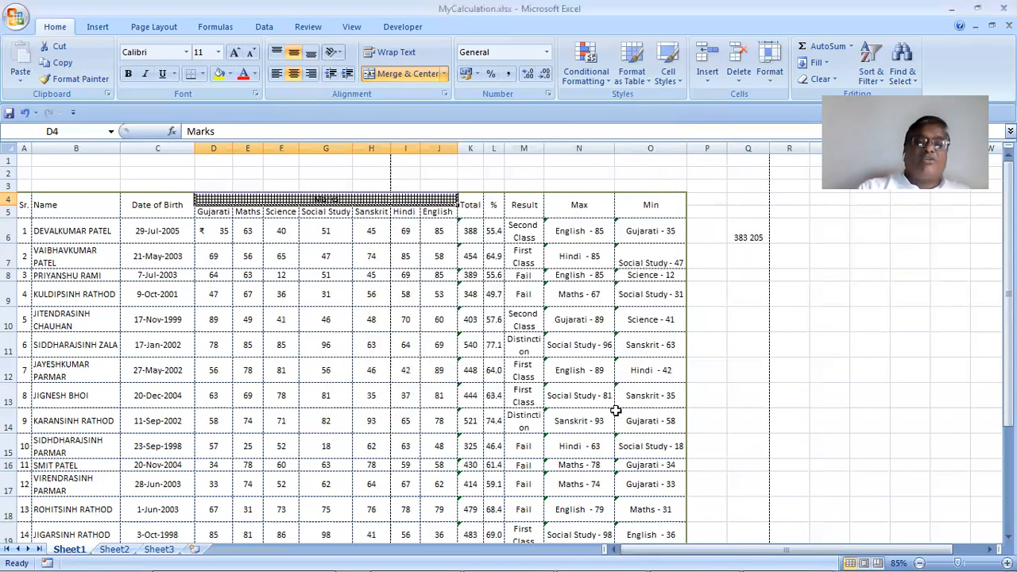
{"action": "left_click", "coordinate": [748, 389]}
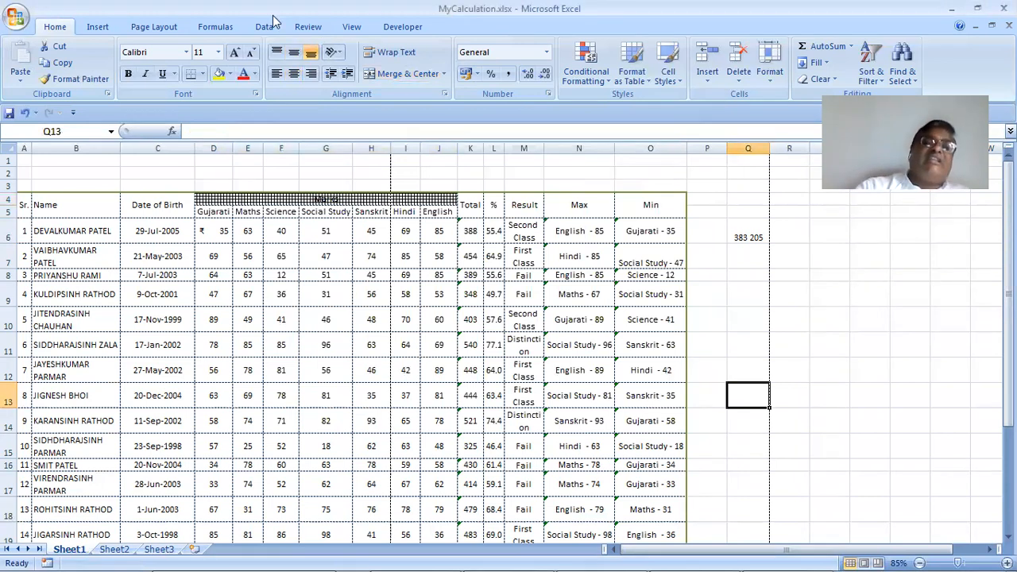
Remove the Marks heading's pattern and give it a plain blue background
{"action": "left_click", "coordinate": [274, 200]}
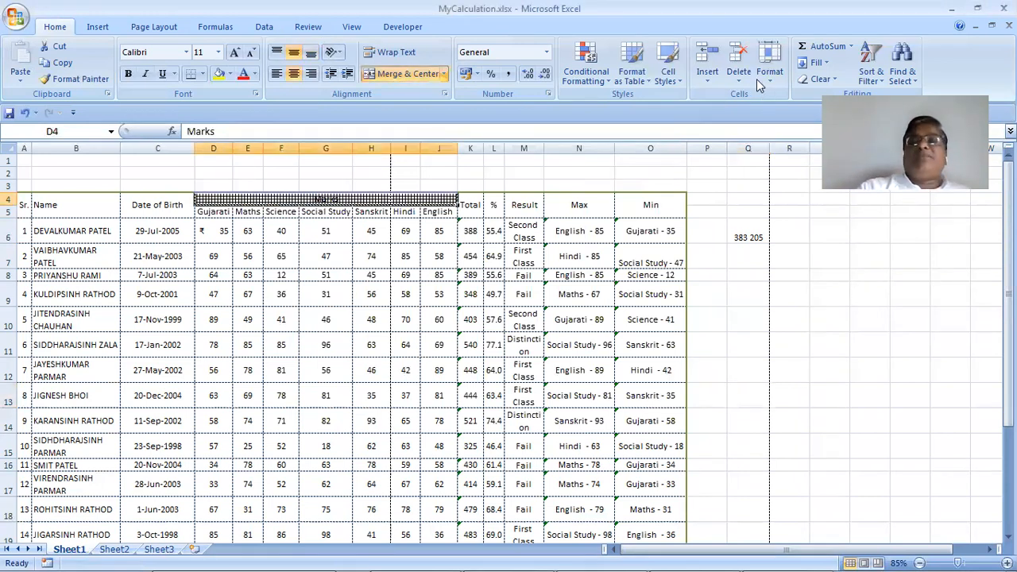
{"action": "left_click", "coordinate": [769, 71]}
{"action": "left_click", "coordinate": [801, 352]}
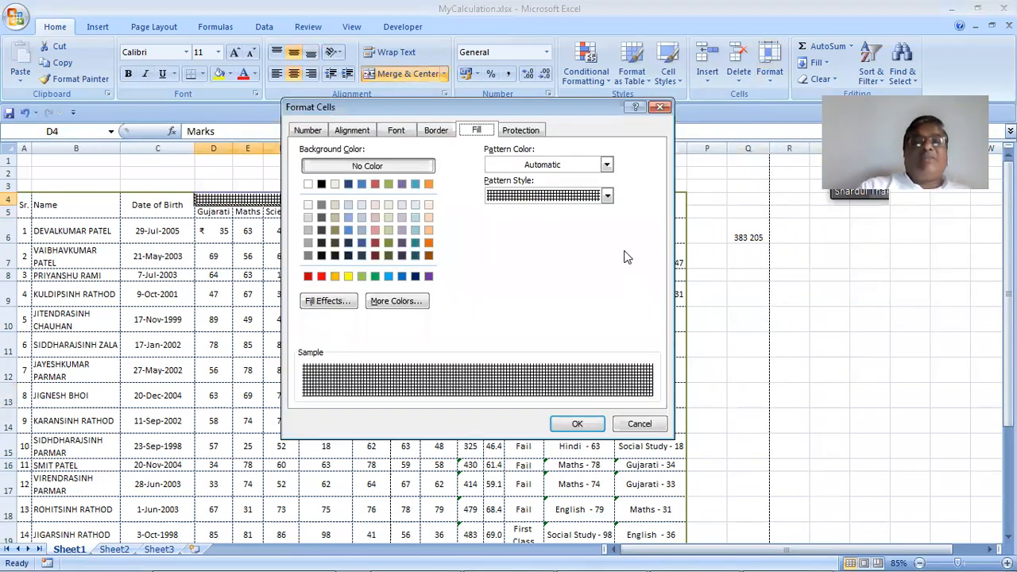
{"action": "left_click", "coordinate": [568, 197]}
{"action": "left_click", "coordinate": [513, 218]}
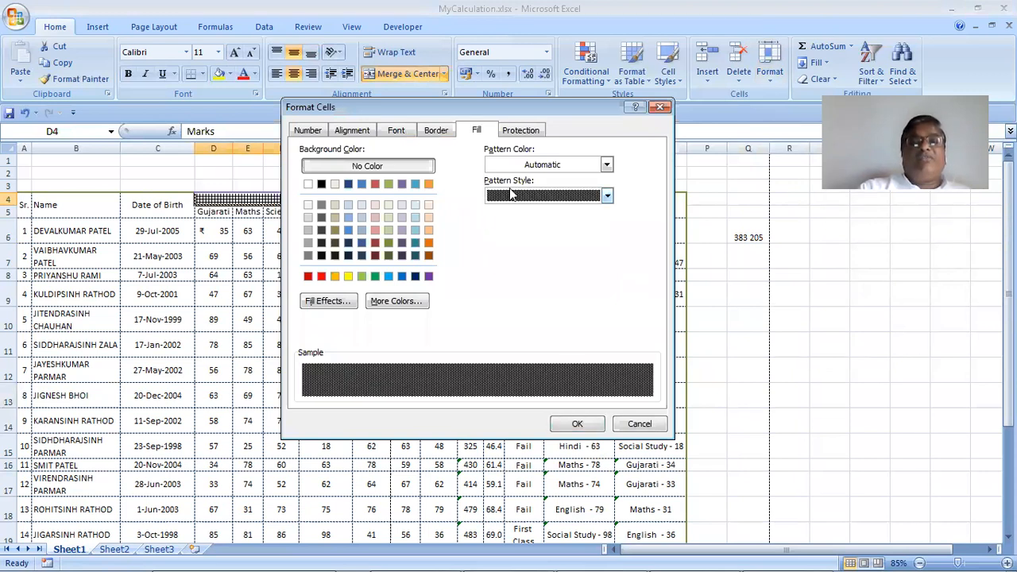
{"action": "left_click", "coordinate": [515, 201]}
{"action": "left_click", "coordinate": [499, 219]}
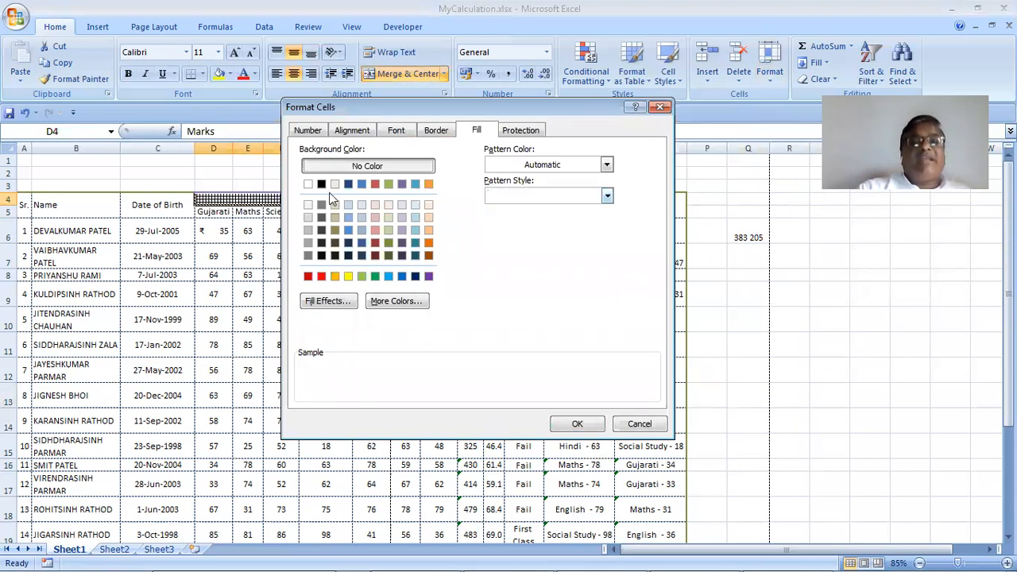
{"action": "left_click", "coordinate": [348, 229]}
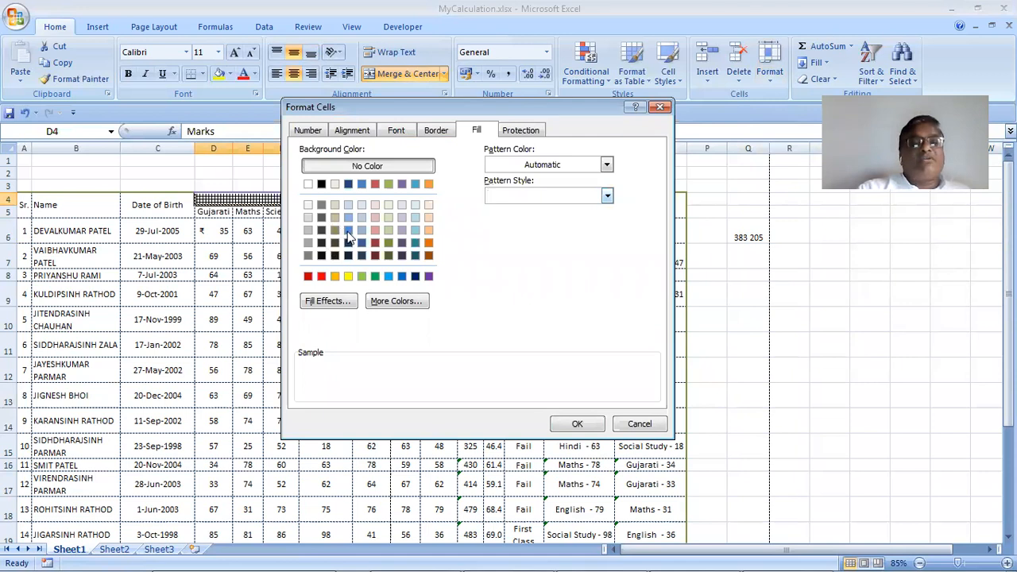
{"action": "left_click", "coordinate": [577, 424]}
{"action": "left_click", "coordinate": [578, 398]}
Shade header rows A4:O5 with a blue-grey background fill
{"action": "left_click_drag", "start_coordinate": [24, 202], "coordinate": [661, 201]}
{"action": "left_click", "coordinate": [771, 72]}
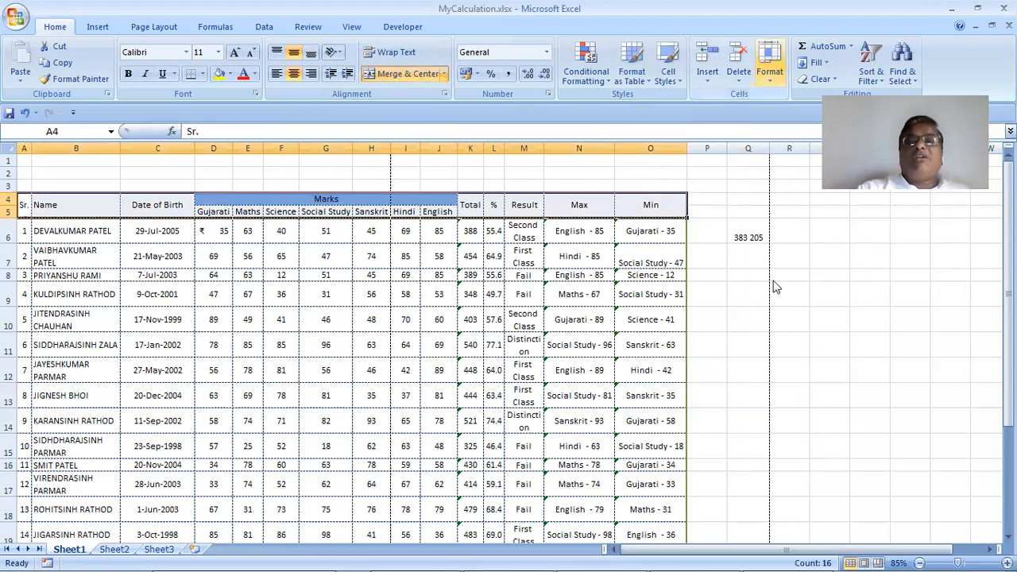
{"action": "left_click", "coordinate": [794, 356]}
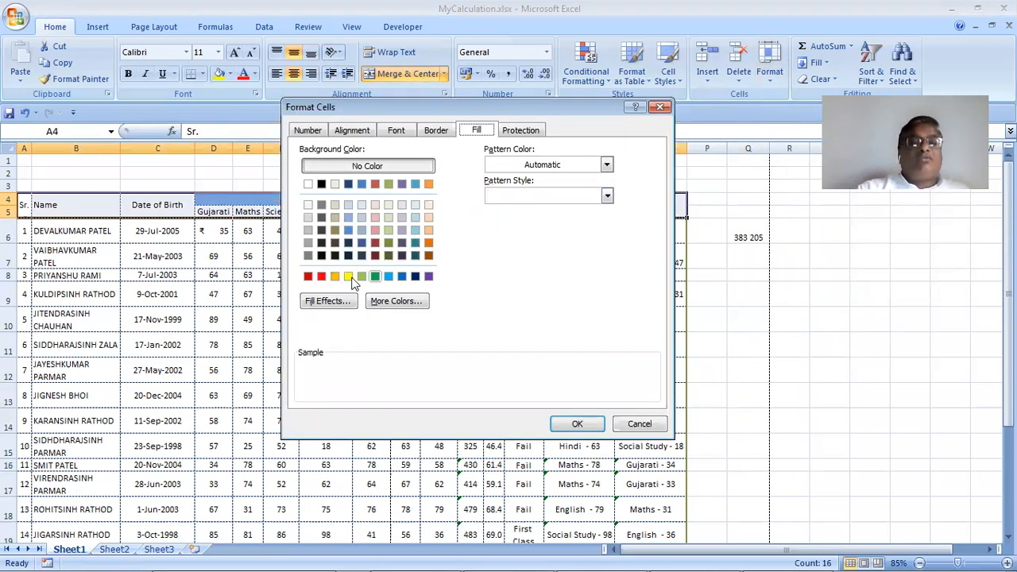
{"action": "left_click", "coordinate": [361, 216]}
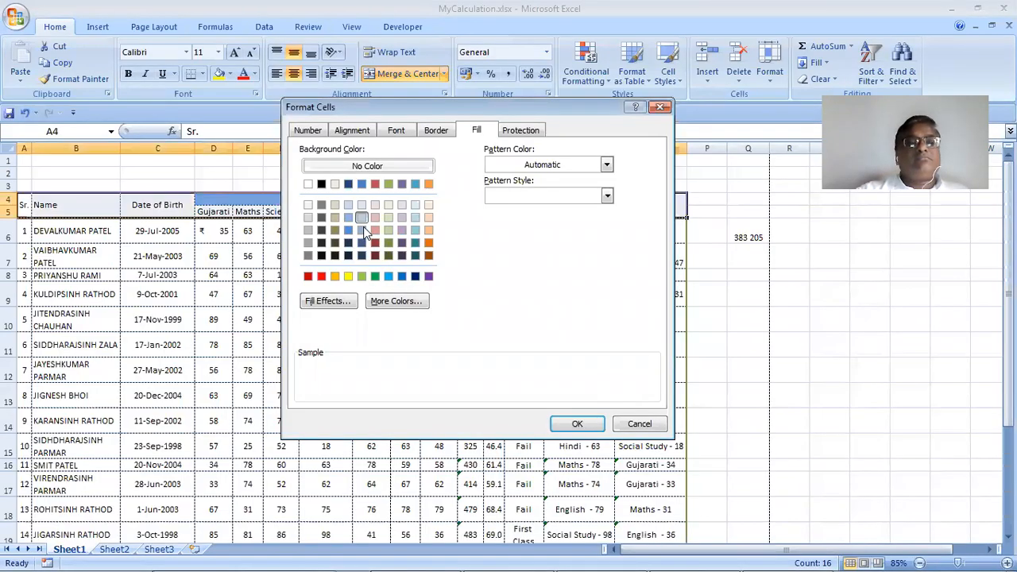
{"action": "left_click", "coordinate": [369, 250]}
{"action": "left_click", "coordinate": [577, 423]}
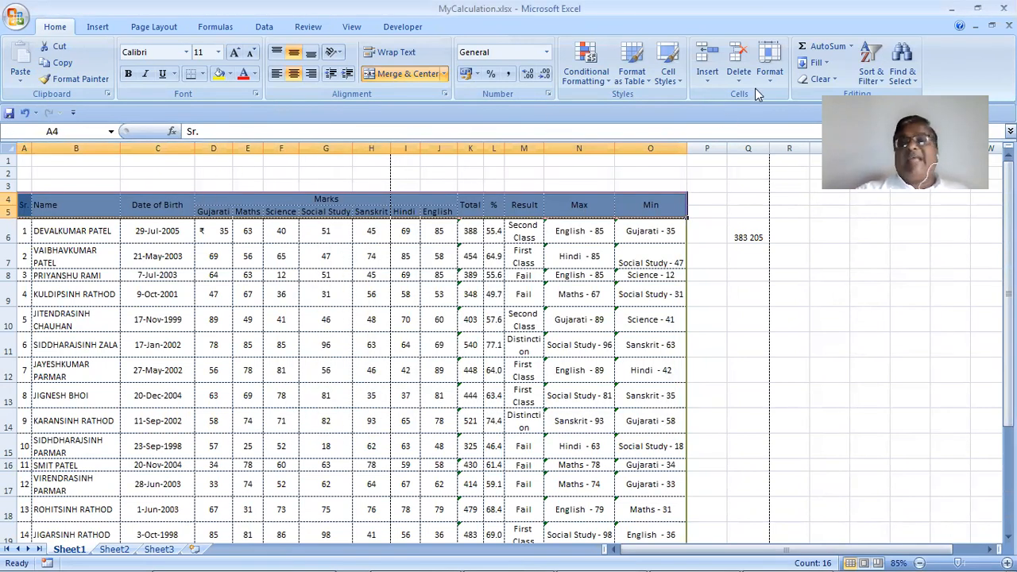
Fill header rows 4–5 with a white-to-blue two-colour gradient shaded from the centre
{"action": "left_click", "coordinate": [771, 75]}
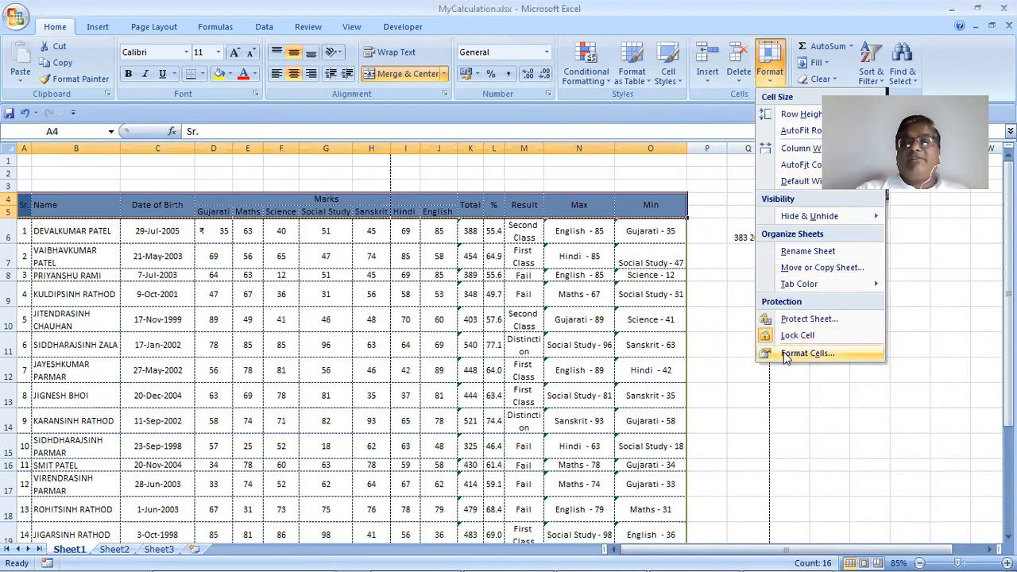
{"action": "left_click", "coordinate": [795, 353]}
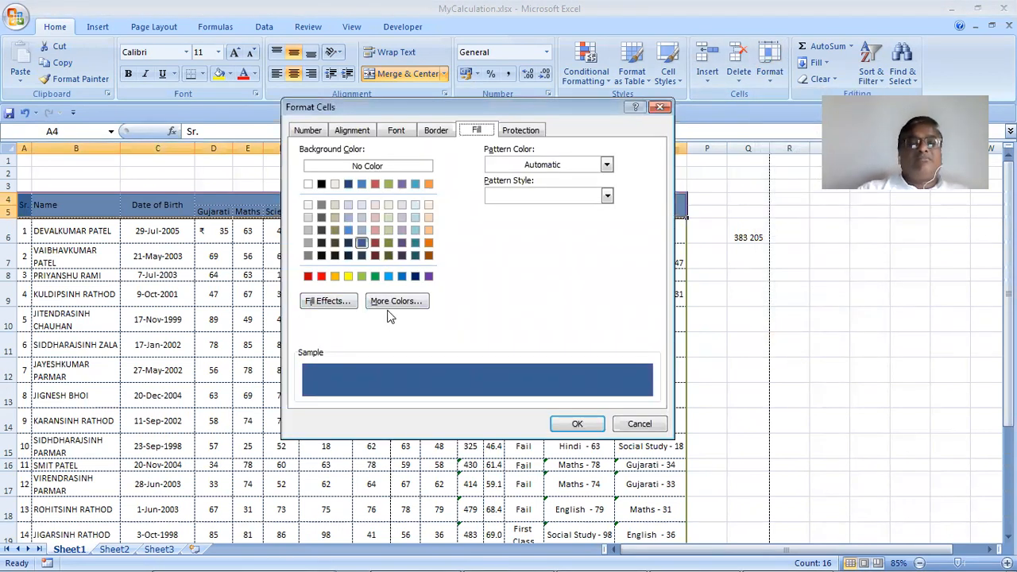
{"action": "left_click", "coordinate": [348, 302]}
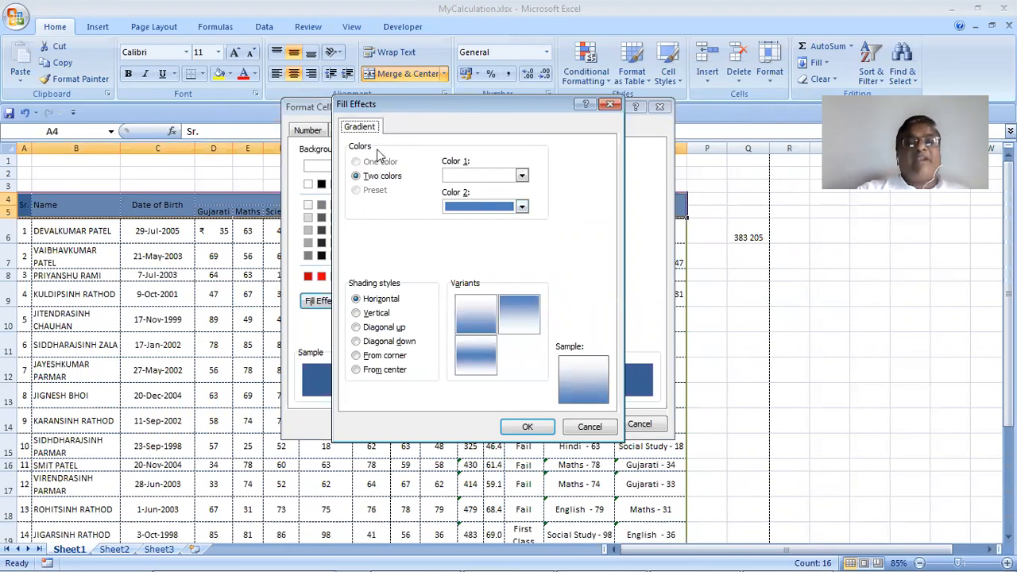
{"action": "left_click", "coordinate": [388, 342]}
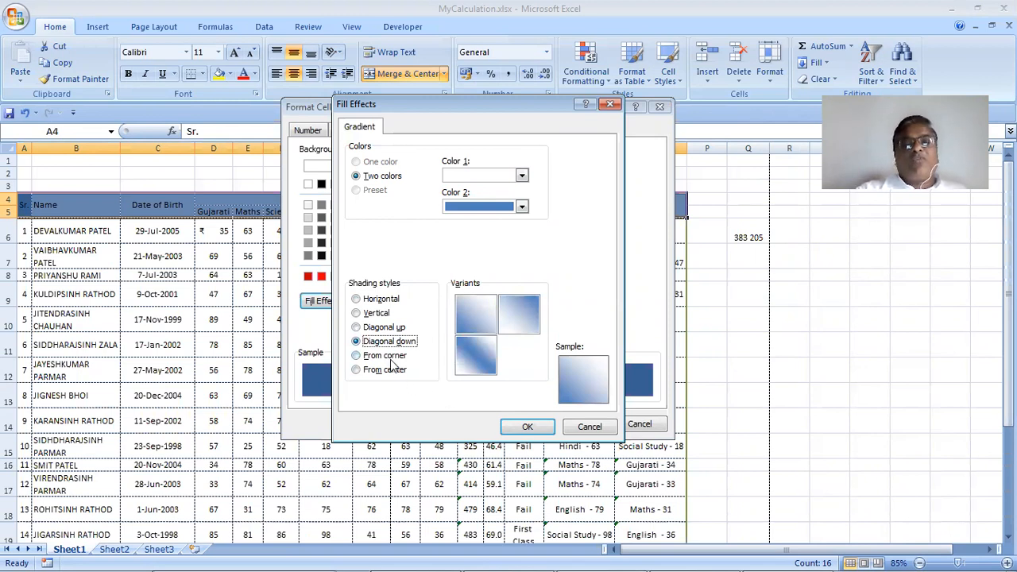
{"action": "left_click", "coordinate": [388, 357]}
{"action": "left_click", "coordinate": [391, 370]}
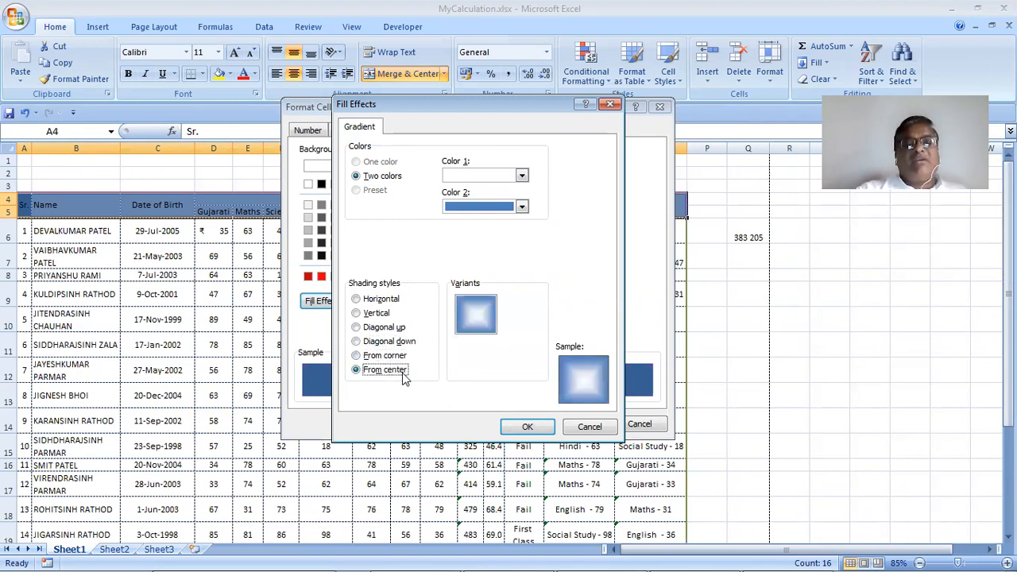
{"action": "left_click", "coordinate": [529, 427]}
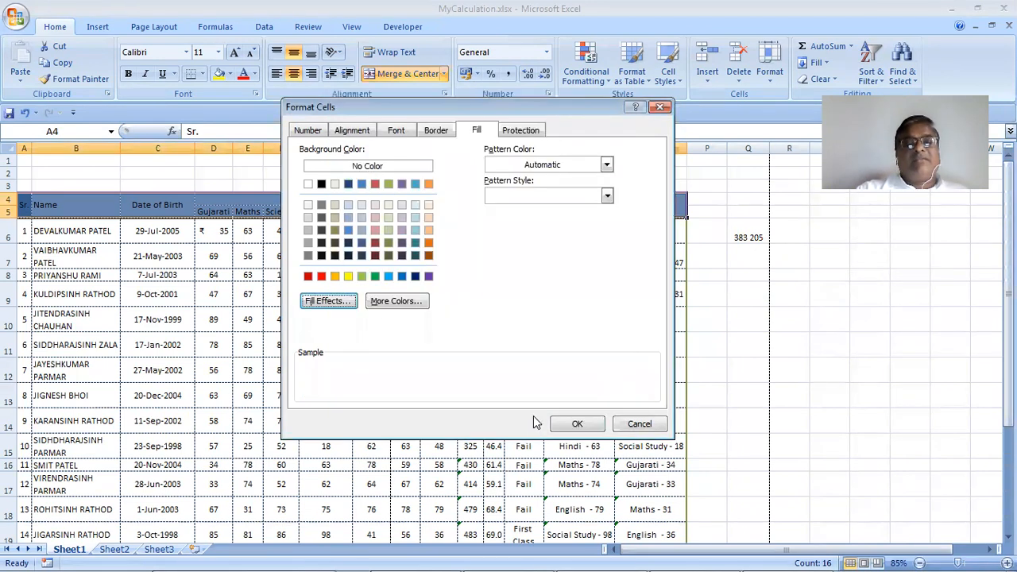
{"action": "left_click", "coordinate": [566, 427]}
{"action": "left_click", "coordinate": [823, 260]}
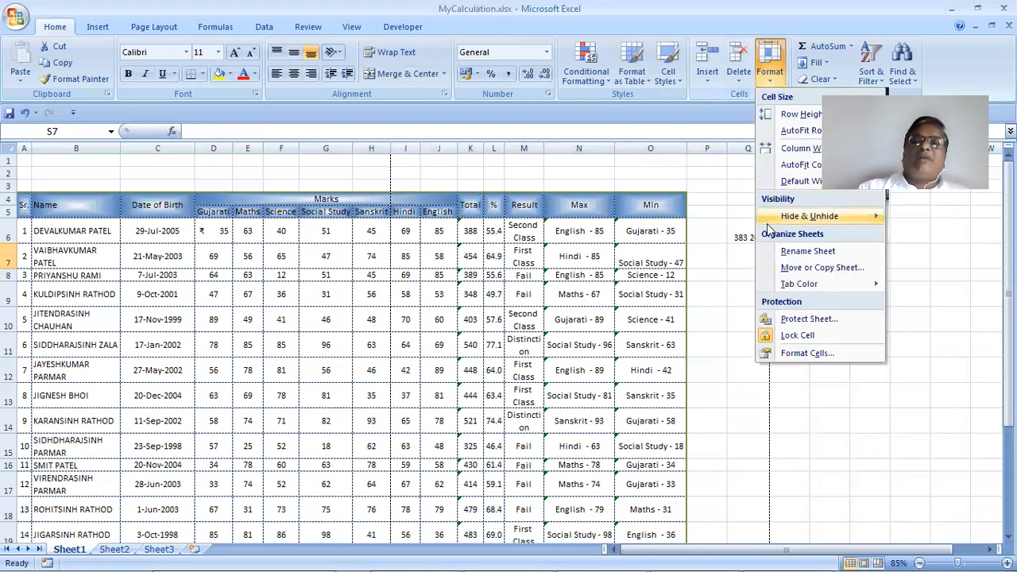
Open Fill Effects for cell S7 and set the second gradient colour to light blue
{"action": "left_click", "coordinate": [802, 353]}
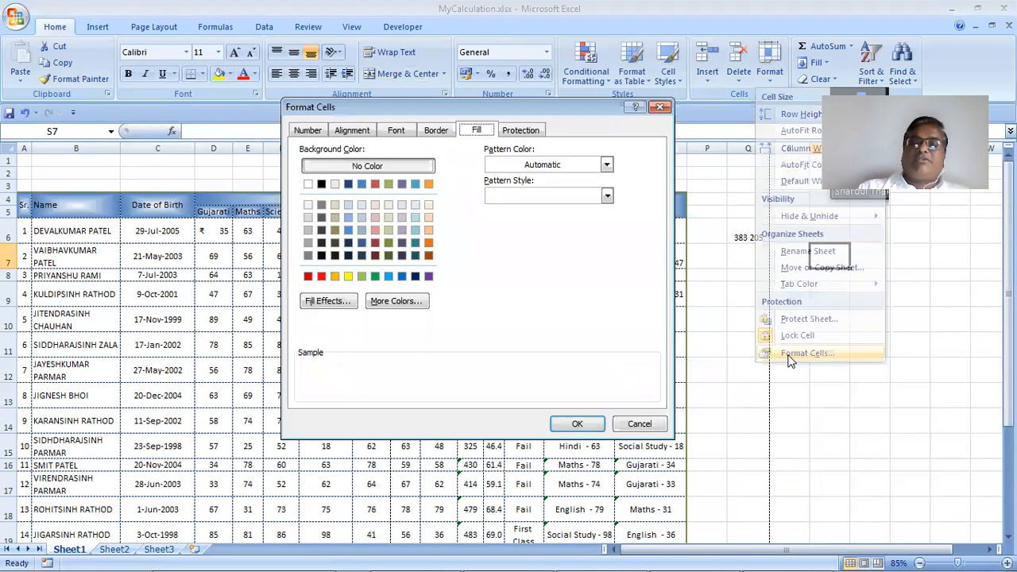
{"action": "left_click", "coordinate": [311, 304]}
{"action": "left_click", "coordinate": [493, 208]}
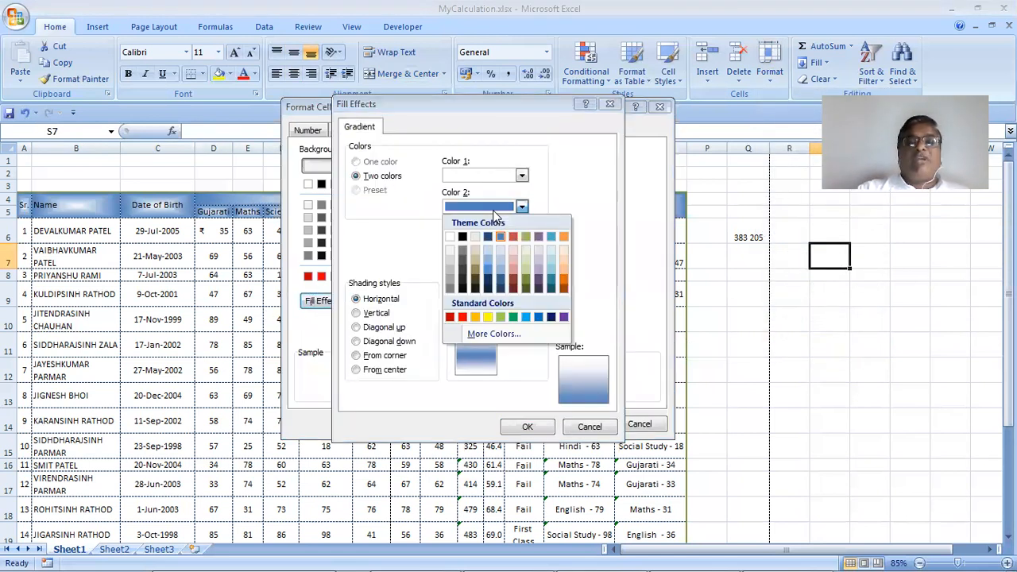
{"action": "left_click", "coordinate": [550, 261]}
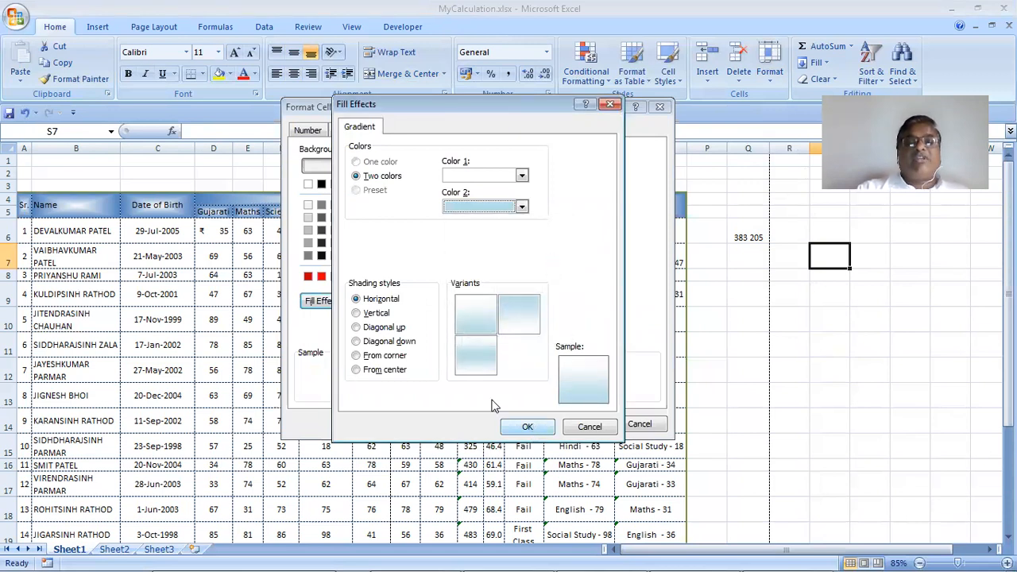
Compare the shading styles, then apply S7's light-blue gradient shaded from the centre
{"action": "left_click", "coordinate": [379, 370]}
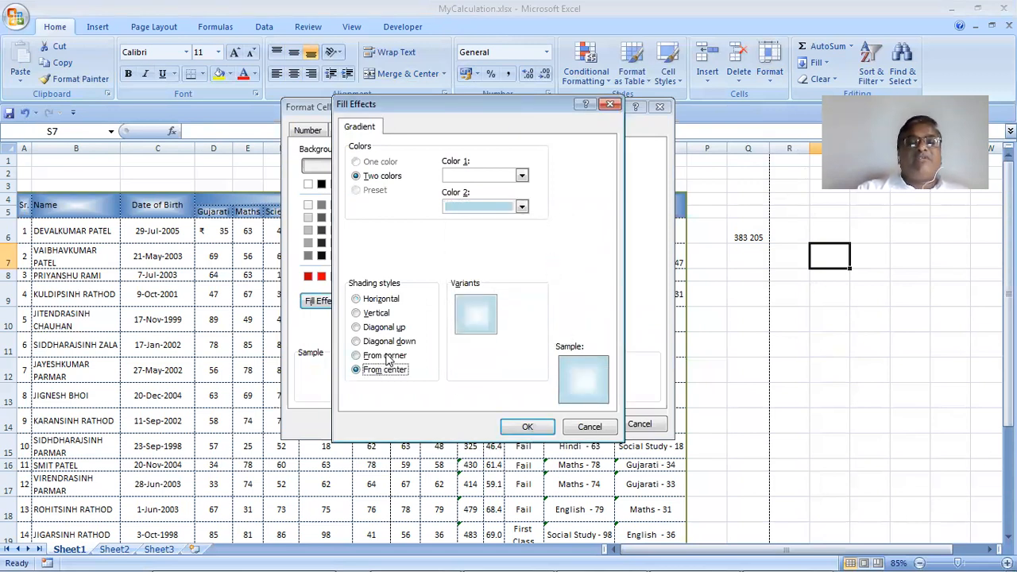
{"action": "left_click", "coordinate": [386, 355]}
{"action": "left_click", "coordinate": [401, 344]}
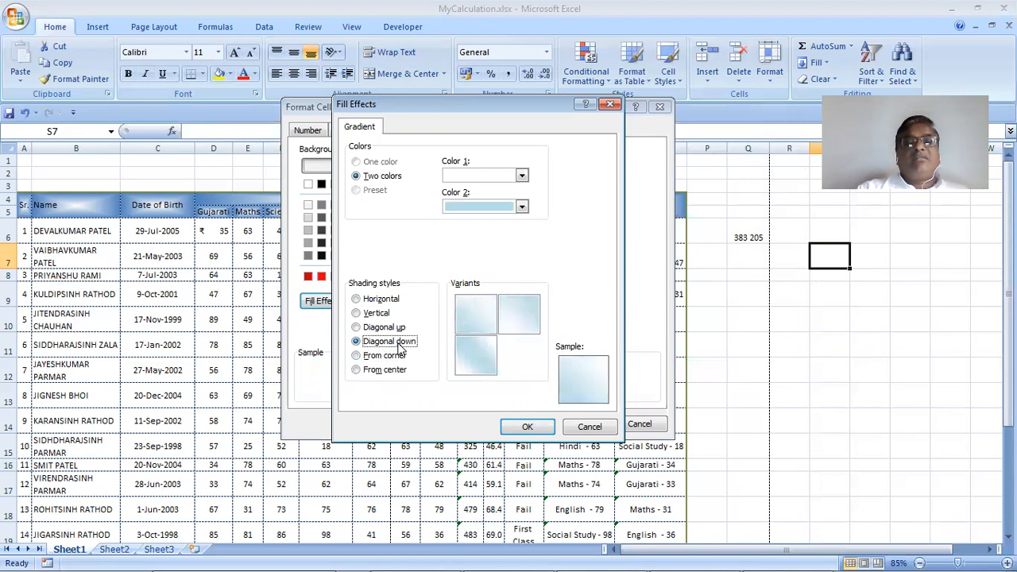
{"action": "left_click", "coordinate": [401, 327]}
{"action": "left_click", "coordinate": [385, 315]}
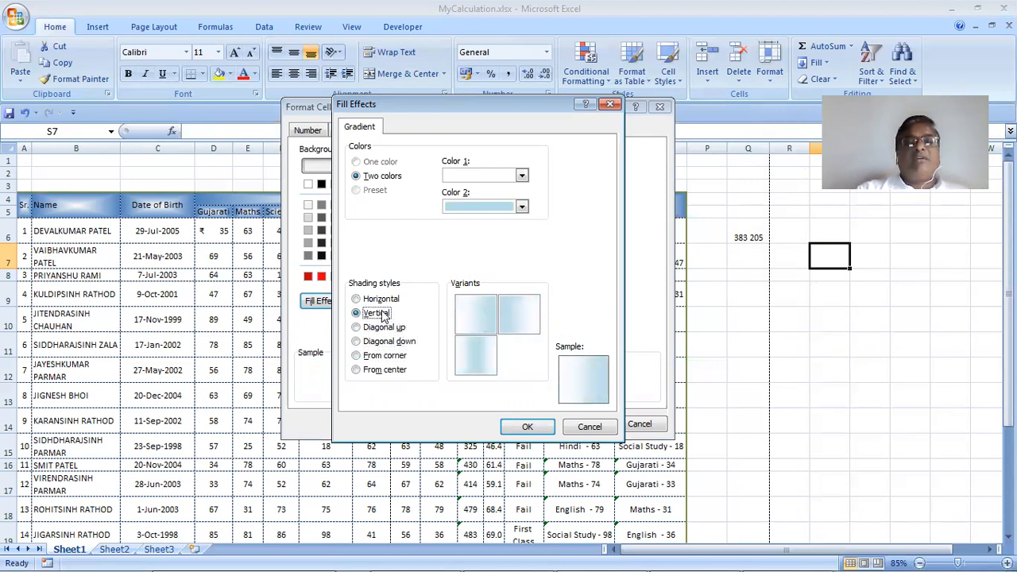
{"action": "left_click", "coordinate": [383, 301]}
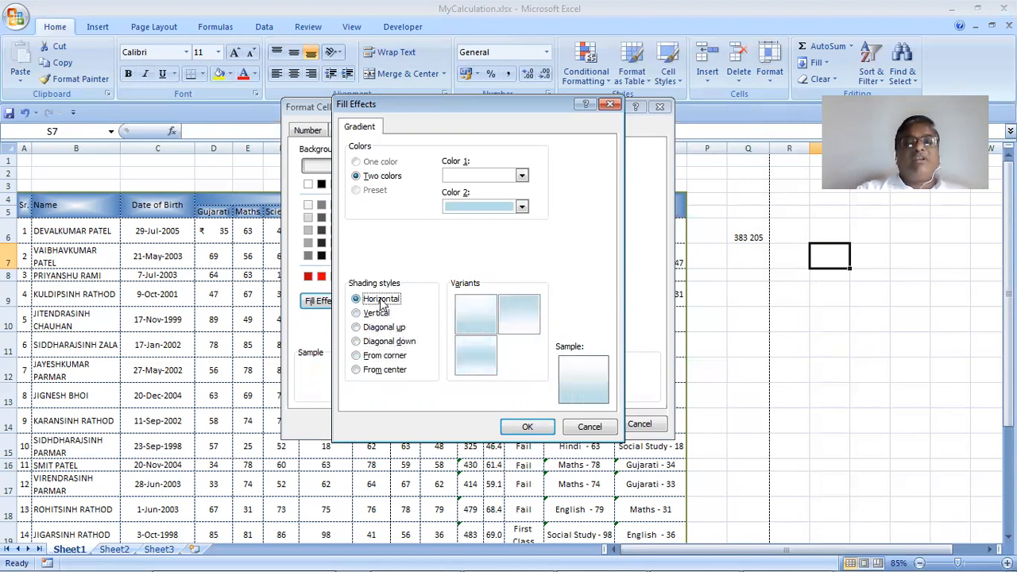
{"action": "left_click", "coordinate": [388, 370]}
{"action": "left_click", "coordinate": [527, 427]}
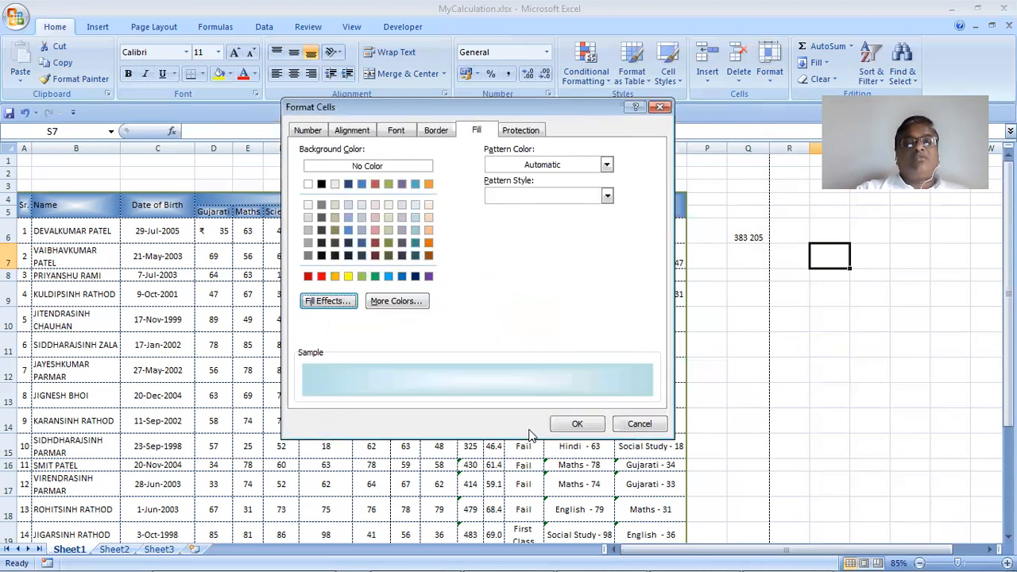
{"action": "left_click", "coordinate": [578, 423]}
Inspect S7's new fill, then reselect the header rows A4:O5
{"action": "left_click", "coordinate": [400, 322]}
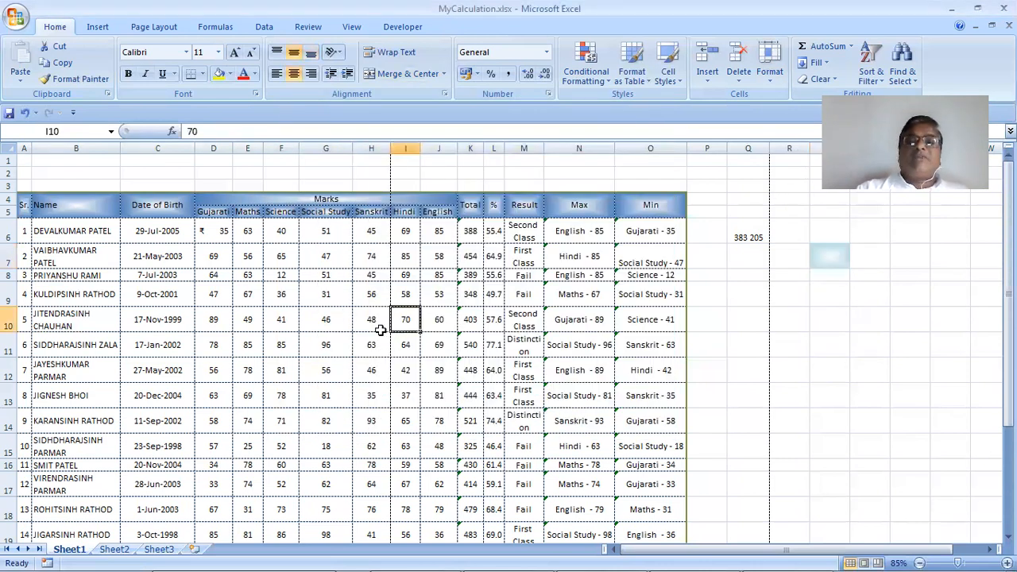
{"action": "left_click", "coordinate": [766, 83]}
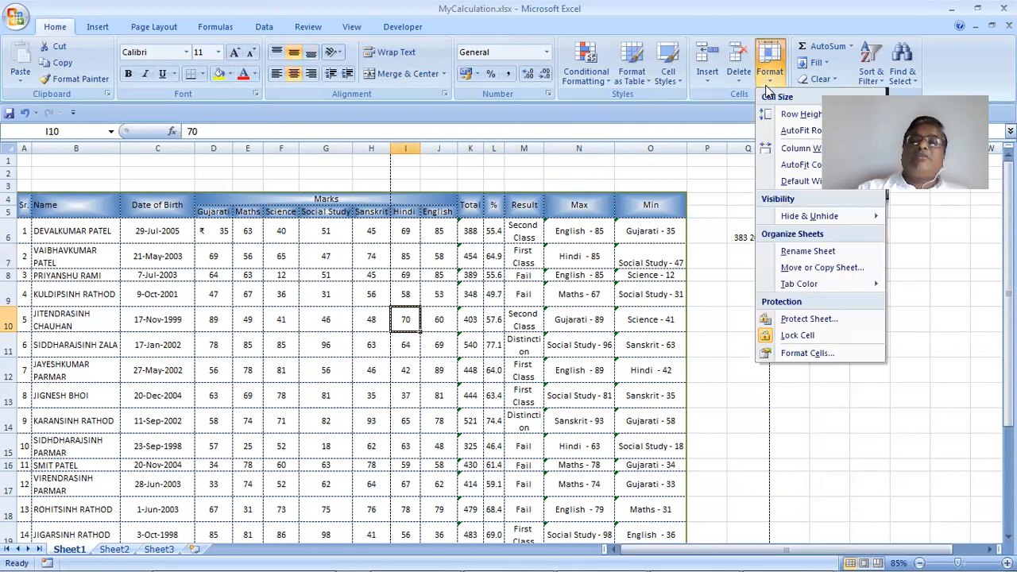
{"action": "left_click", "coordinate": [797, 334]}
{"action": "left_click_drag", "start_coordinate": [35, 204], "coordinate": [661, 184]}
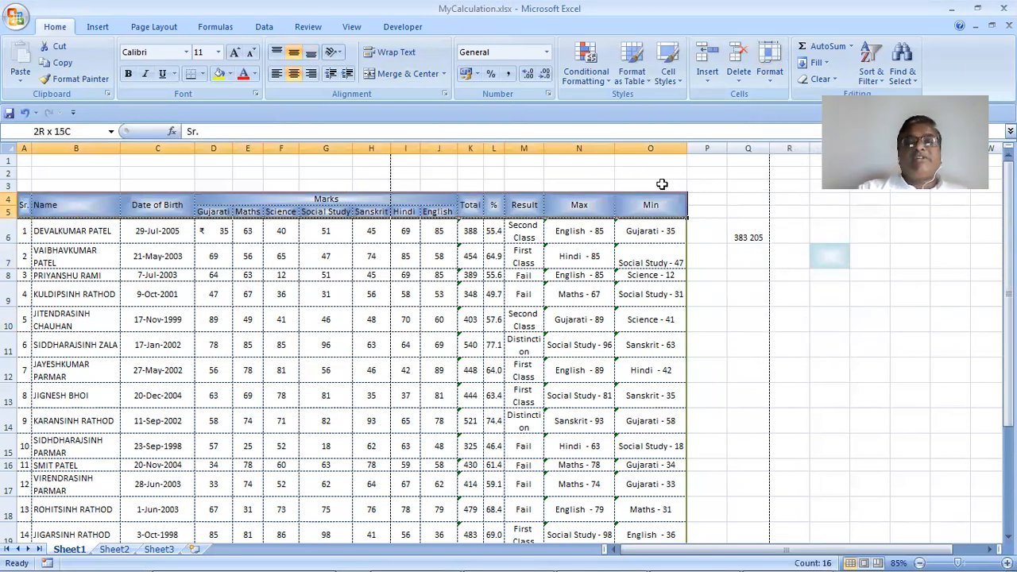
Refill header rows 4–5 with a paler white-to-light-blue gradient, Color 2 set to light blue
{"action": "left_click", "coordinate": [769, 72]}
{"action": "left_click", "coordinate": [804, 352]}
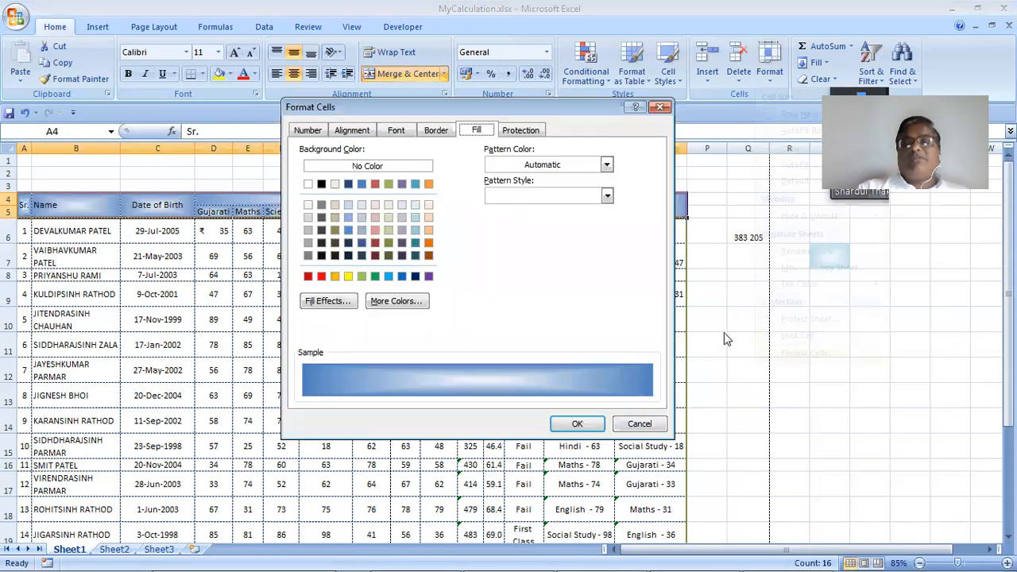
{"action": "left_click", "coordinate": [341, 300]}
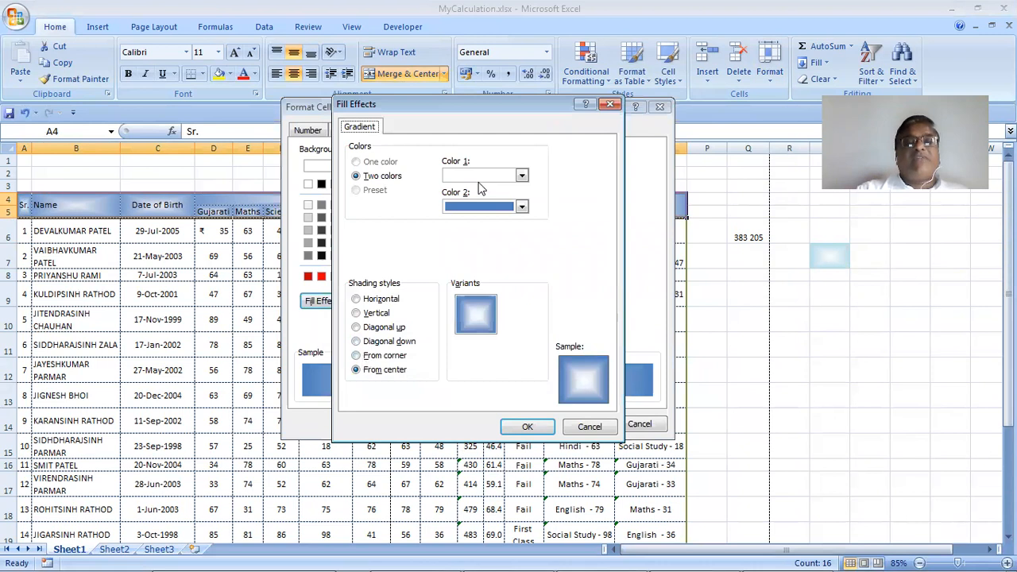
{"action": "left_click", "coordinate": [500, 206]}
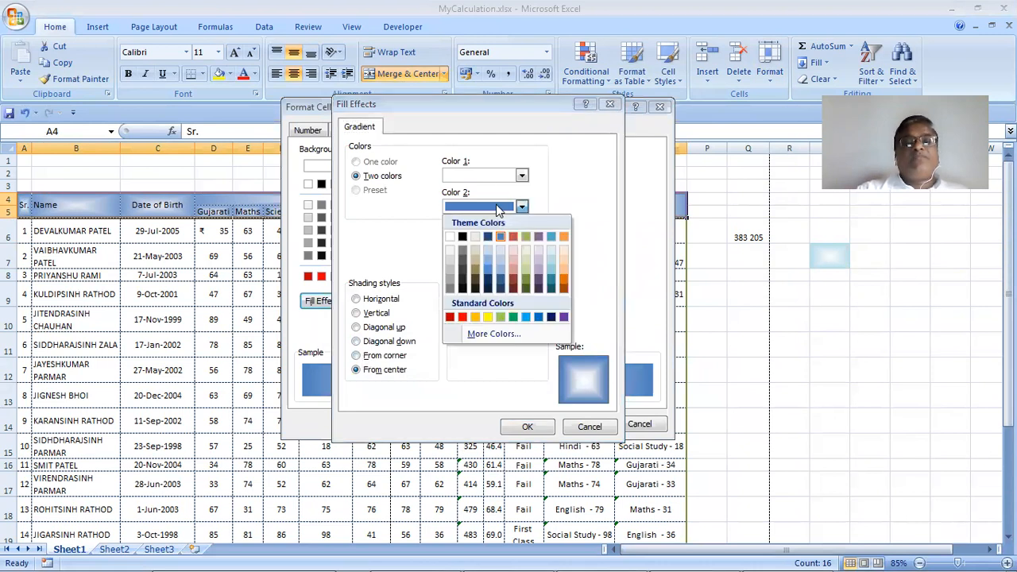
{"action": "left_click", "coordinate": [554, 263]}
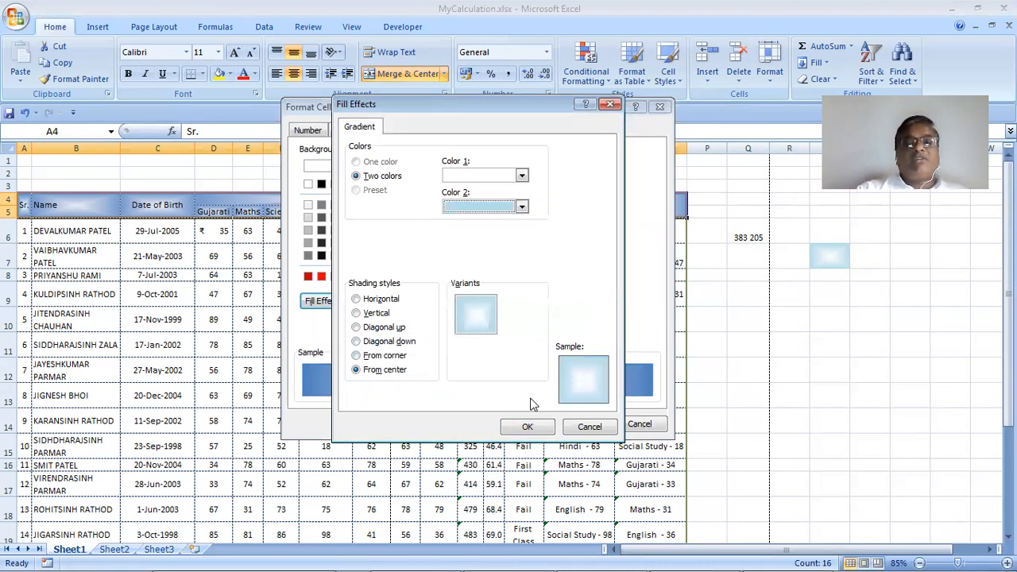
{"action": "left_click", "coordinate": [537, 429]}
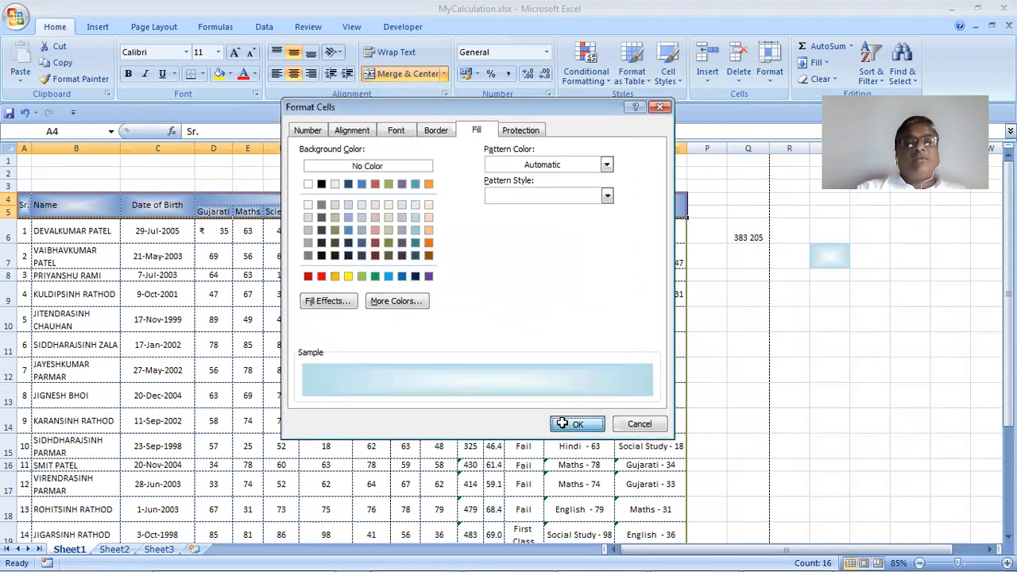
{"action": "left_click", "coordinate": [563, 422]}
{"action": "left_click", "coordinate": [439, 320]}
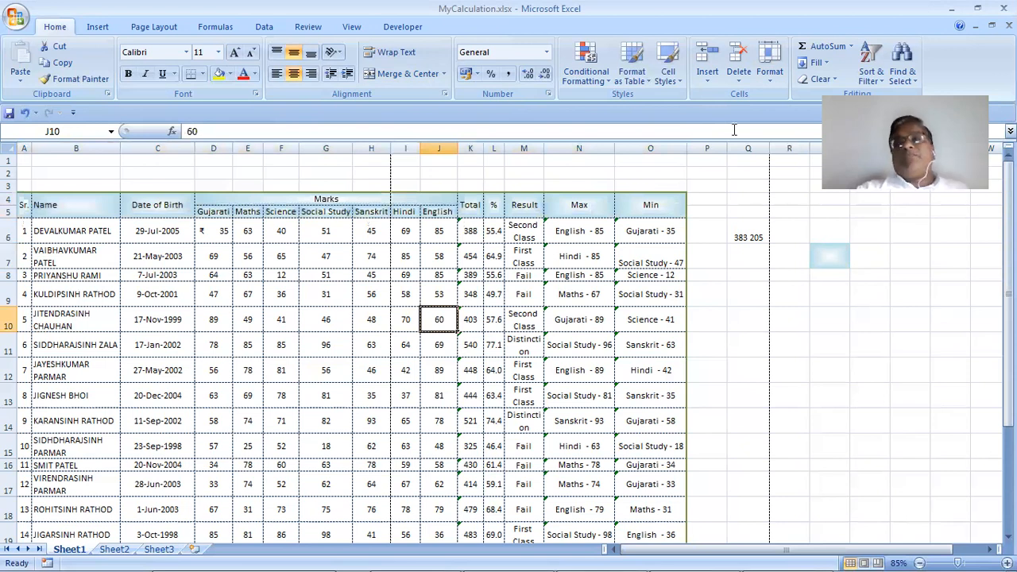
{"action": "left_click_drag", "start_coordinate": [25, 232], "coordinate": [659, 232]}
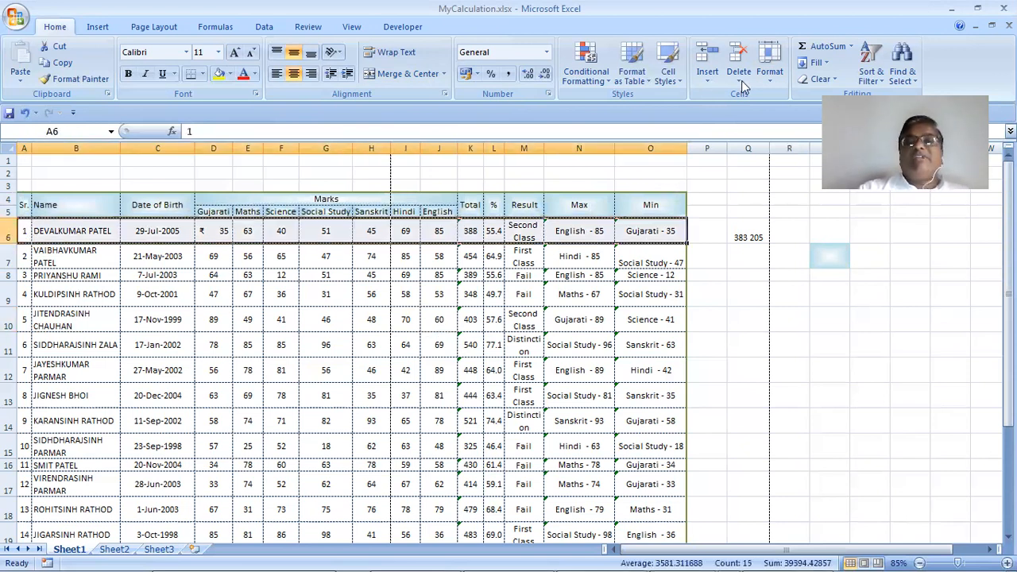
{"action": "left_click", "coordinate": [770, 72]}
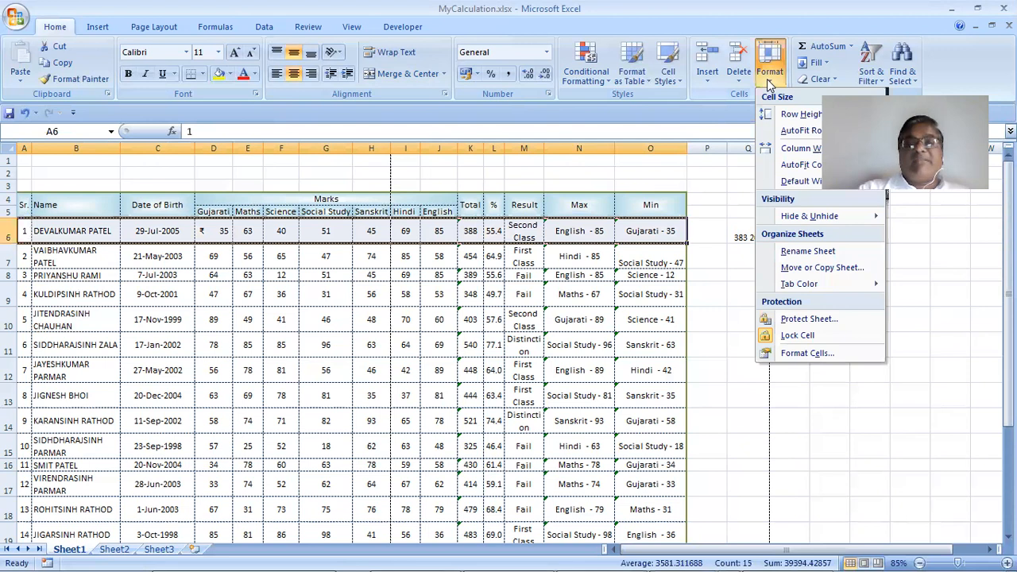
{"action": "left_click", "coordinate": [804, 353]}
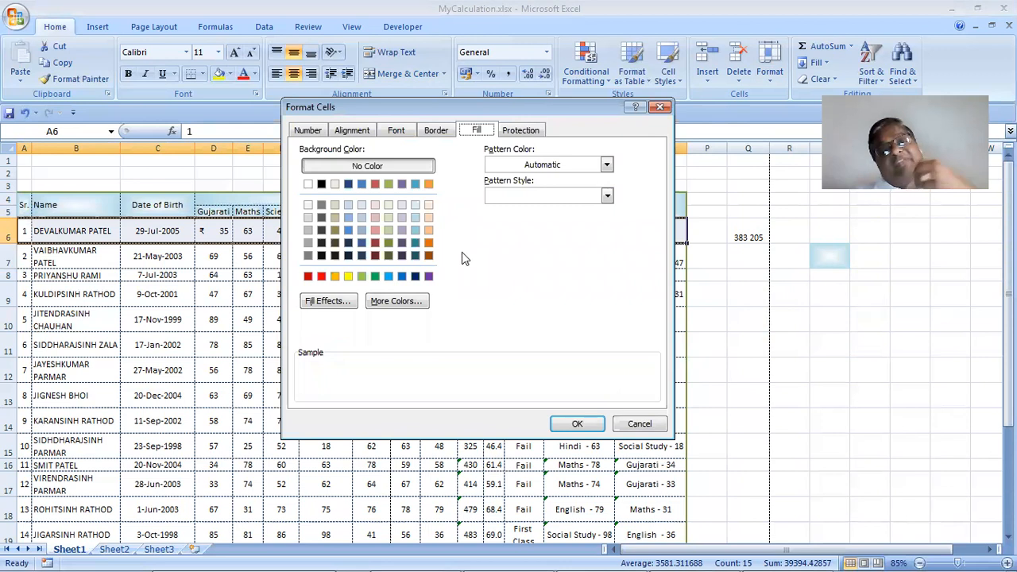
{"action": "left_click", "coordinate": [638, 424]}
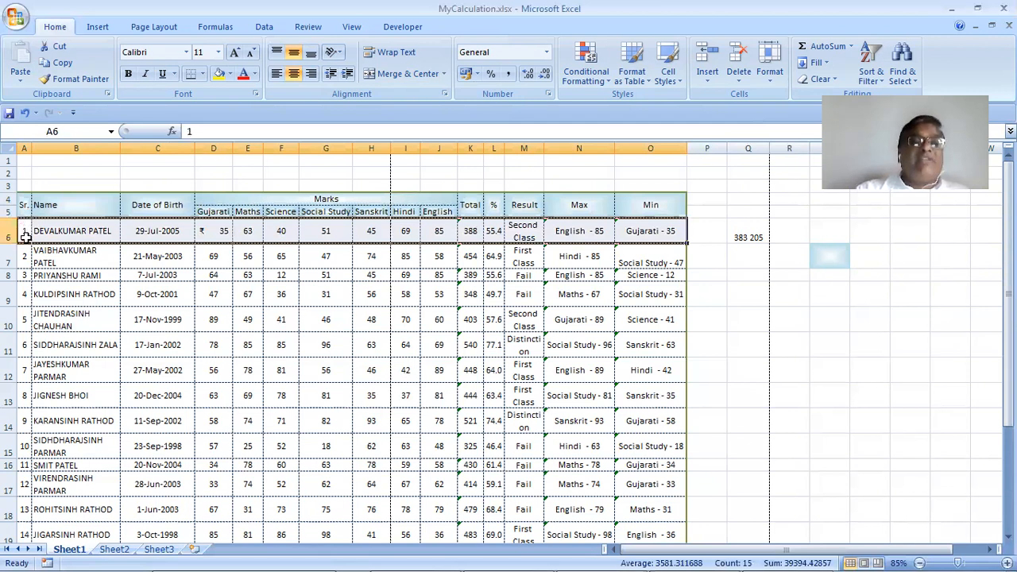
{"action": "left_click_drag", "start_coordinate": [27, 238], "coordinate": [336, 281]}
{"action": "left_click_drag", "start_coordinate": [636, 531], "coordinate": [643, 505]}
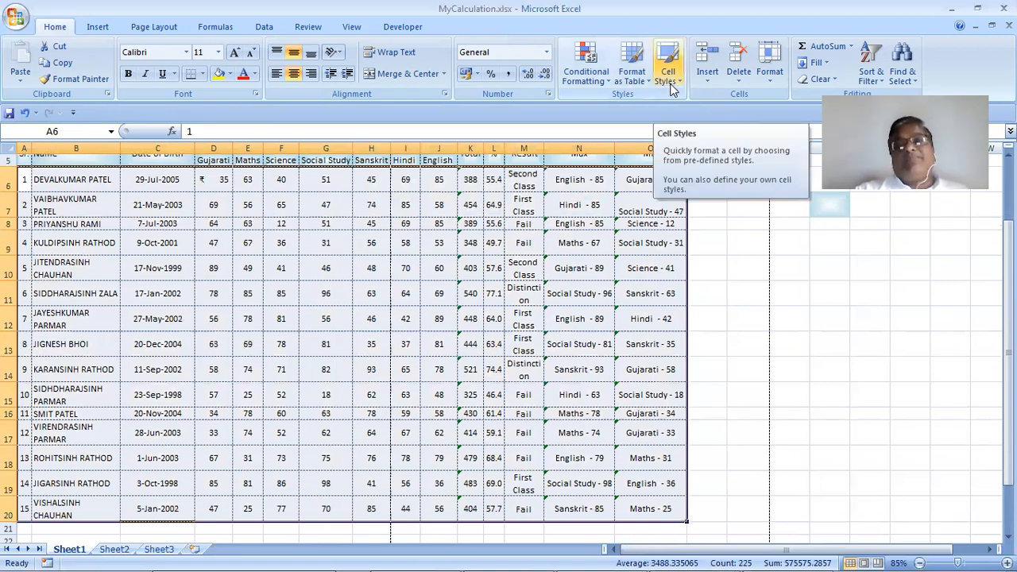
{"action": "left_click", "coordinate": [668, 76]}
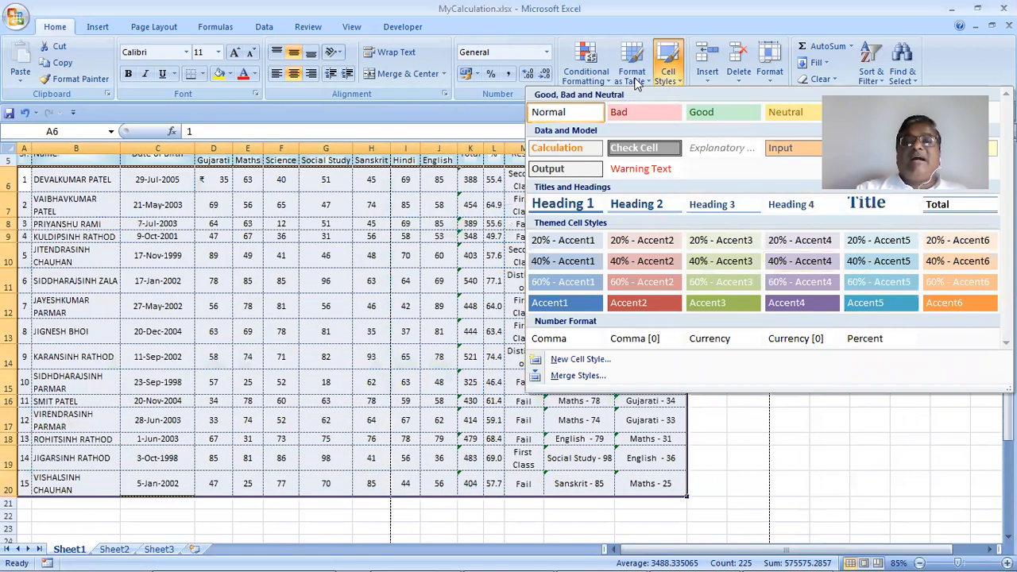
{"action": "left_click", "coordinate": [636, 80]}
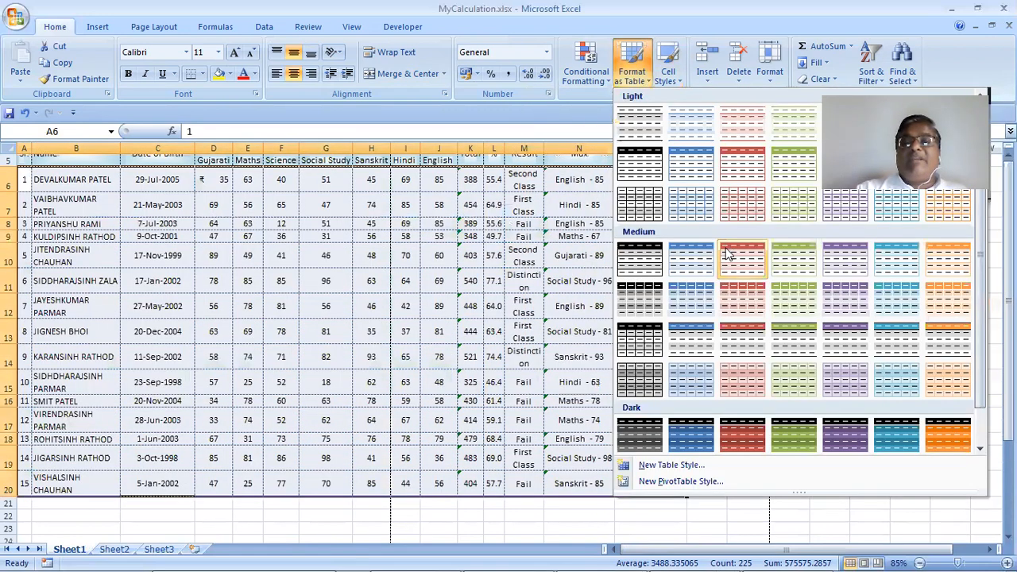
{"action": "left_click", "coordinate": [898, 266]}
{"action": "left_click", "coordinate": [451, 310]}
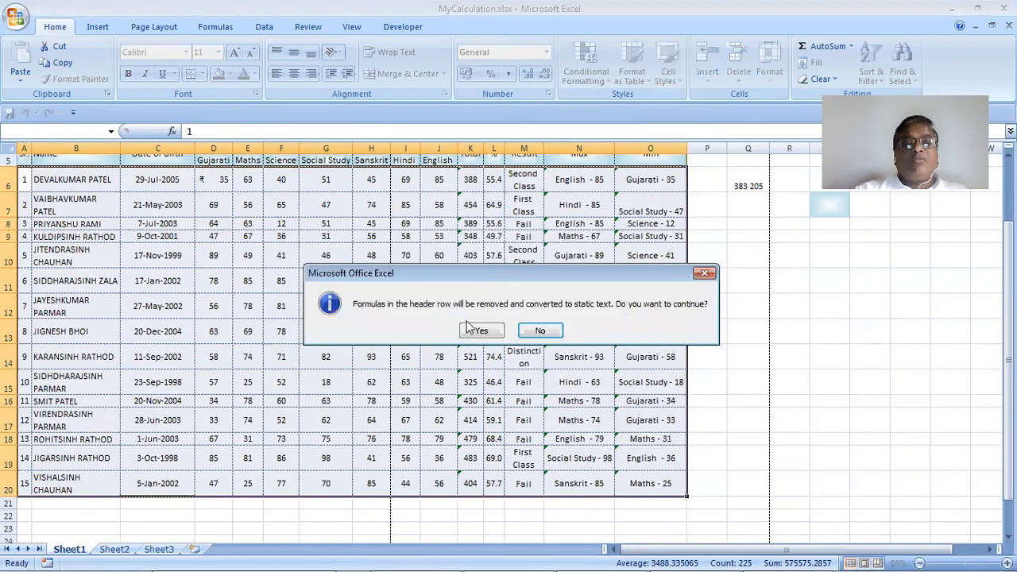
{"action": "left_click", "coordinate": [479, 331]}
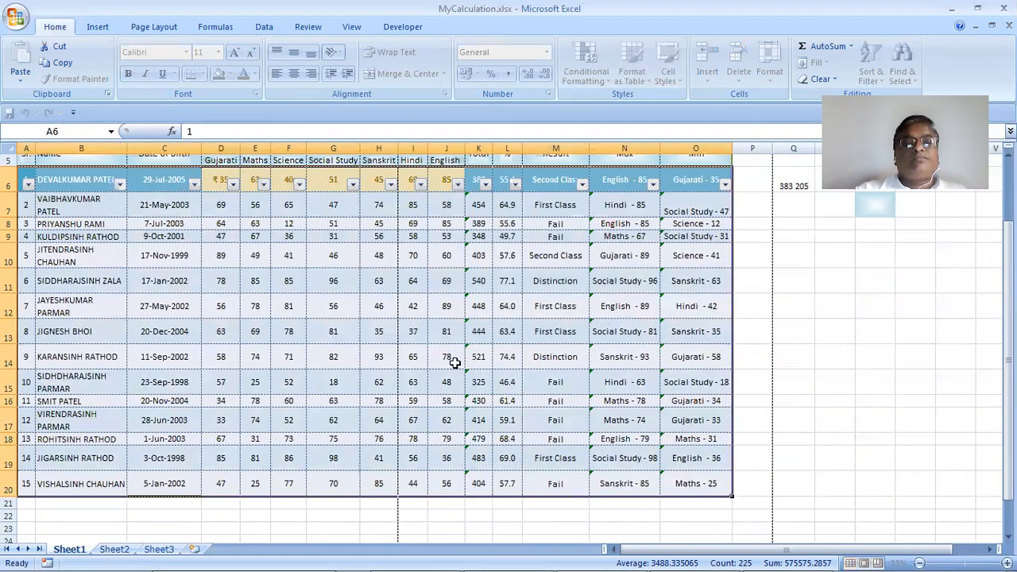
{"action": "left_click", "coordinate": [452, 360]}
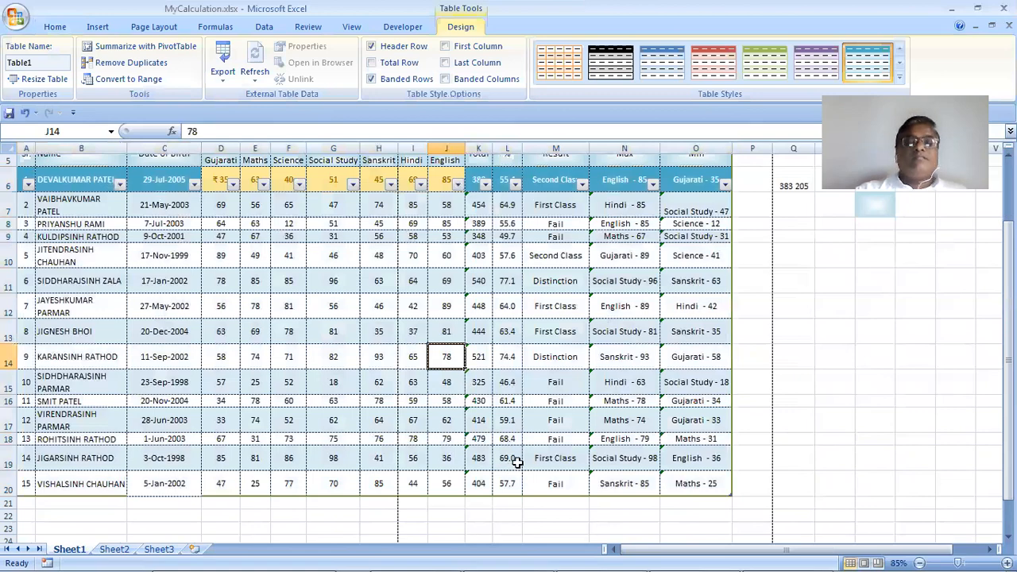
{"action": "scroll", "coordinate": [516, 461], "scroll_direction": "up", "scroll_amount": 2}
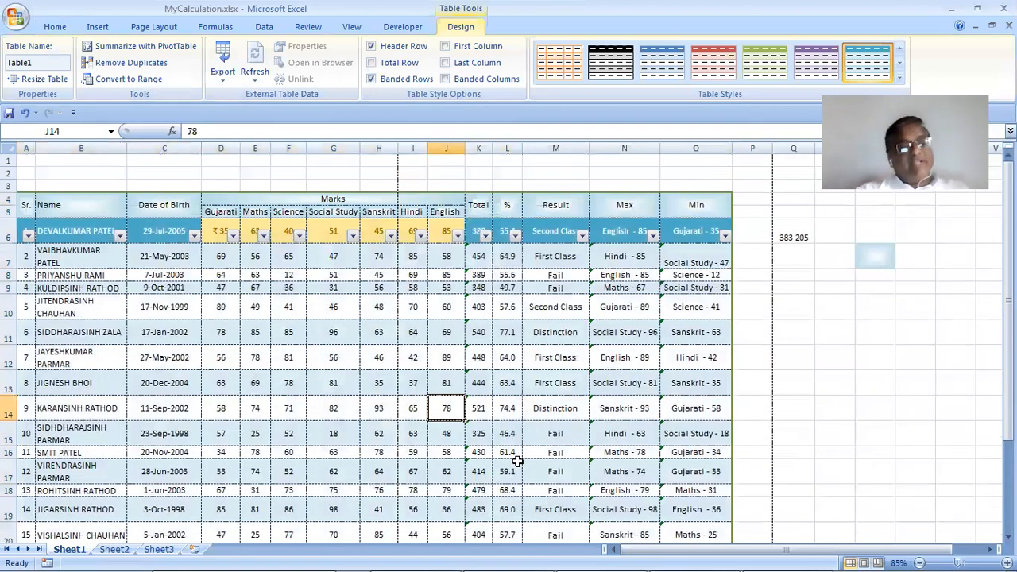
{"action": "key", "text": "ctrl+z"}
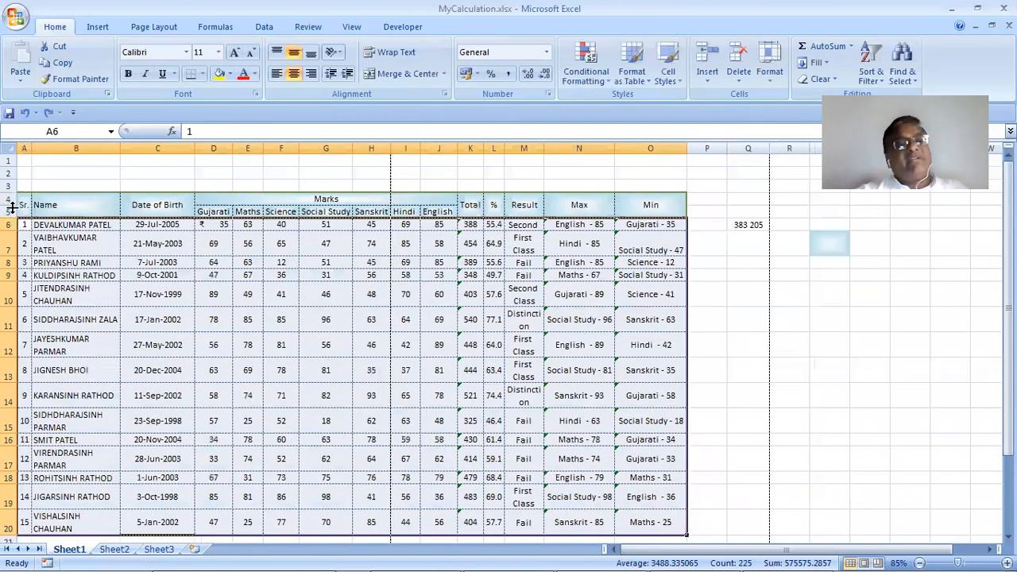
{"action": "left_click_drag", "start_coordinate": [25, 213], "coordinate": [650, 526]}
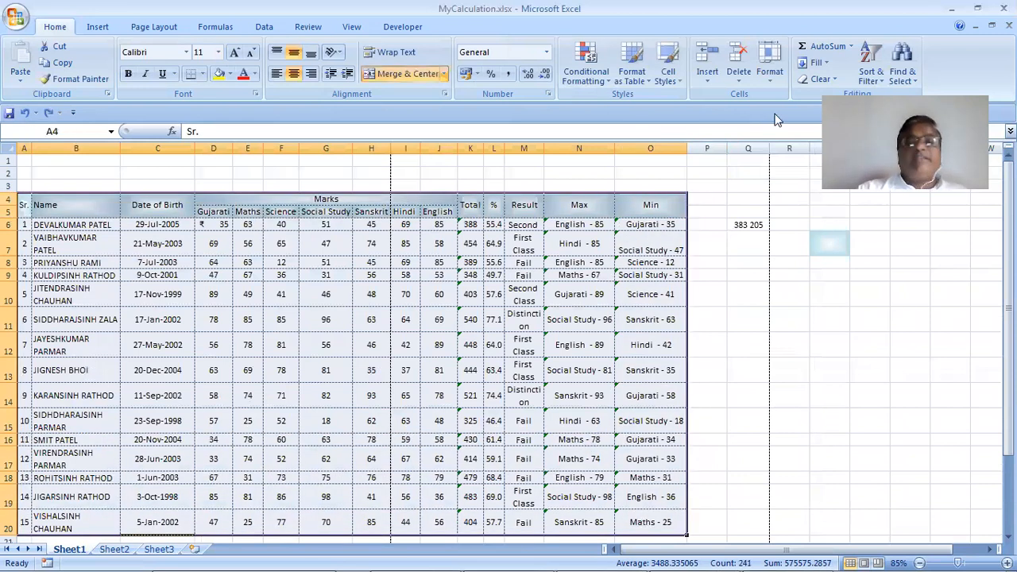
{"action": "left_click", "coordinate": [629, 79]}
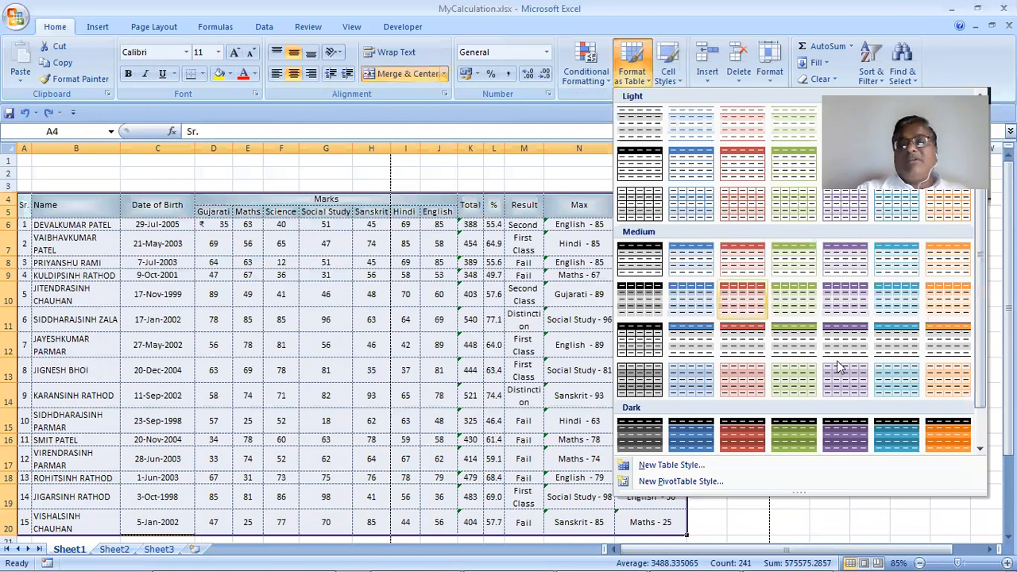
{"action": "left_click", "coordinate": [697, 380]}
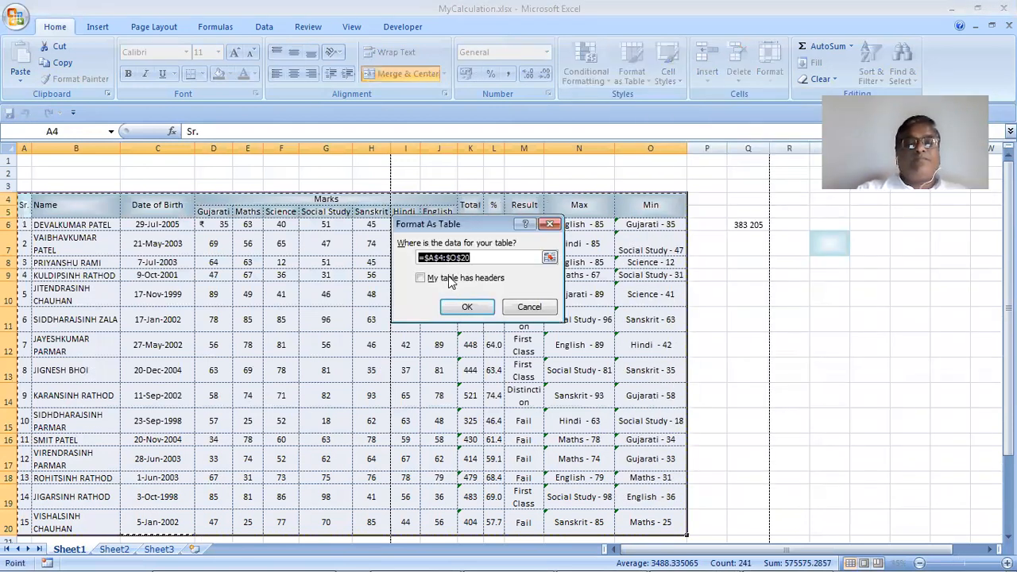
{"action": "left_click", "coordinate": [450, 279]}
{"action": "left_click", "coordinate": [464, 307]}
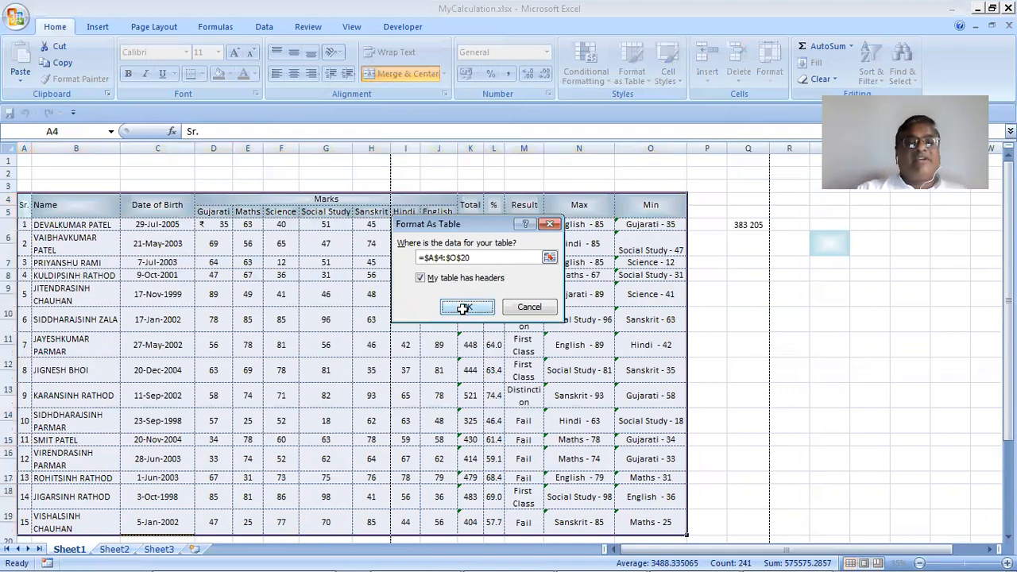
{"action": "left_click", "coordinate": [462, 309]}
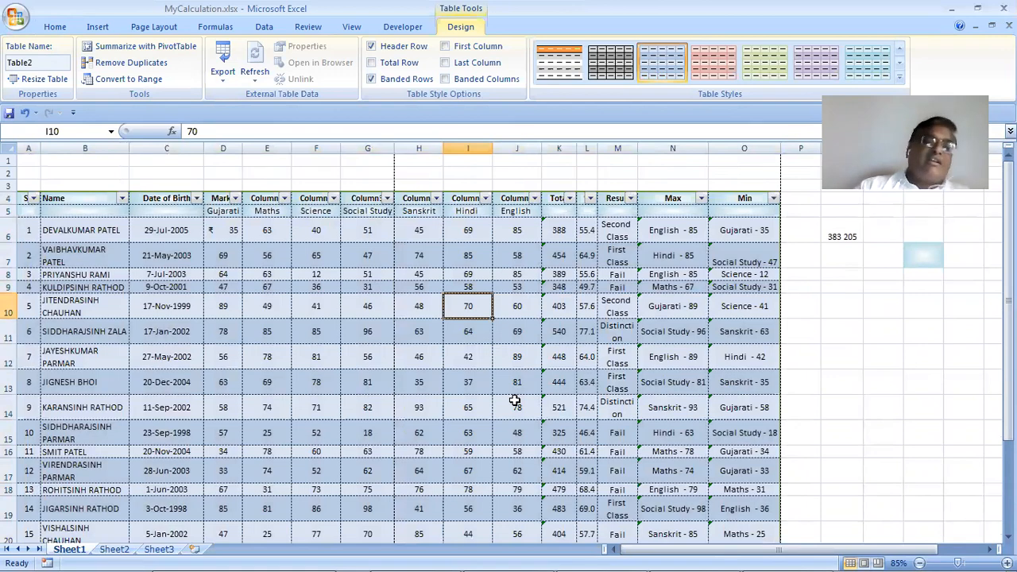
{"action": "scroll", "coordinate": [515, 400], "scroll_direction": "down", "scroll_amount": 2}
{"action": "scroll", "coordinate": [522, 193], "scroll_direction": "up", "scroll_amount": 2}
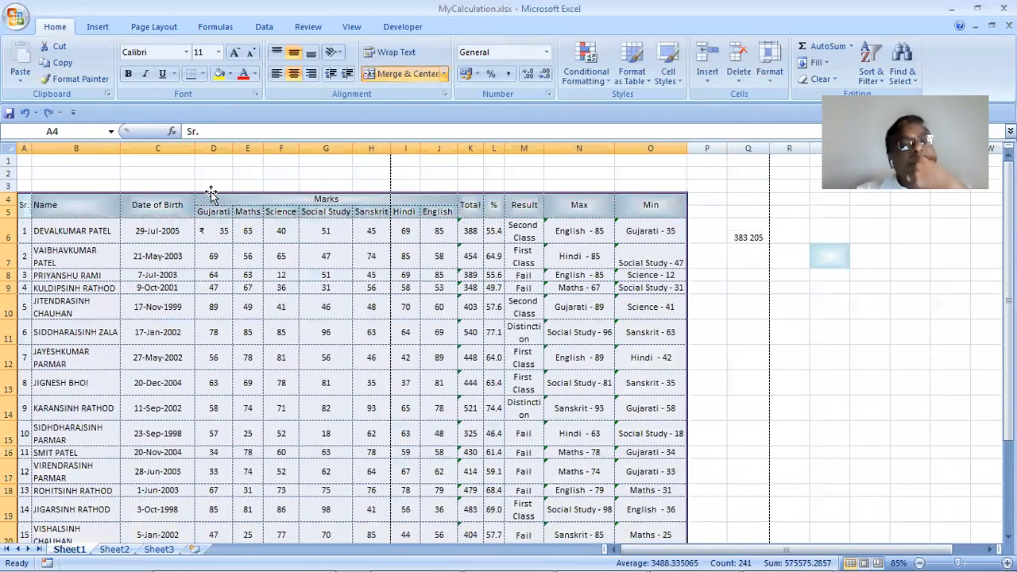
{"action": "left_click", "coordinate": [633, 71]}
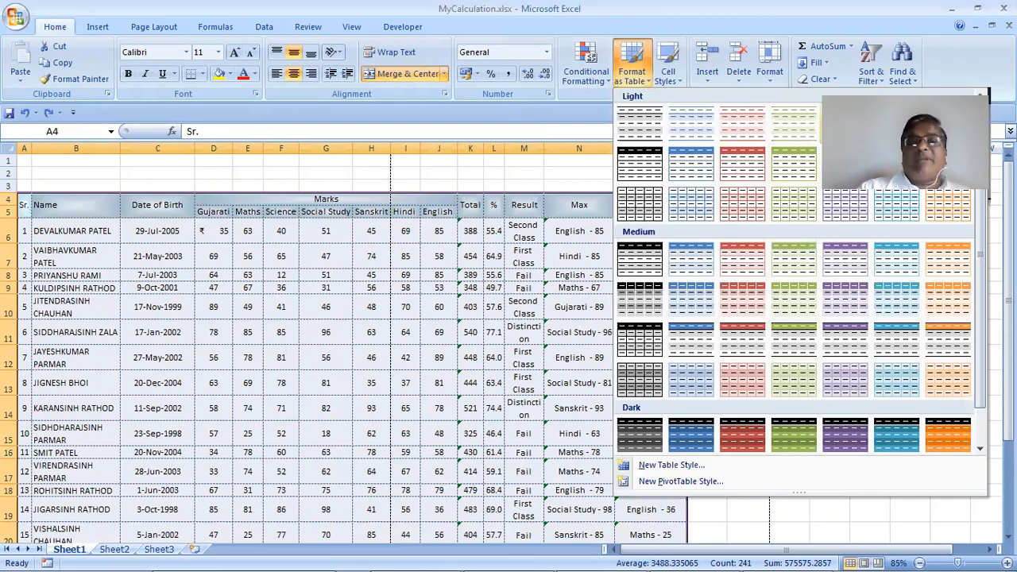
{"action": "left_click", "coordinate": [844, 125]}
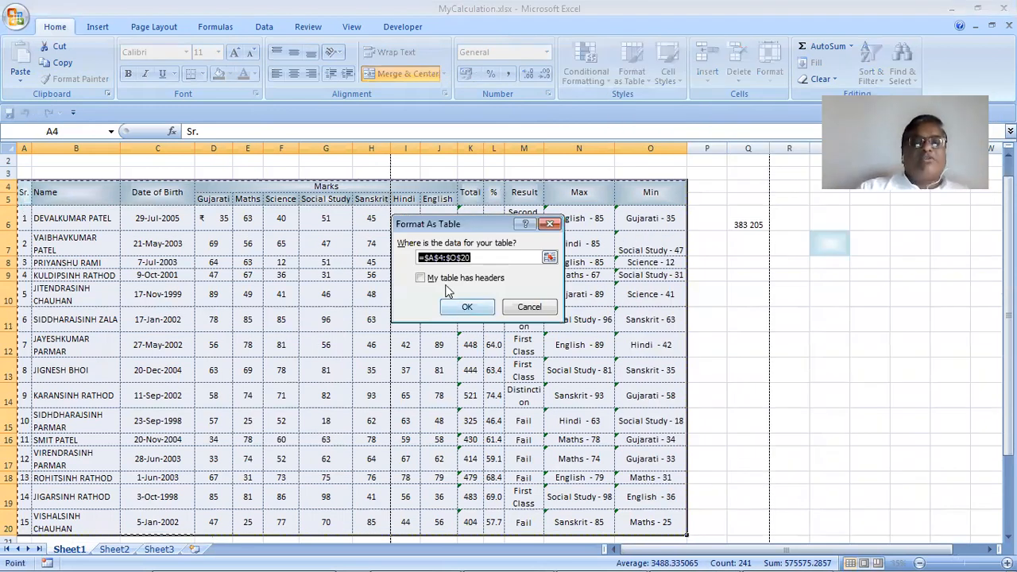
{"action": "left_click", "coordinate": [458, 308]}
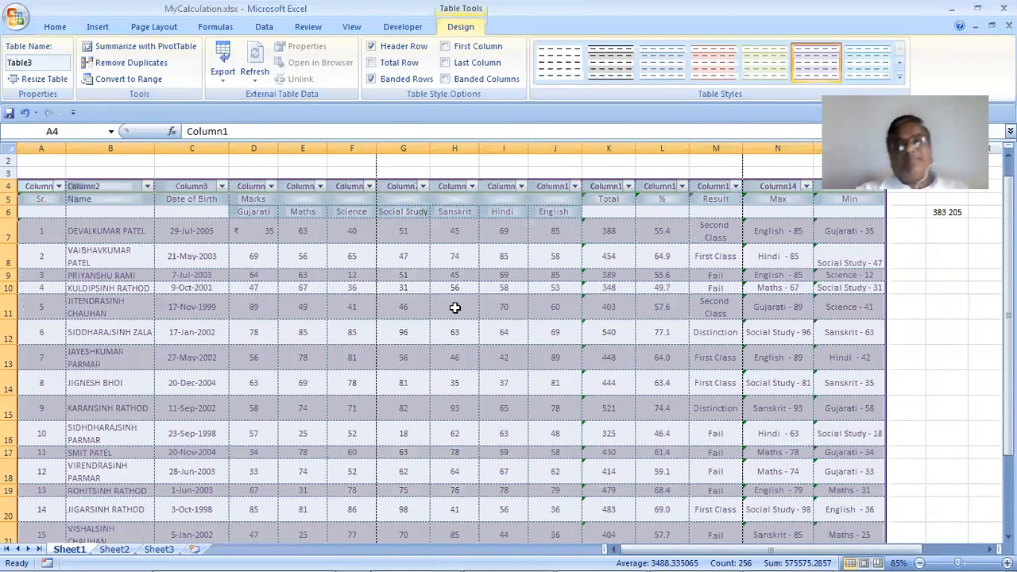
{"action": "key", "text": "ctrl+z"}
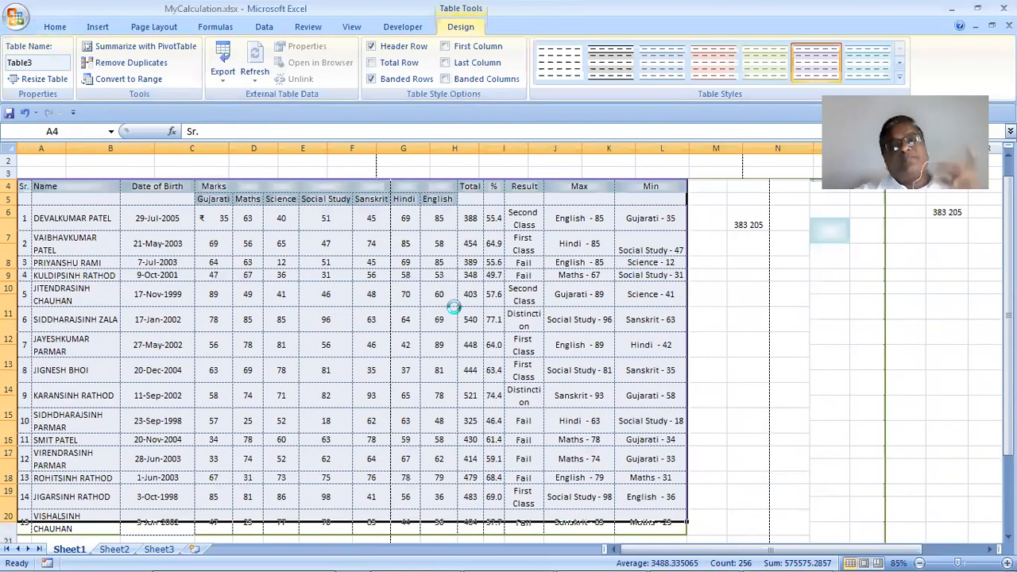
Open the Protection settings for Min cell O7 and leave both Locked and Hidden unticked
{"action": "left_click", "coordinate": [634, 243]}
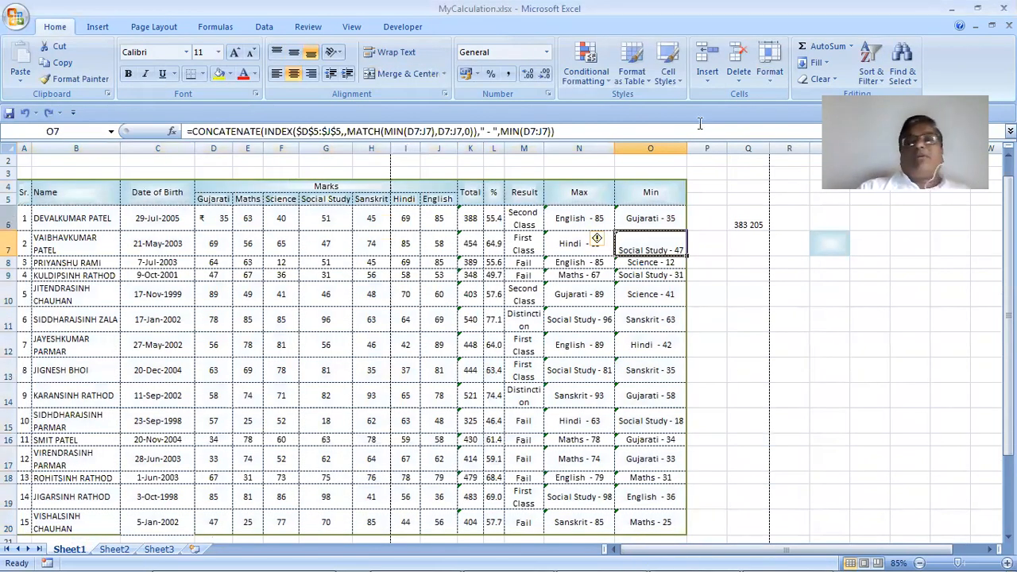
{"action": "left_click", "coordinate": [766, 76]}
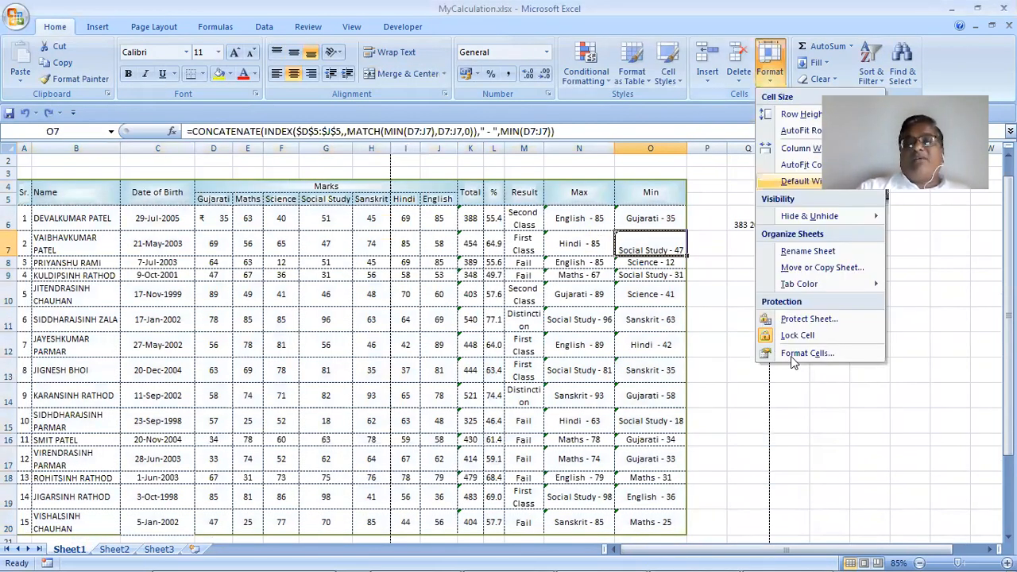
{"action": "left_click", "coordinate": [791, 356]}
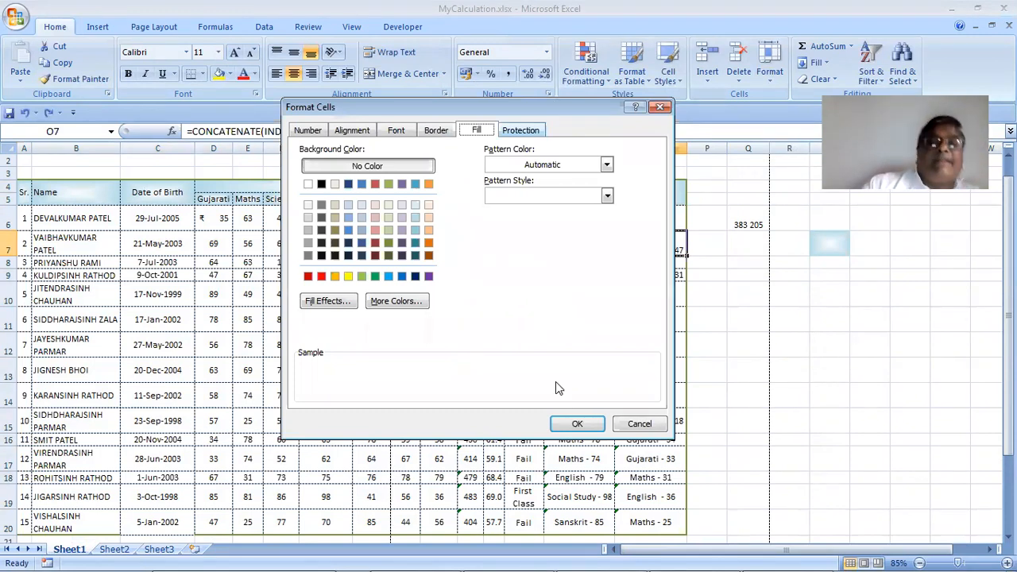
{"action": "key", "text": "ctrl+Tab"}
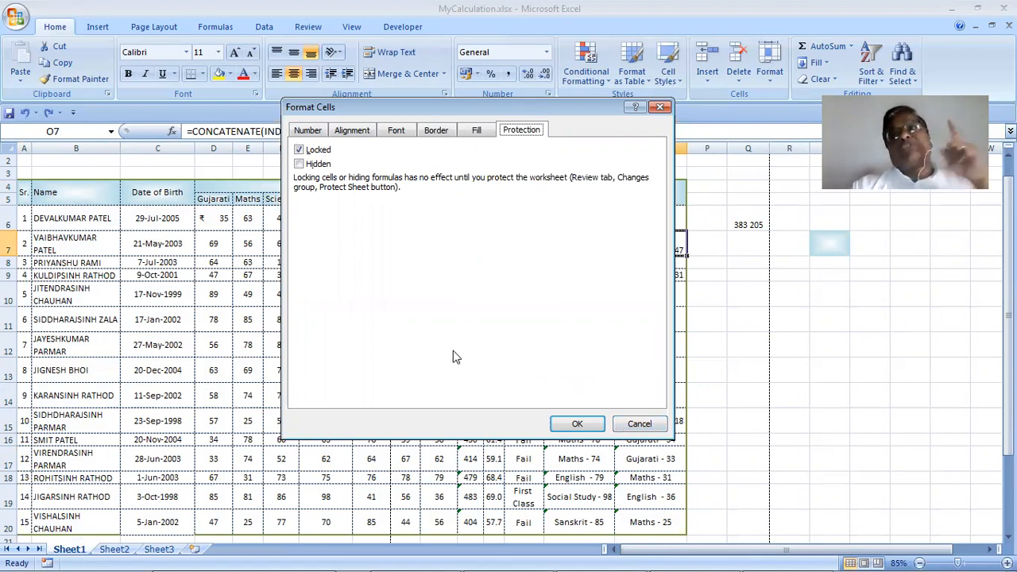
{"action": "left_click", "coordinate": [317, 150]}
{"action": "left_click", "coordinate": [322, 165]}
{"action": "left_click", "coordinate": [325, 150]}
{"action": "left_click", "coordinate": [327, 165]}
{"action": "key", "text": "alt+l"}
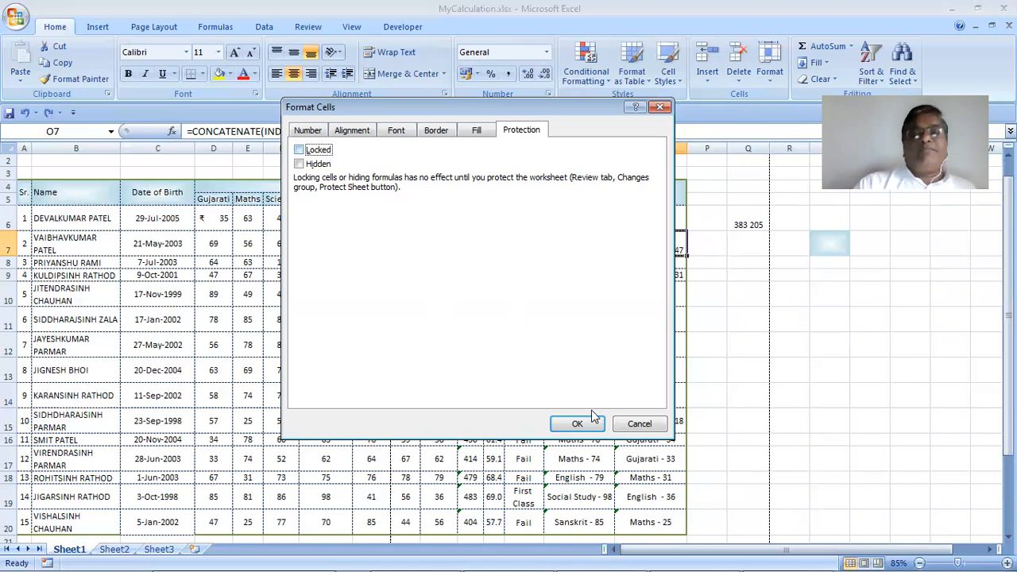
{"action": "left_click", "coordinate": [626, 424]}
{"action": "left_click", "coordinate": [617, 395]}
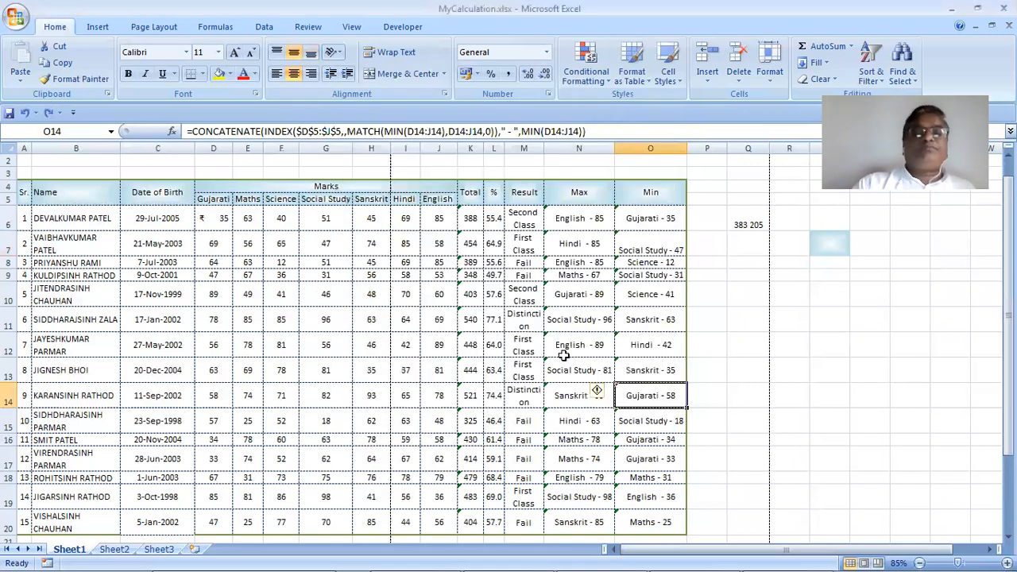
Select the Max column N6:N20 and look over the sheet and workbook protection options
{"action": "left_click_drag", "start_coordinate": [582, 218], "coordinate": [576, 521]}
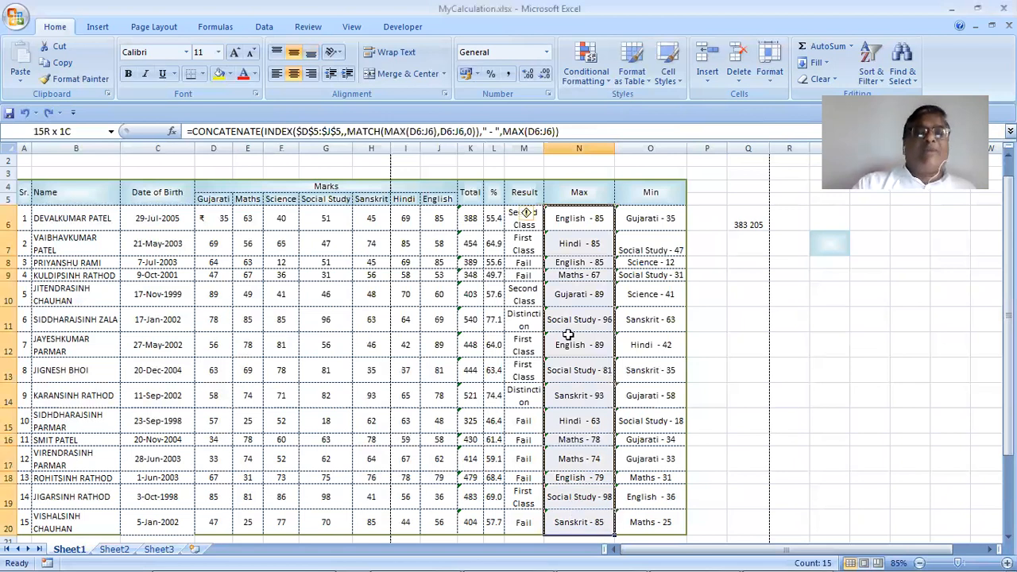
{"action": "left_click", "coordinate": [301, 29]}
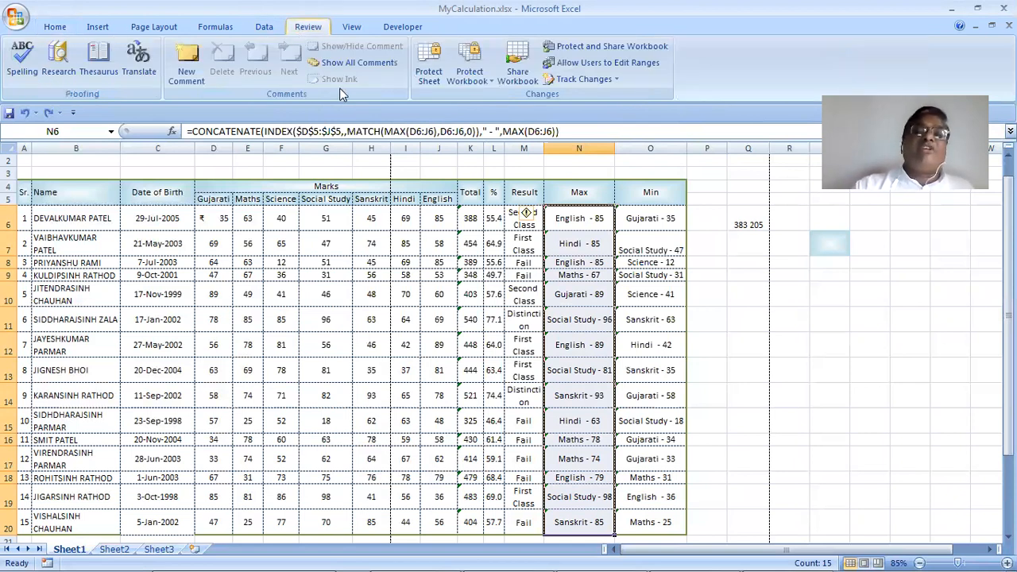
{"action": "left_click", "coordinate": [440, 71]}
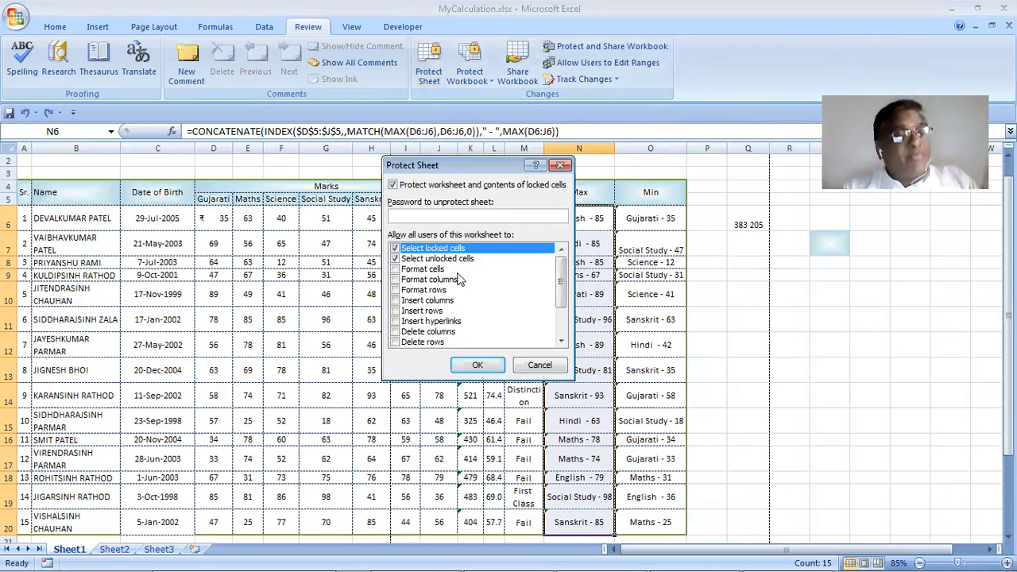
{"action": "left_click", "coordinate": [523, 367]}
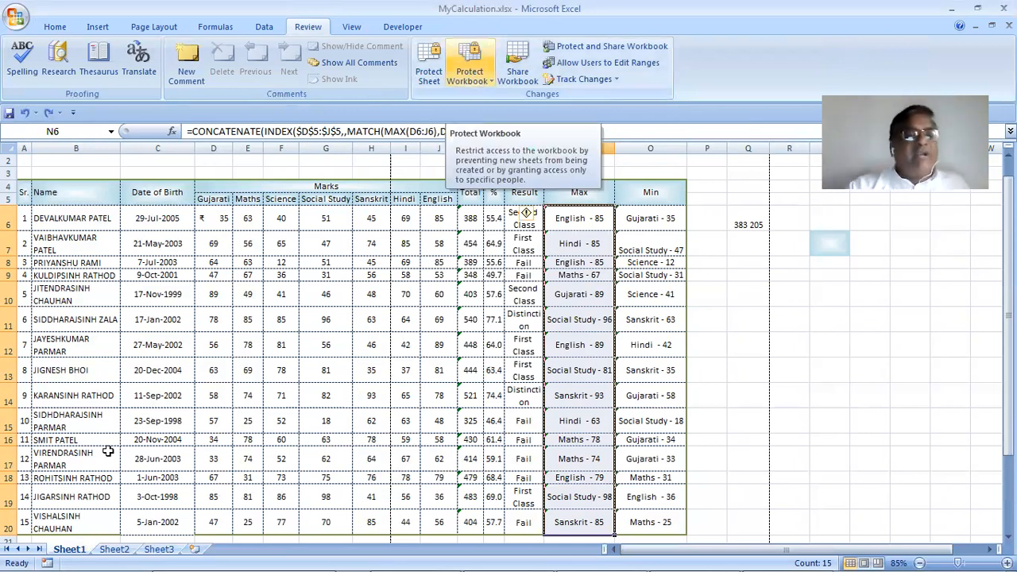
{"action": "left_click", "coordinate": [449, 80]}
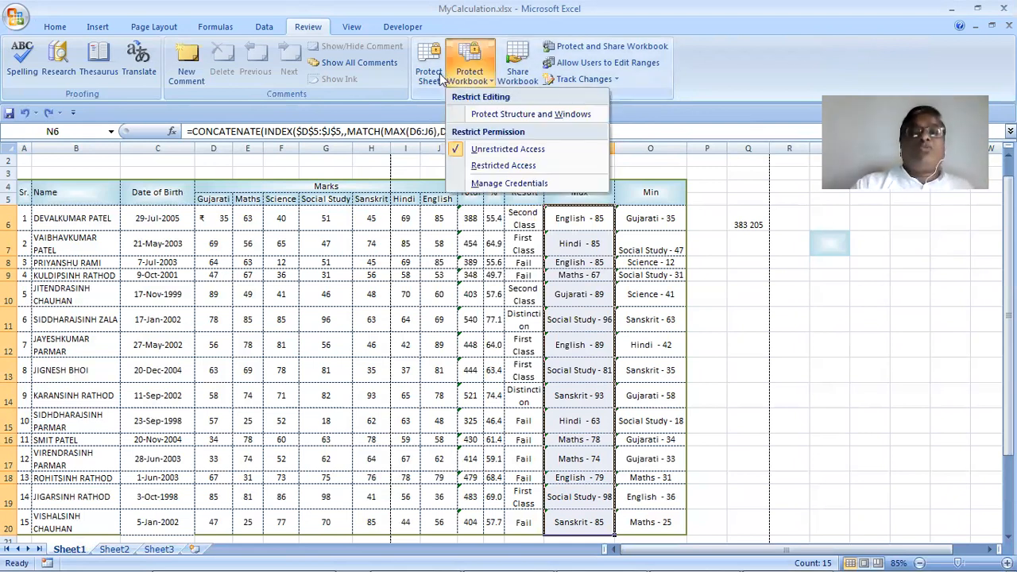
Protect Sheet1 with a password, entering it twice to confirm
{"action": "left_click", "coordinate": [438, 74]}
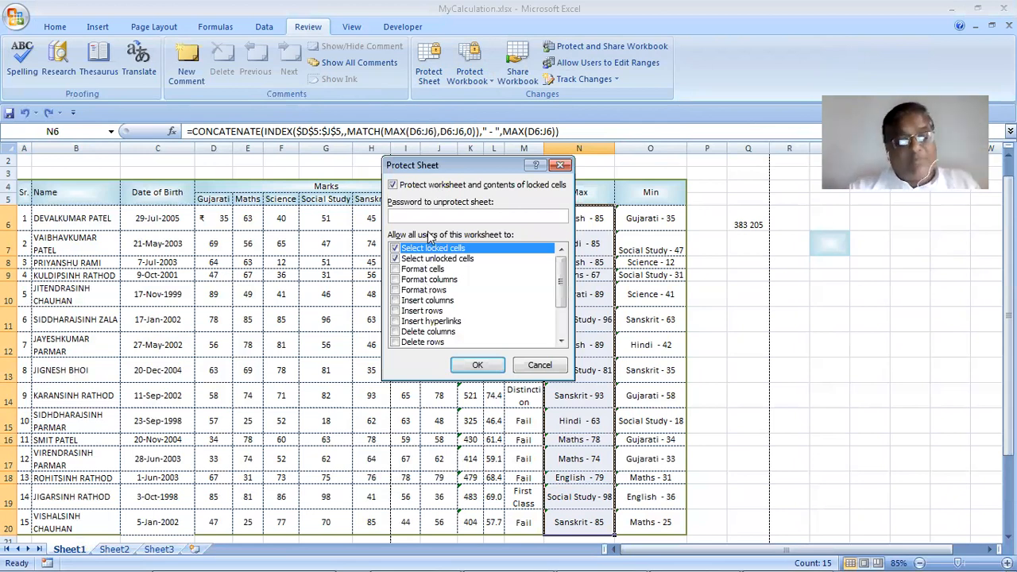
{"action": "type", "text": "123"}
{"action": "left_click", "coordinate": [489, 367]}
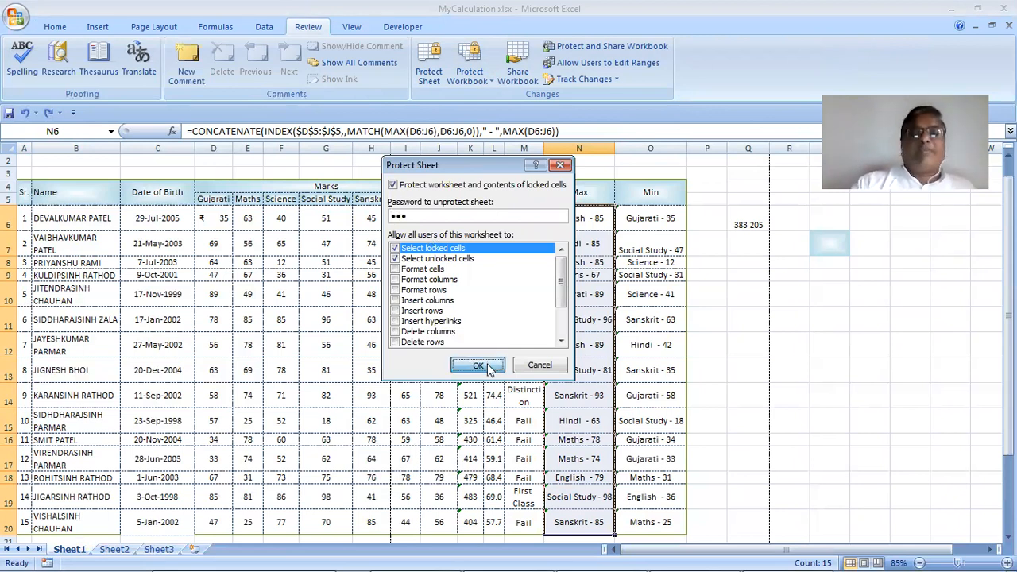
{"action": "type", "text": "123"}
{"action": "left_click", "coordinate": [490, 317]}
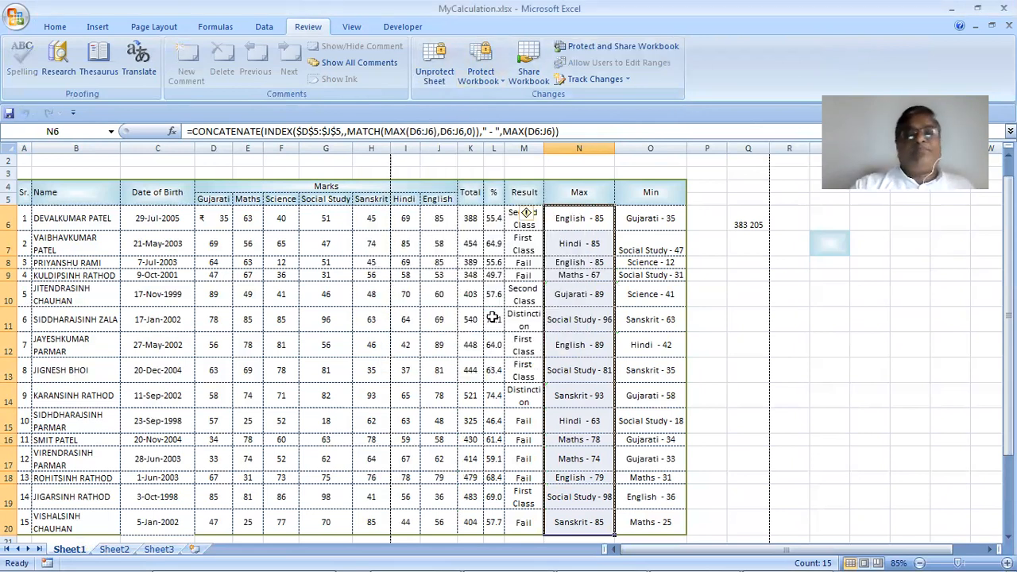
Try deleting N15, K15 and H15, dismissing each read-only warning
{"action": "left_click", "coordinate": [572, 426]}
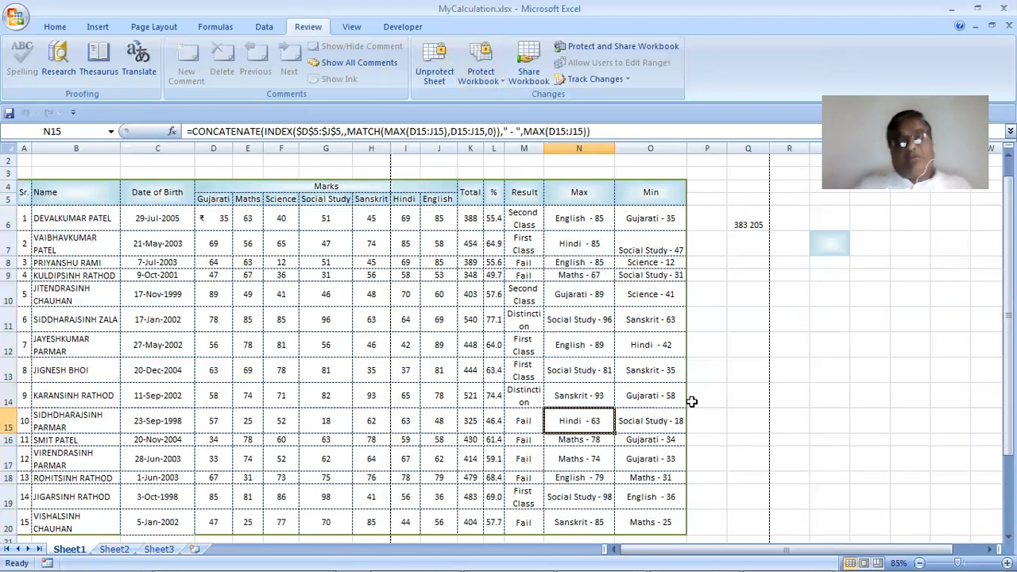
{"action": "key", "text": "Delete"}
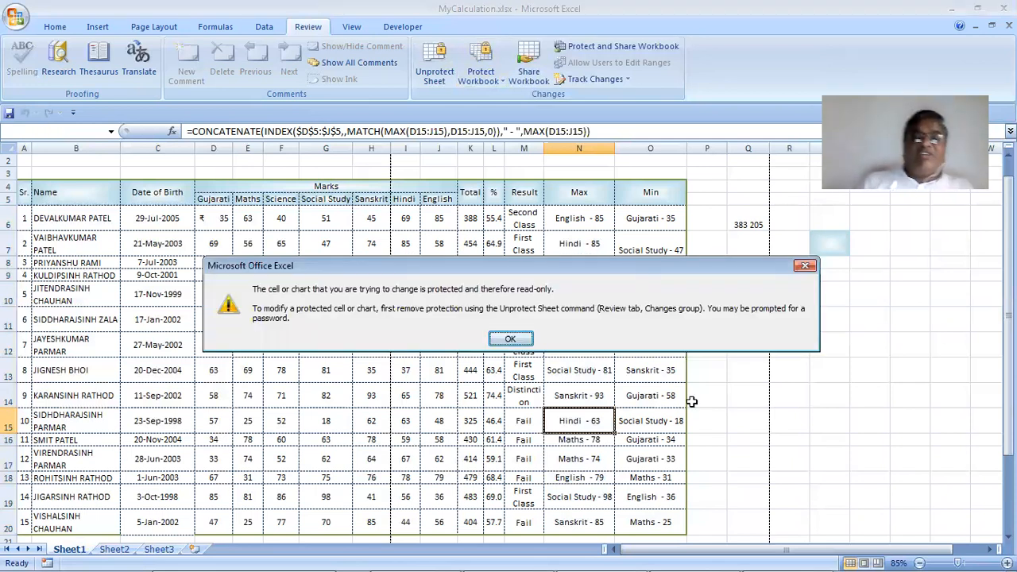
{"action": "key", "text": "Return"}
{"action": "key", "text": "Left"}
{"action": "key", "text": "Left"}
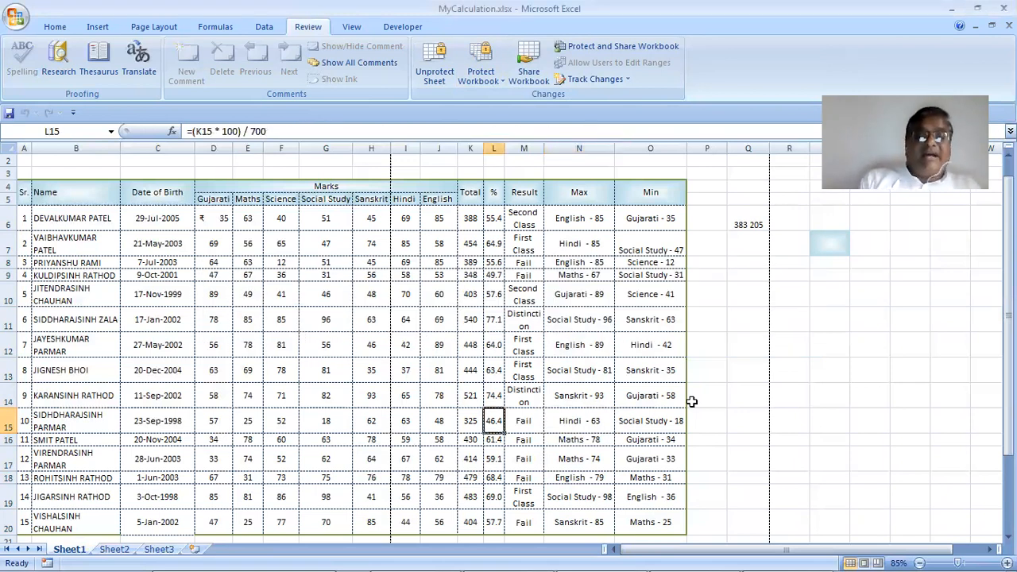
{"action": "key", "text": "Left"}
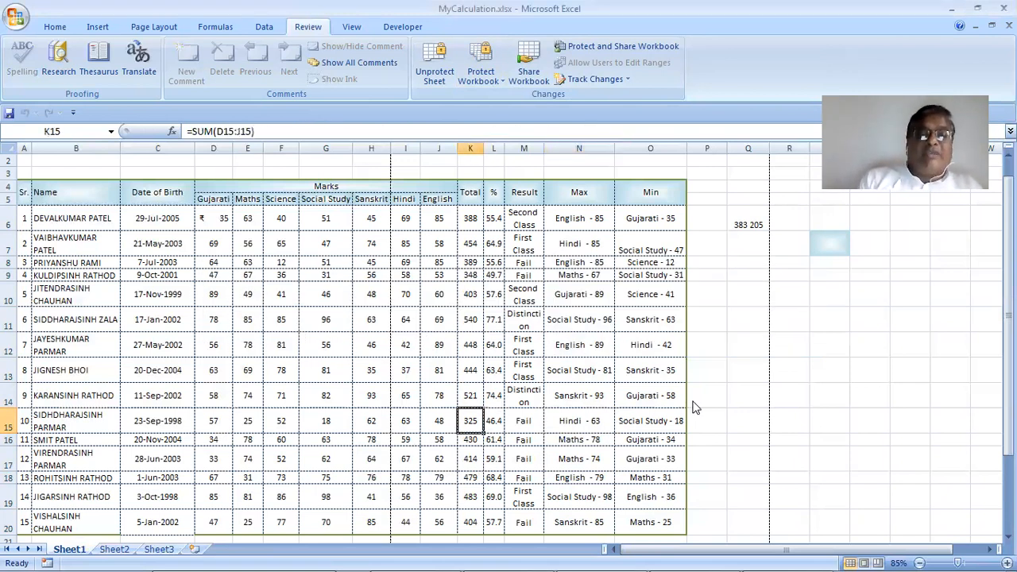
{"action": "key", "text": "Delete"}
{"action": "key", "text": "Return"}
{"action": "key", "text": "Left"}
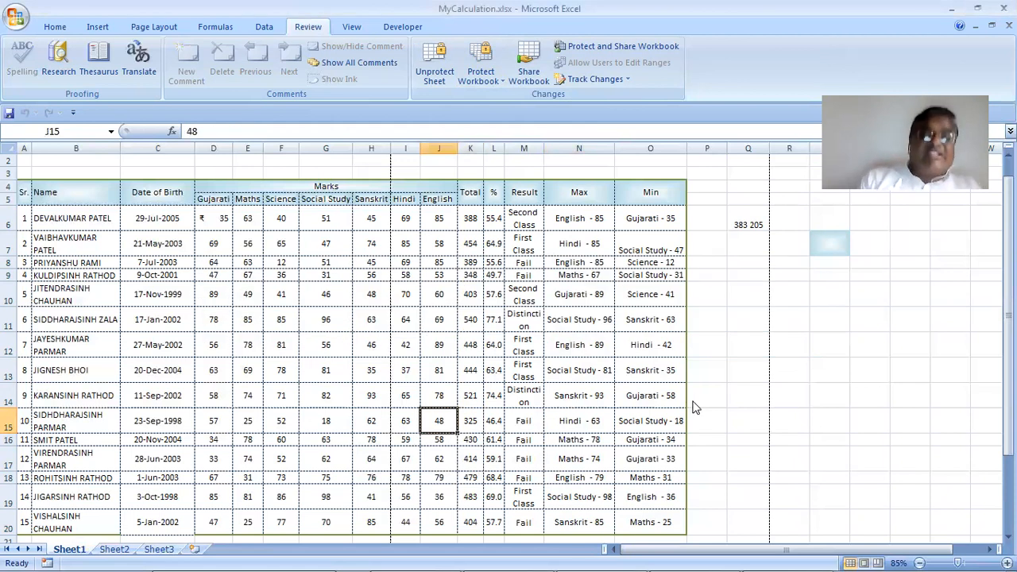
{"action": "key", "text": "Left"}
{"action": "key", "text": "Left"}
{"action": "key", "text": "Delete"}
{"action": "key", "text": "Return"}
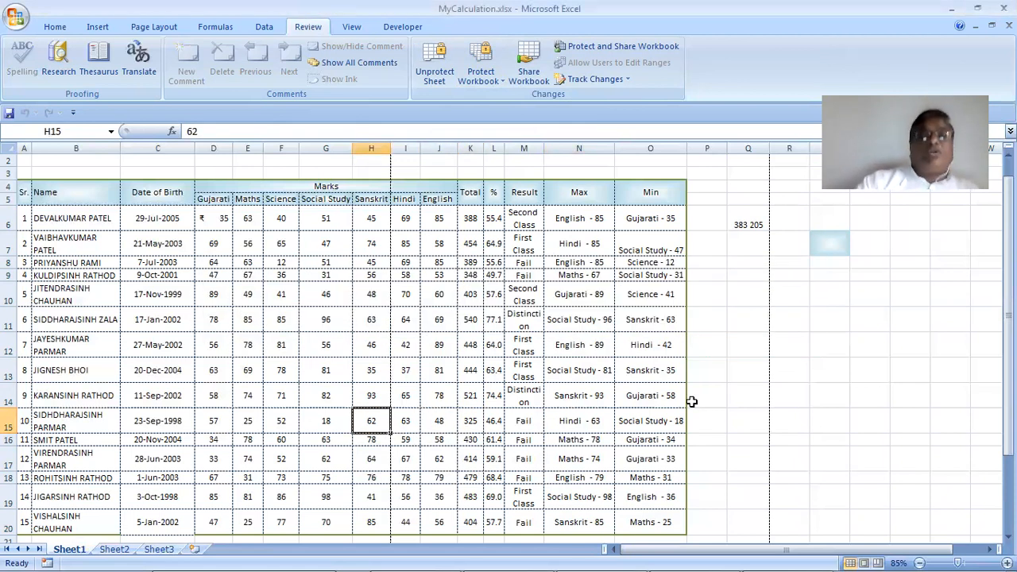
Unprotect Sheet1 by entering its password, then select the Max column from N6
{"action": "left_click", "coordinate": [433, 75]}
{"action": "type", "text": "123"}
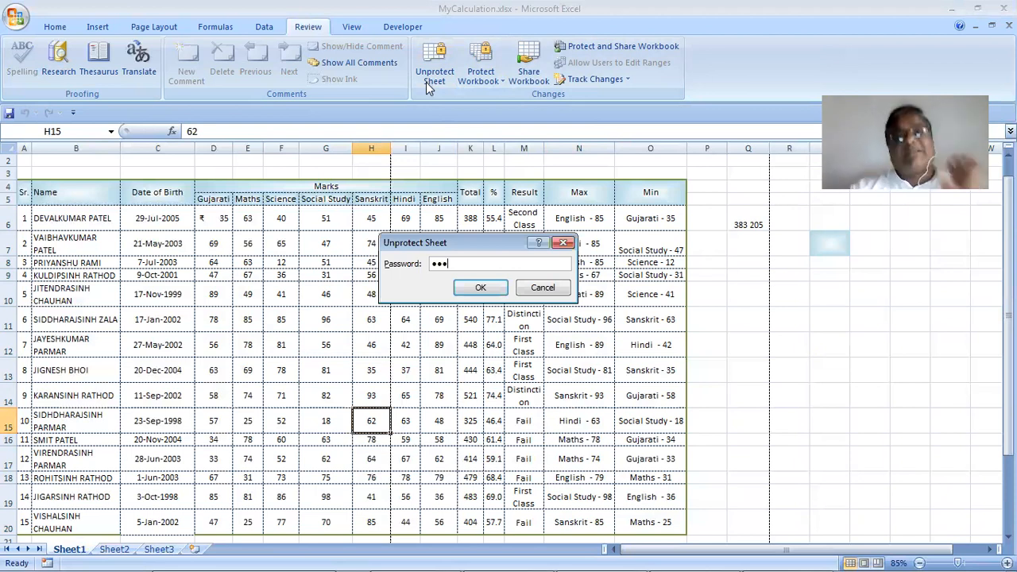
{"action": "left_click", "coordinate": [484, 288]}
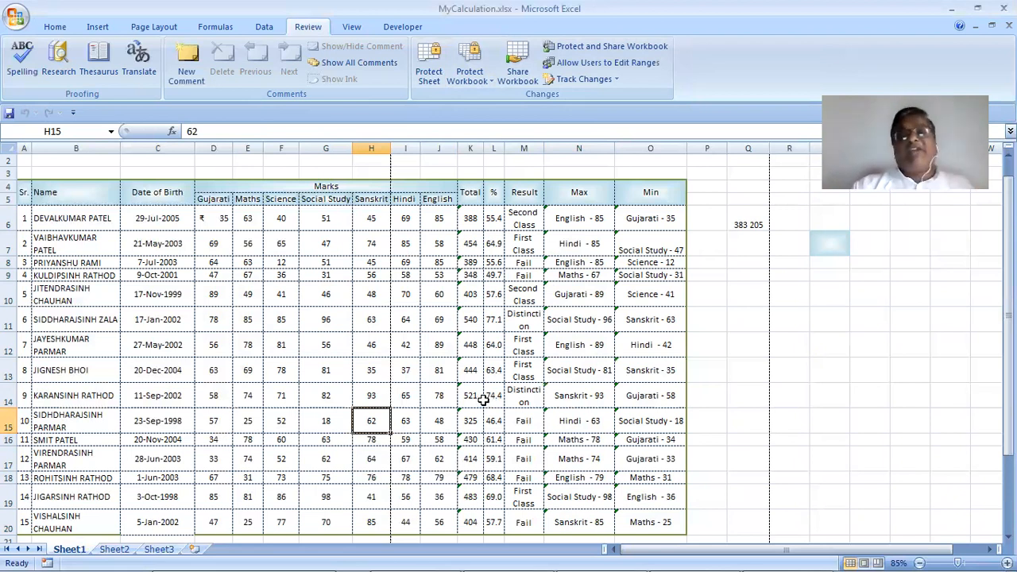
{"action": "left_click_drag", "start_coordinate": [566, 219], "coordinate": [585, 518]}
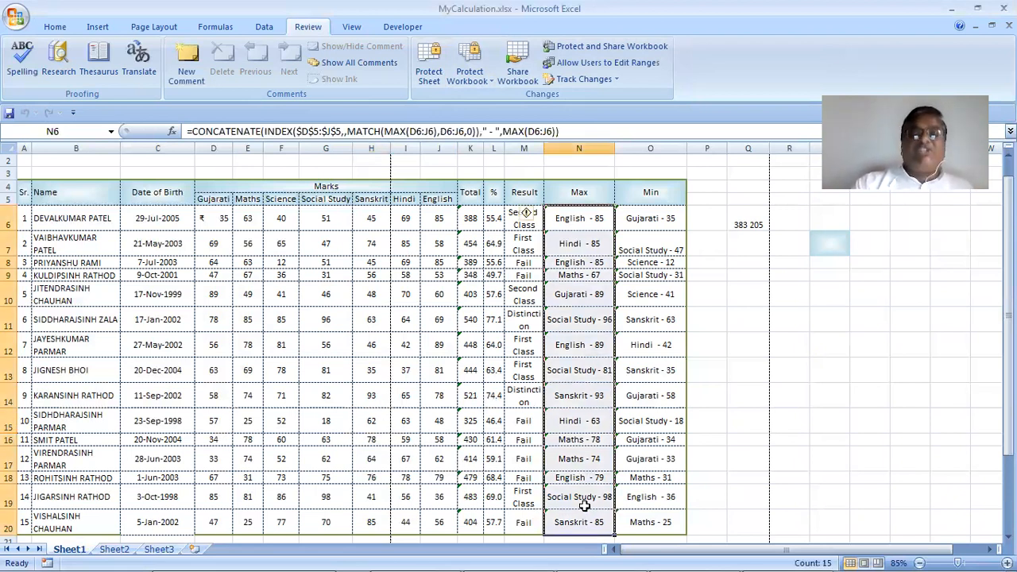
Set the selected Max cells to unlocked with Hidden ticked in Format Cells Protection
{"action": "left_click", "coordinate": [49, 29]}
{"action": "left_click", "coordinate": [769, 62]}
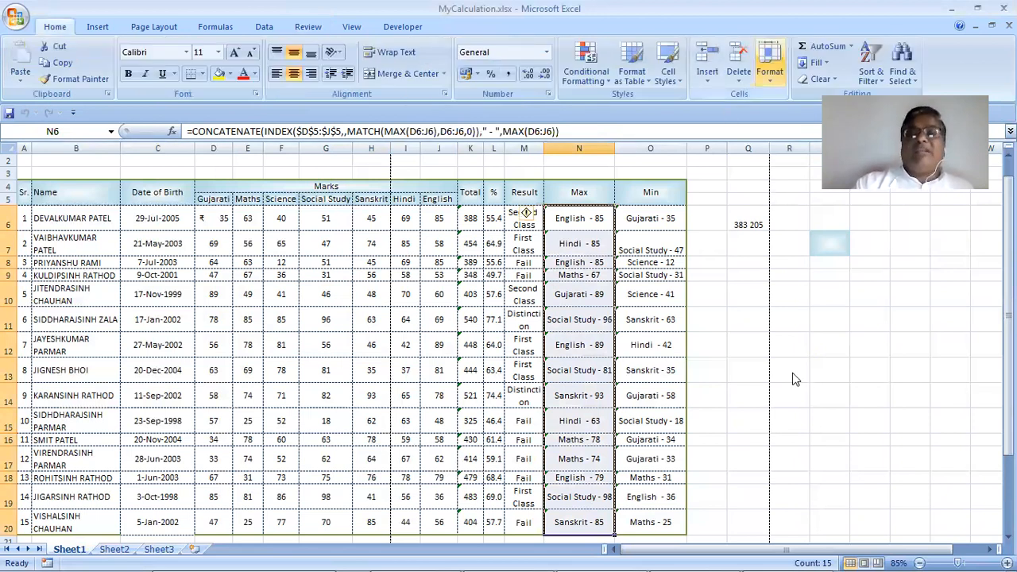
{"action": "key", "text": "Return"}
{"action": "left_click", "coordinate": [318, 149]}
{"action": "left_click", "coordinate": [318, 163]}
{"action": "left_click", "coordinate": [574, 425]}
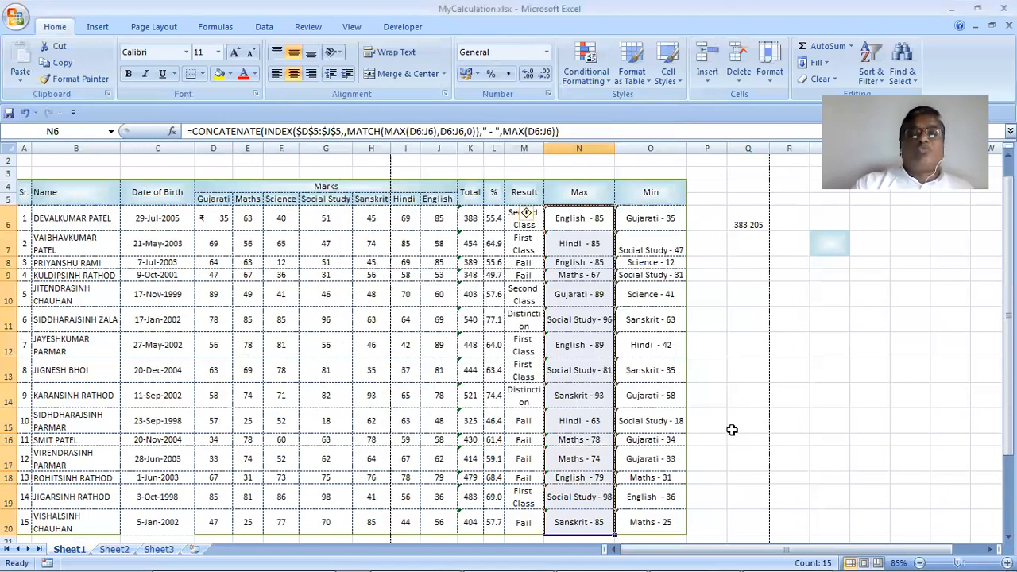
{"action": "left_click", "coordinate": [719, 425]}
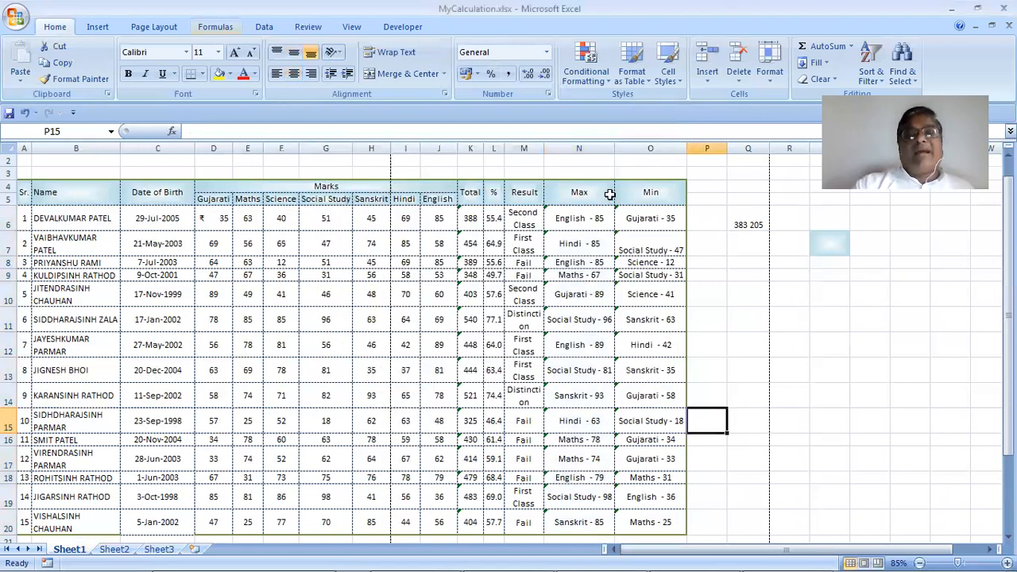
Protect the sheet without a password, test typing in N10, cancel, then unprotect
{"action": "left_click_drag", "start_coordinate": [582, 193], "coordinate": [582, 518]}
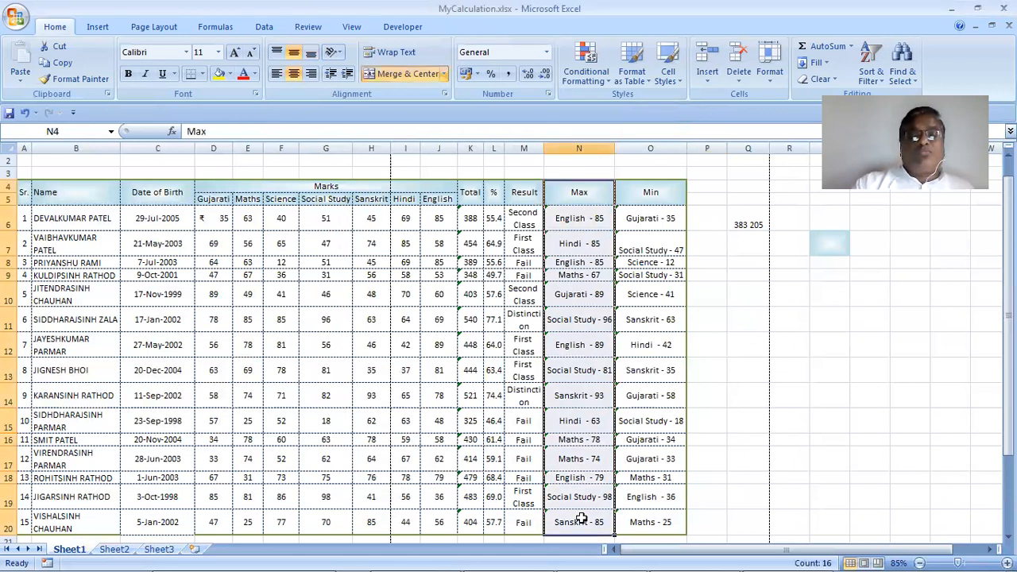
{"action": "left_click", "coordinate": [302, 26]}
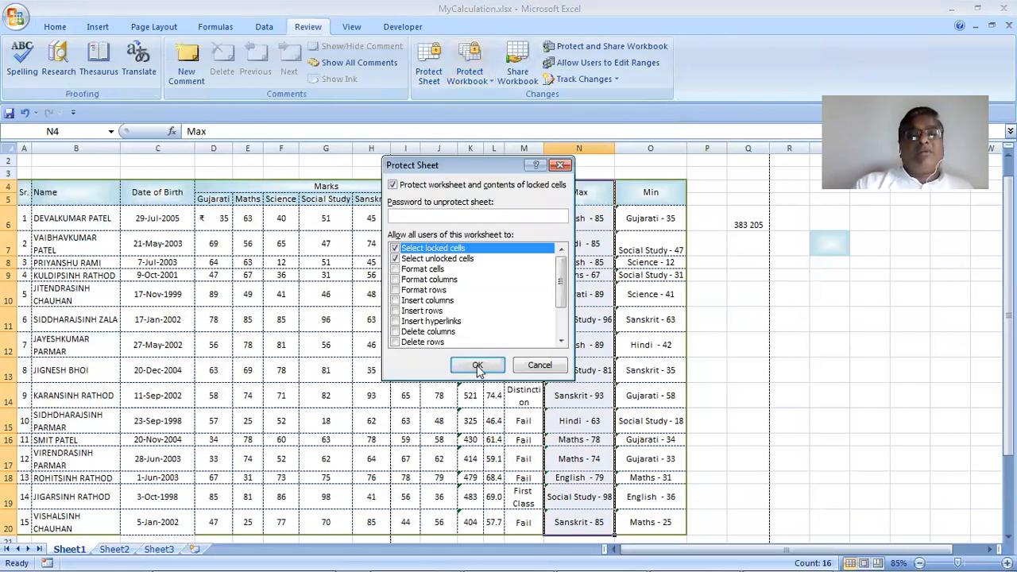
{"action": "left_click", "coordinate": [537, 364]}
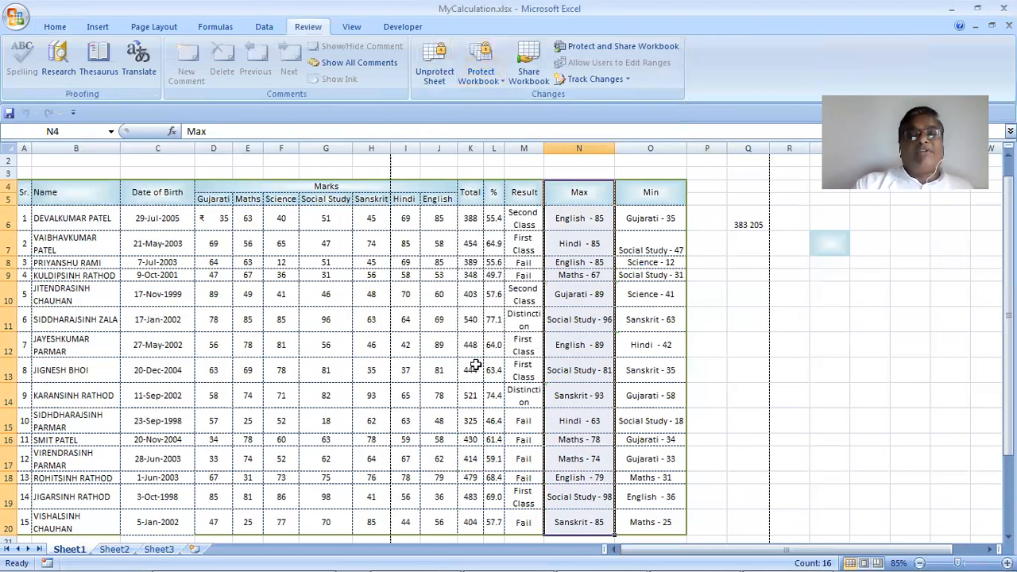
{"action": "left_click", "coordinate": [566, 286]}
{"action": "type", "text": "sdfgs"}
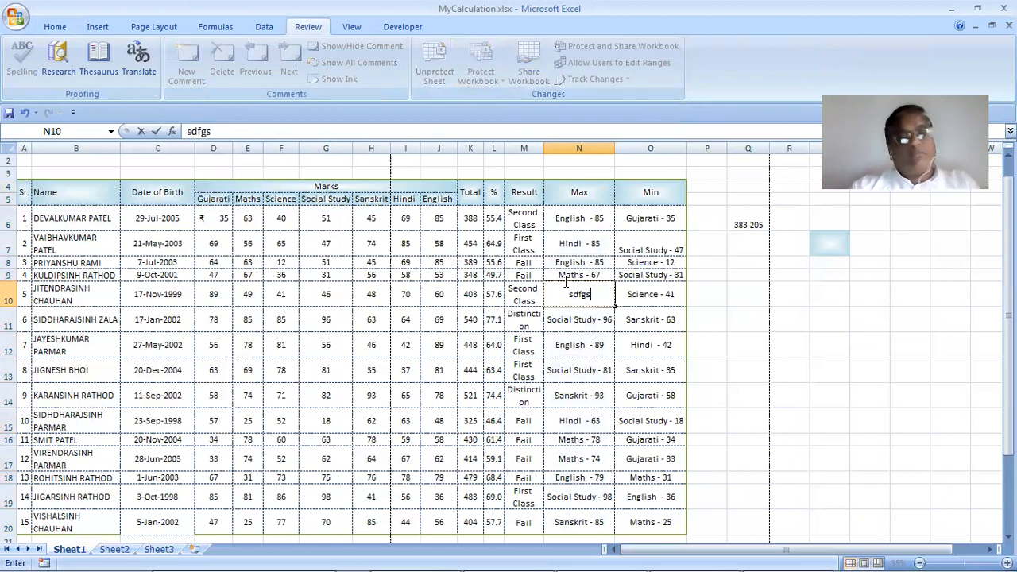
{"action": "key", "text": "Escape"}
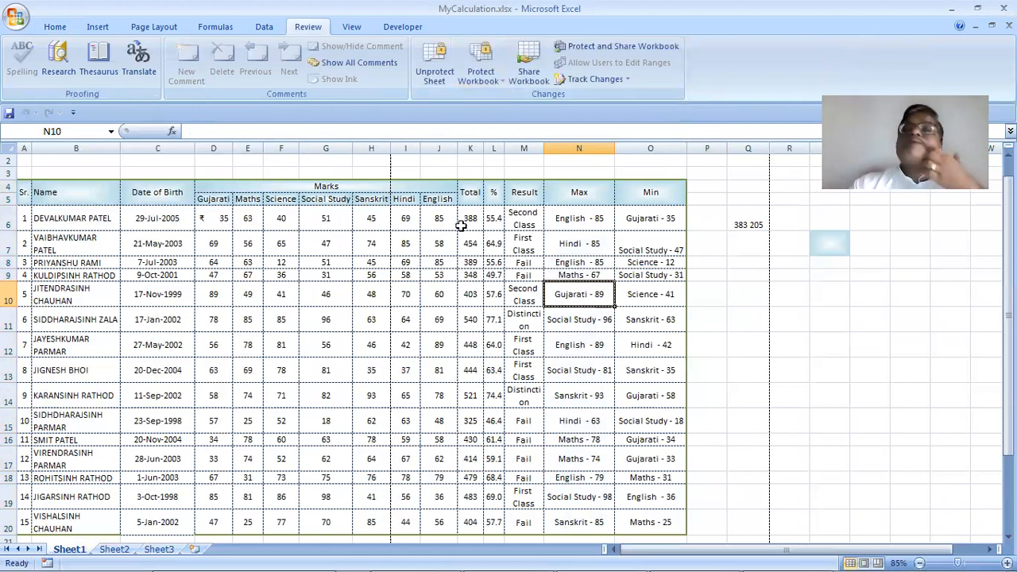
{"action": "left_click", "coordinate": [435, 75]}
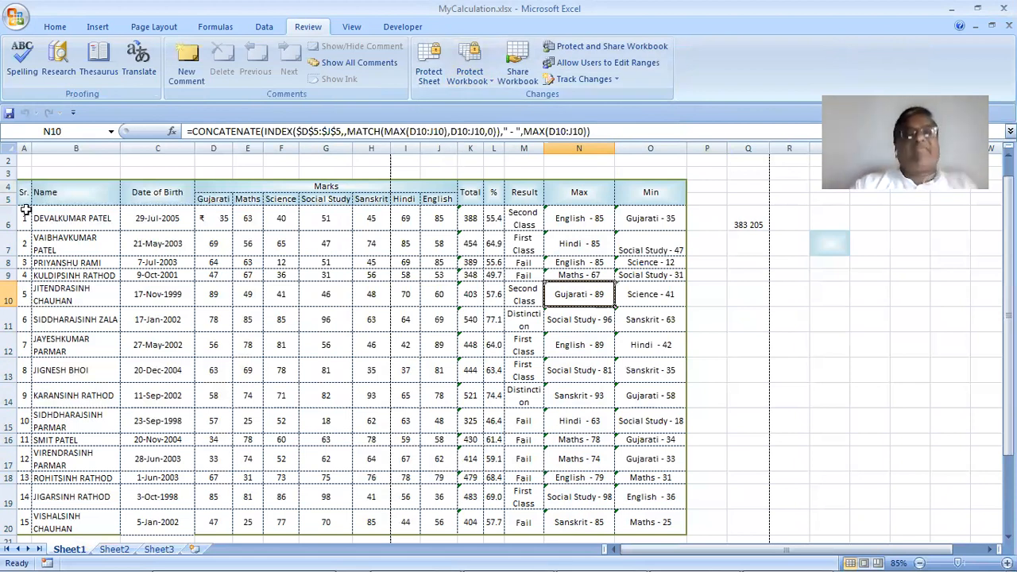
Protect the marks sheet with a password, confirming the re-entered password
{"action": "left_click_drag", "start_coordinate": [23, 192], "coordinate": [652, 520]}
{"action": "left_click", "coordinate": [439, 78]}
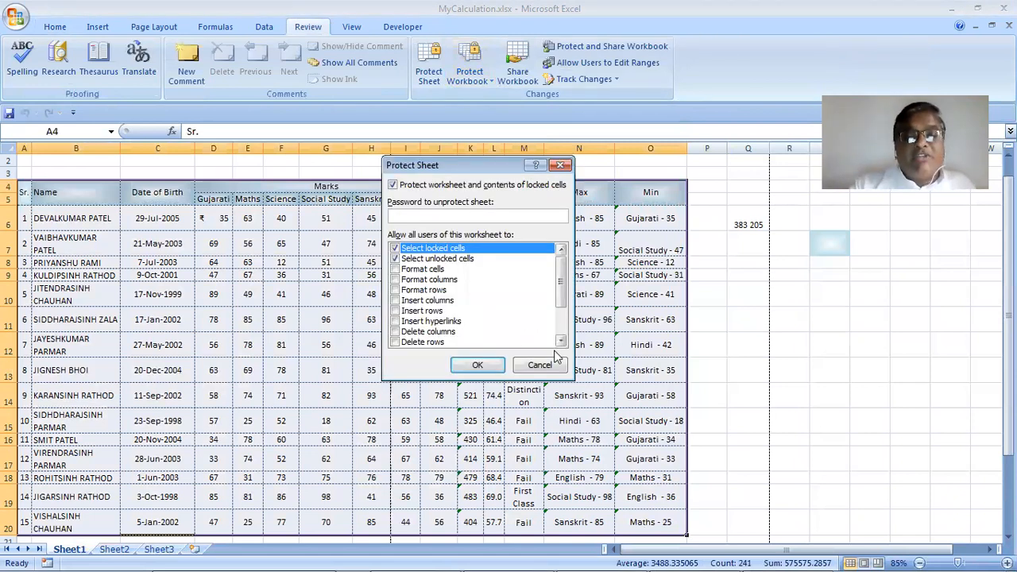
{"action": "left_click", "coordinate": [561, 342]}
{"action": "left_click", "coordinate": [561, 342]}
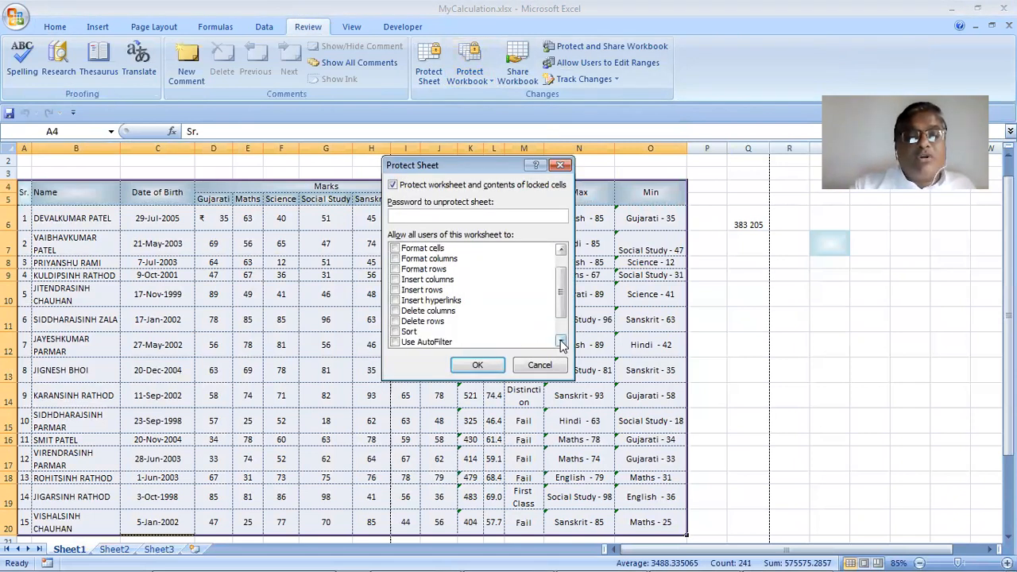
{"action": "left_click", "coordinate": [561, 343]}
{"action": "left_click", "coordinate": [561, 342]}
{"action": "left_click", "coordinate": [561, 342]}
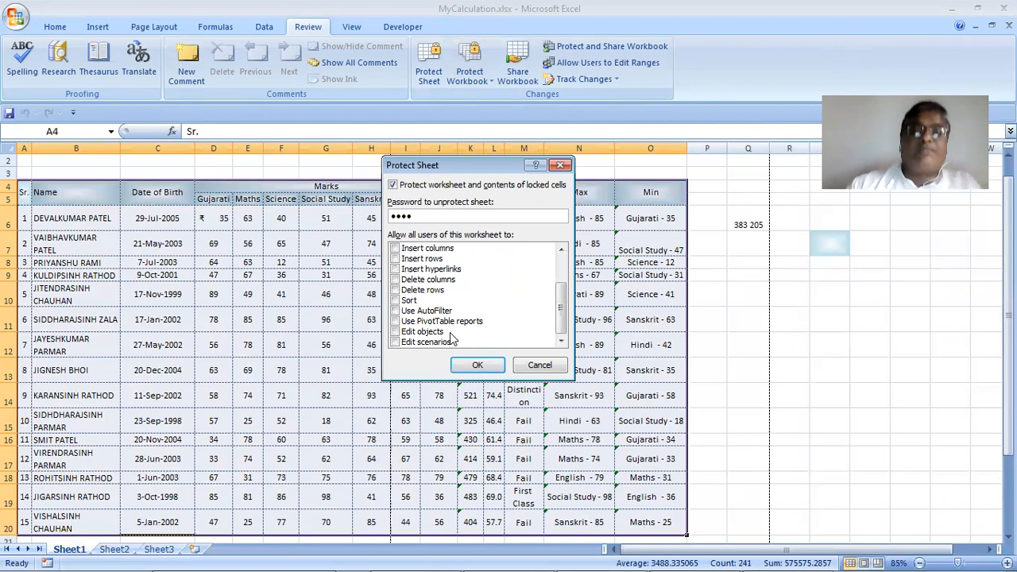
{"action": "type", "text": "123"}
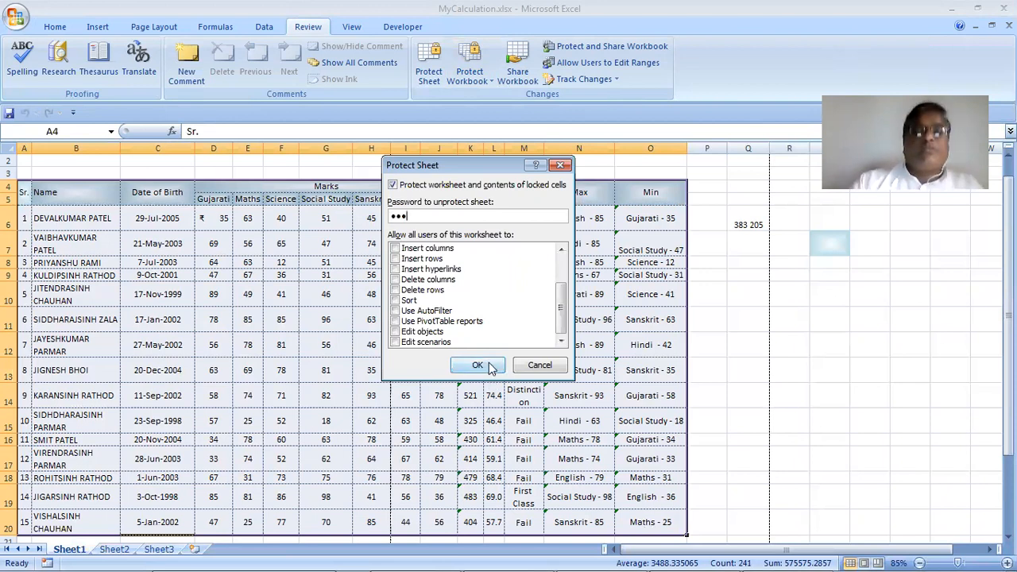
{"action": "left_click", "coordinate": [487, 365]}
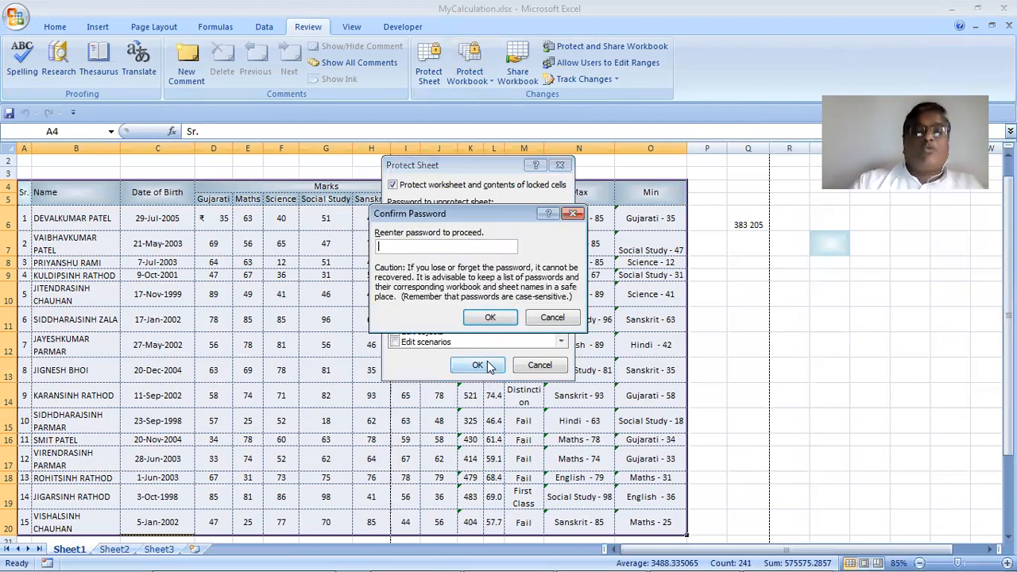
{"action": "left_click", "coordinate": [490, 317]}
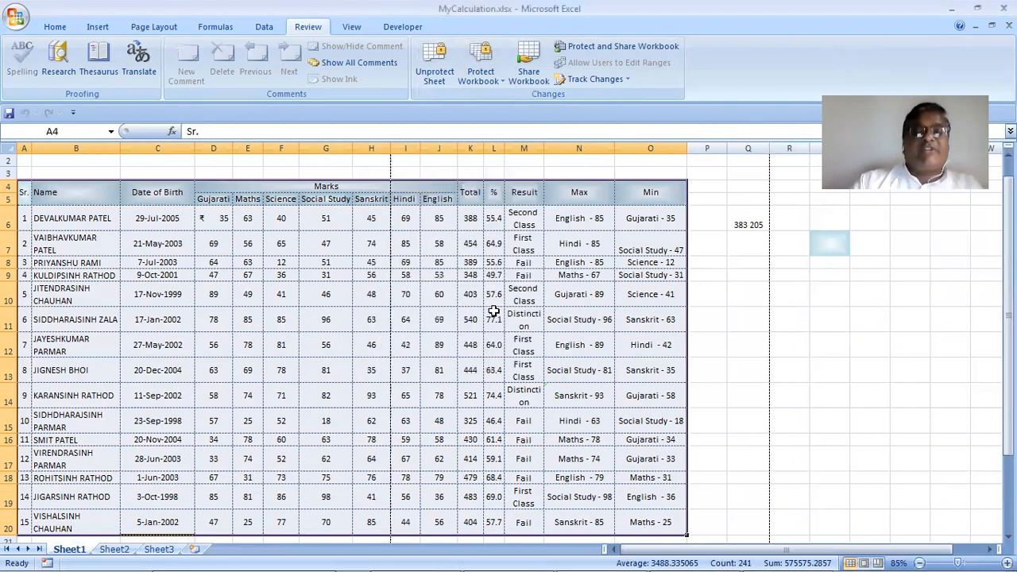
Unprotect the sheet from Home > Format by entering its password, revealing N6's formula
{"action": "left_click", "coordinate": [572, 223]}
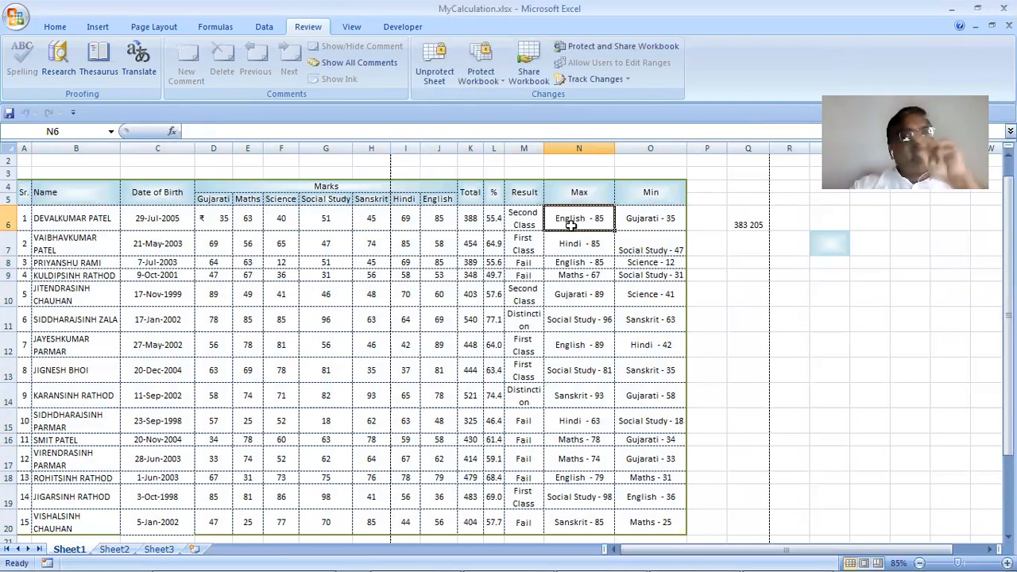
{"action": "left_click", "coordinate": [62, 27]}
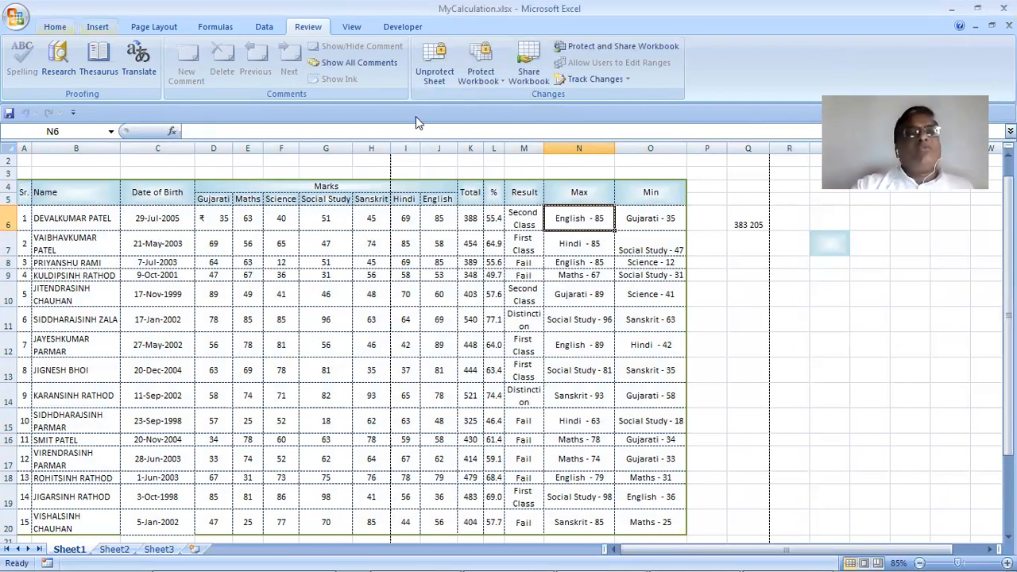
{"action": "left_click", "coordinate": [768, 75]}
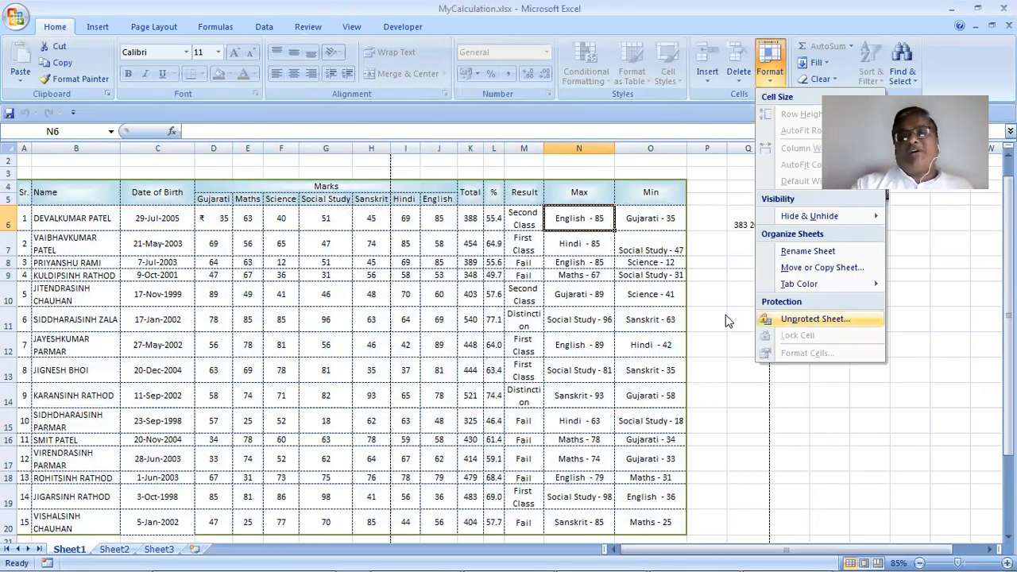
{"action": "left_click", "coordinate": [814, 321]}
{"action": "type", "text": "1234"}
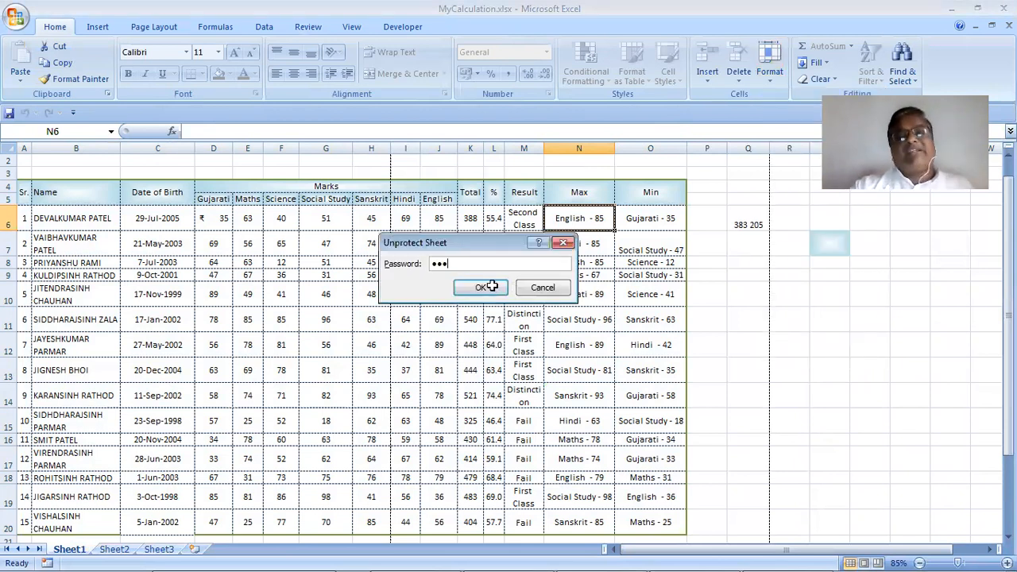
{"action": "left_click", "coordinate": [486, 288]}
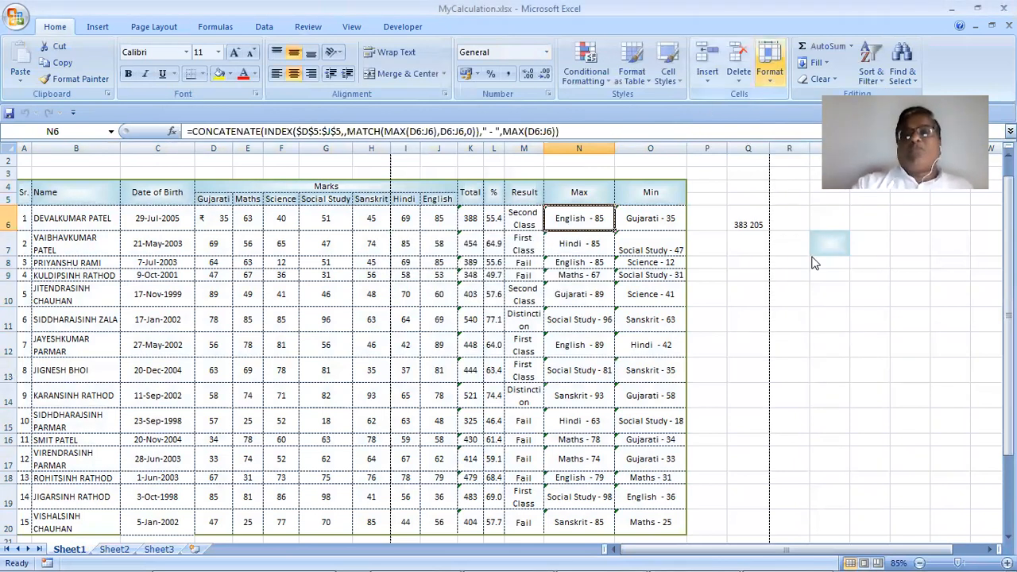
{"action": "left_click", "coordinate": [771, 79]}
{"action": "left_click", "coordinate": [767, 80]}
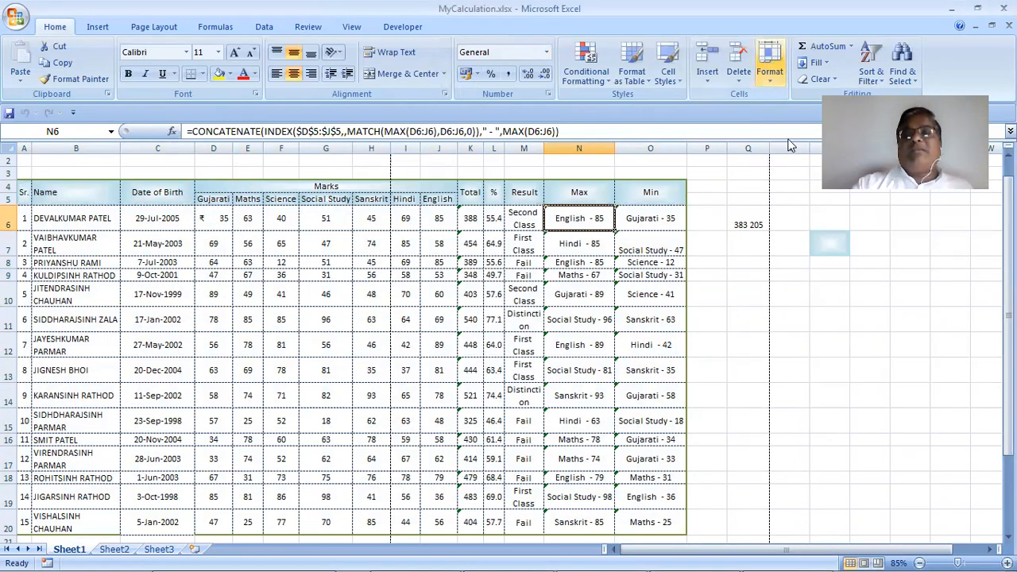
{"action": "left_click", "coordinate": [767, 80]}
{"action": "left_click", "coordinate": [824, 356]}
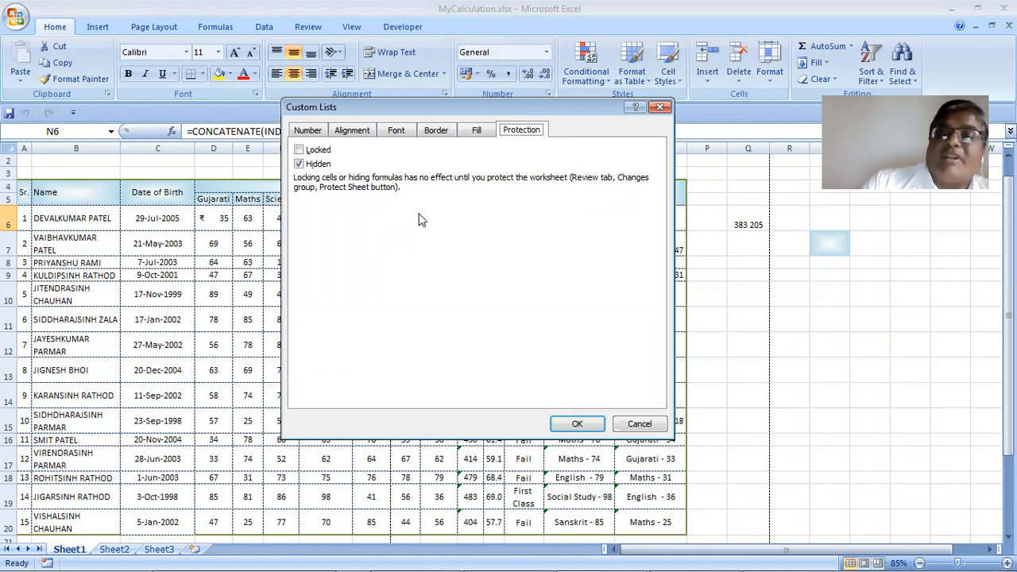
{"action": "left_click", "coordinate": [633, 424]}
{"action": "left_click", "coordinate": [503, 368]}
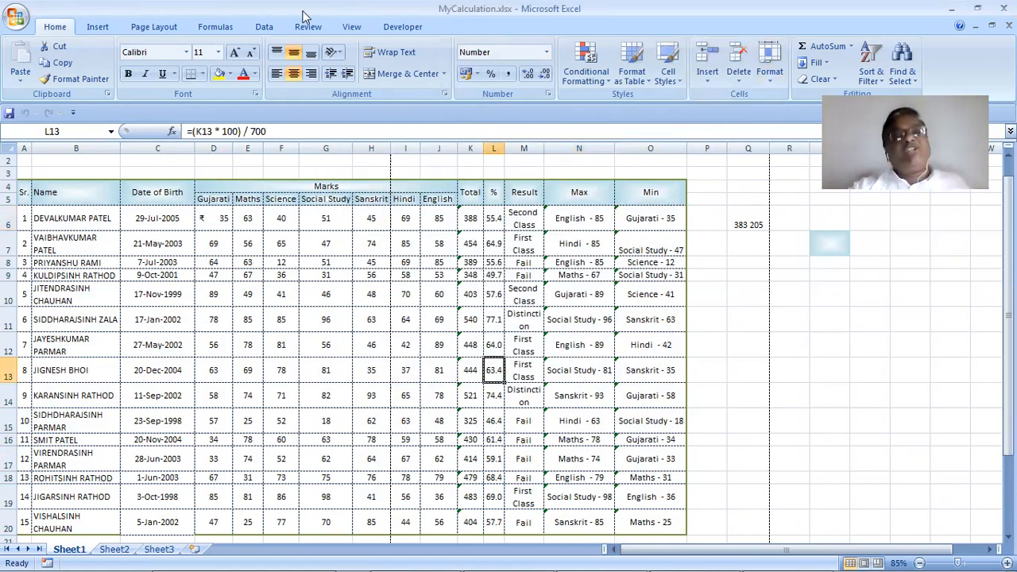
{"action": "scroll", "coordinate": [445, 89], "scroll_direction": "down", "scroll_amount": 5}
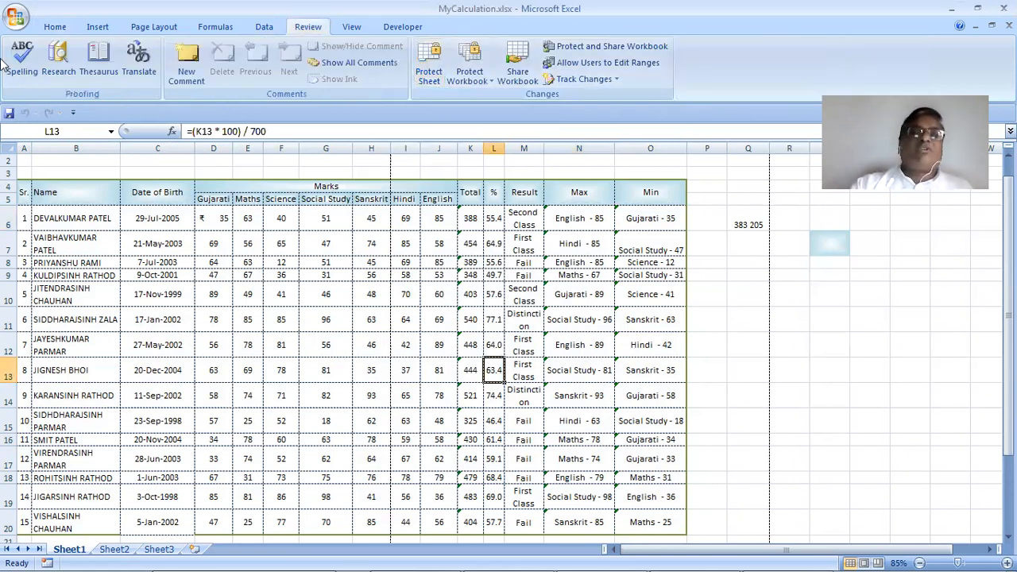
{"action": "left_click", "coordinate": [42, 30]}
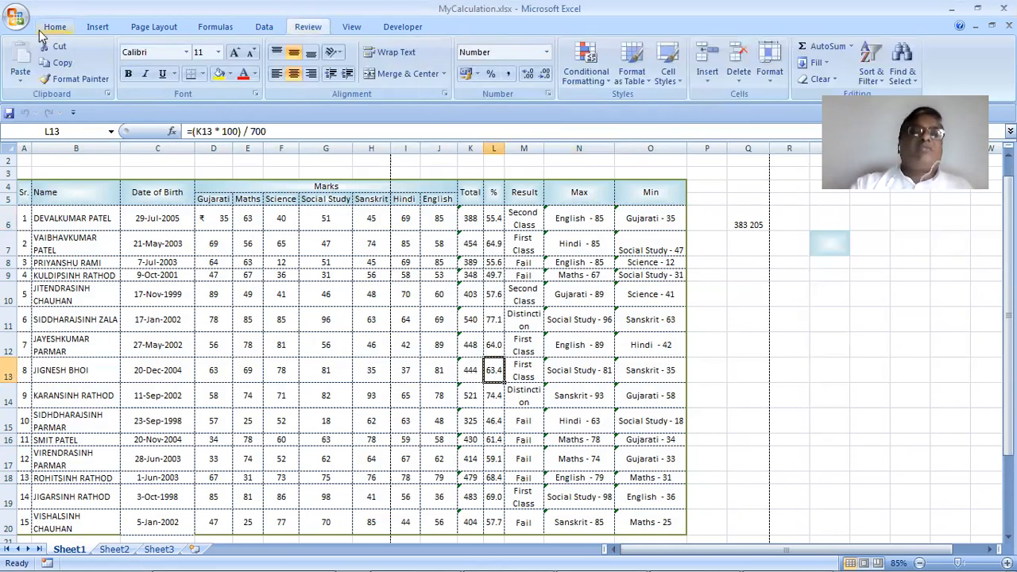
{"action": "left_click", "coordinate": [775, 79]}
{"action": "left_click", "coordinate": [807, 354]}
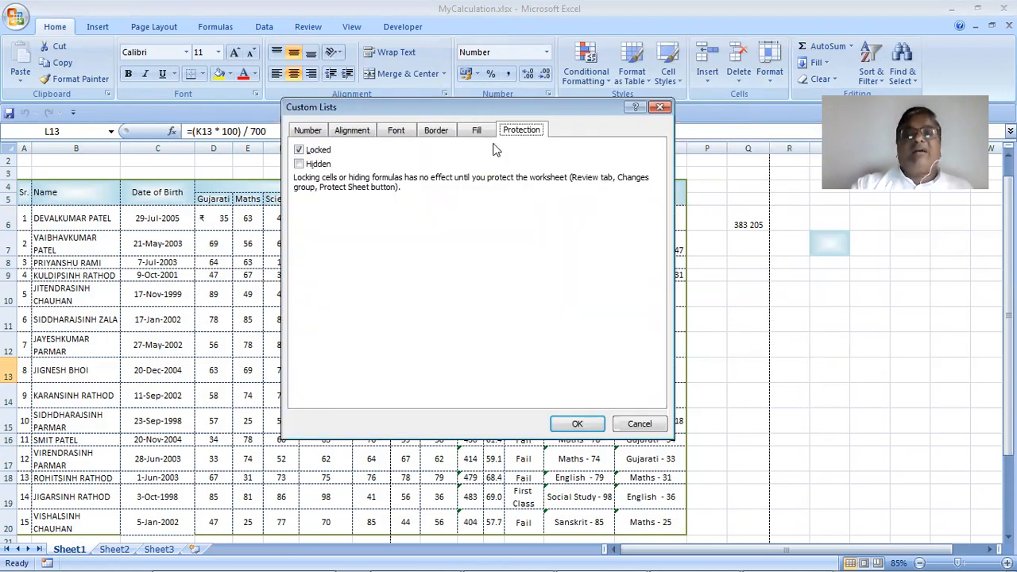
{"action": "left_click", "coordinate": [640, 424]}
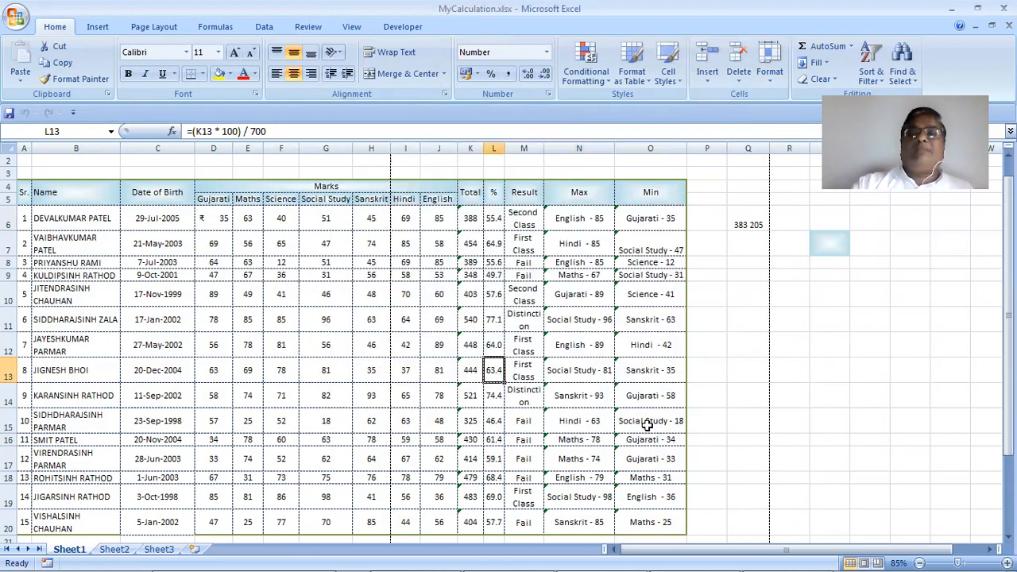
{"action": "left_click", "coordinate": [771, 79]}
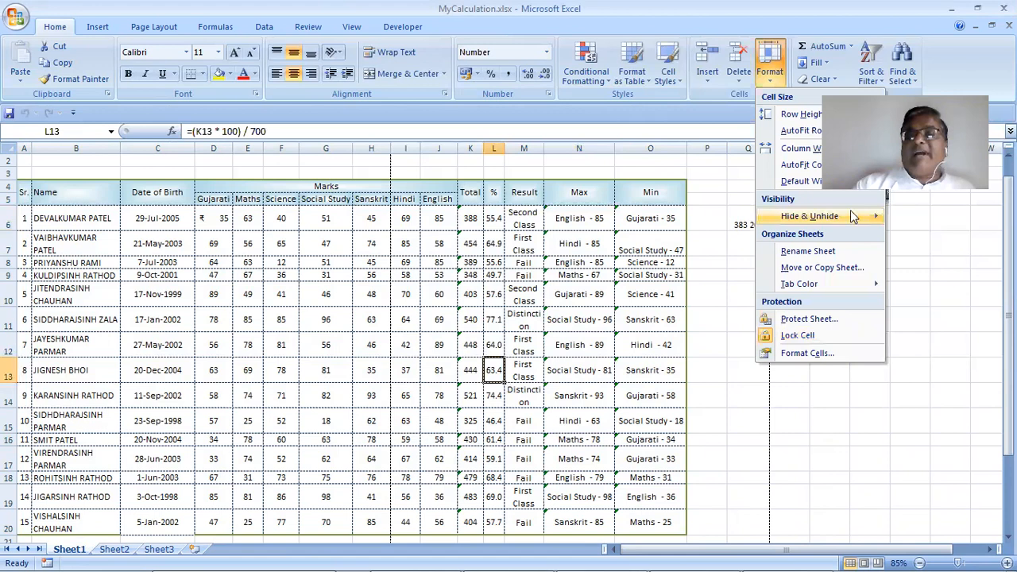
{"action": "left_click", "coordinate": [815, 414]}
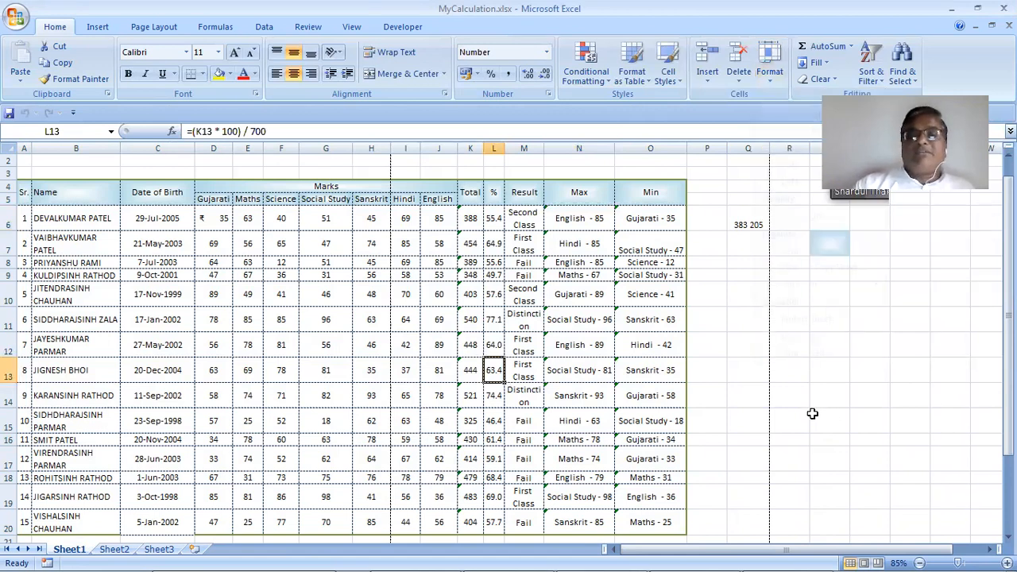
{"action": "left_click", "coordinate": [561, 146]}
{"action": "left_click", "coordinate": [769, 76]}
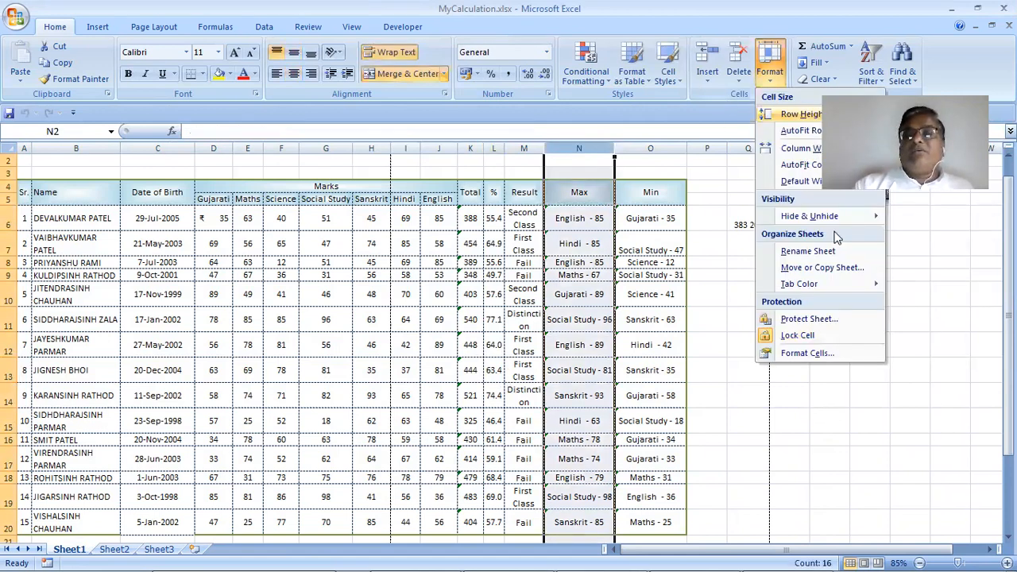
{"action": "mouse_move", "coordinate": [858, 216]}
{"action": "left_click", "coordinate": [913, 217]}
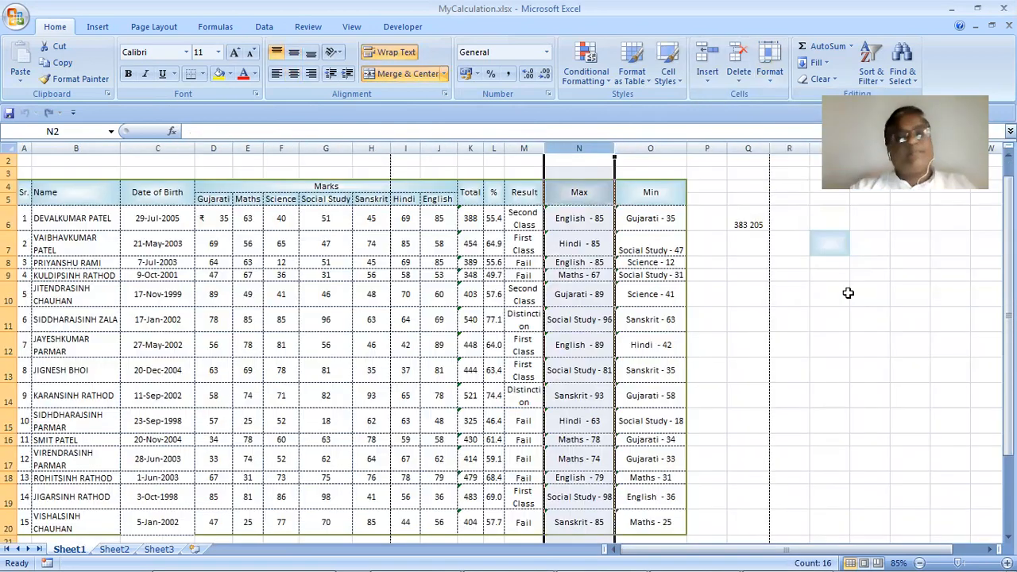
{"action": "key", "text": "ctrl+z"}
{"action": "left_click", "coordinate": [761, 80]}
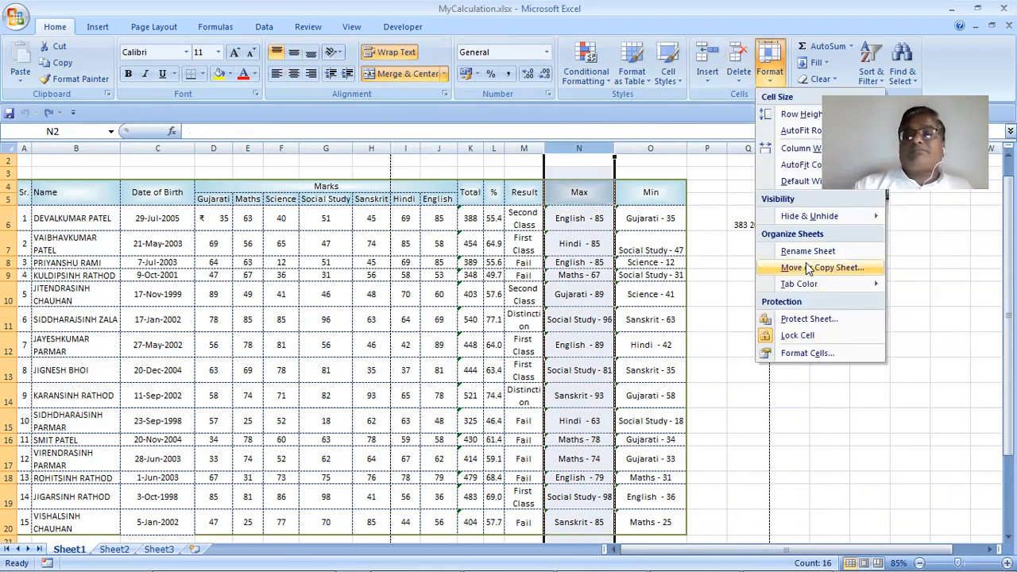
{"action": "left_click", "coordinate": [891, 424]}
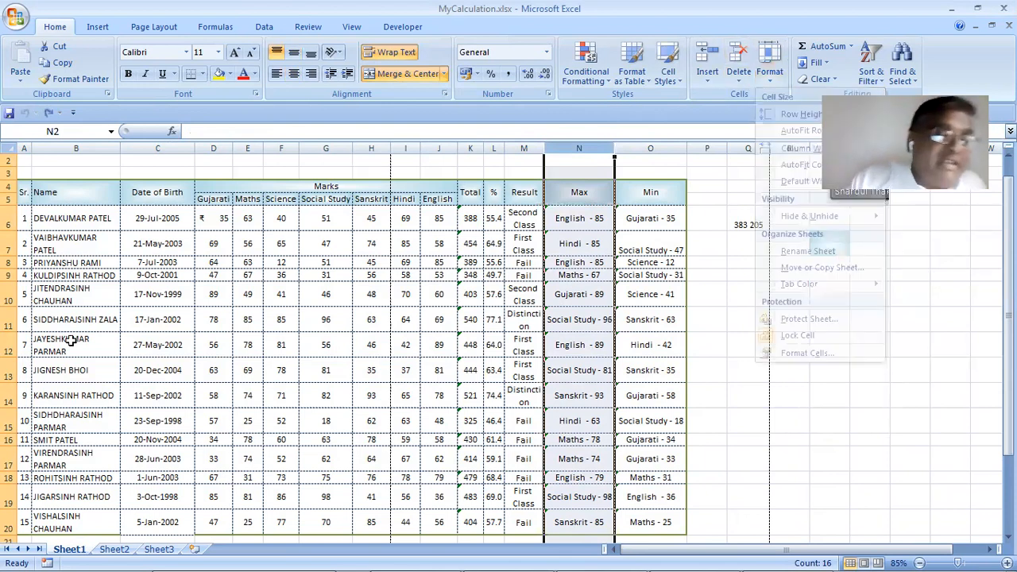
Rename the Sheet1 tab to MyMarksheet, fixing a mistyped letter along the way
{"action": "double_click", "coordinate": [70, 549]}
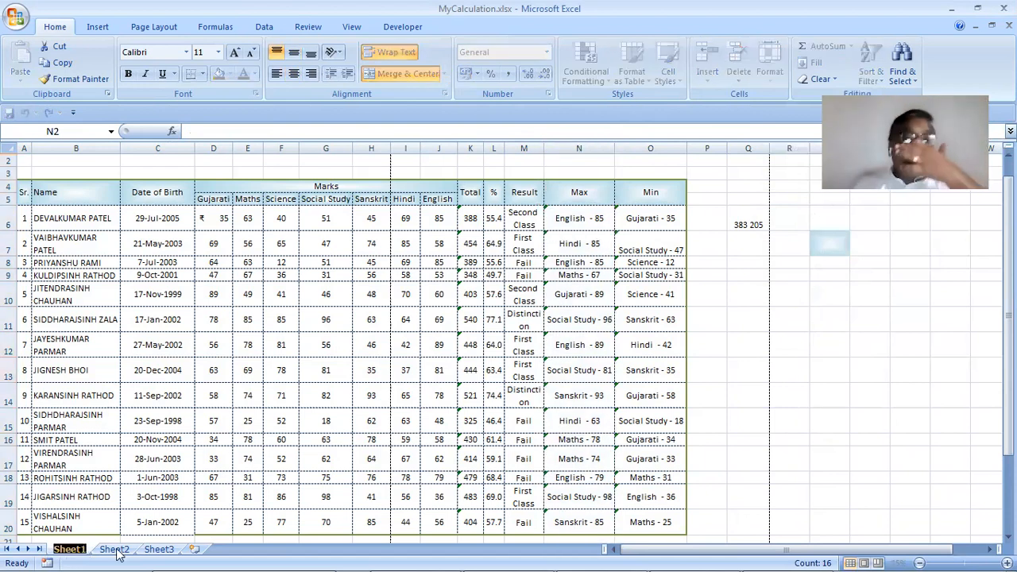
{"action": "type", "text": "M"}
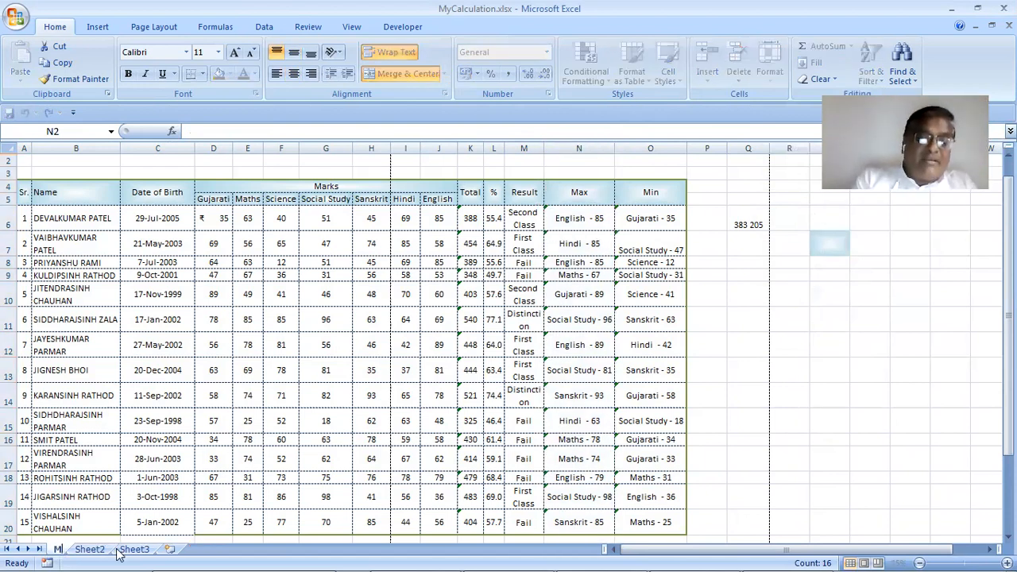
{"action": "type", "text": "yMa"}
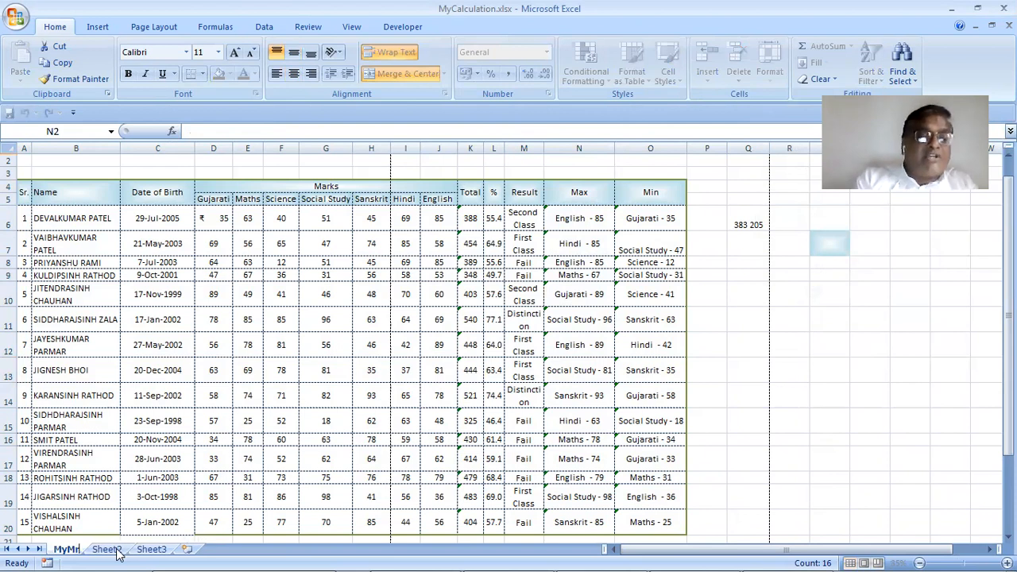
{"action": "key", "text": "BackSpace"}
{"action": "type", "text": "a"}
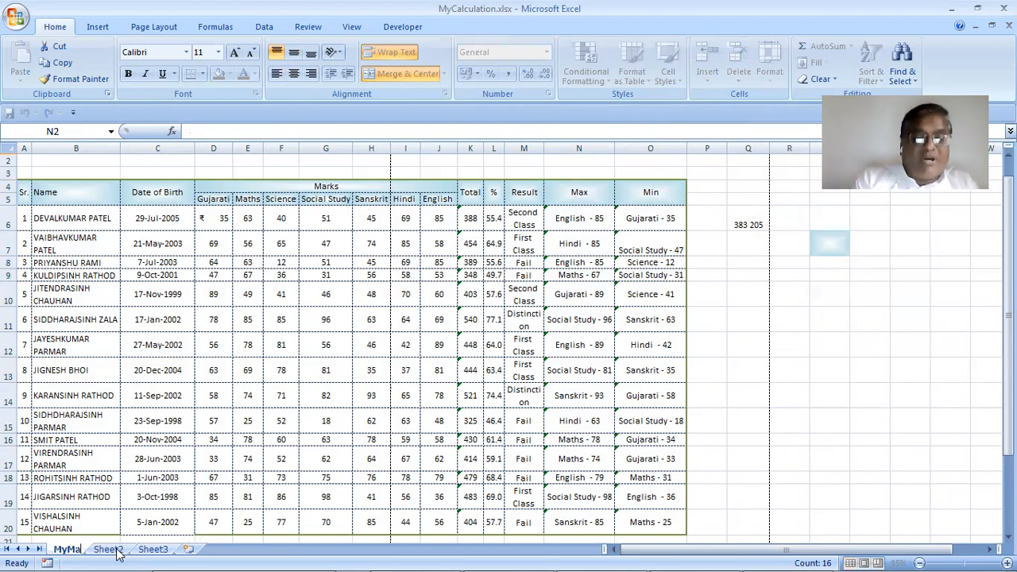
{"action": "type", "text": "rksheet"}
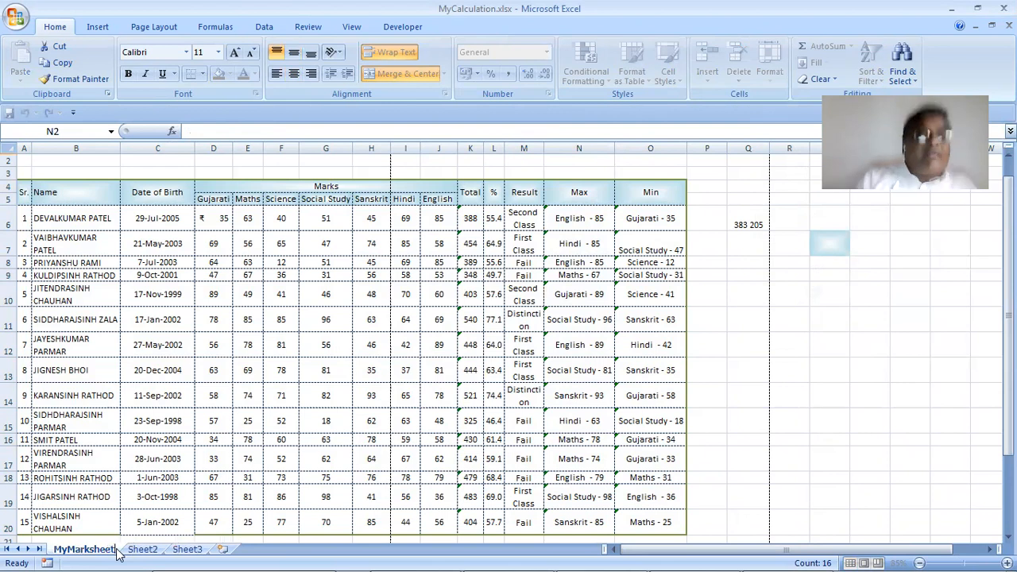
{"action": "key", "text": "Return"}
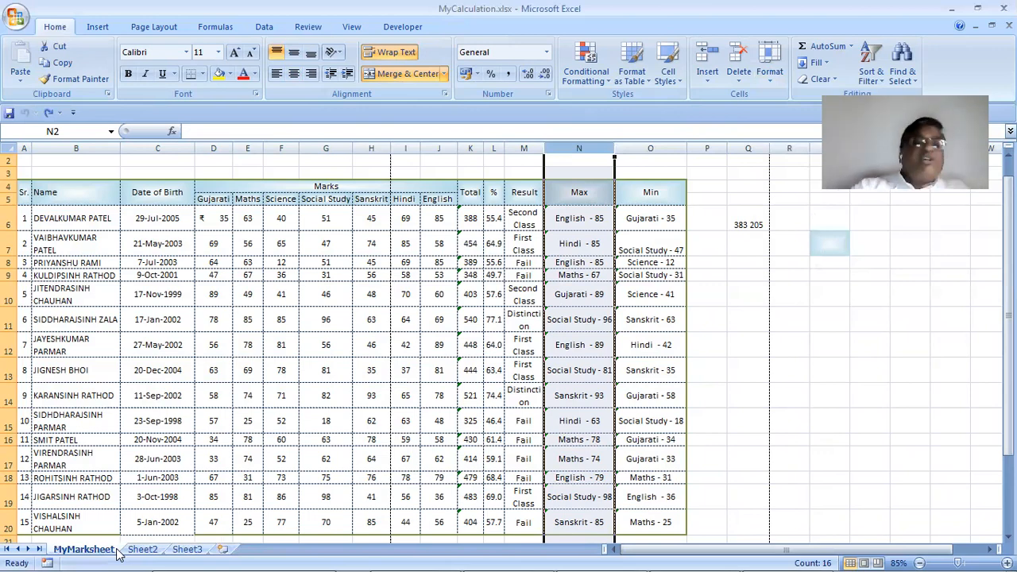
{"action": "left_click", "coordinate": [143, 549]}
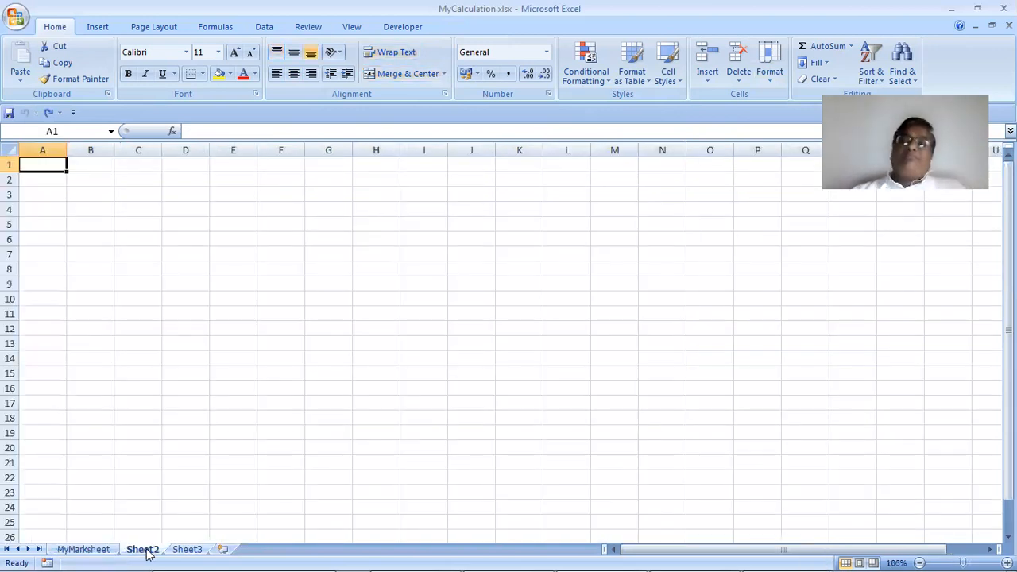
{"action": "left_click", "coordinate": [83, 549]}
{"action": "left_click_drag", "start_coordinate": [74, 551], "coordinate": [200, 551]}
{"action": "mouse_move", "coordinate": [114, 551]}
{"action": "left_mouse_down"}
{"action": "mouse_move", "coordinate": [201, 549]}
{"action": "mouse_move", "coordinate": [119, 551]}
{"action": "left_mouse_up"}
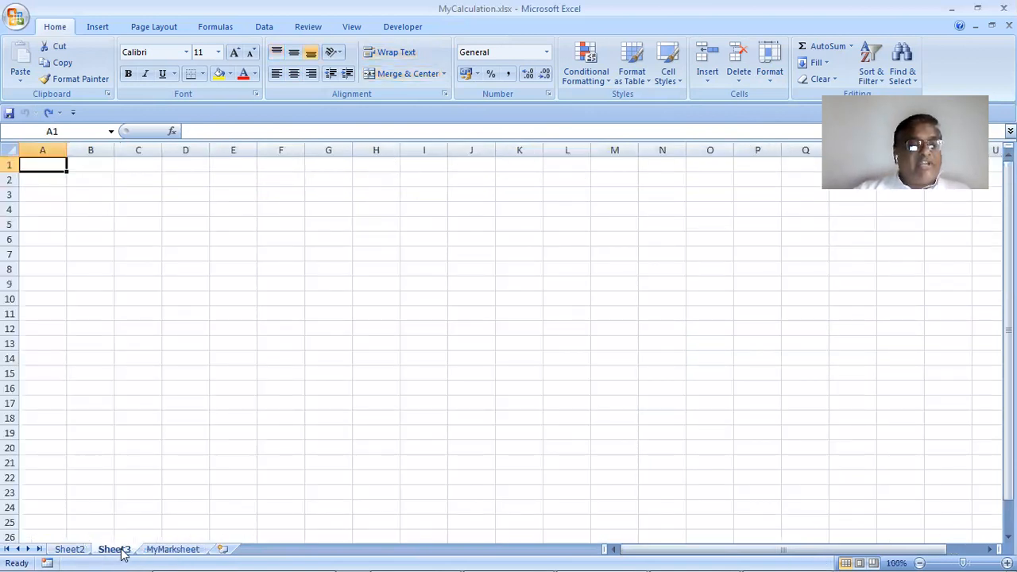
{"action": "left_click", "coordinate": [178, 551]}
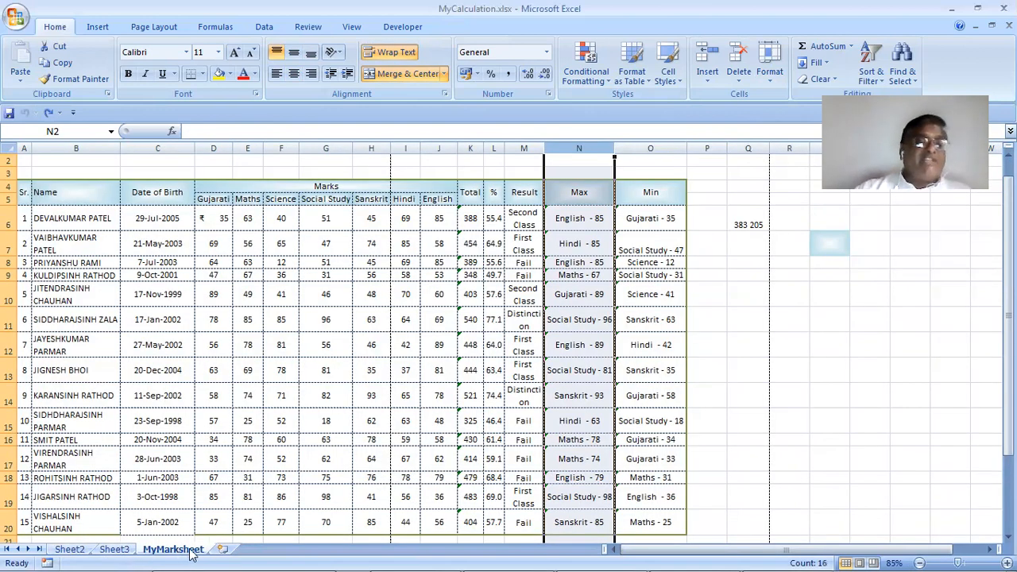
{"action": "left_click", "coordinate": [669, 336]}
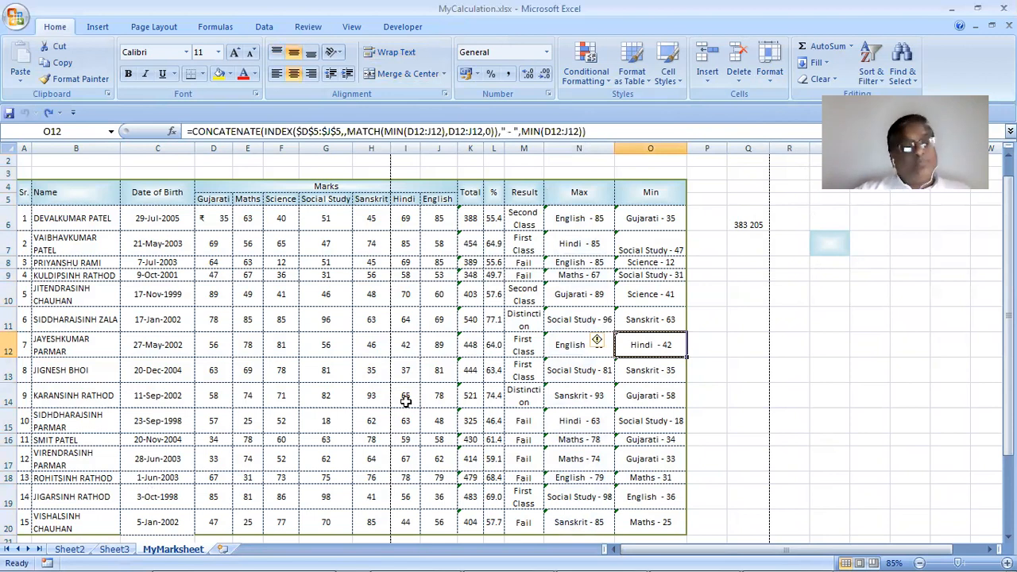
{"action": "left_click", "coordinate": [278, 397]}
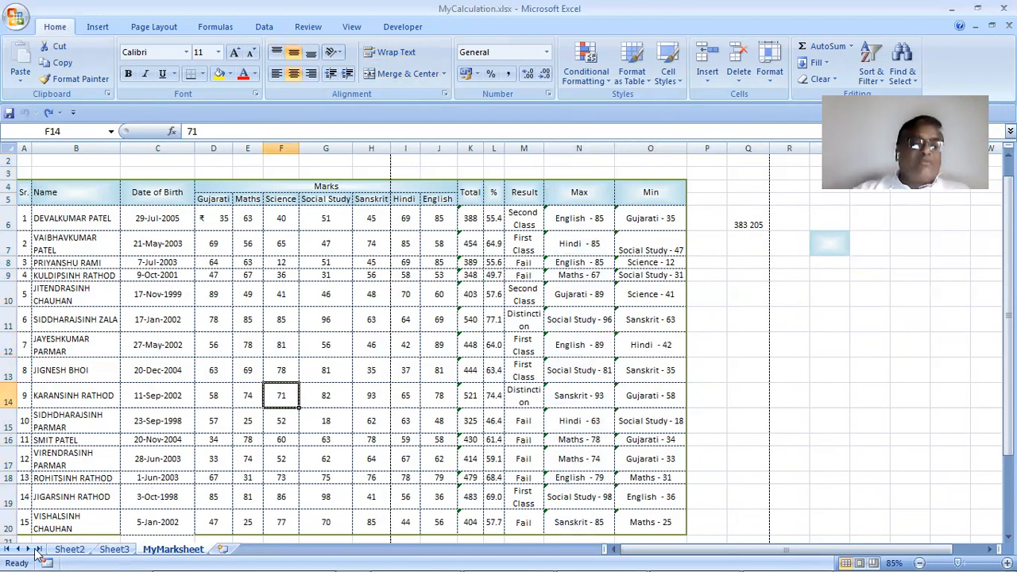
{"action": "mouse_move", "coordinate": [23, 556]}
{"action": "left_click", "coordinate": [77, 58]}
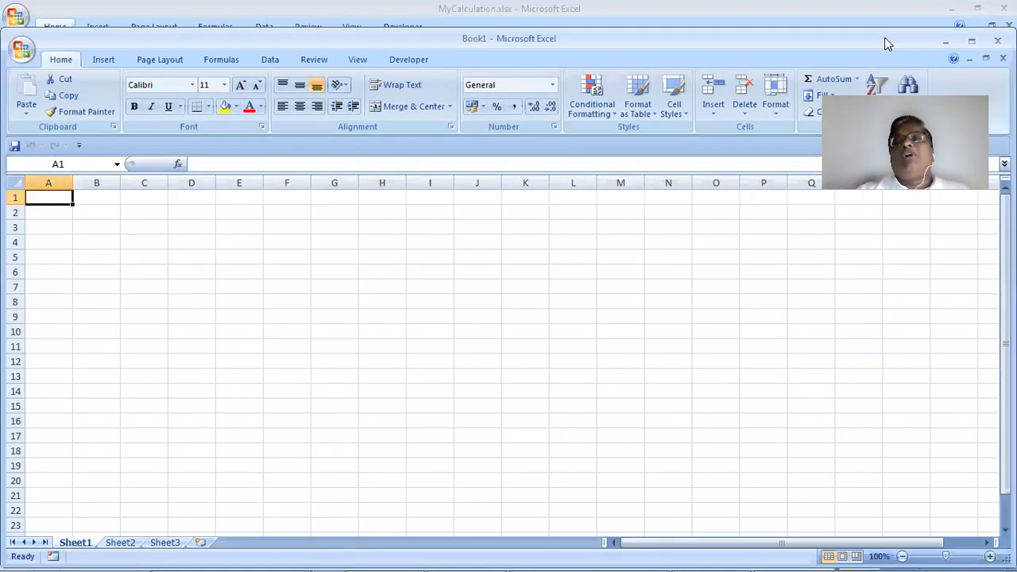
Restore the new Book1 window and minimize it to bring MyCalculation's MyMarksheet back into view
{"action": "left_click", "coordinate": [978, 8]}
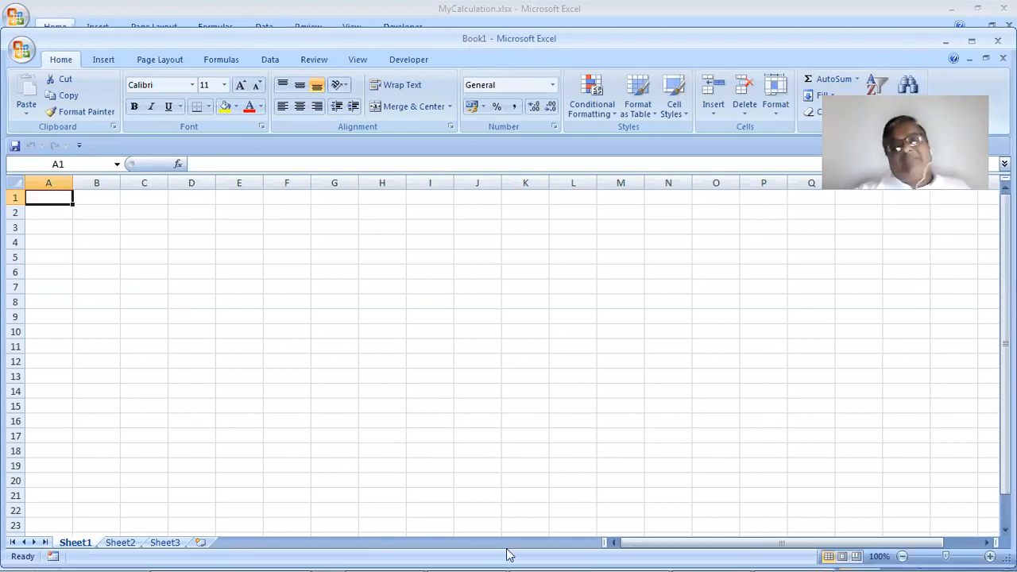
{"action": "left_click", "coordinate": [640, 553]}
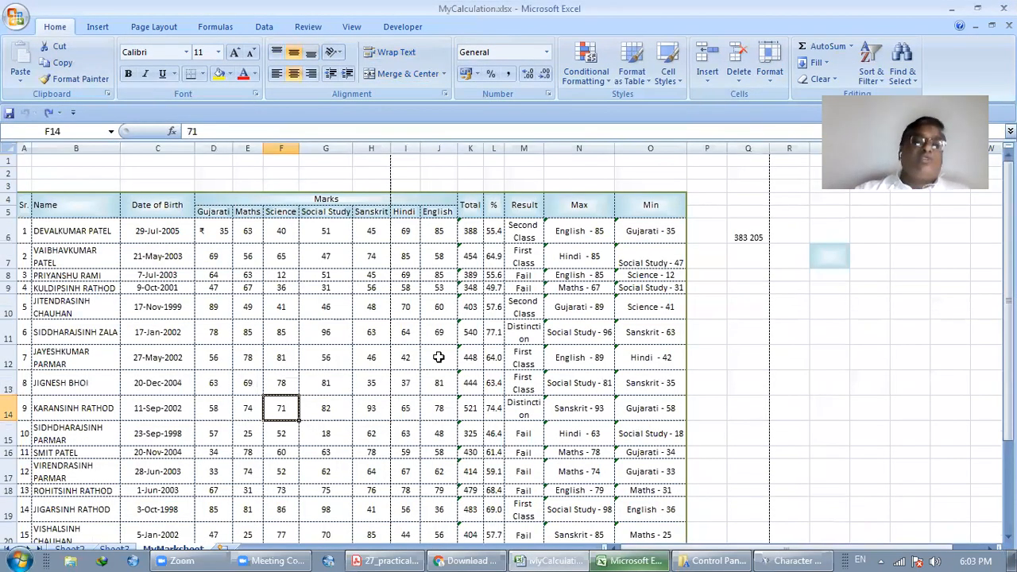
{"action": "scroll", "coordinate": [439, 357], "scroll_direction": "down", "scroll_amount": 2}
{"action": "scroll", "coordinate": [438, 358], "scroll_direction": "up", "scroll_amount": 2}
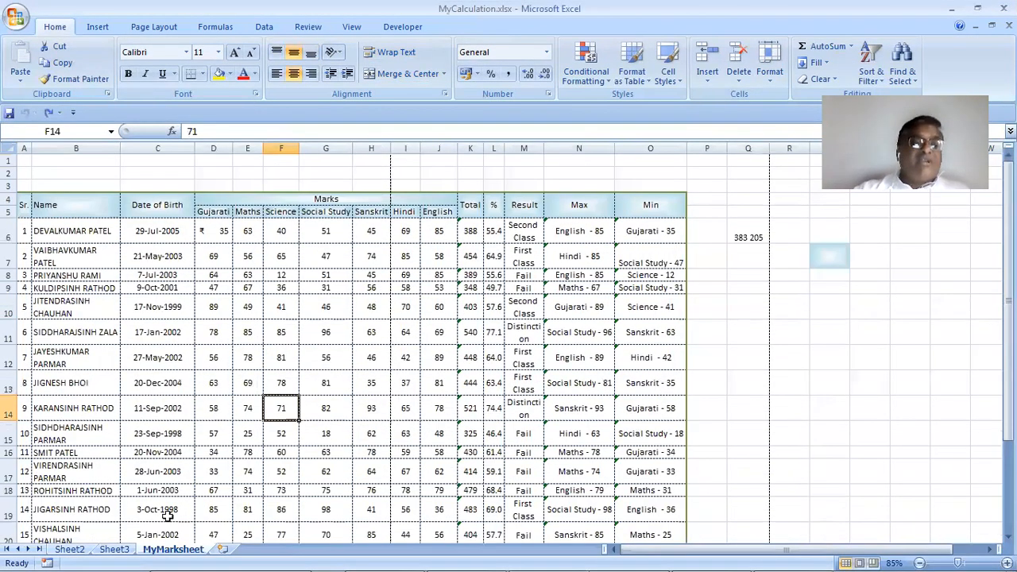
Copy MyMarksheet into a new book with Move or Copy, ticking Create a copy
{"action": "right_click", "coordinate": [179, 554]}
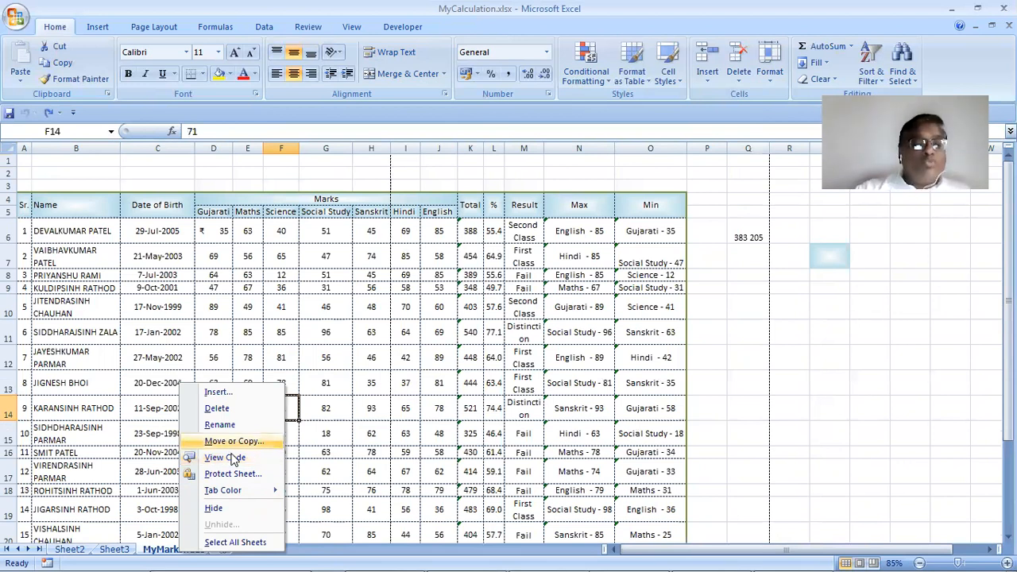
{"action": "right_click", "coordinate": [162, 548]}
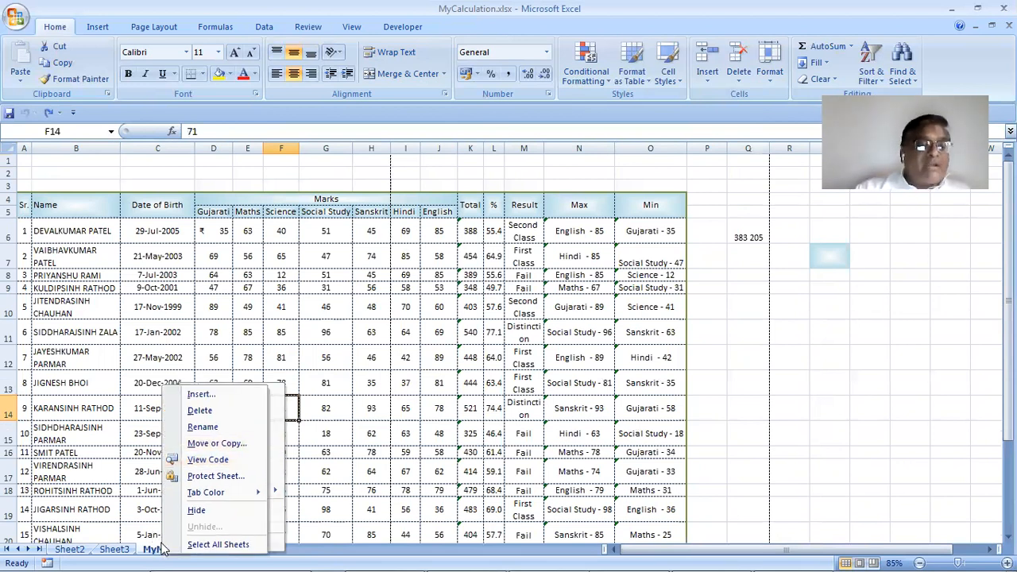
{"action": "left_click", "coordinate": [207, 443]}
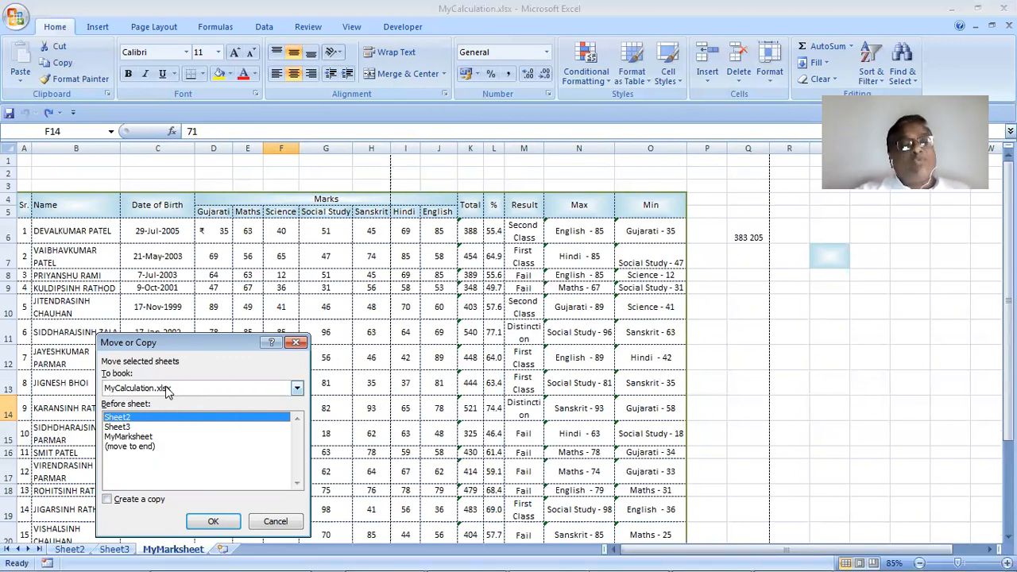
{"action": "left_click", "coordinate": [165, 429]}
{"action": "left_click", "coordinate": [169, 438]}
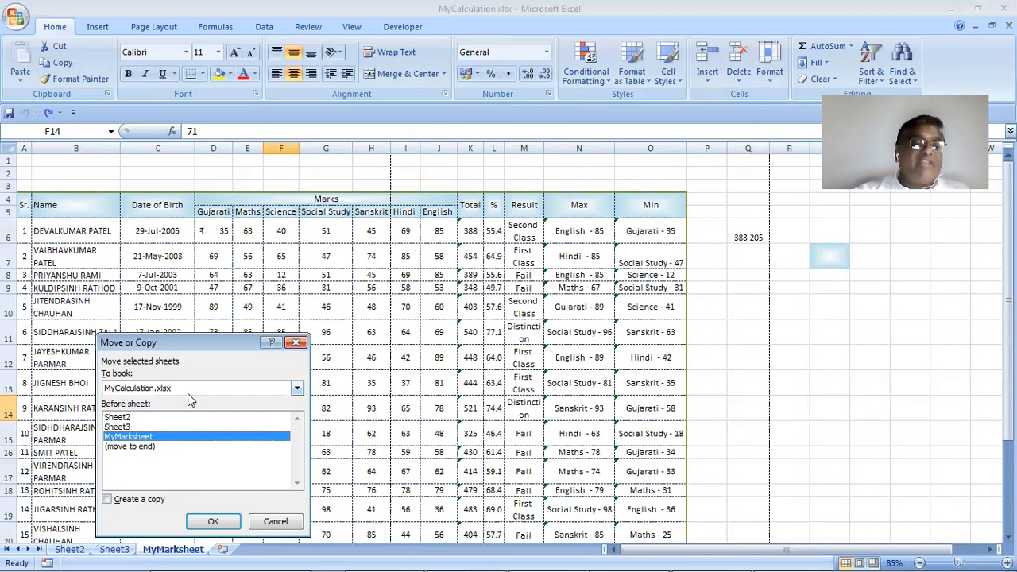
{"action": "left_click", "coordinate": [188, 393]}
{"action": "left_click", "coordinate": [189, 404]}
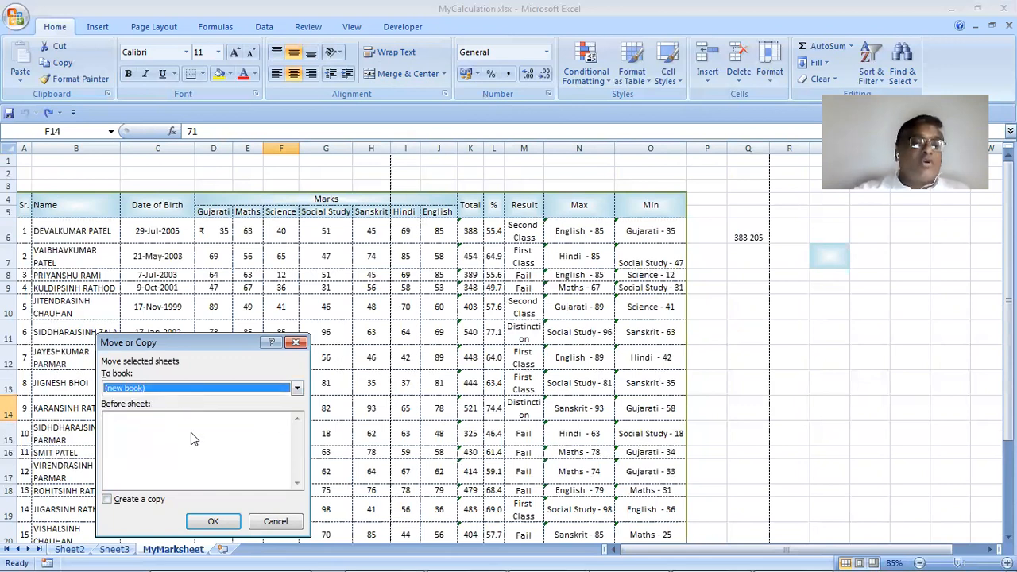
{"action": "left_click", "coordinate": [131, 499]}
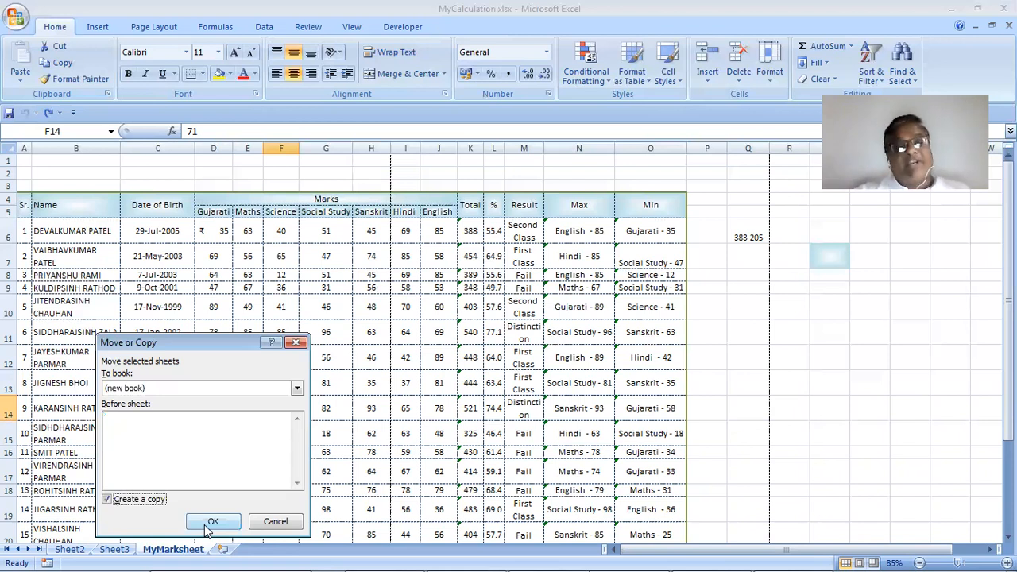
{"action": "left_click", "coordinate": [205, 525]}
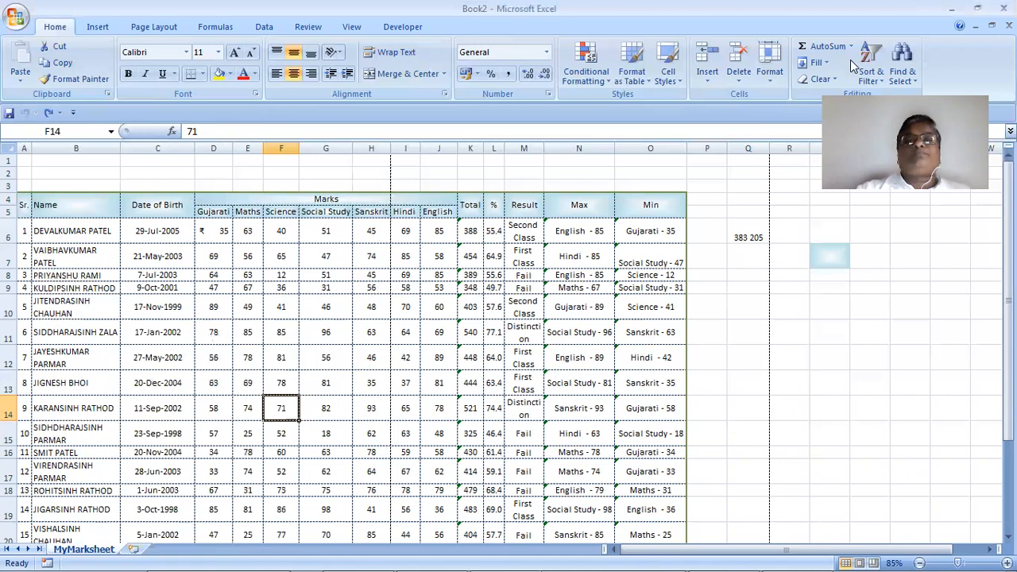
Restore the Excel window from full screen, reposition it, and switch to MyCalculation
{"action": "left_click_drag", "start_coordinate": [858, 9], "coordinate": [853, 149]}
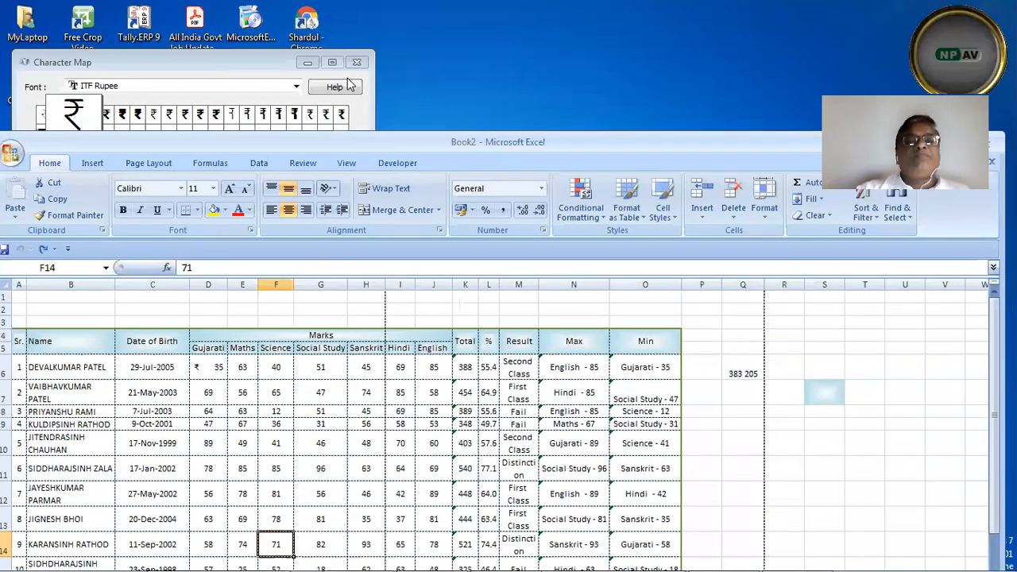
{"action": "left_click_drag", "start_coordinate": [601, 137], "coordinate": [608, 13]}
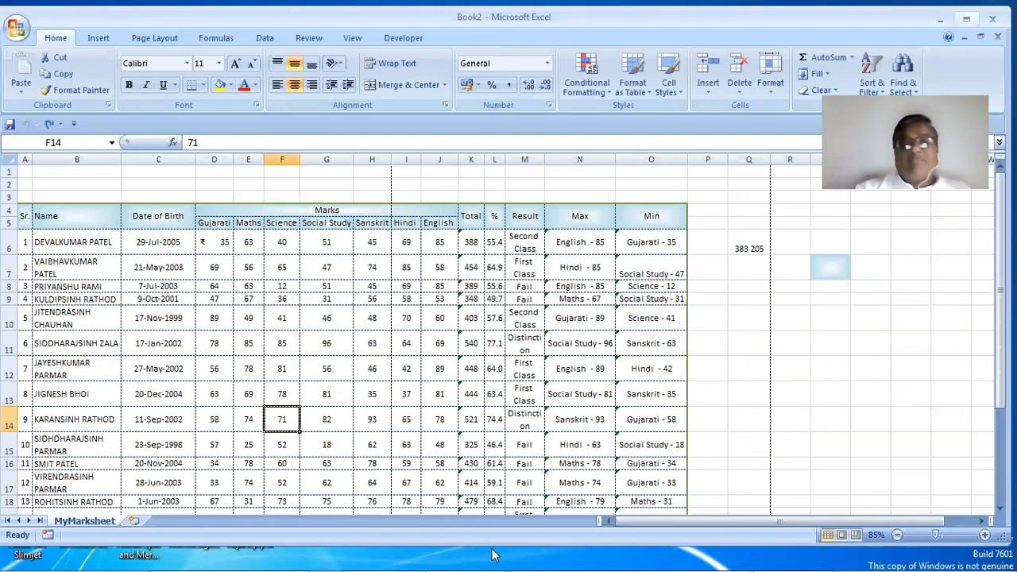
{"action": "mouse_move", "coordinate": [492, 554]}
{"action": "left_click", "coordinate": [571, 555]}
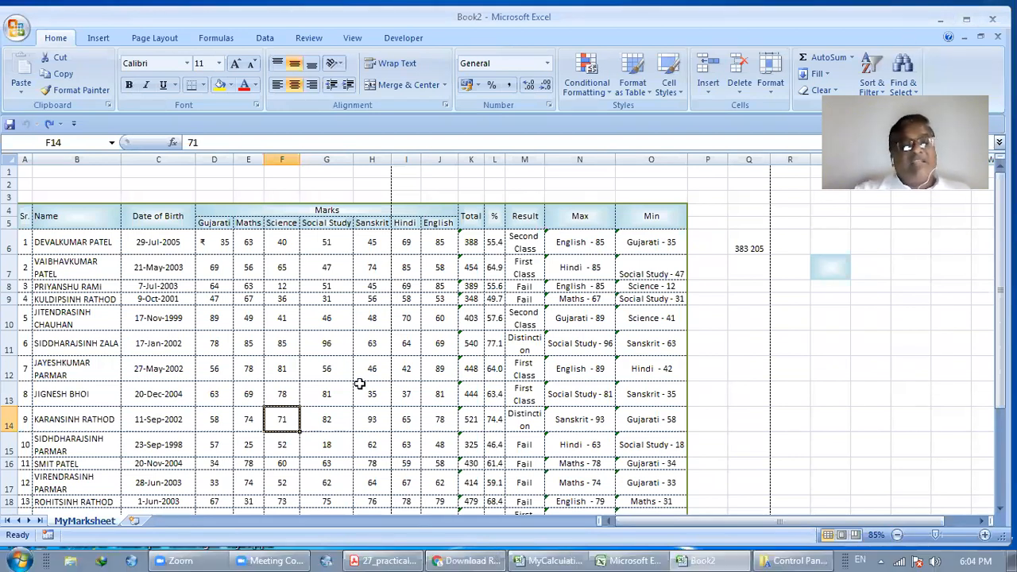
{"action": "left_click_drag", "start_coordinate": [817, 14], "coordinate": [821, 29]}
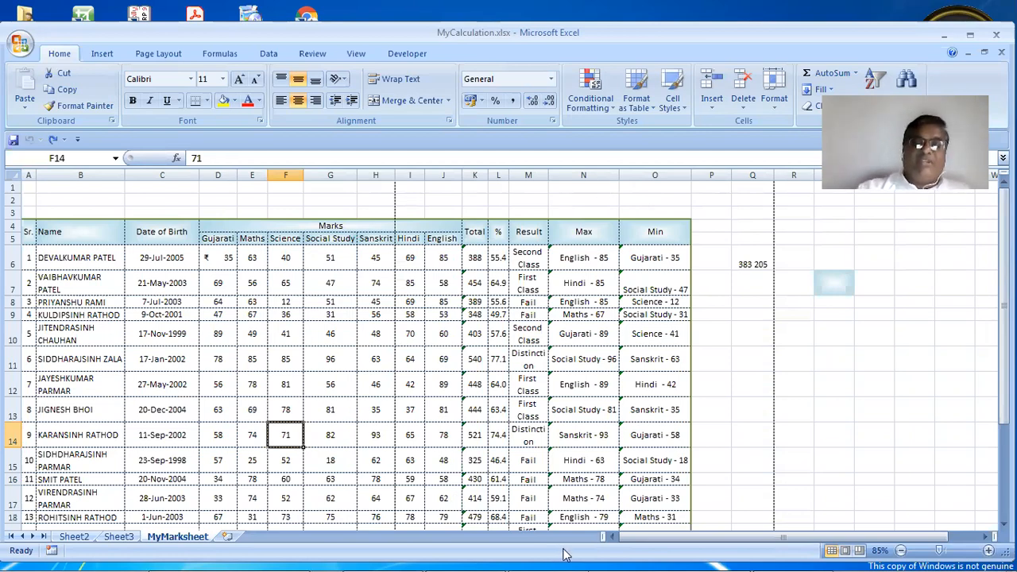
Close the Book2 workbook, then return to MyCalculation and select cell C4
{"action": "left_click", "coordinate": [628, 558]}
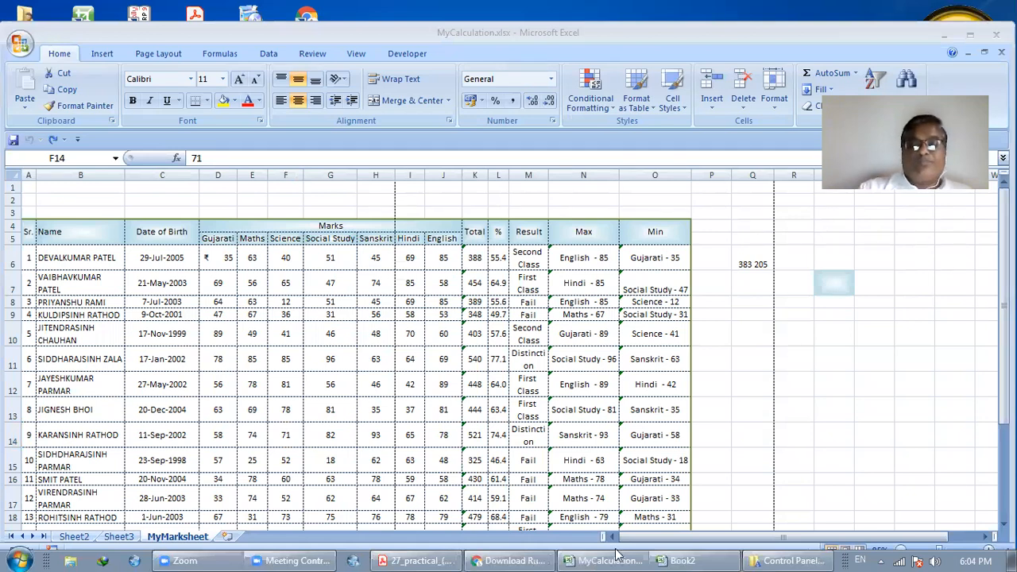
{"action": "left_click", "coordinate": [679, 560]}
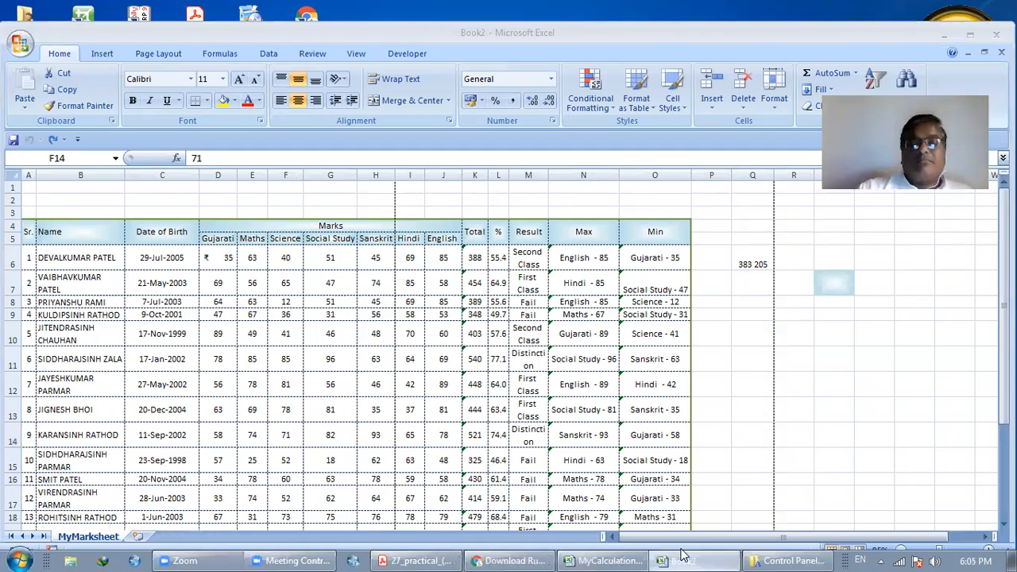
{"action": "left_click", "coordinate": [996, 34]}
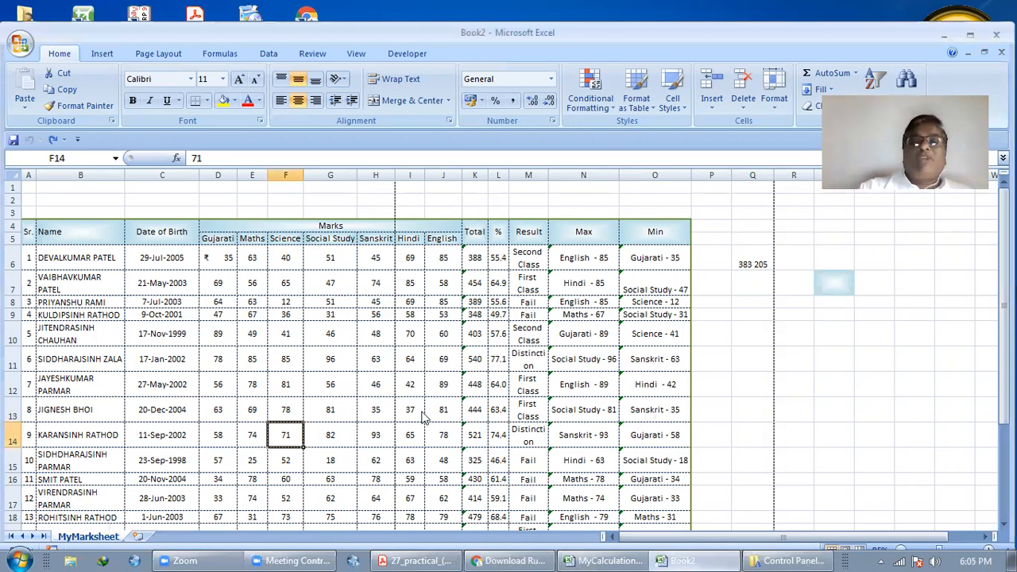
{"action": "left_click", "coordinate": [648, 558]}
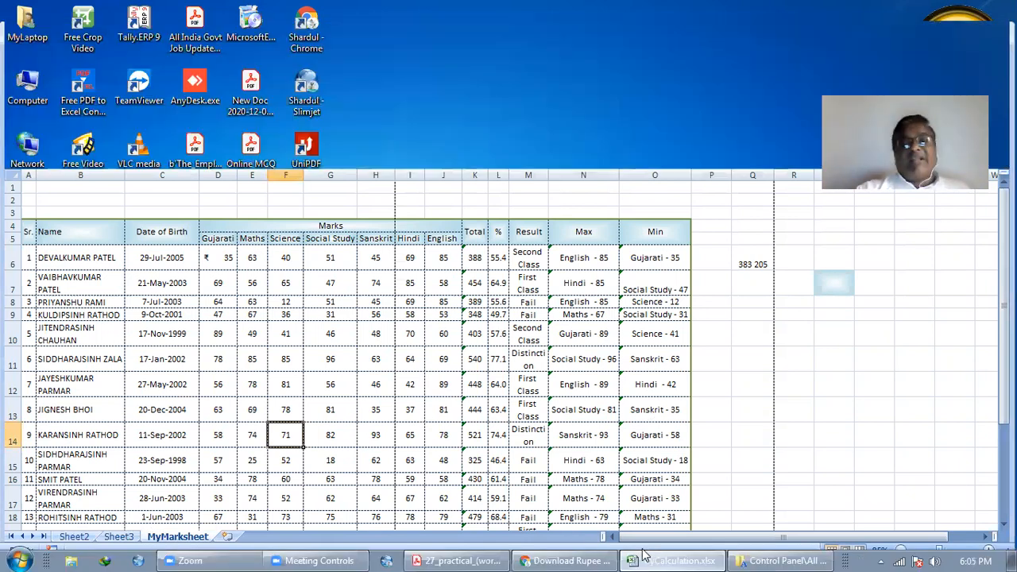
{"action": "left_click", "coordinate": [194, 224]}
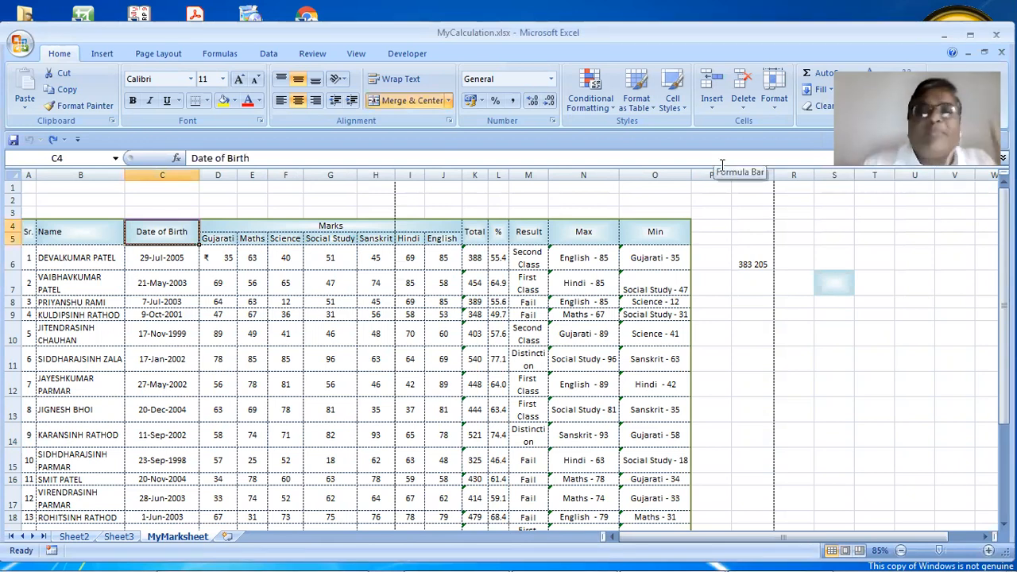
{"action": "left_click", "coordinate": [20, 45]}
{"action": "mouse_move", "coordinate": [75, 211]}
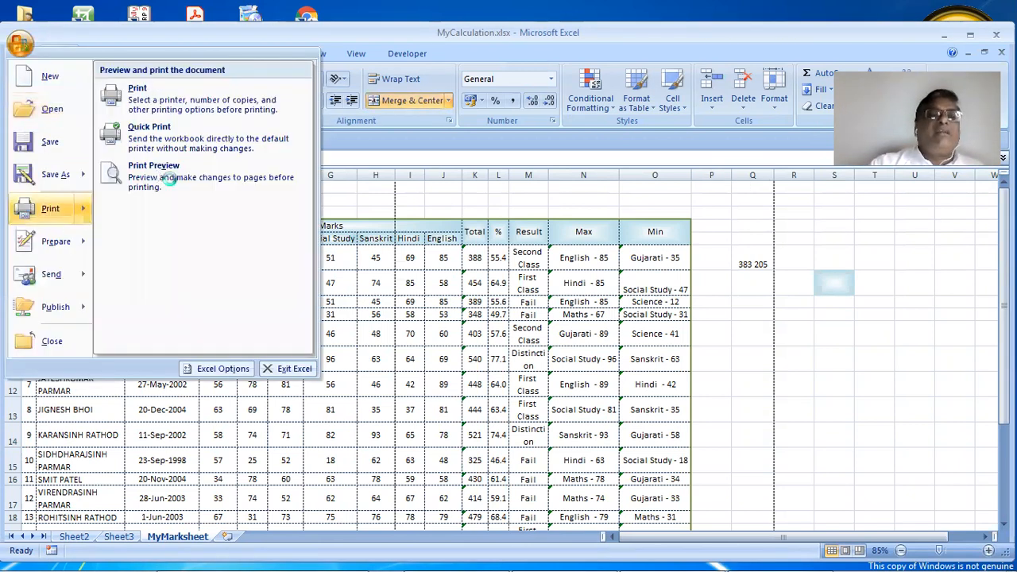
{"action": "left_click", "coordinate": [169, 180]}
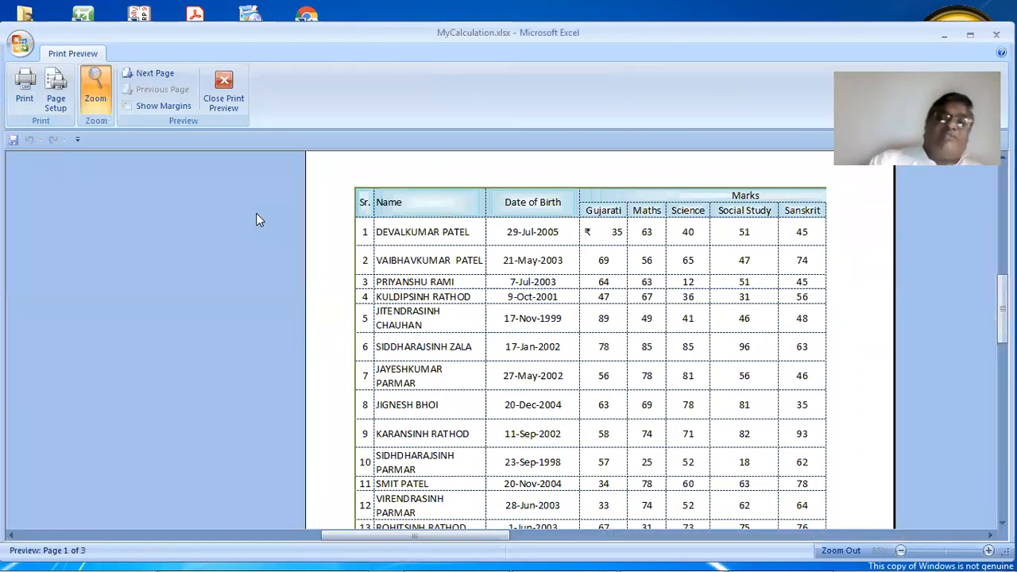
{"action": "left_click", "coordinate": [574, 242]}
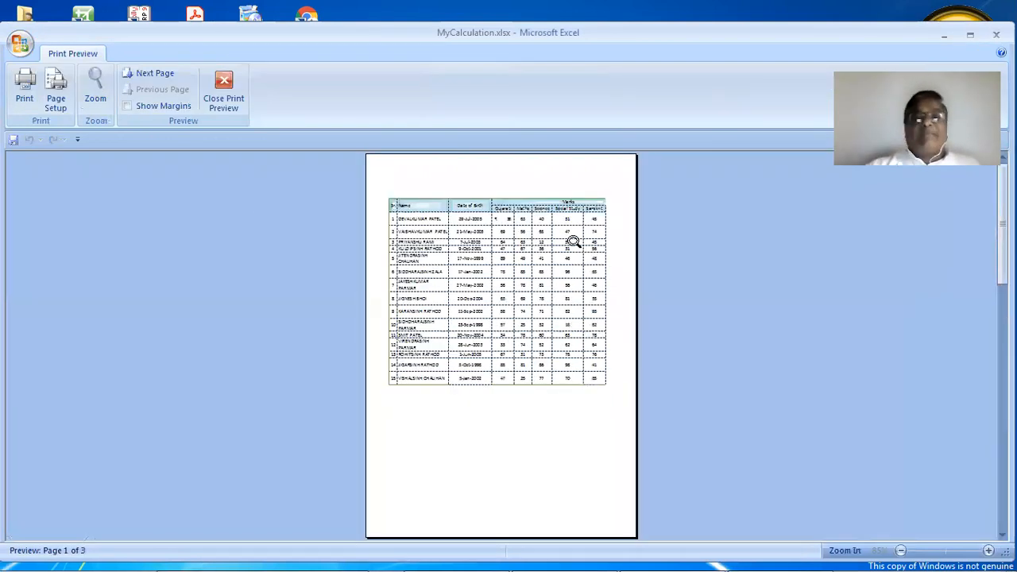
{"action": "left_click", "coordinate": [539, 177]}
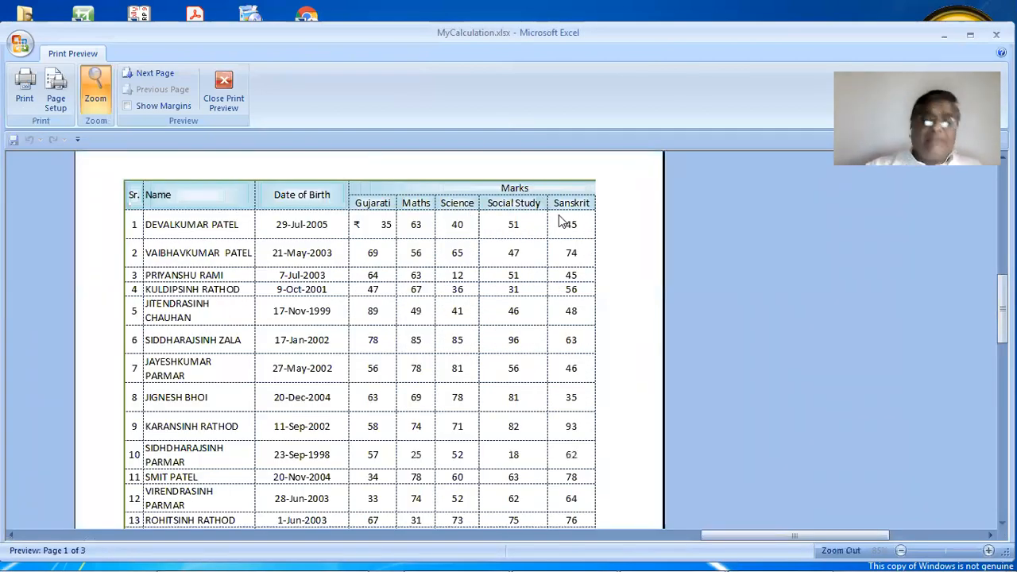
{"action": "left_click", "coordinate": [219, 98]}
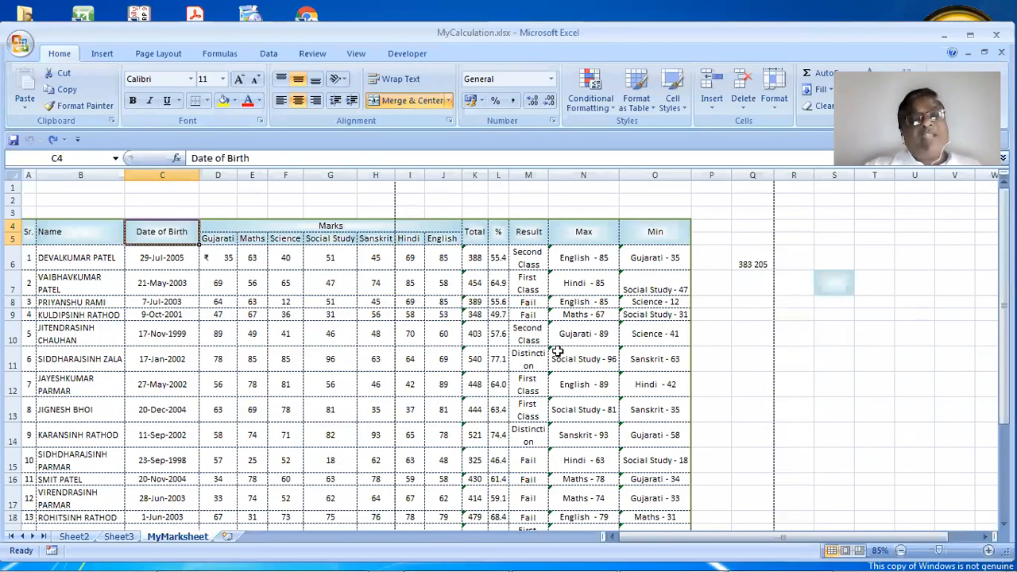
Display MyMarksheet in Page Break Preview and select empty cell Z14
{"action": "left_click", "coordinate": [356, 55]}
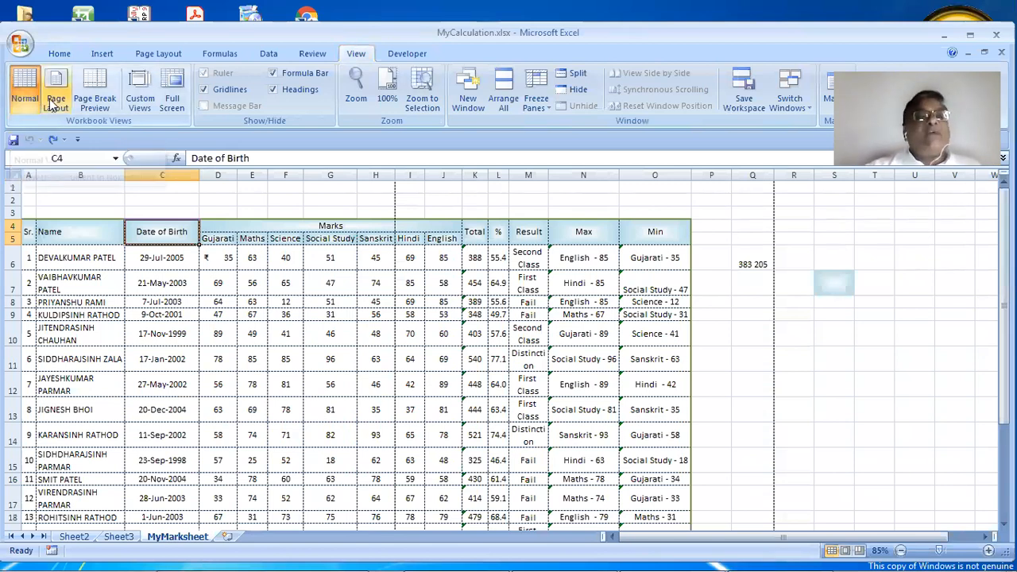
{"action": "left_click", "coordinate": [102, 102]}
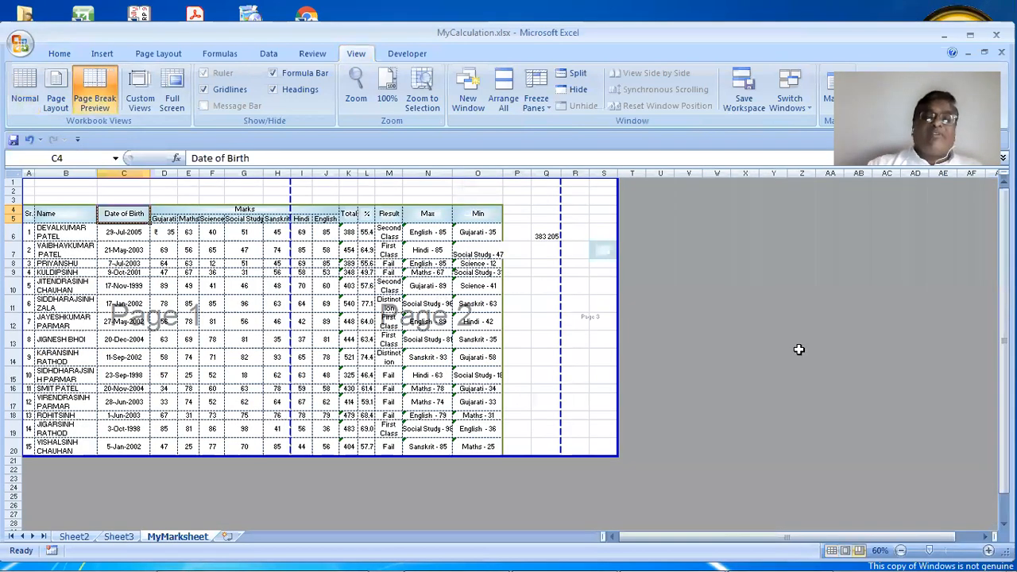
{"action": "left_click", "coordinate": [799, 352]}
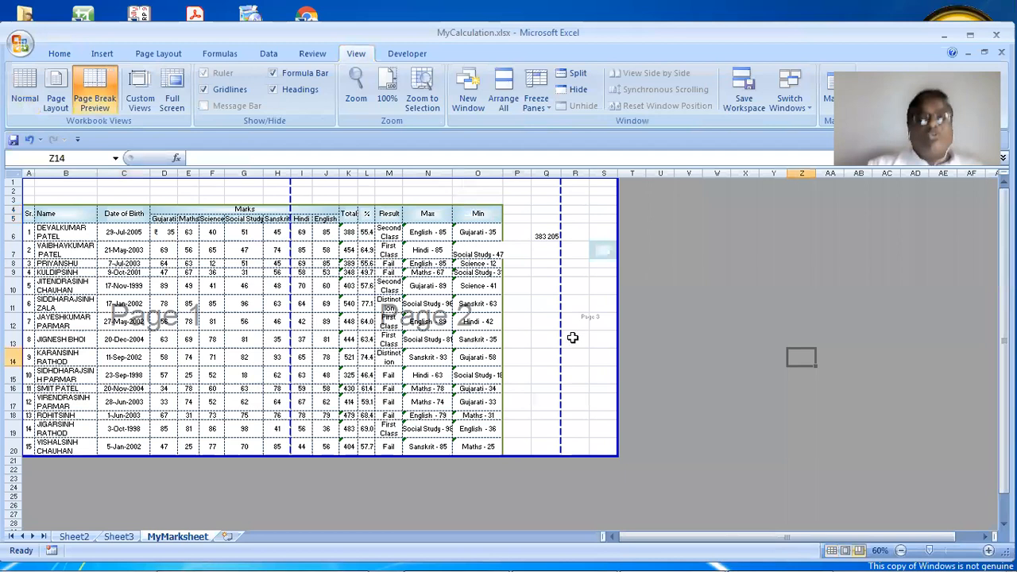
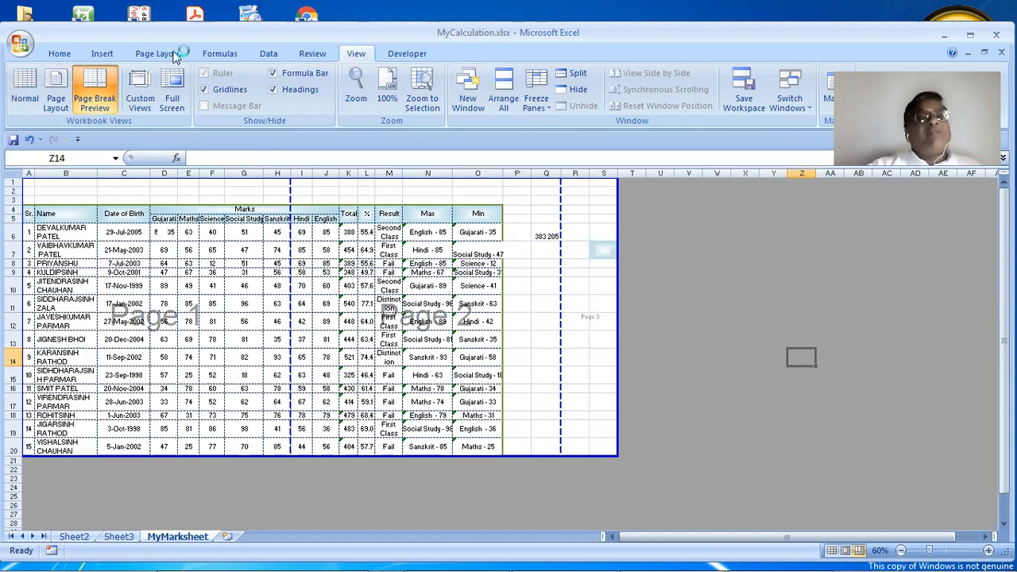
Switch to the Page Layout ribbon to reach the print setup options
{"action": "left_click", "coordinate": [178, 54]}
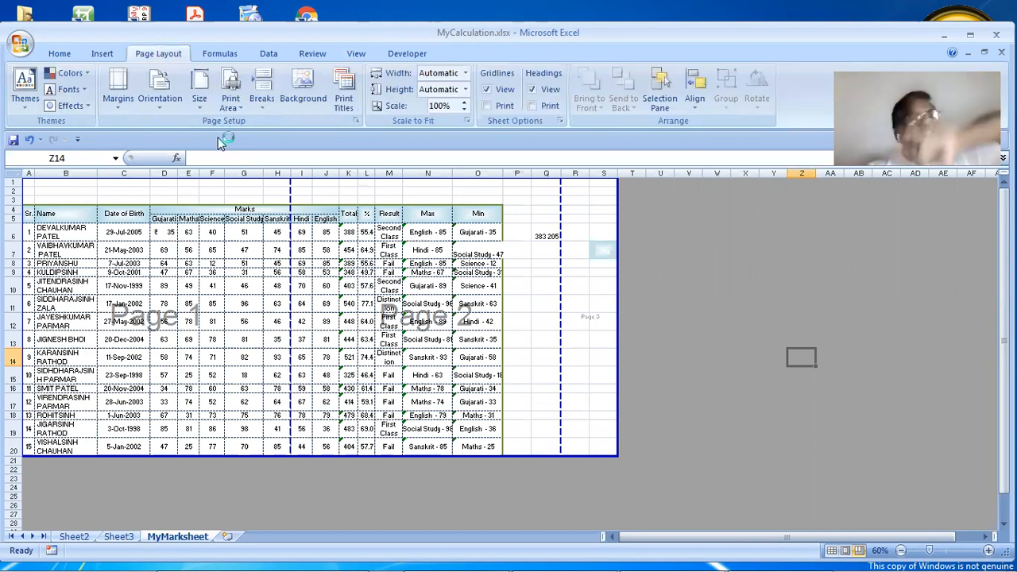
In Page Setup, set the left and right margins to 0.5
{"action": "left_click", "coordinate": [355, 121]}
{"action": "left_click_drag", "start_coordinate": [421, 146], "coordinate": [349, 105]}
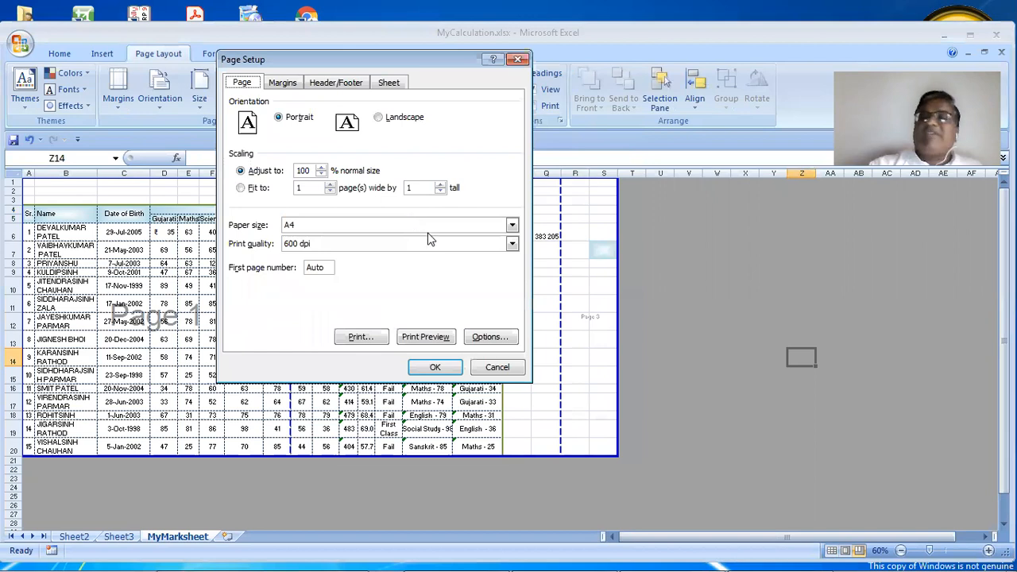
{"action": "left_click", "coordinate": [283, 82]}
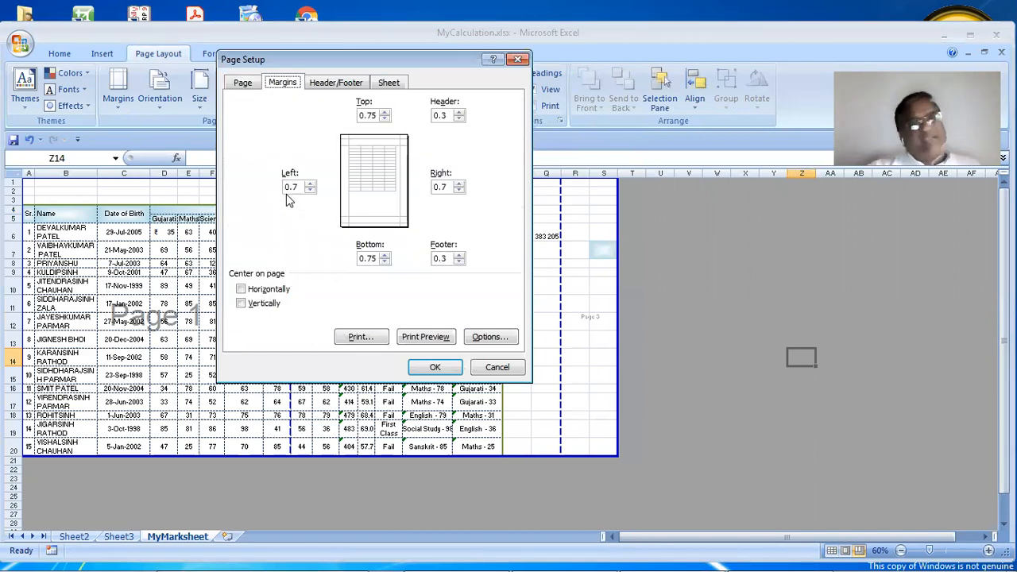
{"action": "left_click", "coordinate": [309, 190]}
{"action": "left_click", "coordinate": [309, 191]}
{"action": "left_click", "coordinate": [298, 186]}
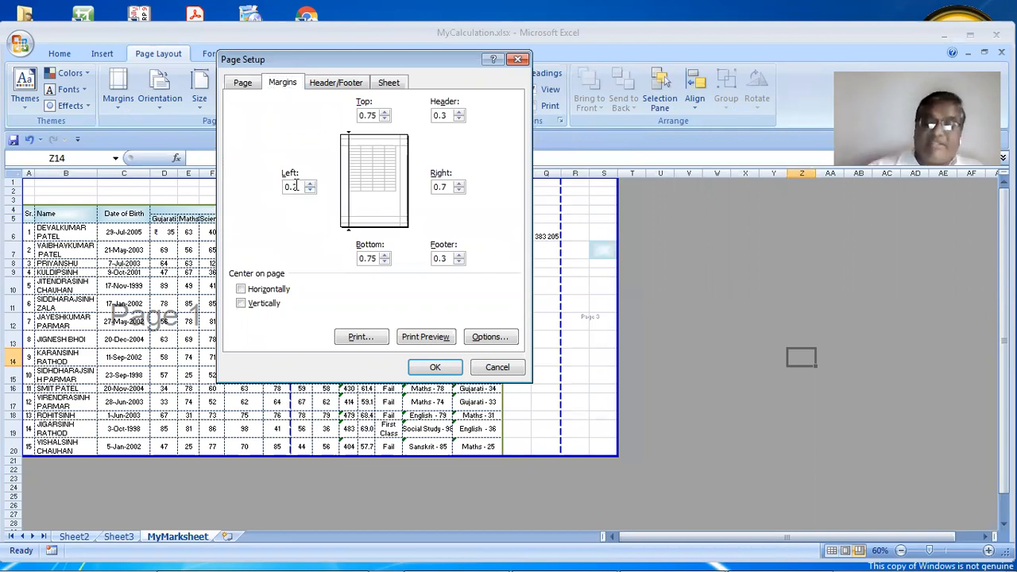
{"action": "left_click", "coordinate": [460, 190]}
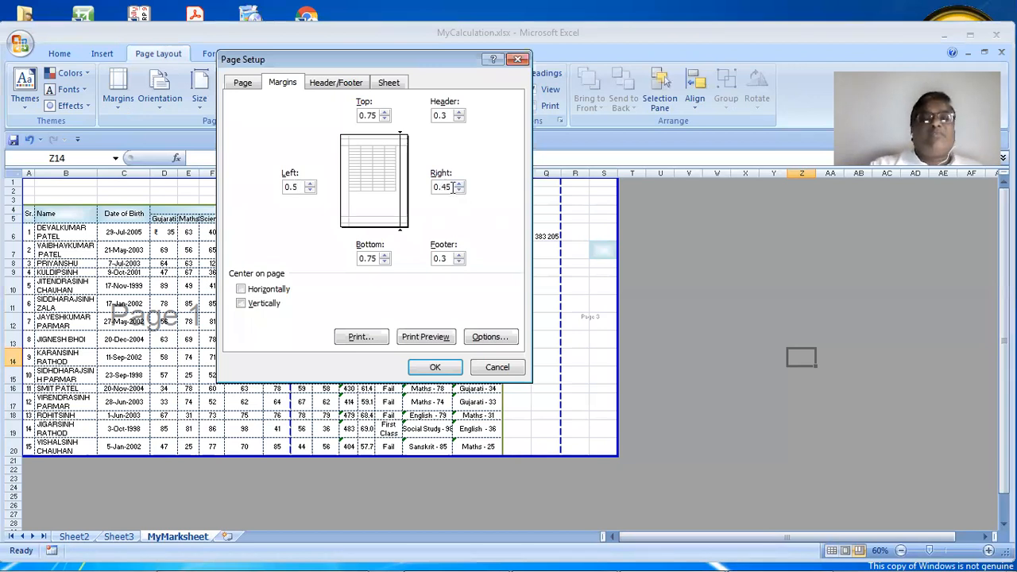
{"action": "left_click_drag", "start_coordinate": [453, 188], "coordinate": [418, 189]}
{"action": "type", "text": "0.5"}
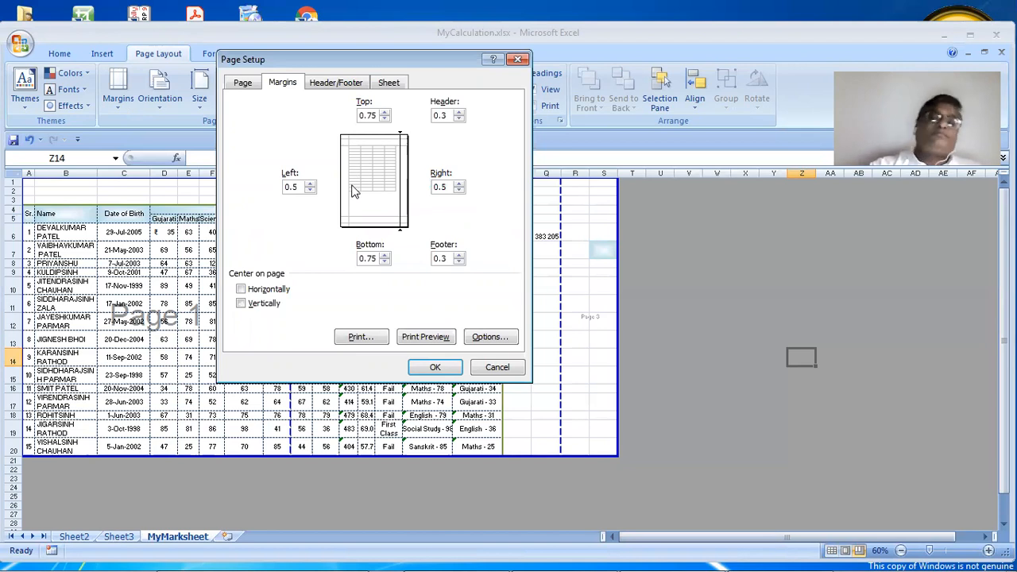
Choose Landscape orientation on A4 paper and apply the page setup
{"action": "left_click", "coordinate": [246, 84]}
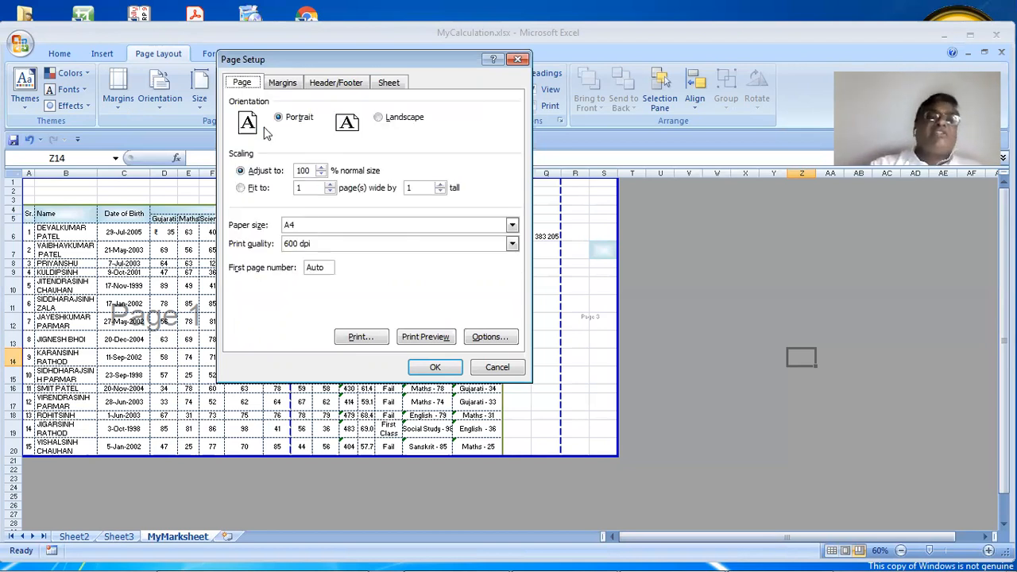
{"action": "left_click", "coordinate": [398, 126]}
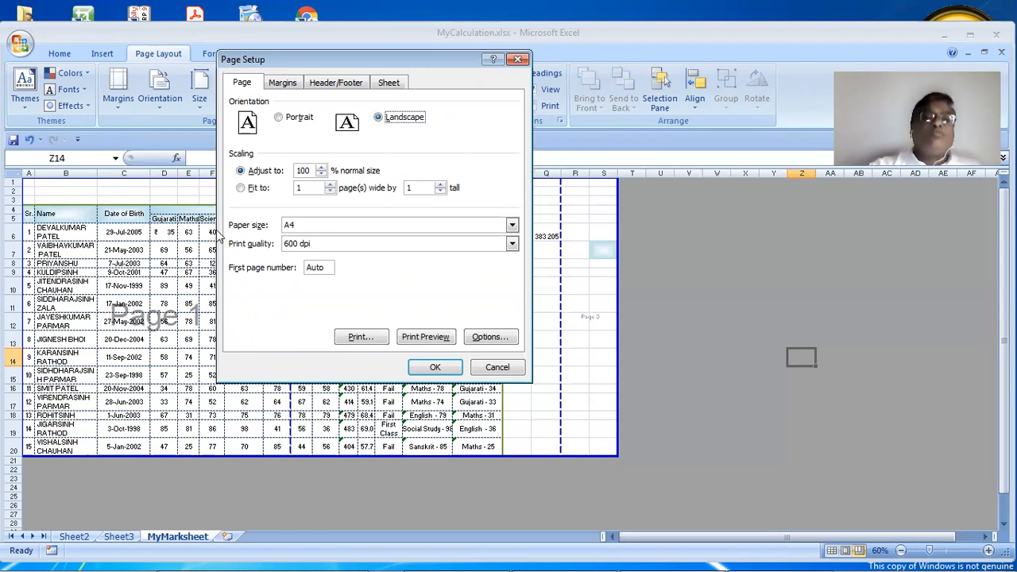
{"action": "left_click", "coordinate": [320, 229]}
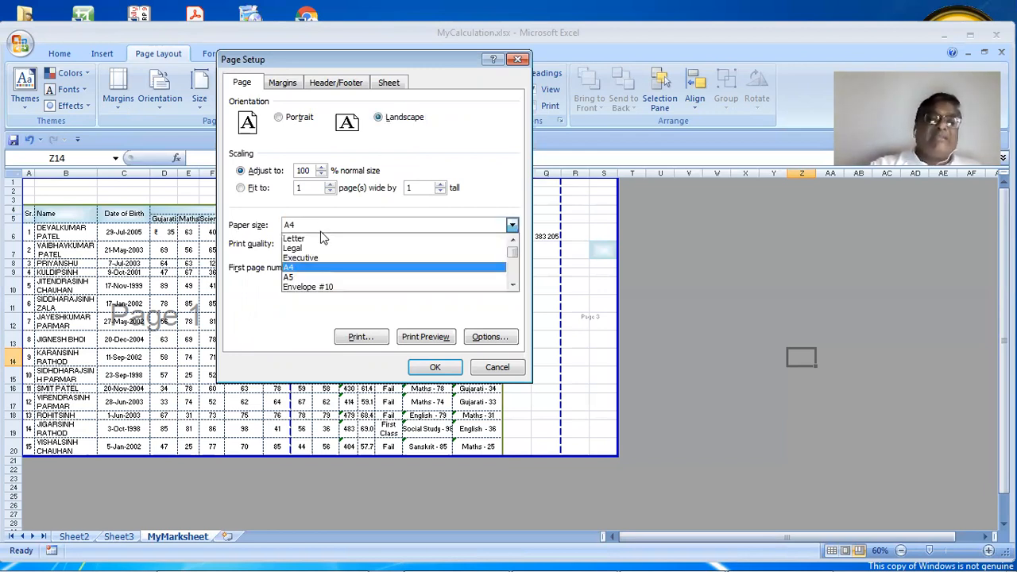
{"action": "left_click", "coordinate": [443, 268]}
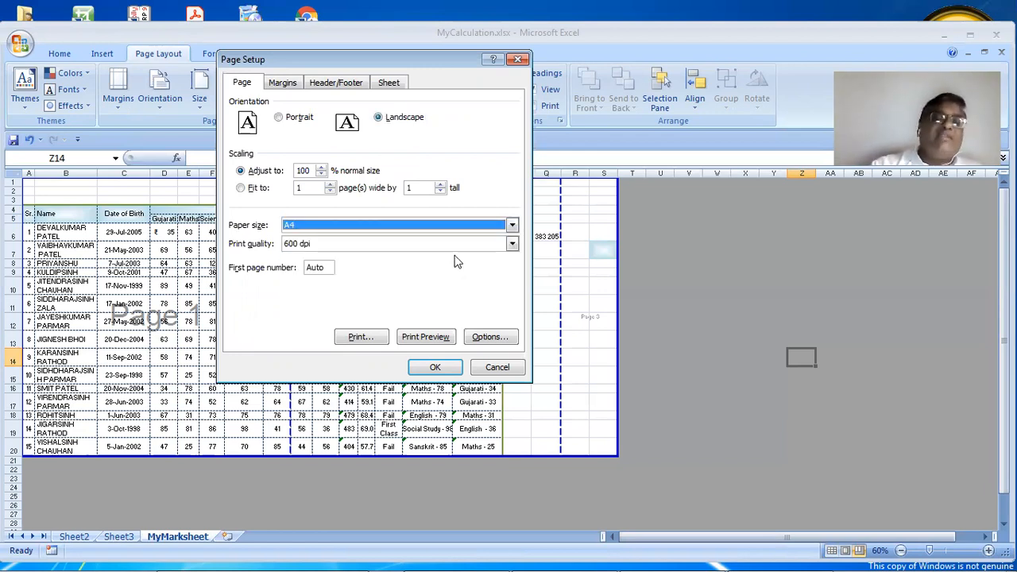
{"action": "left_click", "coordinate": [435, 370]}
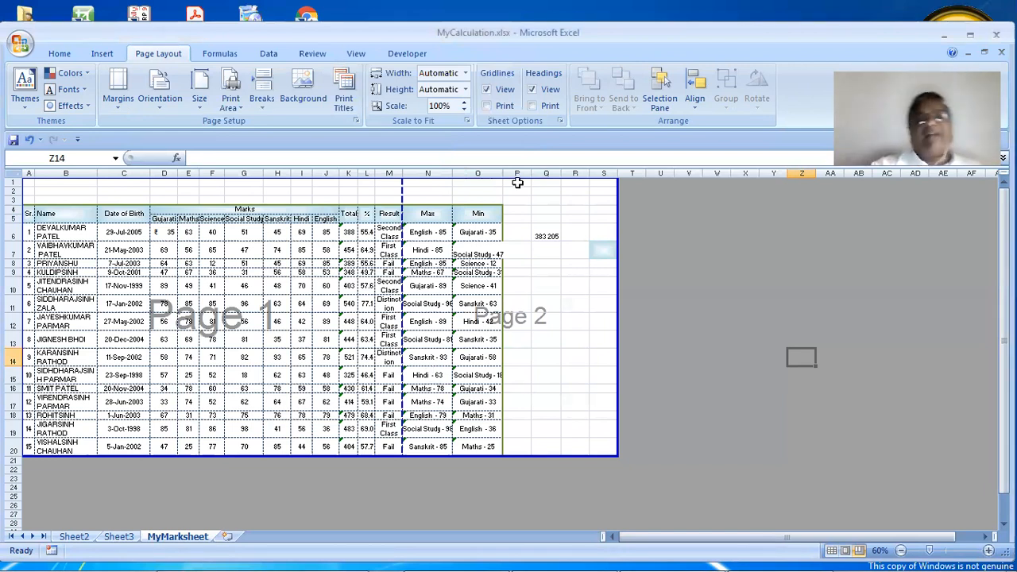
Delete columns P through S so the sheet ends at column O
{"action": "left_click_drag", "start_coordinate": [517, 175], "coordinate": [595, 182]}
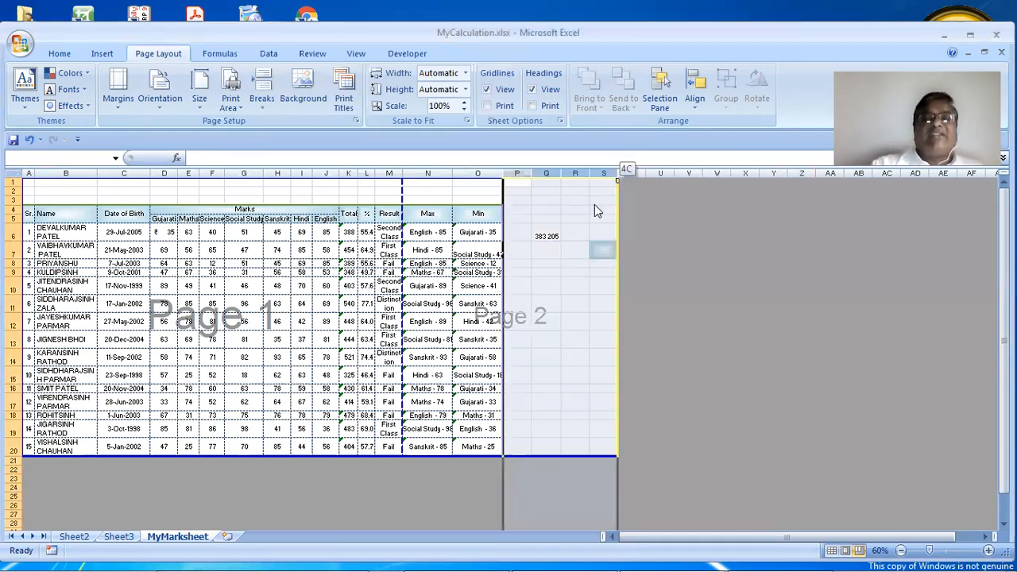
{"action": "right_click", "coordinate": [596, 205]}
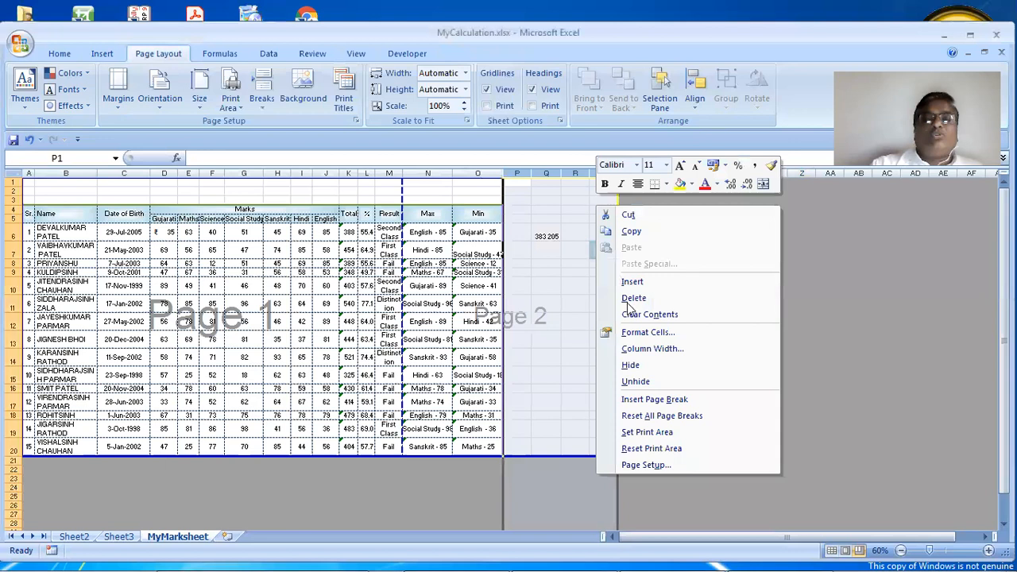
{"action": "left_click", "coordinate": [564, 284]}
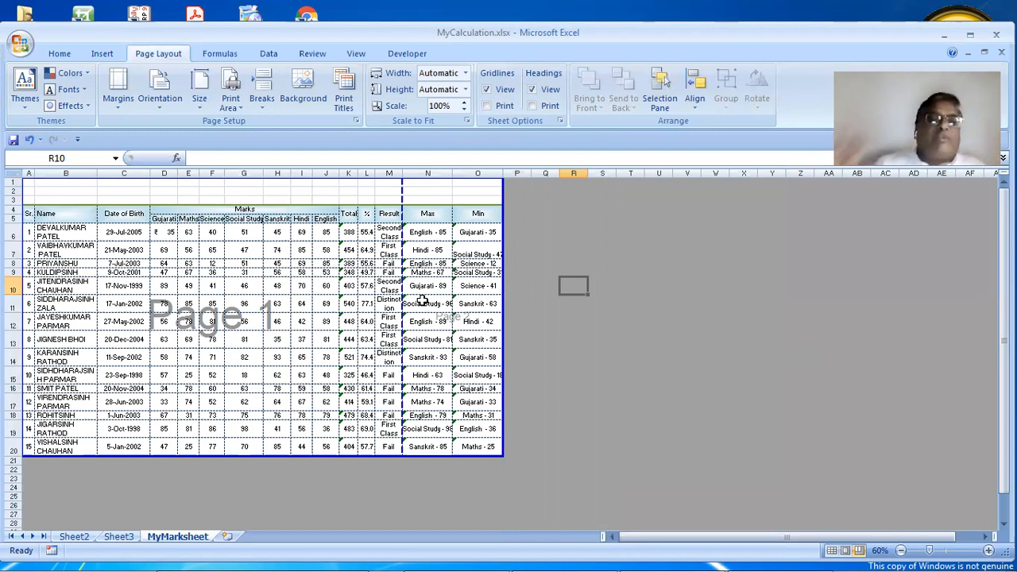
Change cell D6 from rupee currency to the plain Number format
{"action": "left_click", "coordinate": [171, 235]}
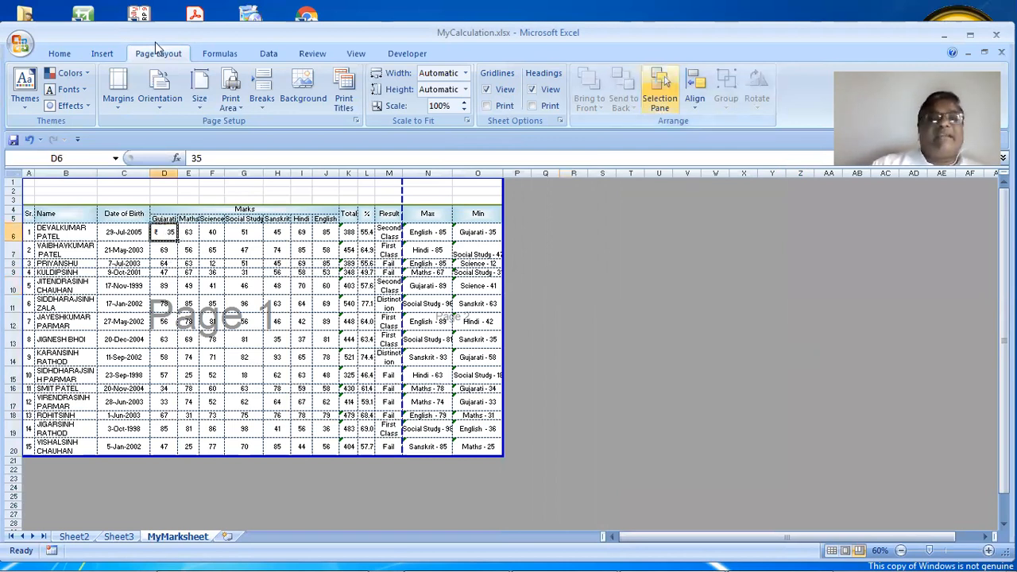
{"action": "left_click", "coordinate": [59, 53]}
{"action": "left_click", "coordinate": [774, 94]}
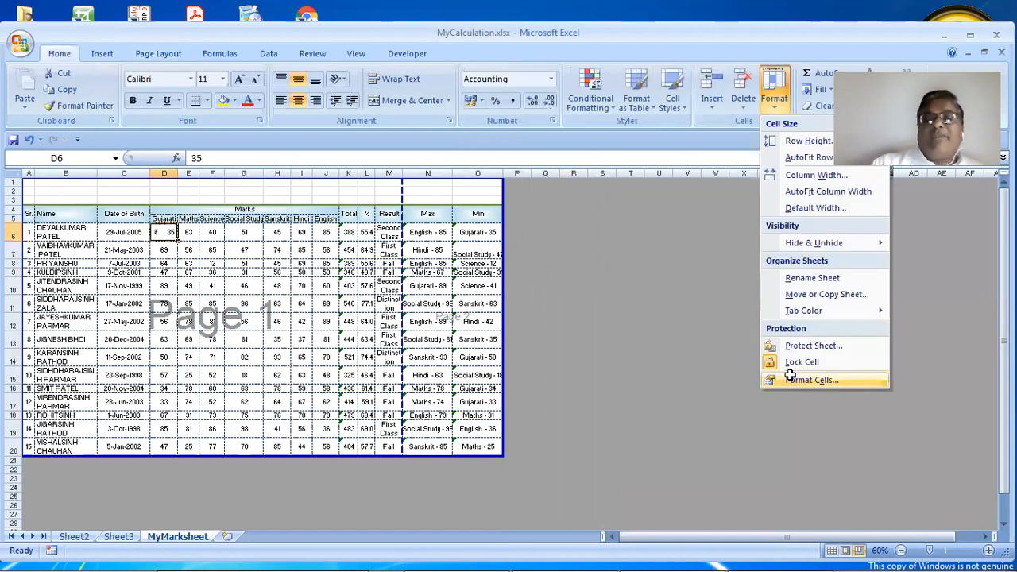
{"action": "left_click", "coordinate": [793, 373]}
{"action": "left_click", "coordinate": [219, 79]}
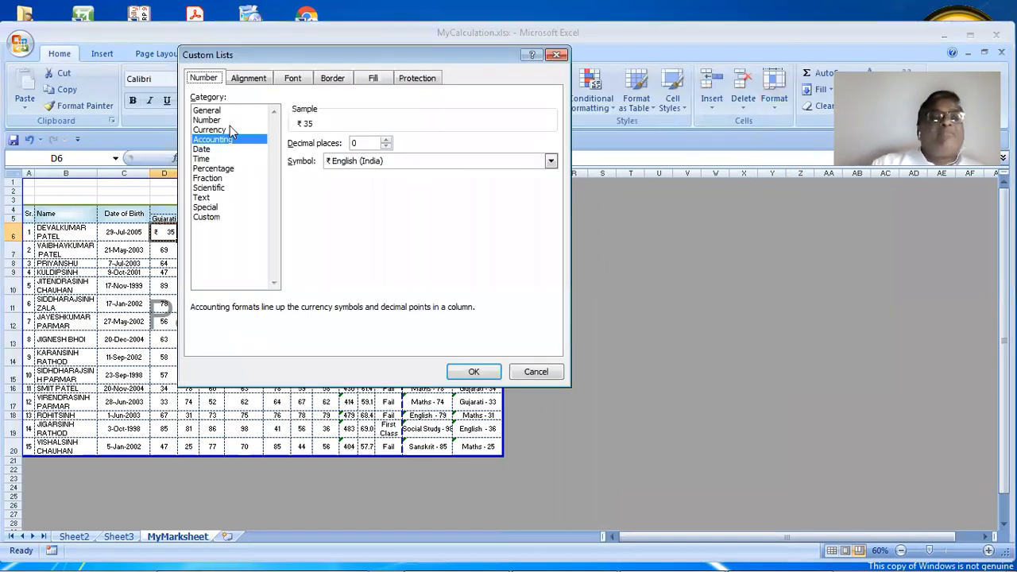
{"action": "left_click", "coordinate": [208, 120]}
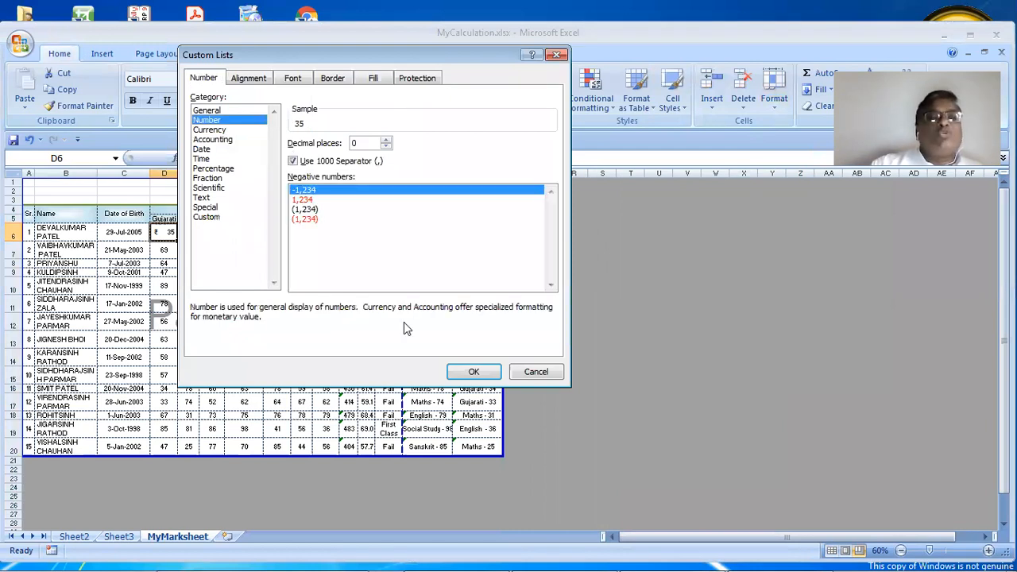
{"action": "left_click", "coordinate": [463, 374]}
{"action": "left_click", "coordinate": [230, 267]}
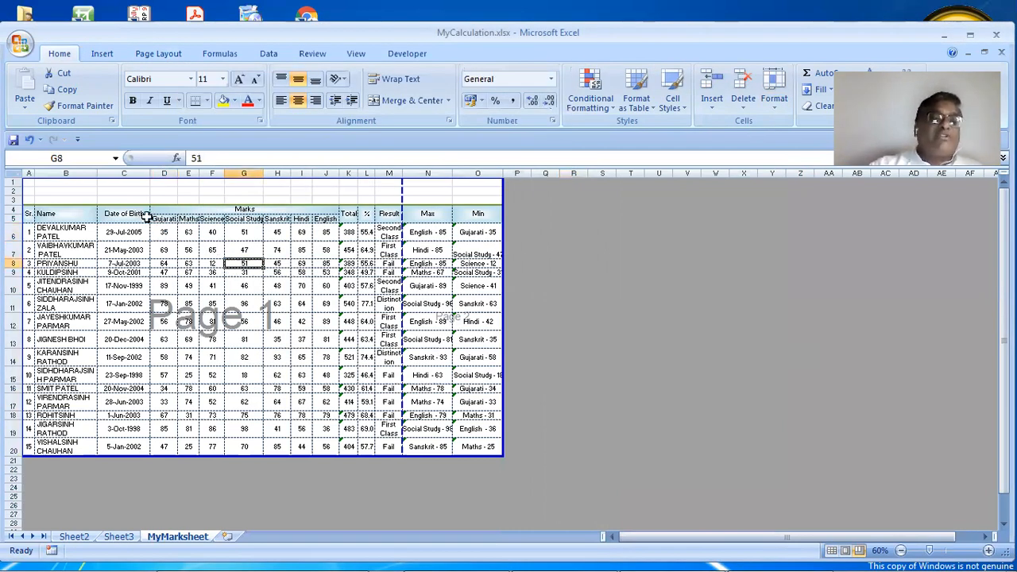
Copy D6 and paste only its formats onto the marks in D6:J20
{"action": "left_click", "coordinate": [165, 232]}
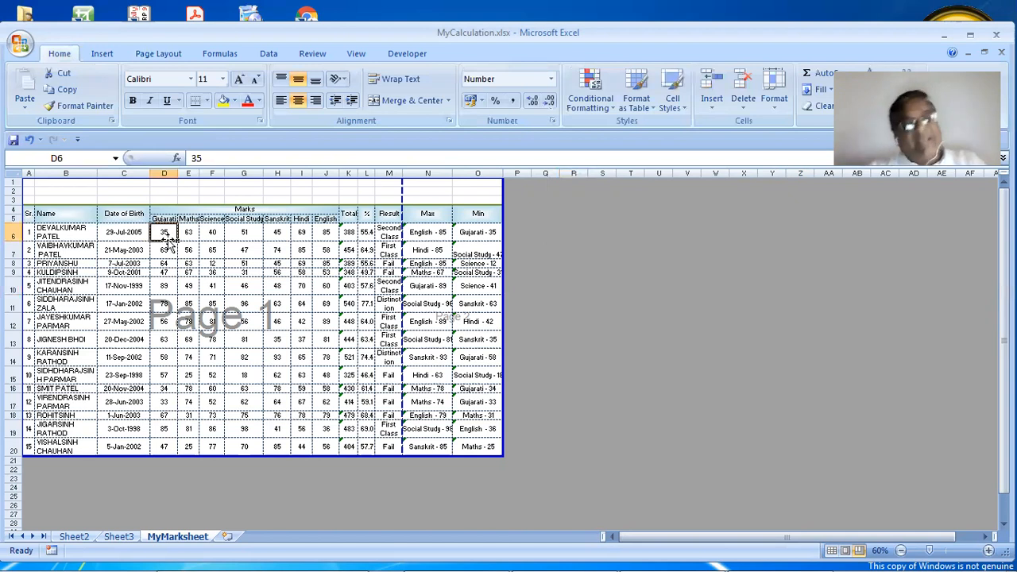
{"action": "key", "text": "ctrl+c"}
{"action": "left_click_drag", "start_coordinate": [207, 268], "coordinate": [320, 446]}
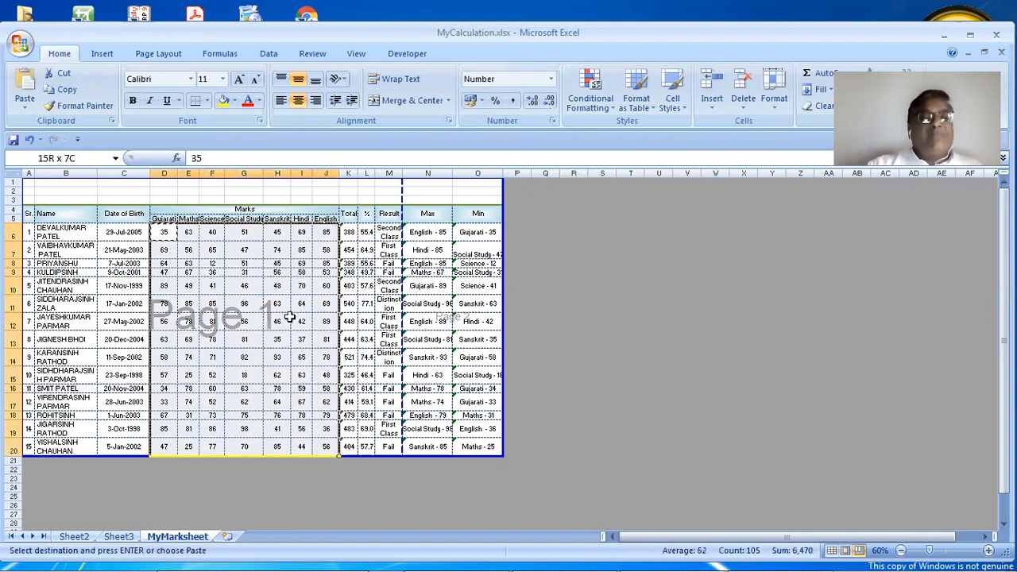
{"action": "right_click", "coordinate": [292, 271]}
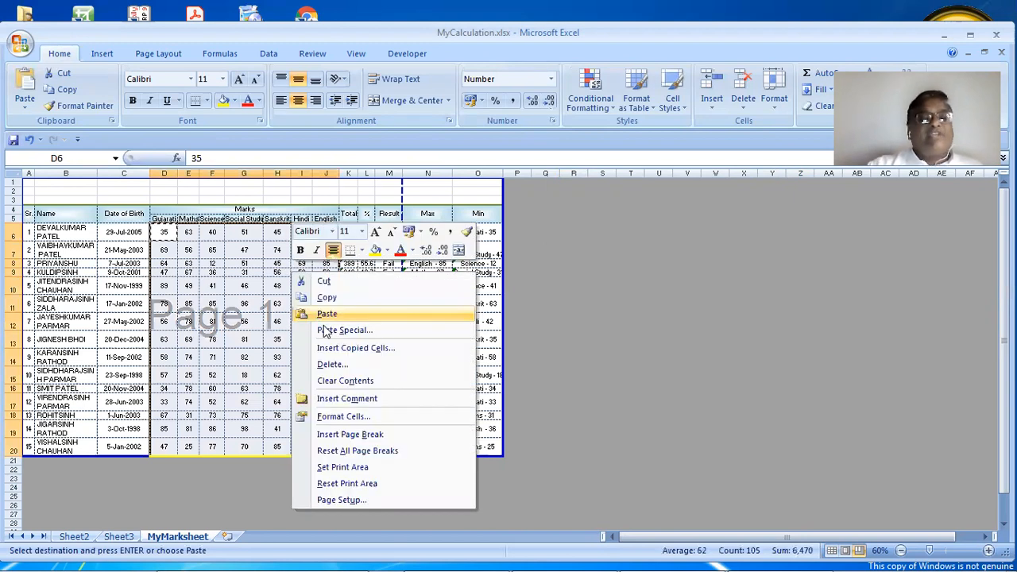
{"action": "left_click", "coordinate": [326, 331]}
{"action": "left_click", "coordinate": [229, 285]}
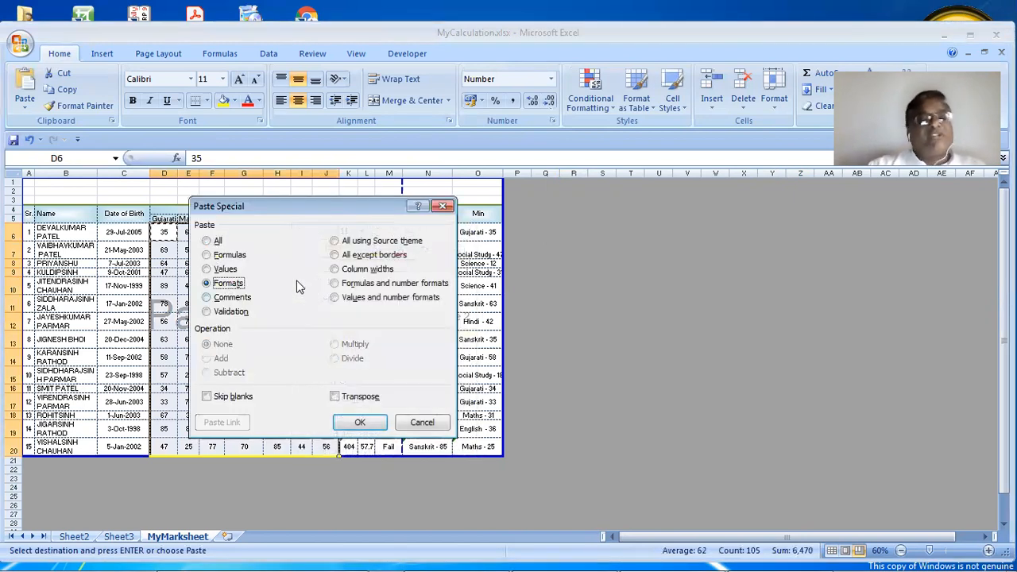
{"action": "left_click", "coordinate": [373, 419]}
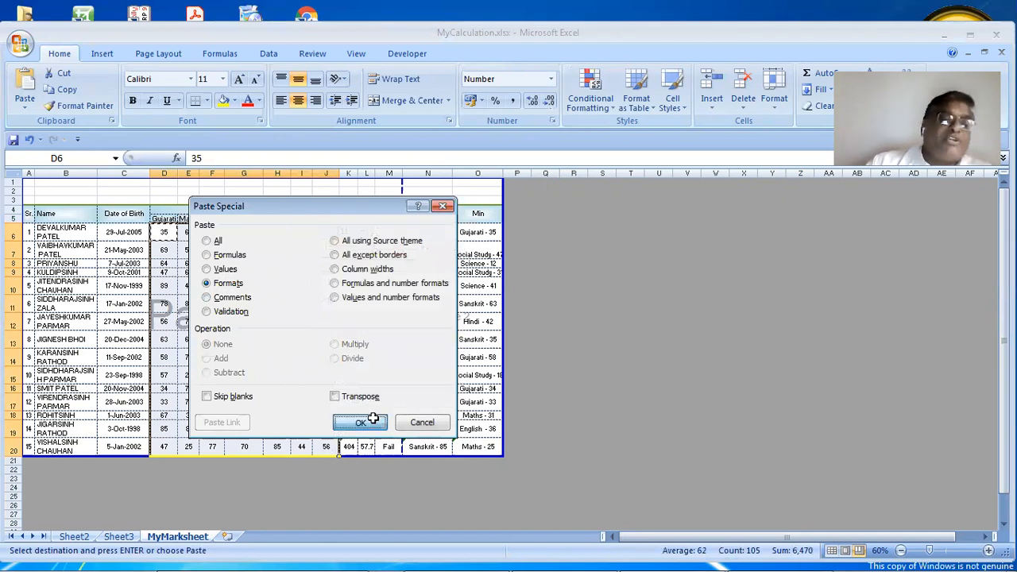
{"action": "left_click", "coordinate": [326, 378]}
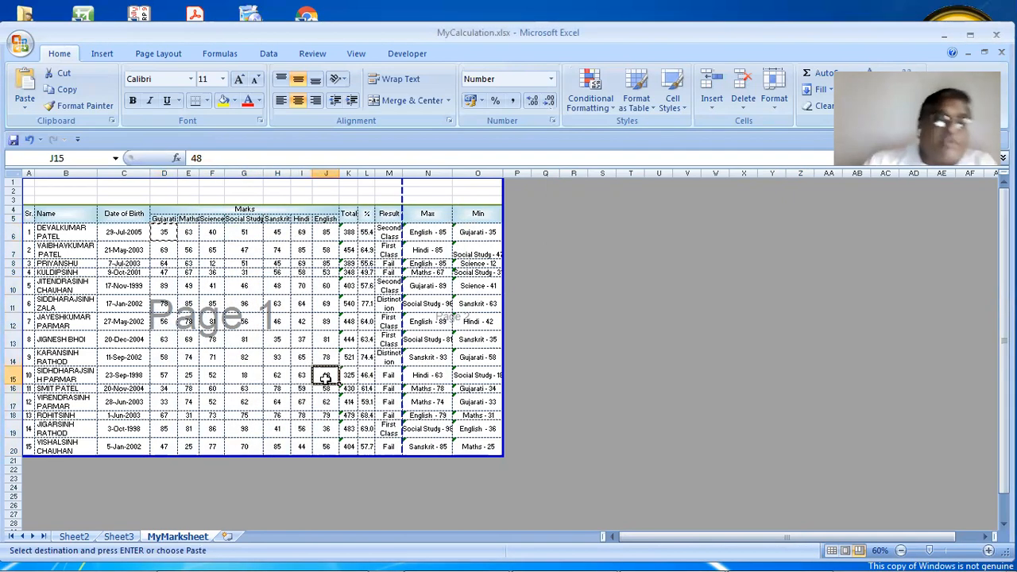
Narrow column D to fit its Gujarati heading
{"action": "left_click", "coordinate": [282, 339]}
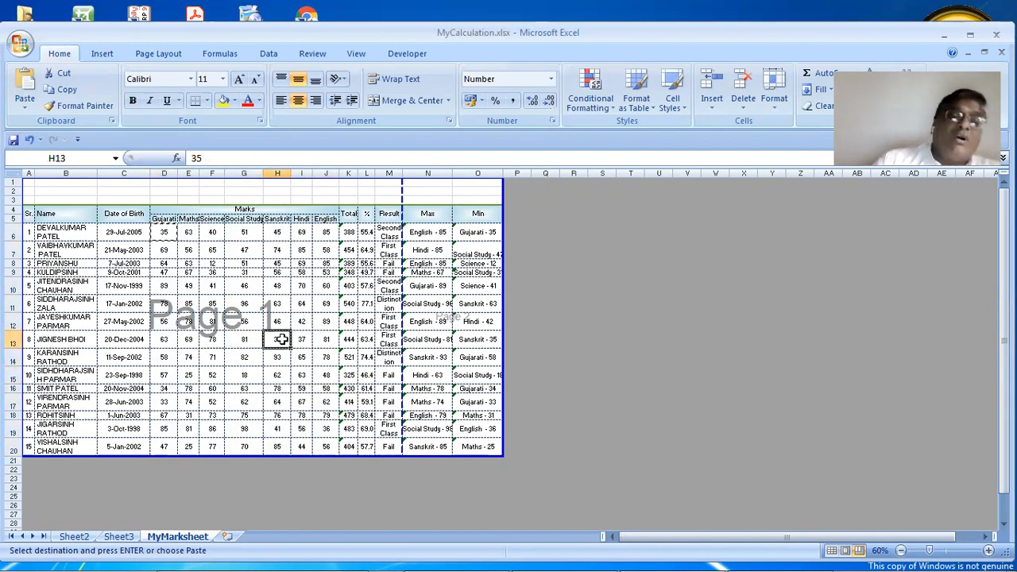
{"action": "left_click", "coordinate": [298, 322]}
{"action": "scroll", "coordinate": [292, 323], "scroll_direction": "up", "scroll_amount": 4}
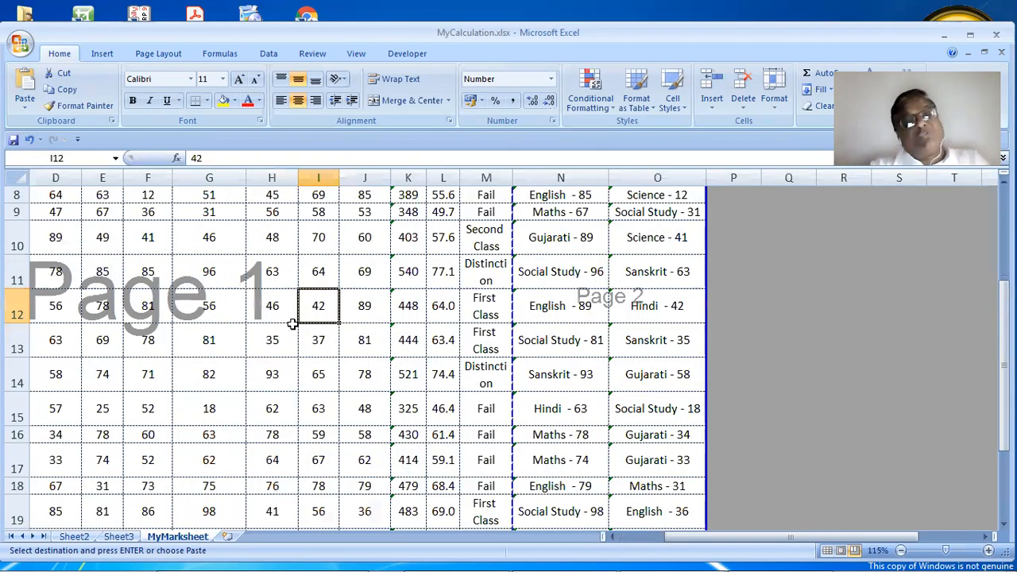
{"action": "scroll", "coordinate": [292, 324], "scroll_direction": "up", "scroll_amount": 1}
{"action": "left_click_drag", "start_coordinate": [749, 541], "coordinate": [681, 541]}
{"action": "scroll", "coordinate": [328, 353], "scroll_direction": "down", "scroll_amount": 1}
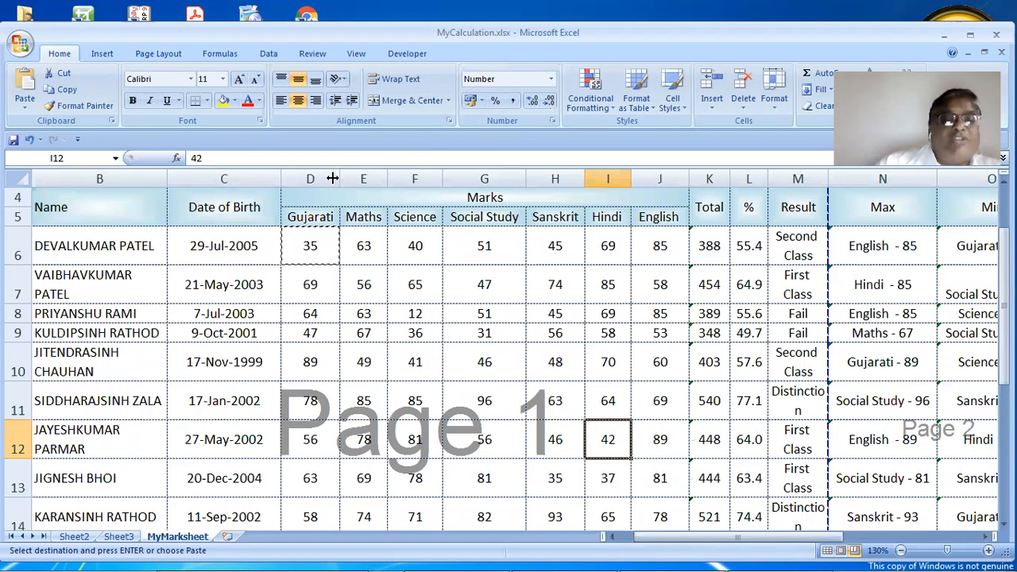
{"action": "left_click_drag", "start_coordinate": [332, 178], "coordinate": [329, 179]}
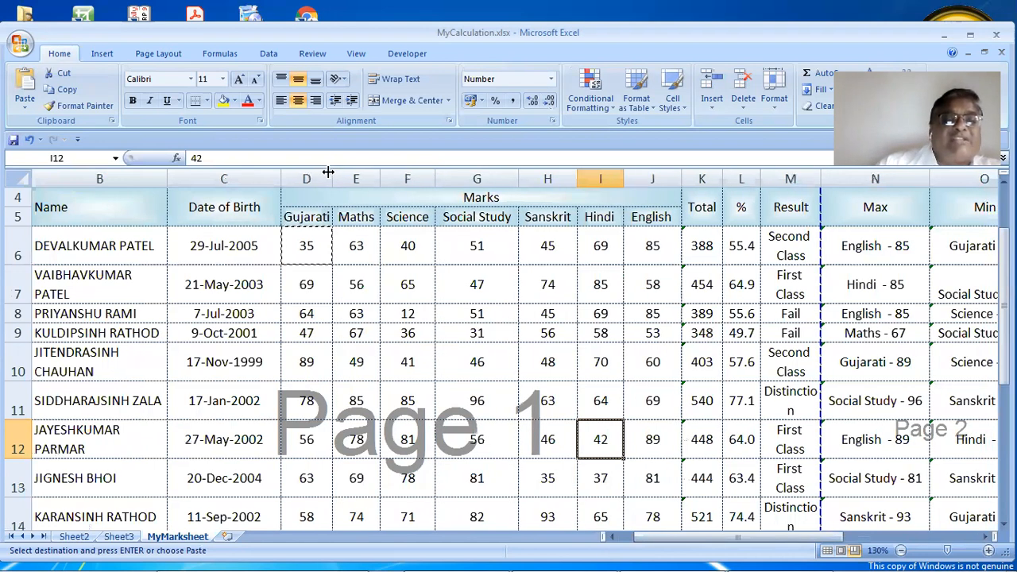
{"action": "double_click", "coordinate": [327, 172]}
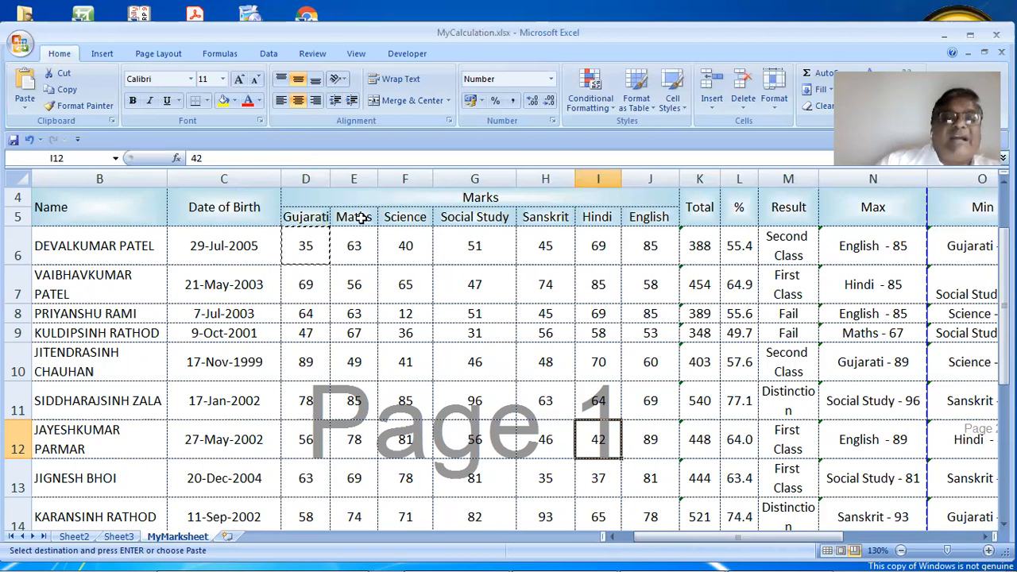
{"action": "key", "text": "Up"}
{"action": "key", "text": "Up"}
{"action": "key", "text": "Up"}
{"action": "key", "text": "Up"}
{"action": "key", "text": "Up"}
{"action": "key", "text": "Up"}
{"action": "key", "text": "Left"}
{"action": "key", "text": "Left"}
{"action": "key", "text": "Left"}
{"action": "key", "text": "Left"}
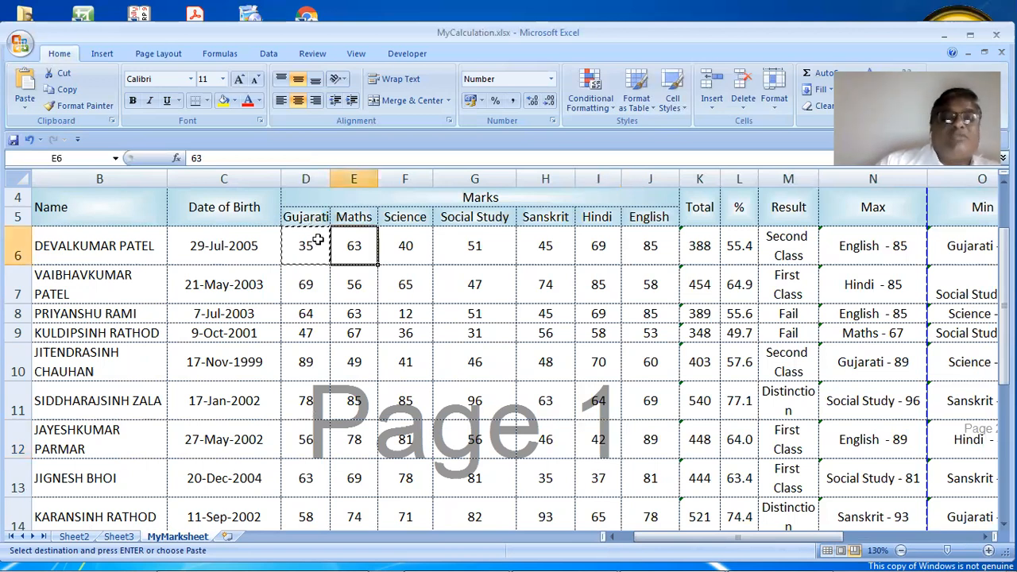
{"action": "key", "text": "Left"}
{"action": "key", "text": "Up"}
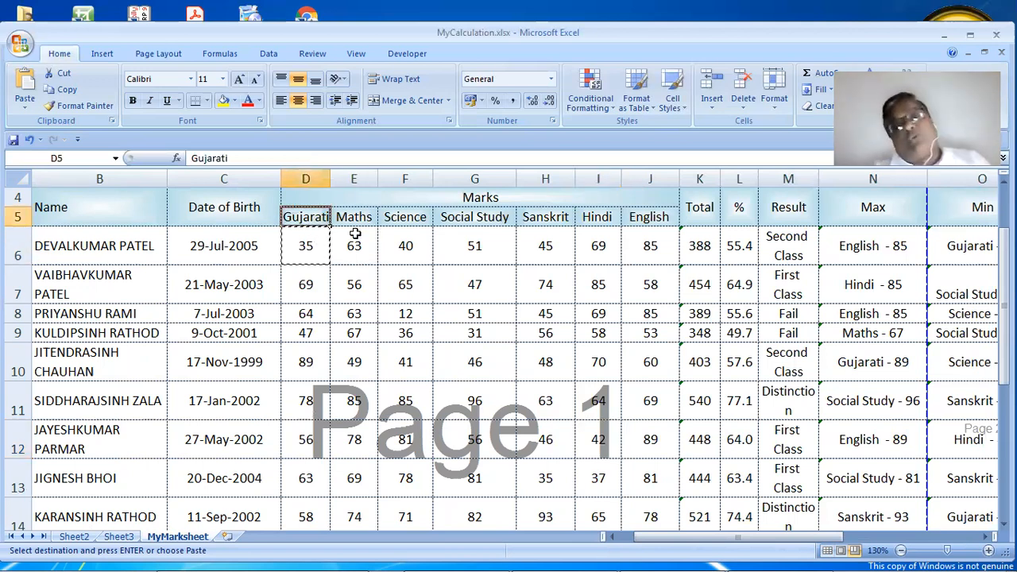
Narrow the Maths and Social Study columns and wrap the Social Study heading text
{"action": "left_click_drag", "start_coordinate": [377, 175], "coordinate": [418, 180]}
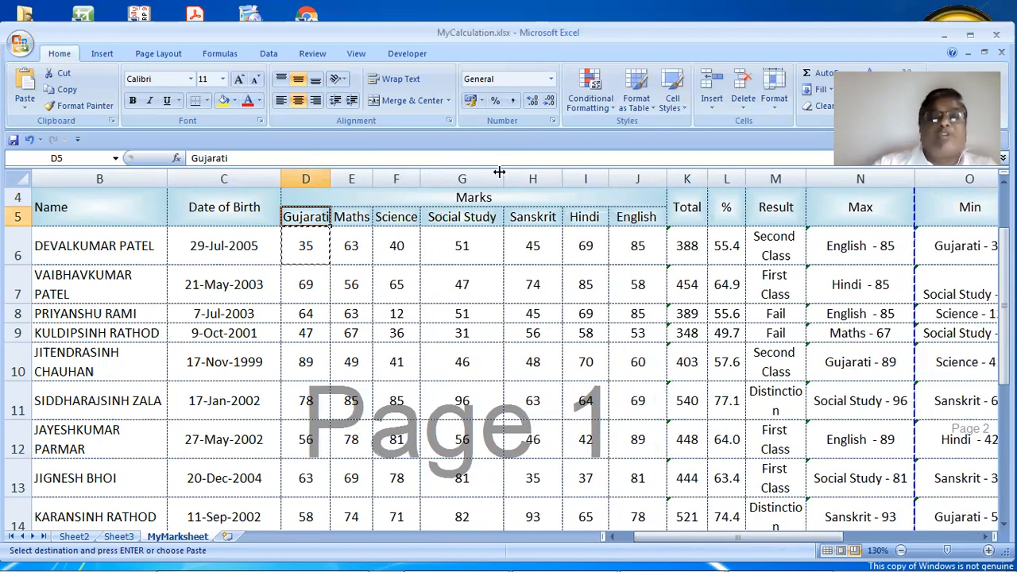
{"action": "left_click_drag", "start_coordinate": [489, 182], "coordinate": [469, 182]}
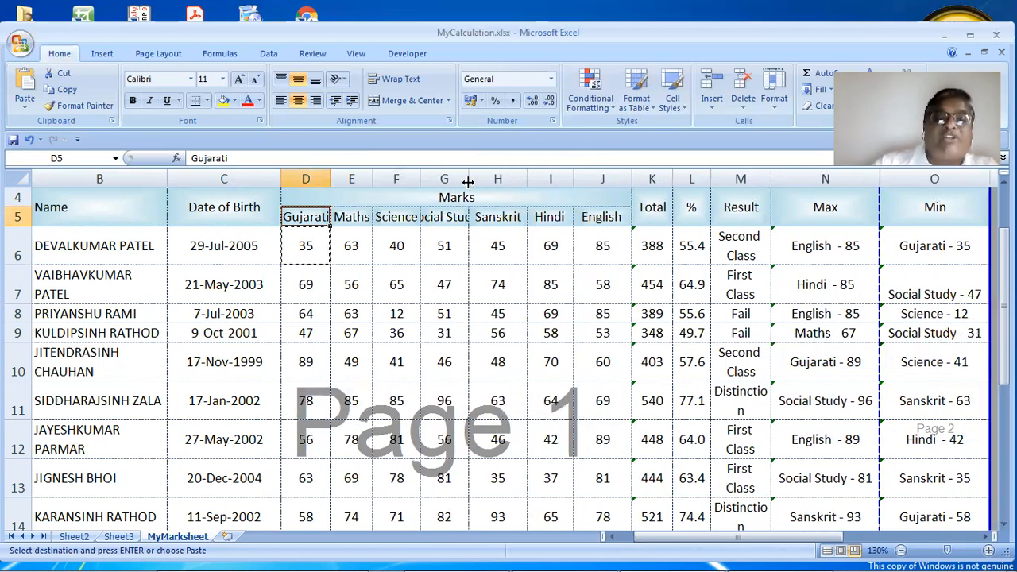
{"action": "left_click", "coordinate": [454, 217]}
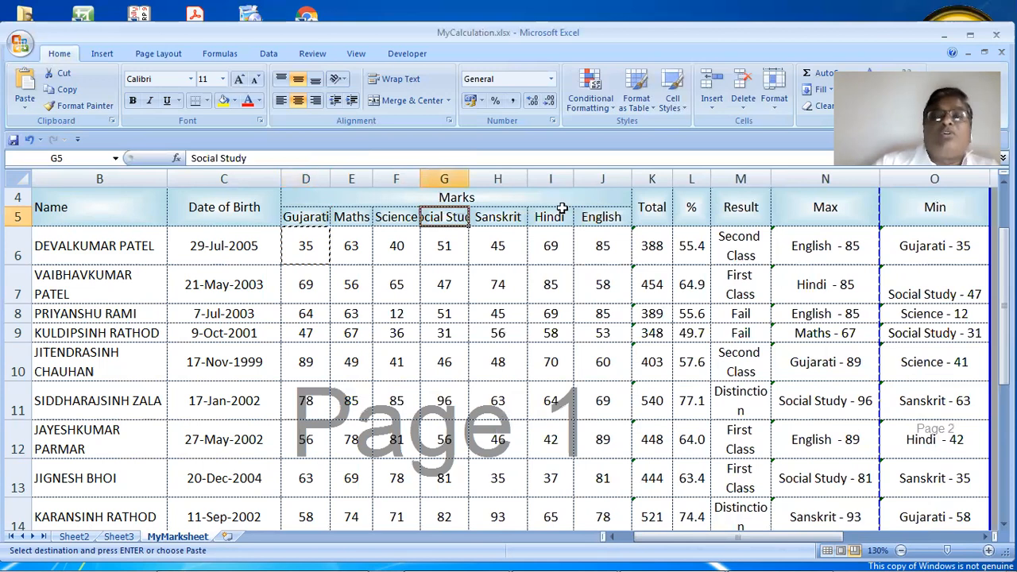
{"action": "left_click", "coordinate": [785, 107]}
{"action": "left_click", "coordinate": [811, 380]}
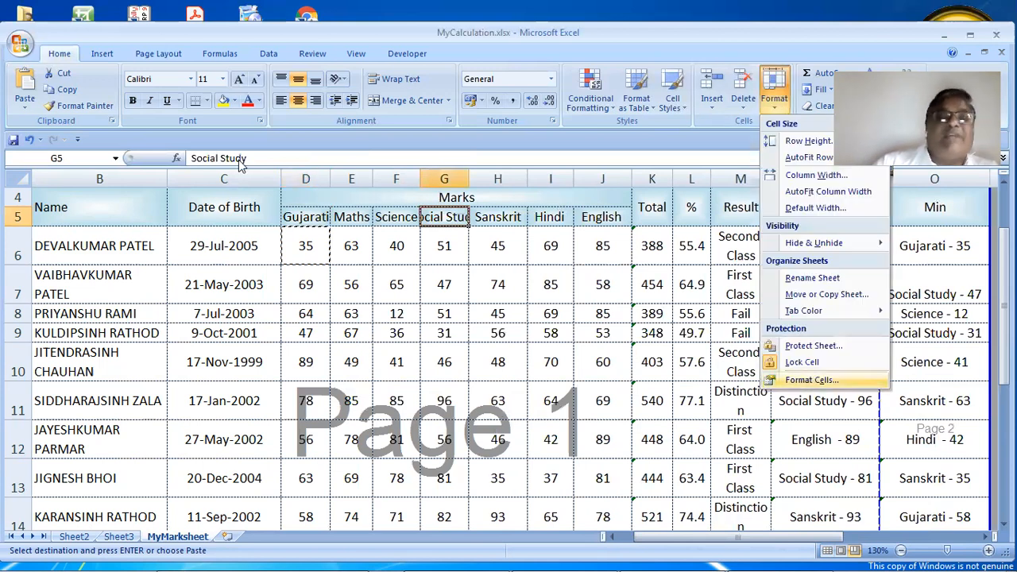
{"action": "left_click", "coordinate": [247, 78]}
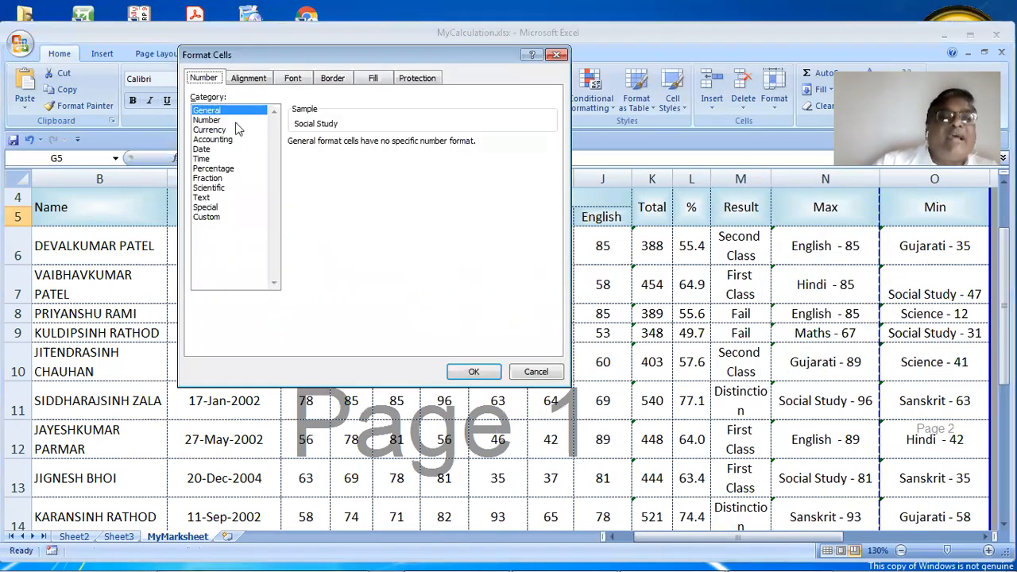
{"action": "left_click", "coordinate": [227, 208]}
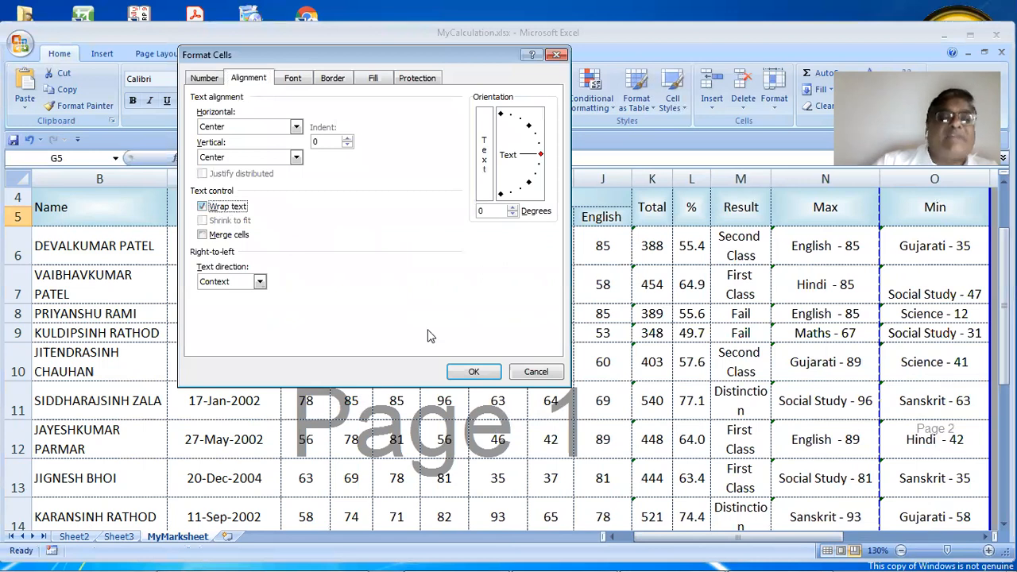
{"action": "left_click", "coordinate": [469, 371]}
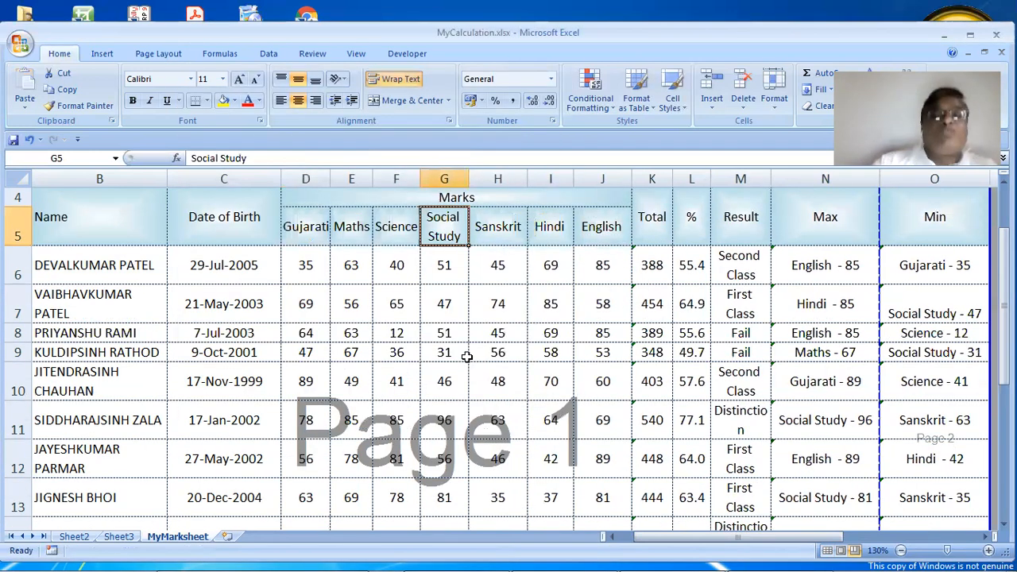
Fit column H to Sanskrit and narrow columns J, Date of Birth C, and Max N
{"action": "double_click", "coordinate": [521, 179]}
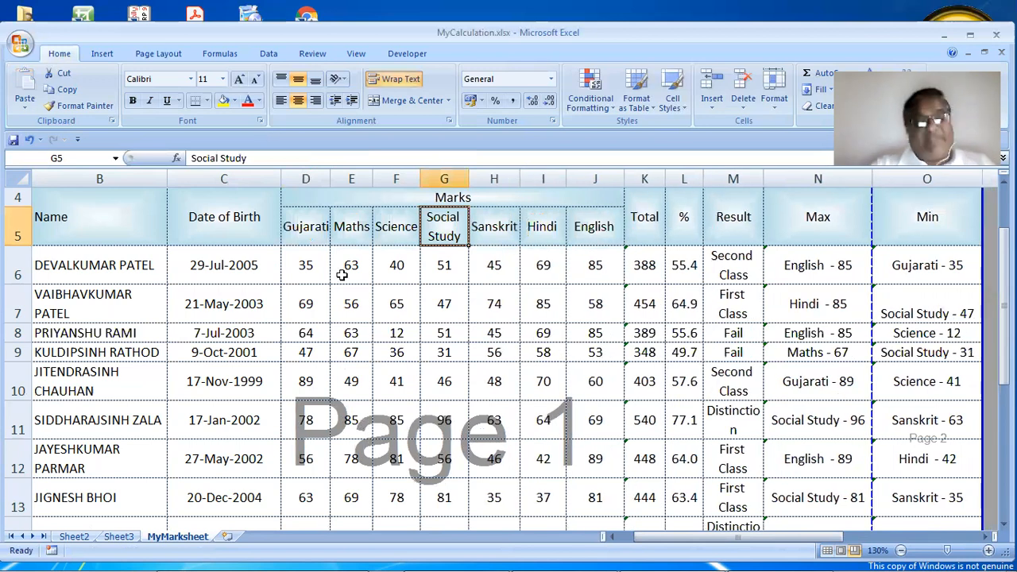
{"action": "scroll", "coordinate": [343, 275], "scroll_direction": "down", "scroll_amount": 2, "text": "ctrl"}
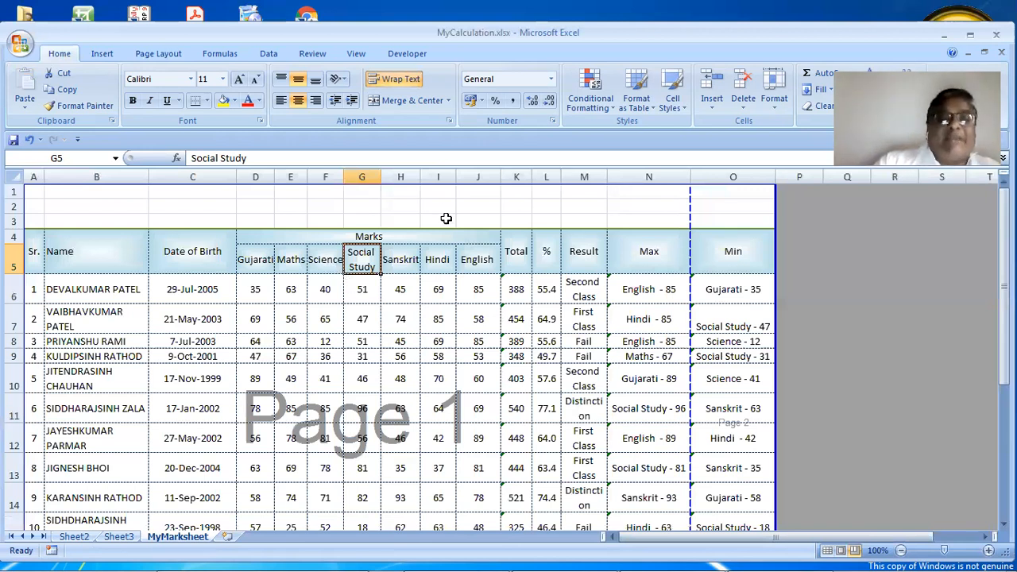
{"action": "left_click_drag", "start_coordinate": [495, 176], "coordinate": [490, 176]}
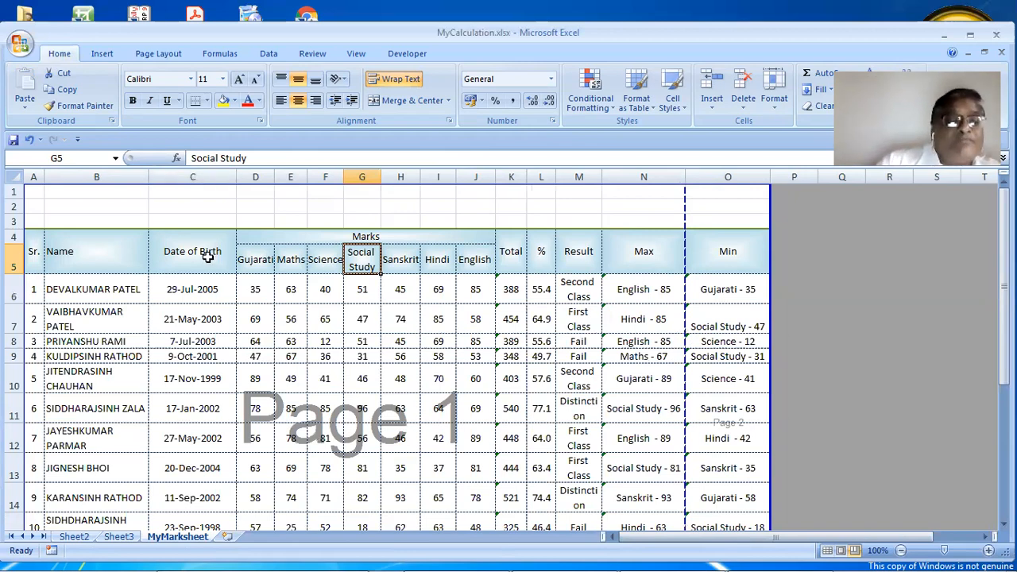
{"action": "scroll", "coordinate": [208, 256], "scroll_direction": "down", "scroll_amount": 1}
{"action": "scroll", "coordinate": [207, 257], "scroll_direction": "down", "scroll_amount": 1}
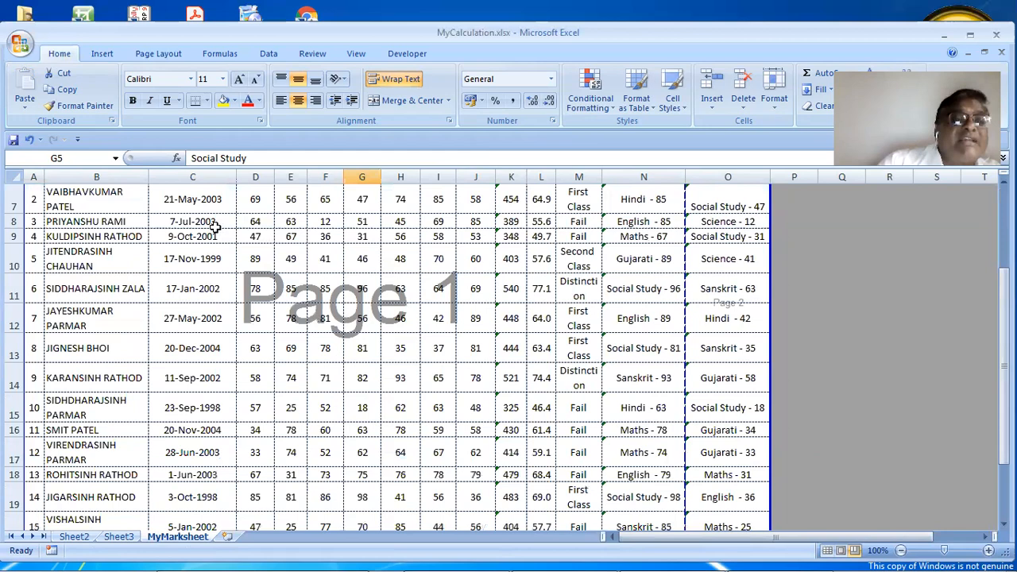
{"action": "scroll", "coordinate": [233, 187], "scroll_direction": "up", "scroll_amount": 1}
{"action": "left_click_drag", "start_coordinate": [234, 173], "coordinate": [215, 181]}
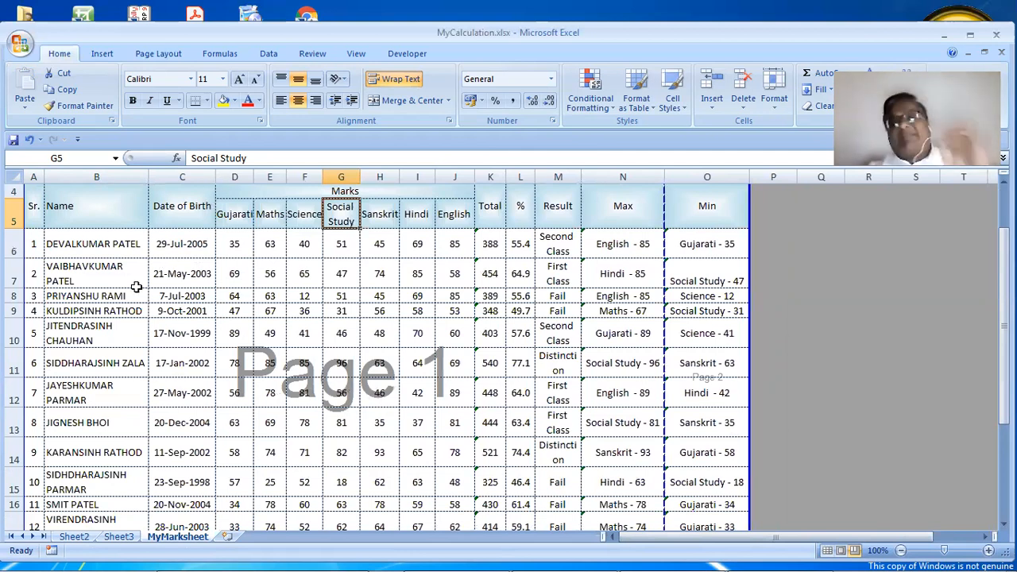
{"action": "scroll", "coordinate": [136, 287], "scroll_direction": "up", "scroll_amount": 1}
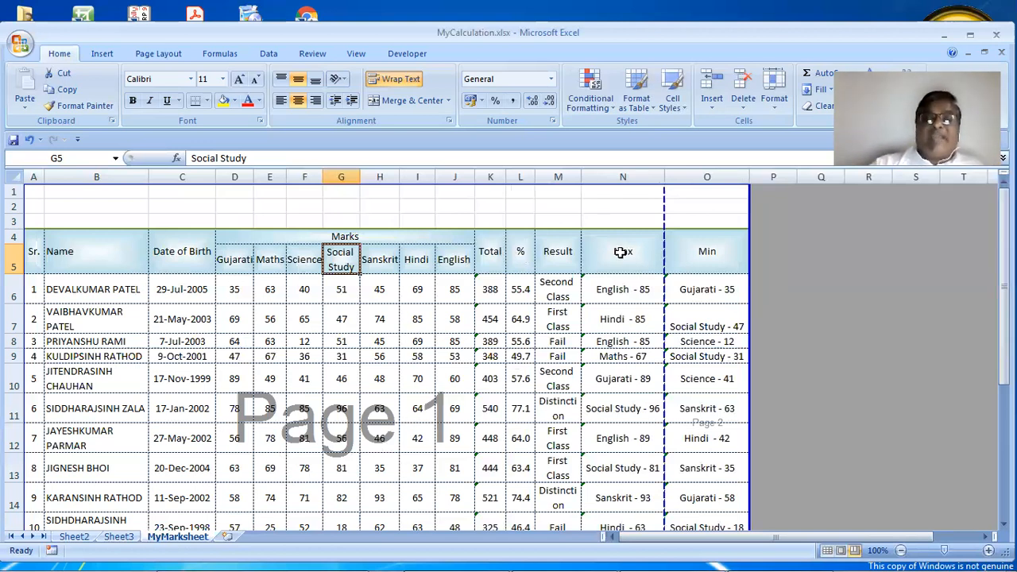
{"action": "scroll", "coordinate": [622, 252], "scroll_direction": "down", "scroll_amount": 1}
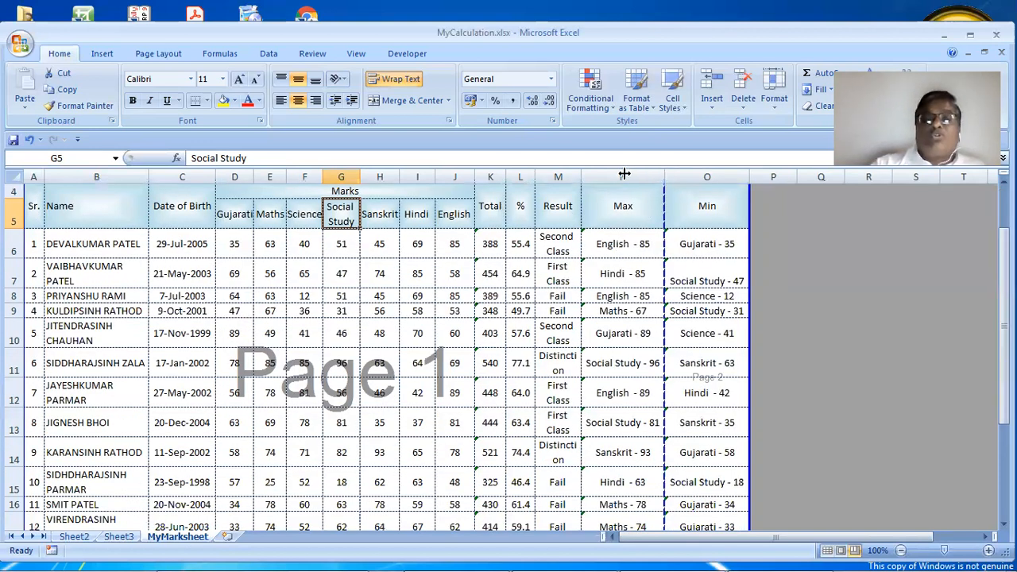
{"action": "left_click_drag", "start_coordinate": [624, 173], "coordinate": [625, 173]}
{"action": "left_click_drag", "start_coordinate": [619, 248], "coordinate": [652, 498]}
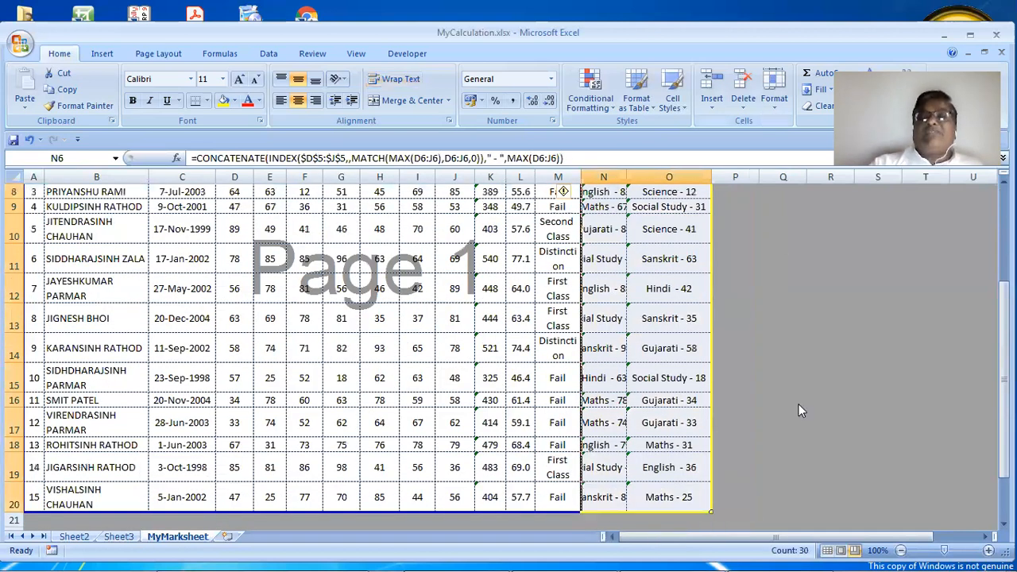
Turn on wrap text for the Max and Min results in N6:O20
{"action": "left_click", "coordinate": [774, 99]}
{"action": "left_click", "coordinate": [802, 378]}
{"action": "left_click", "coordinate": [203, 206]}
{"action": "left_click", "coordinate": [474, 371]}
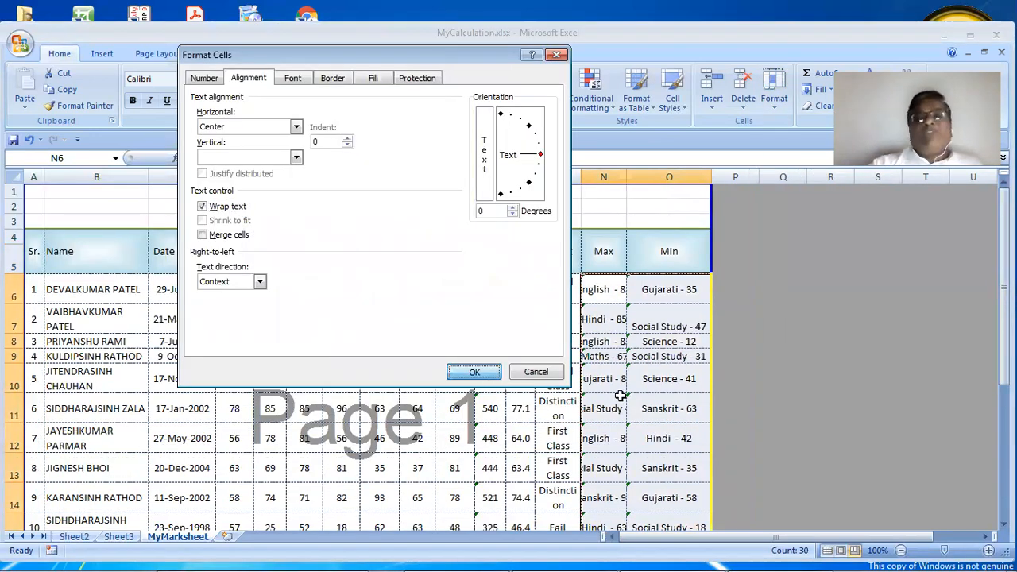
Narrow the Min column O to a width of 9.00
{"action": "left_click", "coordinate": [673, 291]}
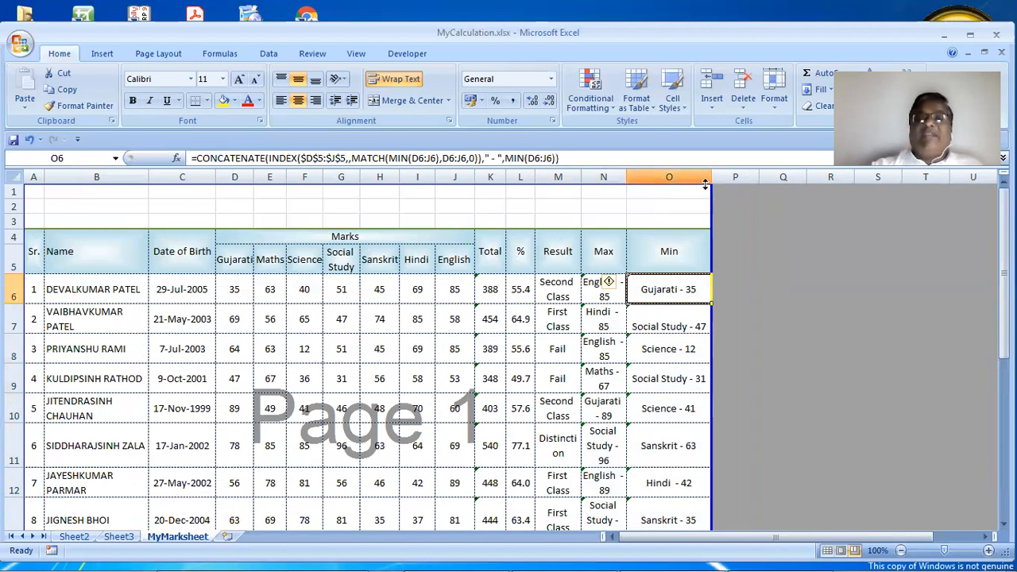
{"action": "left_click_drag", "start_coordinate": [683, 182], "coordinate": [676, 168]}
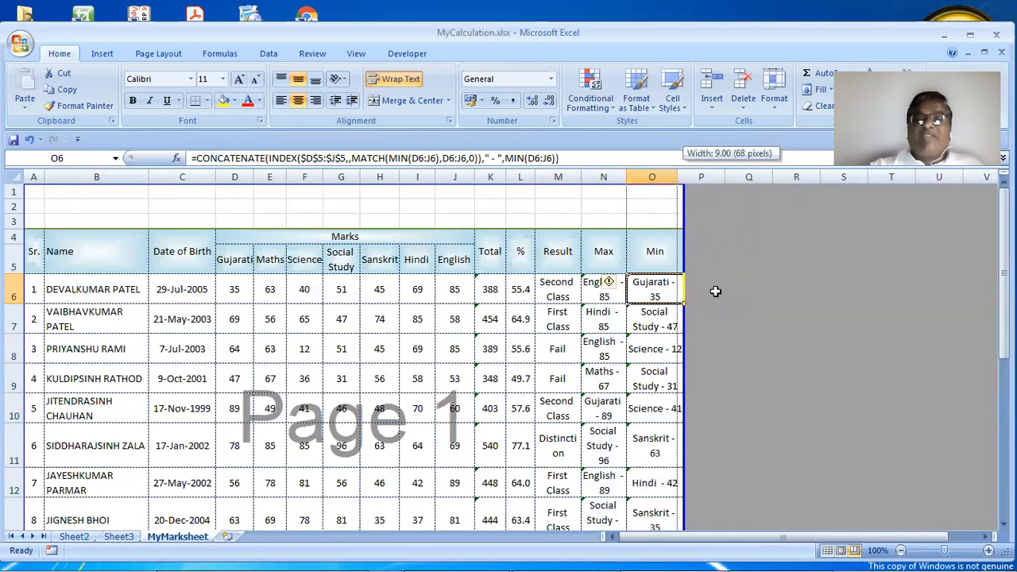
{"action": "scroll", "coordinate": [735, 305], "scroll_direction": "down", "scroll_amount": 4}
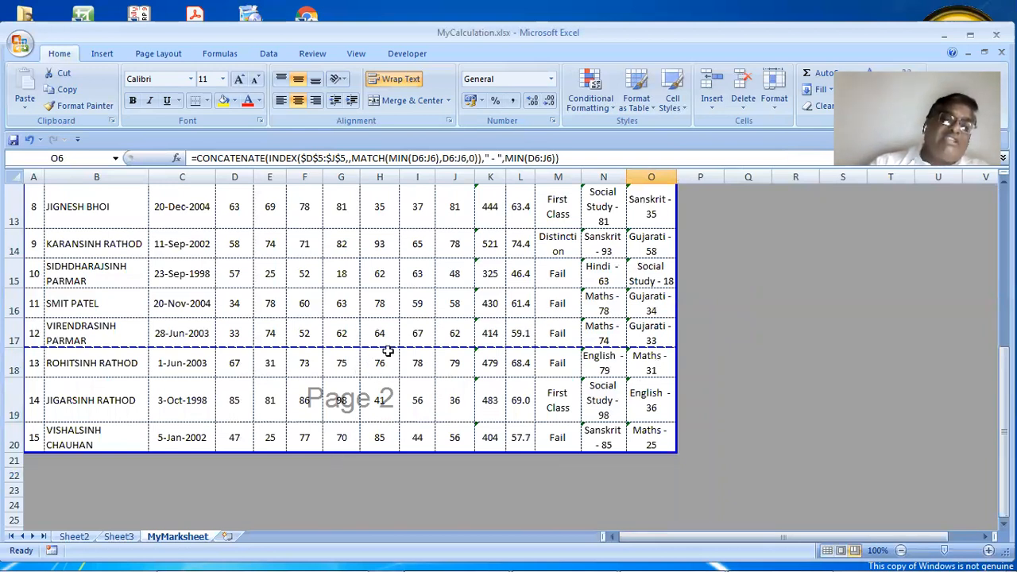
{"action": "left_click", "coordinate": [22, 42]}
{"action": "mouse_move", "coordinate": [50, 208]}
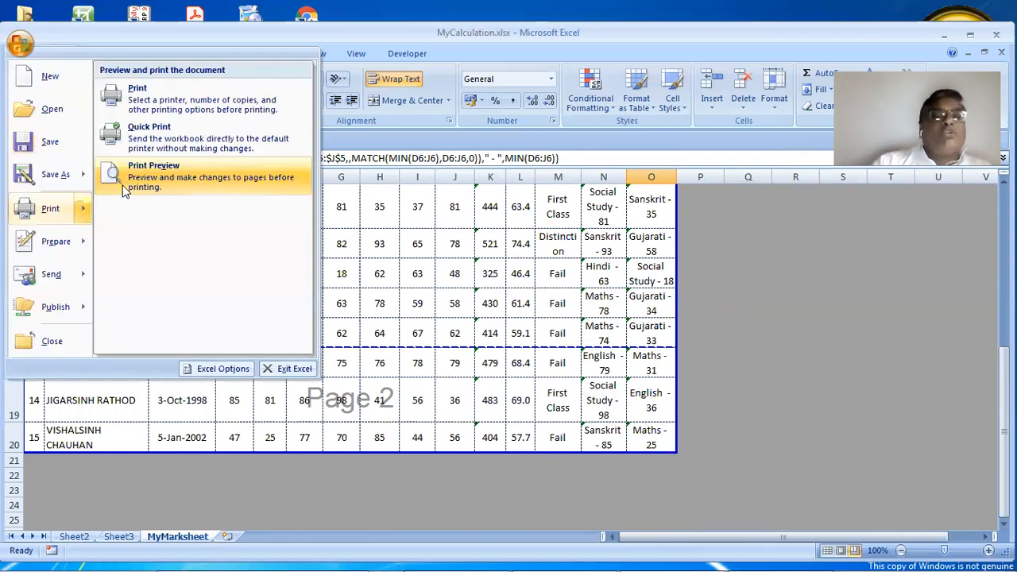
{"action": "left_click", "coordinate": [125, 188]}
{"action": "left_click", "coordinate": [576, 294]}
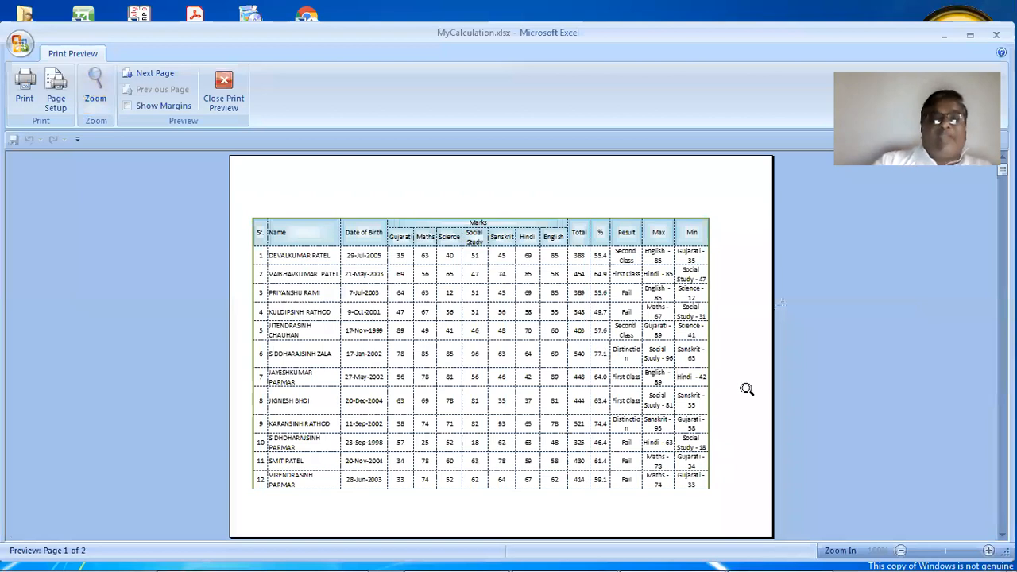
{"action": "left_click", "coordinate": [154, 76]}
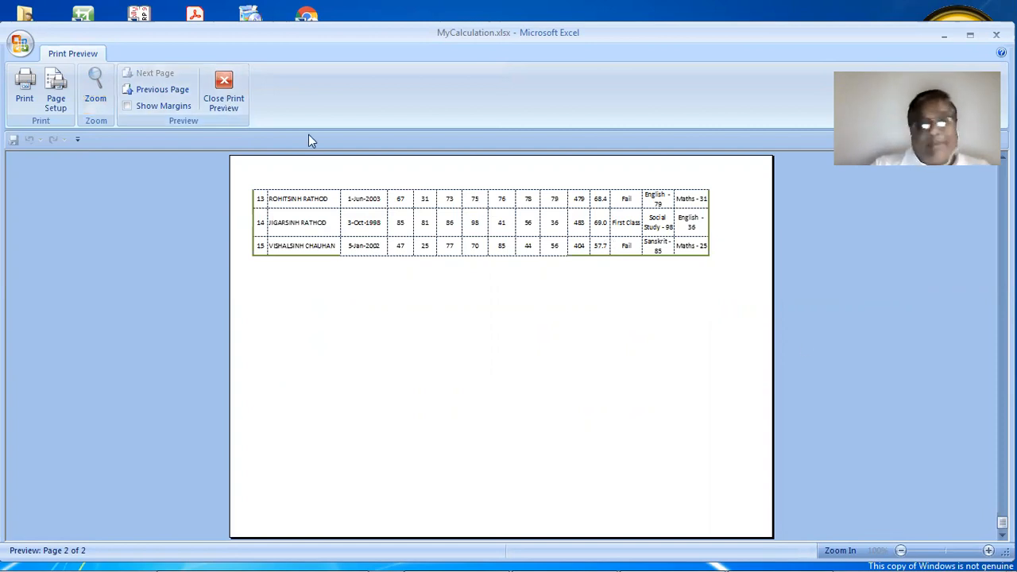
{"action": "left_click", "coordinate": [220, 97]}
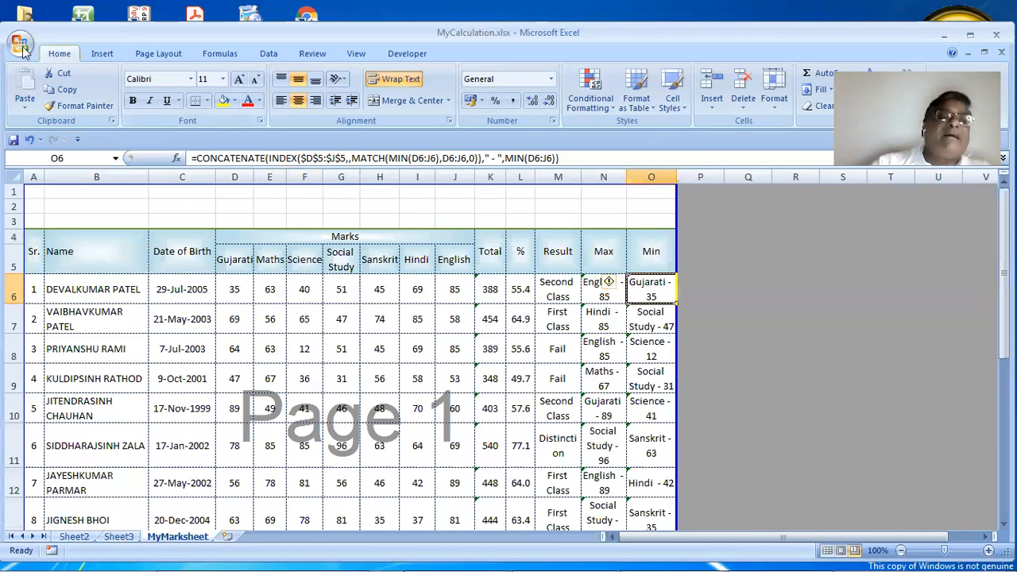
In Page Setup Margins, centre the page horizontally instead of vertically
{"action": "left_click", "coordinate": [159, 54]}
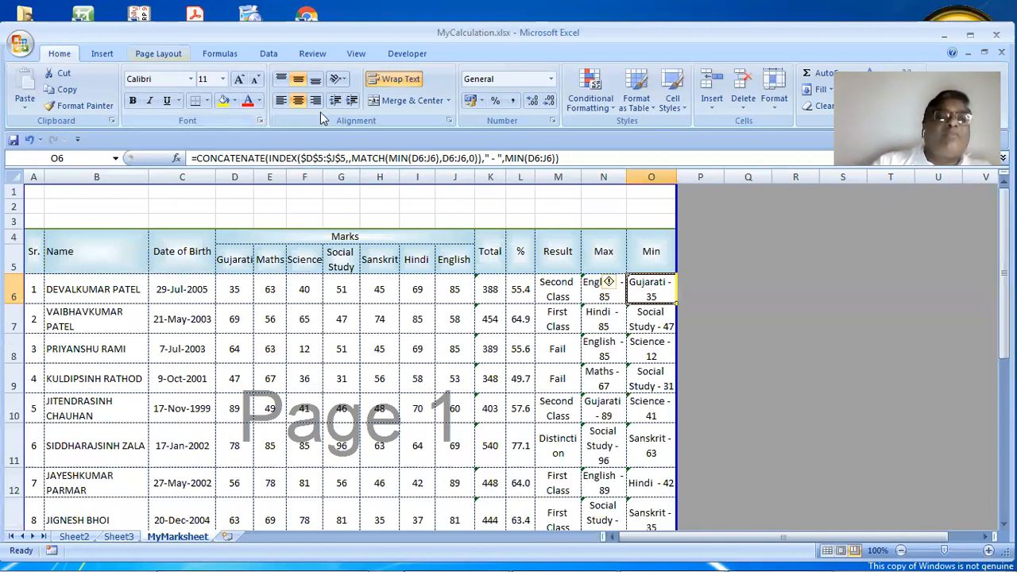
{"action": "left_click", "coordinate": [356, 122]}
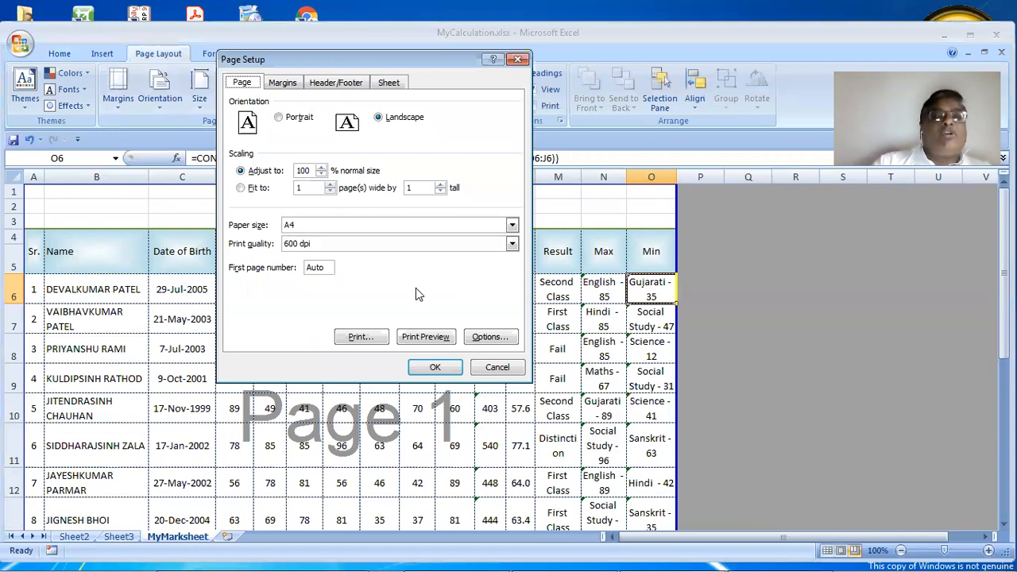
{"action": "left_click", "coordinate": [279, 82]}
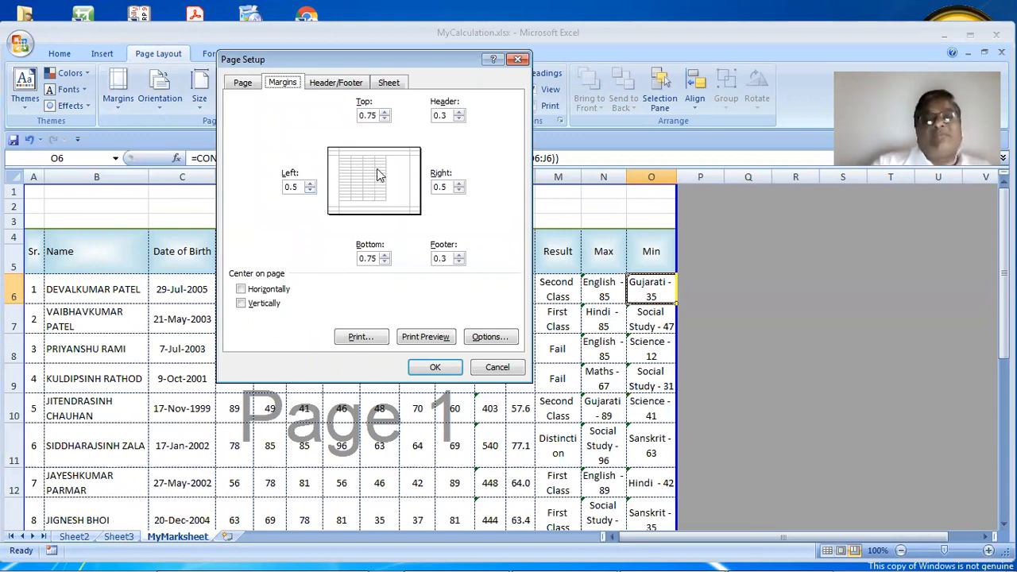
{"action": "left_click", "coordinate": [275, 307]}
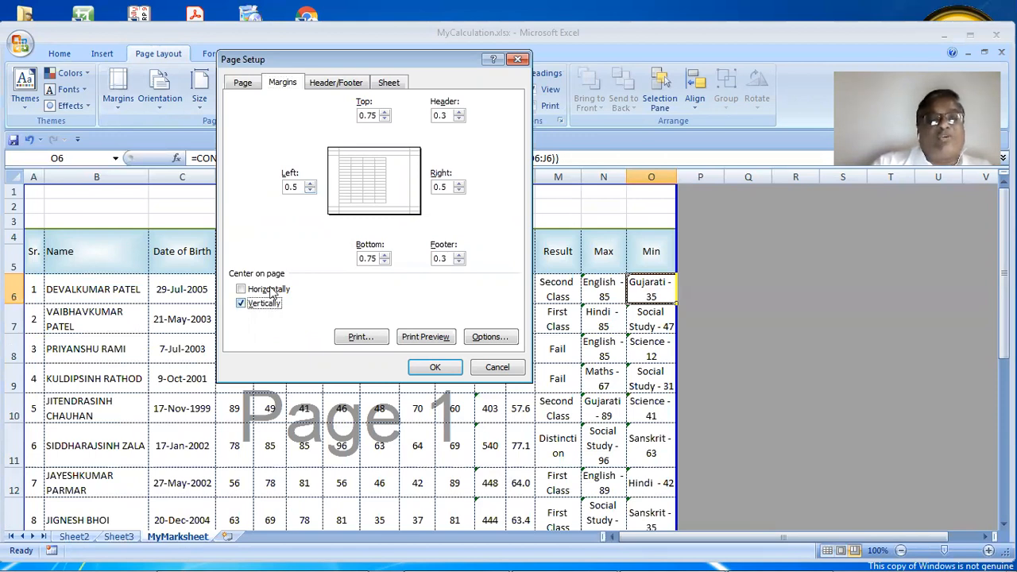
{"action": "left_click", "coordinate": [272, 305]}
{"action": "left_click", "coordinate": [272, 291]}
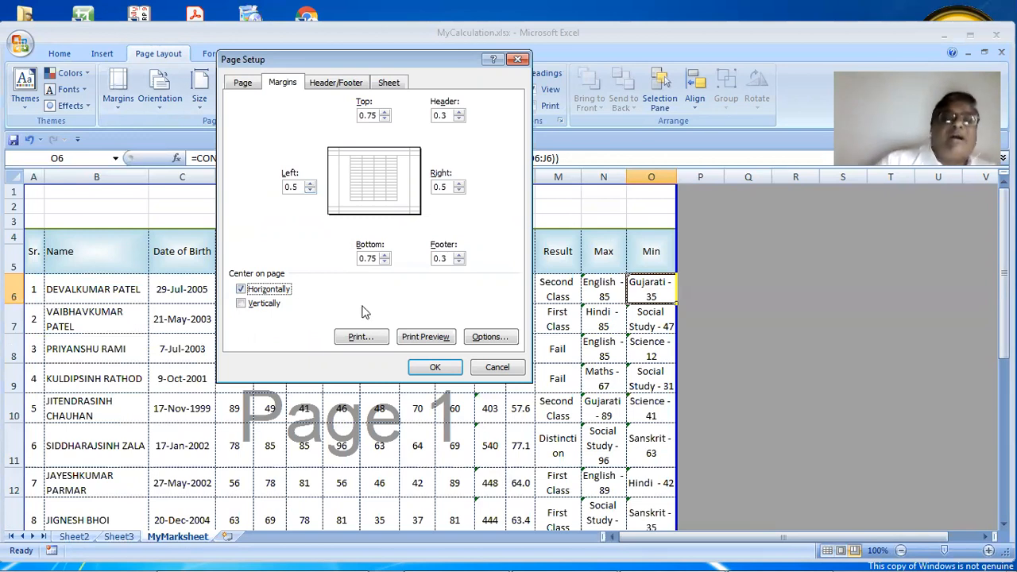
{"action": "left_click", "coordinate": [423, 367]}
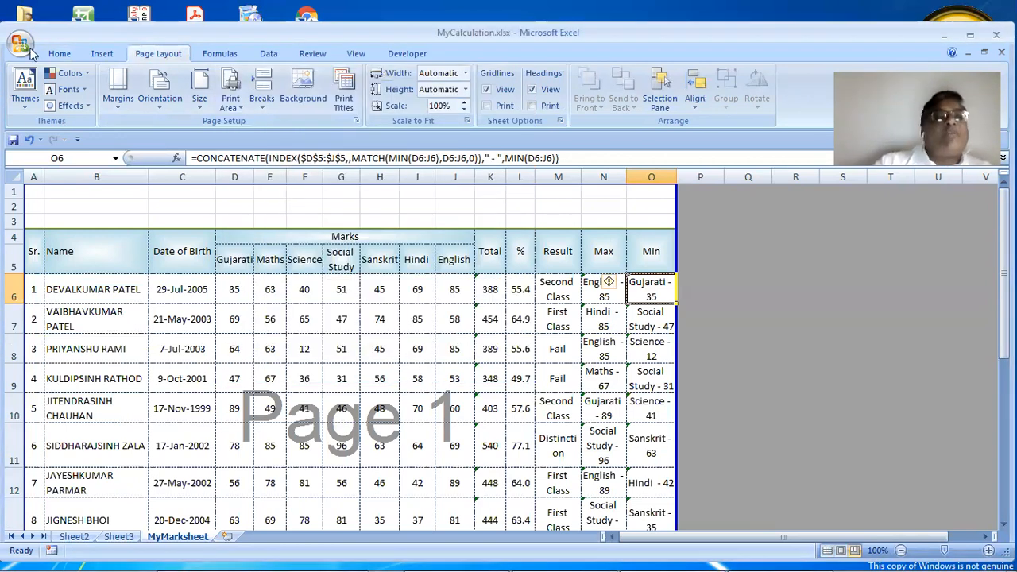
{"action": "left_click", "coordinate": [29, 48]}
{"action": "mouse_move", "coordinate": [83, 208]}
{"action": "left_click", "coordinate": [133, 183]}
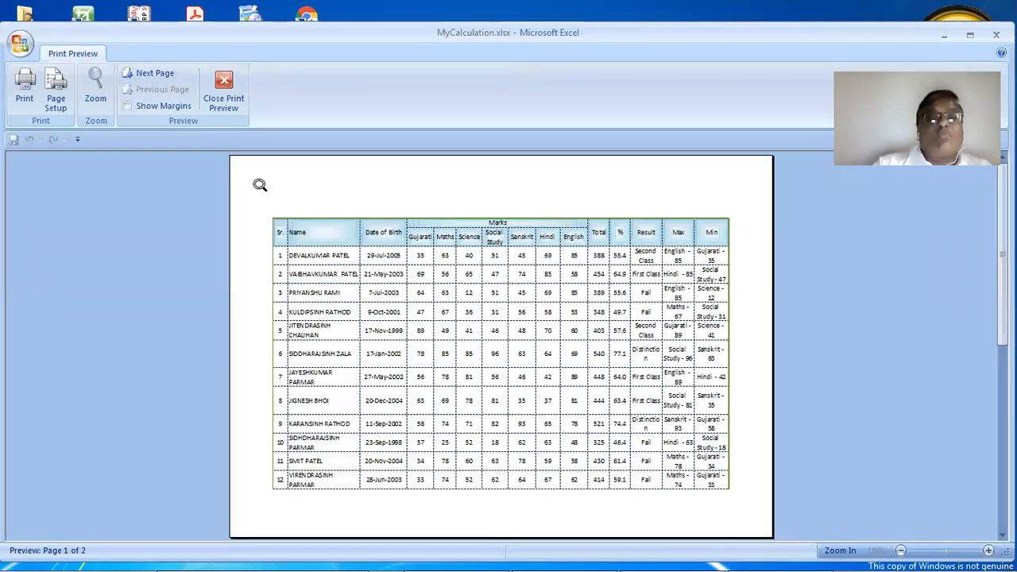
{"action": "scroll", "coordinate": [434, 261], "scroll_direction": "down", "scroll_amount": 1}
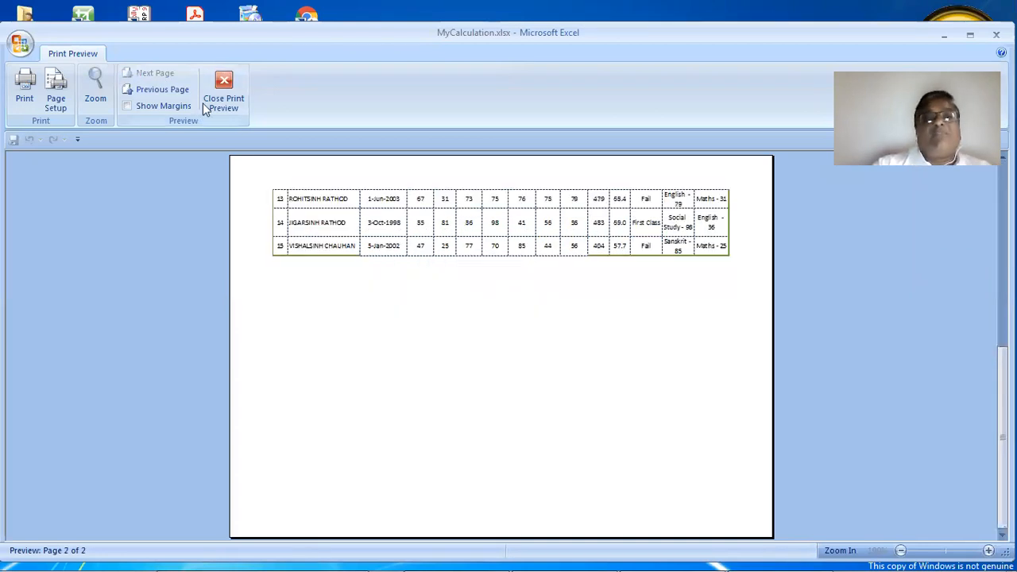
{"action": "left_click", "coordinate": [223, 91]}
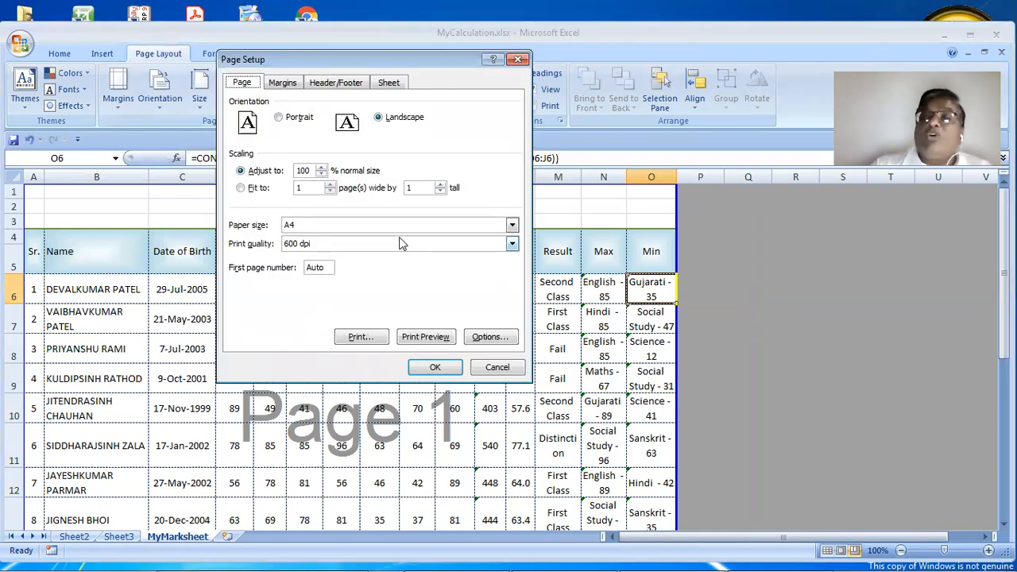
{"action": "left_click", "coordinate": [488, 369]}
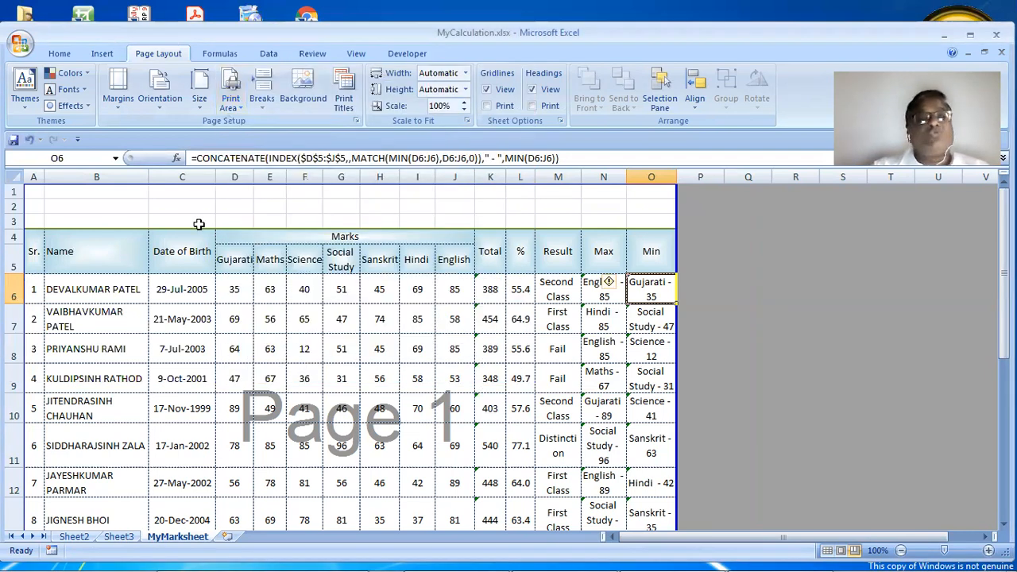
{"action": "left_click", "coordinate": [202, 211]}
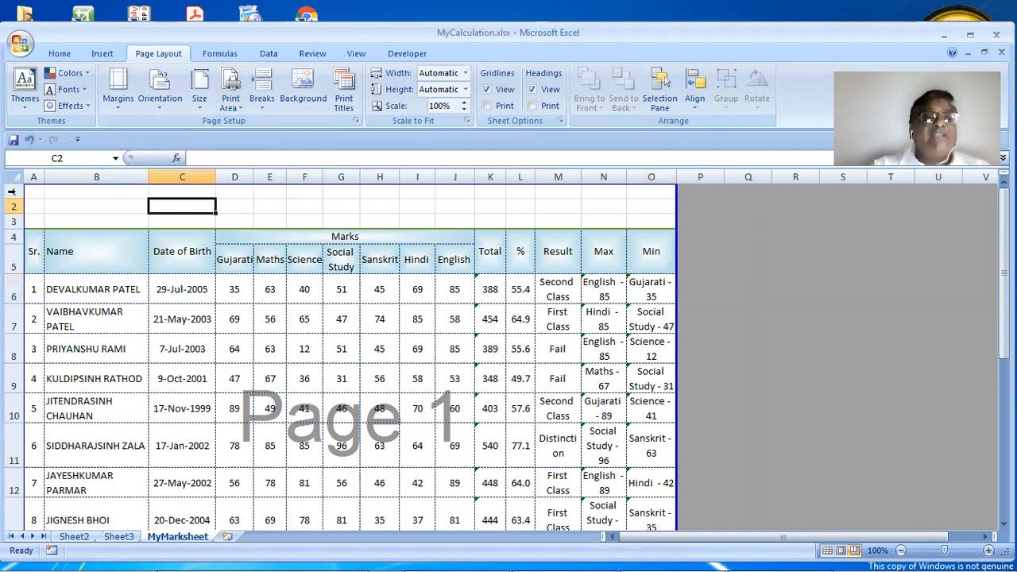
Merge and centre cells A1:O1 for the title
{"action": "left_click_drag", "start_coordinate": [534, 193], "coordinate": [671, 193]}
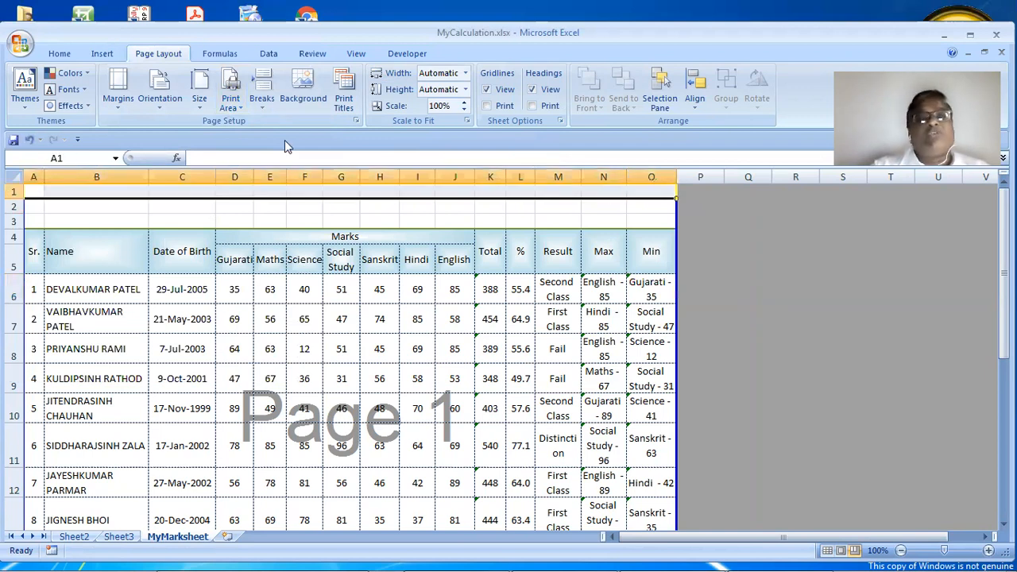
{"action": "left_click", "coordinate": [60, 53]}
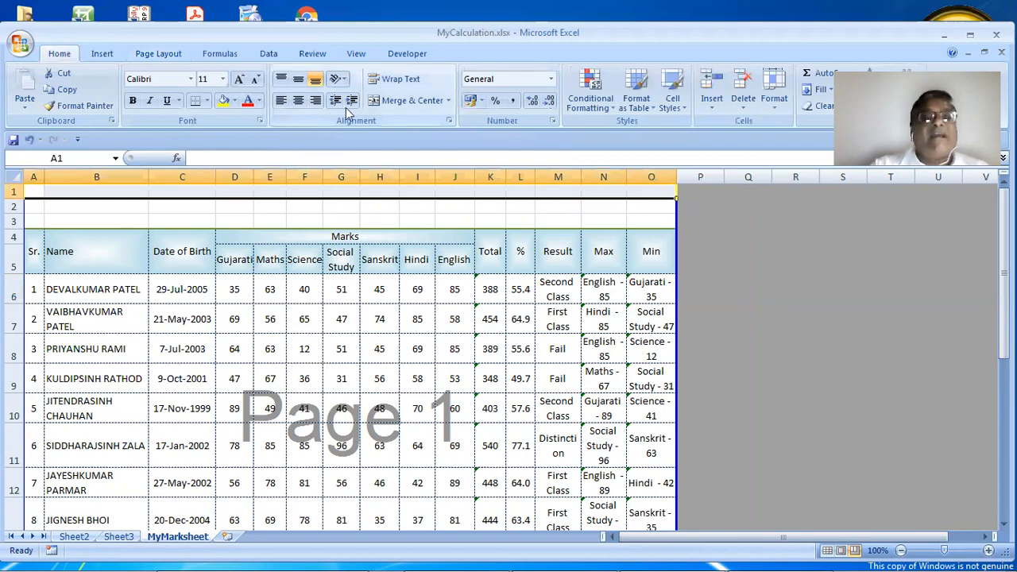
{"action": "left_click", "coordinate": [389, 101]}
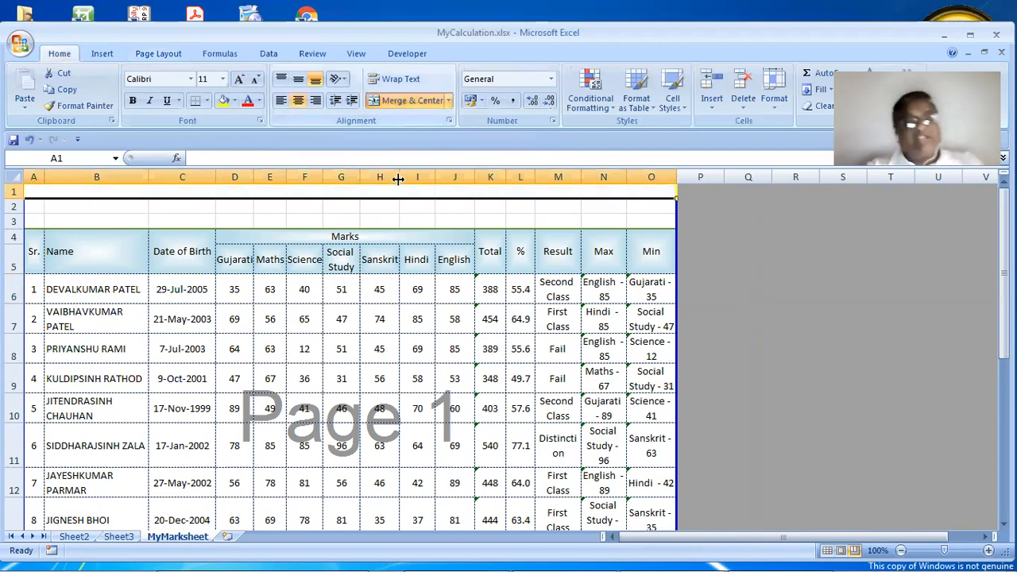
Enter the title 'Shree C. S. Desai Technical Institute, GIA ITI Prantij' and nearly collapse row 2
{"action": "left_click", "coordinate": [861, 561]}
{"action": "left_click", "coordinate": [866, 522]}
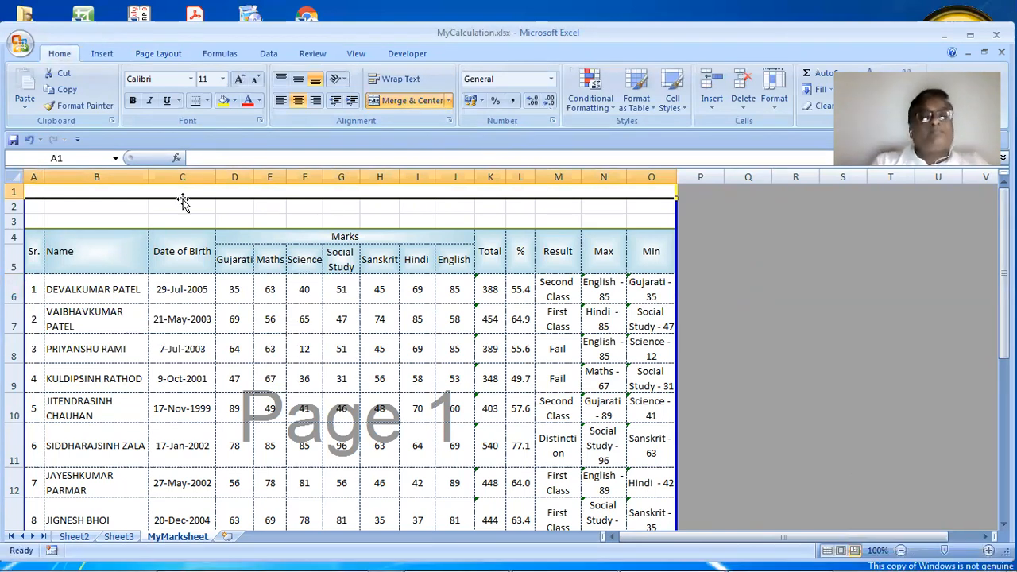
{"action": "type", "text": "Shree C. S. Desai Techi"}
{"action": "key", "text": "BackSpace"}
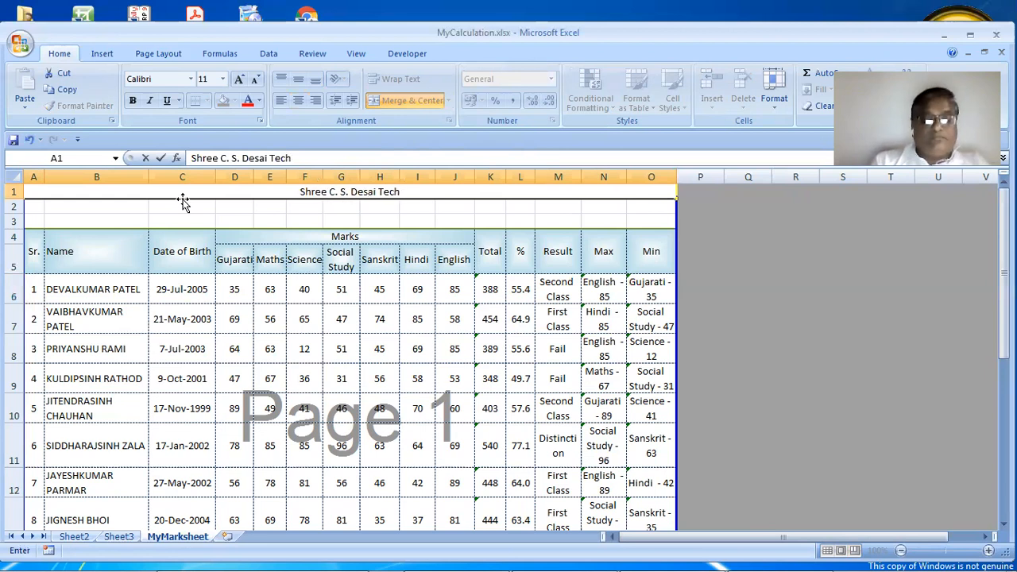
{"action": "type", "text": "nical Insti"}
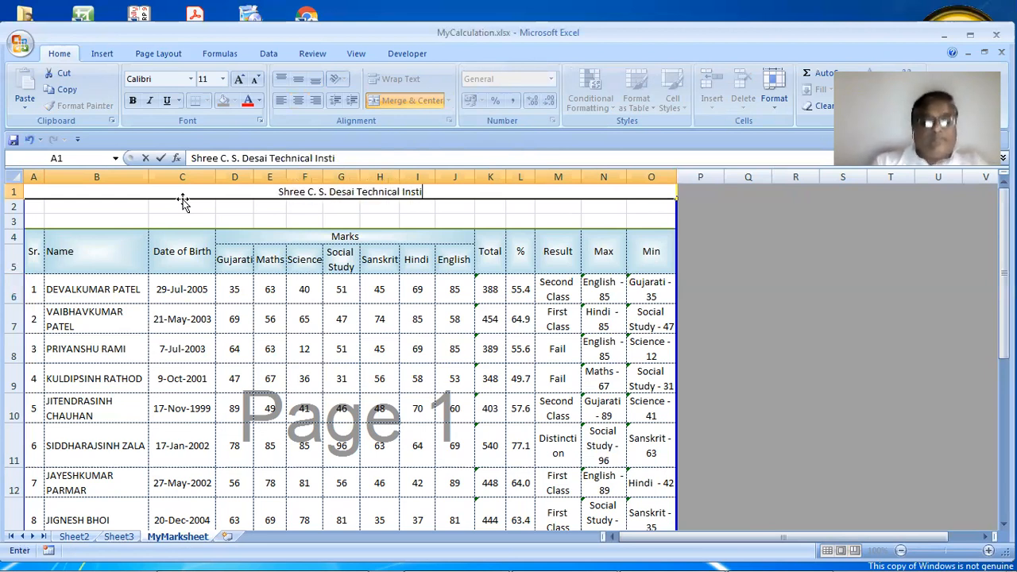
{"action": "type", "text": "tute,"}
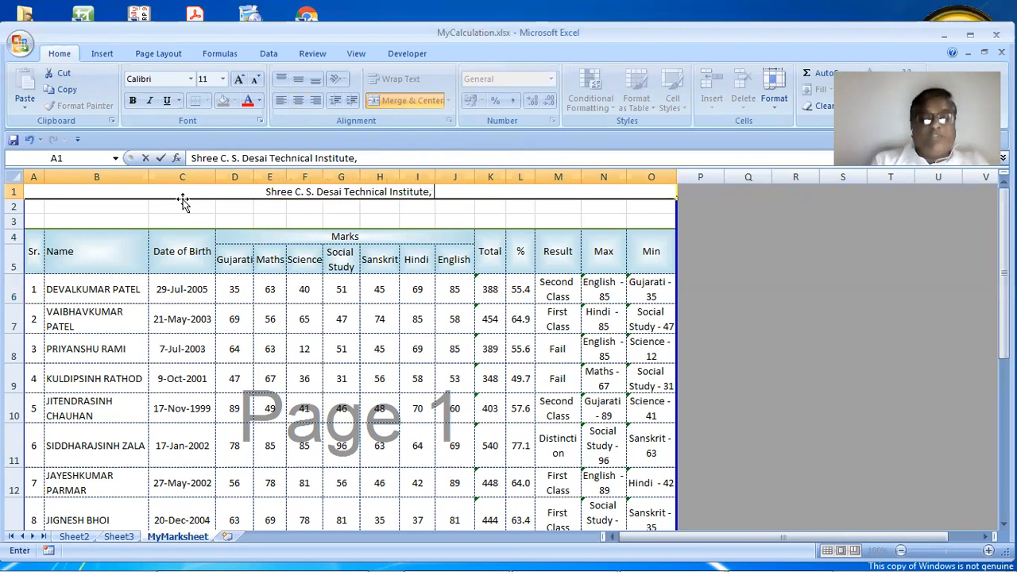
{"action": "type", "text": " GIA ITI"}
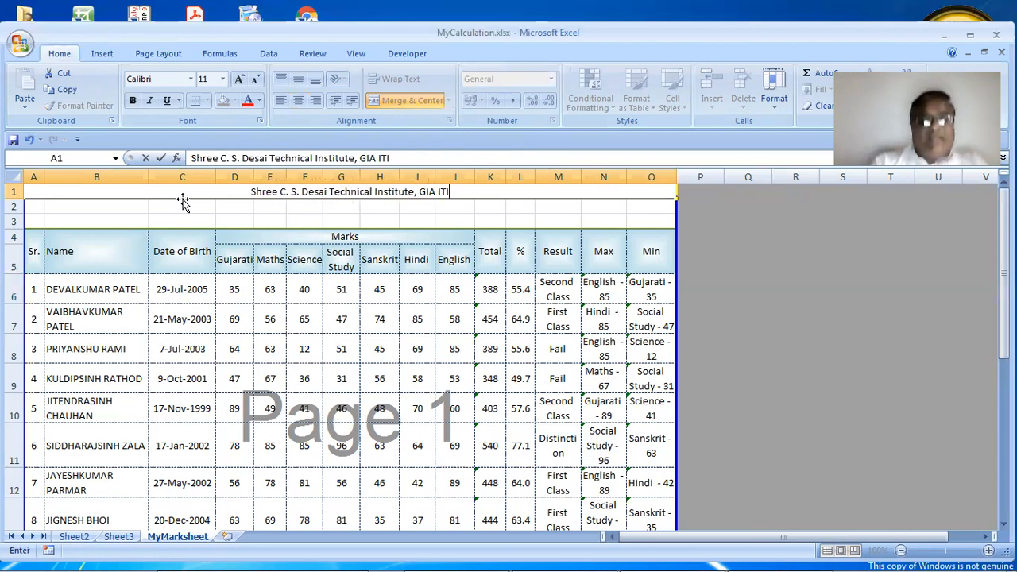
{"action": "type", "text": " Prantij"}
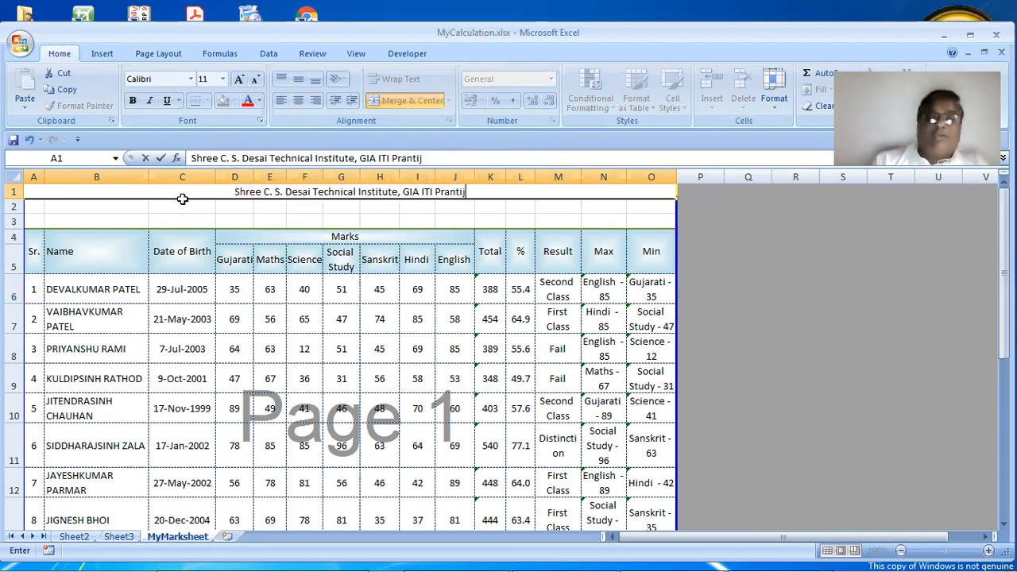
{"action": "key", "text": "Tab"}
{"action": "left_click", "coordinate": [183, 197]}
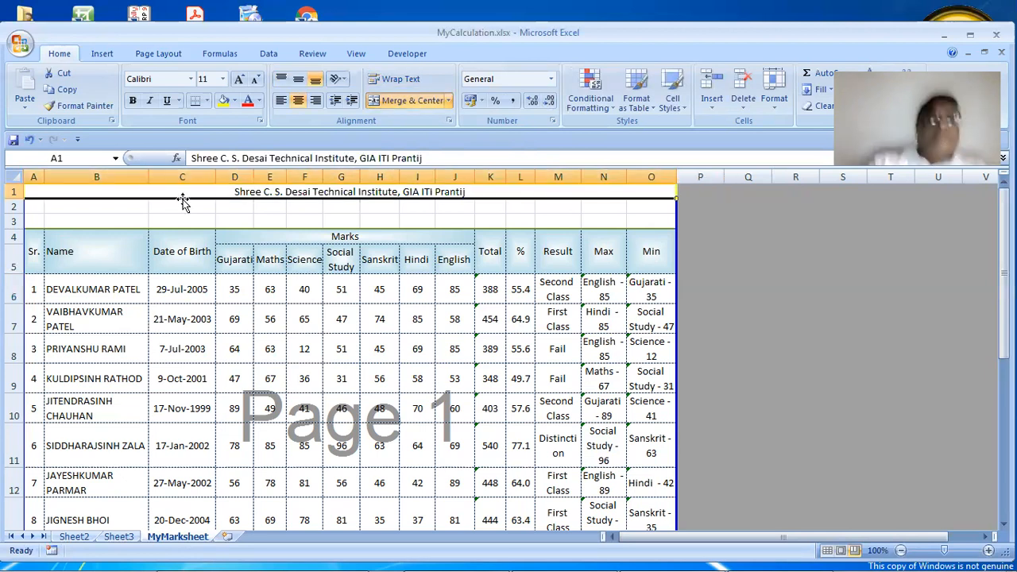
{"action": "left_click_drag", "start_coordinate": [16, 207], "coordinate": [38, 208]}
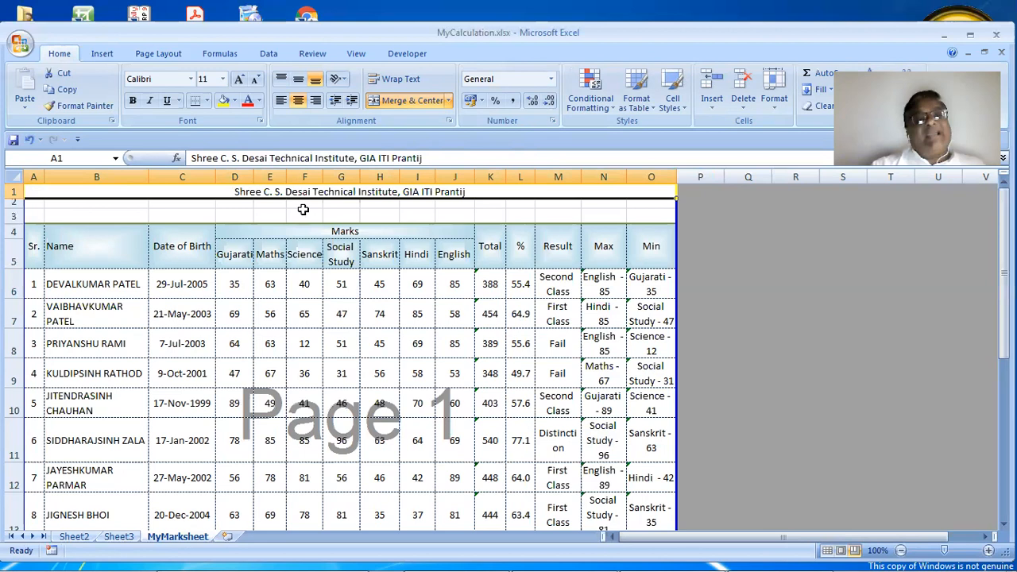
Set the merged A1 title to font size 18, then select cell H3
{"action": "left_click", "coordinate": [222, 78]}
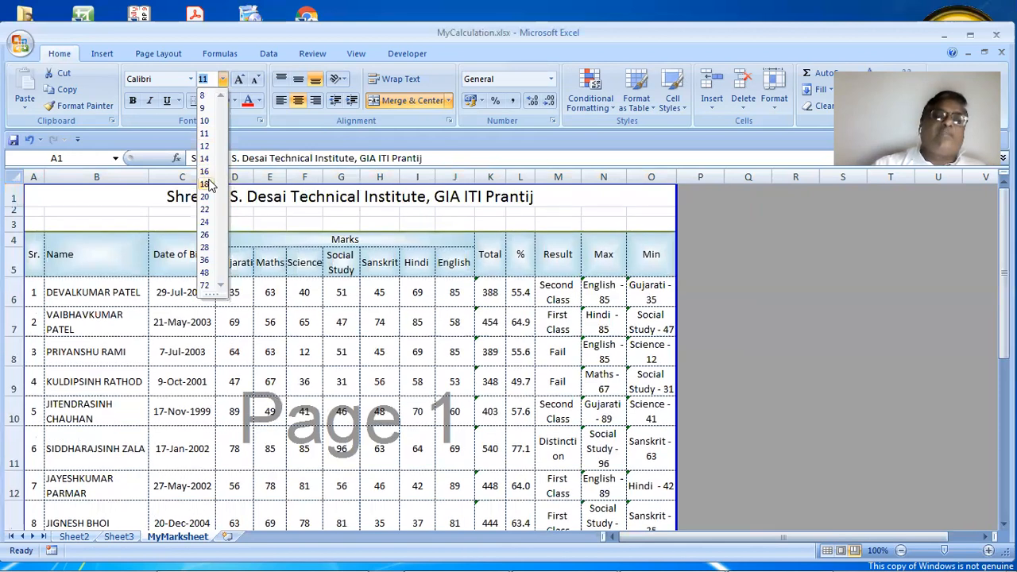
{"action": "left_click", "coordinate": [205, 183]}
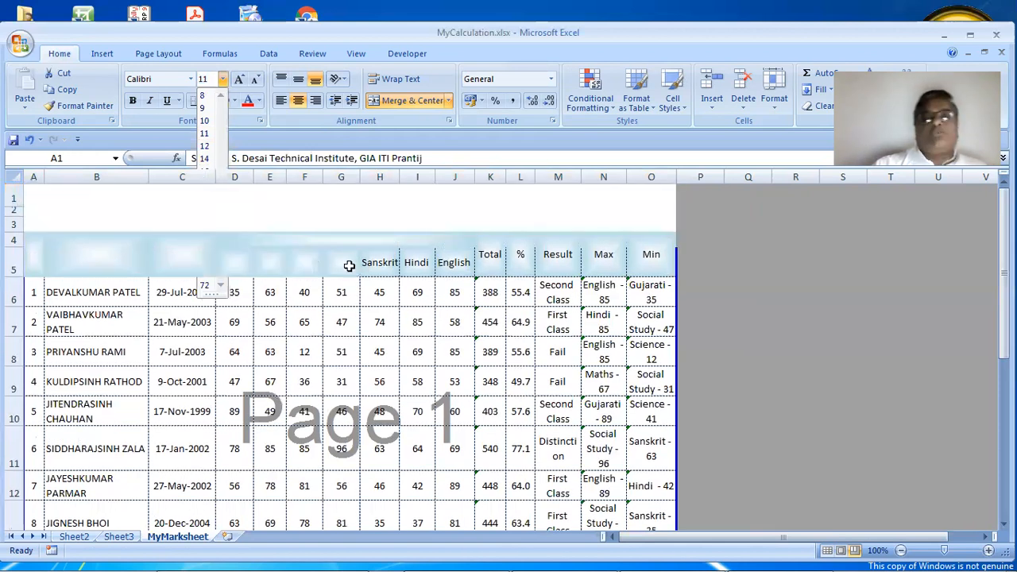
{"action": "left_click", "coordinate": [388, 222]}
{"action": "scroll", "coordinate": [388, 222], "scroll_direction": "down", "scroll_amount": 1}
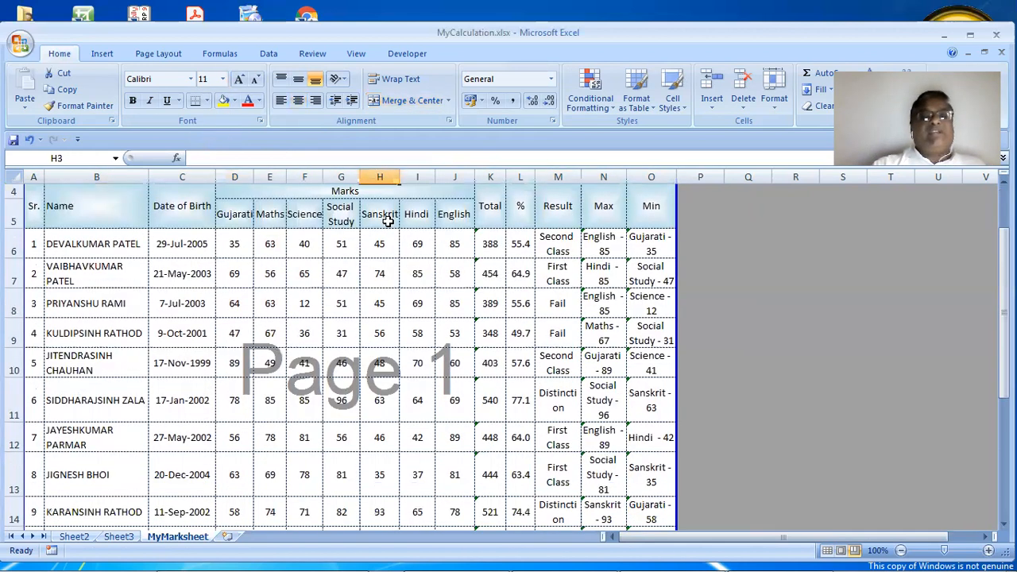
{"action": "scroll", "coordinate": [388, 222], "scroll_direction": "up", "scroll_amount": 1}
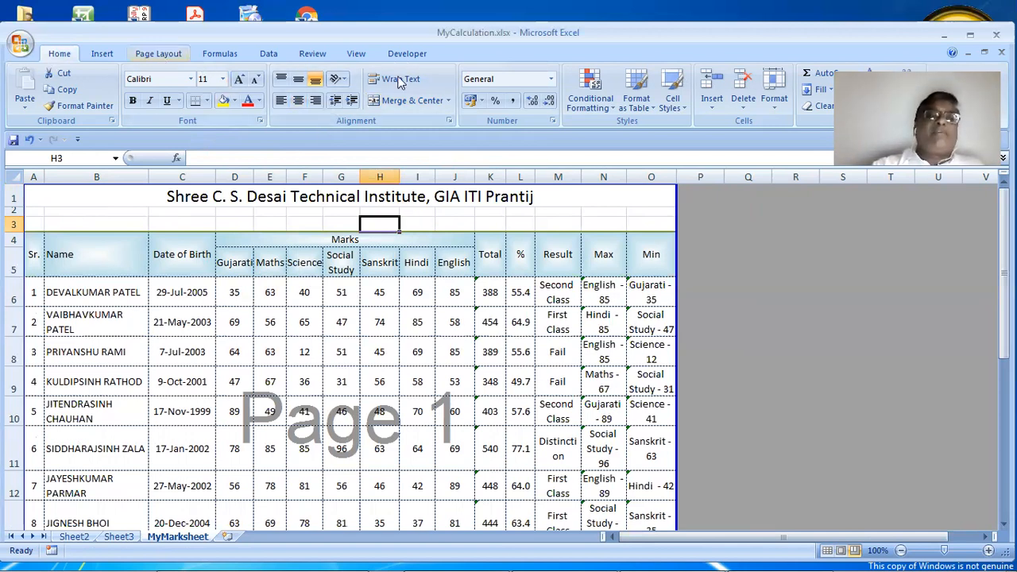
{"action": "scroll", "coordinate": [401, 83], "scroll_direction": "down", "scroll_amount": 2}
{"action": "left_click", "coordinate": [353, 121]}
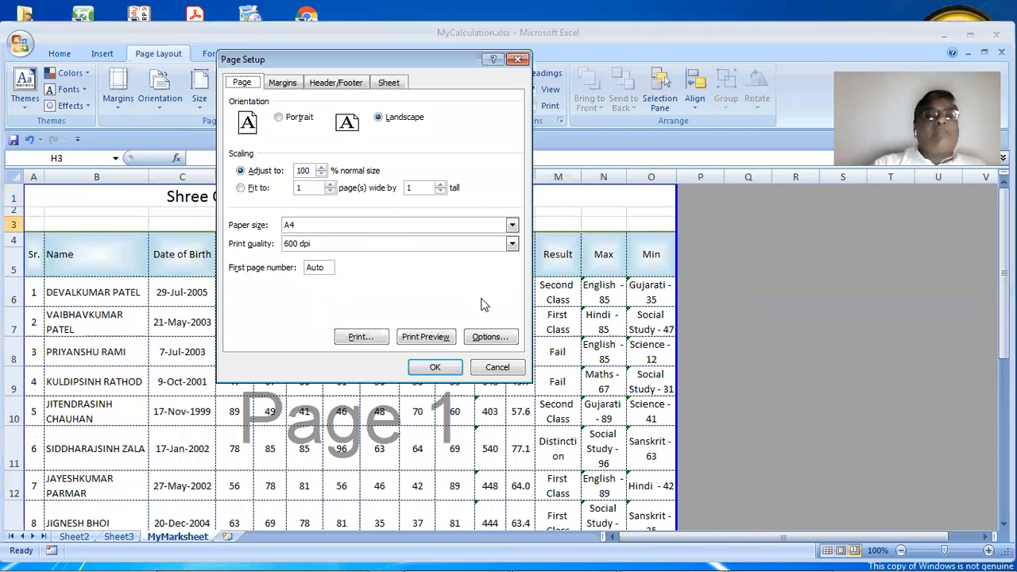
{"action": "left_click", "coordinate": [392, 84]}
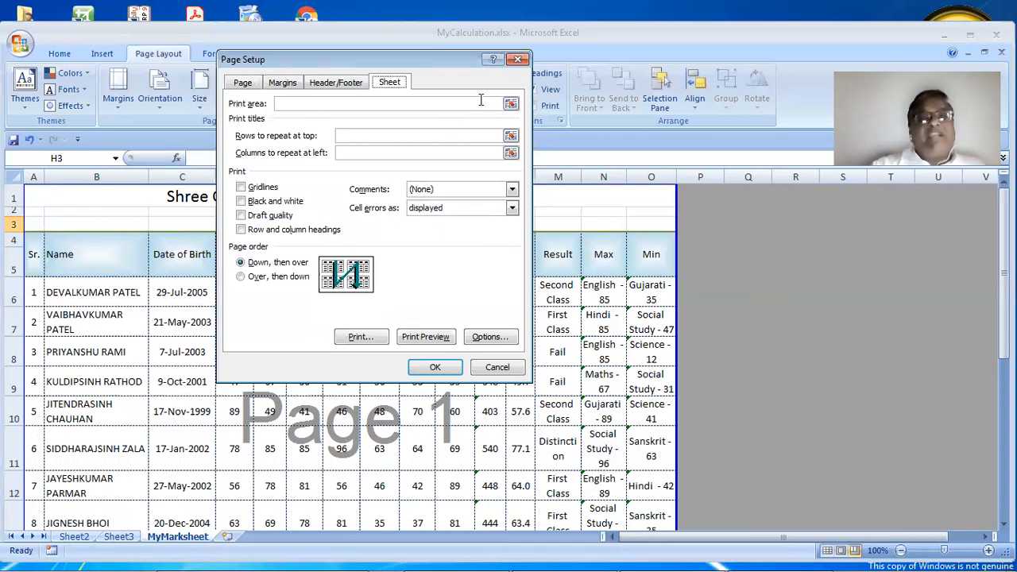
{"action": "left_click", "coordinate": [498, 366]}
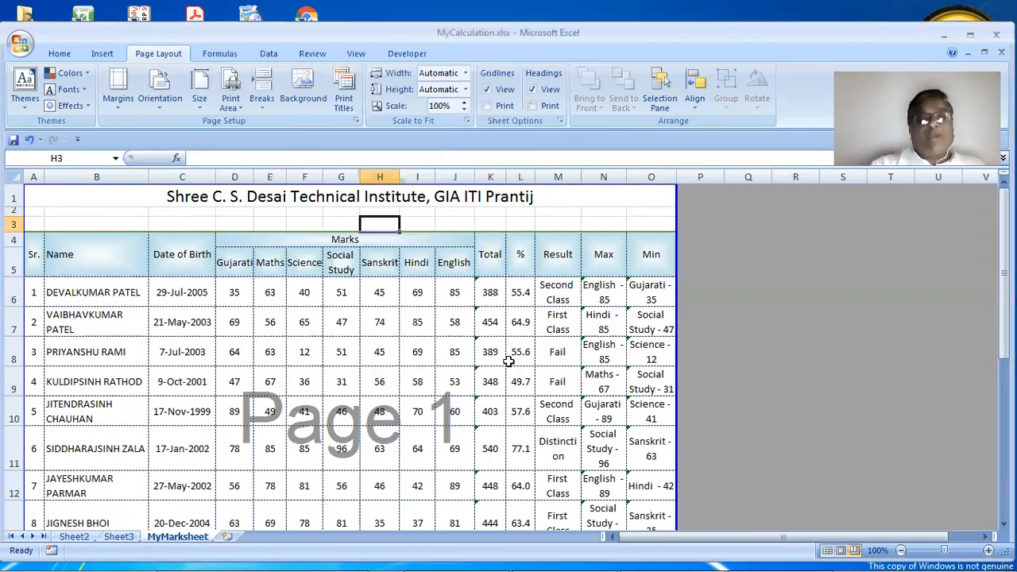
{"action": "scroll", "coordinate": [508, 361], "scroll_direction": "down", "scroll_amount": 1}
{"action": "scroll", "coordinate": [508, 361], "scroll_direction": "up", "scroll_amount": 1}
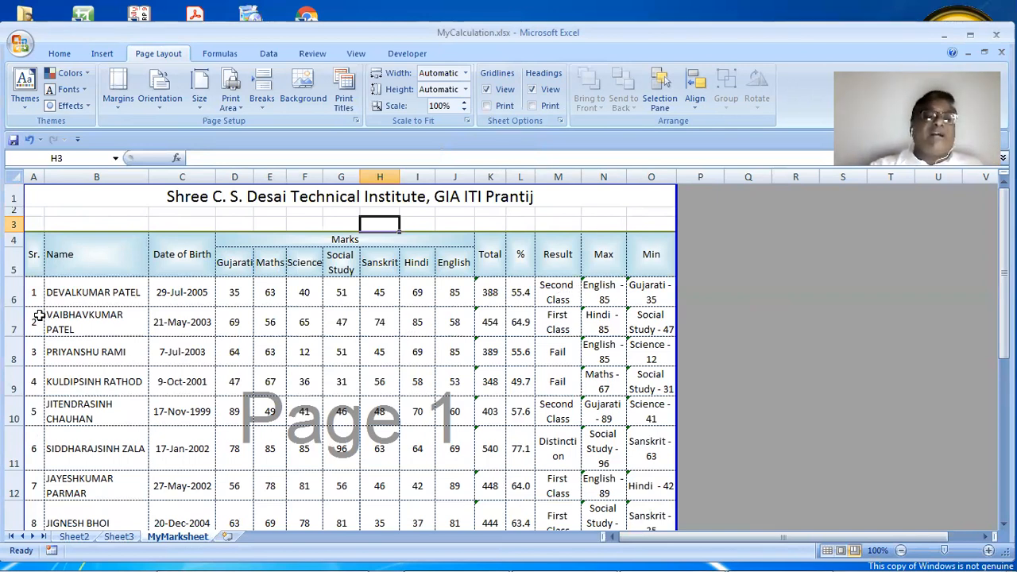
{"action": "left_click_drag", "start_coordinate": [33, 322], "coordinate": [651, 414]}
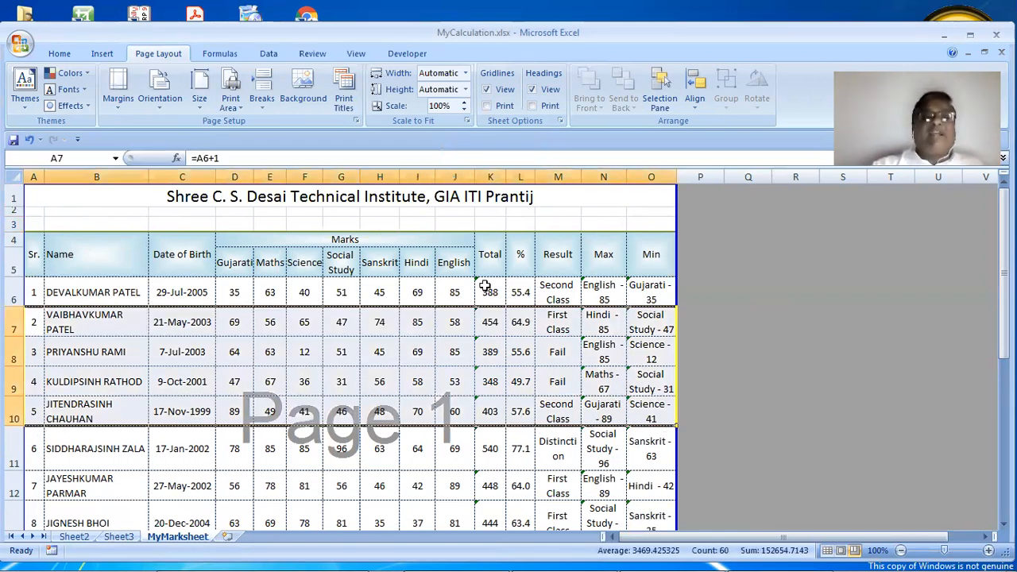
Set rows 7–10 (A7:O10) as the print area
{"action": "left_click", "coordinate": [230, 108]}
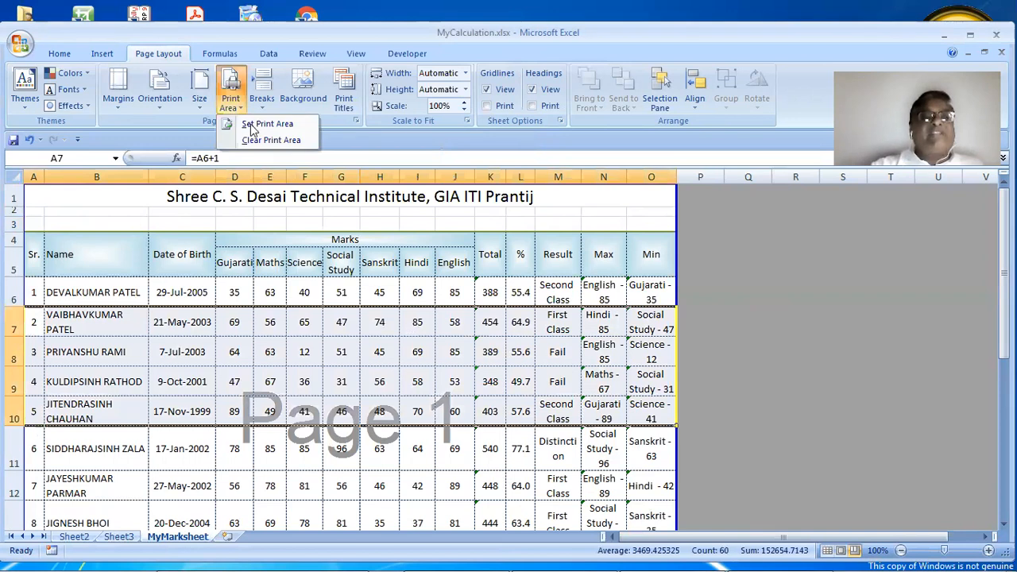
{"action": "left_click", "coordinate": [254, 127]}
{"action": "left_click", "coordinate": [715, 400]}
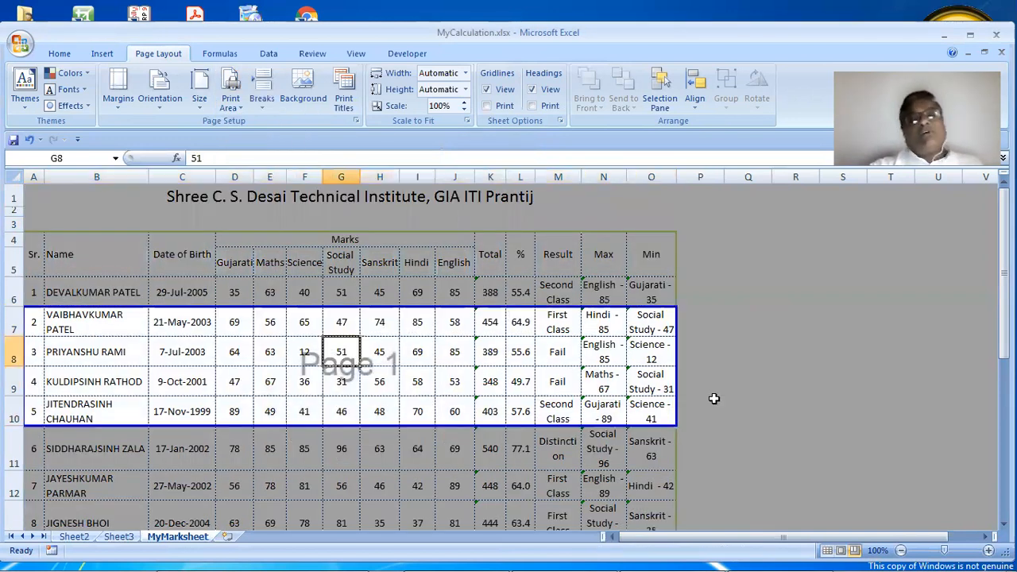
{"action": "left_click", "coordinate": [759, 407]}
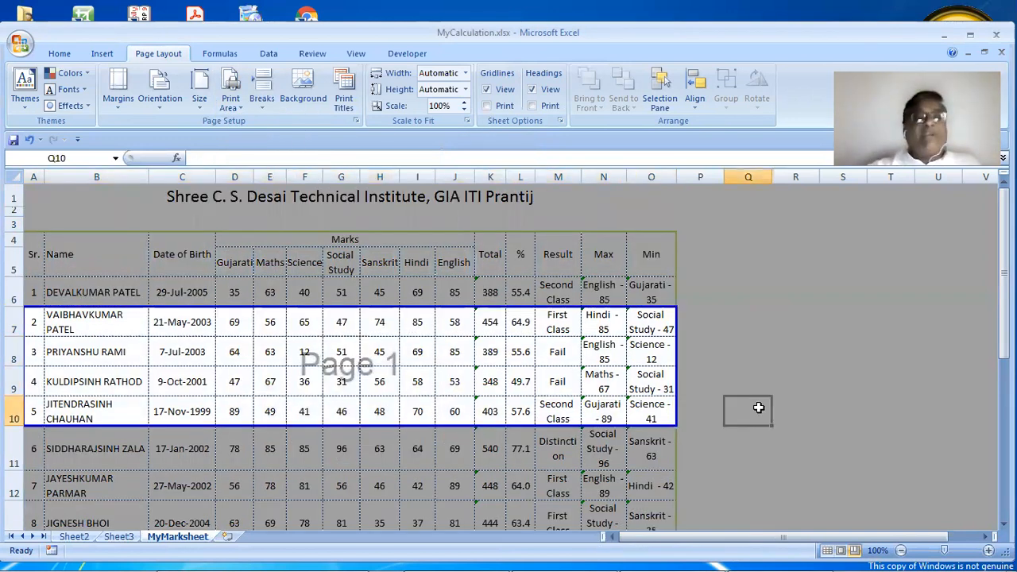
Check in Print Preview that only rows 7–10 print, then close the preview
{"action": "left_click", "coordinate": [20, 44]}
{"action": "mouse_move", "coordinate": [44, 219]}
{"action": "left_click", "coordinate": [137, 181]}
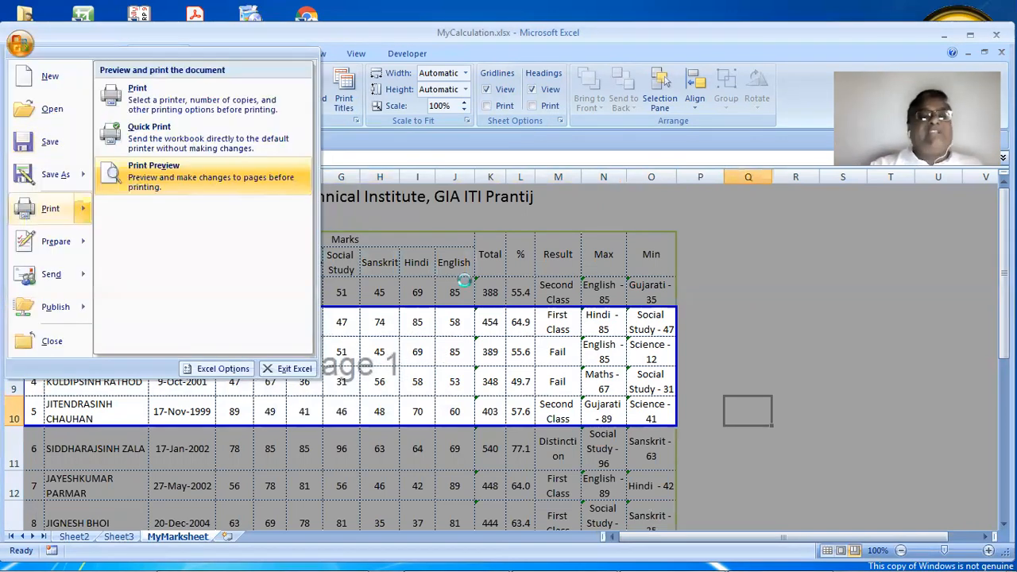
{"action": "left_click", "coordinate": [511, 262]}
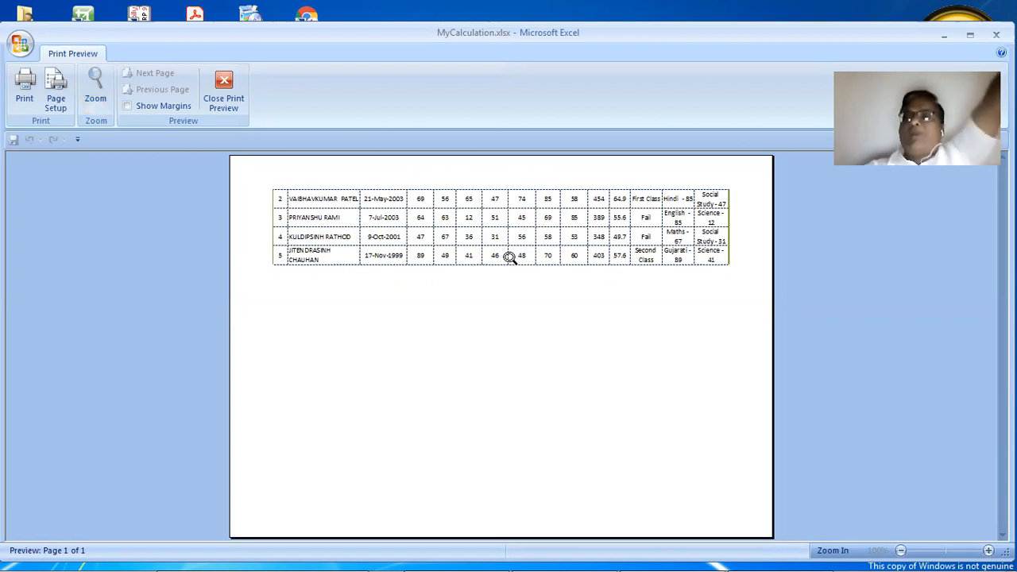
{"action": "left_click", "coordinate": [224, 91]}
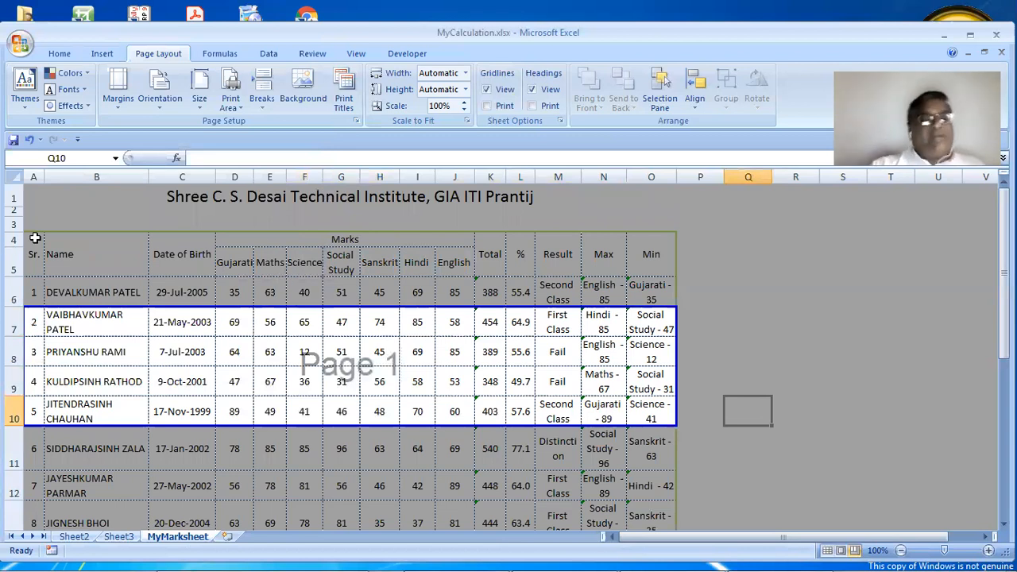
Undo the rows 7–10 print area and set A7:O11 as the print area instead
{"action": "key", "text": "ctrl+z"}
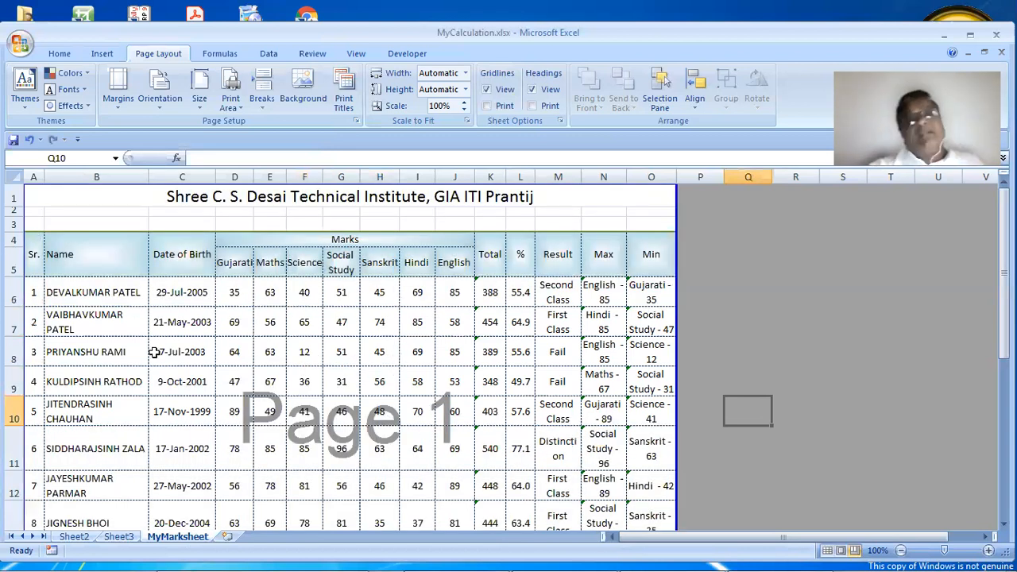
{"action": "left_click", "coordinate": [233, 110]}
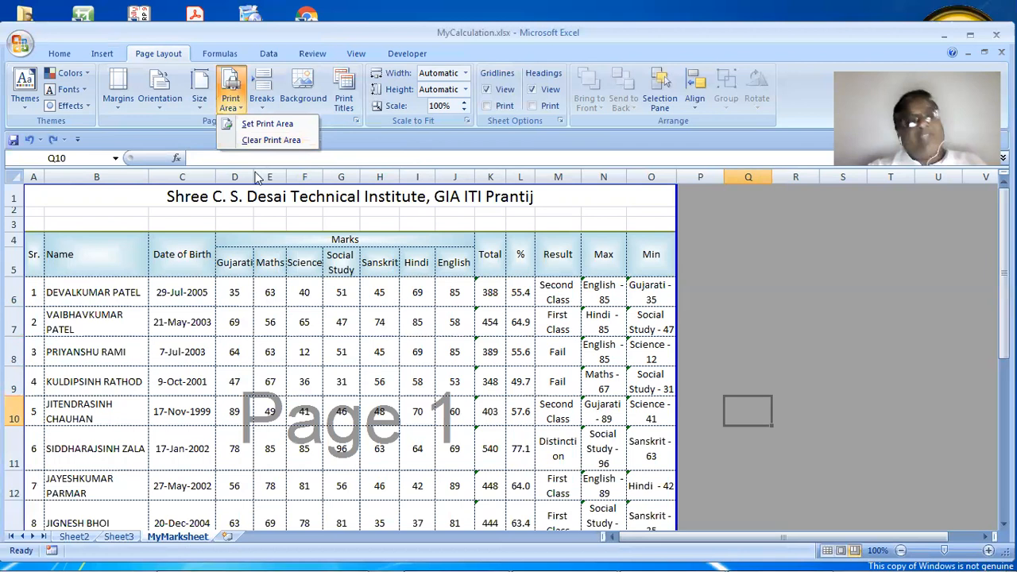
{"action": "left_click", "coordinate": [38, 316]}
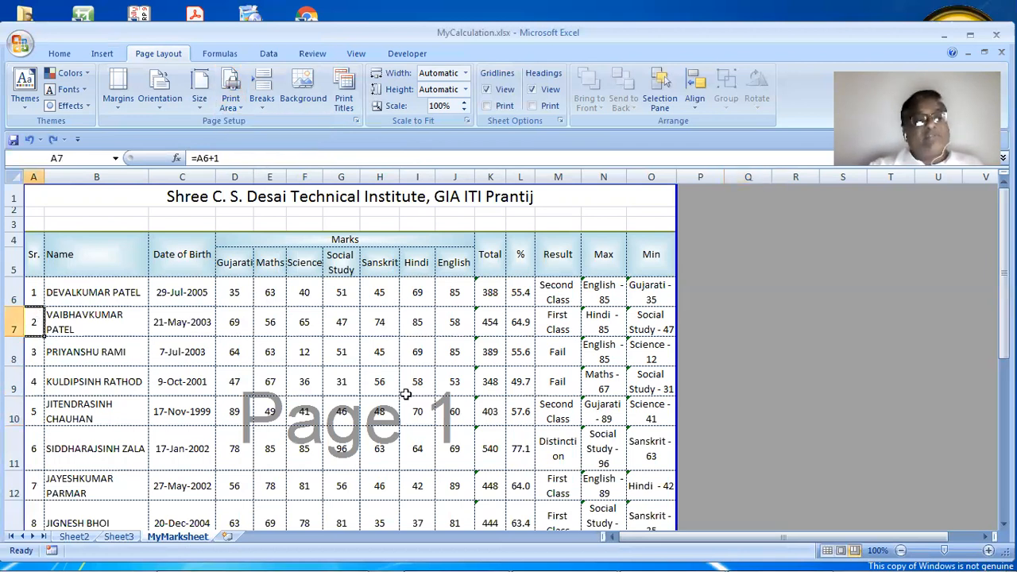
{"action": "left_click", "coordinate": [636, 434], "text": "shift"}
{"action": "left_click", "coordinate": [239, 109]}
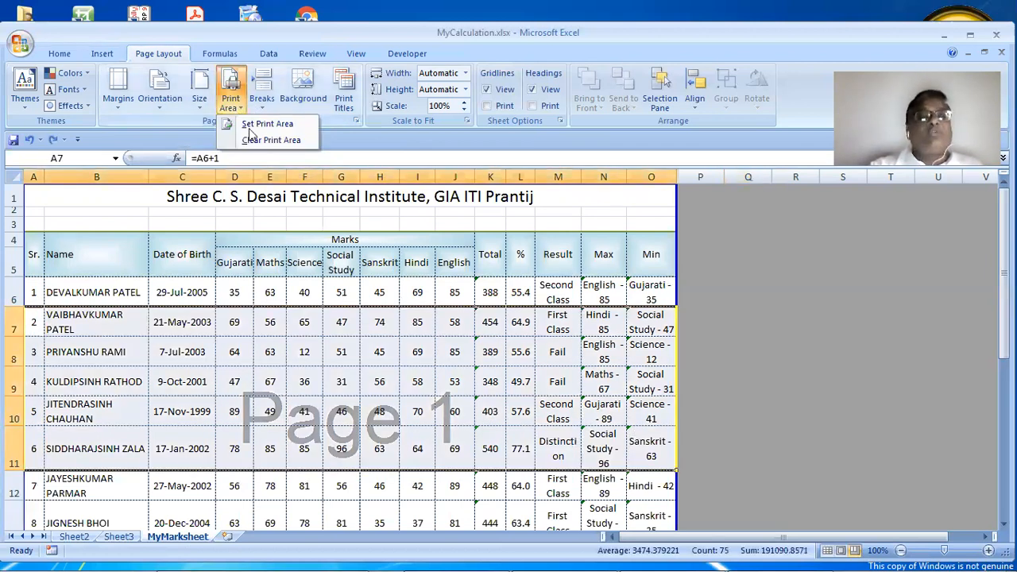
{"action": "left_click", "coordinate": [254, 124]}
Clear the print area so no print area is set
{"action": "left_click", "coordinate": [324, 351]}
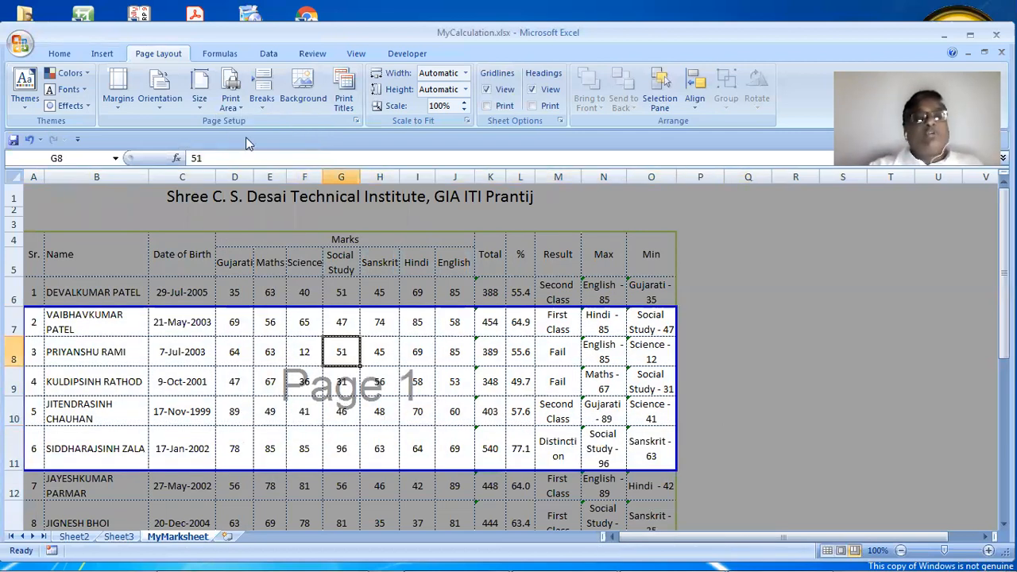
{"action": "left_click", "coordinate": [239, 107]}
{"action": "key", "text": "Return"}
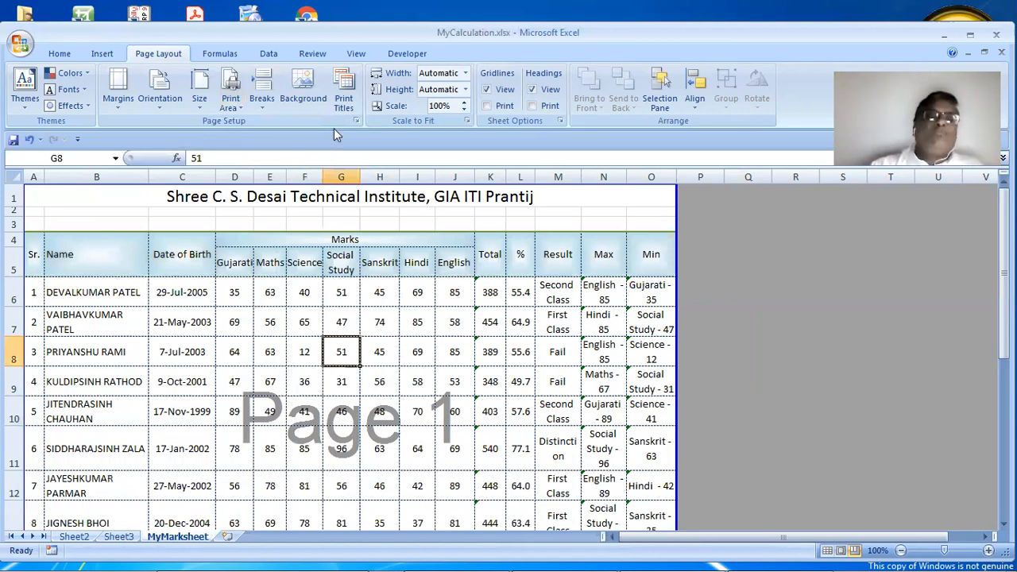
View Page Setup's Sheet options without changing anything, then select the table A1:O20
{"action": "left_click", "coordinate": [356, 121]}
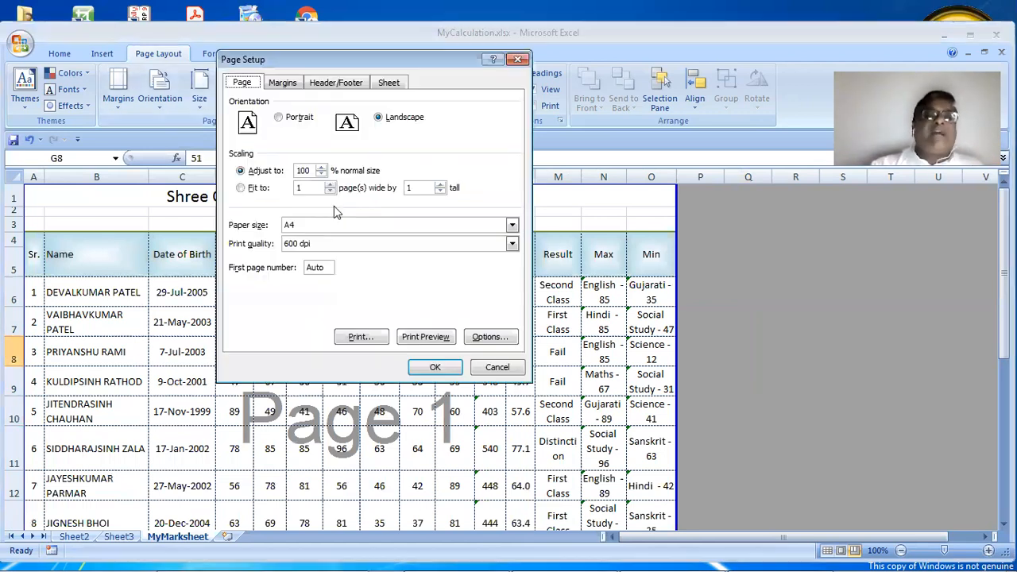
{"action": "left_click", "coordinate": [391, 84]}
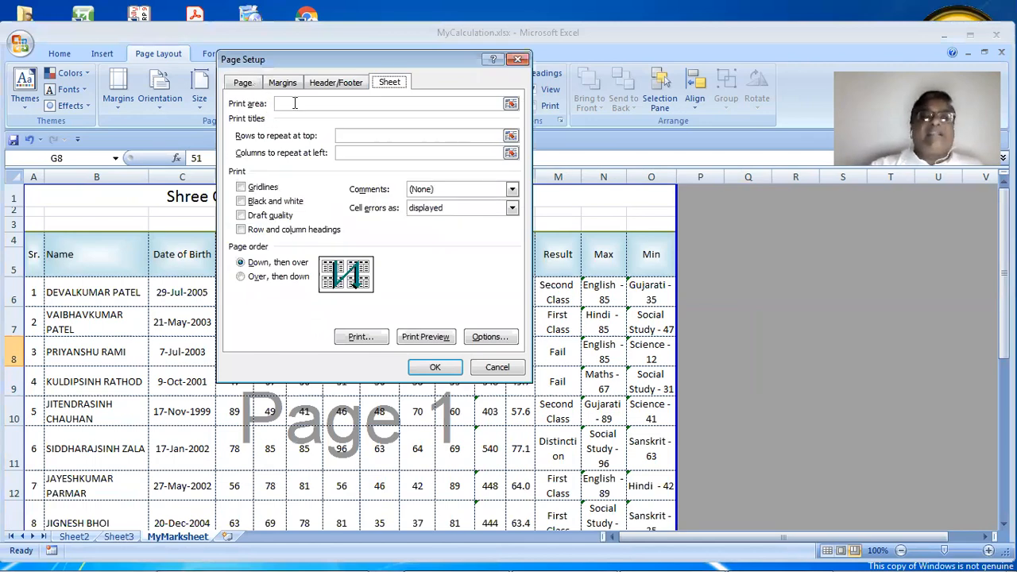
{"action": "left_click", "coordinate": [495, 368]}
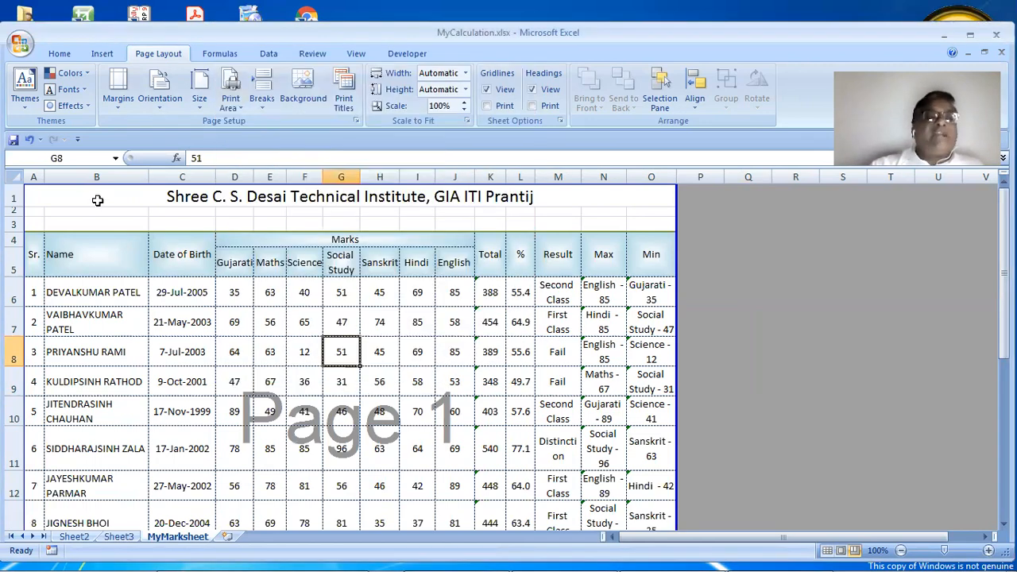
{"action": "left_click_drag", "start_coordinate": [96, 199], "coordinate": [132, 450]}
{"action": "left_click_drag", "start_coordinate": [135, 518], "coordinate": [134, 440]}
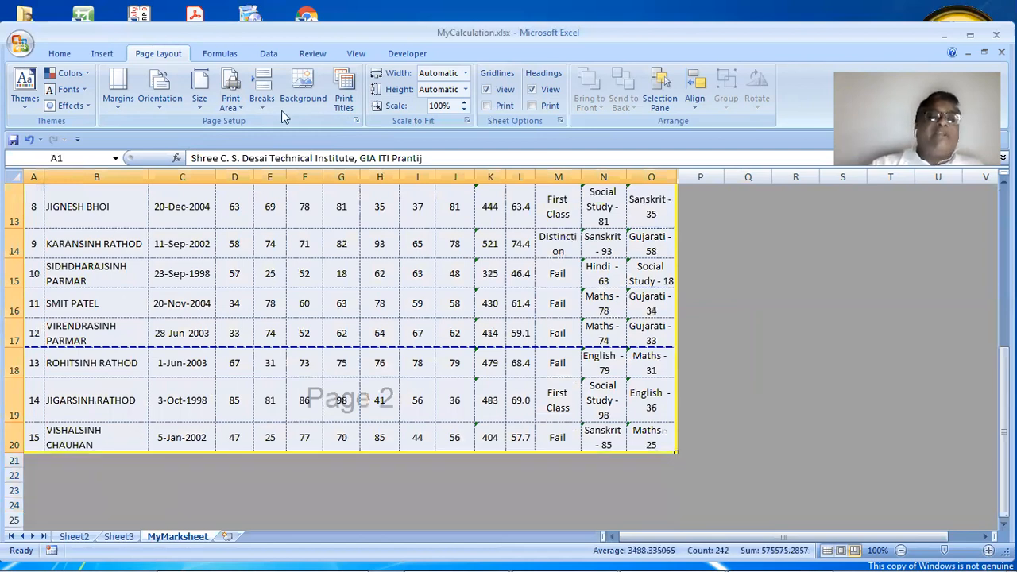
Set A1:O20 as print area, repeat rows $1:$5 at top, and print row and column headings
{"action": "left_click", "coordinate": [230, 94]}
{"action": "left_click", "coordinate": [249, 123]}
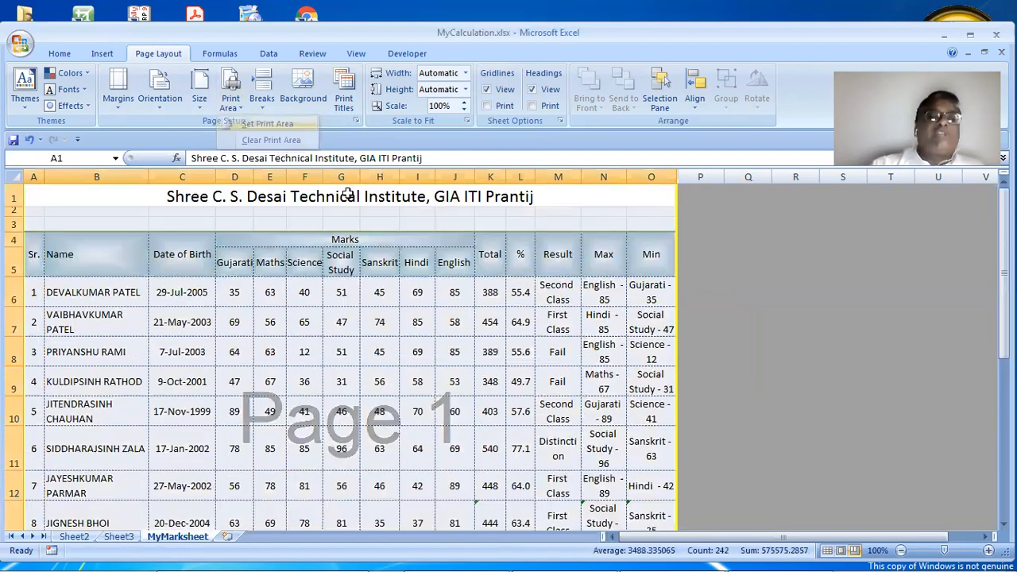
{"action": "left_click", "coordinate": [355, 120]}
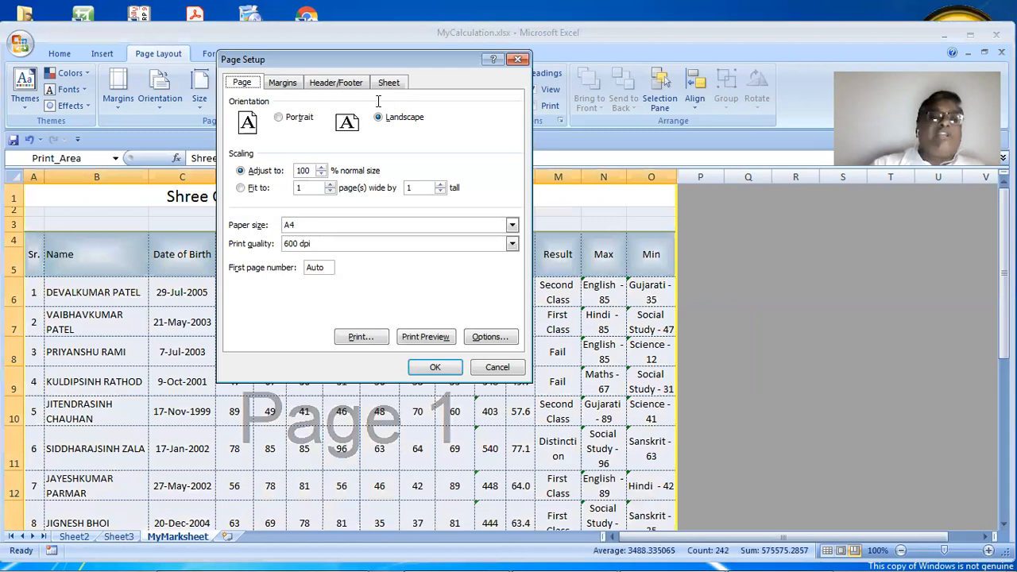
{"action": "left_click", "coordinate": [388, 82]}
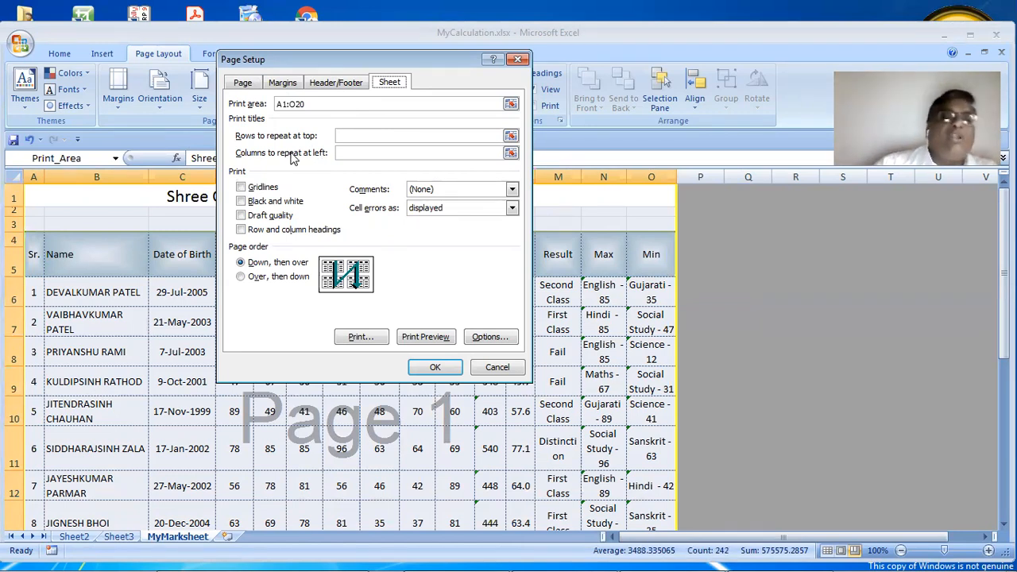
{"action": "left_click", "coordinate": [511, 135]}
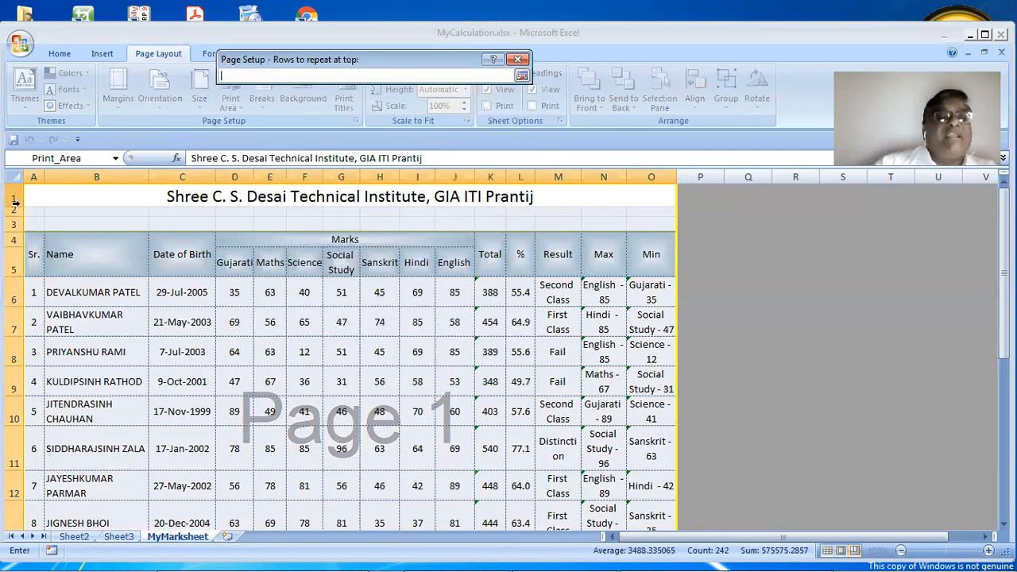
{"action": "left_click_drag", "start_coordinate": [14, 204], "coordinate": [15, 248]}
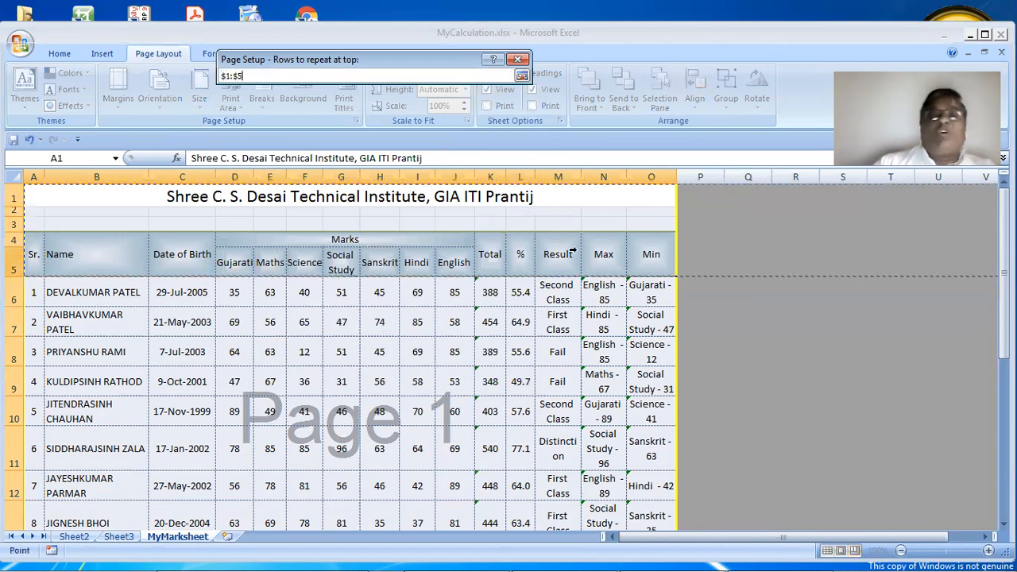
{"action": "left_click", "coordinate": [521, 74]}
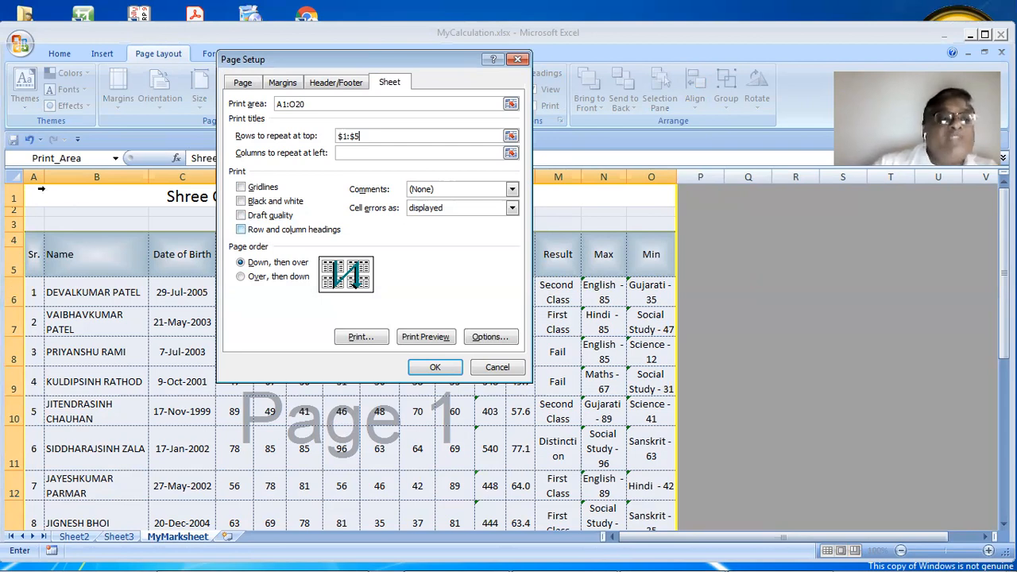
{"action": "left_click", "coordinate": [251, 231]}
{"action": "left_click", "coordinate": [435, 367]}
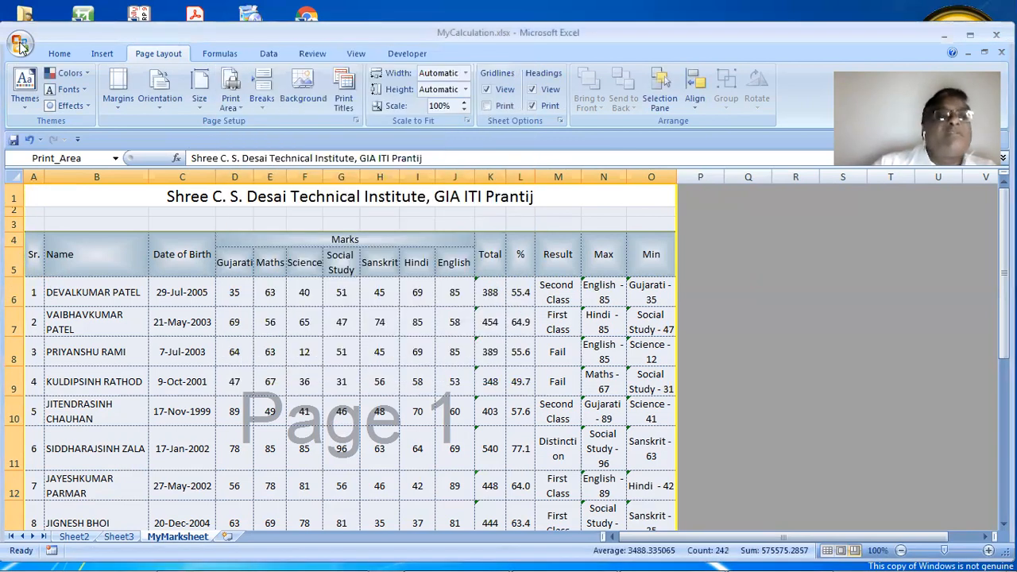
Open Print Preview and turn off printing of row and column headings
{"action": "left_click", "coordinate": [18, 43]}
{"action": "mouse_move", "coordinate": [56, 215]}
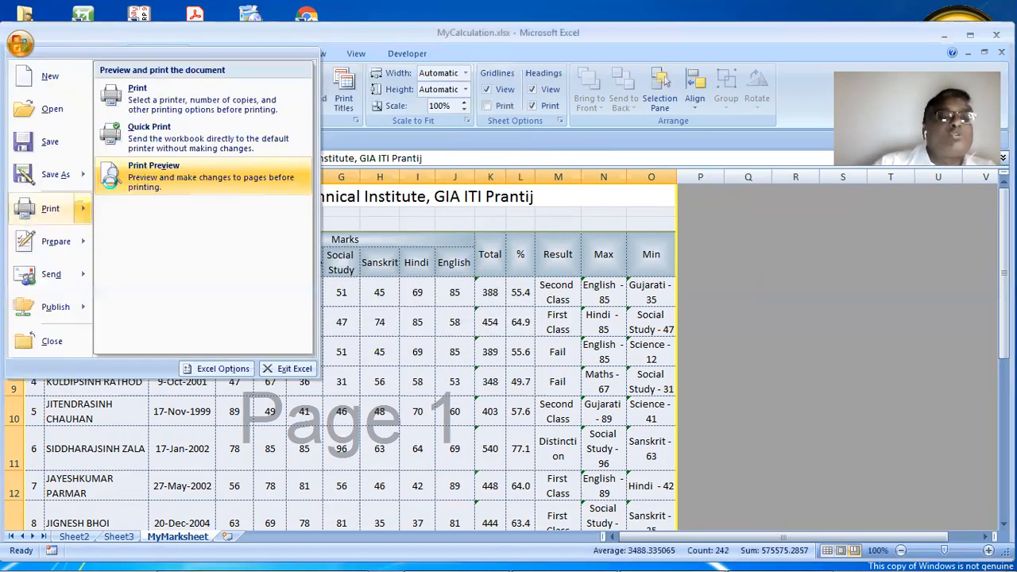
{"action": "left_click", "coordinate": [155, 175]}
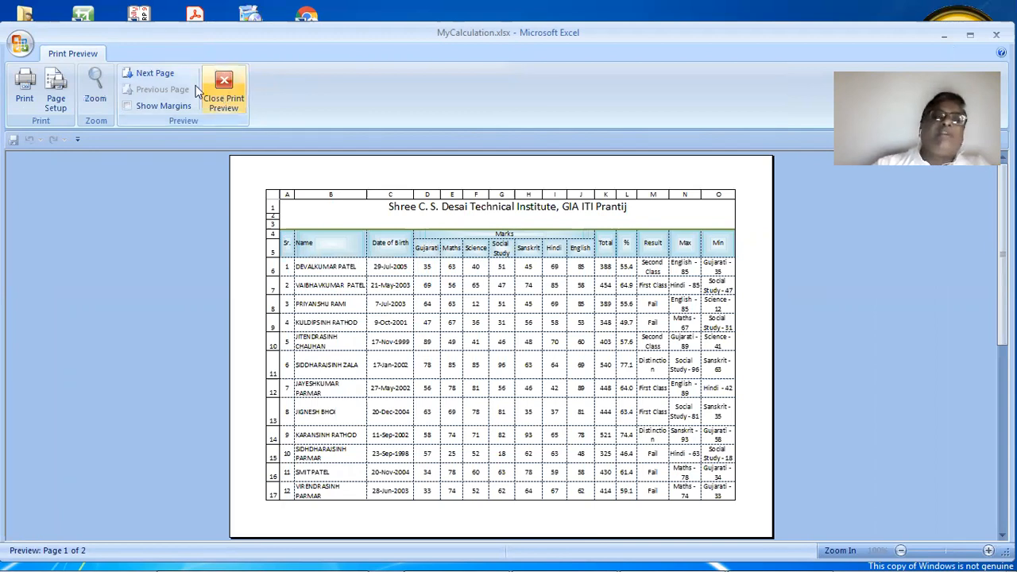
{"action": "left_click", "coordinate": [55, 100]}
{"action": "left_click", "coordinate": [290, 232]}
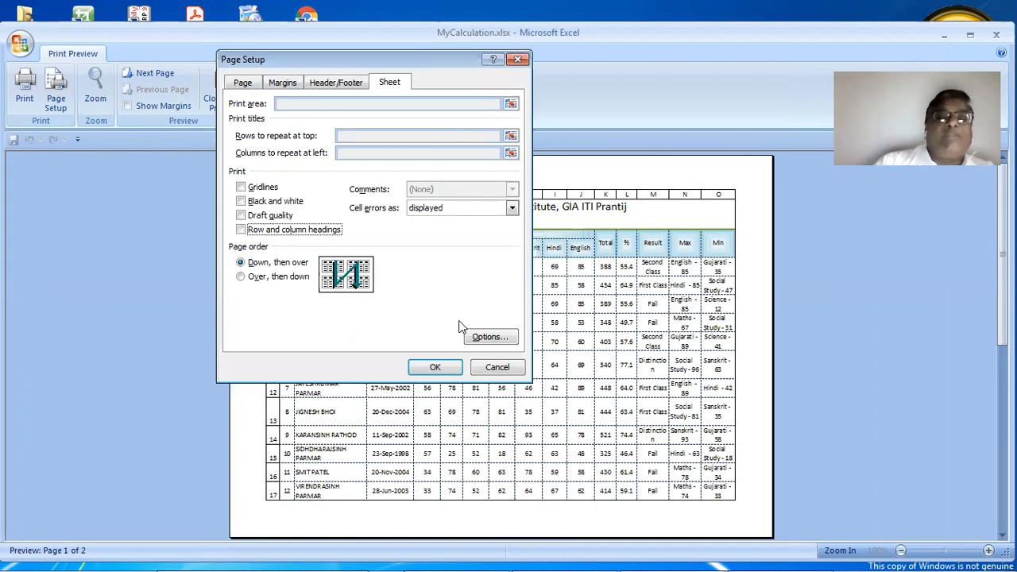
{"action": "left_click", "coordinate": [437, 368]}
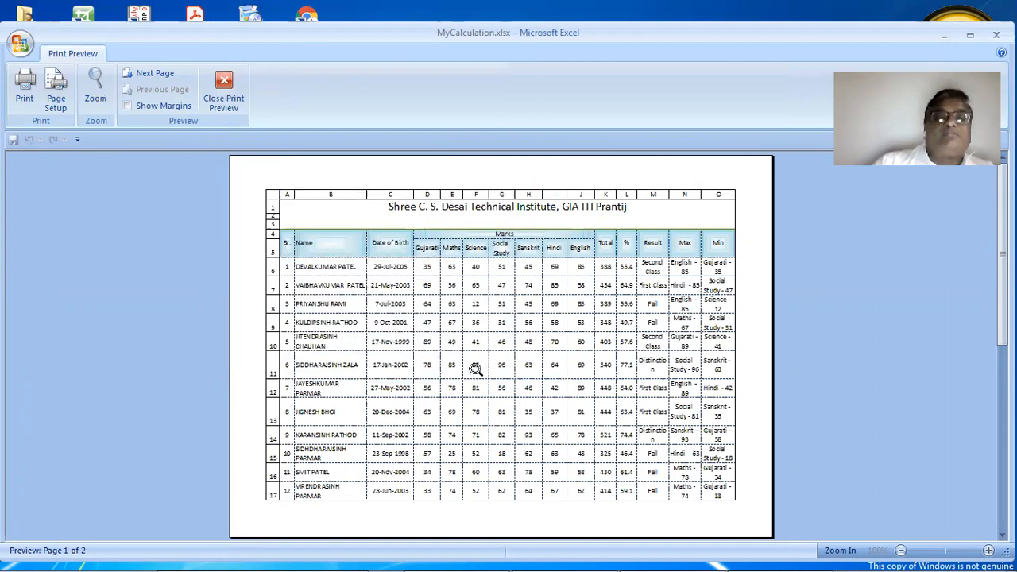
Page between the two printed pages, then close the print preview
{"action": "left_click", "coordinate": [129, 75]}
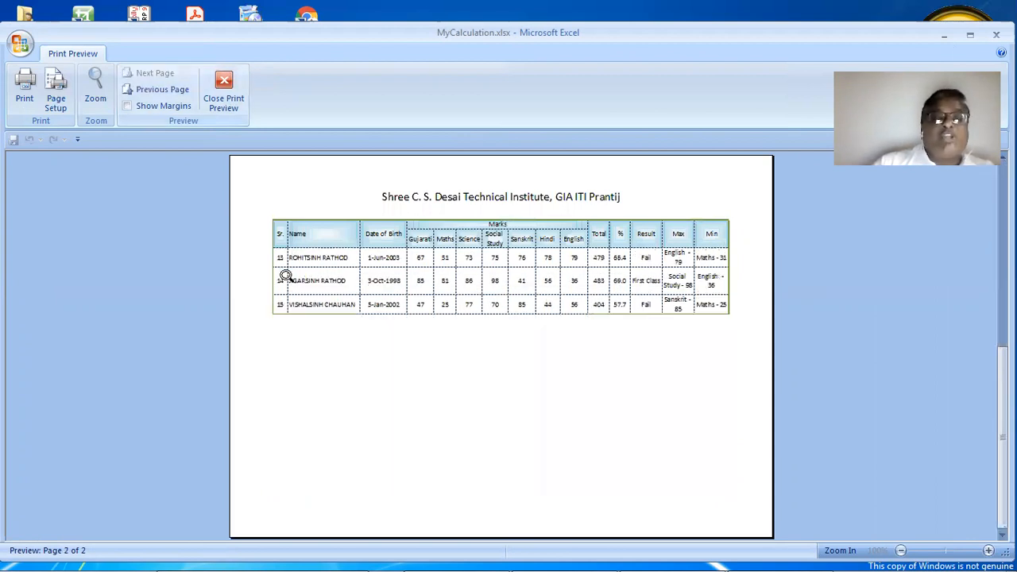
{"action": "left_click", "coordinate": [145, 90]}
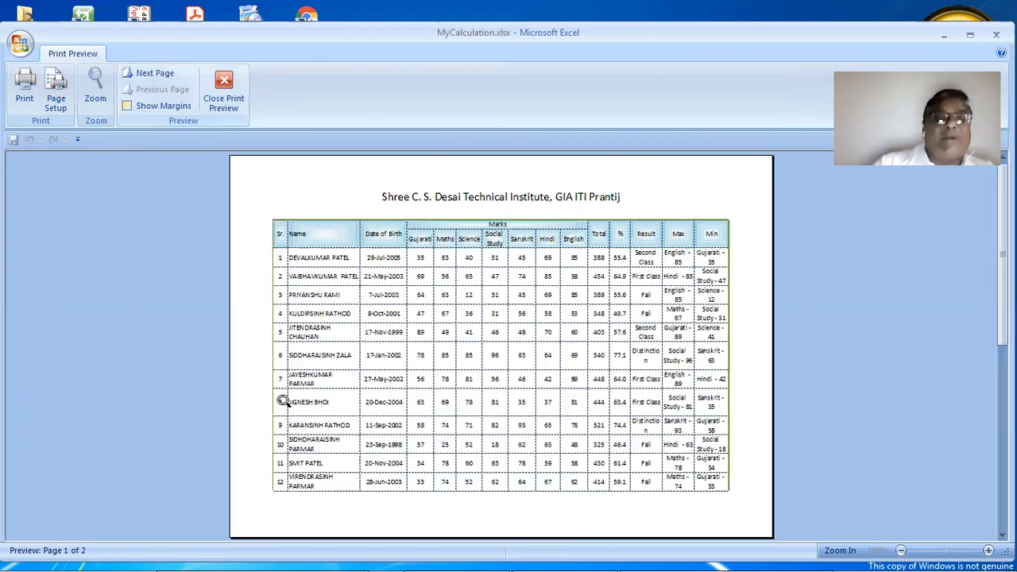
{"action": "left_click", "coordinate": [152, 73]}
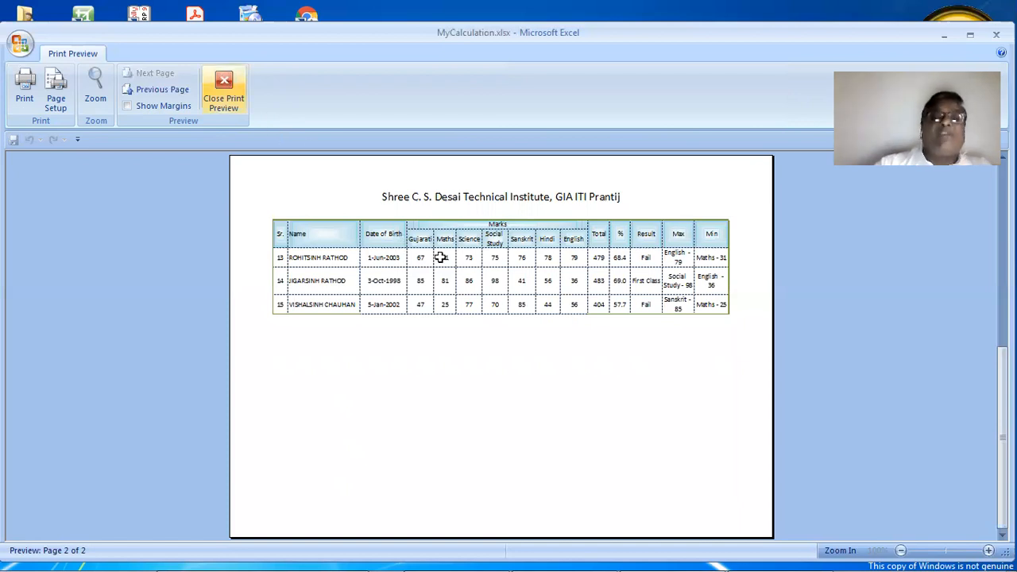
{"action": "left_click", "coordinate": [223, 89]}
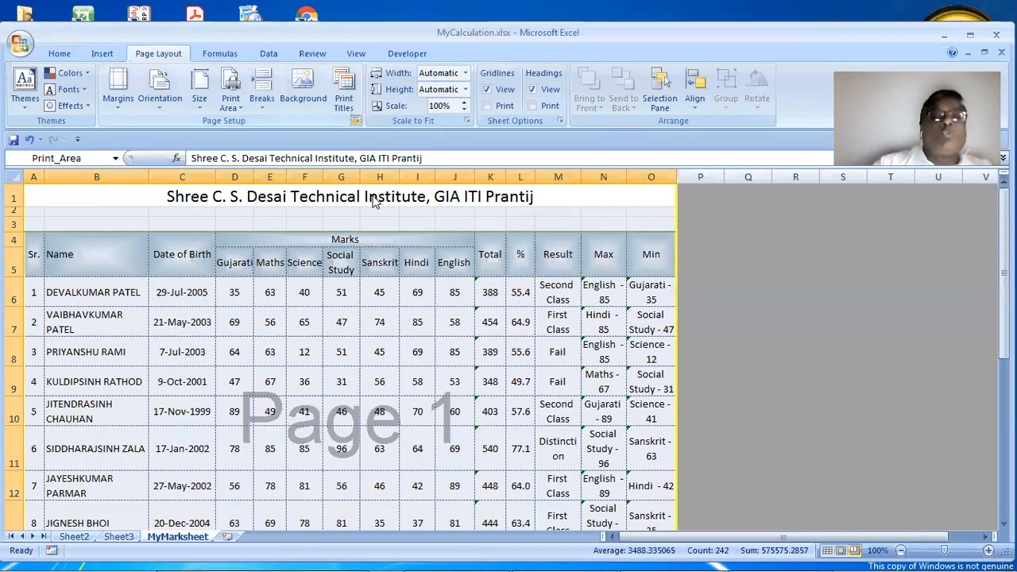
Set the footer to the ready-made 'Confidential, 17/01/2021, Page 1' entry
{"action": "left_click", "coordinate": [355, 120]}
{"action": "left_click", "coordinate": [323, 82]}
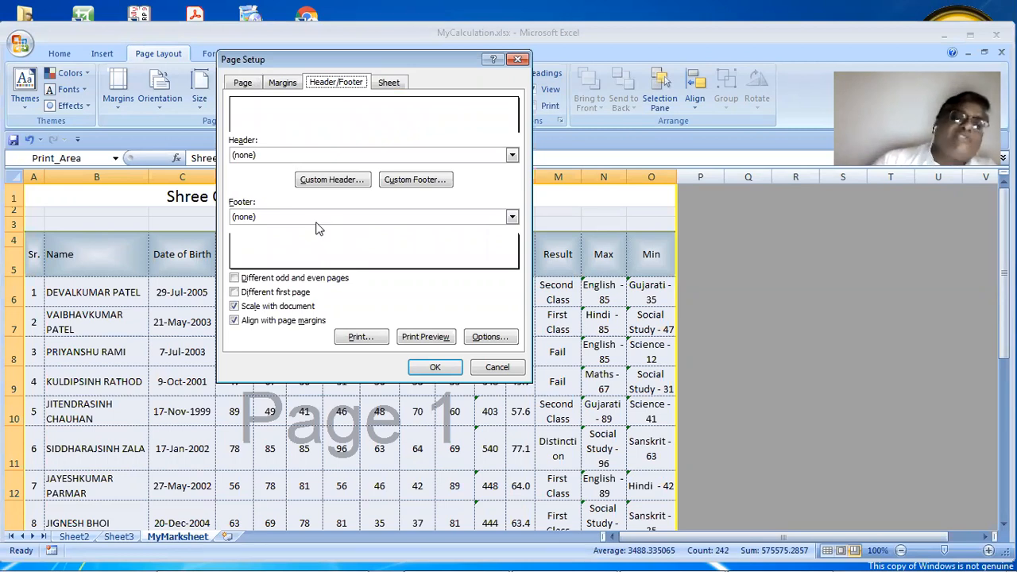
{"action": "left_click", "coordinate": [266, 217]}
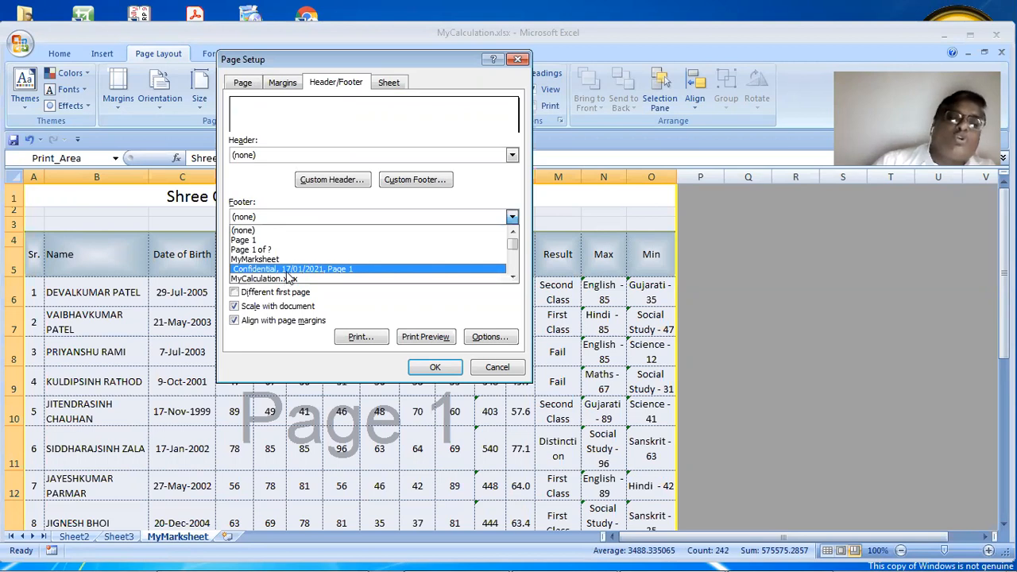
{"action": "left_click", "coordinate": [288, 271]}
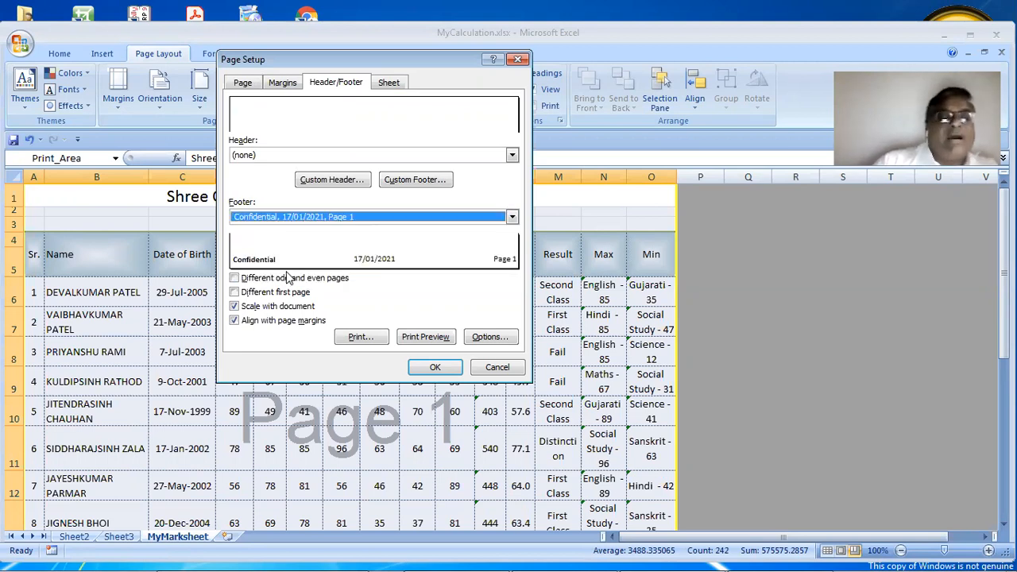
{"action": "left_click", "coordinate": [435, 367]}
Preview both printed pages to check the footer, then close the preview
{"action": "left_click", "coordinate": [25, 47]}
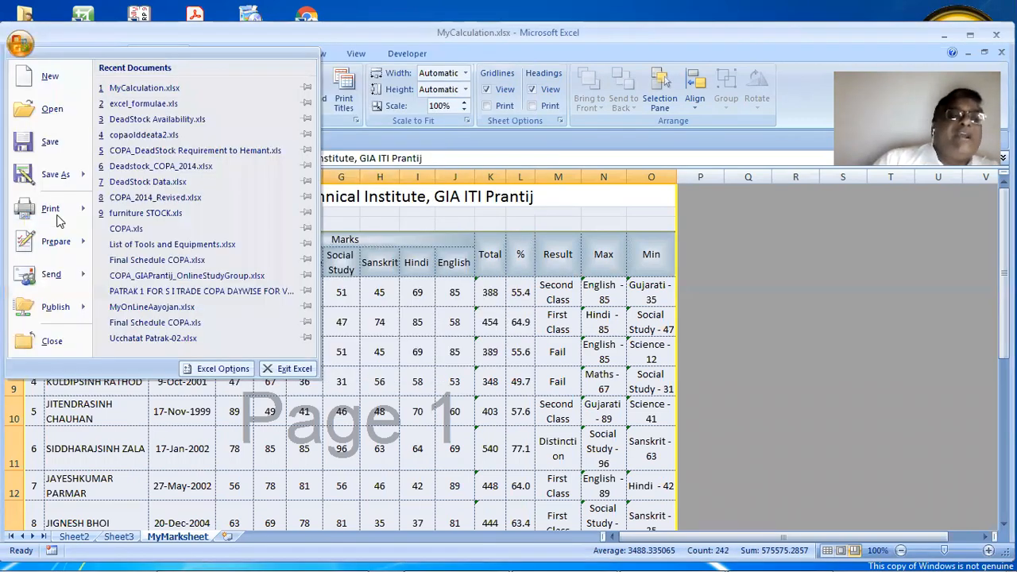
{"action": "mouse_move", "coordinate": [61, 219]}
{"action": "left_click", "coordinate": [229, 186]}
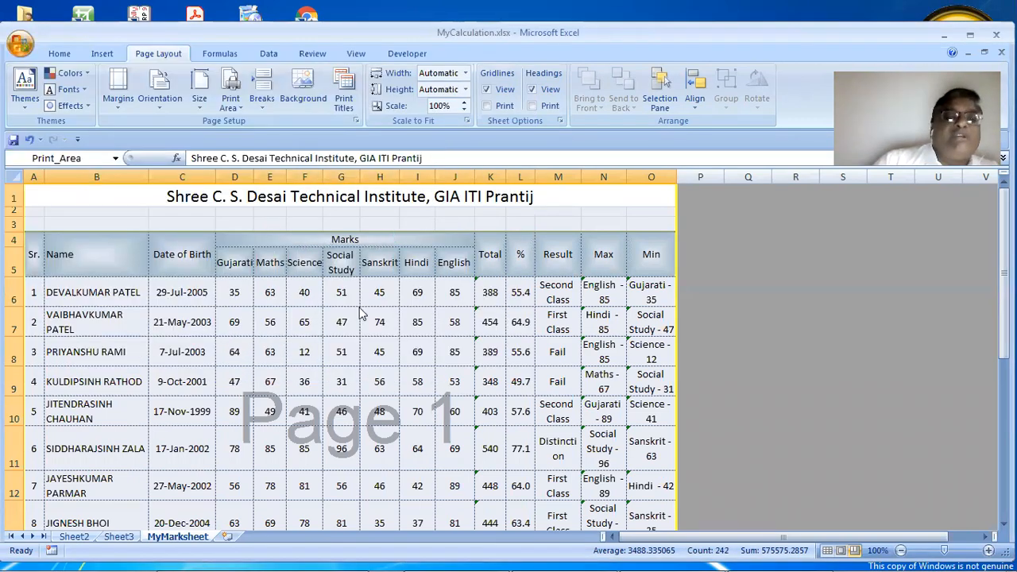
{"action": "left_click", "coordinate": [286, 522]}
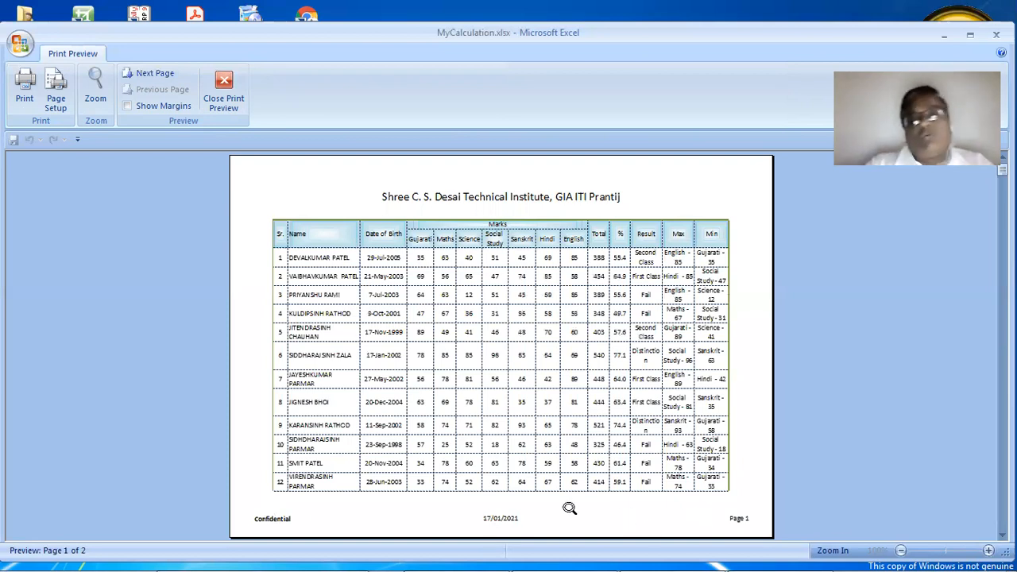
{"action": "left_click", "coordinate": [151, 73]}
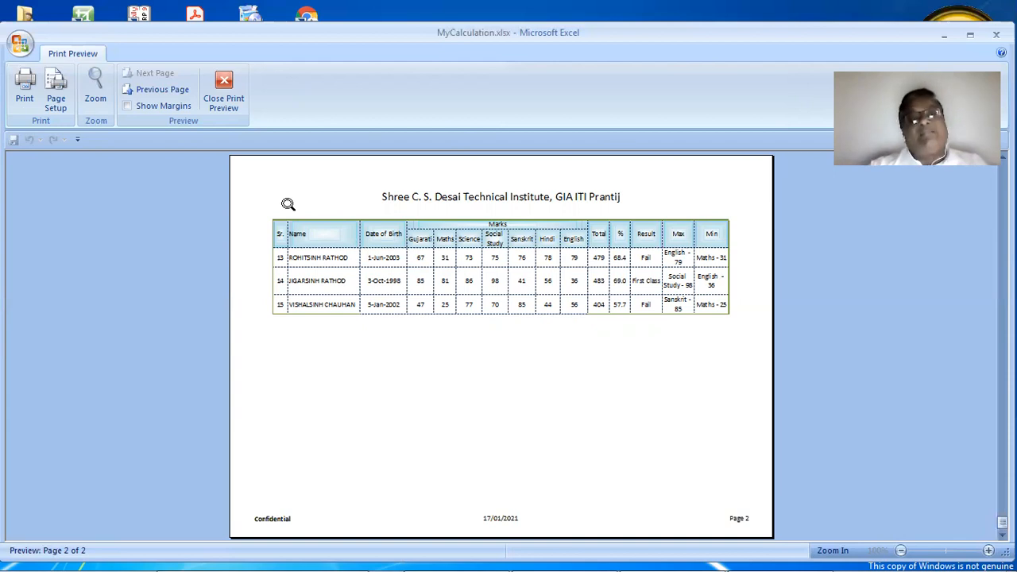
{"action": "key", "text": "Escape"}
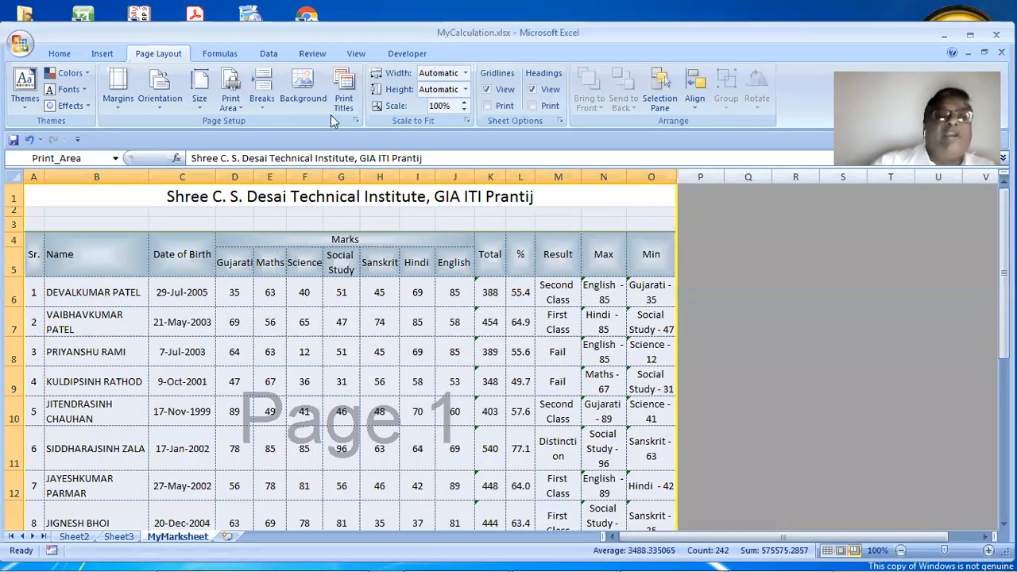
Set the page header to the full file path of MyCalculation.xlsx from the ready-made header list
{"action": "left_click", "coordinate": [335, 121]}
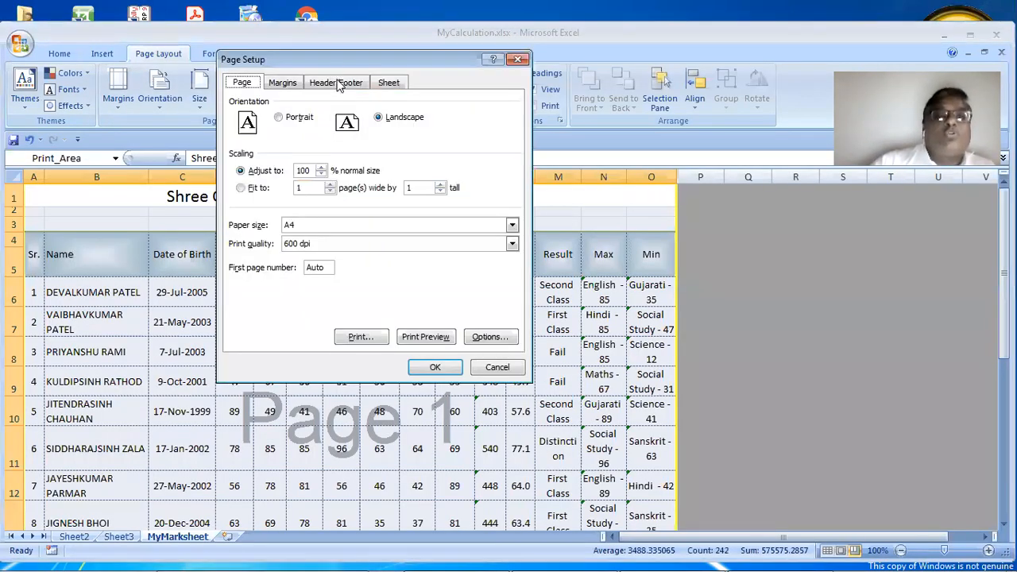
{"action": "left_click", "coordinate": [339, 83]}
{"action": "left_click", "coordinate": [303, 184]}
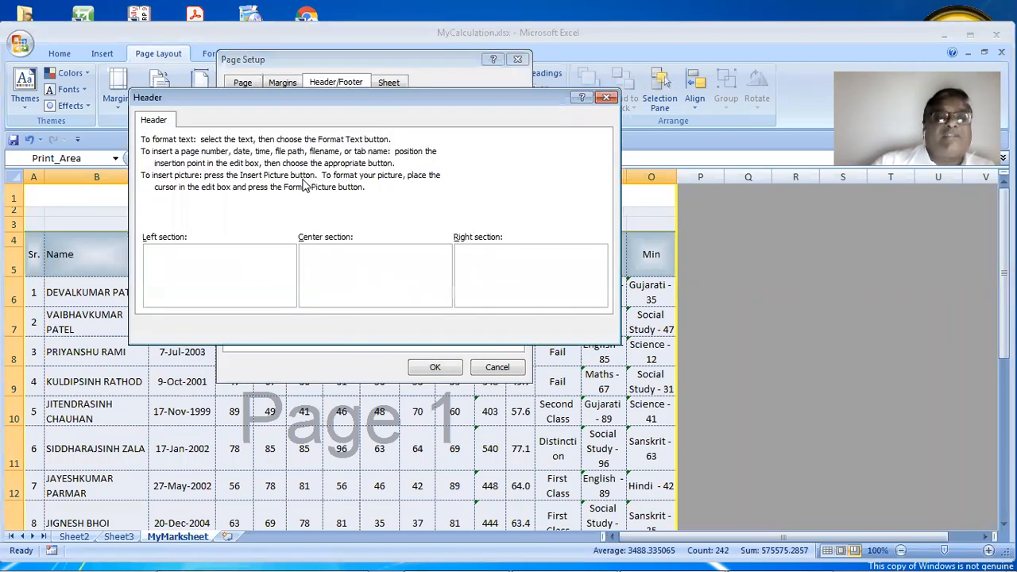
{"action": "left_click", "coordinate": [586, 331]}
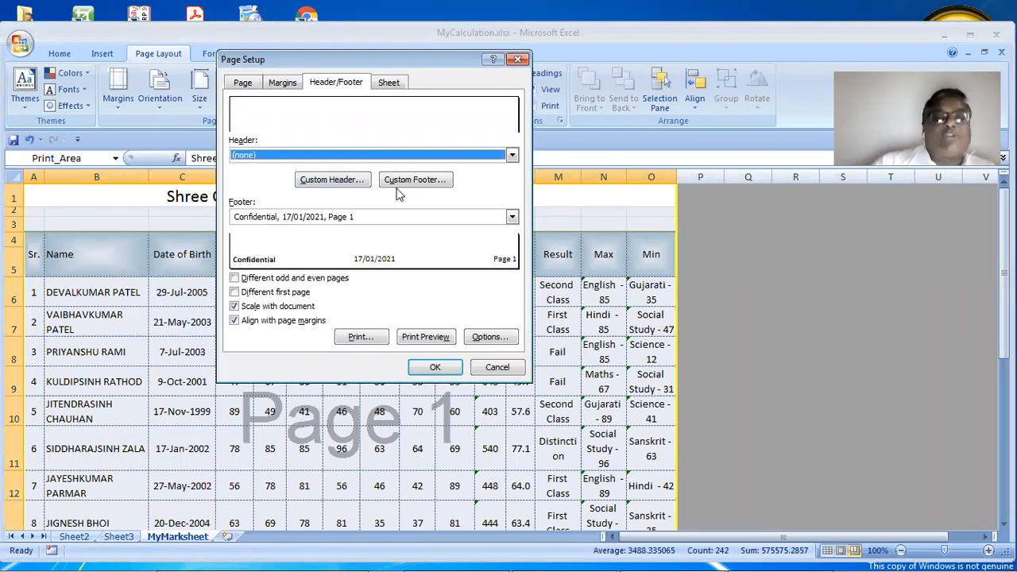
{"action": "left_click", "coordinate": [357, 156]}
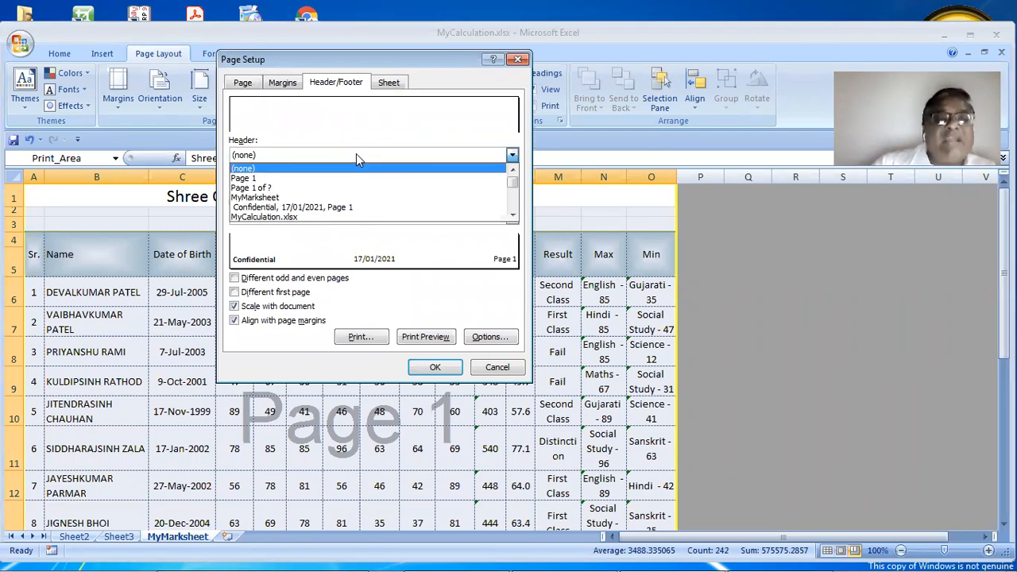
{"action": "left_click", "coordinate": [513, 216]}
{"action": "left_click", "coordinate": [512, 216]}
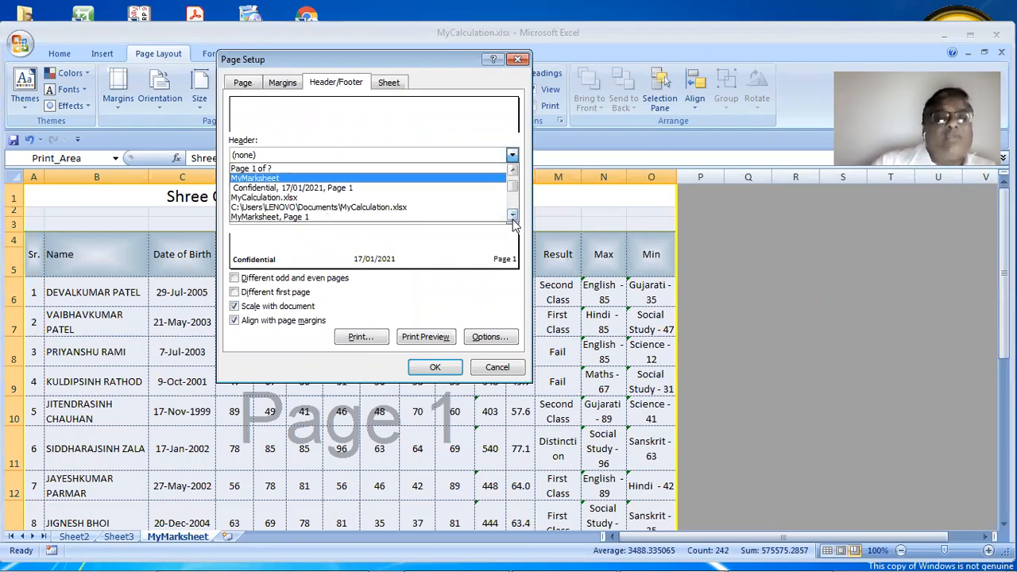
{"action": "left_click", "coordinate": [513, 216]}
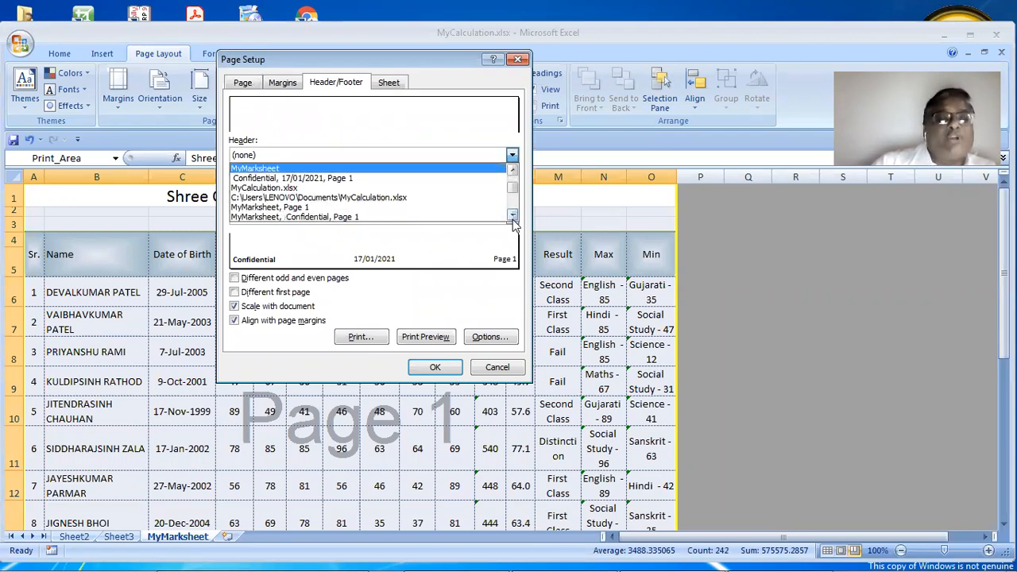
{"action": "left_click", "coordinate": [470, 197]}
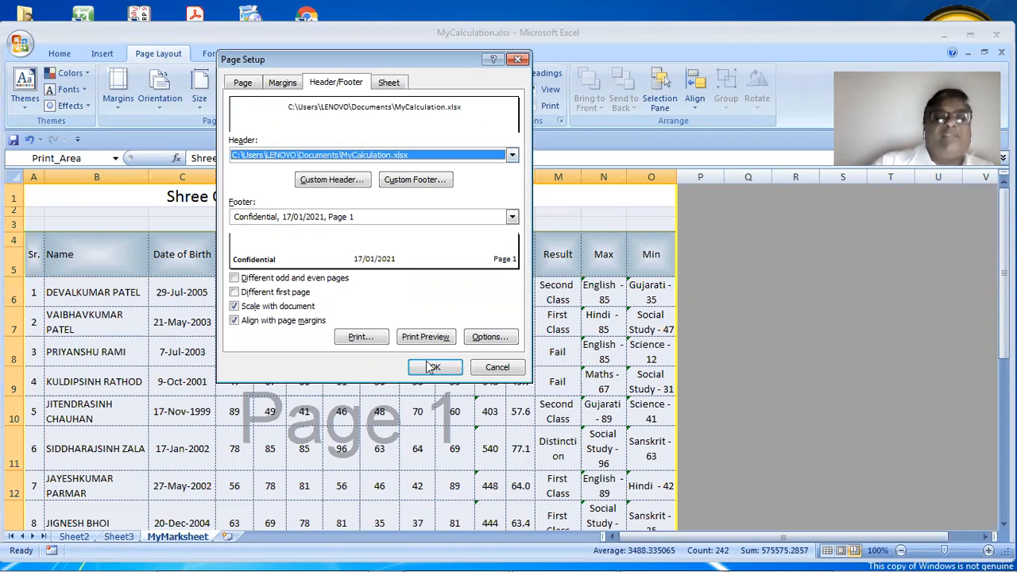
{"action": "left_click", "coordinate": [433, 367]}
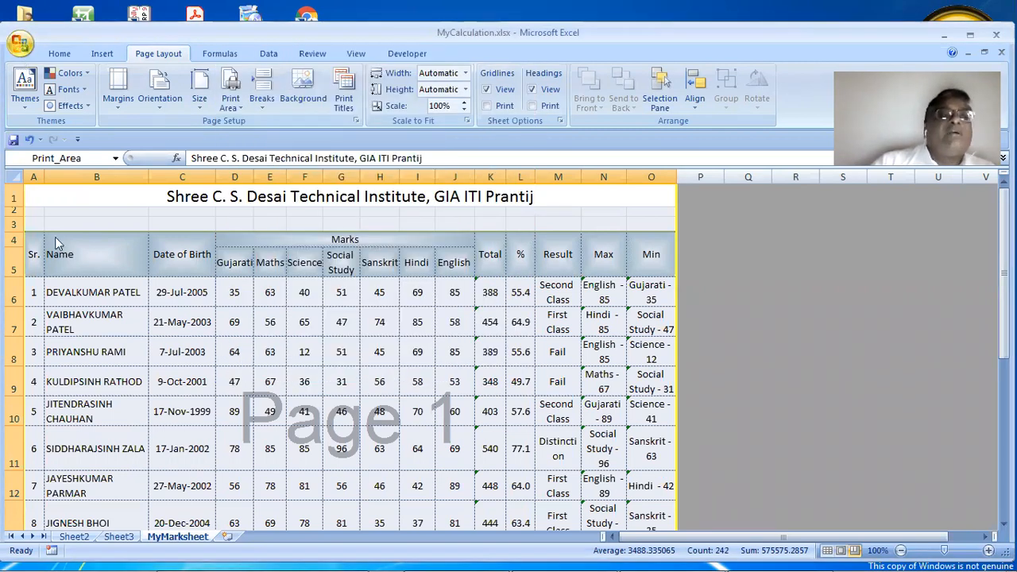
{"action": "left_click", "coordinate": [20, 43]}
{"action": "mouse_move", "coordinate": [77, 213]}
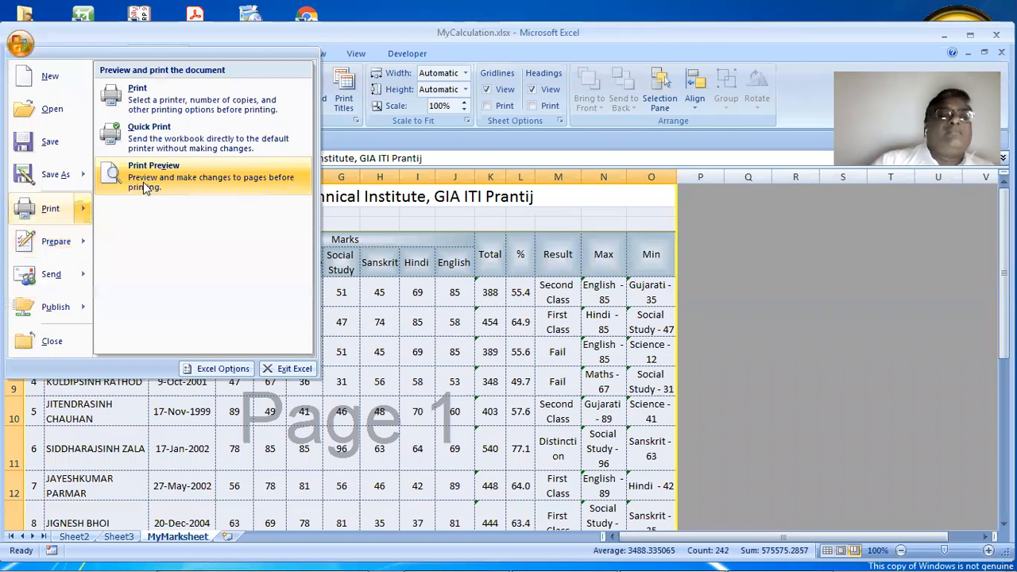
{"action": "left_click", "coordinate": [143, 182]}
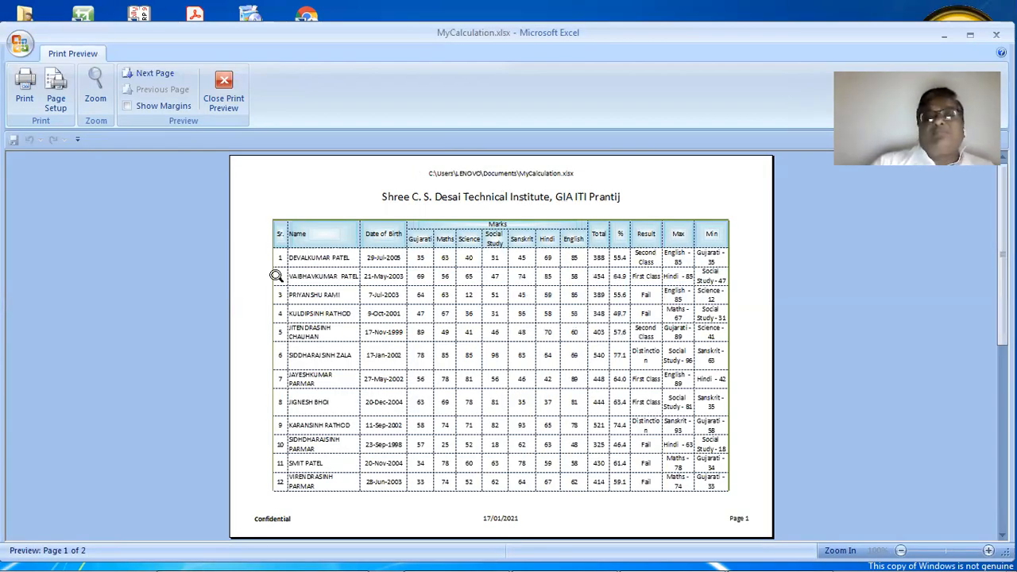
{"action": "left_click", "coordinate": [143, 73]}
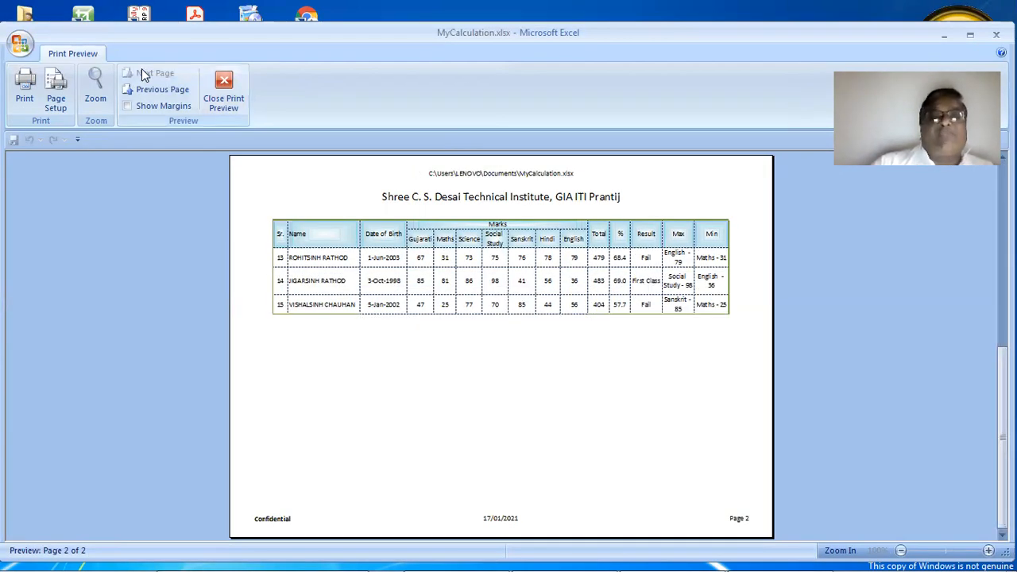
{"action": "left_click", "coordinate": [224, 87]}
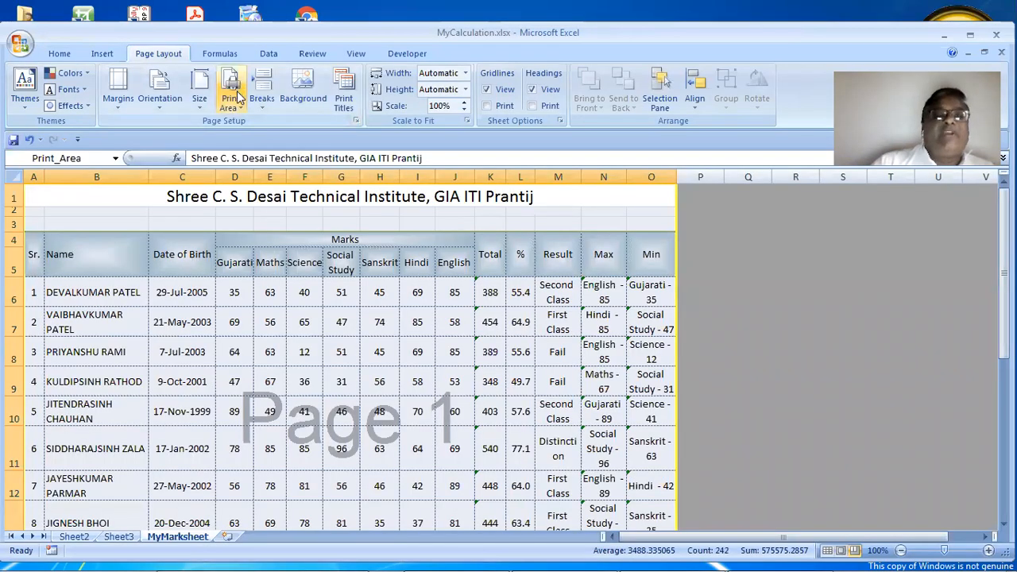
Tick Center on page Vertically in the Margins settings
{"action": "left_click", "coordinate": [356, 121]}
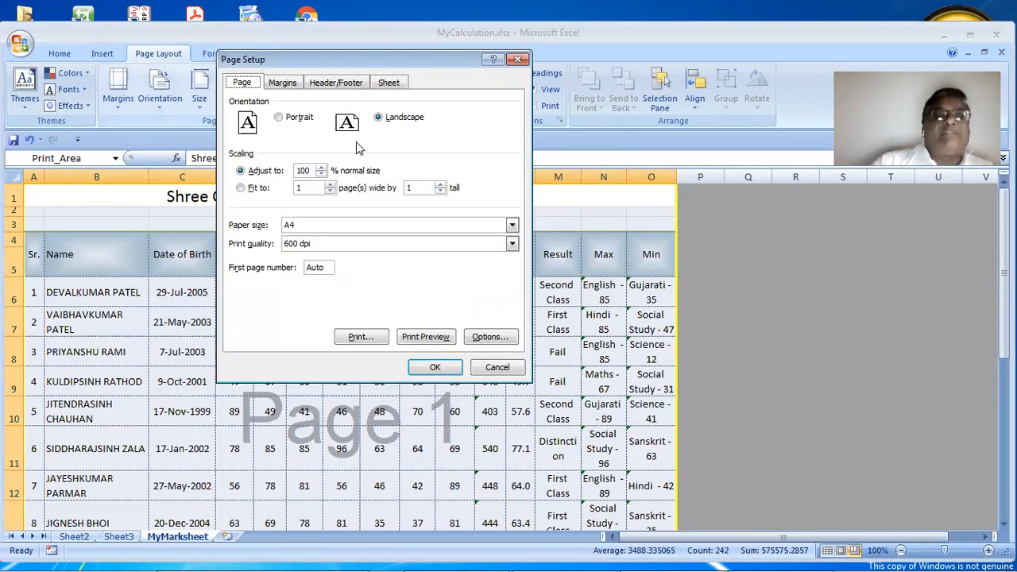
{"action": "left_click", "coordinate": [330, 84]}
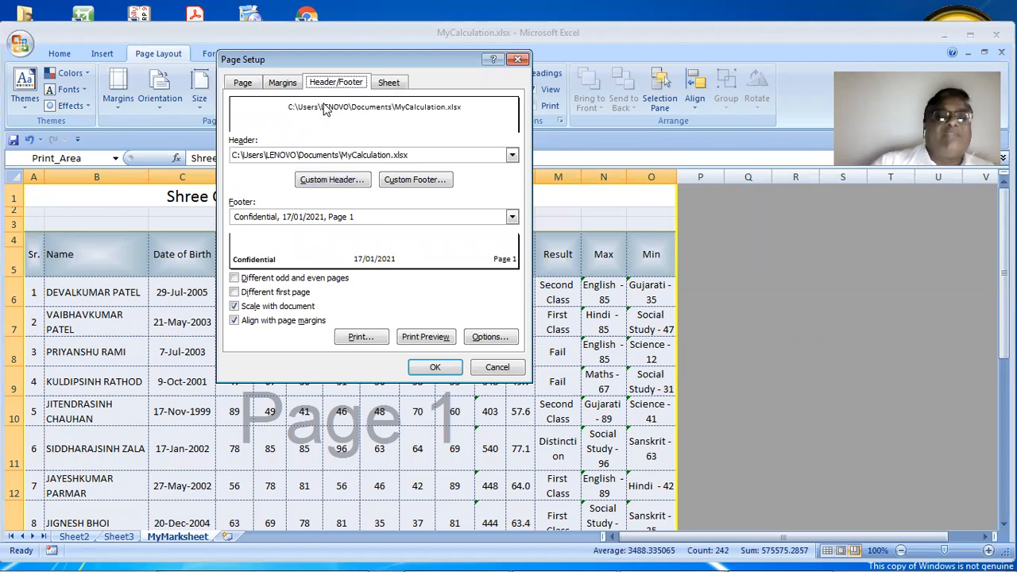
{"action": "left_click", "coordinate": [282, 84]}
{"action": "left_click", "coordinate": [266, 303]}
{"action": "key", "text": "space"}
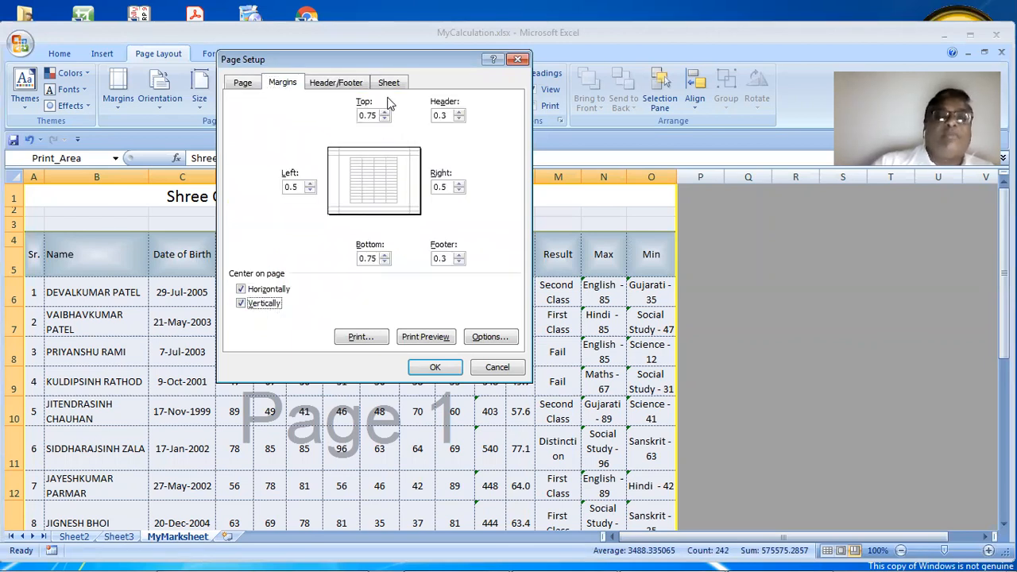
Keep the page order at Down, then over and confirm the page setup
{"action": "left_click", "coordinate": [389, 81]}
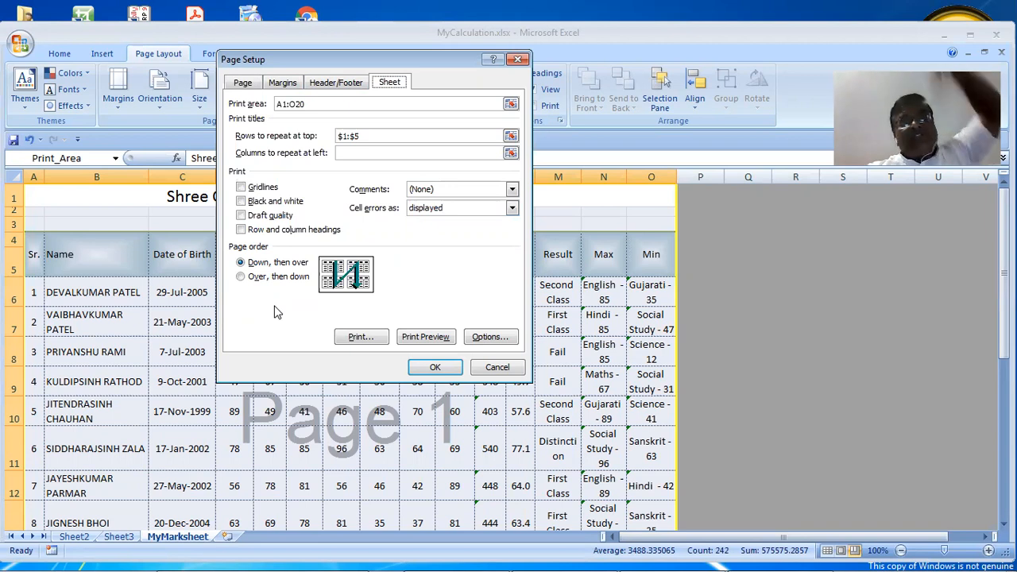
{"action": "left_click", "coordinate": [273, 277]}
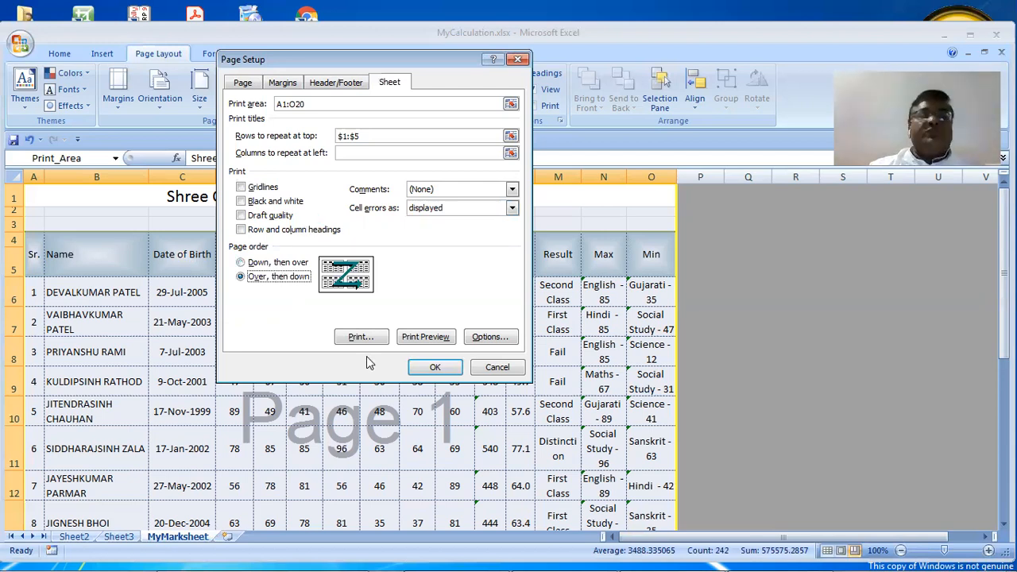
{"action": "key", "text": "Up"}
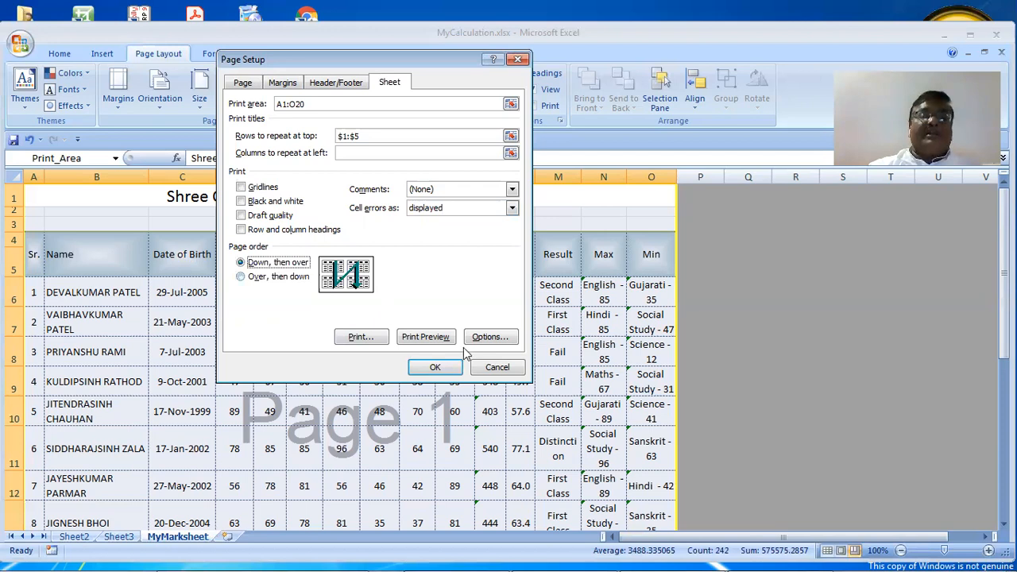
{"action": "left_click", "coordinate": [248, 82]}
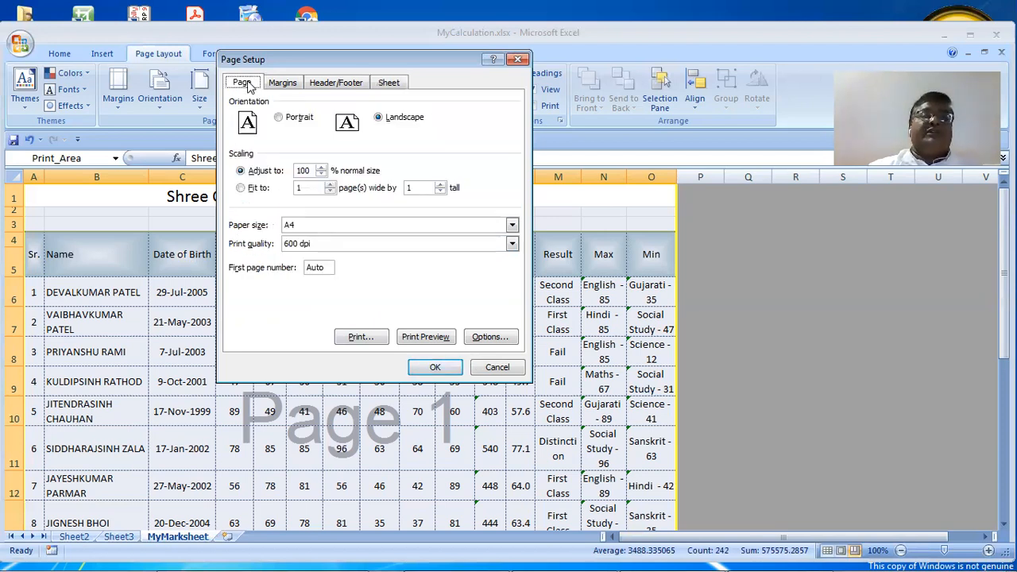
{"action": "left_click", "coordinate": [435, 367]}
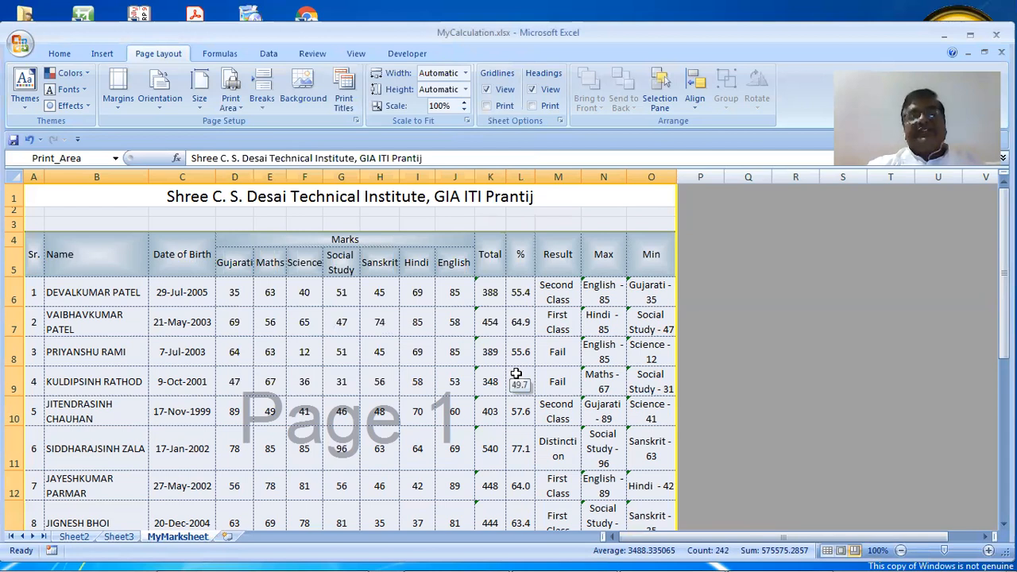
Select the whole sheet and AutoFit all columns to their contents
{"action": "scroll", "coordinate": [516, 374], "scroll_direction": "down", "scroll_amount": 1, "text": "ctrl"}
{"action": "scroll", "coordinate": [515, 373], "scroll_direction": "up", "scroll_amount": 1, "text": "ctrl"}
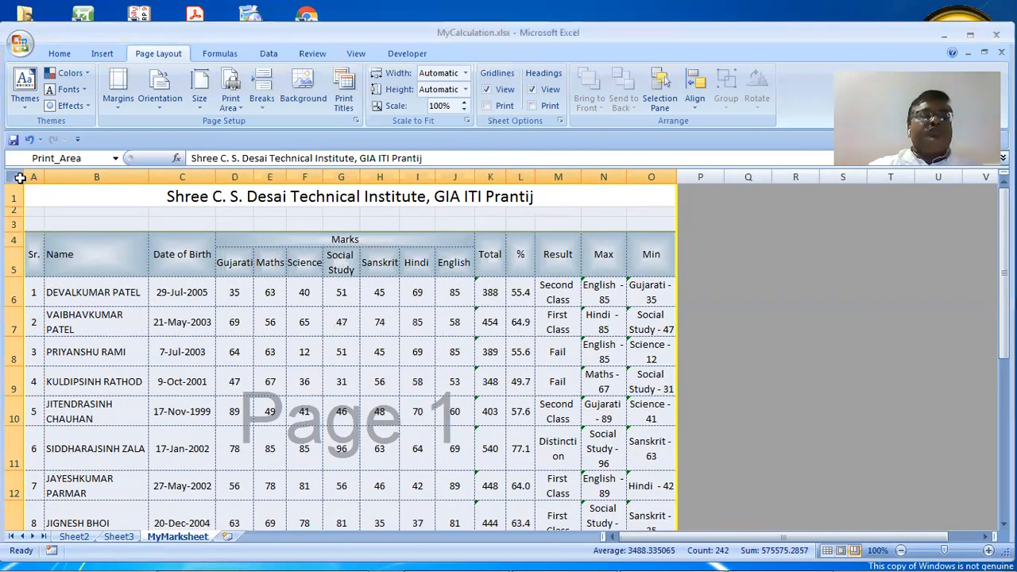
{"action": "left_click", "coordinate": [585, 208]}
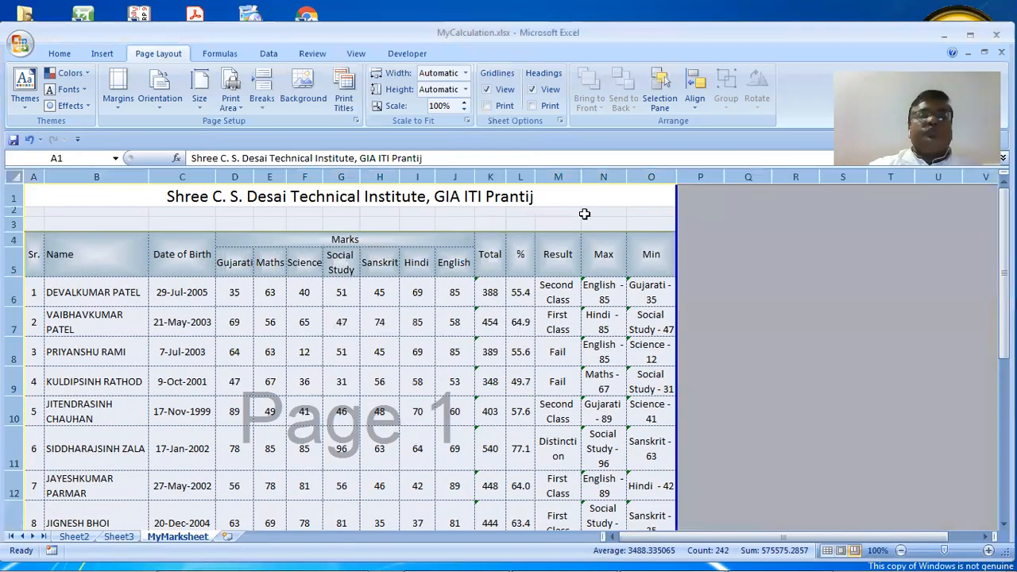
{"action": "double_click", "coordinate": [674, 176]}
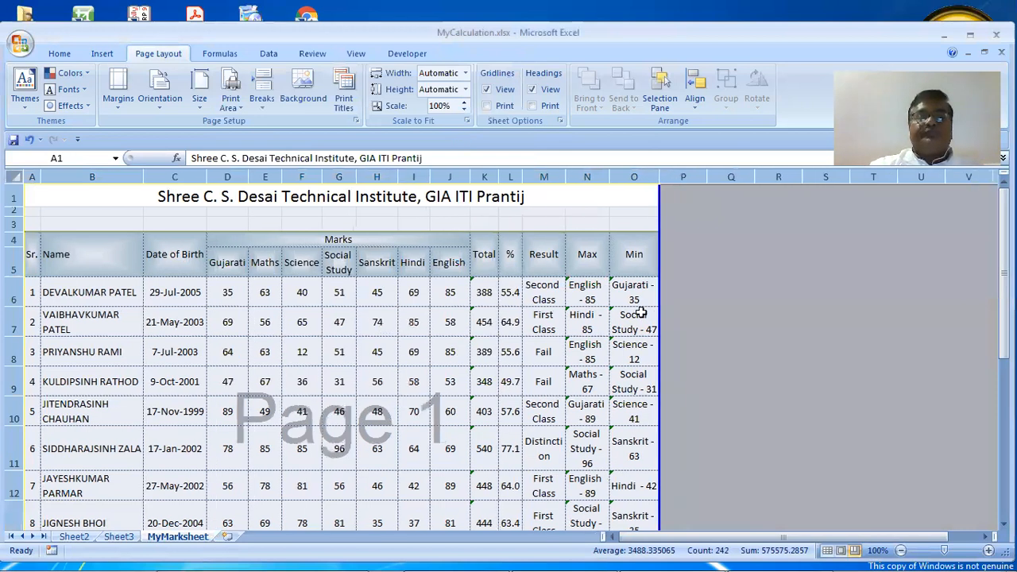
{"action": "left_click", "coordinate": [618, 341]}
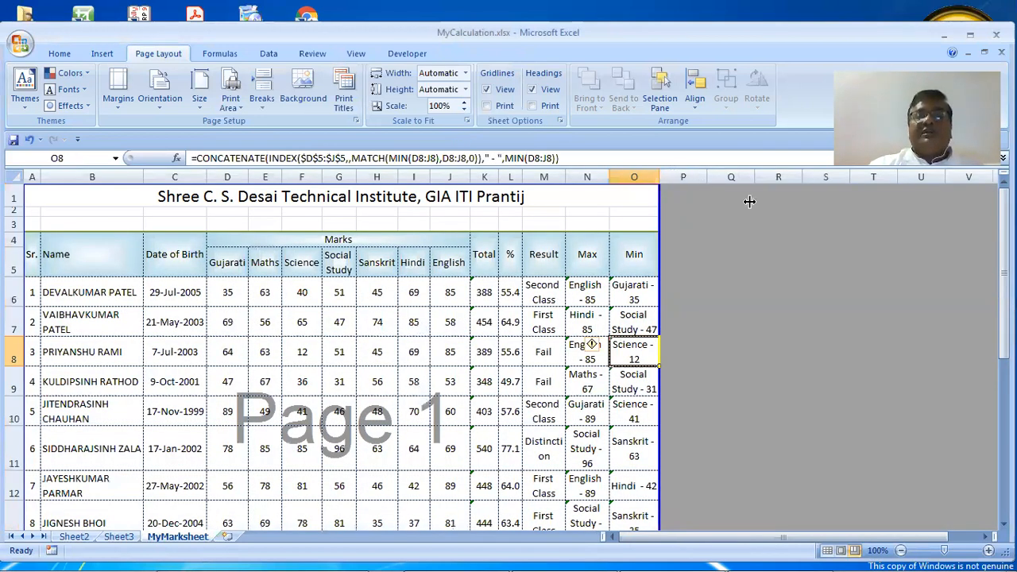
Widen the Min, Max, Result, % and Total columns (O, N, M, L, K) to single-line entries
{"action": "left_click_drag", "start_coordinate": [749, 201], "coordinate": [803, 206]}
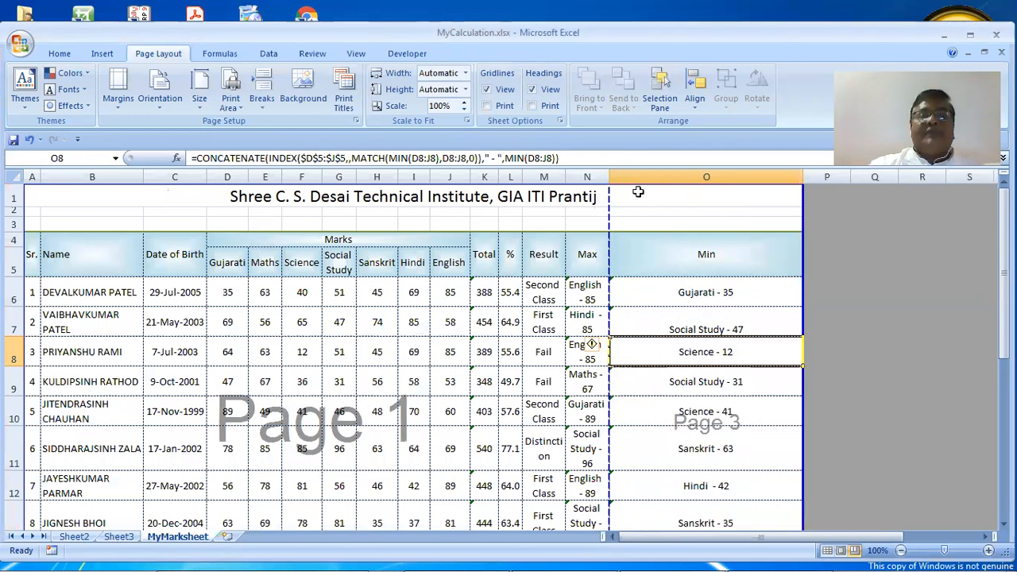
{"action": "double_click", "coordinate": [610, 177]}
{"action": "double_click", "coordinate": [566, 176]}
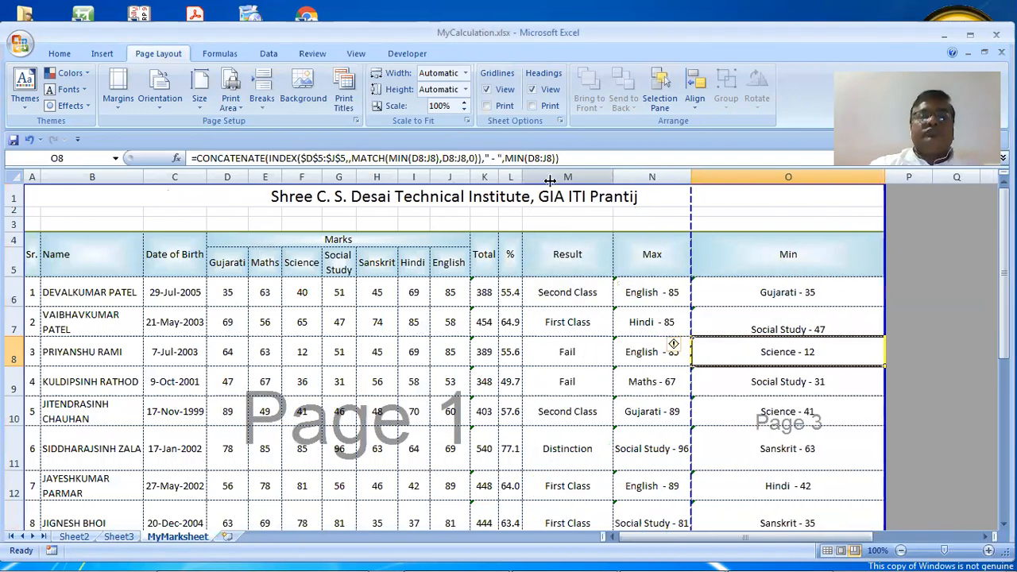
{"action": "left_click_drag", "start_coordinate": [550, 181], "coordinate": [579, 183]}
{"action": "left_click_drag", "start_coordinate": [497, 174], "coordinate": [522, 183]}
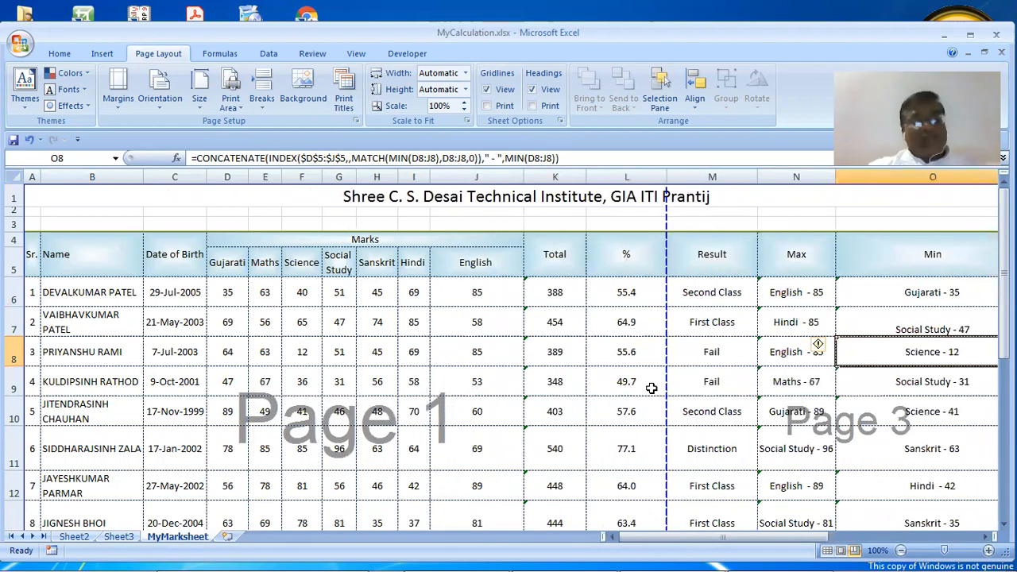
{"action": "scroll", "coordinate": [651, 388], "scroll_direction": "down", "scroll_amount": 2}
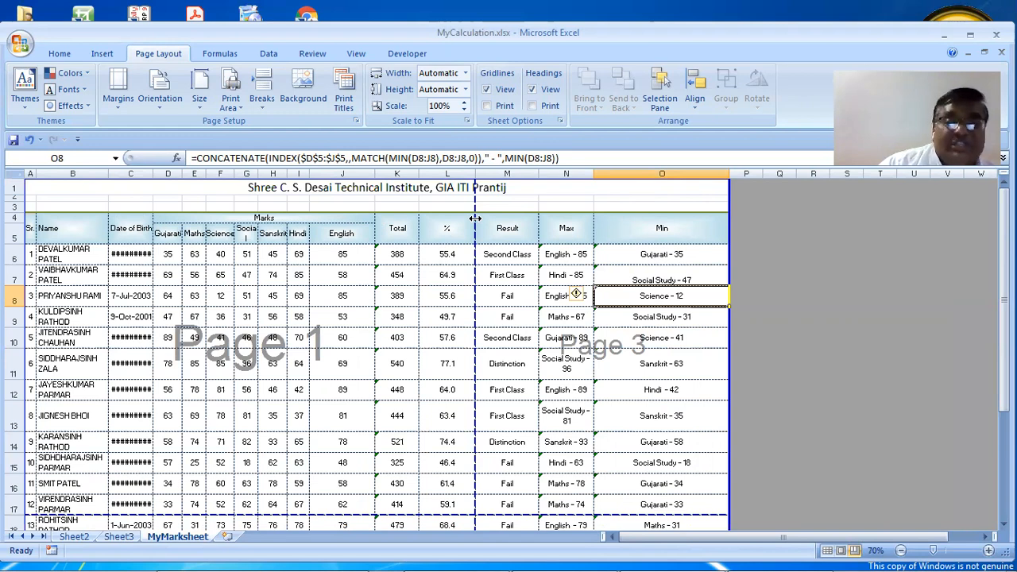
Drag the vertical page break to the right edge so all columns fit one page at 70%
{"action": "left_click_drag", "start_coordinate": [475, 218], "coordinate": [727, 246]}
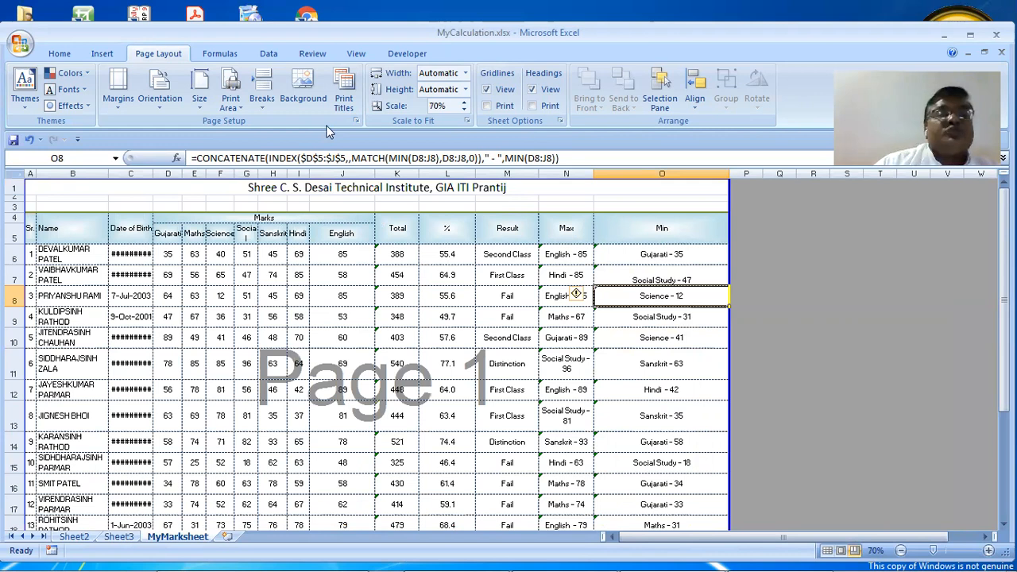
{"action": "left_click", "coordinate": [356, 121]}
{"action": "left_click", "coordinate": [444, 367]}
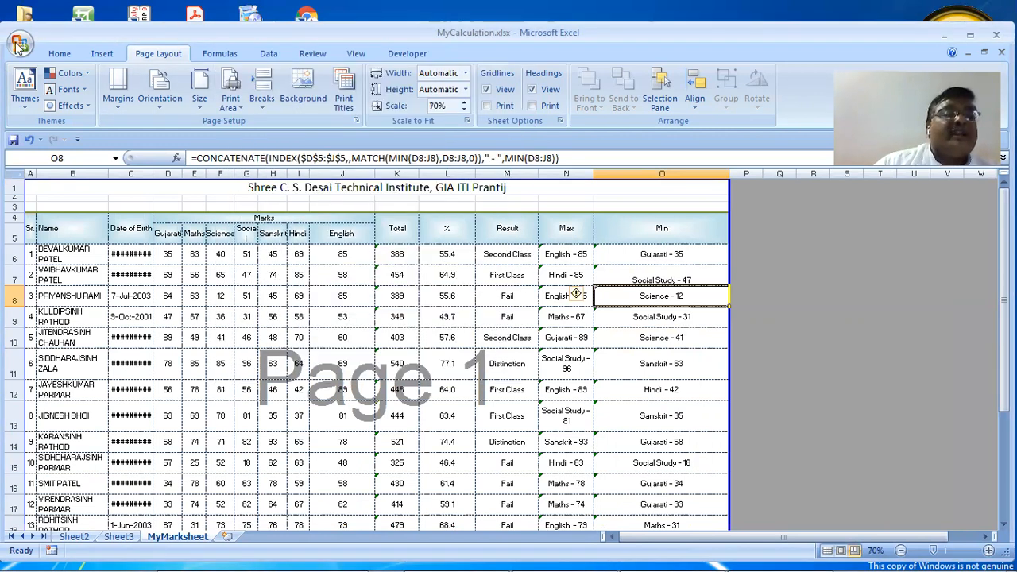
Check the single-page layout in Print Preview, then close it
{"action": "left_click", "coordinate": [18, 45]}
{"action": "mouse_move", "coordinate": [36, 208]}
{"action": "left_click", "coordinate": [123, 183]}
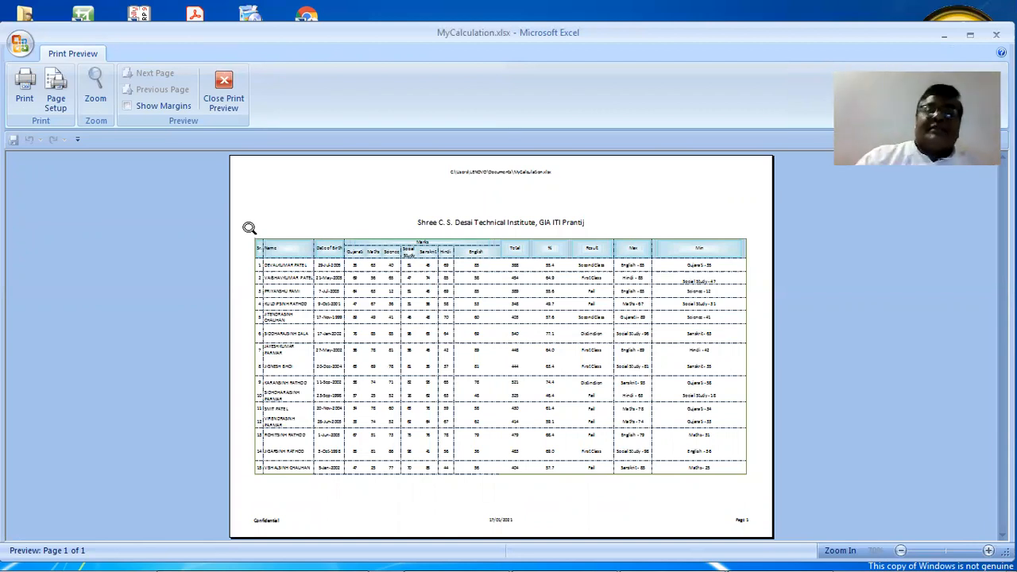
{"action": "left_click", "coordinate": [224, 94]}
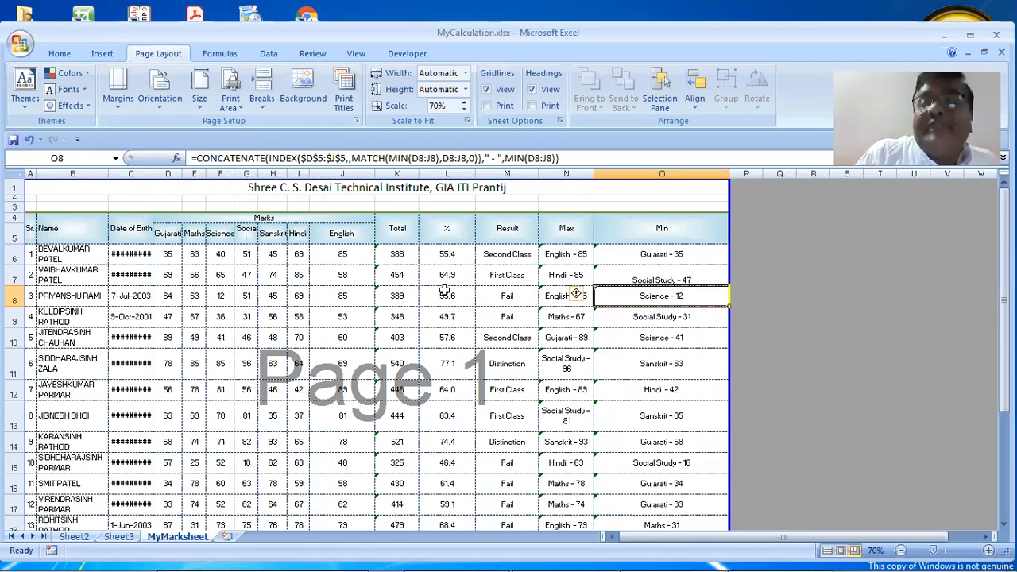
Insert a manual page break above row 13
{"action": "scroll", "coordinate": [201, 296], "scroll_direction": "down", "scroll_amount": 3}
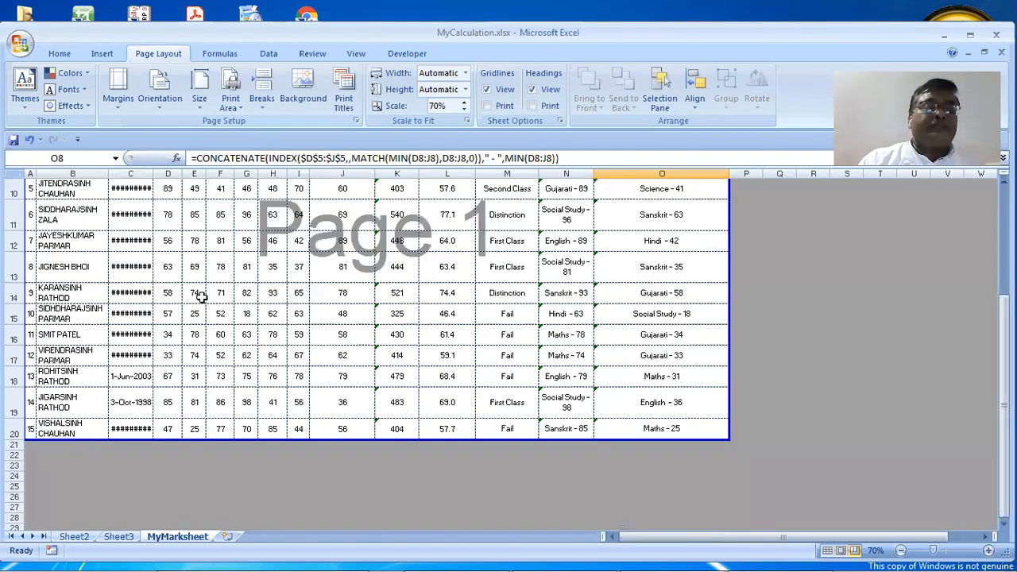
{"action": "scroll", "coordinate": [201, 295], "scroll_direction": "up", "scroll_amount": 2}
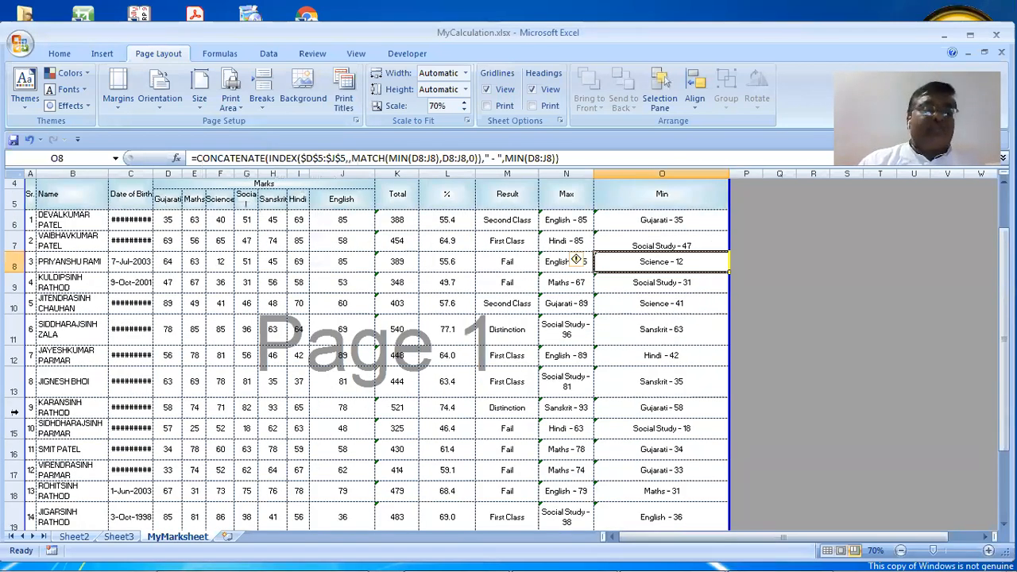
{"action": "scroll", "coordinate": [13, 410], "scroll_direction": "up", "scroll_amount": 1}
{"action": "left_click", "coordinate": [13, 413]}
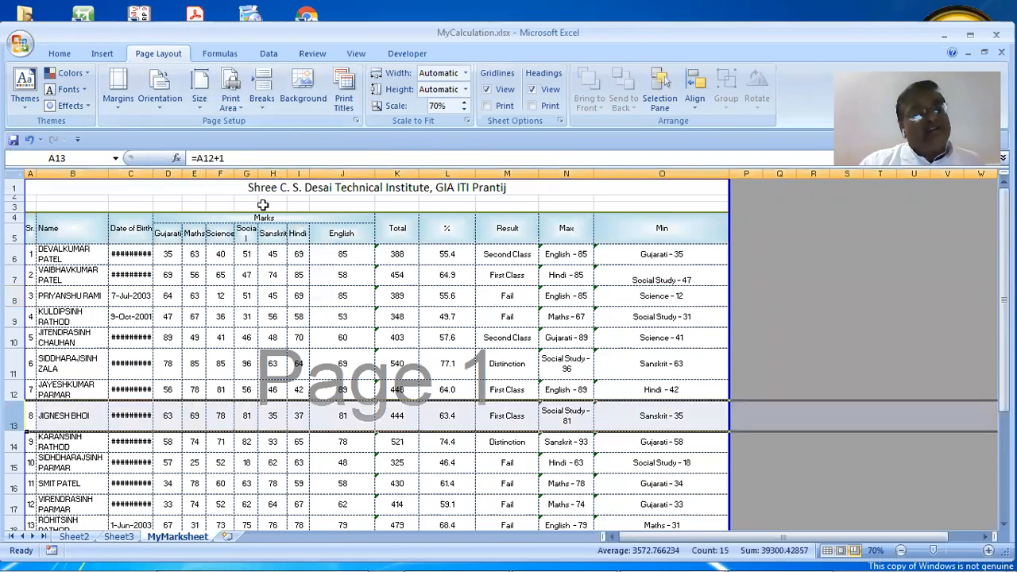
{"action": "left_click", "coordinate": [262, 99]}
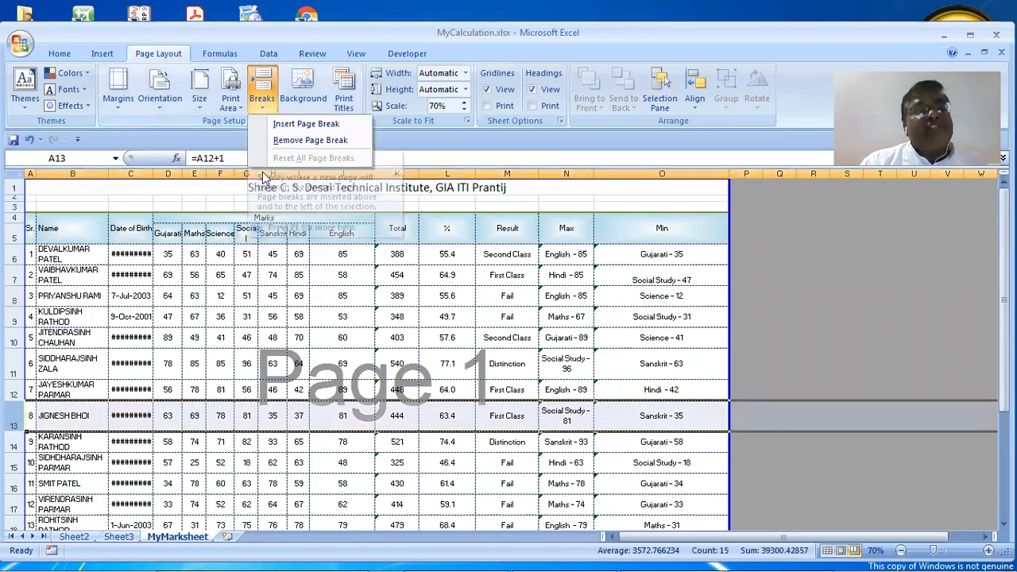
{"action": "left_click", "coordinate": [287, 125]}
{"action": "left_click", "coordinate": [323, 427]}
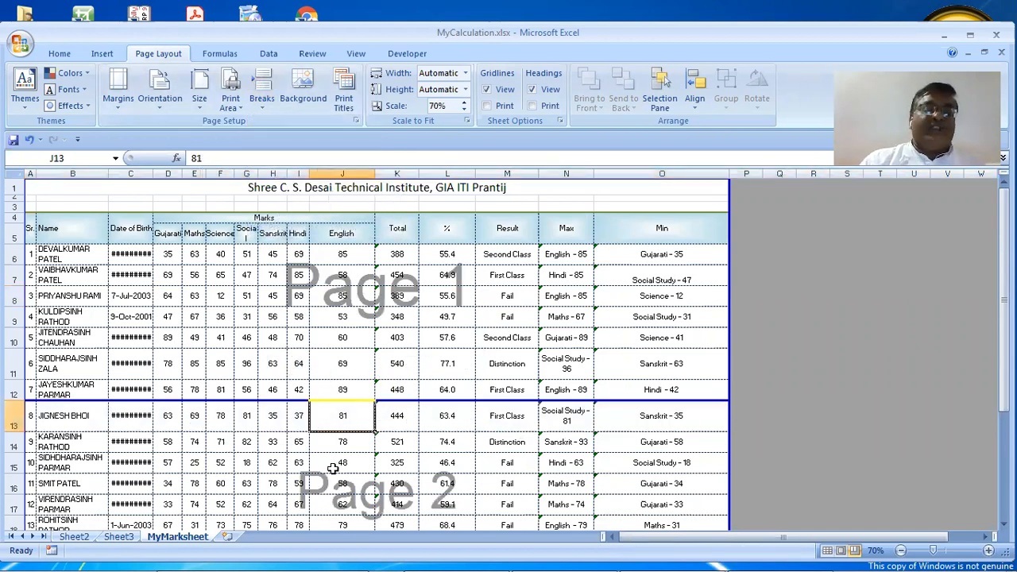
Preview both printed pages, students 1–7 and 8–15, then close the preview
{"action": "left_click", "coordinate": [19, 44]}
{"action": "mouse_move", "coordinate": [49, 209]}
{"action": "left_click", "coordinate": [203, 177]}
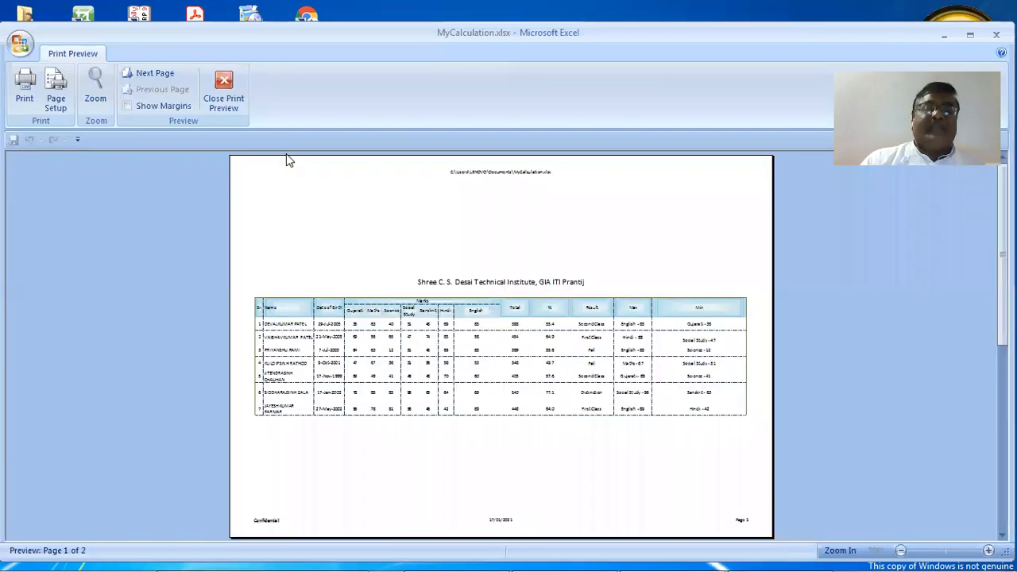
{"action": "left_click", "coordinate": [143, 73]}
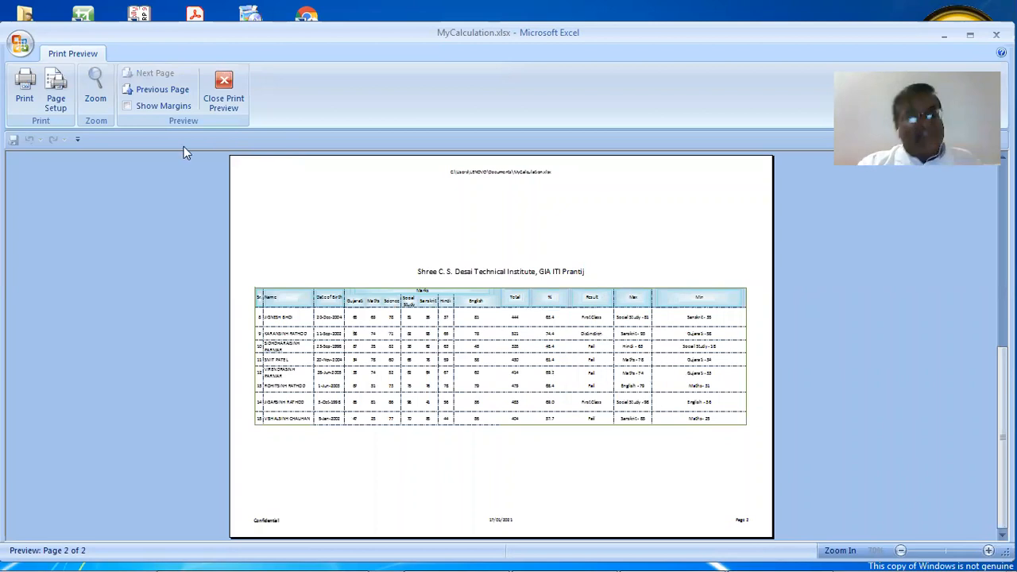
{"action": "left_click", "coordinate": [223, 90]}
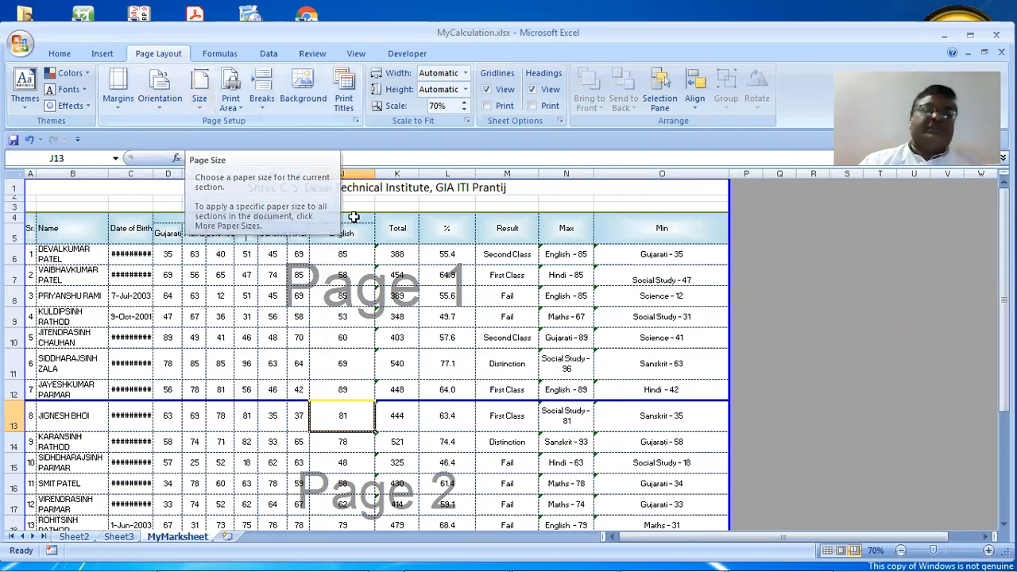
{"action": "left_click", "coordinate": [615, 366]}
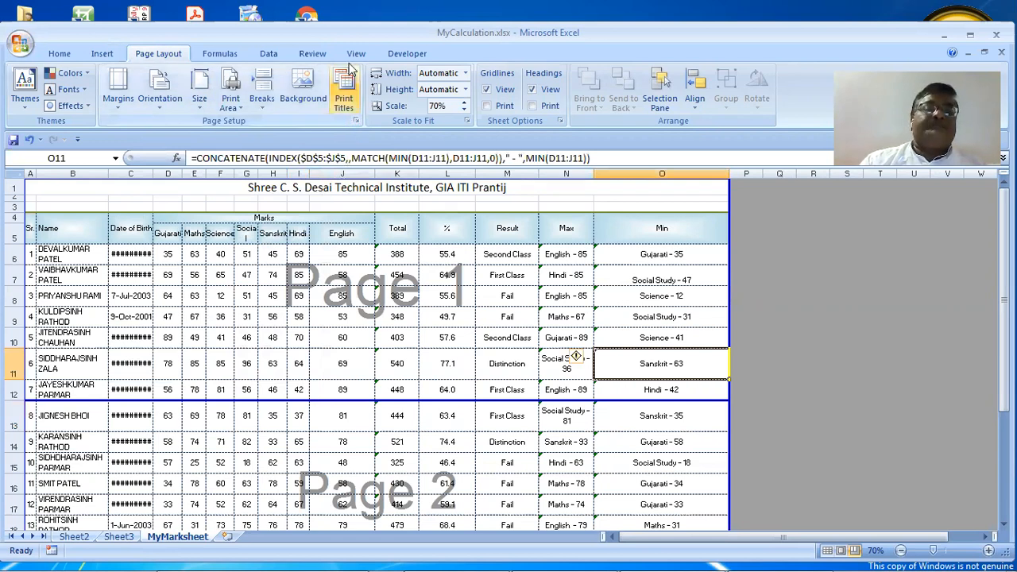
{"action": "left_click", "coordinate": [356, 121]}
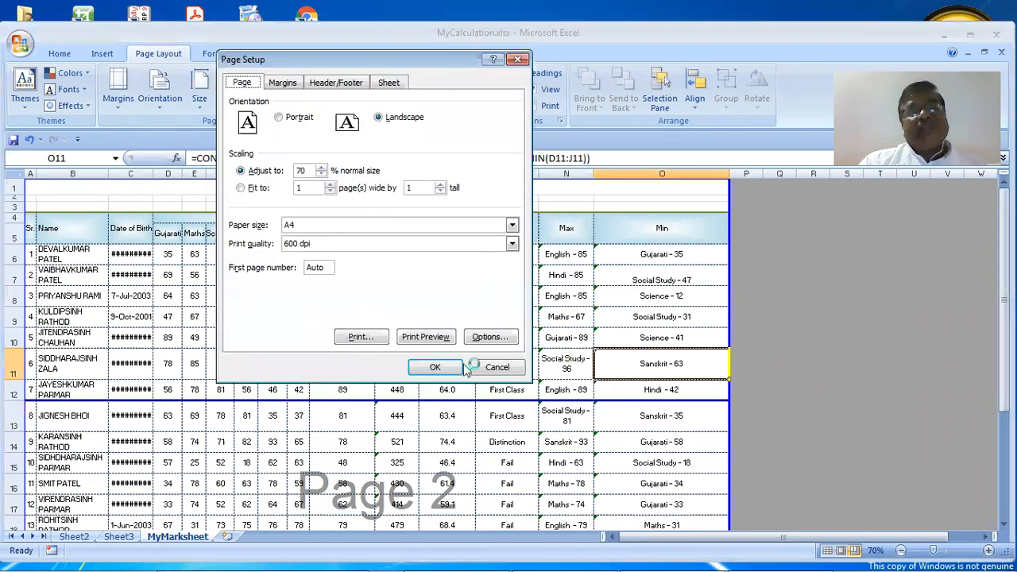
{"action": "left_click", "coordinate": [495, 367]}
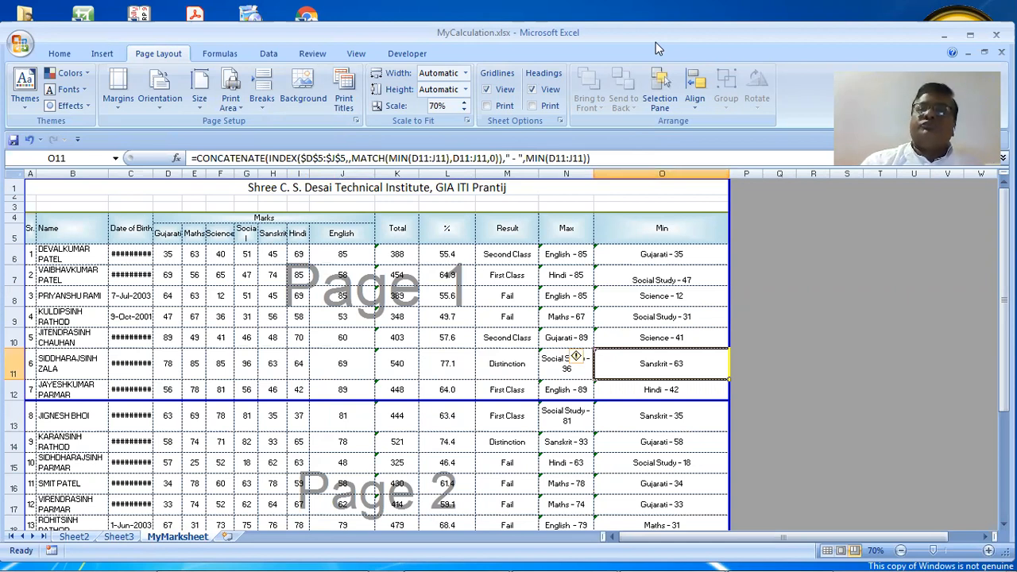
{"action": "key", "text": "alt+Tab"}
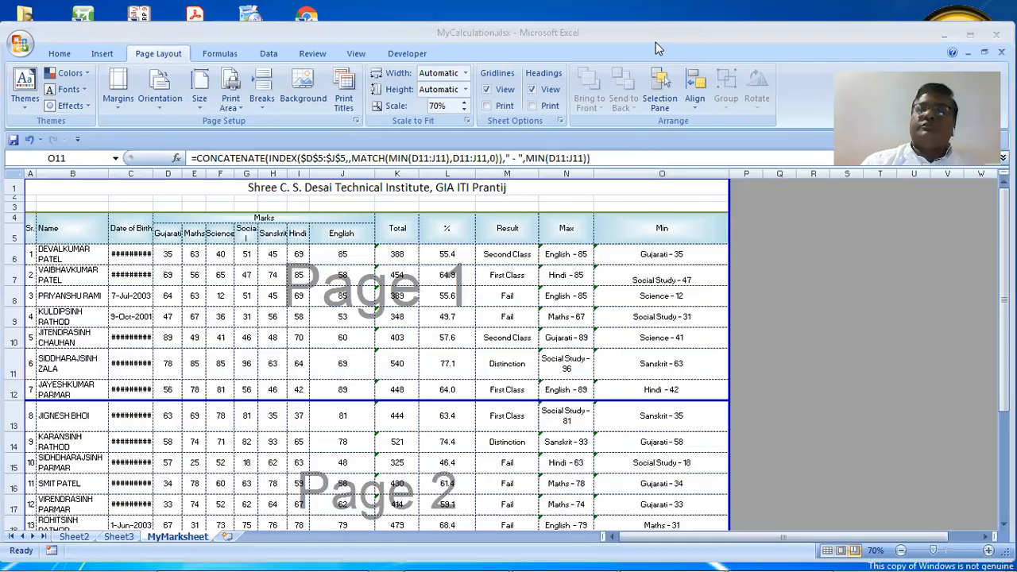